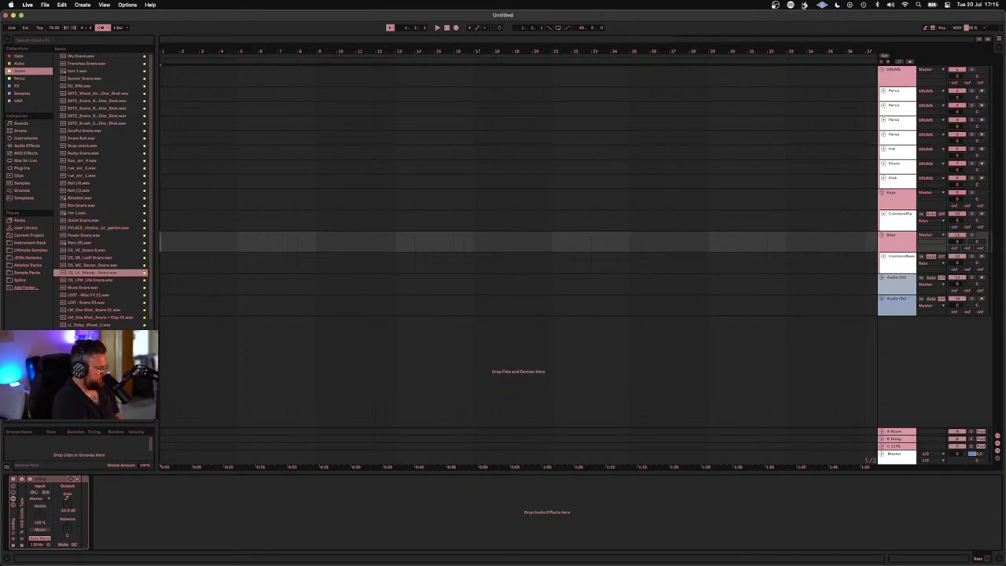
Step: Switch to Splice and preview the StreamBabbling_S08WR.113.wav sample among the recently added samples
key(super+space)
text(spl)
key(Return)
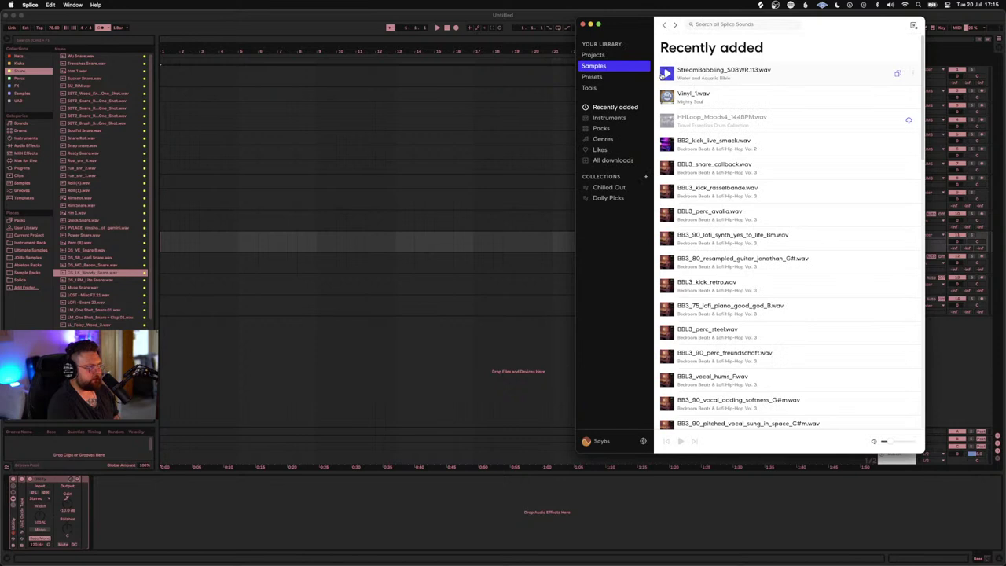
click(666, 75)
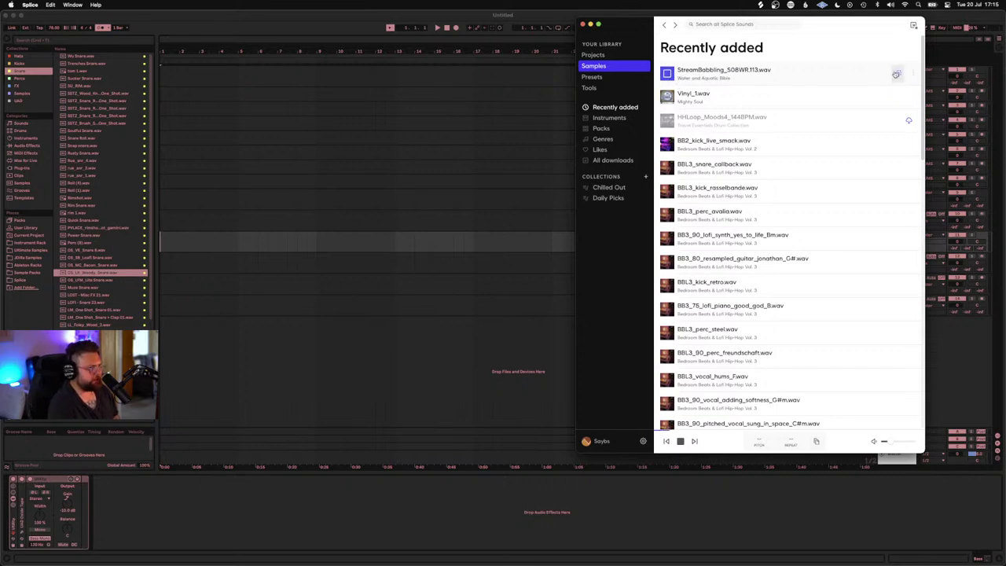
Step: Bring the StreamBabbling sample from Splice into the Ableton Live arrangement on a new audio track, starting at bar 1
drag(884, 74, 173, 336)
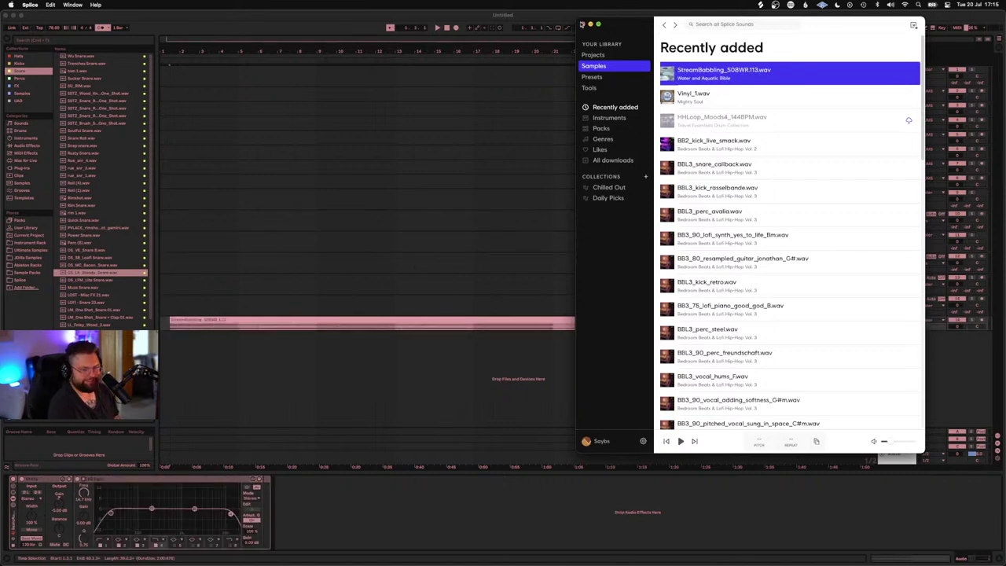
click(583, 24)
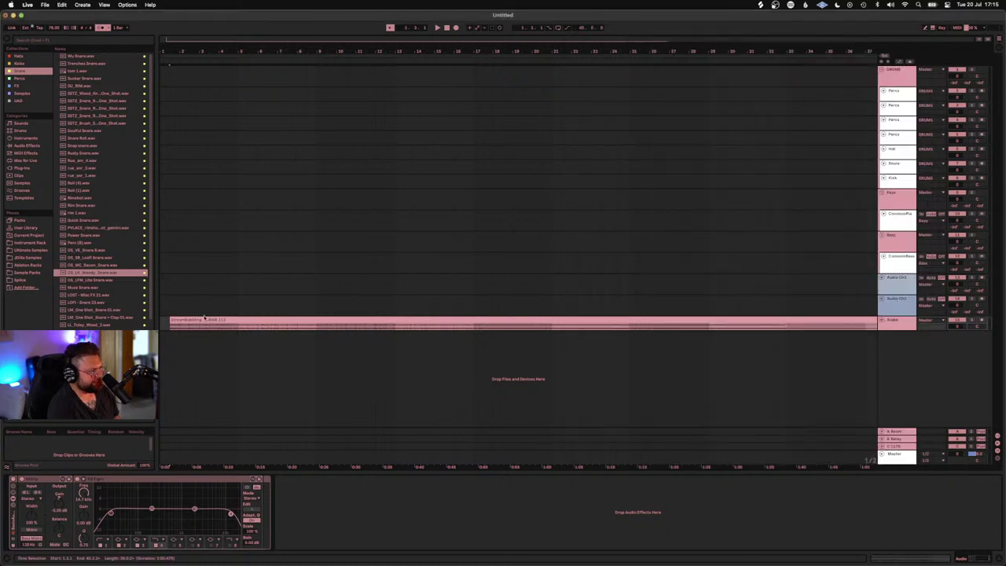
drag(198, 319, 188, 320)
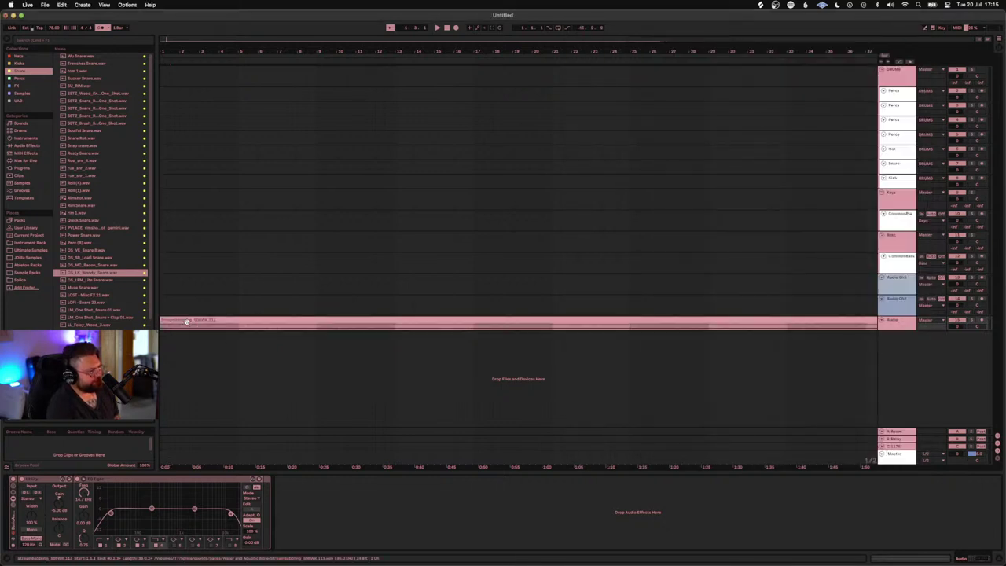
Step: Lower the StreamBabbling track's volume and play the clip to check its level
drag(957, 327, 957, 333)
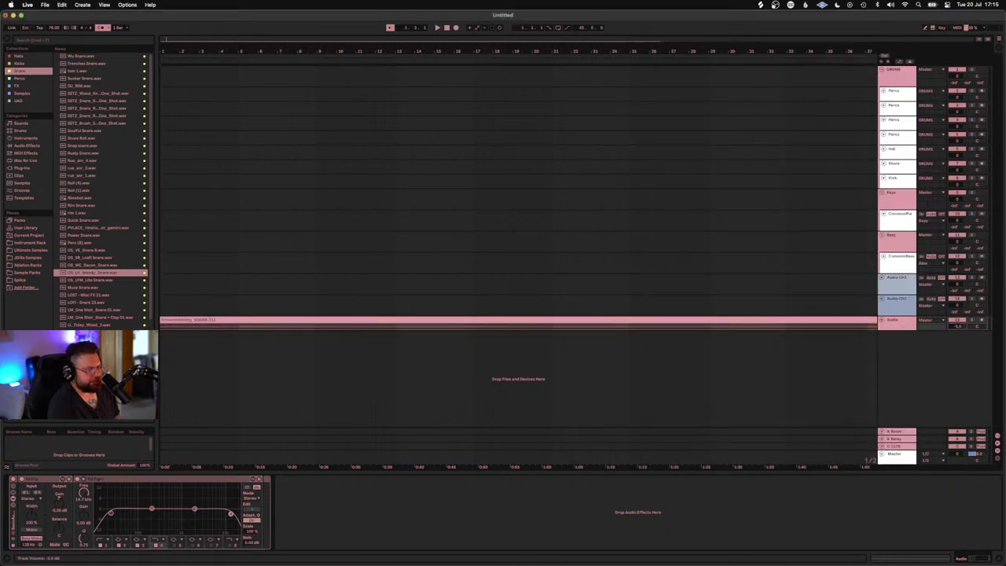
key(space)
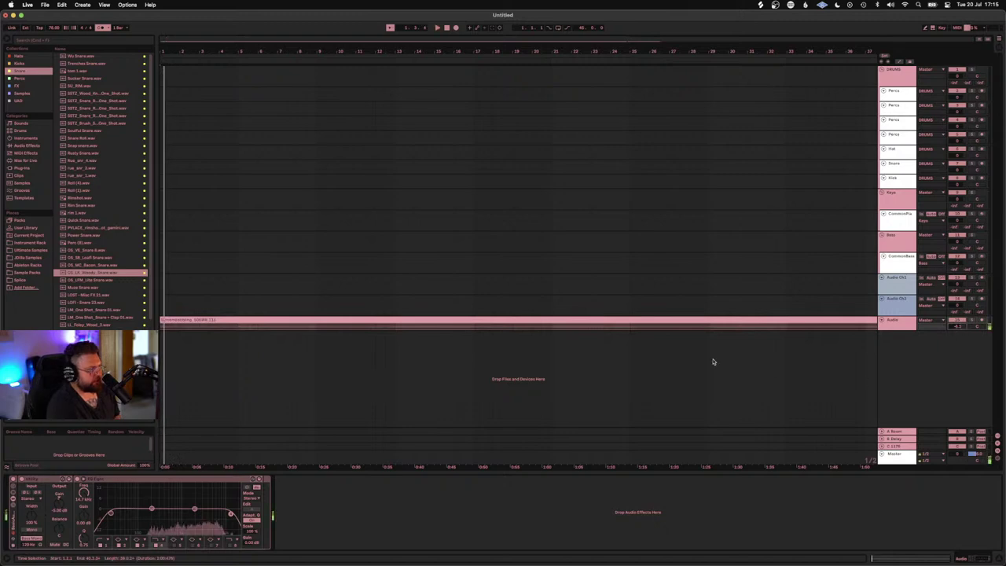
key(space)
mouse_move(593, 18)
mouse_down()
mouse_move(626, 304)
mouse_move(595, 8)
mouse_up()
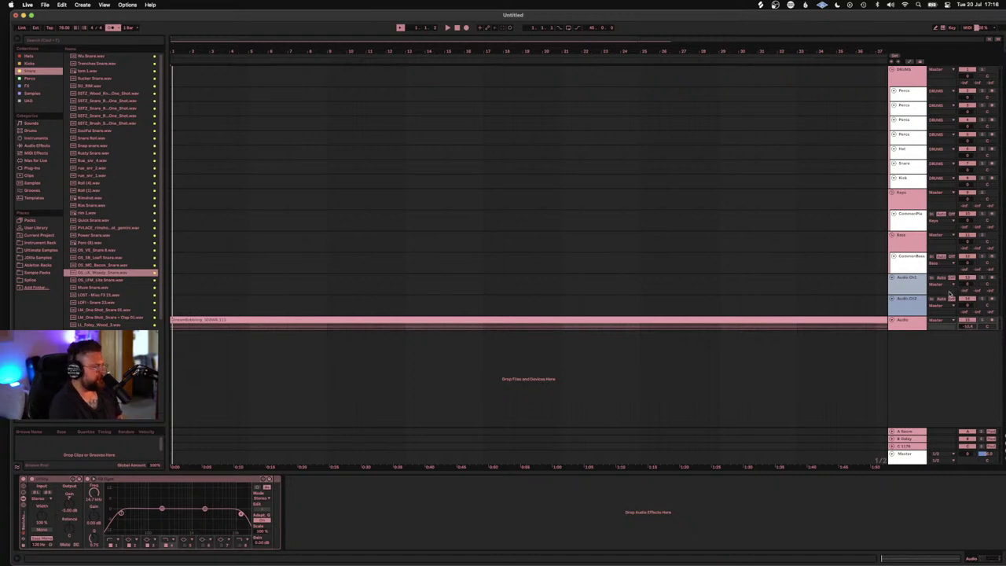
click(904, 281)
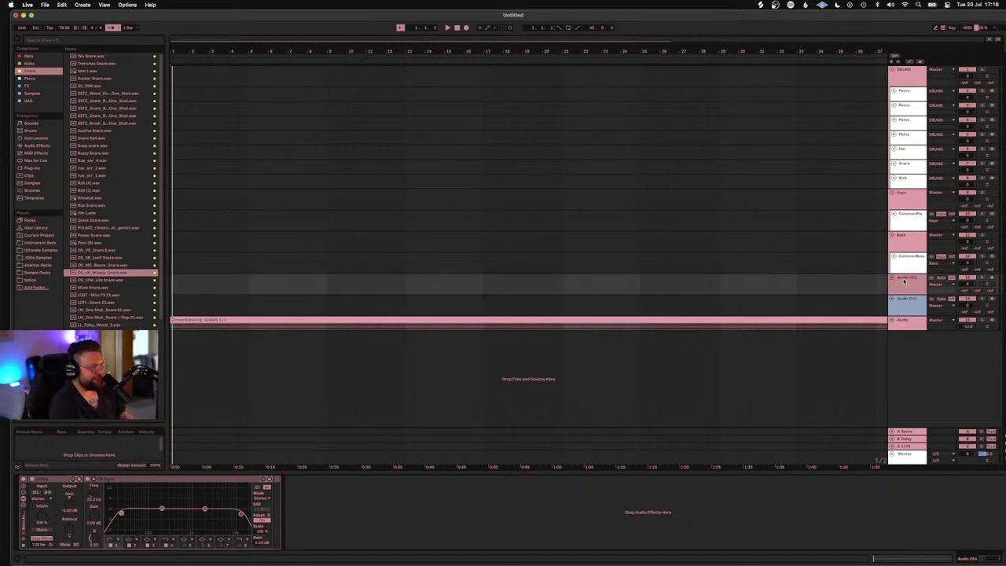
click(905, 300)
click(903, 286)
click(907, 314)
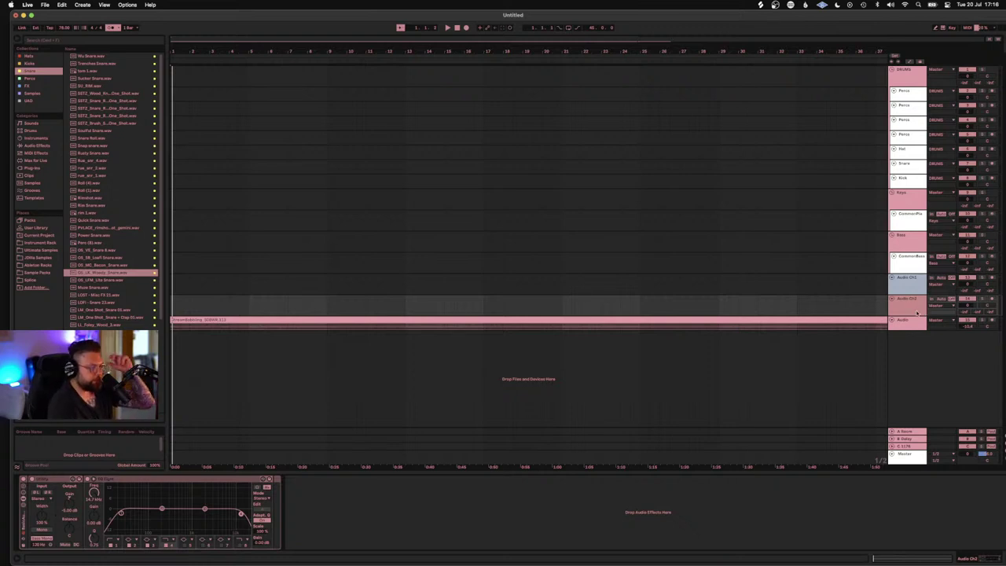
Step: Fine-tune the StreamBabbling track's volume to about -11 dB and check it in playback
drag(972, 327, 972, 328)
key(space)
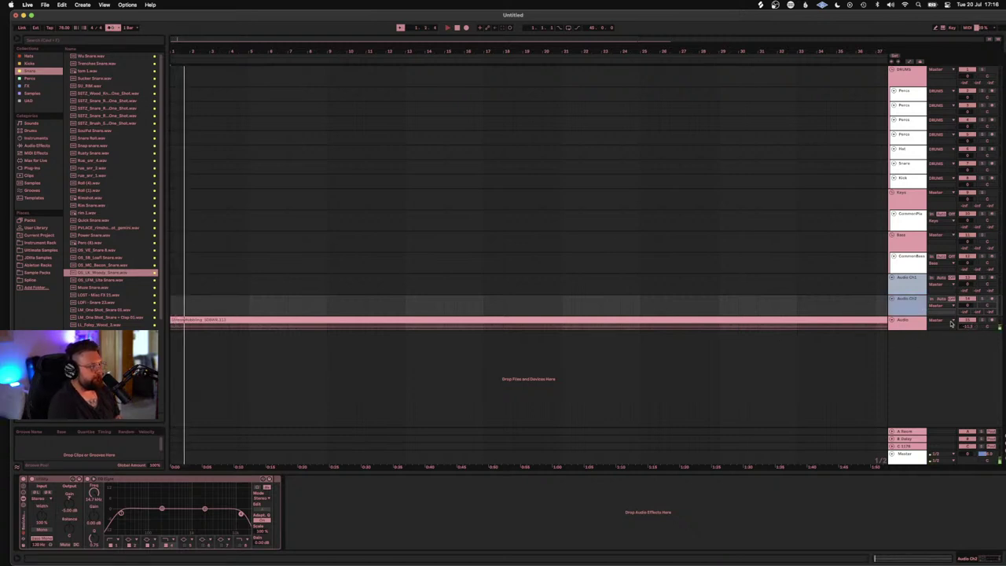
key(space)
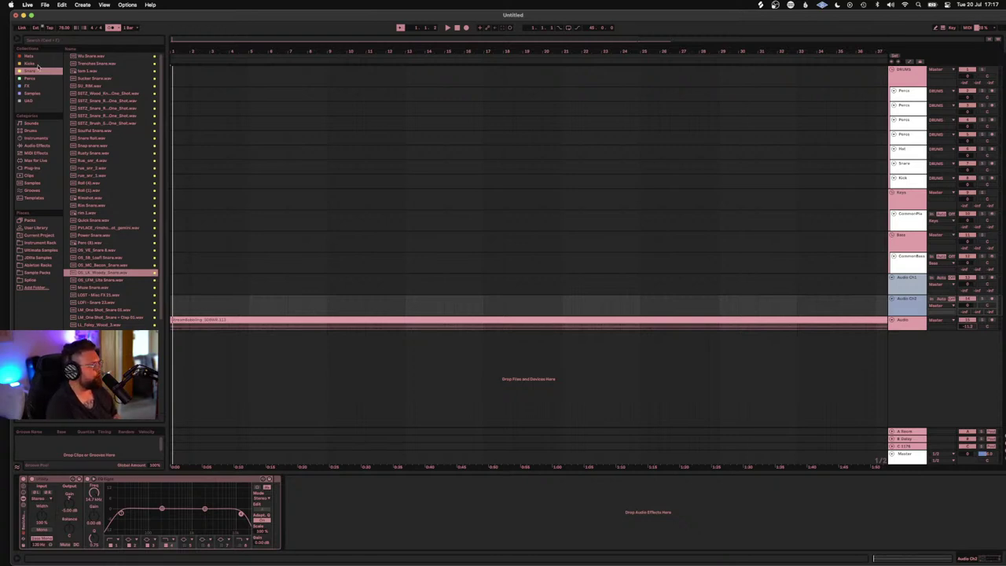
Step: Audition the first four loops in the Samples collection, including the lofi piano, pad and lofi synth samples
click(27, 86)
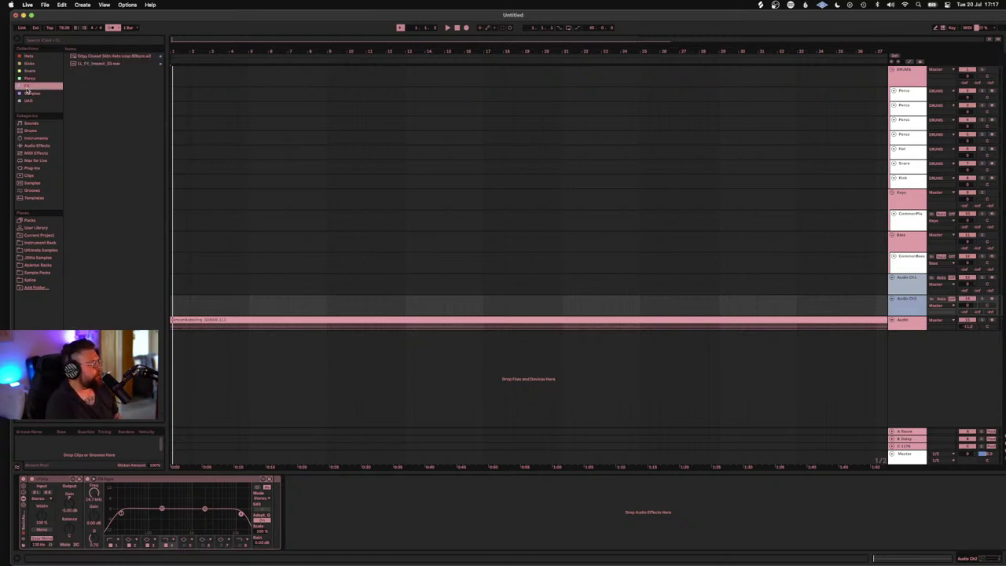
click(28, 93)
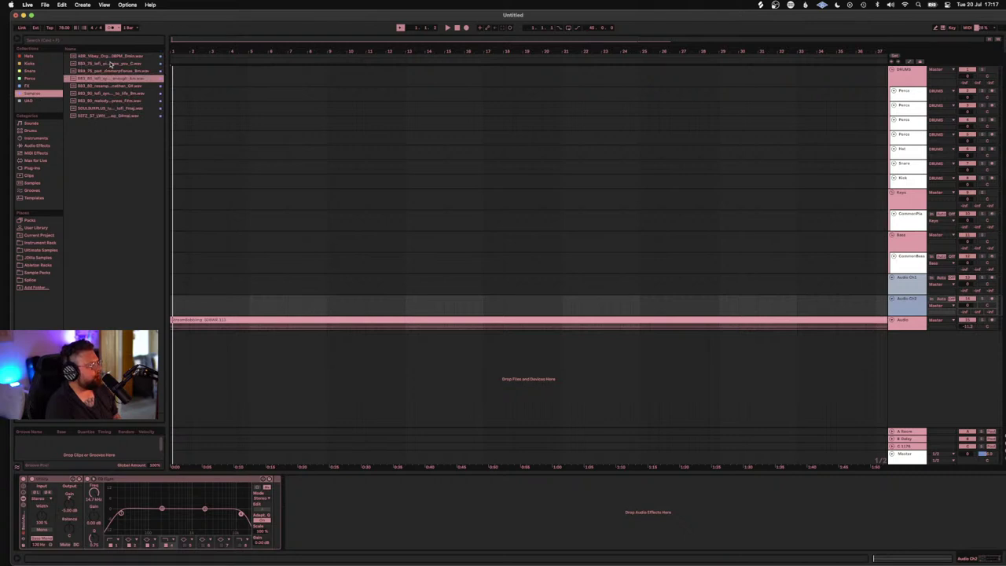
click(115, 64)
click(116, 71)
click(115, 79)
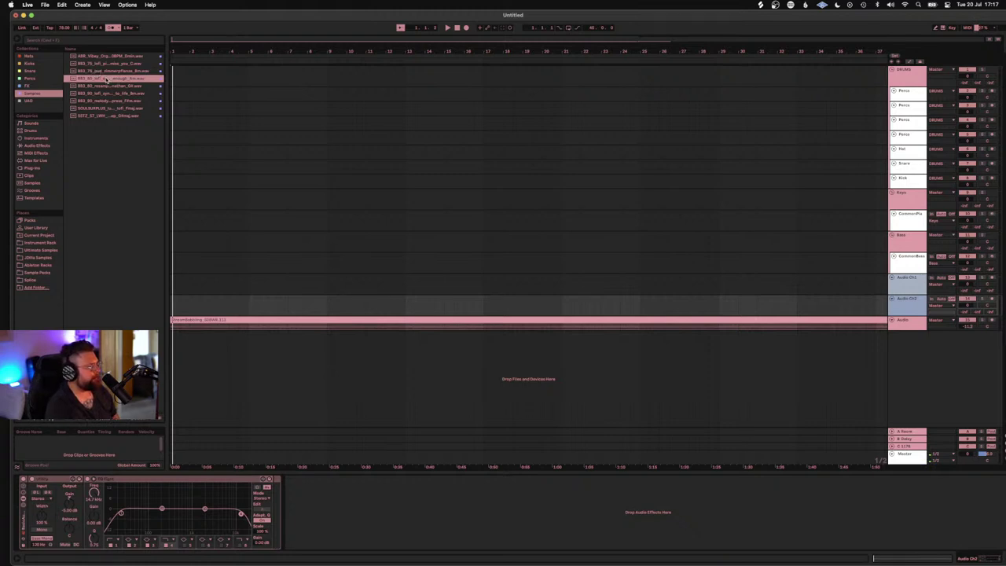
click(102, 56)
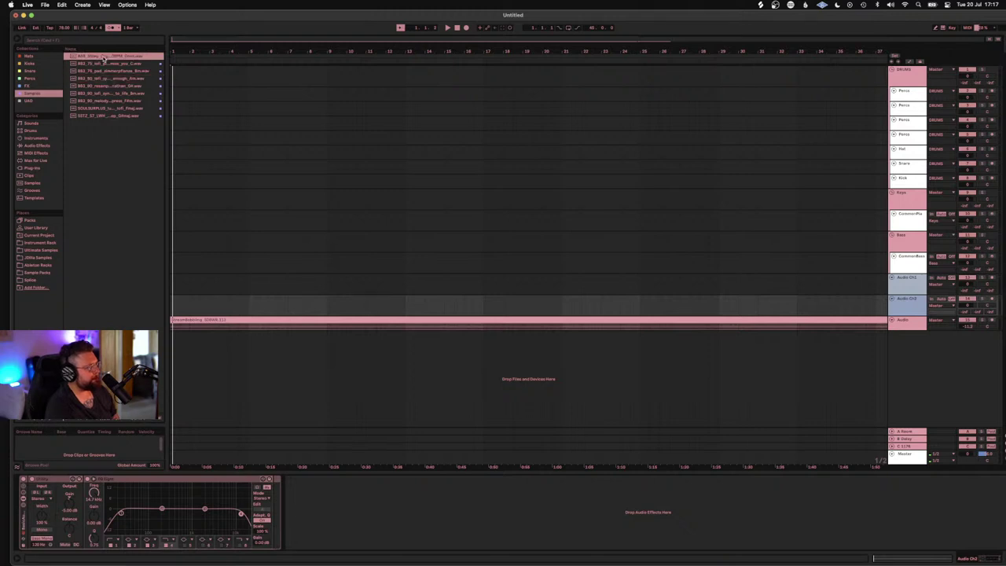
click(105, 64)
click(108, 71)
click(108, 79)
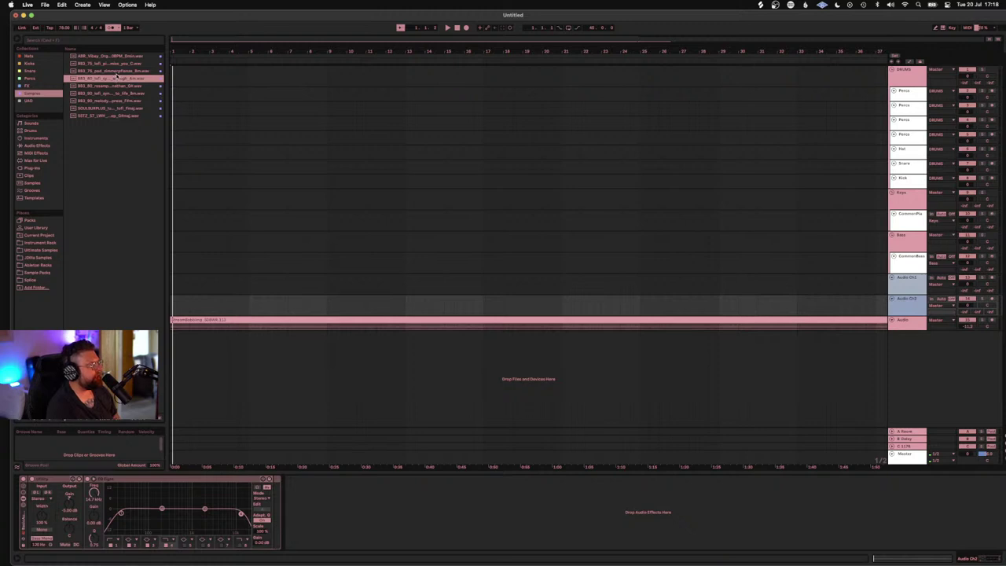
Step: Place the BB3_80_lofi_synth_cant_get_enough_Am loop on a new audio track at bar 1 and extend it to bar 25
drag(115, 80, 174, 342)
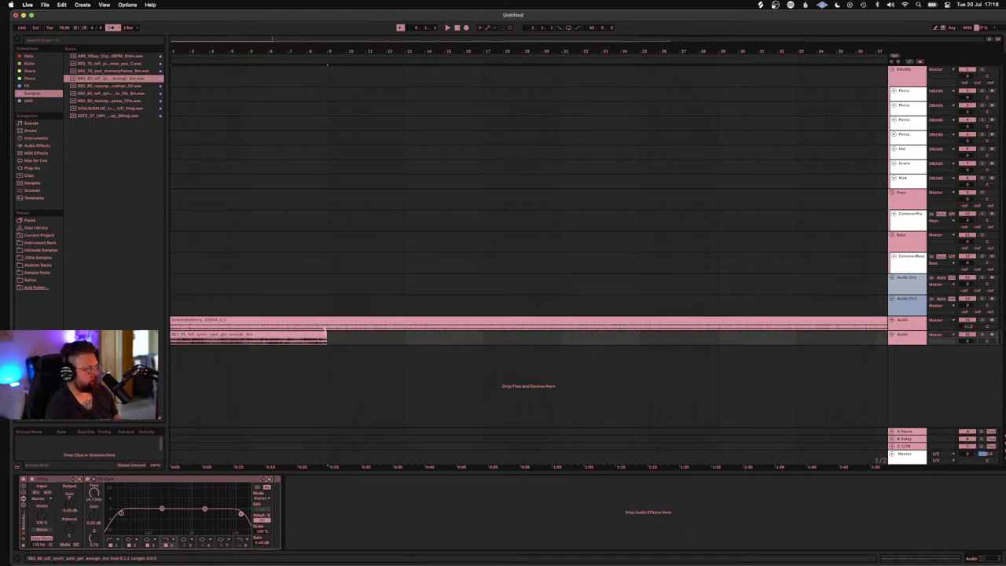
drag(326, 336, 640, 336)
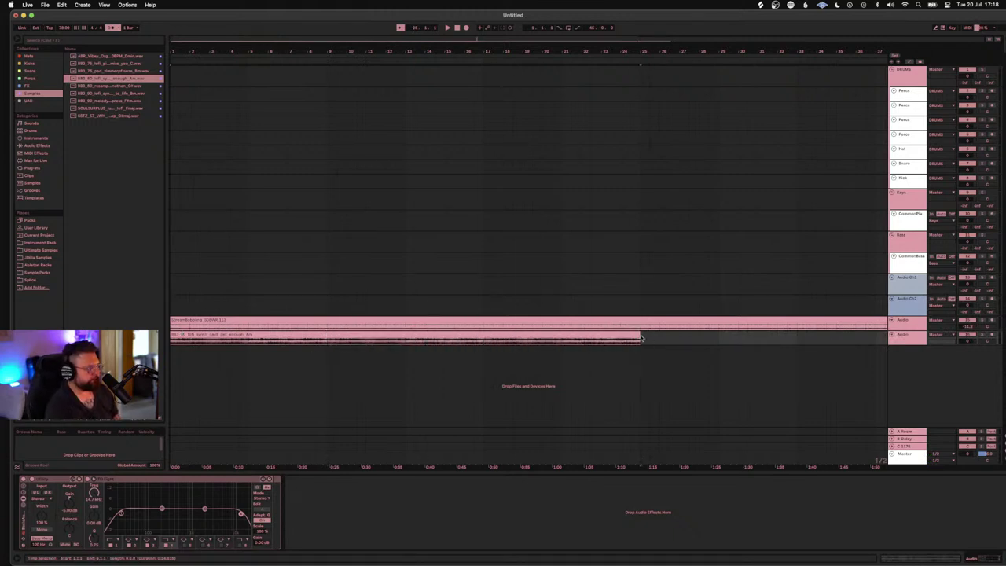
Step: During playback, lower the lofi synth track's volume to about -4.7 dB and the StreamBabbling track's to about -14 dB
key(space)
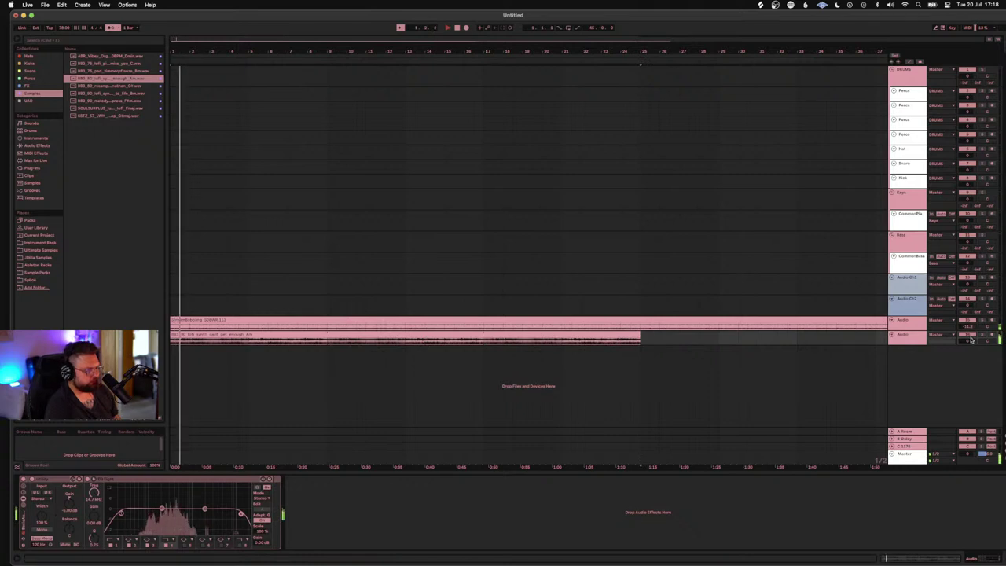
drag(967, 341, 967, 360)
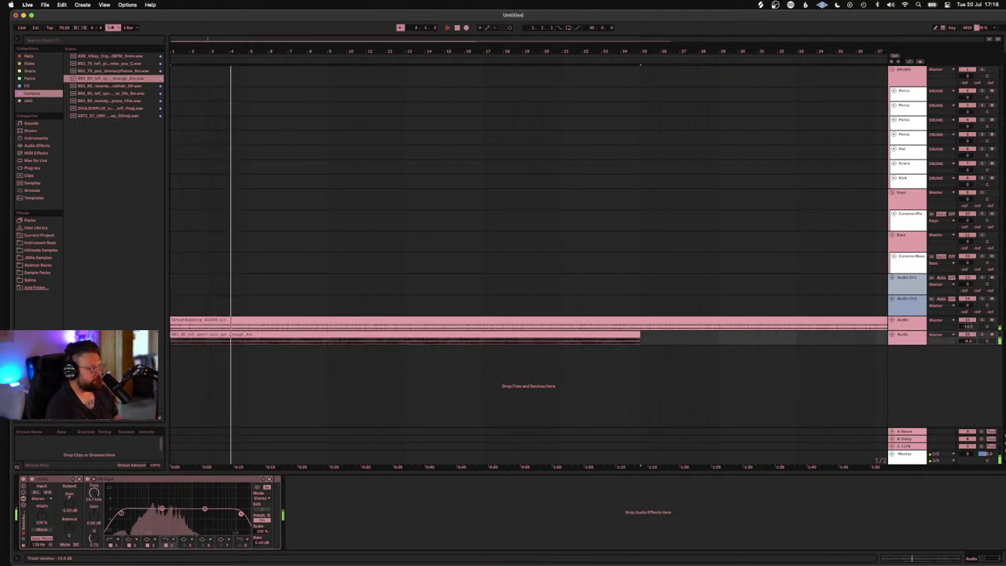
Step: Open the lofi synth clip's details, set its warp mode to Complex, and play it back
click(217, 334)
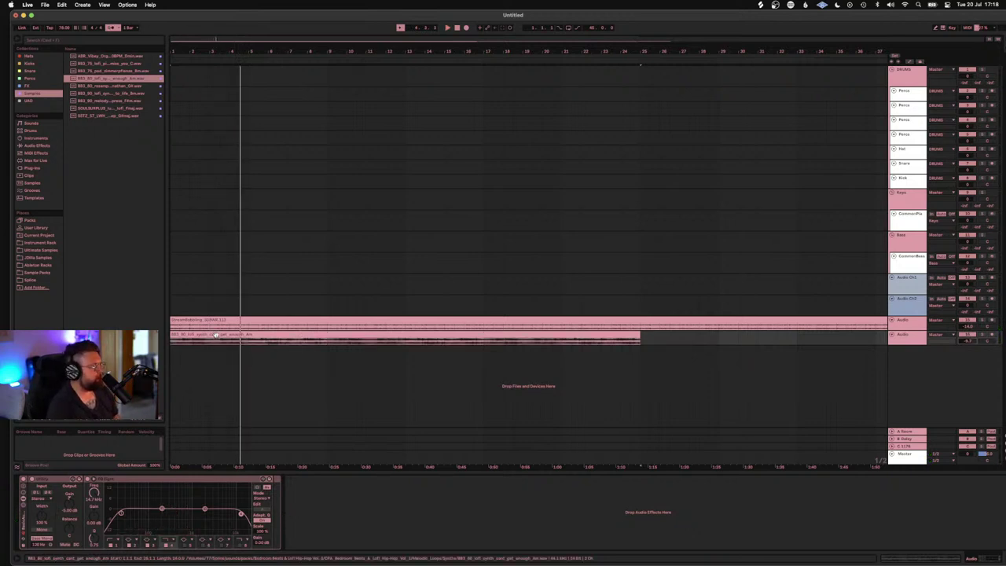
double_click(216, 335)
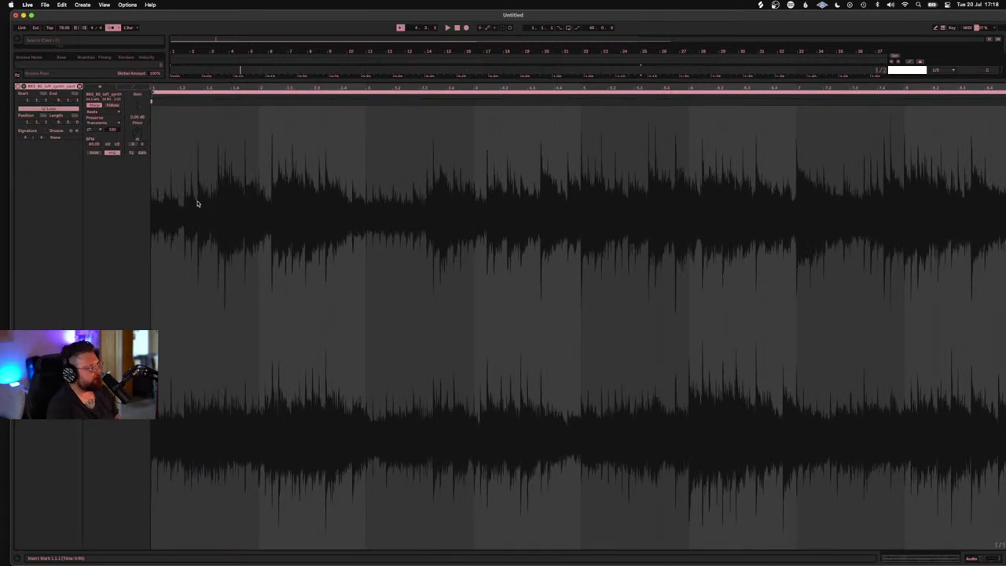
click(95, 114)
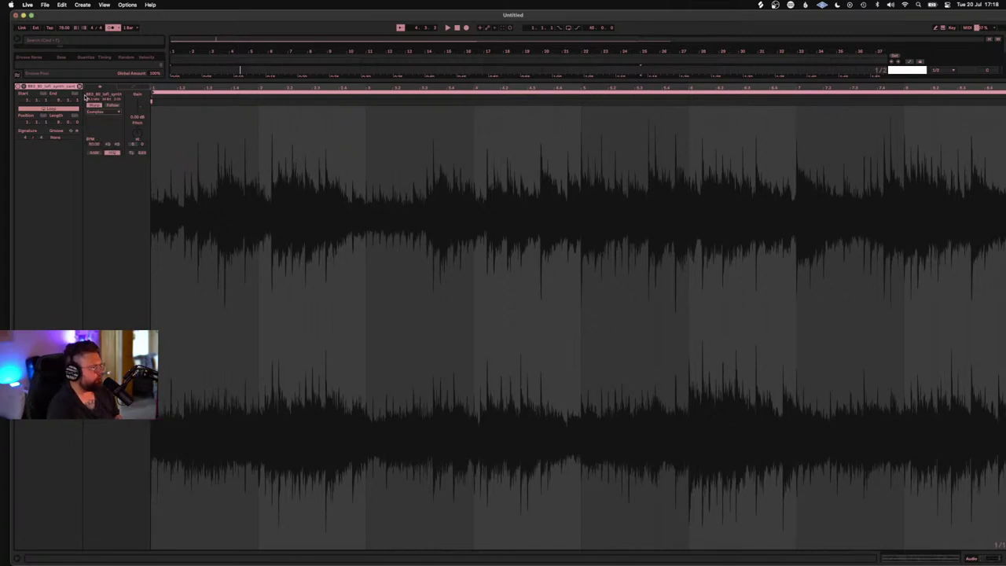
key(space)
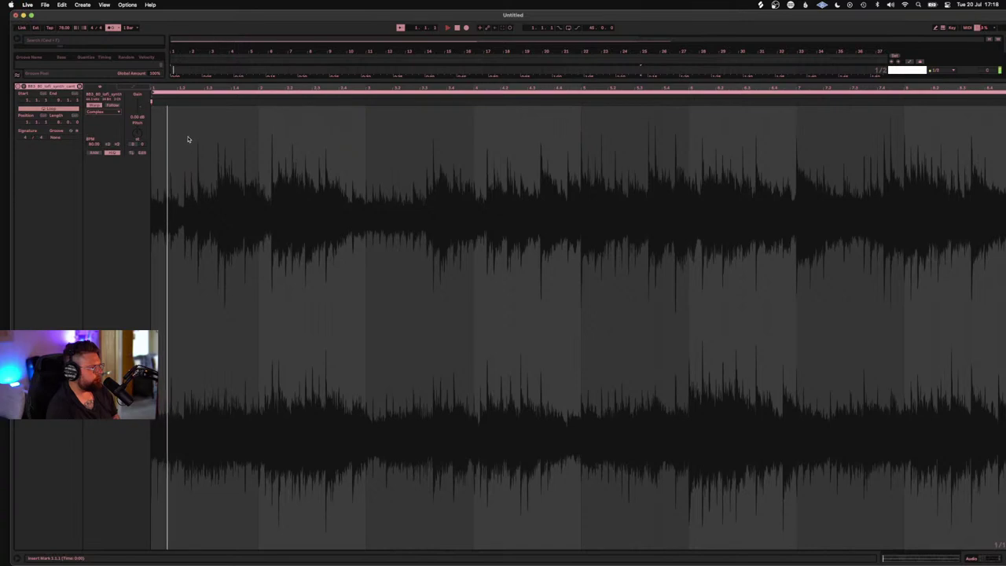
Step: Compare the Tones, Texture, Re-Pitch and Beats warp modes on the playing synth clip, finishing back on Complex
click(100, 112)
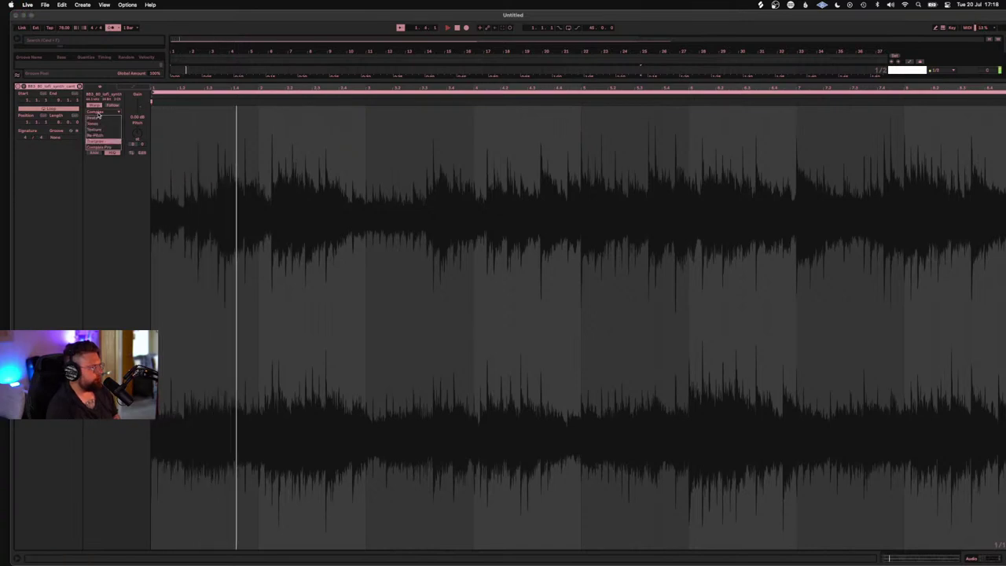
click(100, 122)
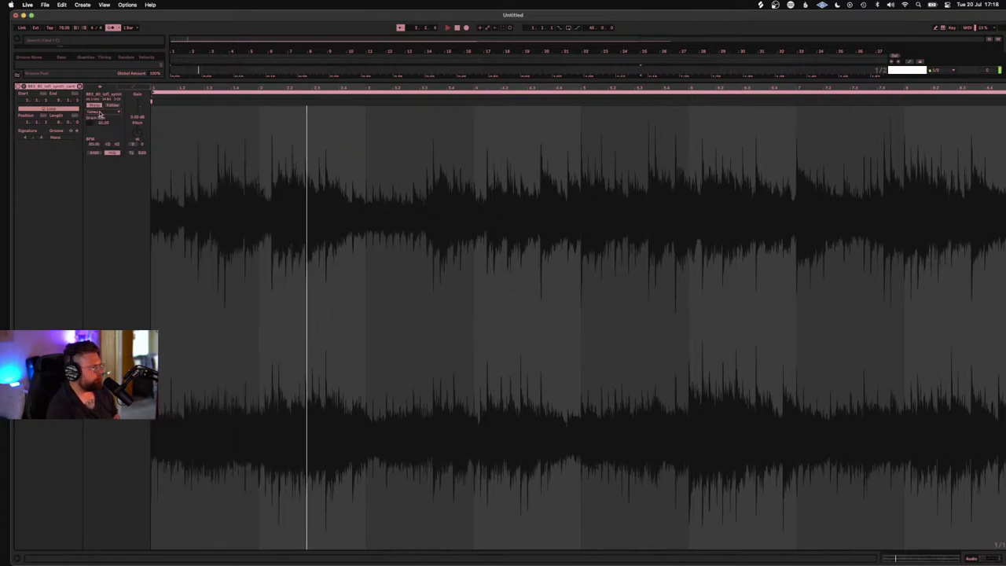
click(99, 113)
click(100, 129)
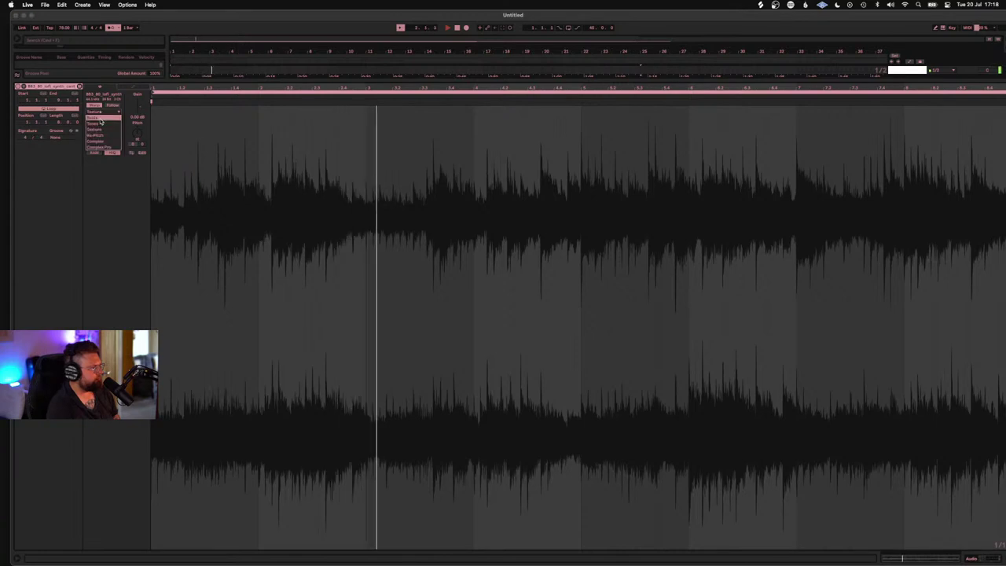
click(100, 113)
click(101, 119)
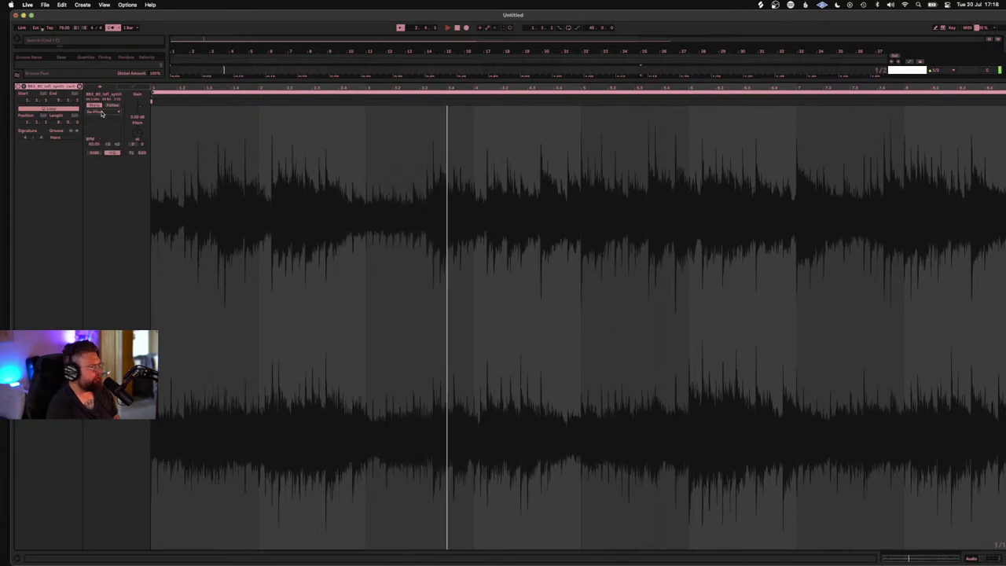
click(100, 113)
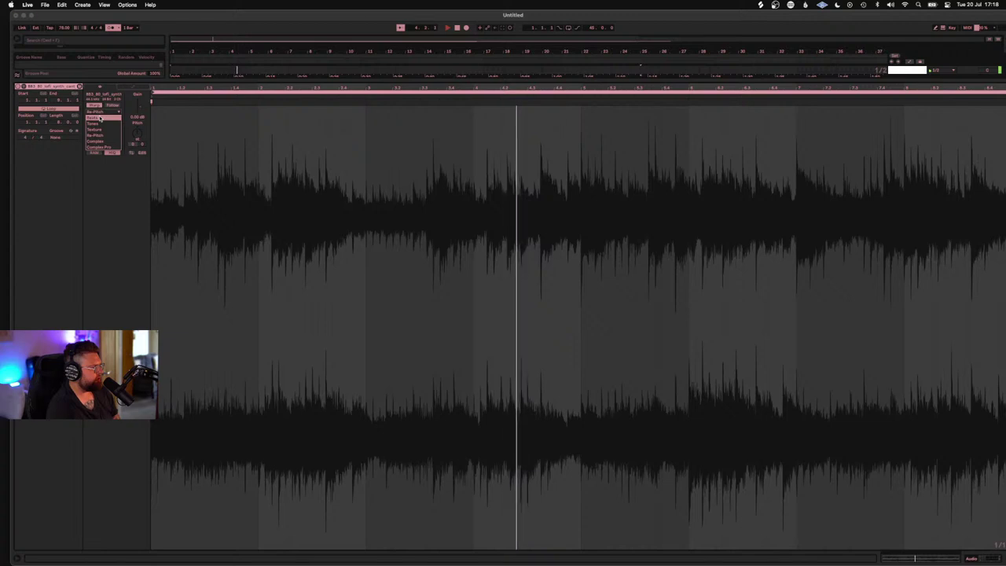
click(101, 118)
click(100, 112)
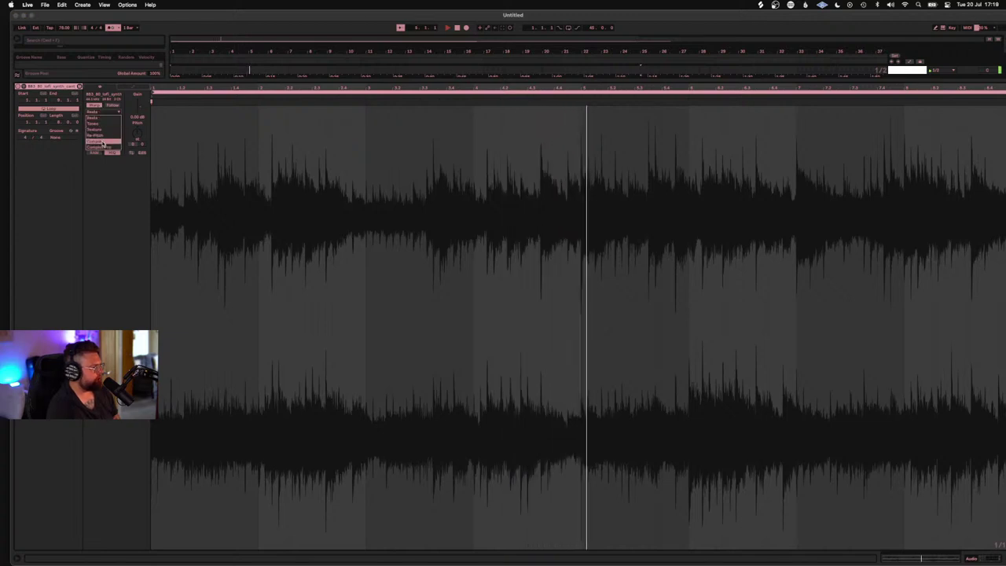
click(101, 142)
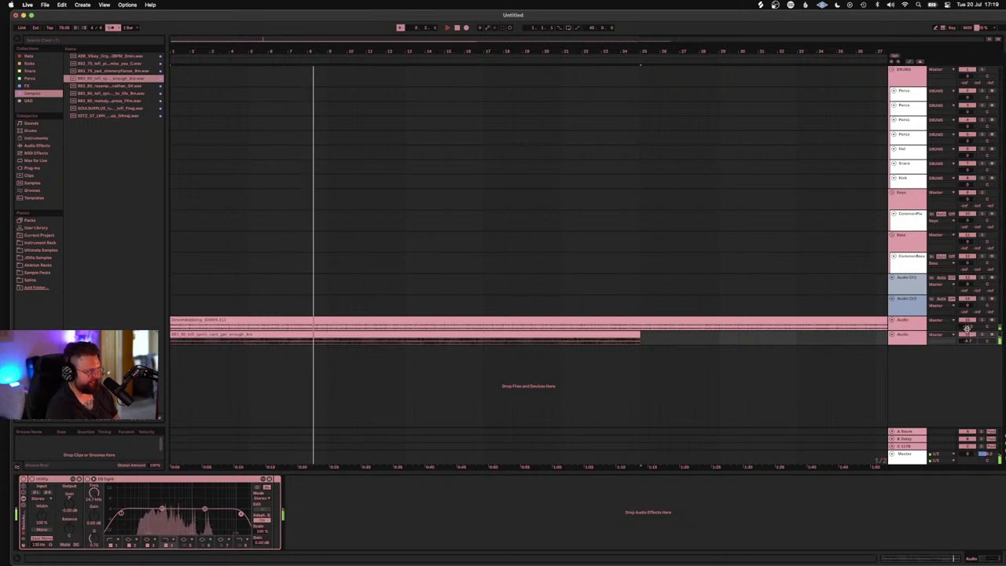
Step: Lower the StreamBabbling track's volume slightly further and pan the track a little to the left
drag(967, 327, 967, 330)
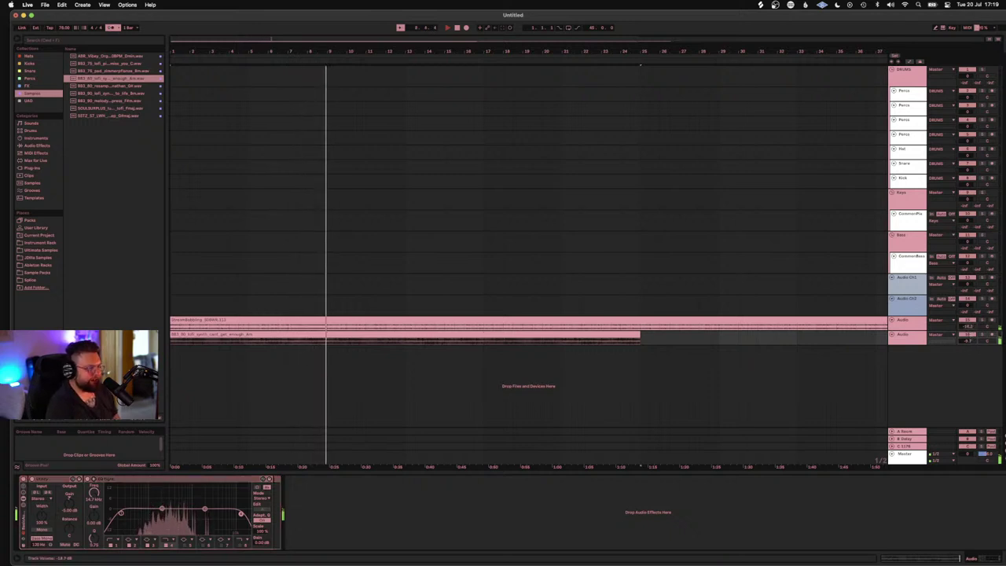
drag(986, 326, 987, 330)
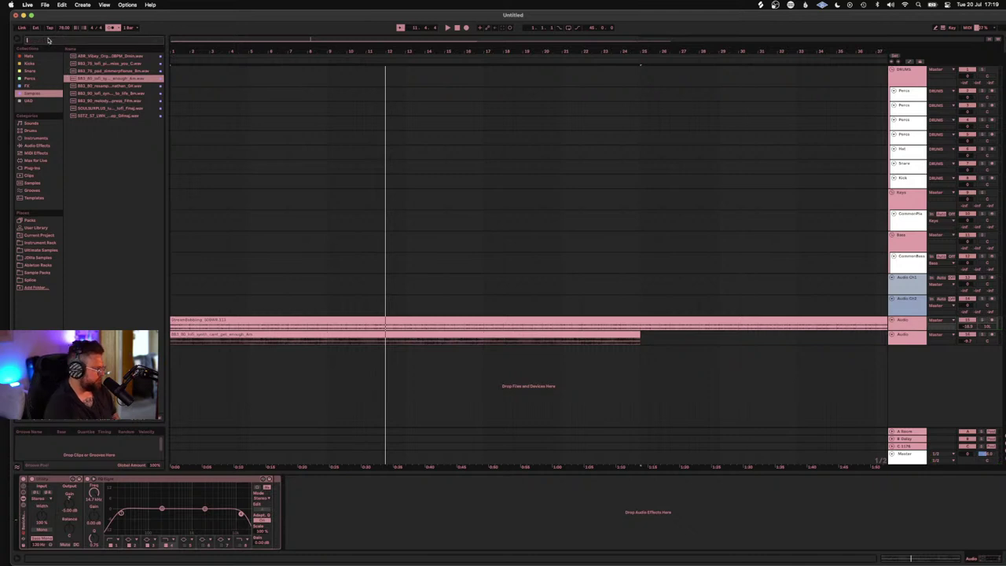
Step: Find the Delay effect, add it after the StreamBabbling track's EQ Eight, lengthen its right-channel delay time and play the result
text(mi)
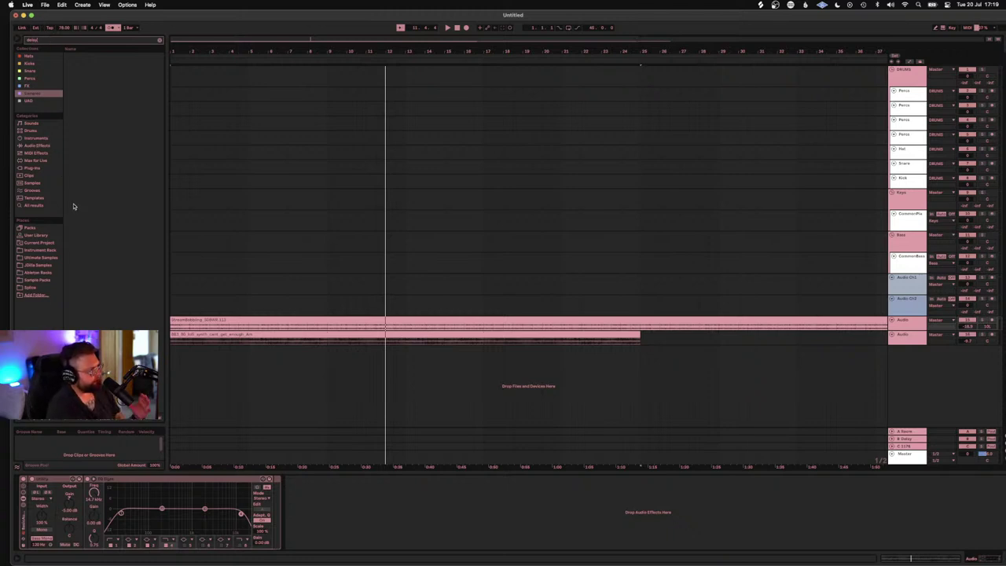
click(43, 205)
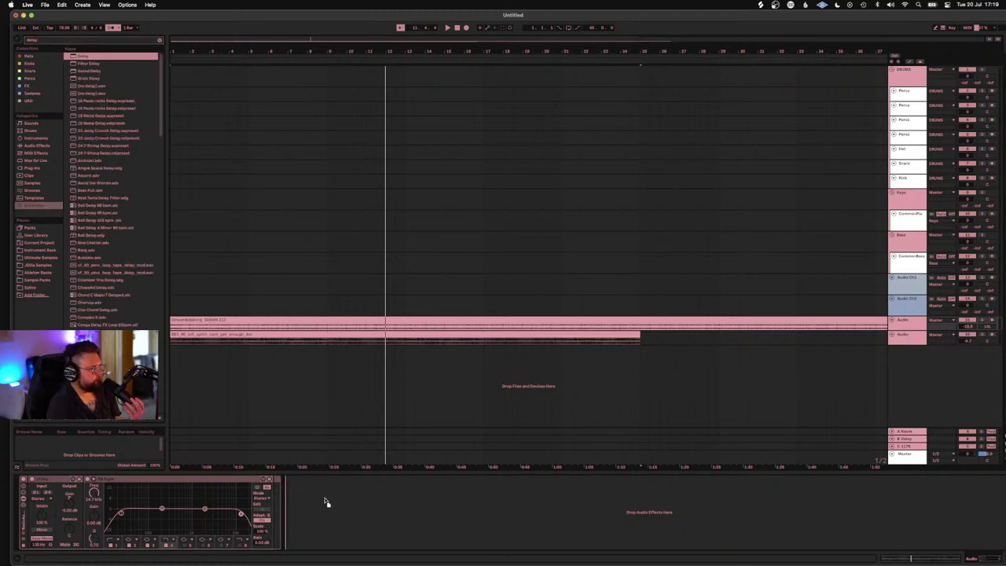
drag(330, 491, 329, 493)
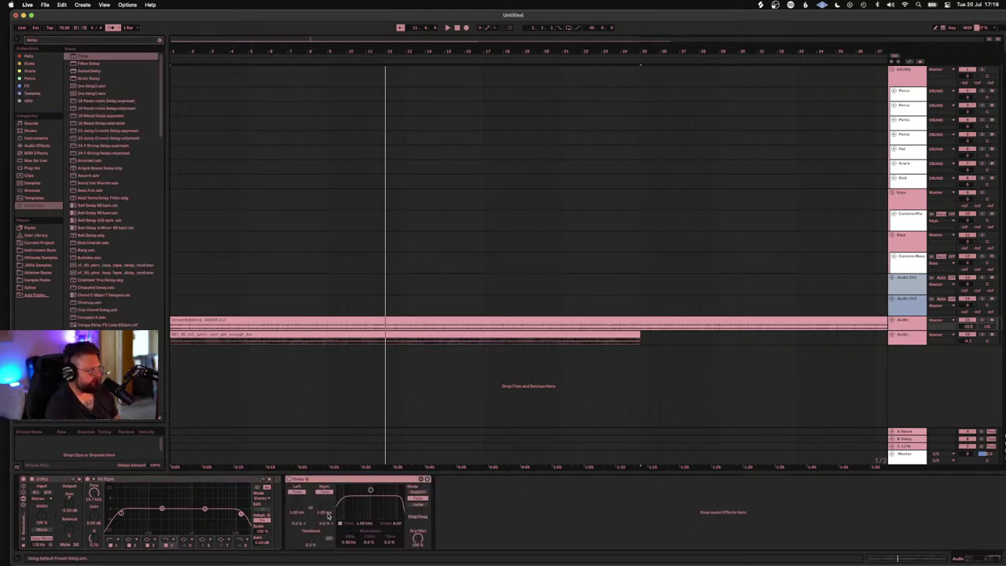
key(space)
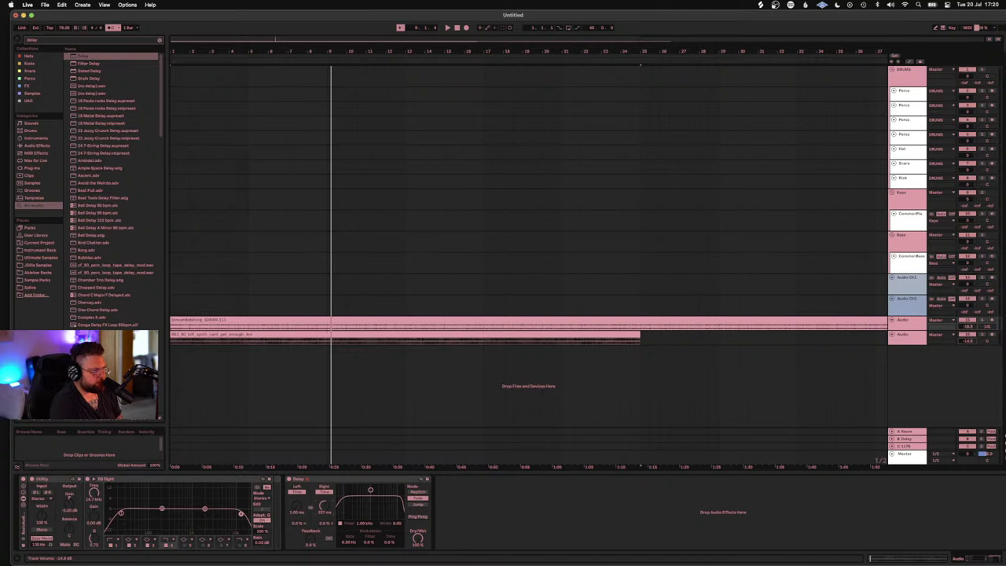
key(space)
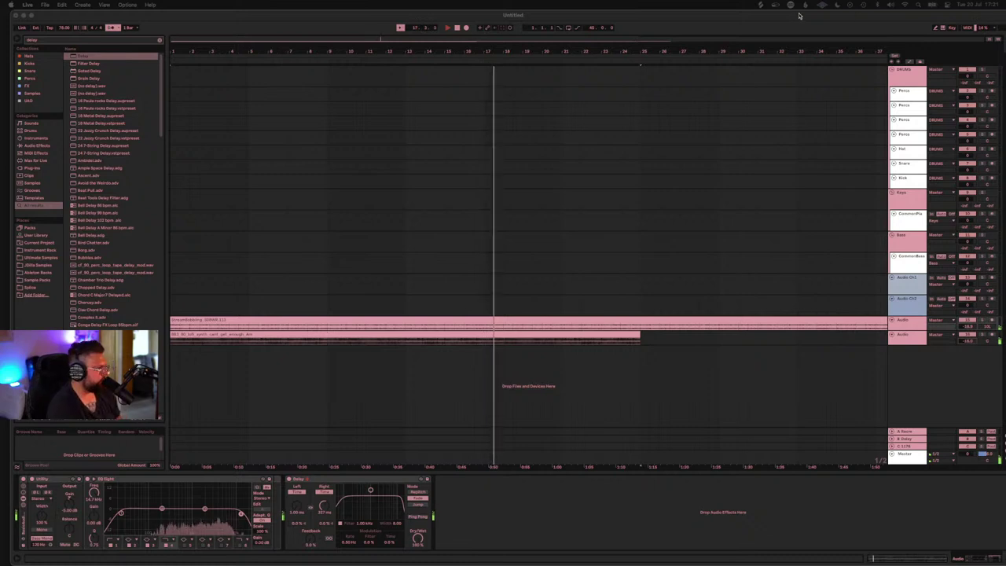
Step: Clear the browser search, stop playback and return to the start of the arrangement
click(159, 40)
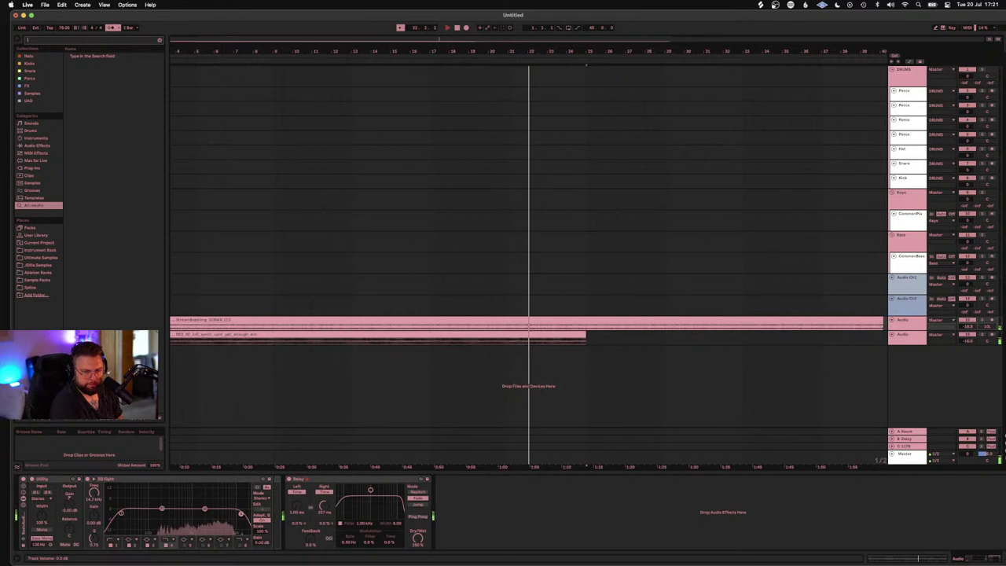
key(super+Tab)
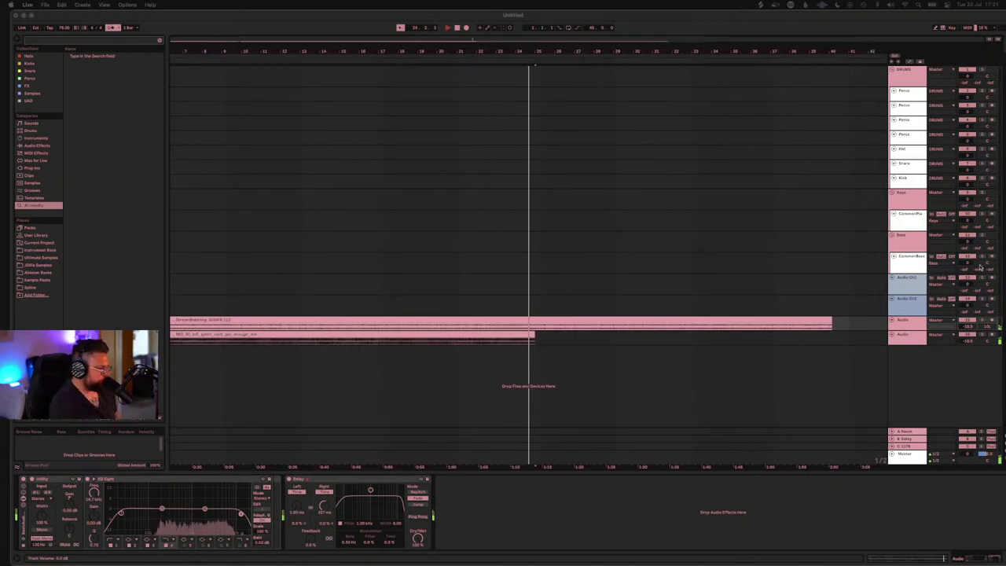
click(458, 29)
double_click(457, 28)
scroll(473, 194, left, 5)
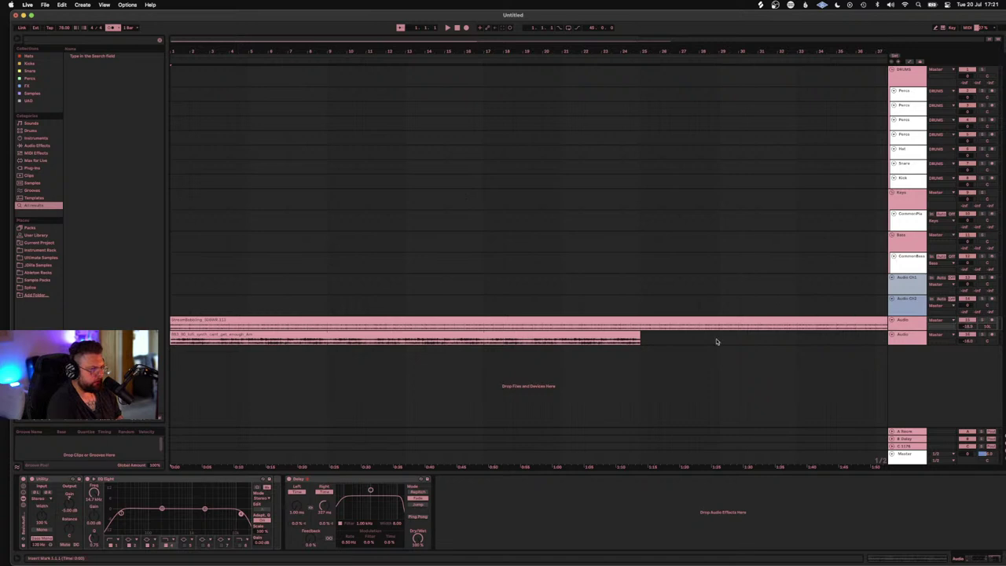
Step: Play the lofi synth part from bar 1 and raise the CommonPiano track's Utility gain to about 17 dB
click(291, 337)
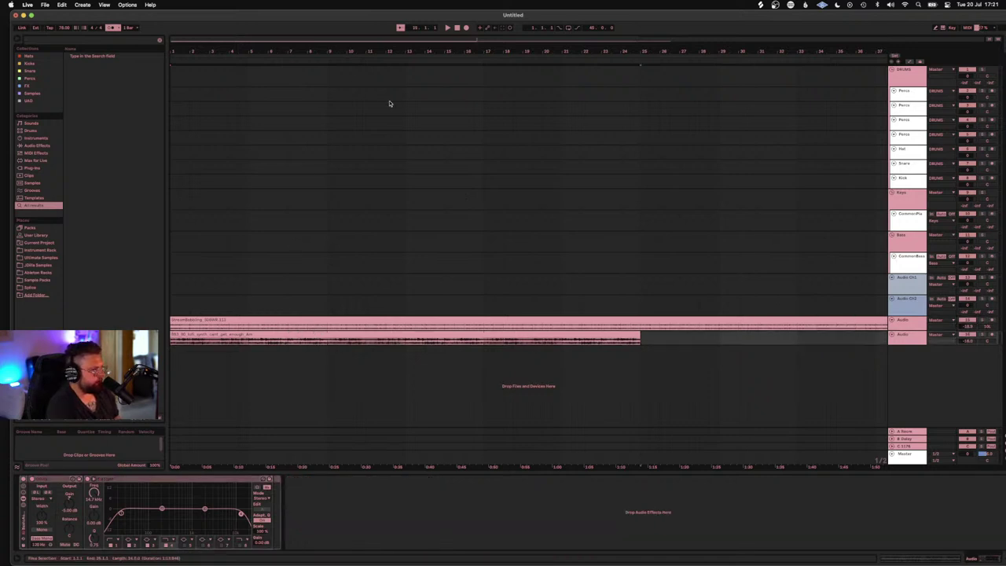
key(space)
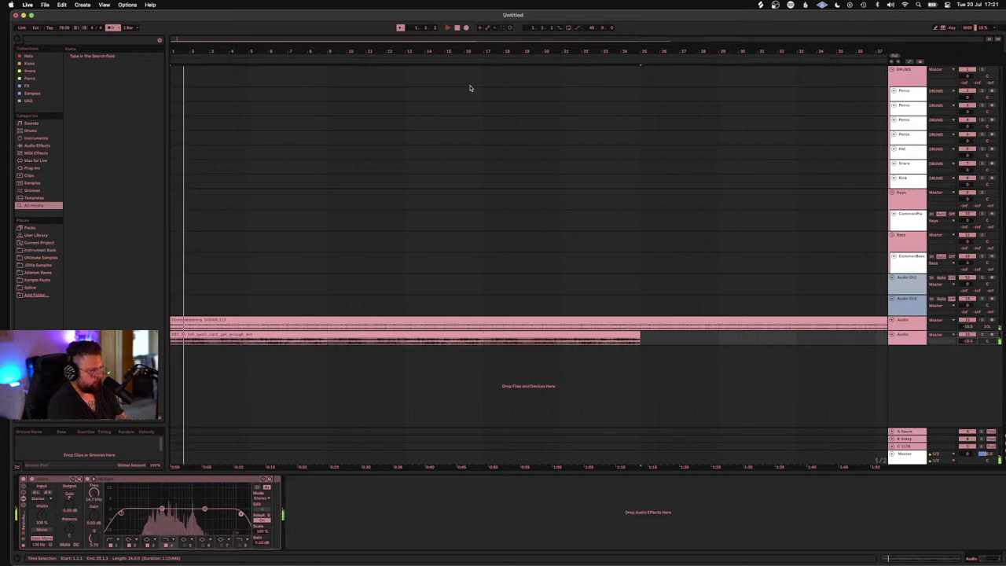
click(911, 216)
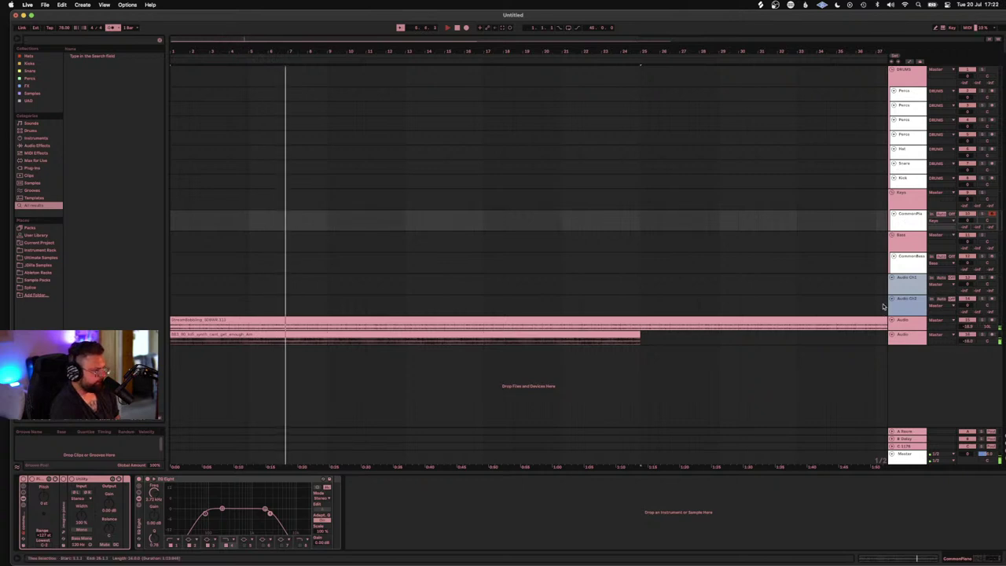
click(911, 217)
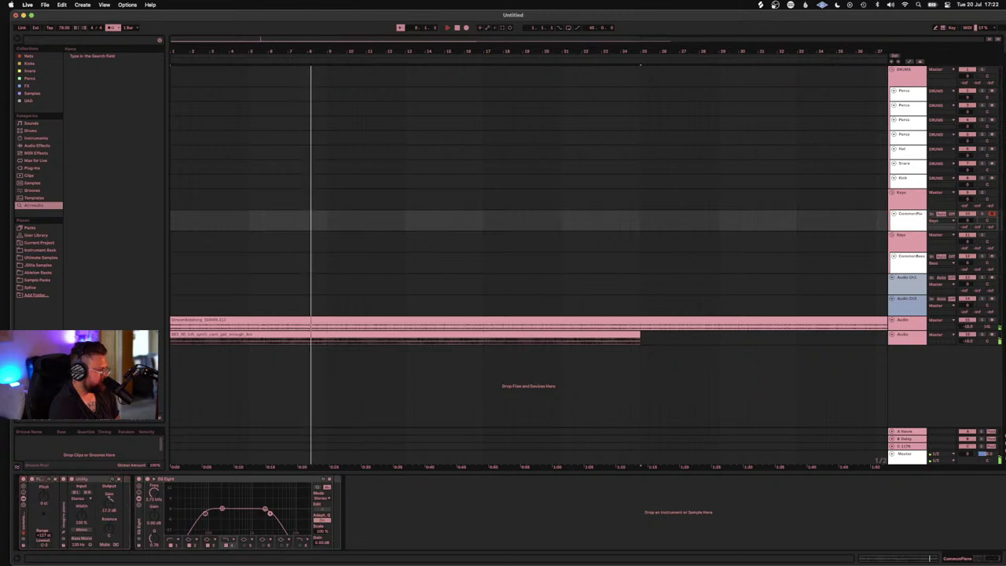
drag(108, 498, 108, 496)
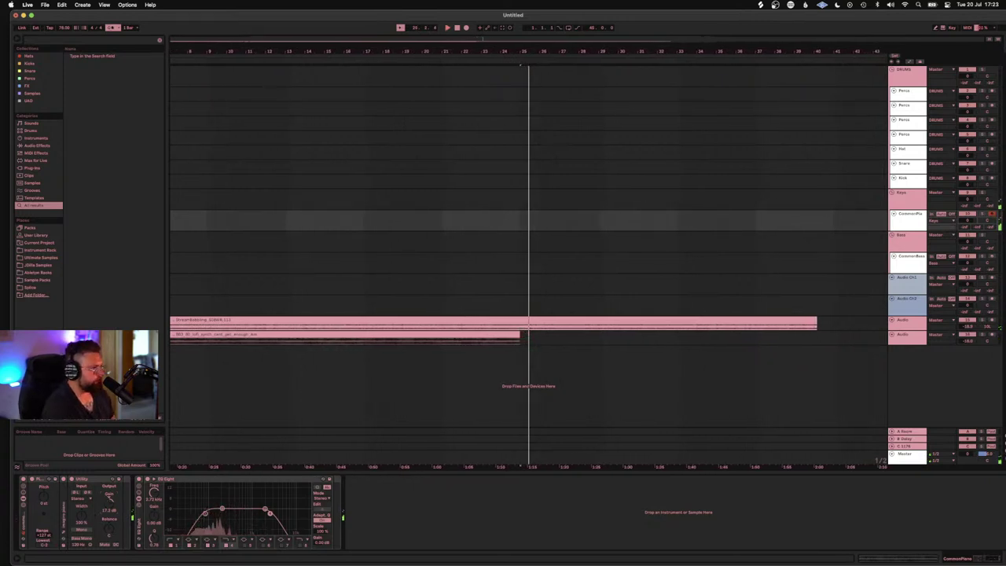
Step: Record a first piano take on the CommonPiano track from bar 1 to about the end of bar 6
key(space)
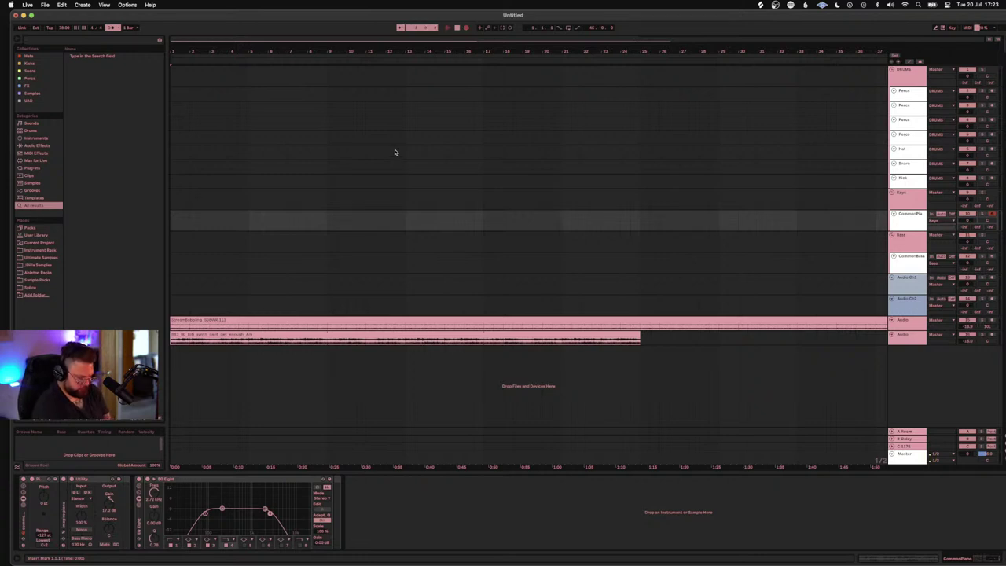
key(F9)
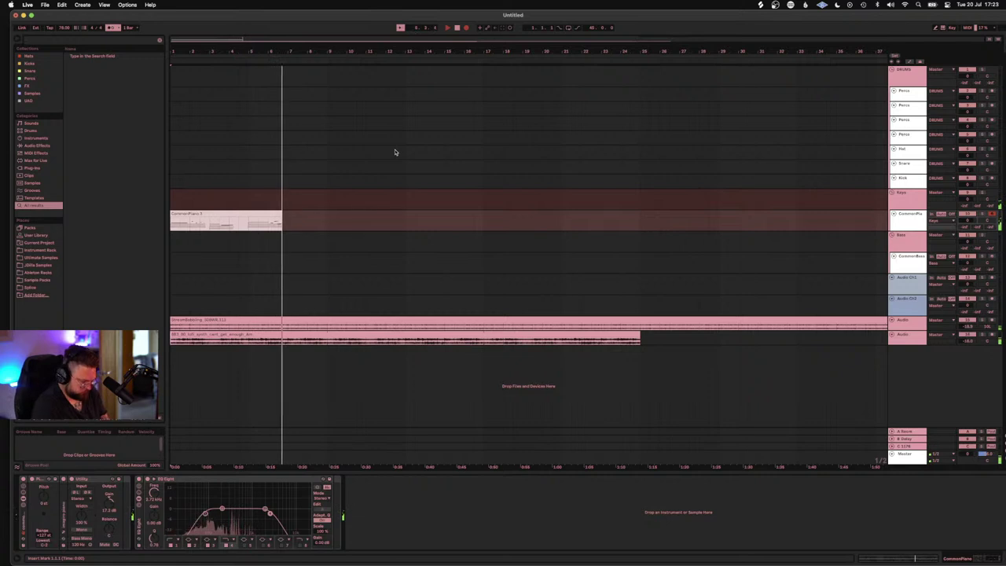
key(space)
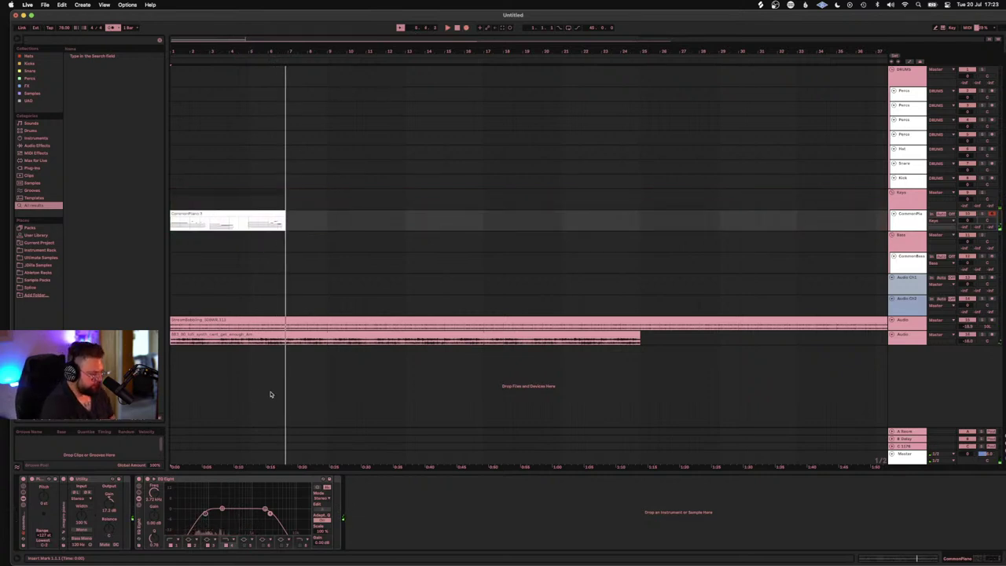
click(227, 213)
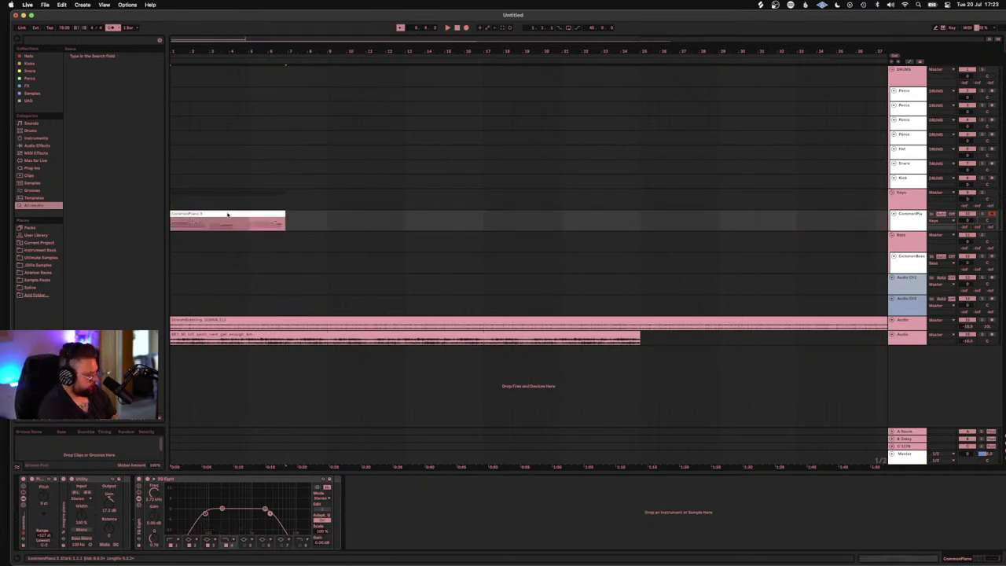
Step: Record an eight-bar piano take on the CommonPiano track from bar 1 and duplicate the clip twice, up to bar 25
click(227, 215)
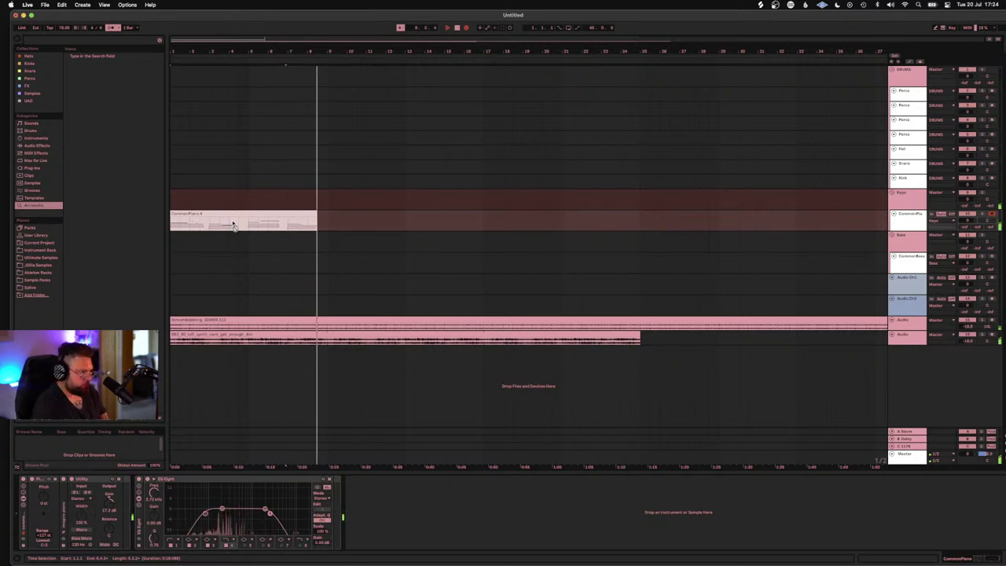
key(space)
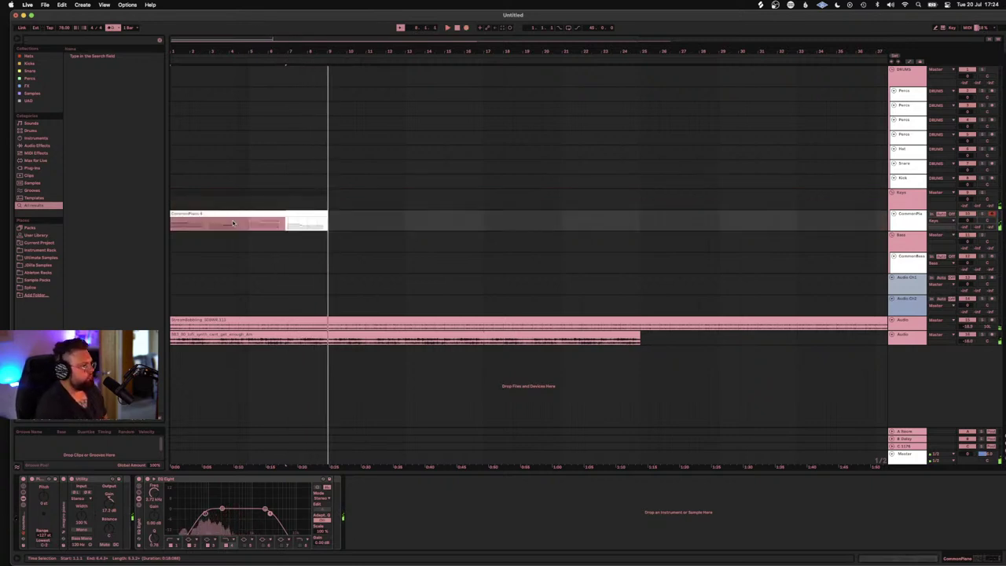
click(309, 213)
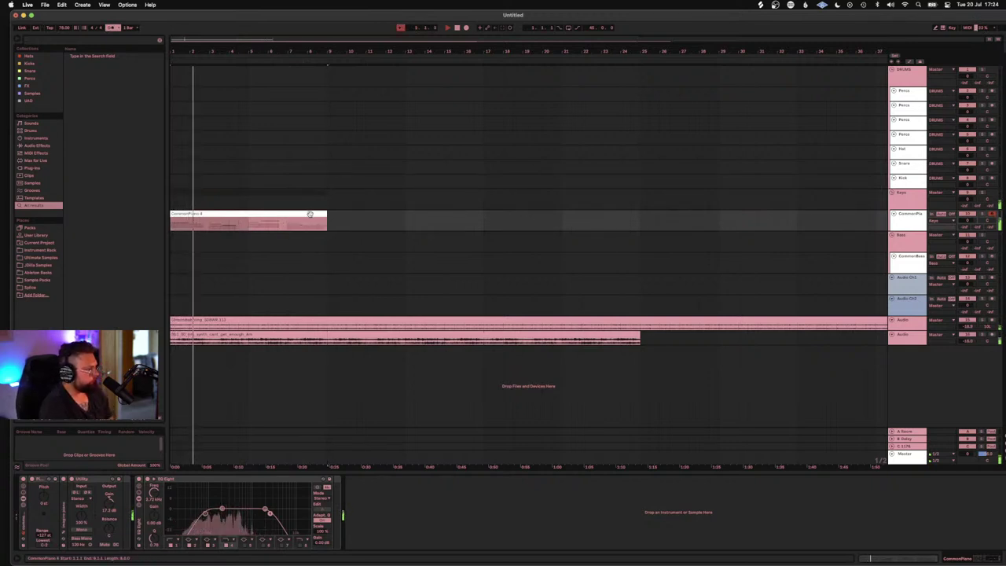
key(super+d)
key(super+d)
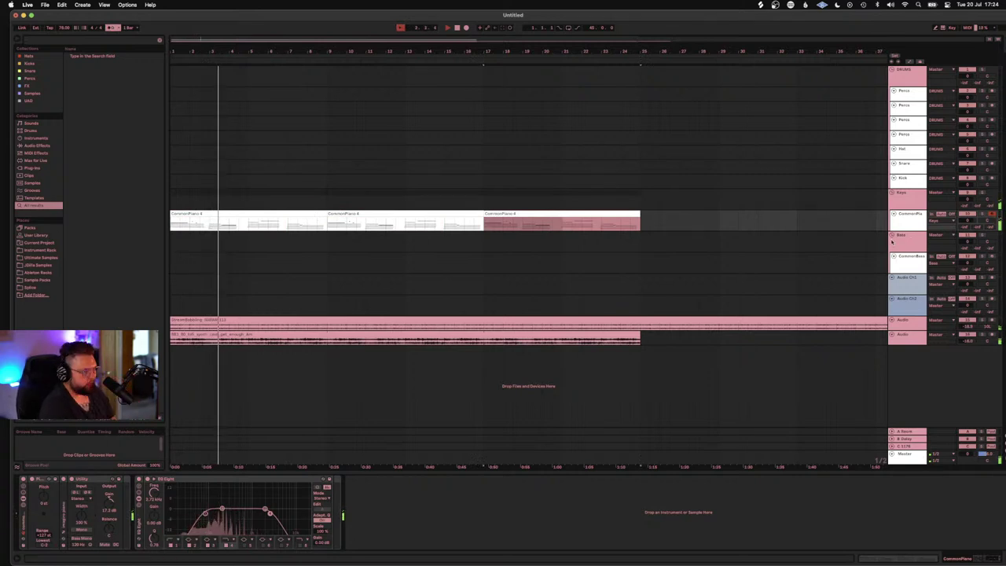
Step: Lower the CommonPiano track's volume and pan it slightly off centre, then reduce the StreamBabbling track's volume to about -23 dB
drag(967, 220, 967, 226)
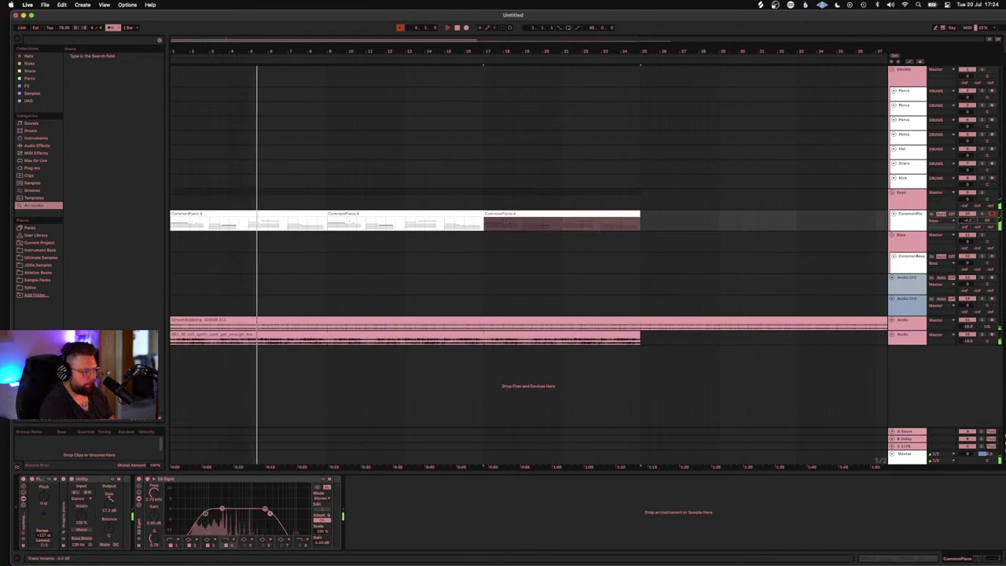
drag(964, 226, 964, 220)
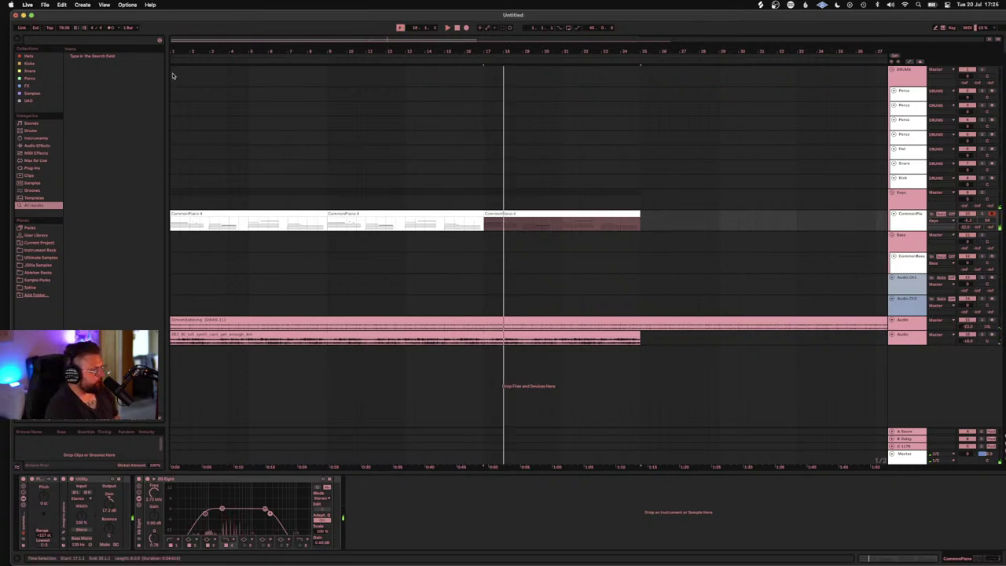
Step: Audition samples in the Kicks collection, ending on kick 14.wav
click(161, 43)
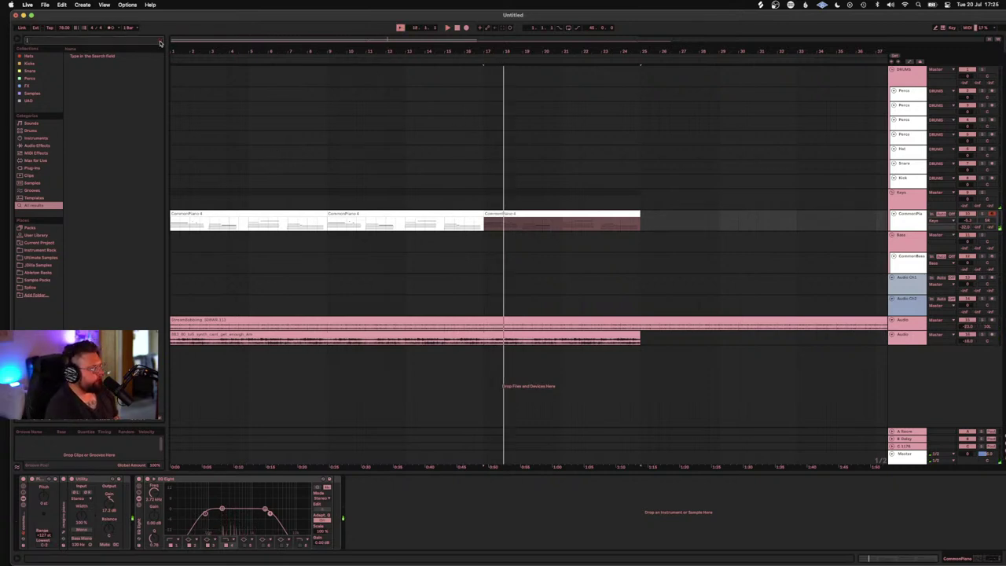
click(32, 64)
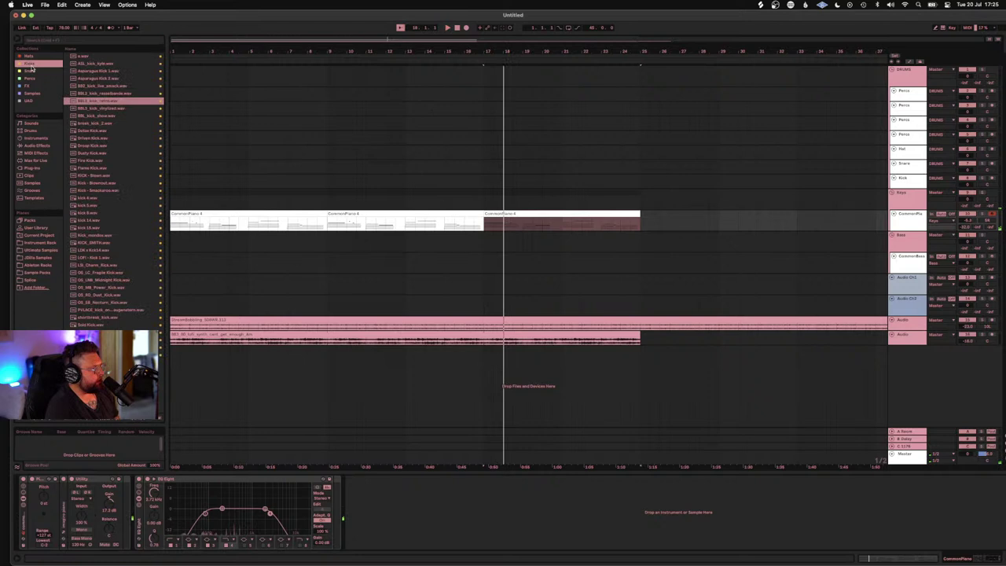
click(103, 108)
click(103, 117)
click(101, 124)
click(99, 94)
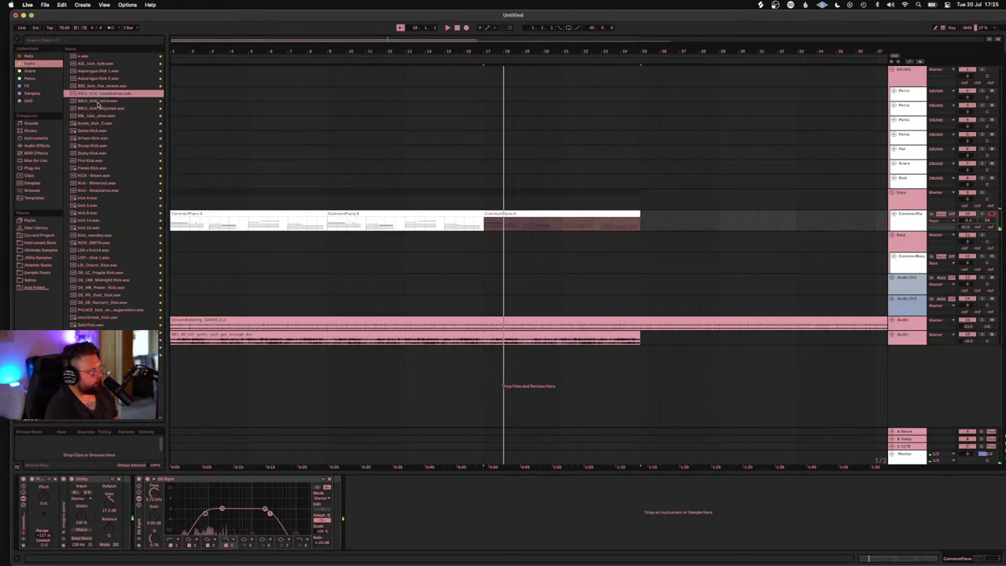
click(93, 257)
click(93, 220)
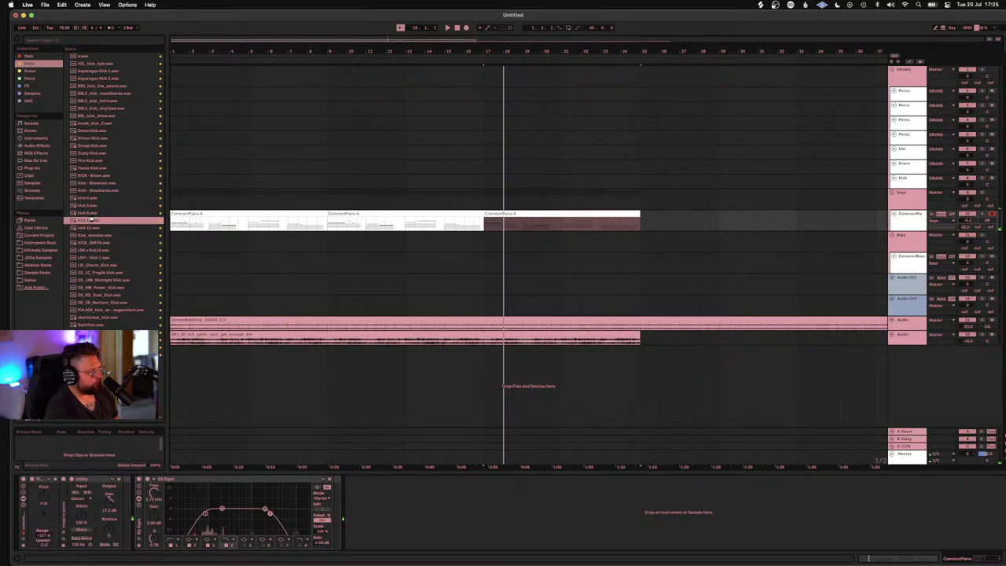
Step: Place the kick 14.wav sample at bar 1 of the Kick track and play it back
double_click(91, 220)
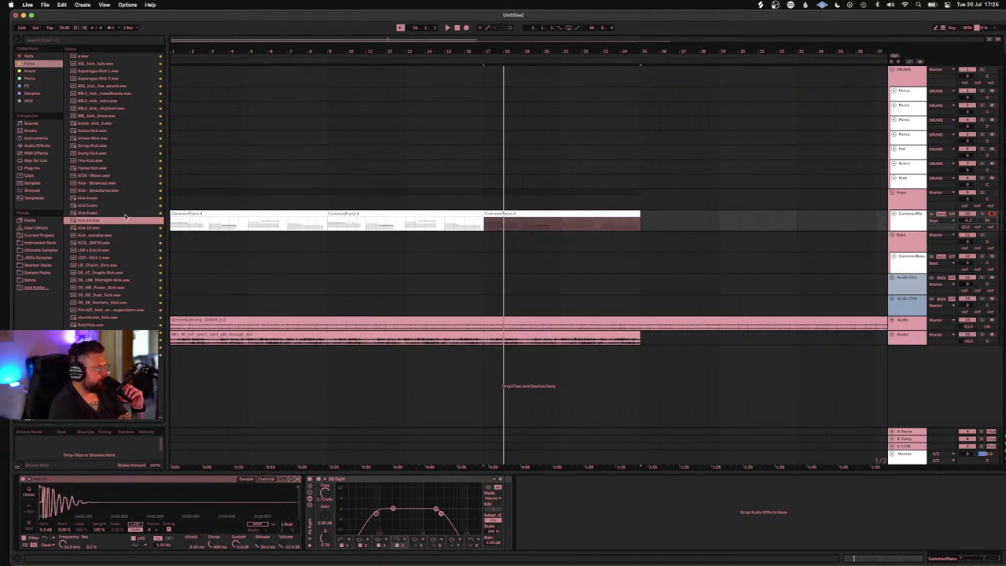
key(super+z)
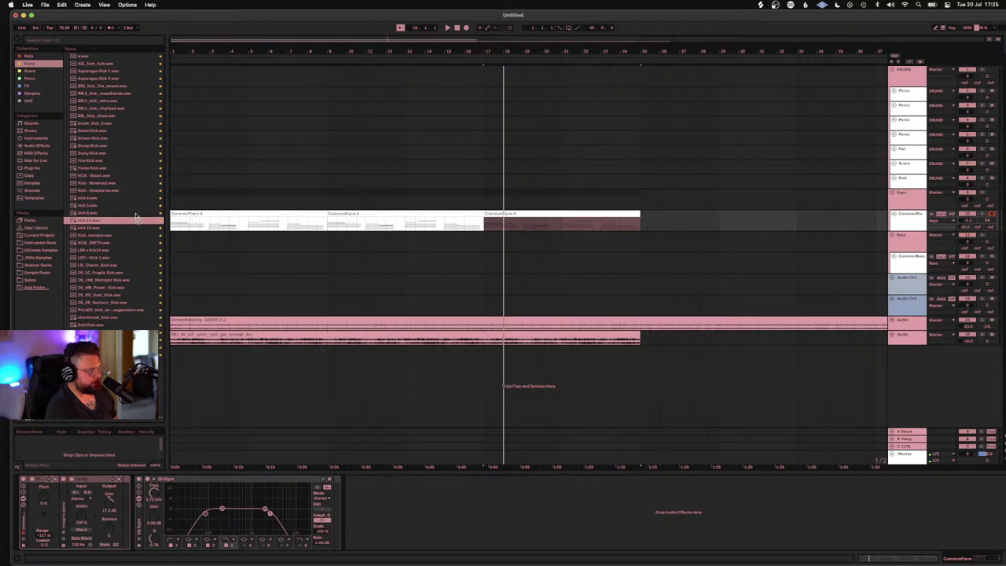
click(170, 182)
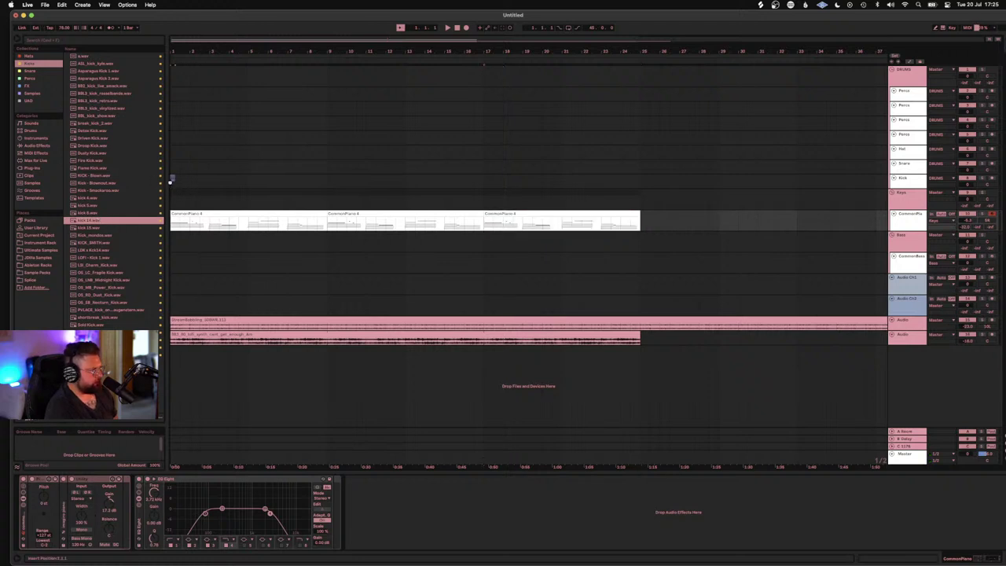
click(172, 182)
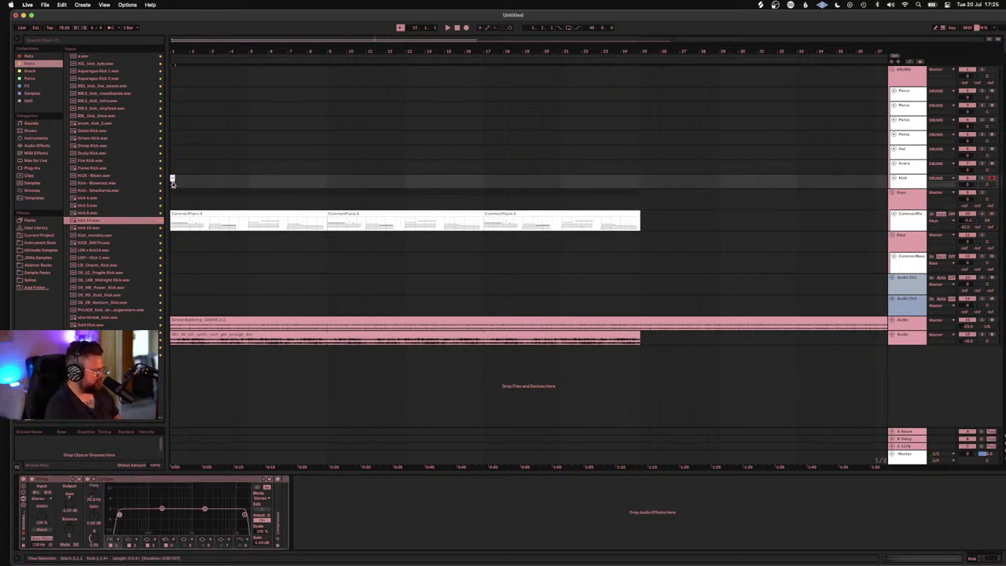
key(z)
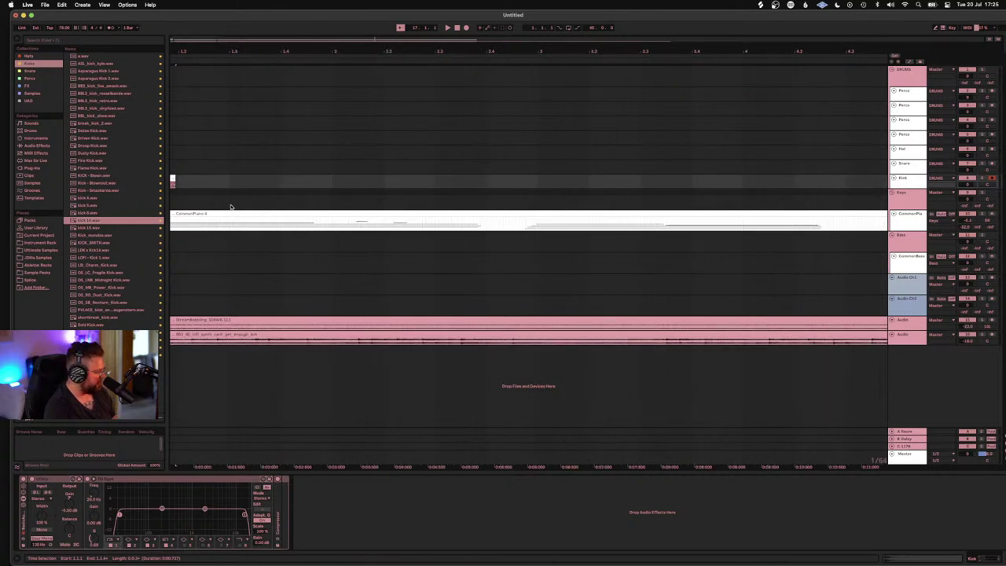
scroll(229, 209, left, 2)
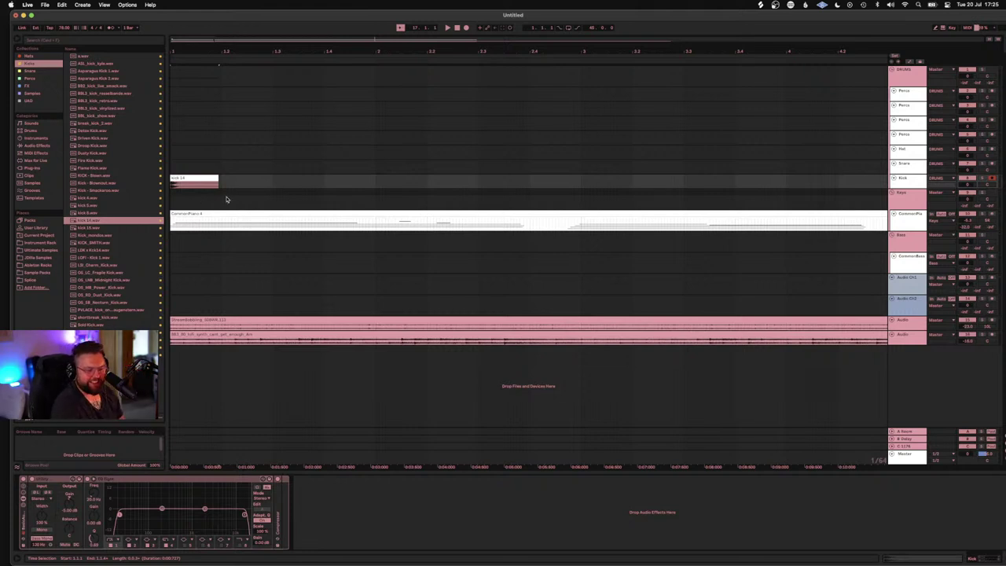
click(183, 178)
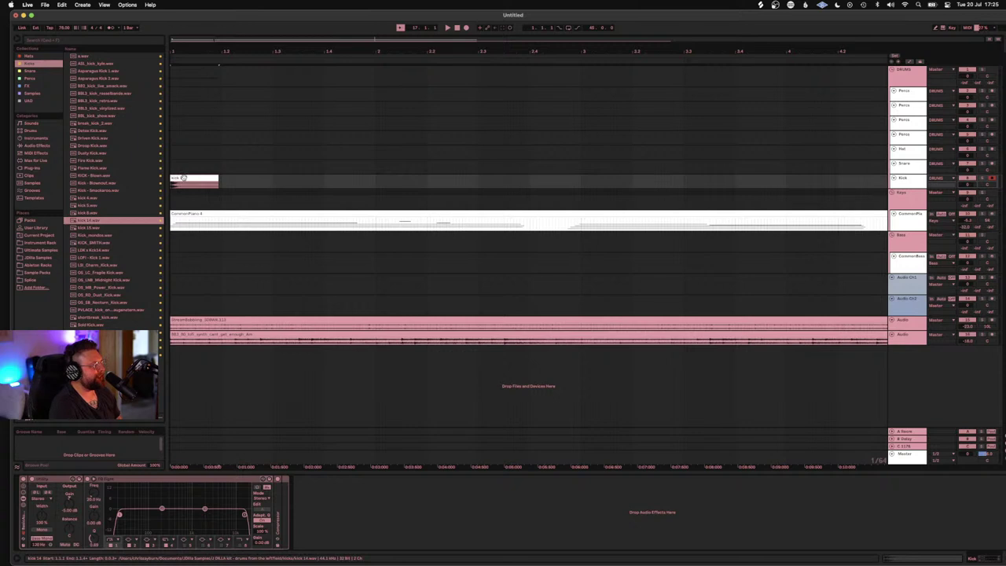
key(space)
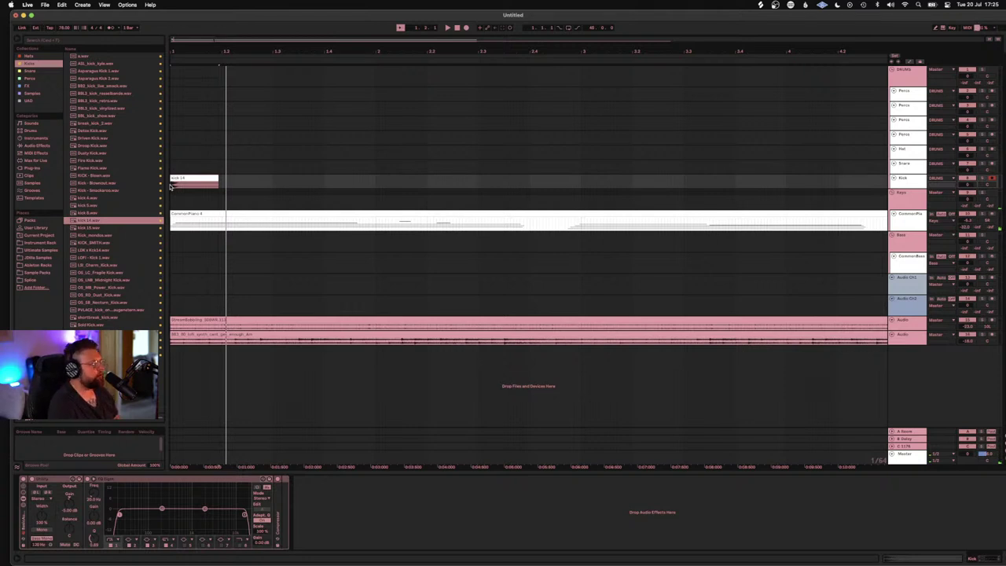
Step: Audition rim and snare samples in the Snare collection, ending on SU_RIM.wav
drag(171, 185, 197, 185)
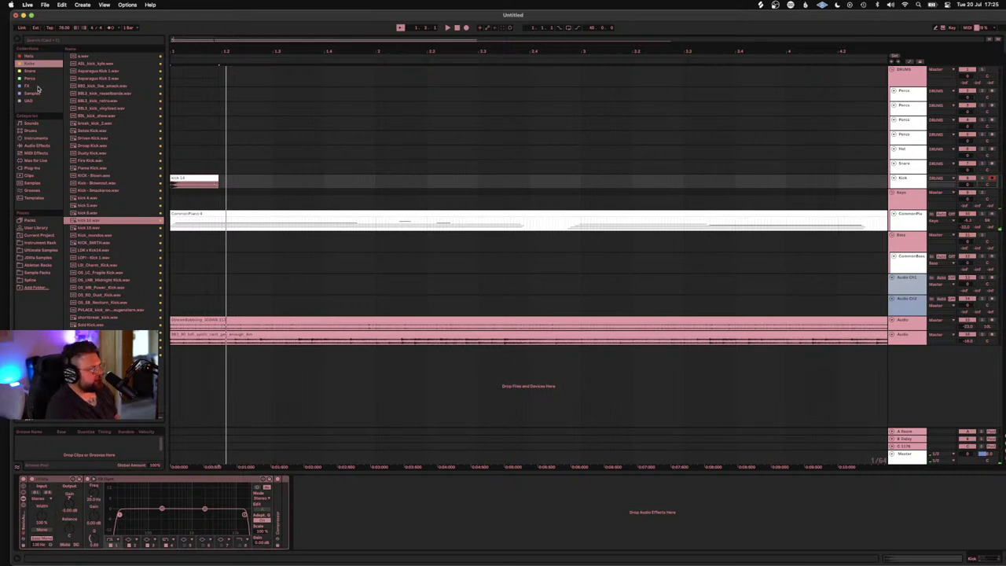
click(38, 72)
click(93, 107)
click(98, 130)
click(105, 145)
click(104, 174)
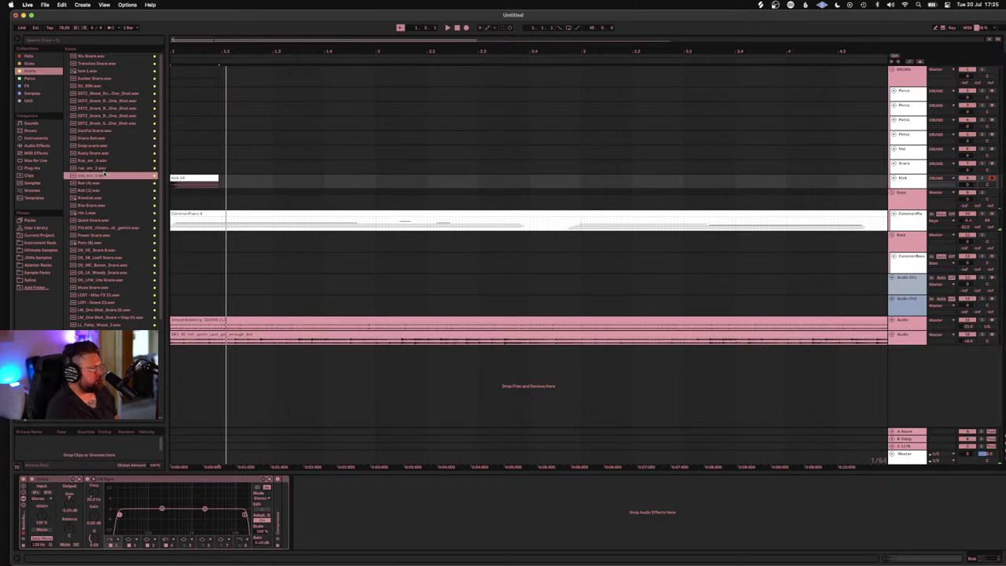
click(100, 145)
click(99, 138)
click(99, 131)
click(105, 190)
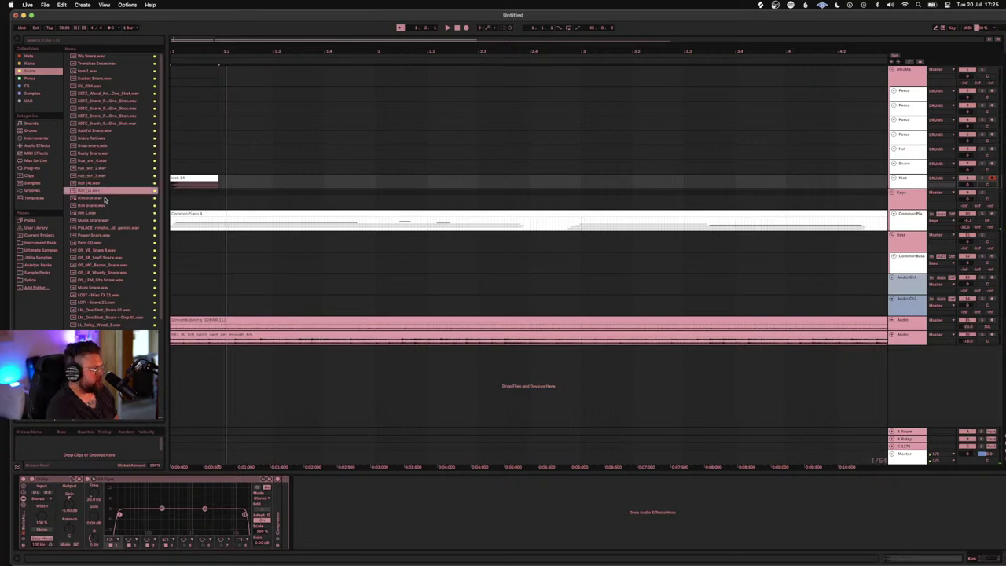
click(101, 213)
click(94, 220)
click(94, 235)
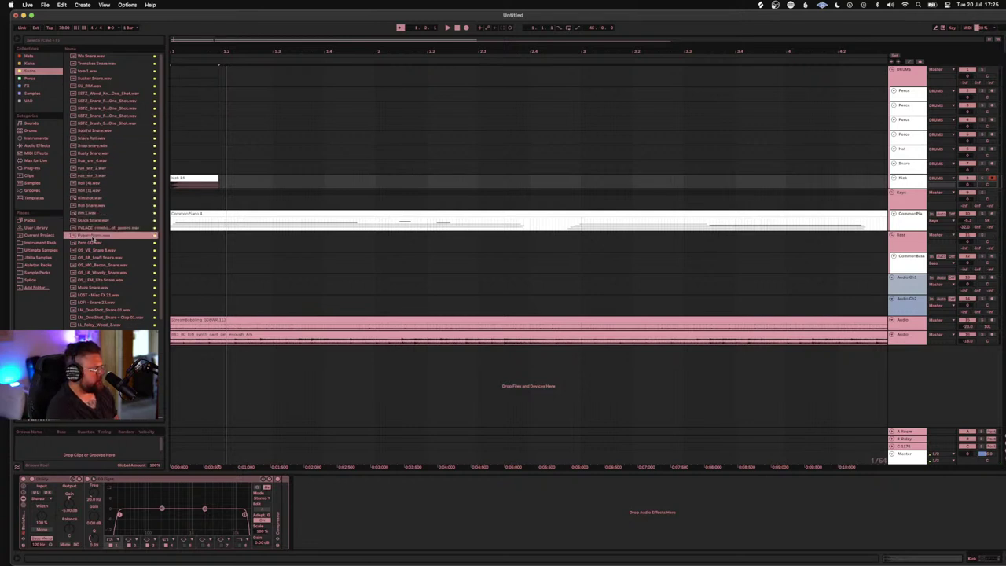
click(87, 182)
click(85, 86)
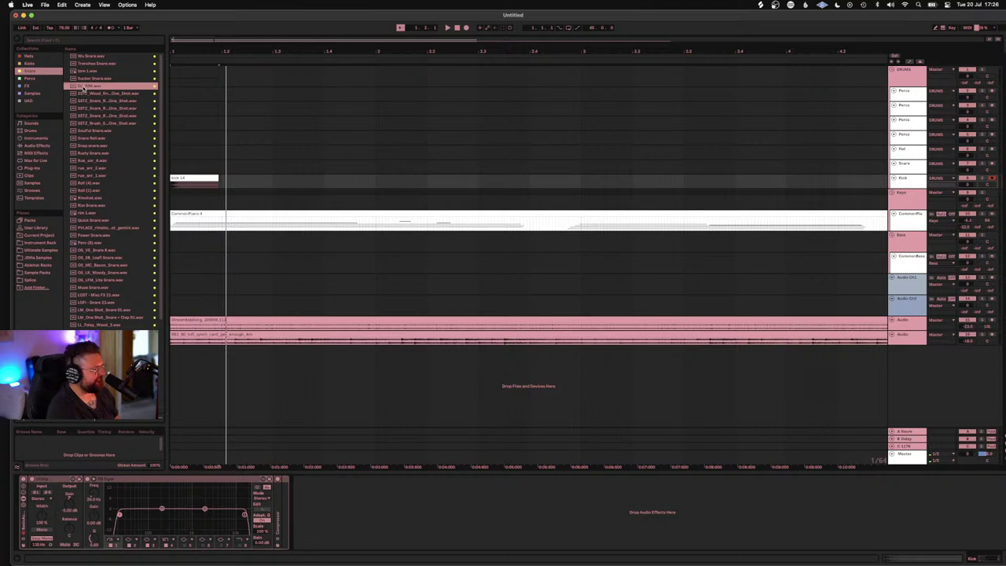
click(86, 101)
click(85, 87)
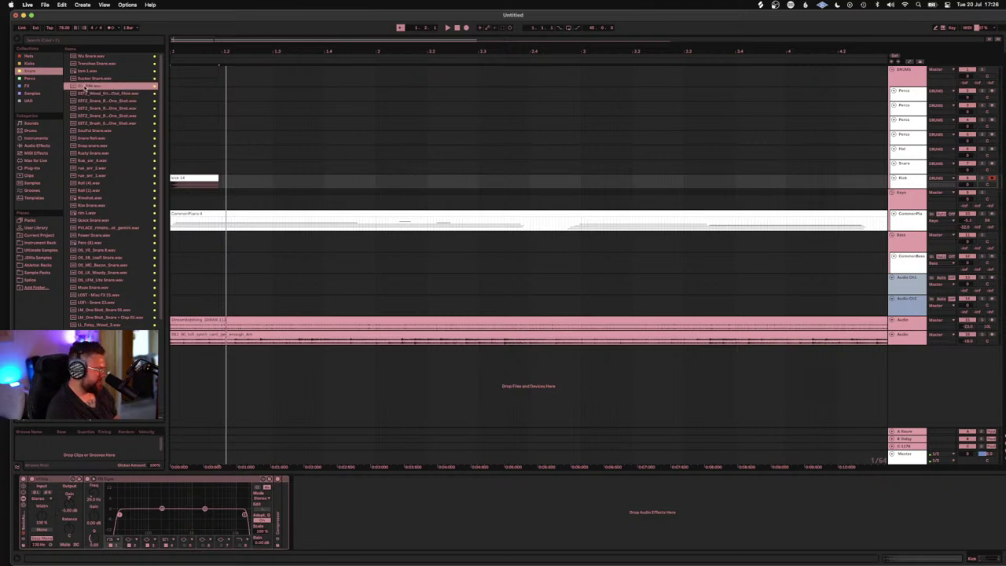
Step: Place the SU_RIM.wav sample at beat 1.2 of the Snare track and play it back with the kick
mouse_move(130, 93)
mouse_down()
mouse_move(201, 153)
mouse_move(200, 169)
mouse_move(223, 168)
mouse_up()
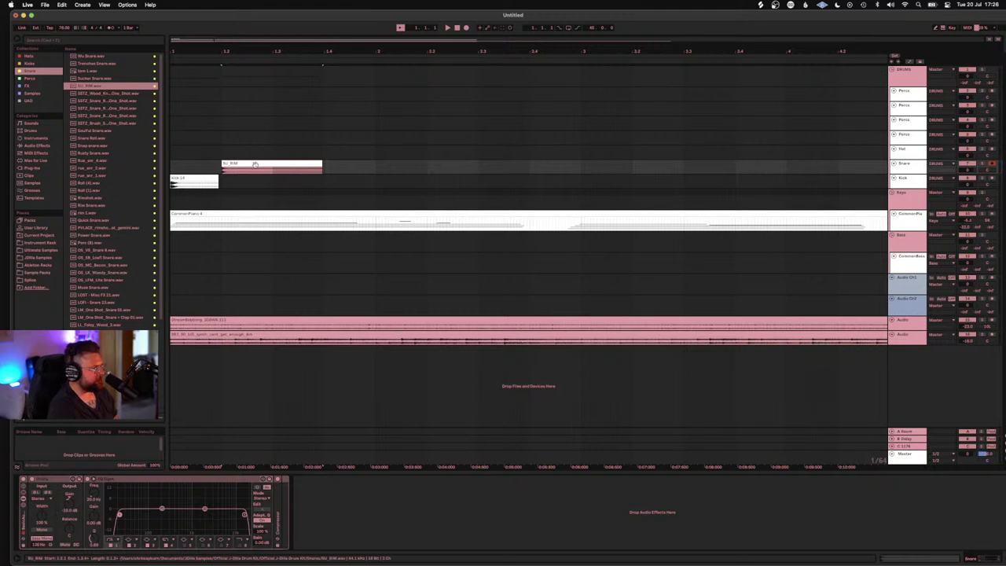
key(space)
click(233, 186)
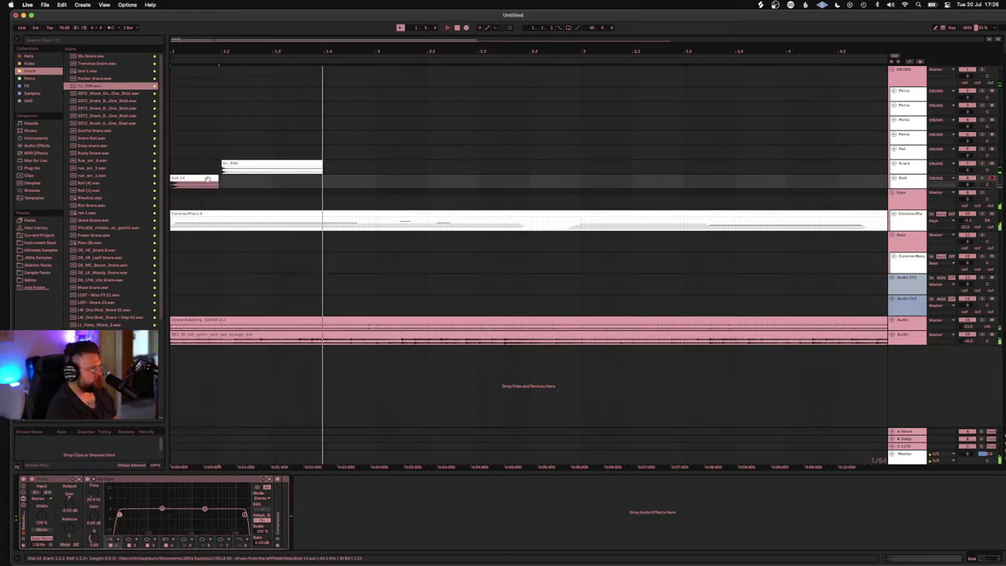
key(space)
Step: Copy the rim clip to beat 1.4 on the Snare track and nudge the copy slightly late
drag(256, 170, 344, 176)
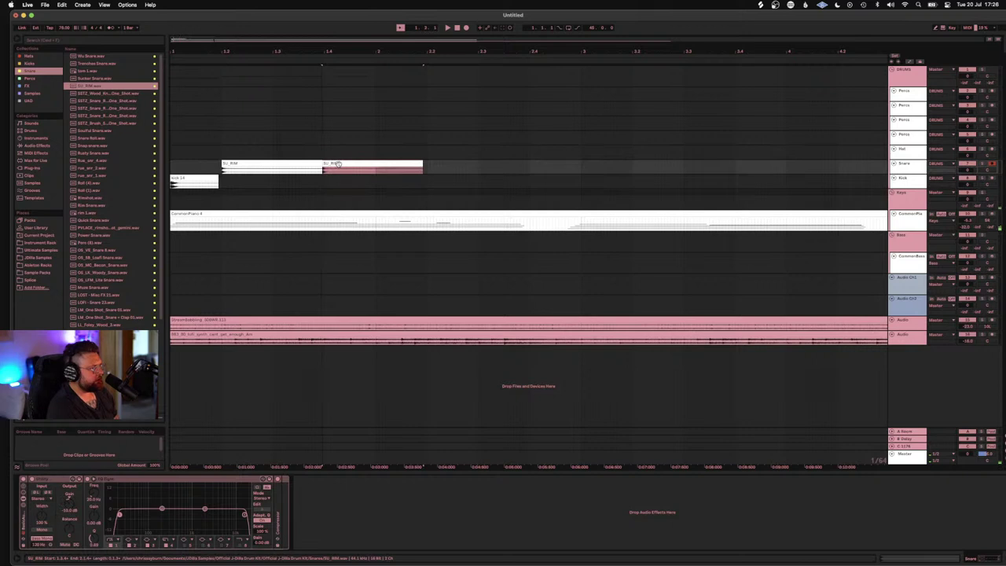
click(342, 169)
click(341, 165)
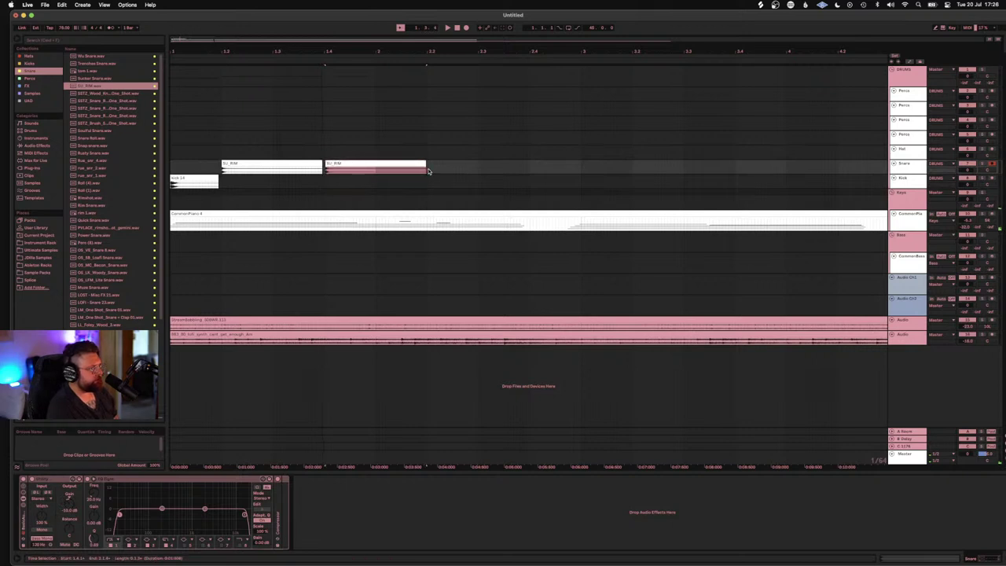
Step: Duplicate the Snare track section from bar 1 through the end of the second rim clip
drag(428, 170, 171, 169)
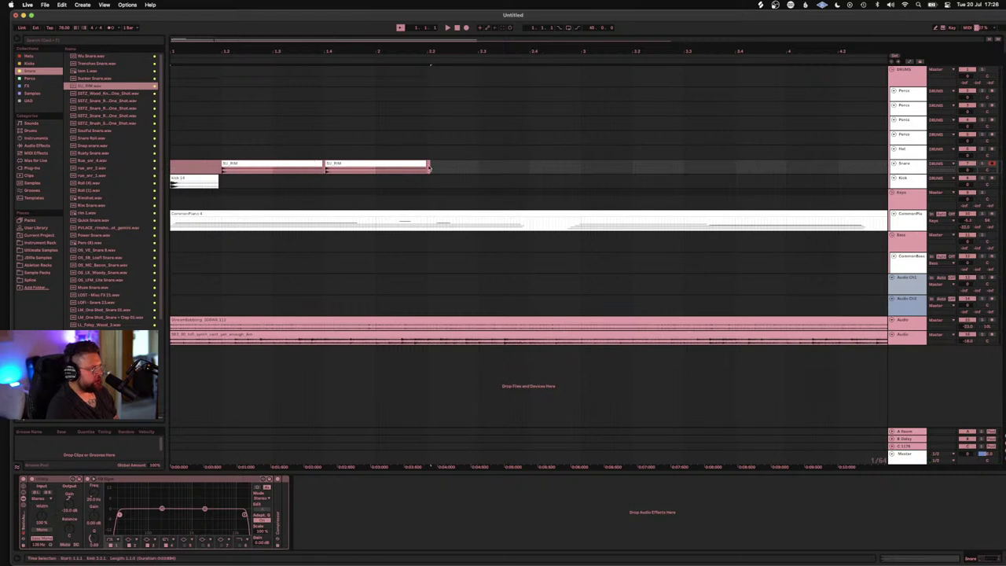
click(428, 166)
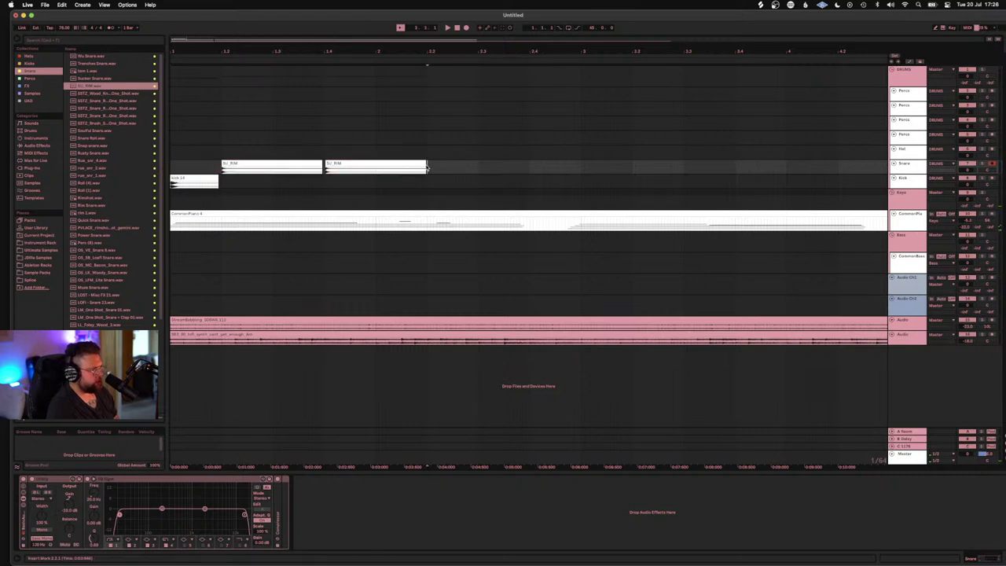
drag(427, 166, 175, 170)
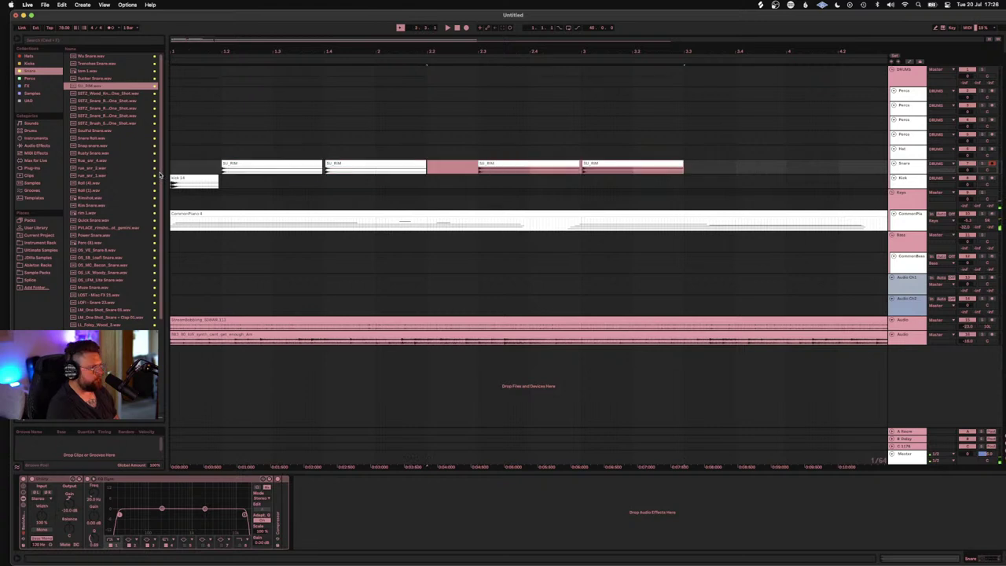
key(ctrl+d)
Step: Delete the two duplicated rim clips that follow the first pair on the Snare track
click(454, 152)
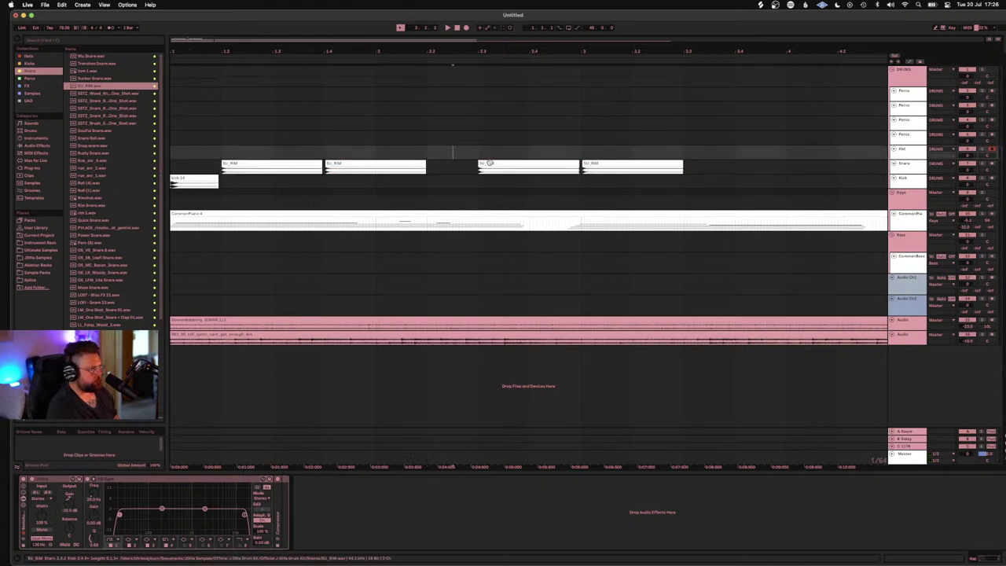
click(489, 163)
click(648, 163)
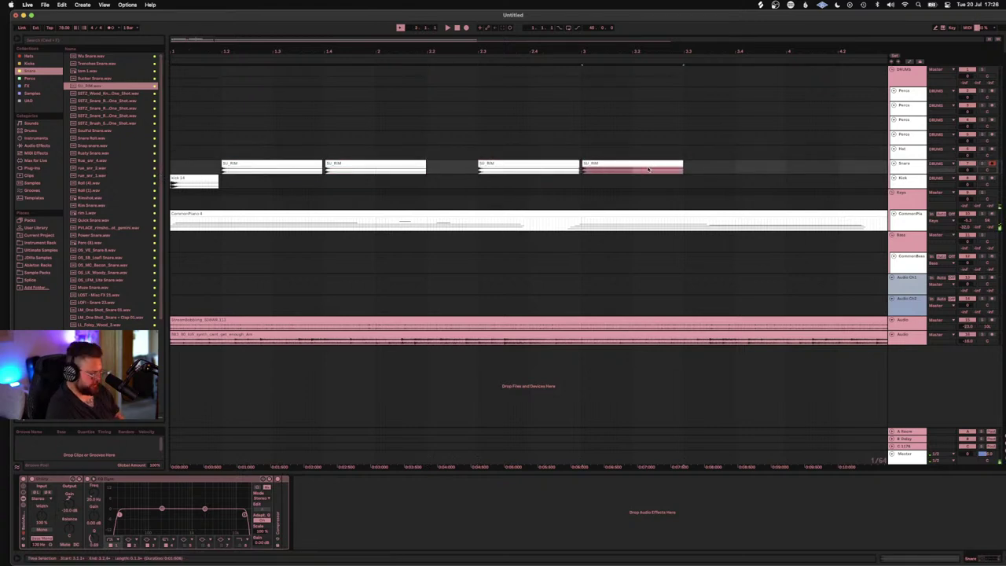
key(Delete)
click(506, 165)
key(Delete)
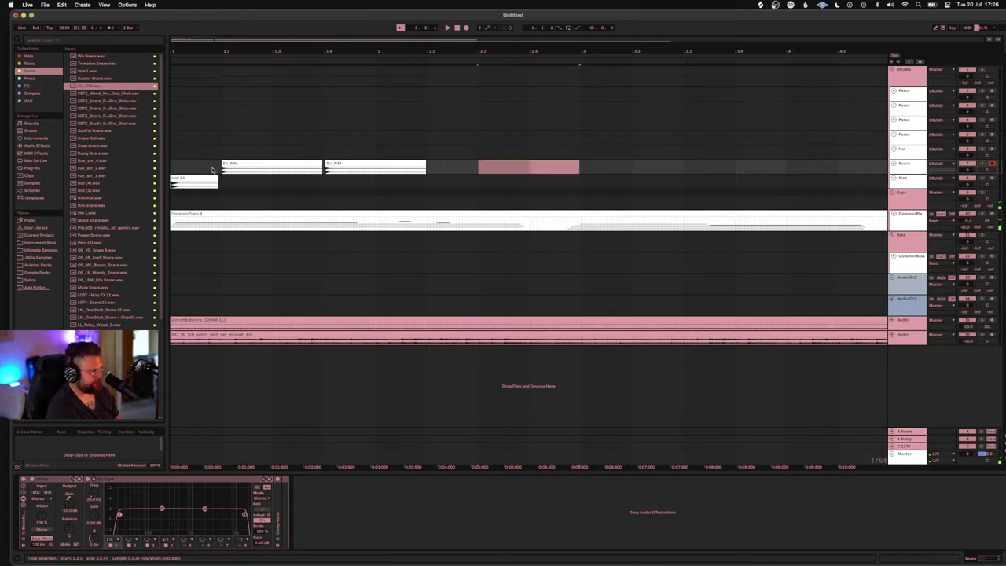
Step: Copy the rim hit to about beats 2.2 and 2.4 on the Snare track and play the two-bar pattern back
click(211, 167)
key(space)
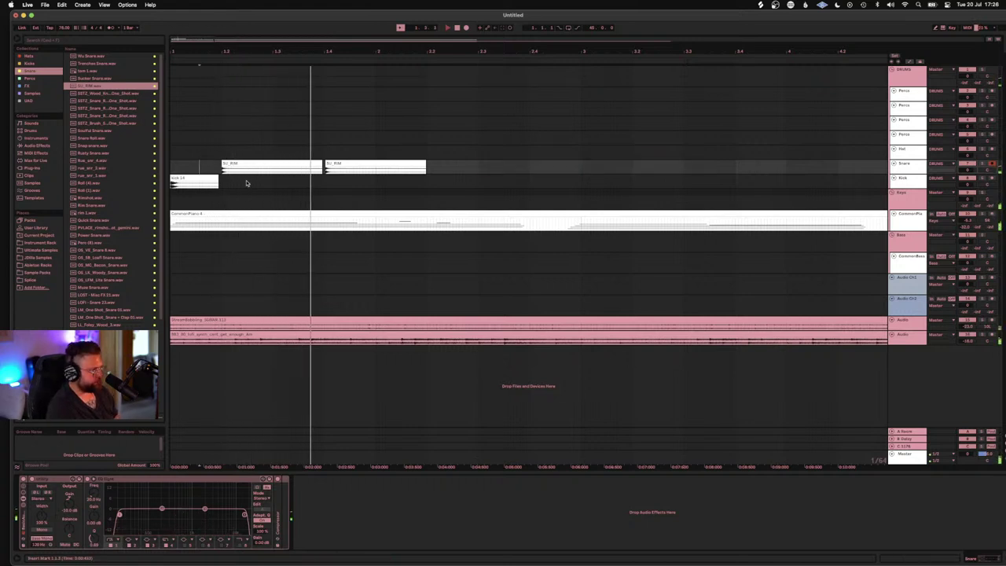
key(space)
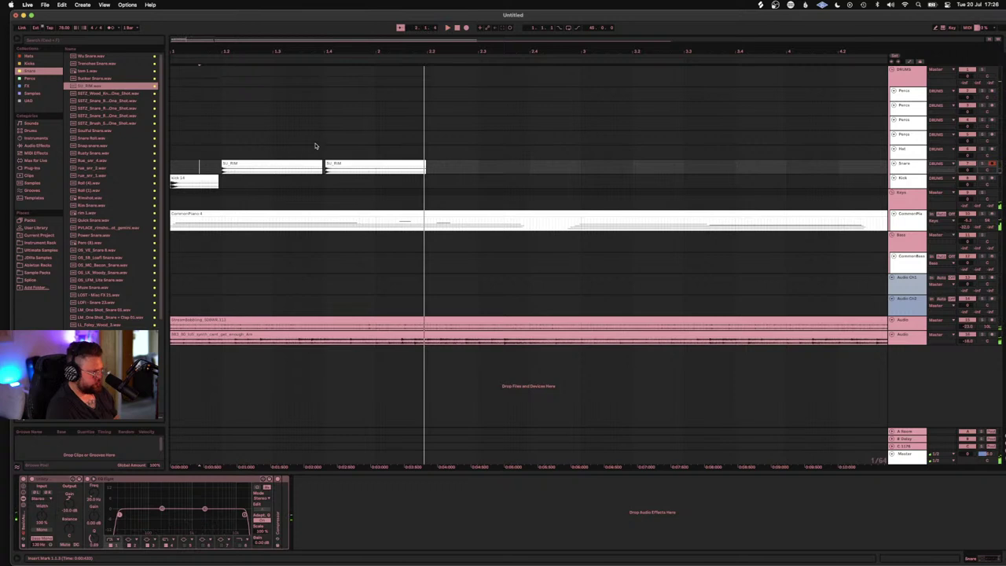
drag(337, 164, 547, 171)
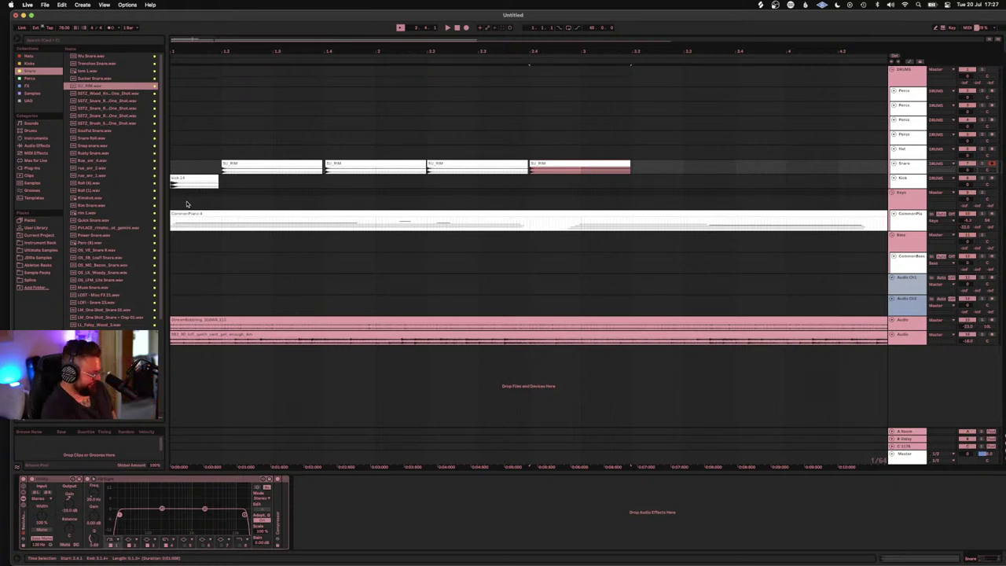
key(space)
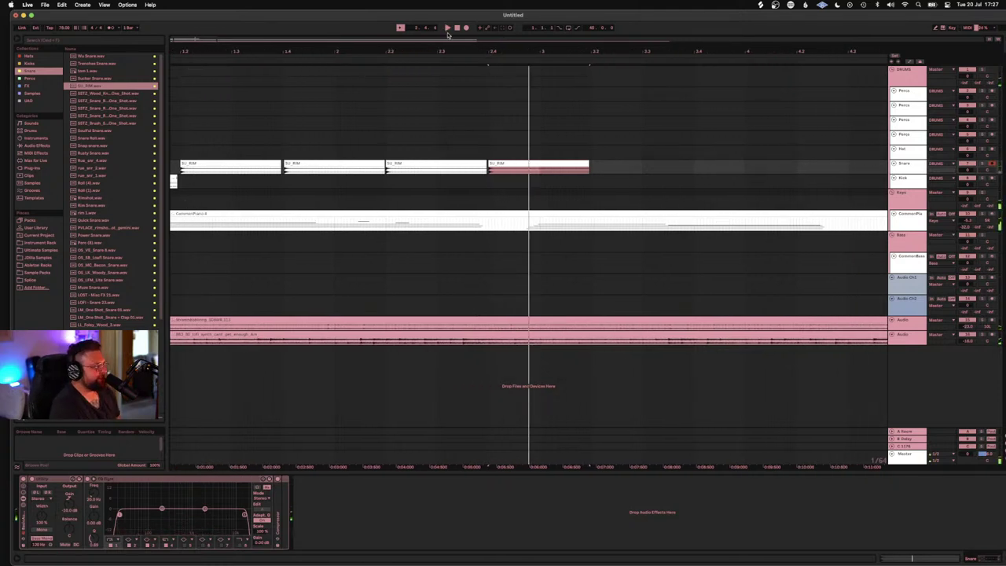
click(456, 28)
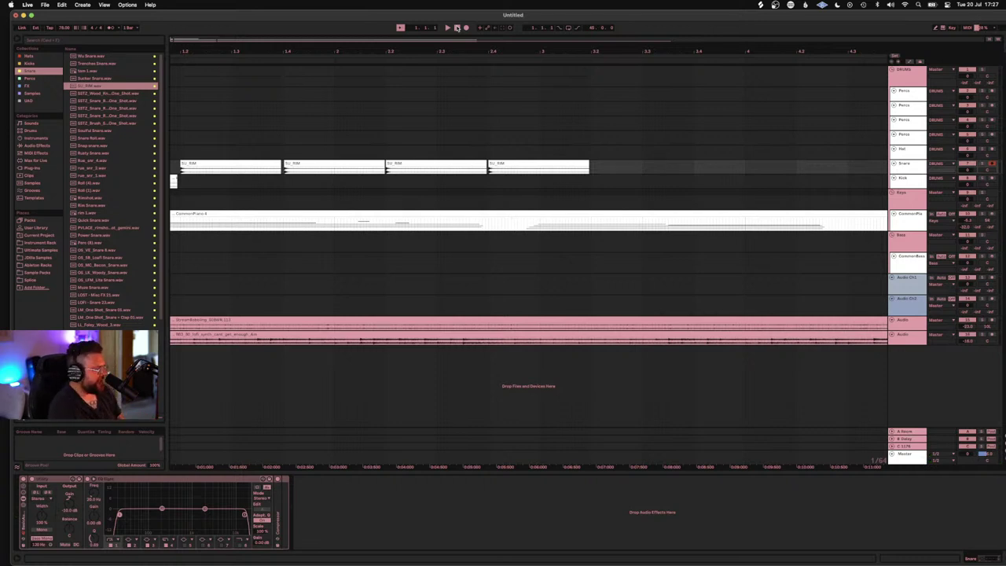
key(space)
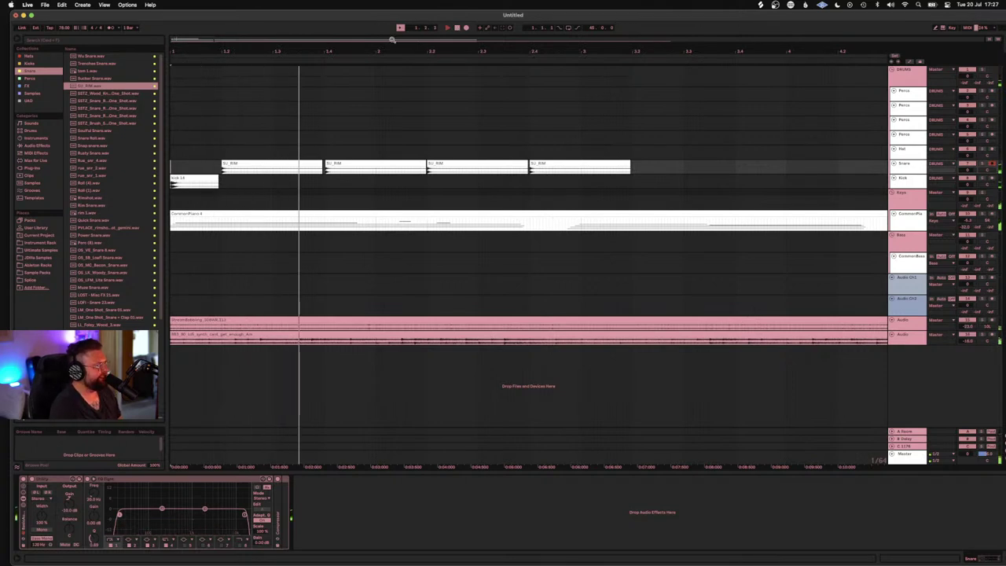
key(space)
Step: Copy the kick 14 clip to just before beat 1.2 on the Kick track and play it back from bar 1
click(200, 180)
drag(198, 179, 214, 179)
click(176, 179)
key(space)
key(space)
click(181, 180)
key(space)
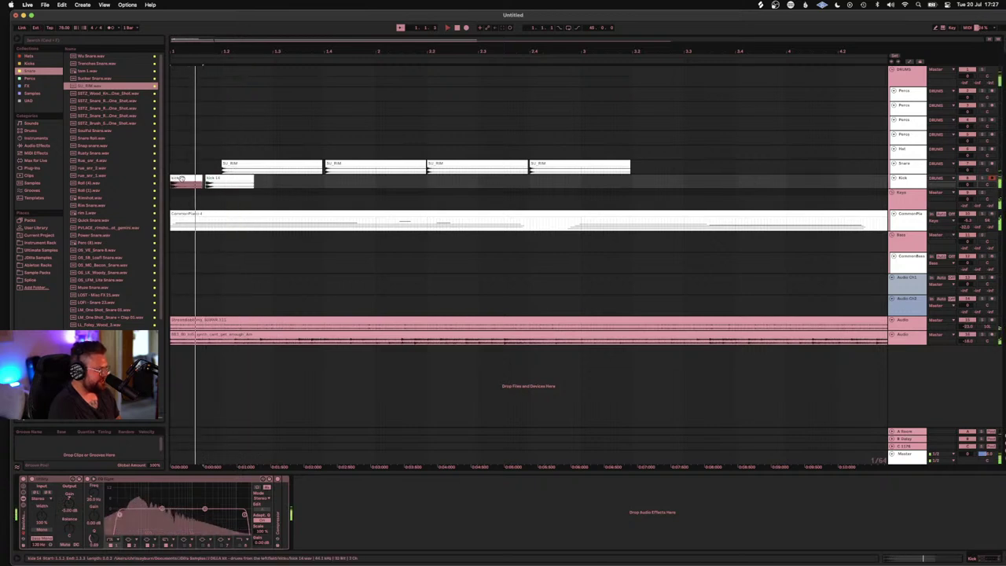
key(space)
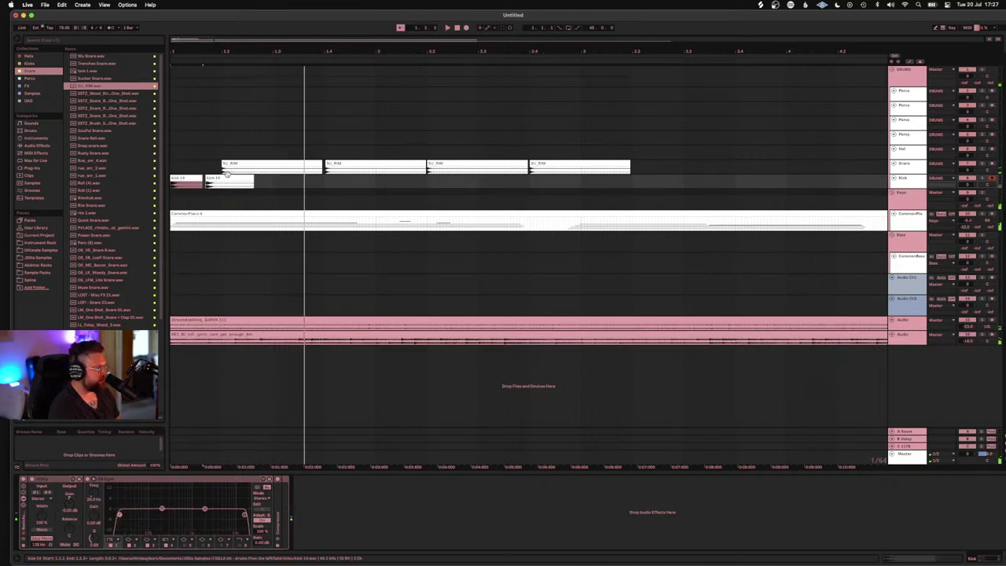
Step: Copy the kick 14 clip to between beats 1.3 and 1.4, nudge it slightly later and play the groove back
drag(224, 177, 308, 189)
click(184, 178)
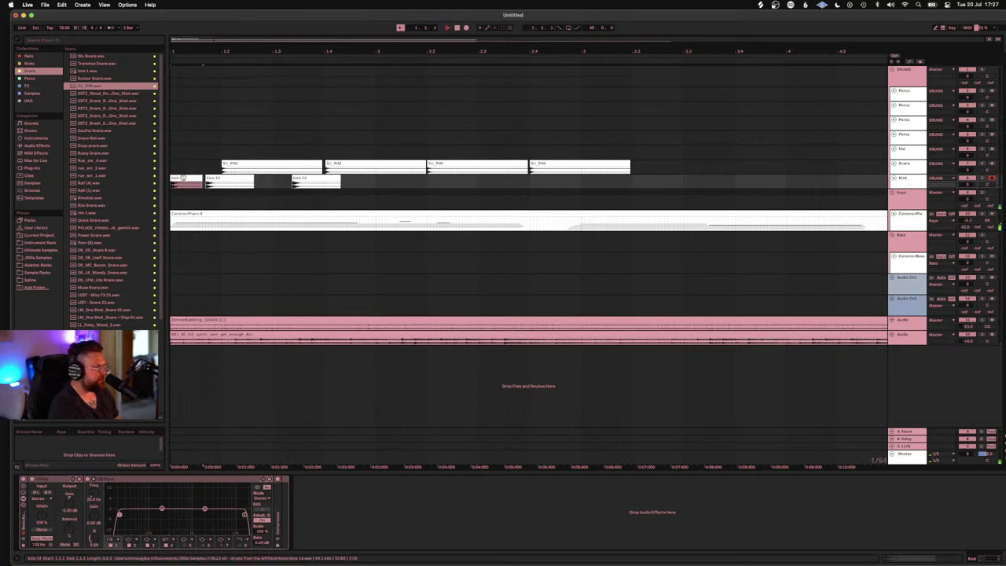
key(space)
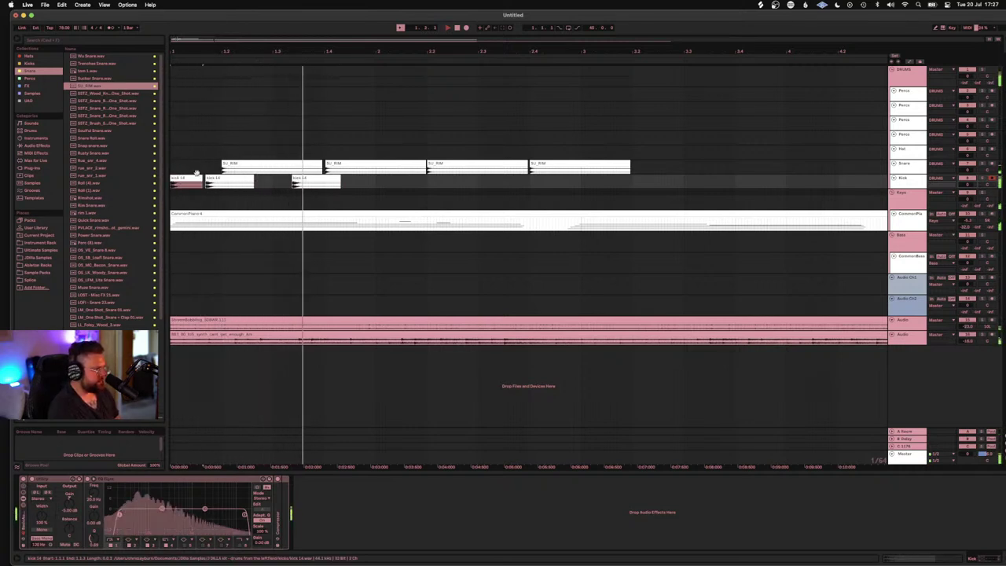
key(space)
click(307, 180)
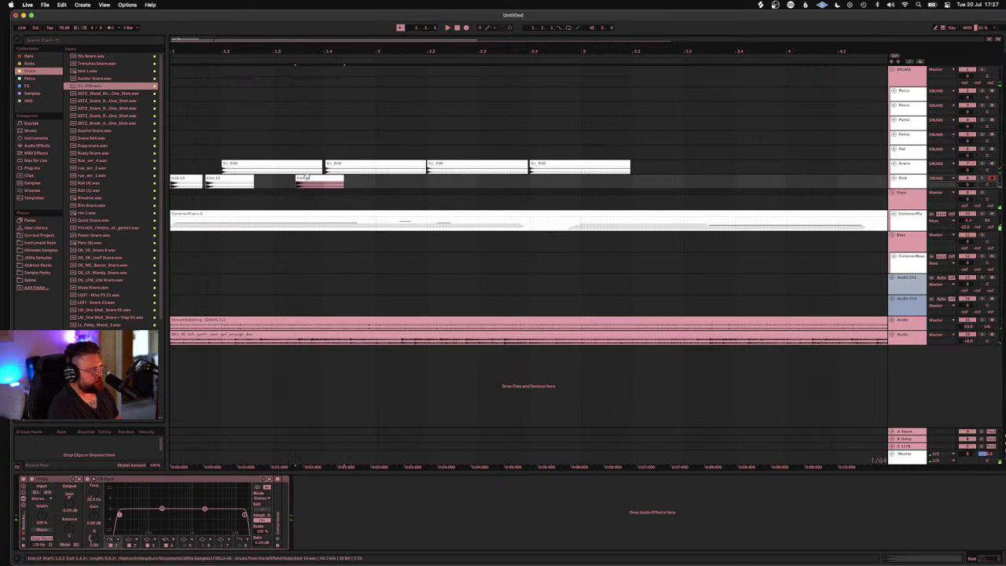
click(187, 179)
key(space)
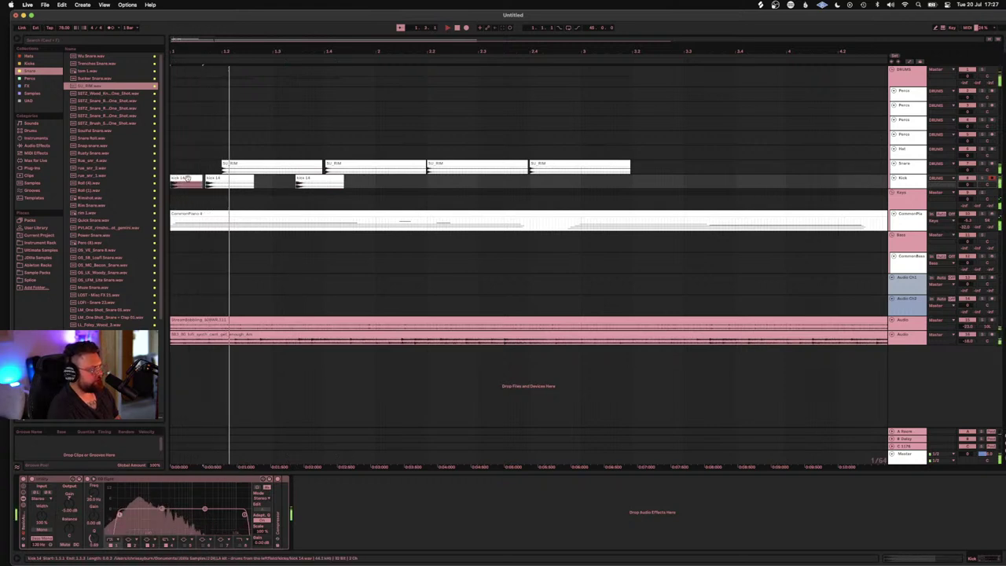
key(space)
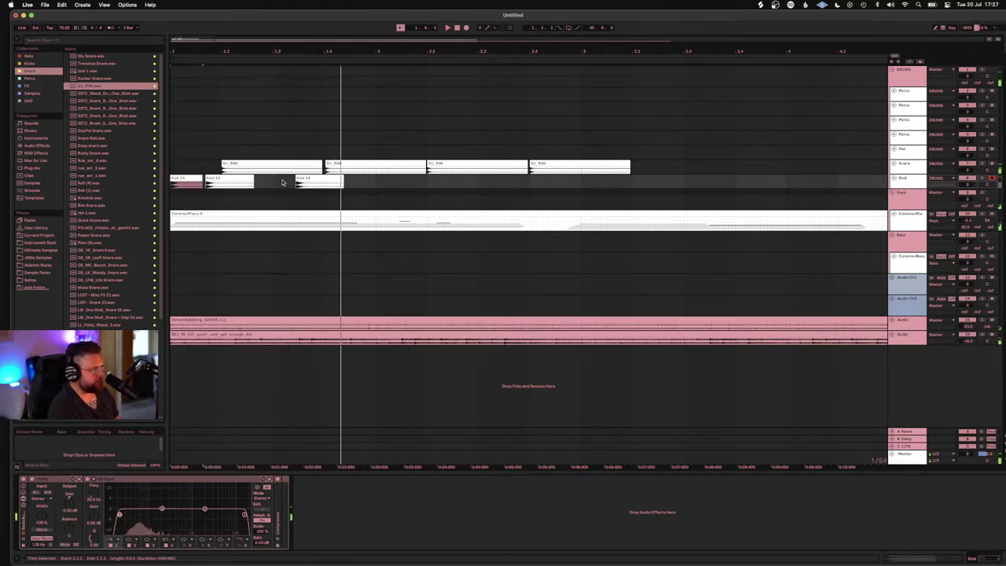
Step: Add another kick 14 copy shortly after beat 1.4 and play the pattern back from bar 1
drag(306, 180, 350, 185)
click(185, 178)
key(space)
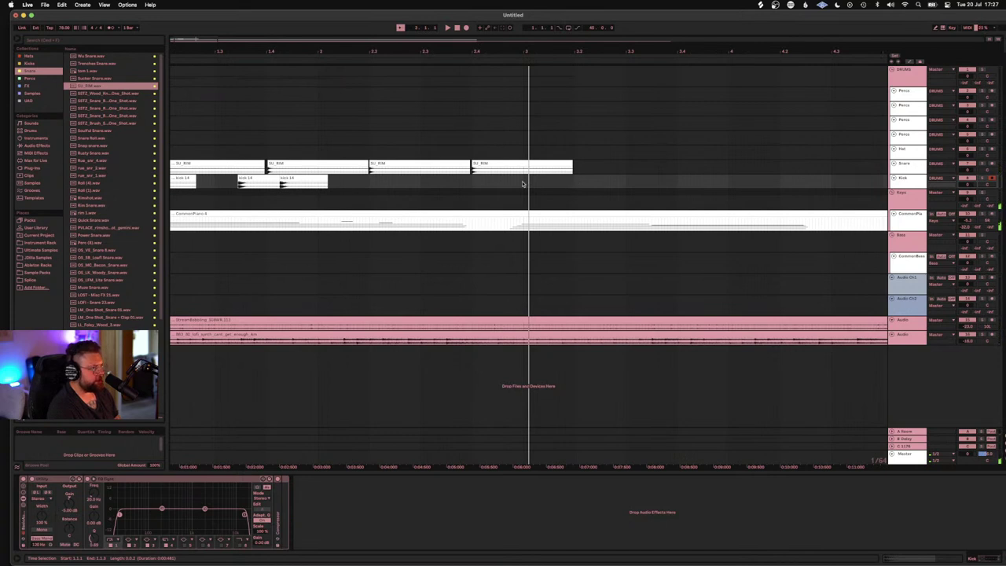
Step: Duplicate bars 1 and 2 of the Kick and Snare tracks to bar 3 and play the copy
drag(522, 184, 163, 165)
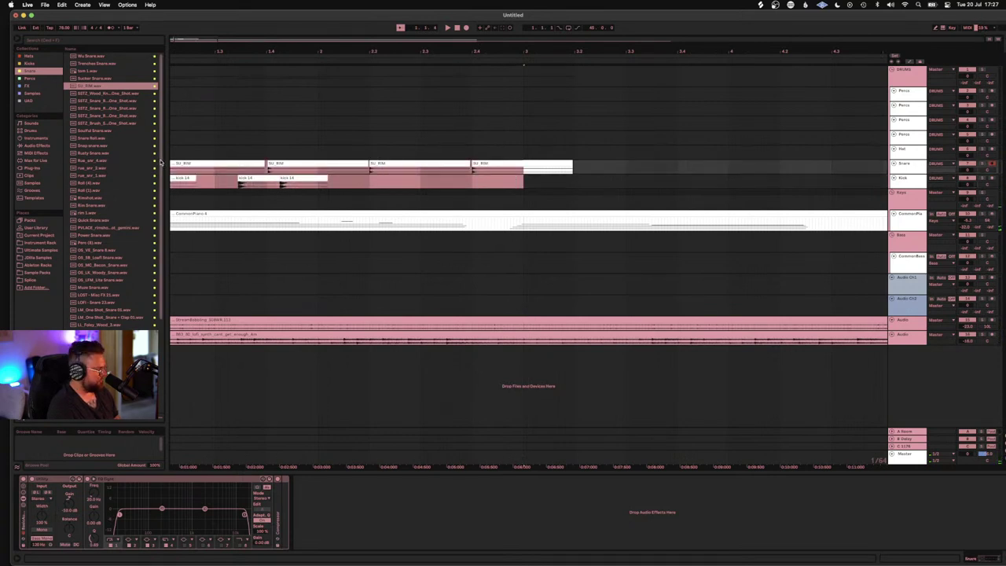
key(super+d)
key(space)
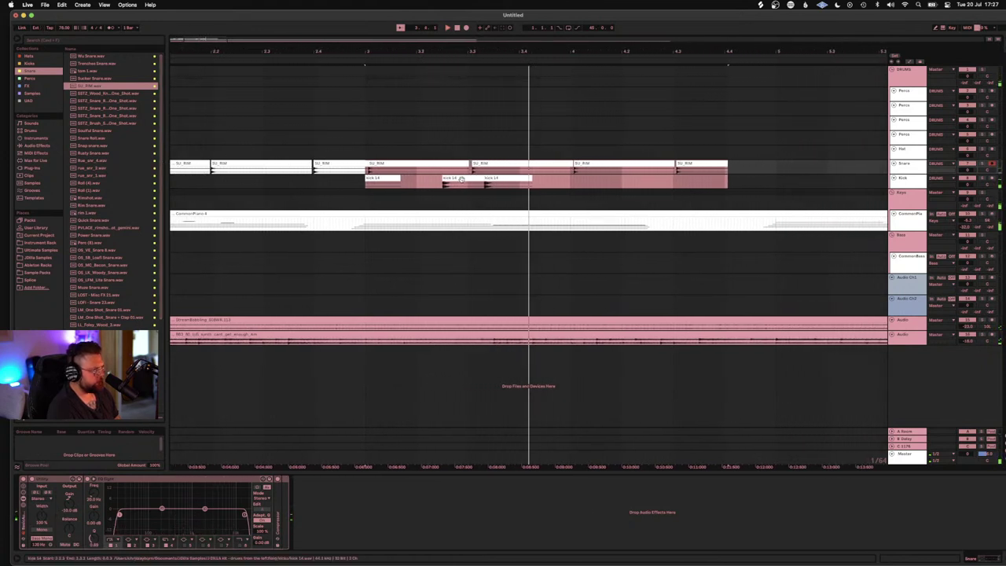
key(space)
Step: Undo the duplication of the two-bar kick and rim pattern
click(484, 162)
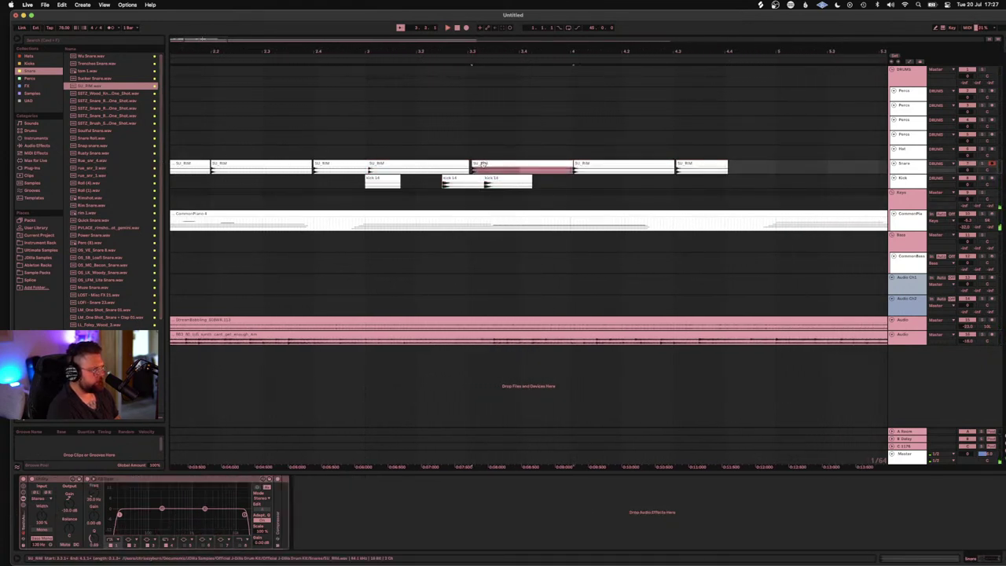
key(super+z)
click(413, 179)
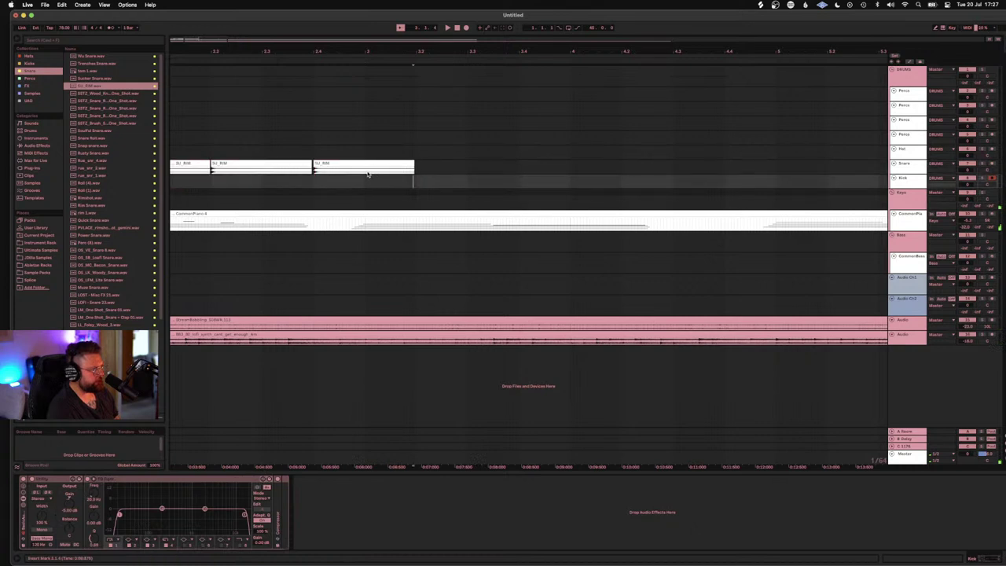
scroll(369, 179, left, 5)
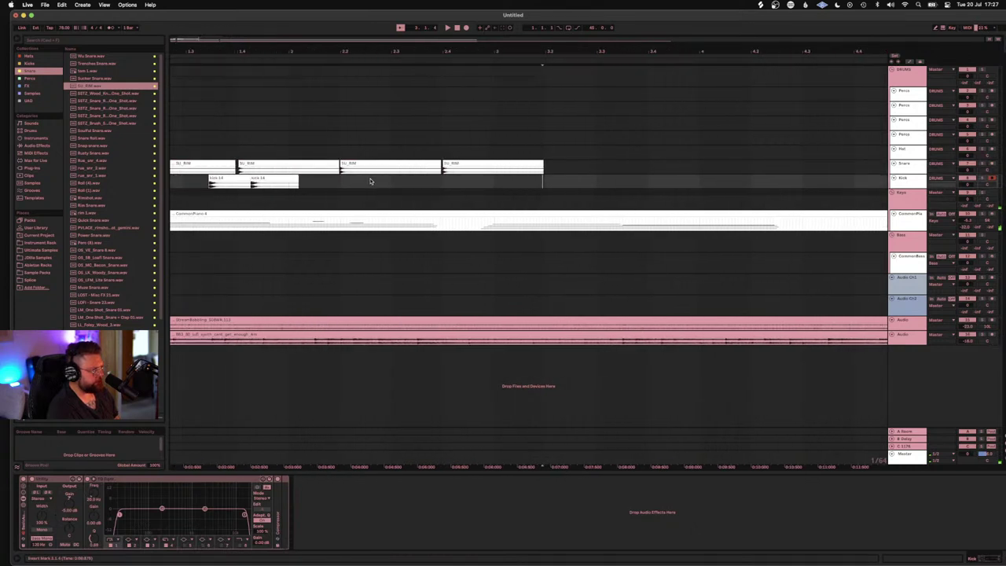
Step: Duplicate bars 1 and 2 of the Snare and Kick tracks to bar 3 and play the four-bar pattern
scroll(389, 179, left, 2)
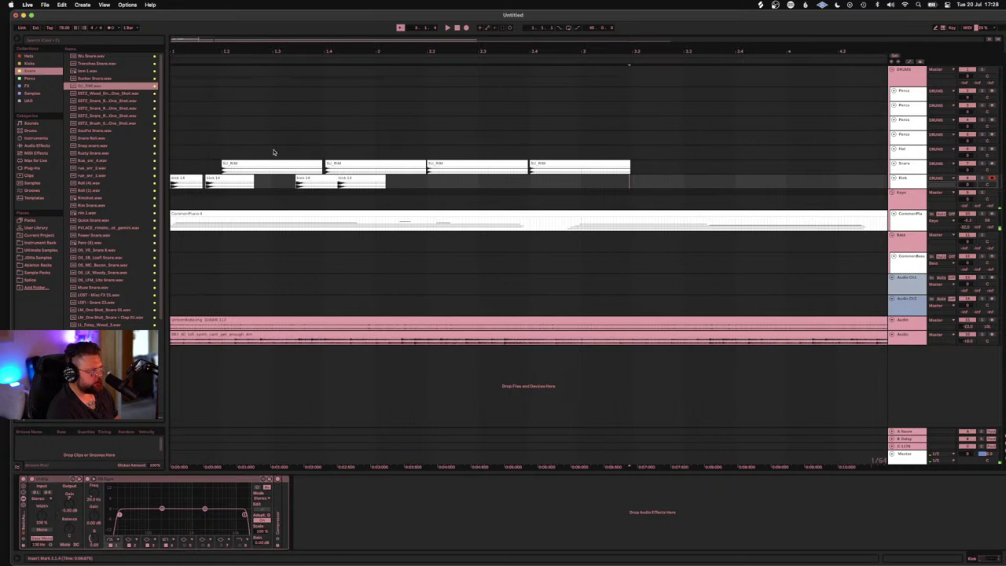
drag(172, 162, 582, 181)
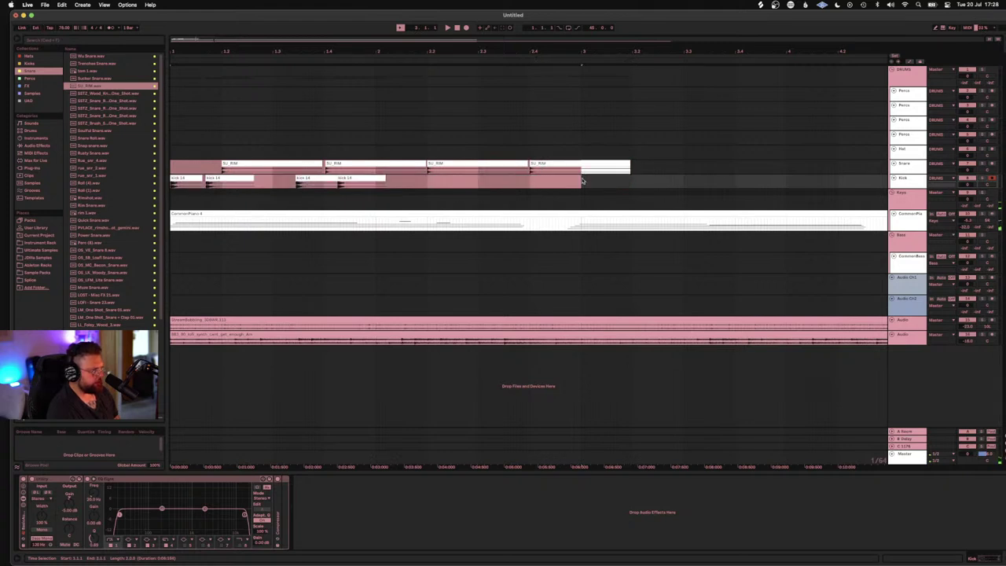
key(ctrl+d)
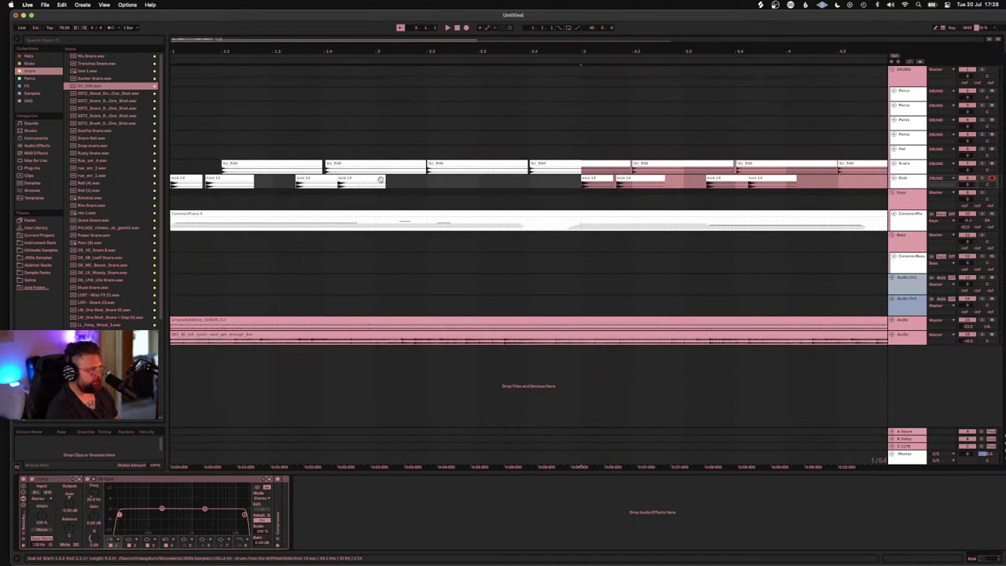
click(183, 178)
key(space)
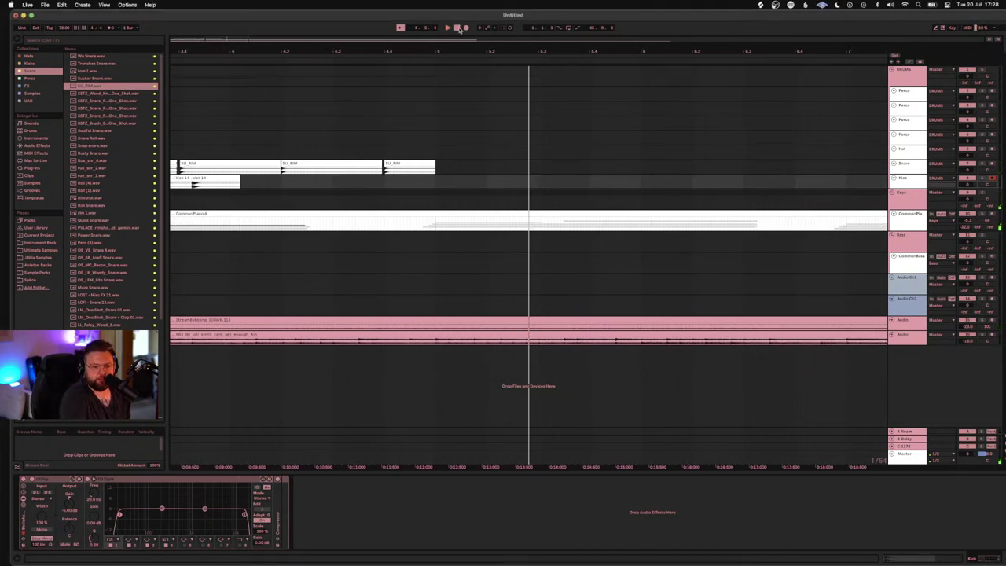
click(458, 28)
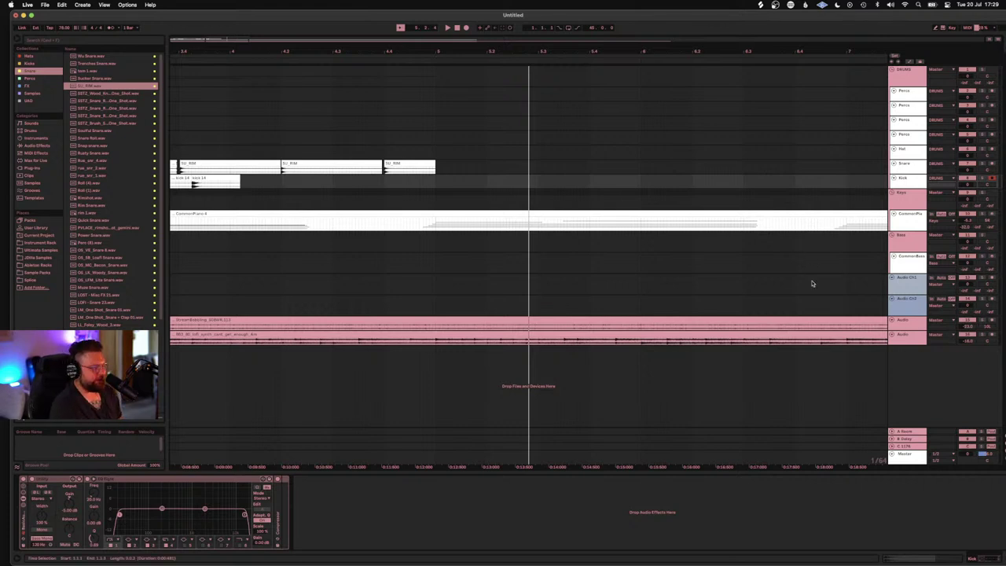
Step: Replay the four-bar drum pattern and examine the timing of the rim and kick clips against the beat
scroll(680, 287, left, 10)
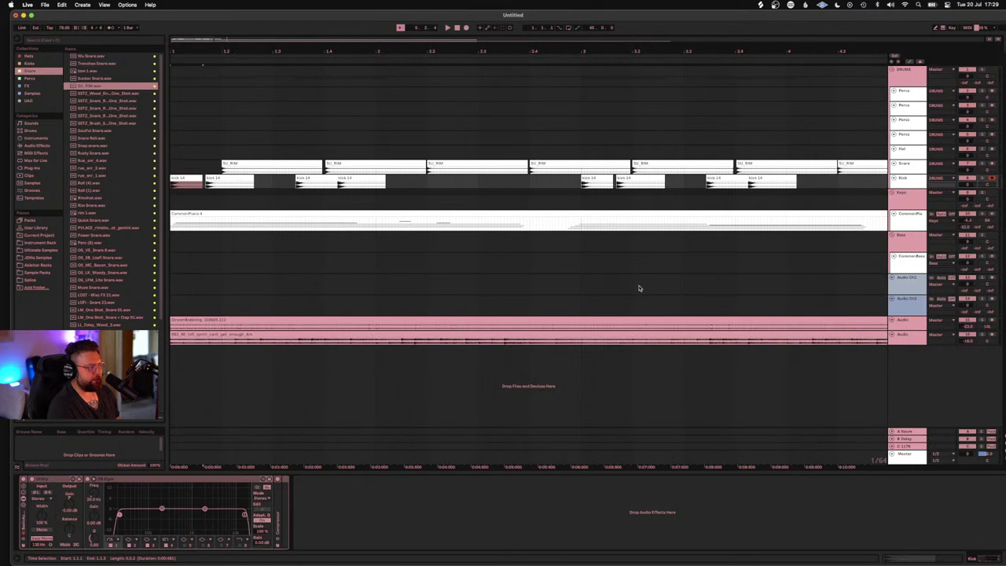
key(space)
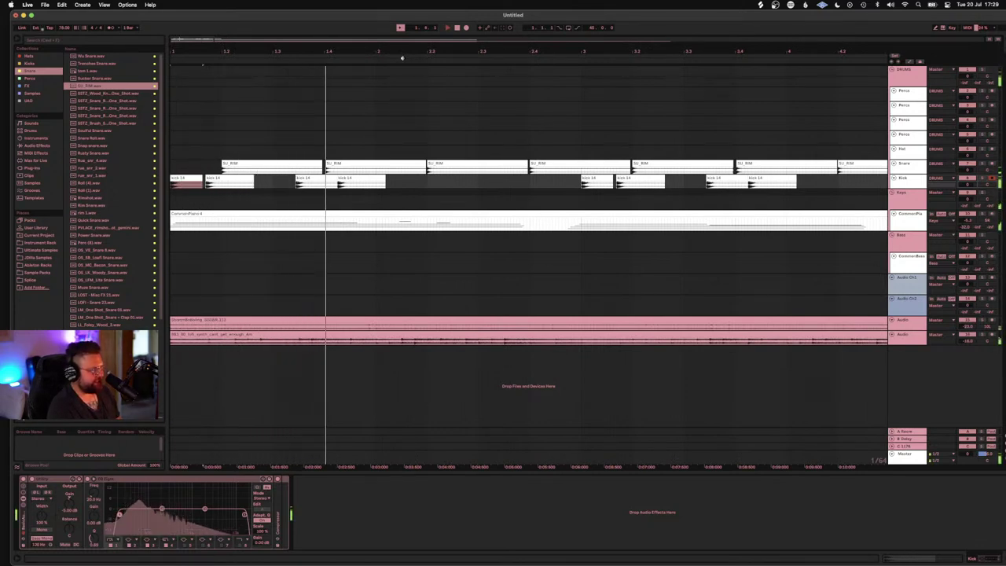
key(space)
click(332, 169)
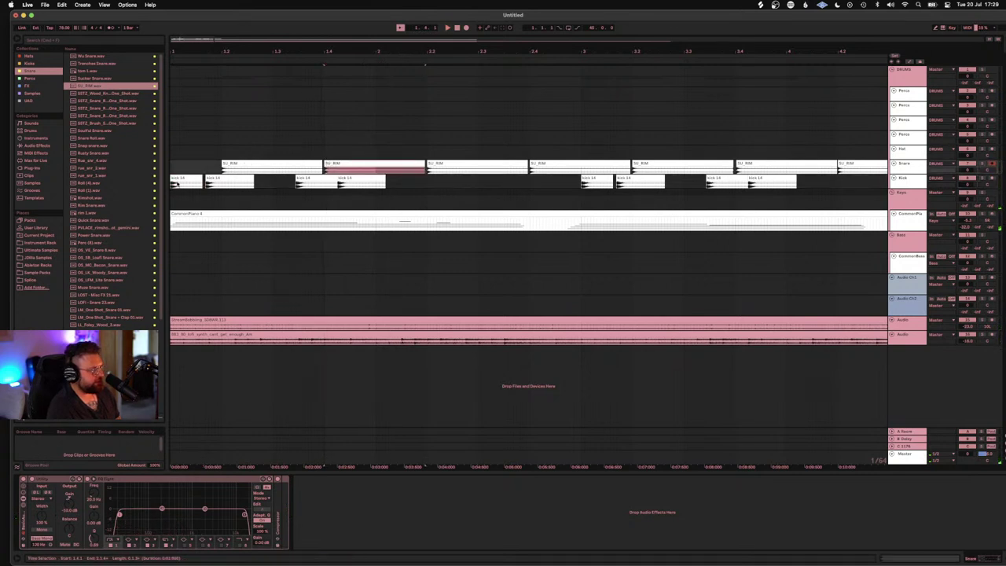
click(176, 179)
key(space)
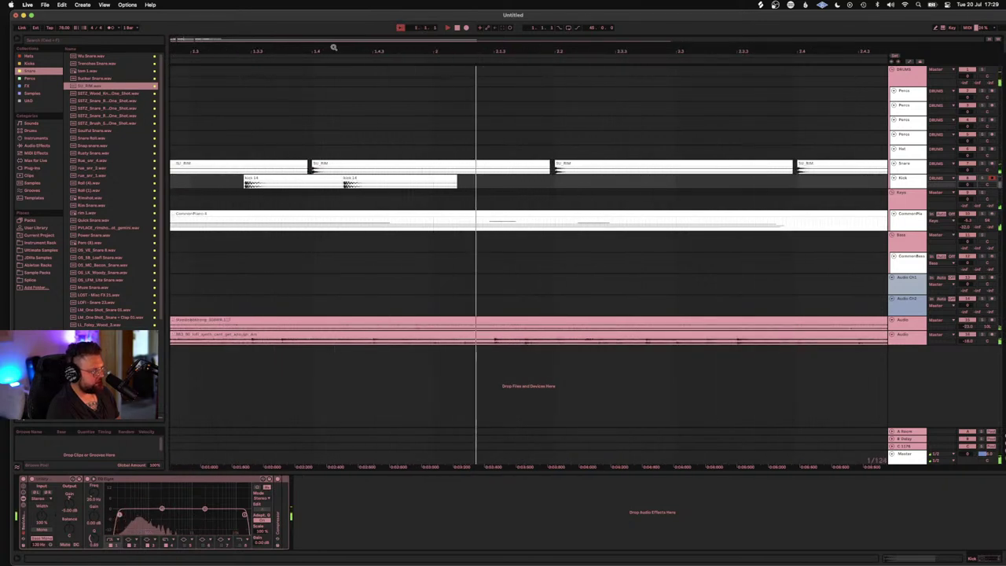
drag(333, 45, 333, 48)
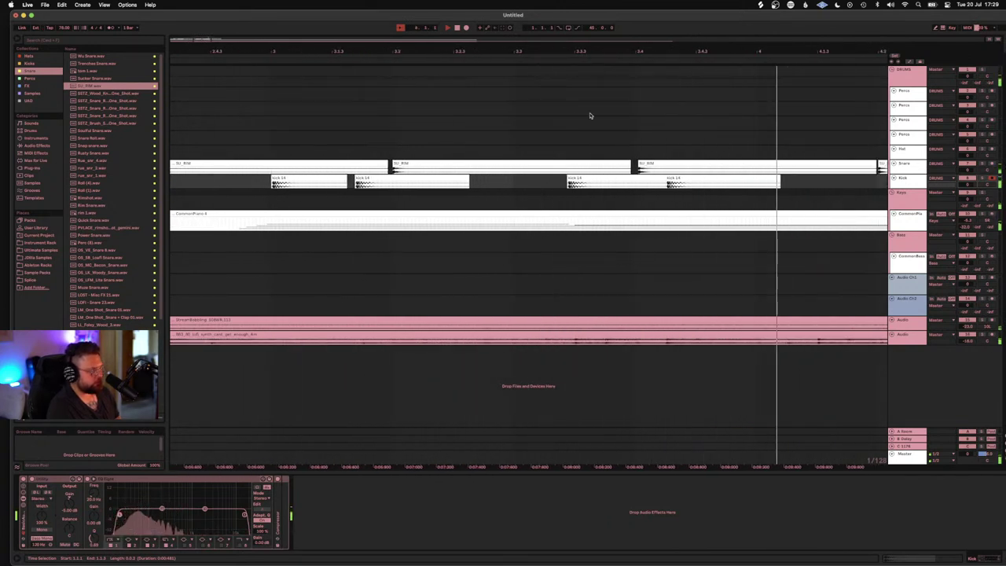
key(space)
click(648, 165)
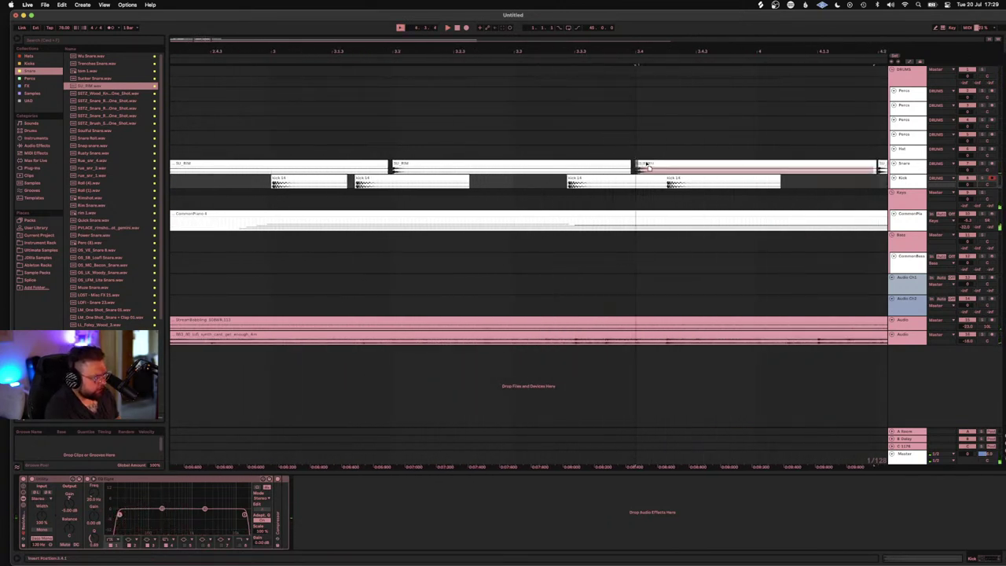
click(613, 150)
key(space)
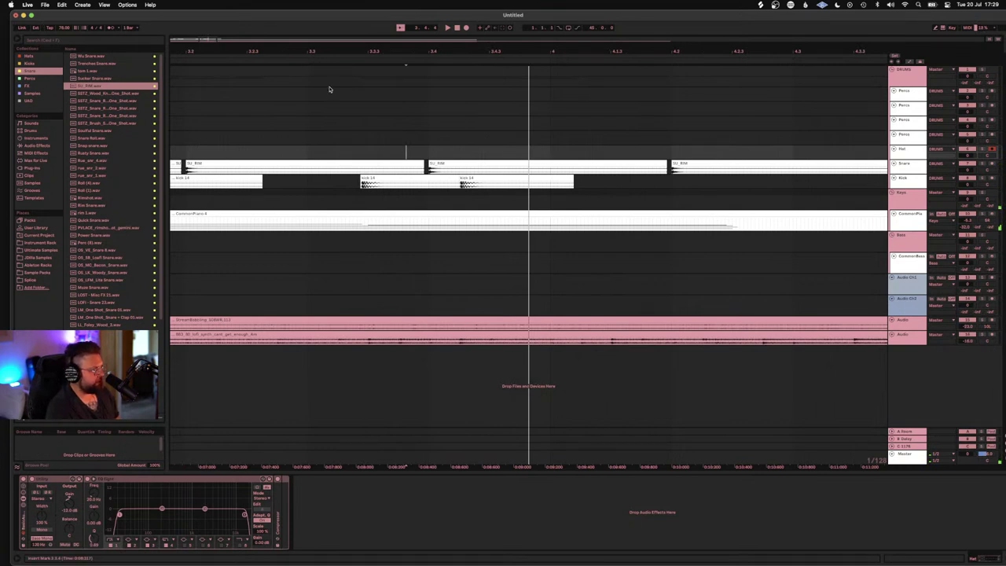
Step: Set the arrangement's fixed grid to 1/16 and play the drum pattern from bar 1
right_click(334, 91)
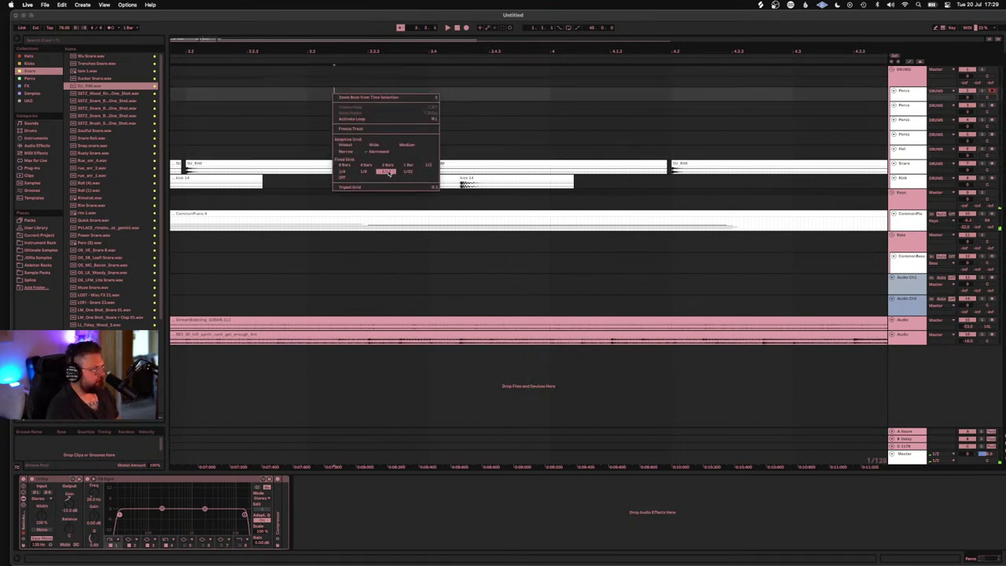
click(386, 171)
scroll(327, 165, left, 3)
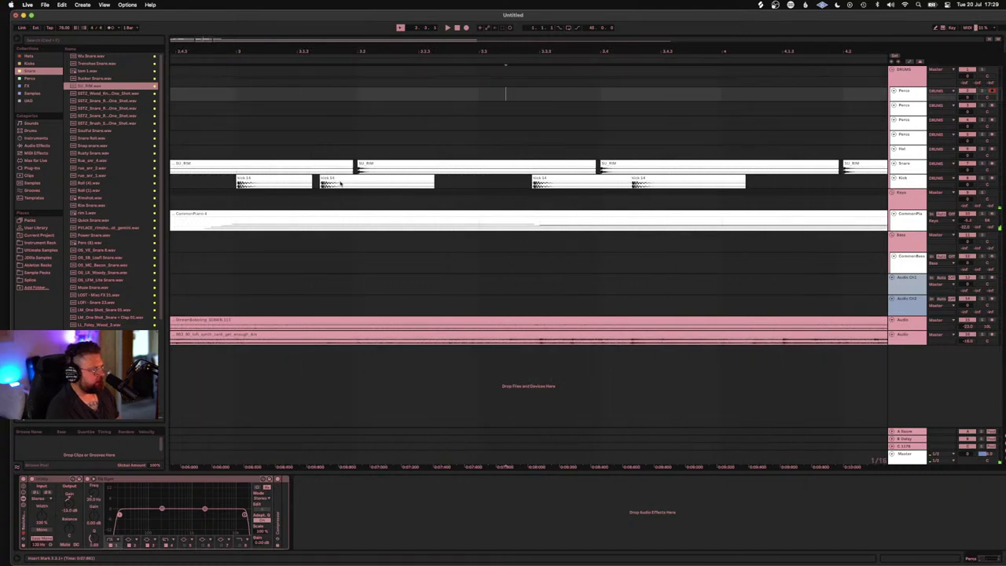
scroll(340, 182, left, 8)
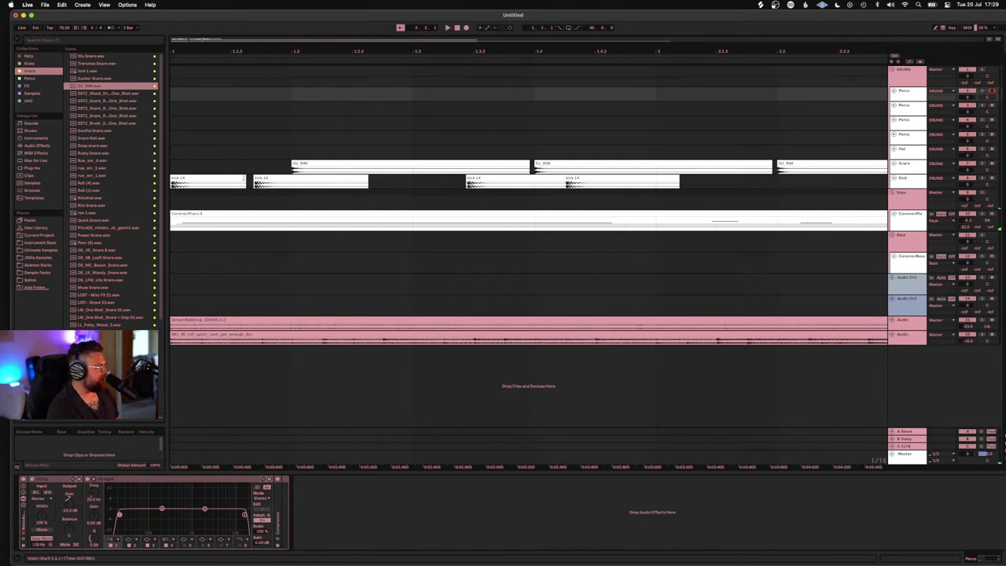
click(220, 179)
key(space)
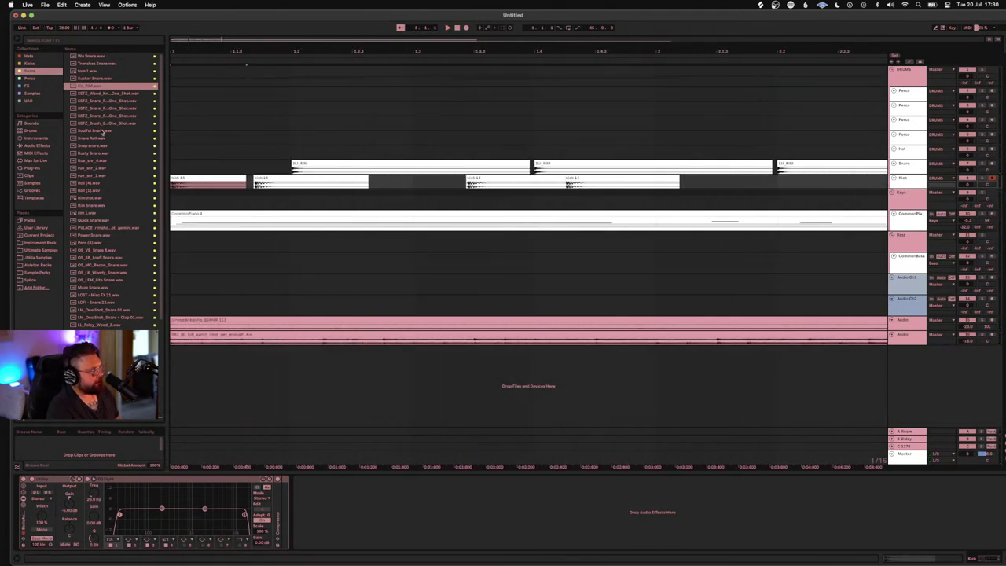
Step: Audition several snare samples, place the moody rimshot sample on the Hat track at beat 1.2, and play it with the groove
click(96, 161)
click(98, 244)
click(103, 302)
click(108, 310)
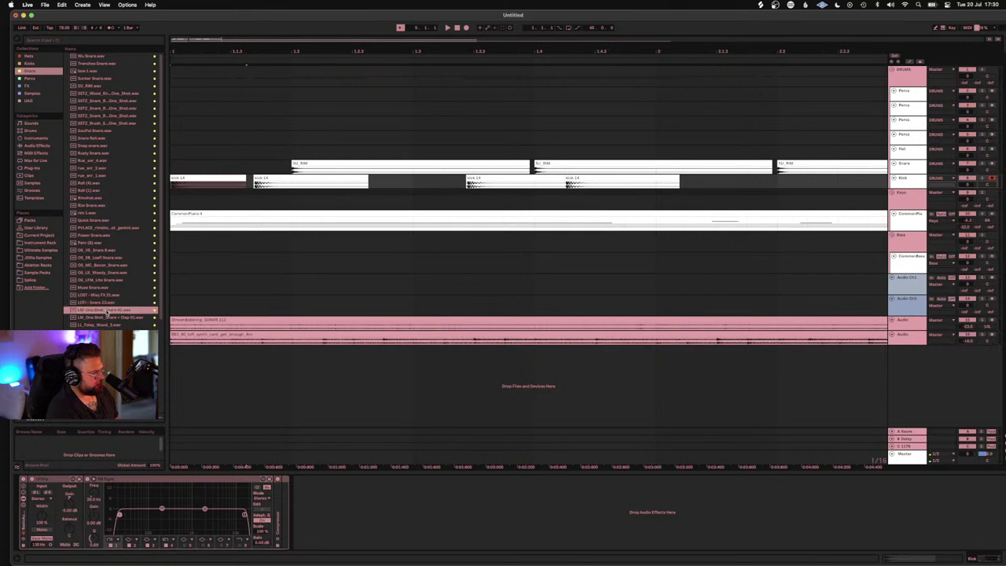
key(Down)
key(Down)
key(Down)
key(Down)
key(Down)
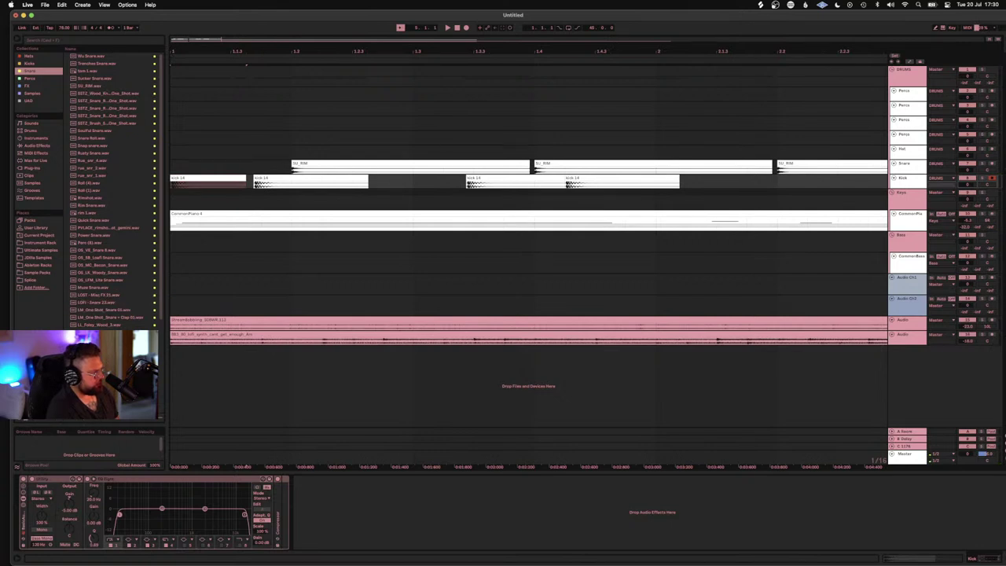
drag(118, 336, 290, 151)
click(412, 176)
key(space)
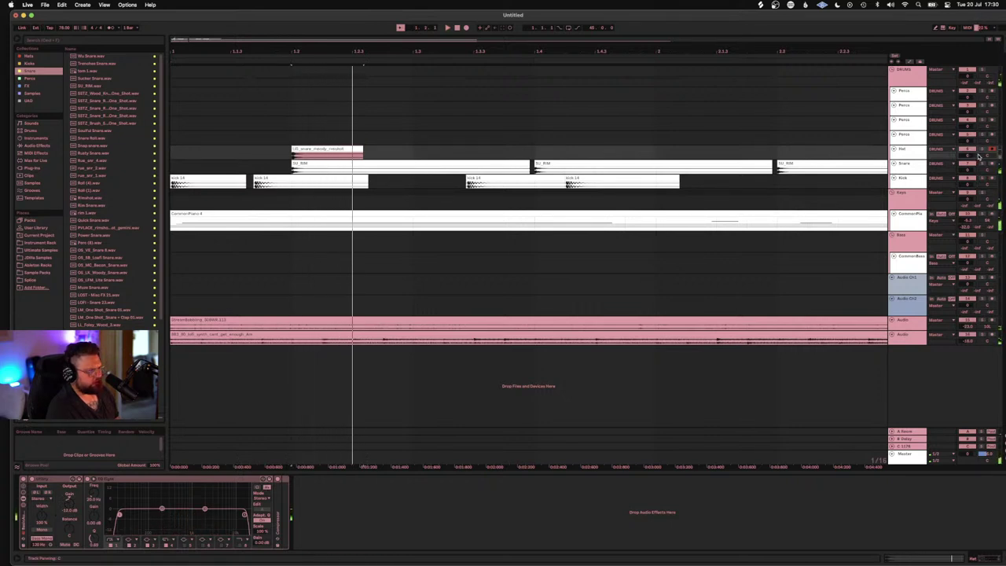
Step: Pan the layered Hat and Snare tracks slightly to opposite sides and listen to the result
drag(981, 157, 979, 156)
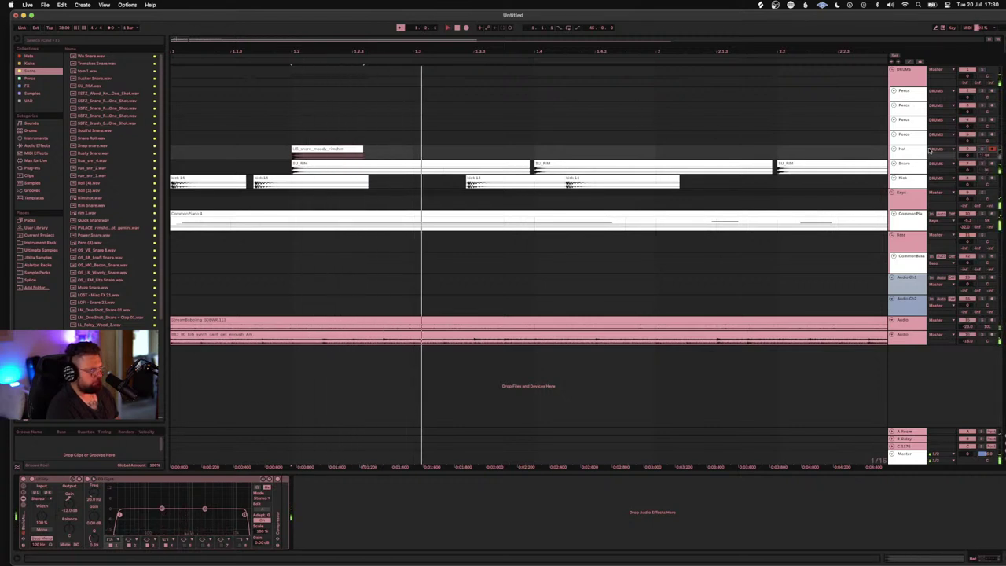
key(space)
click(228, 151)
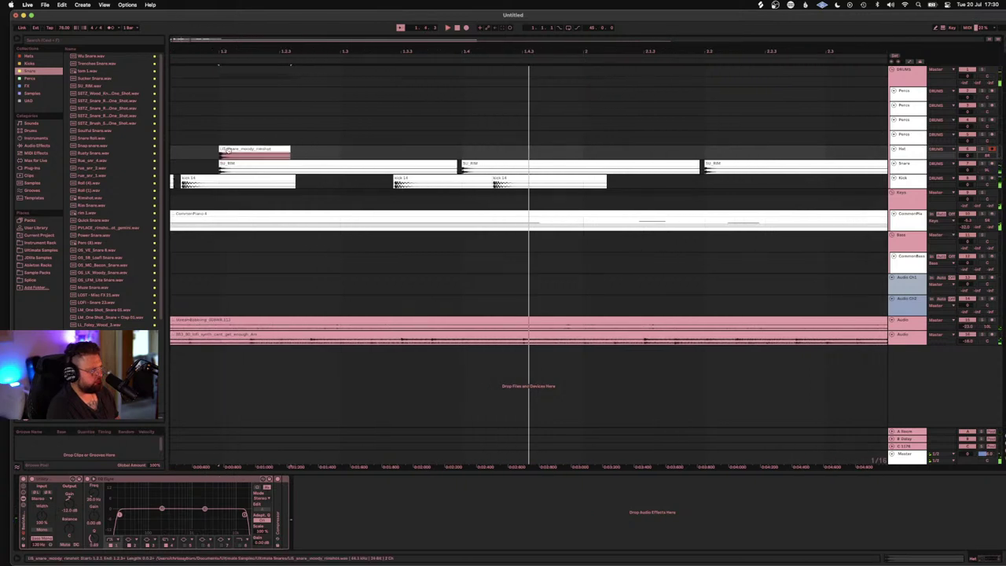
key(space)
key(space)
Step: Copy the moody rimshot clip to beat 1.4 and duplicate bar 1 of the Hat track three times to fill four bars
drag(315, 149, 566, 155)
drag(656, 155, 160, 148)
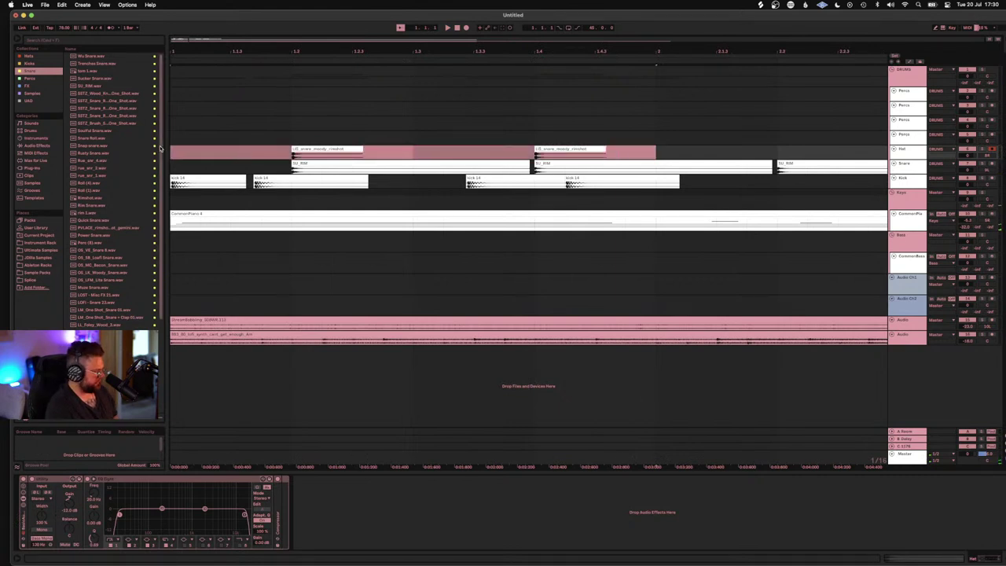
key(super+d)
key(super+d)
key(super+d)
scroll(228, 193, left, 10)
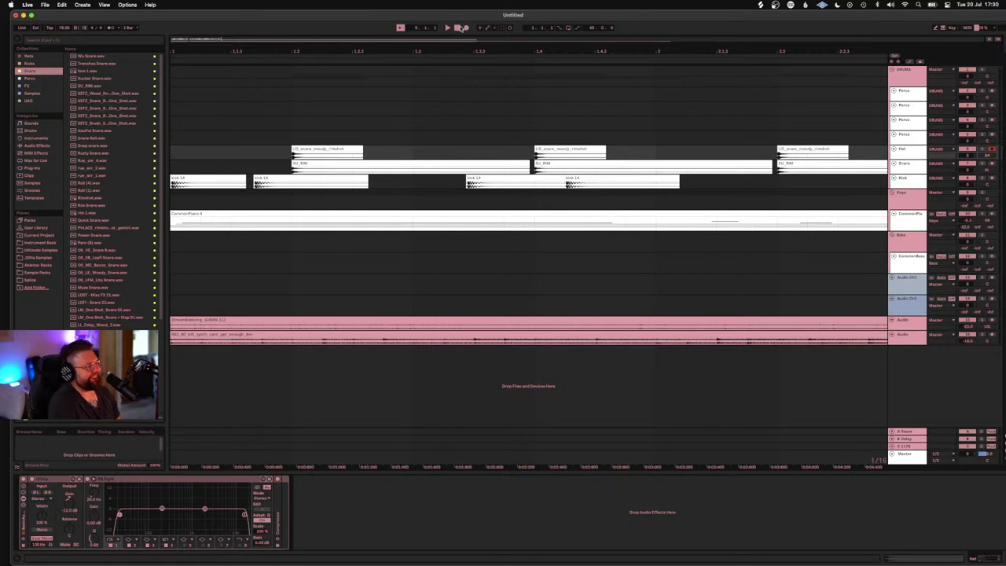
Step: Play the layered drum pattern from bar 1 with the CommonBass track armed
click(448, 28)
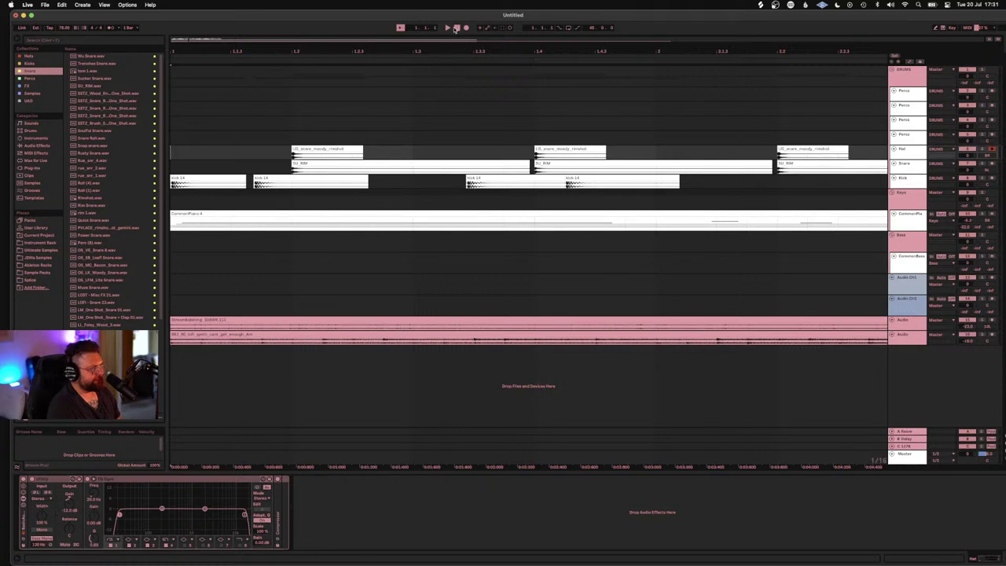
click(449, 27)
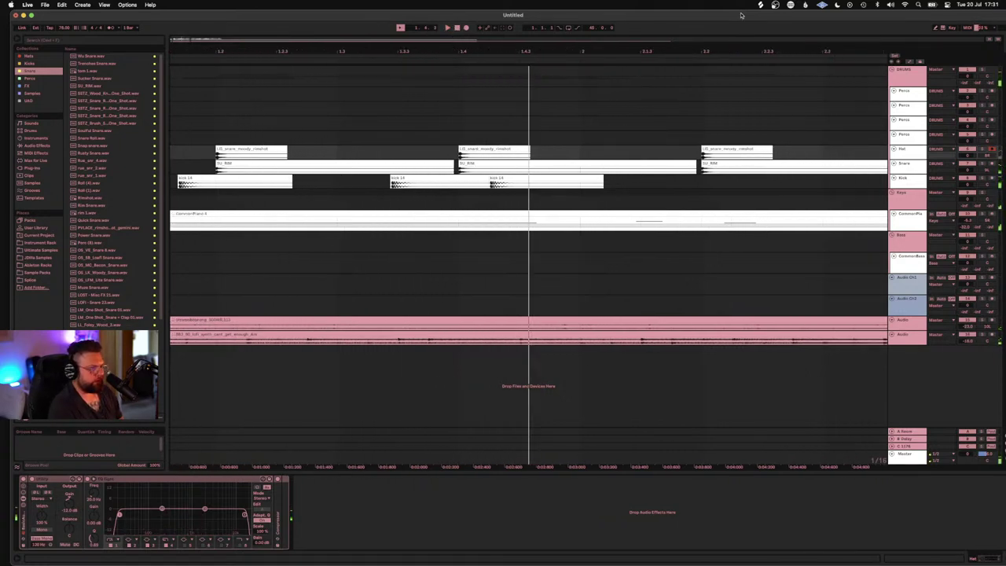
click(920, 264)
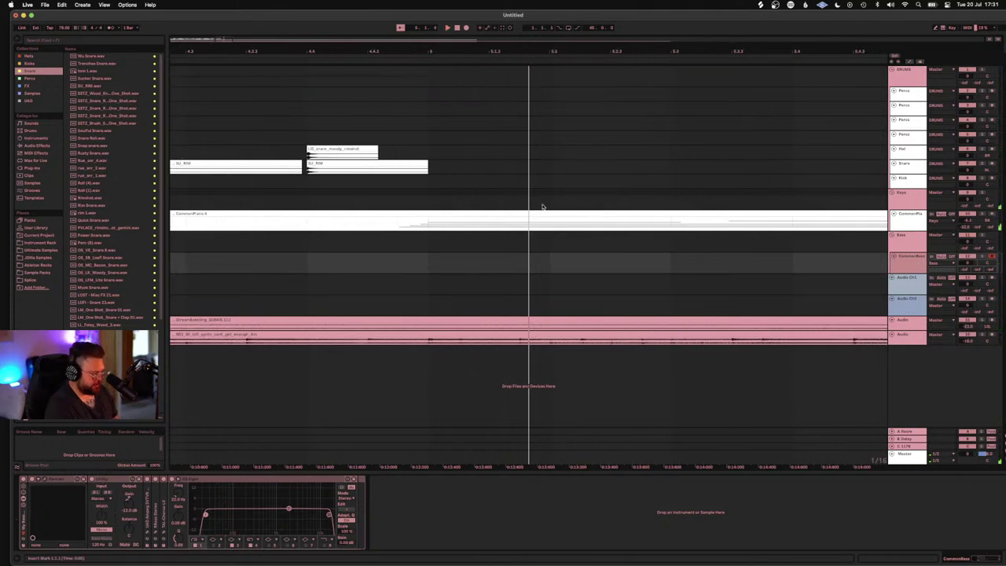
key(space)
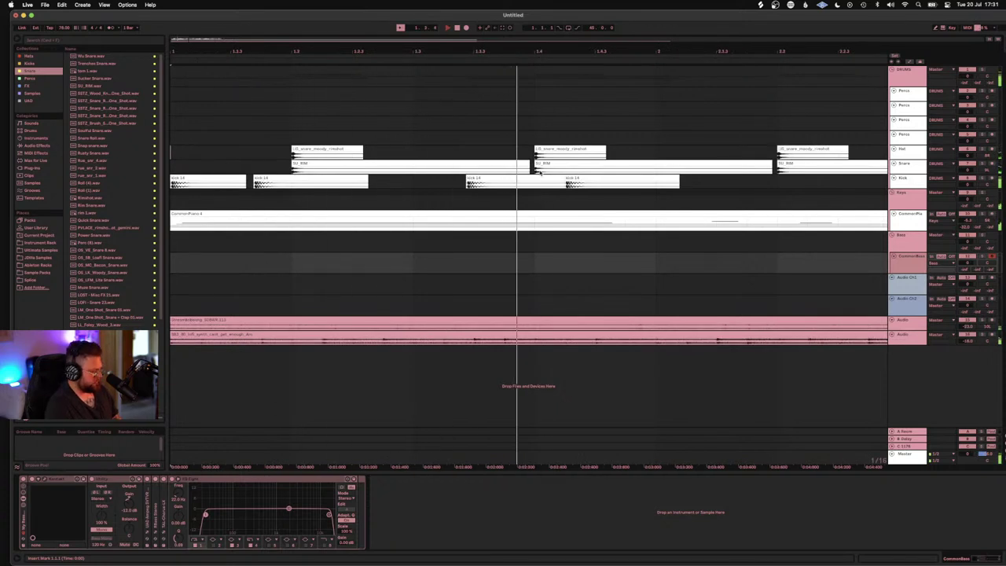
Step: Loop bars 1 to 4 of the drum pattern in the arrangement and start looped playback
click(534, 114)
key(minus)
key(minus)
key(minus)
key(minus)
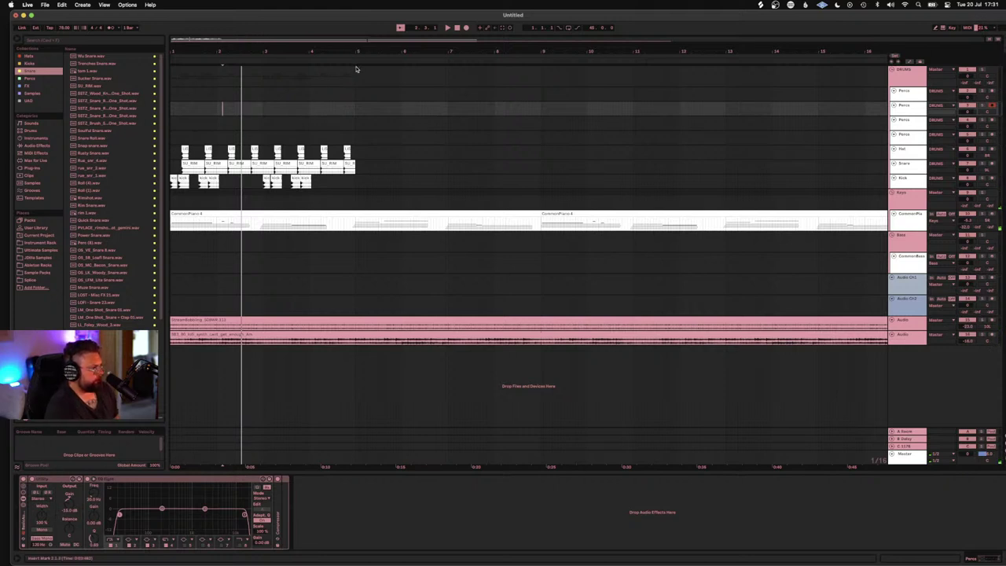
drag(355, 70, 132, 79)
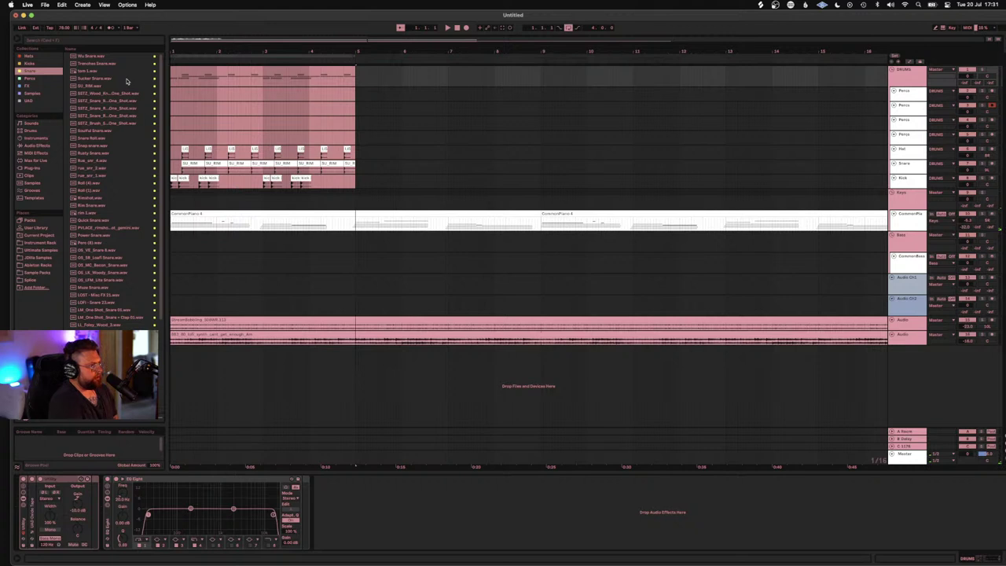
key(space)
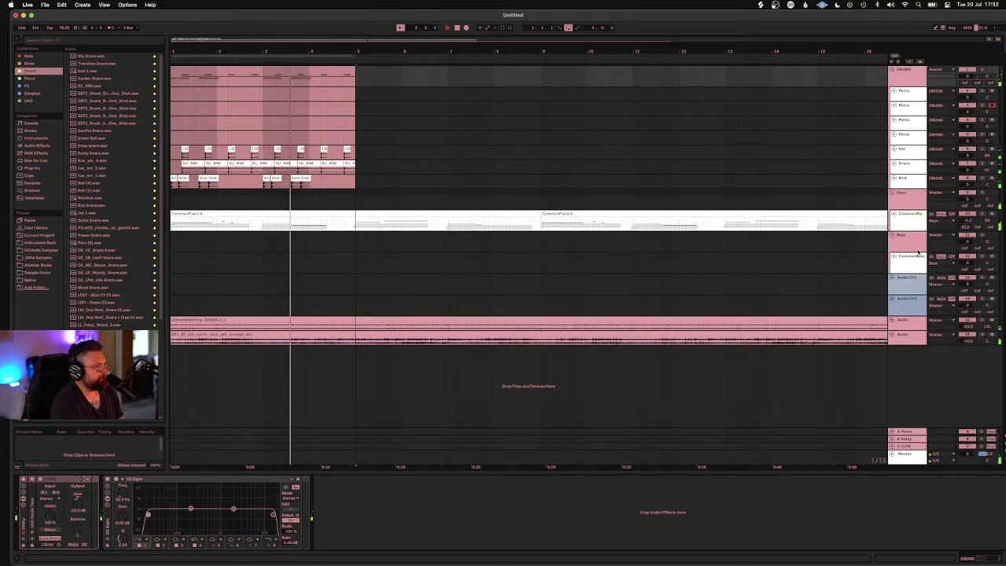
Step: Arm the CommonBass track while the loop plays and raise the gain in its Utility device
click(806, 203)
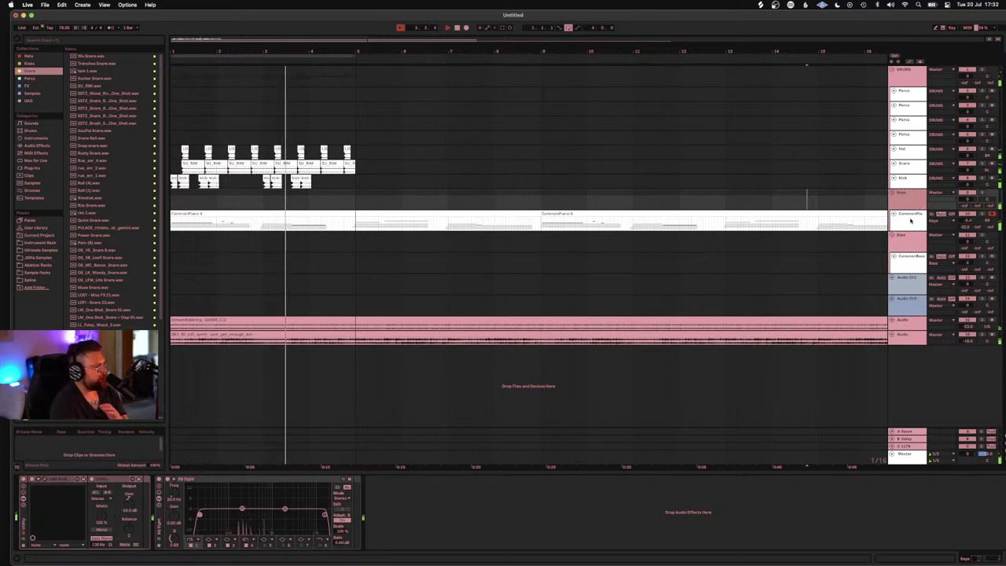
click(912, 262)
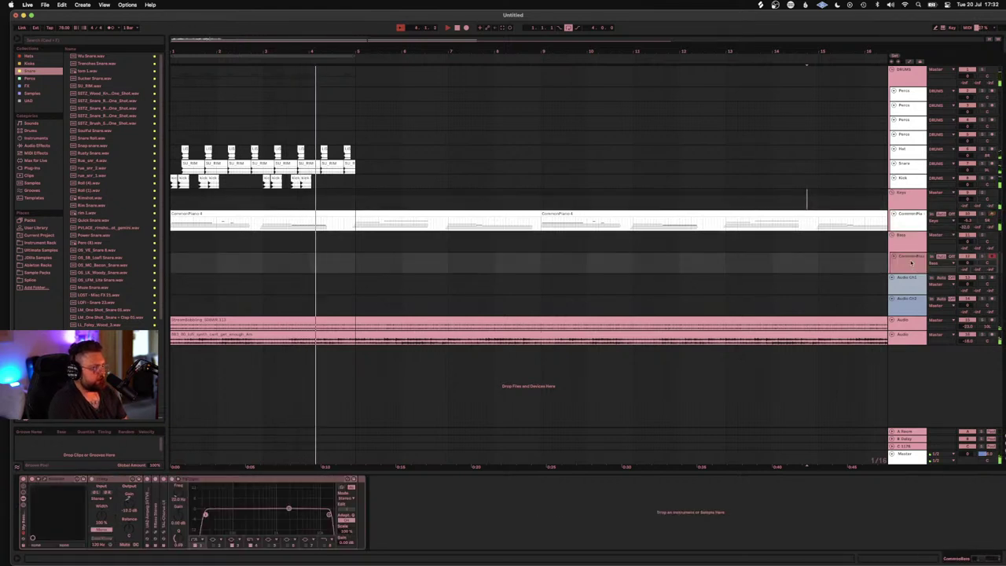
click(911, 226)
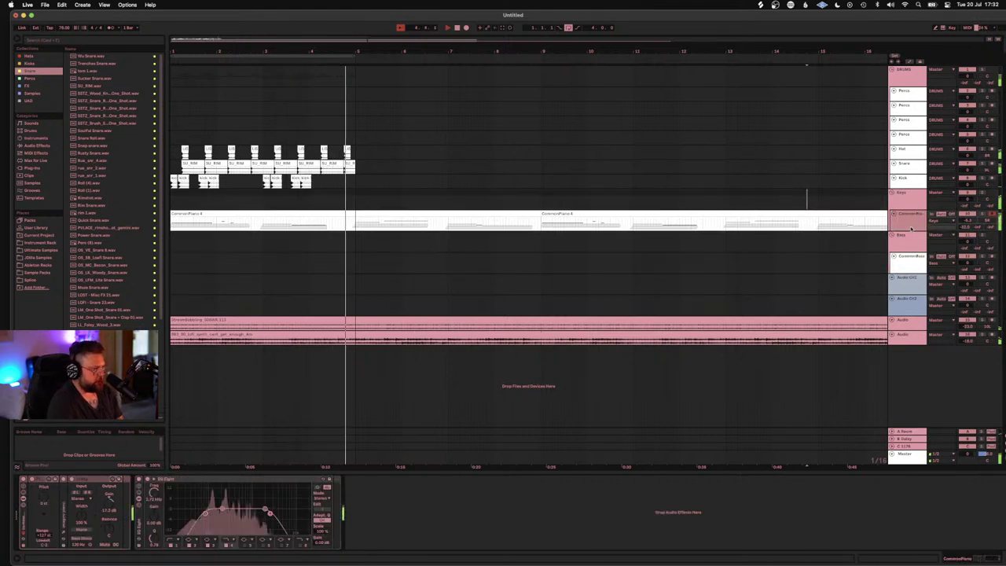
click(912, 263)
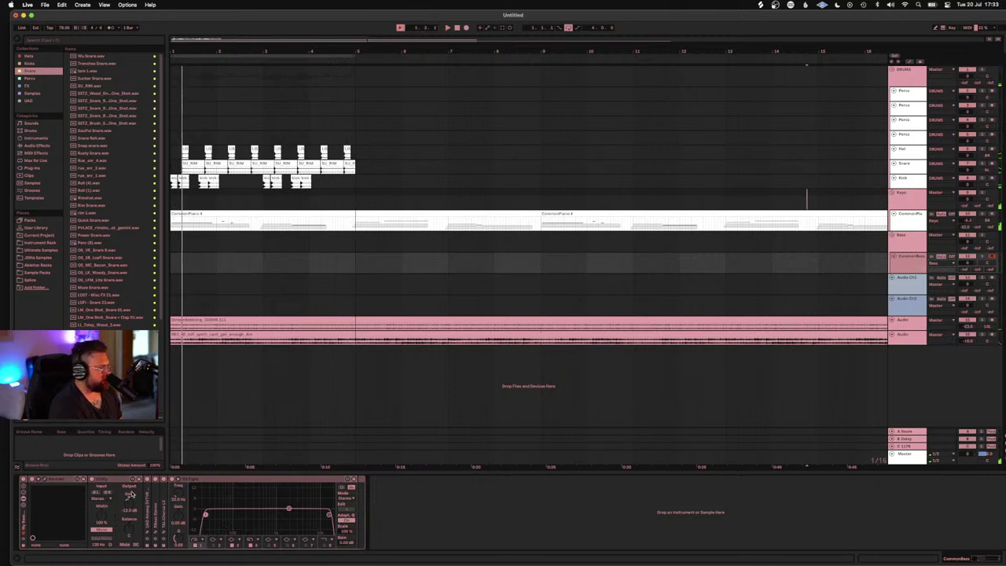
drag(129, 510, 130, 498)
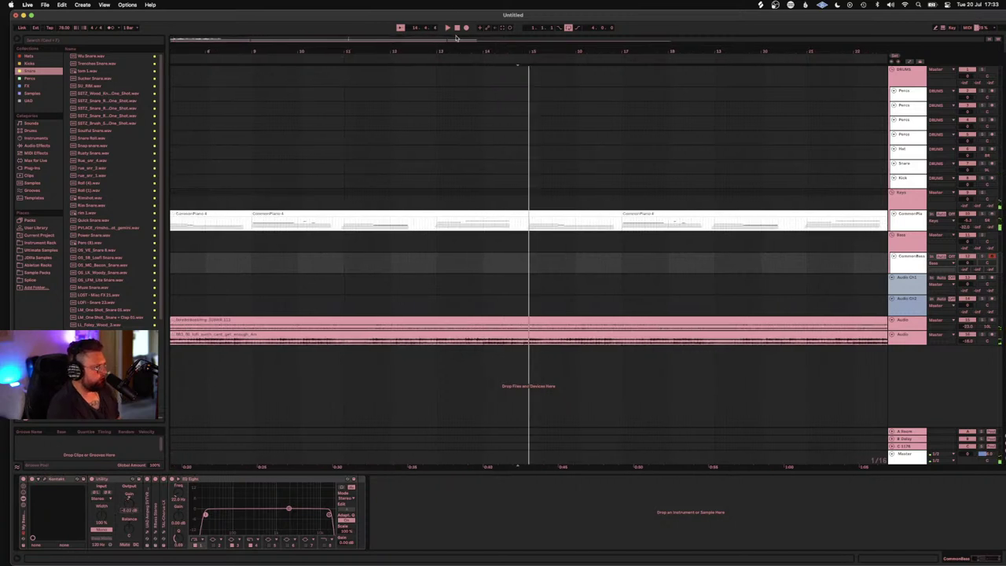
key(space)
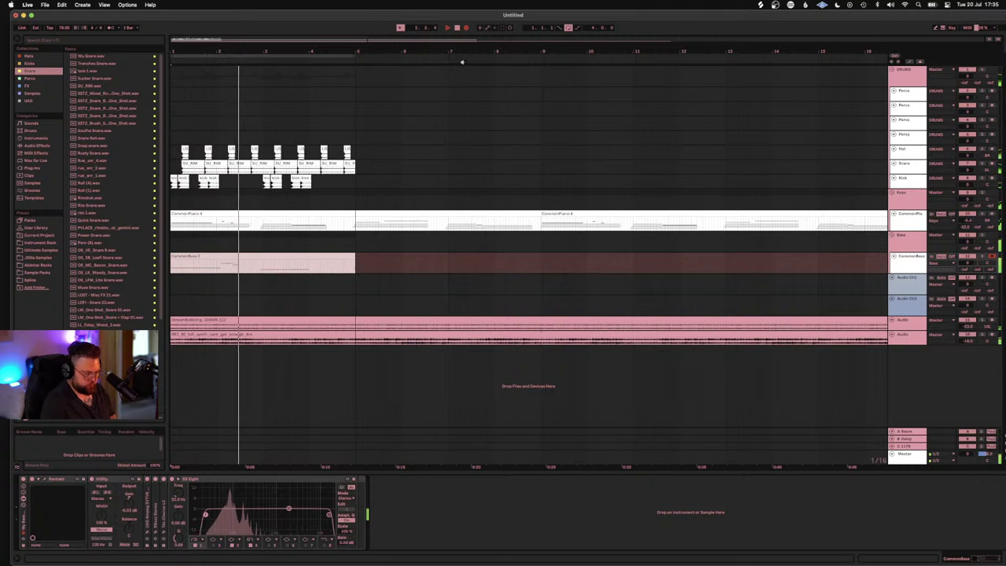
key(space)
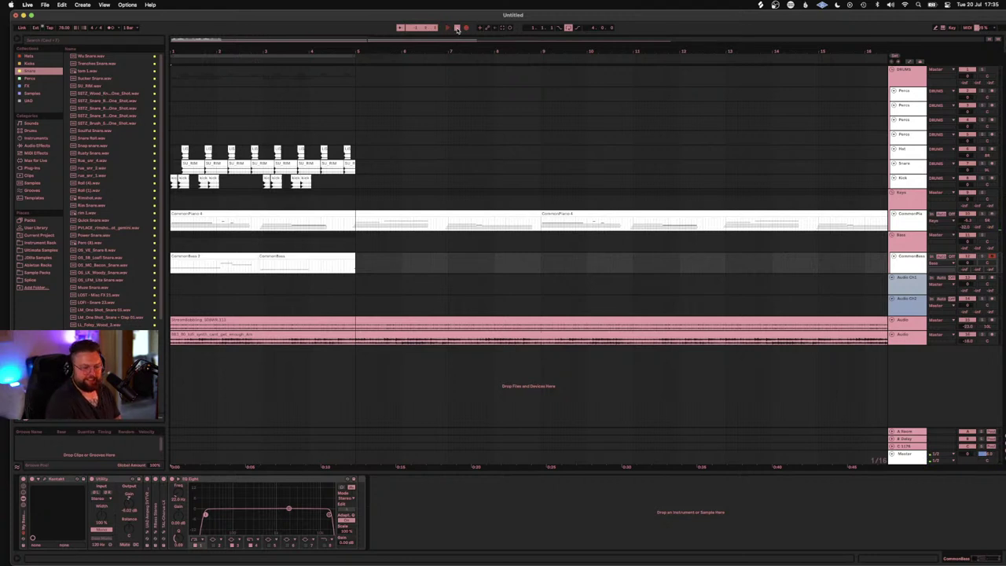
key(space)
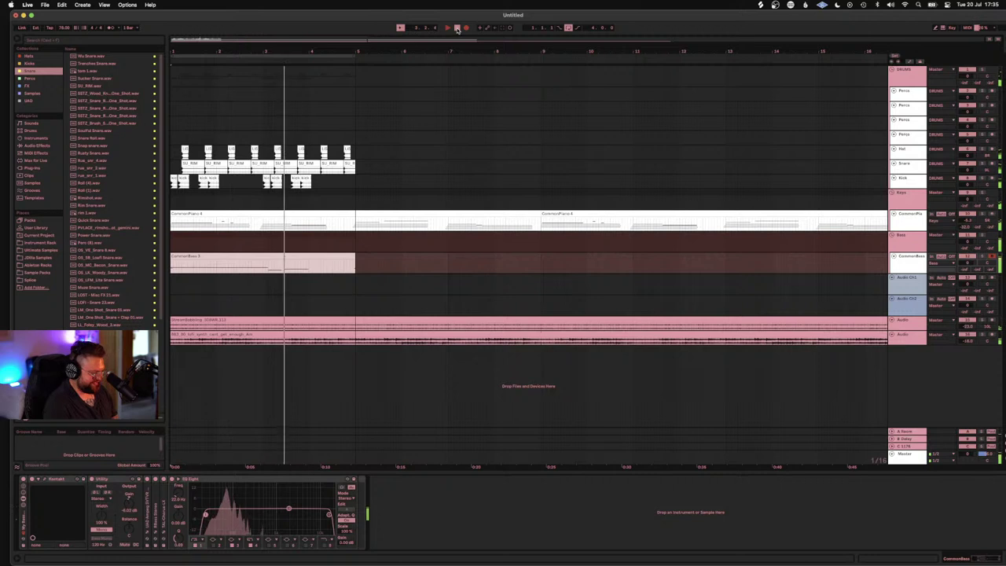
click(457, 29)
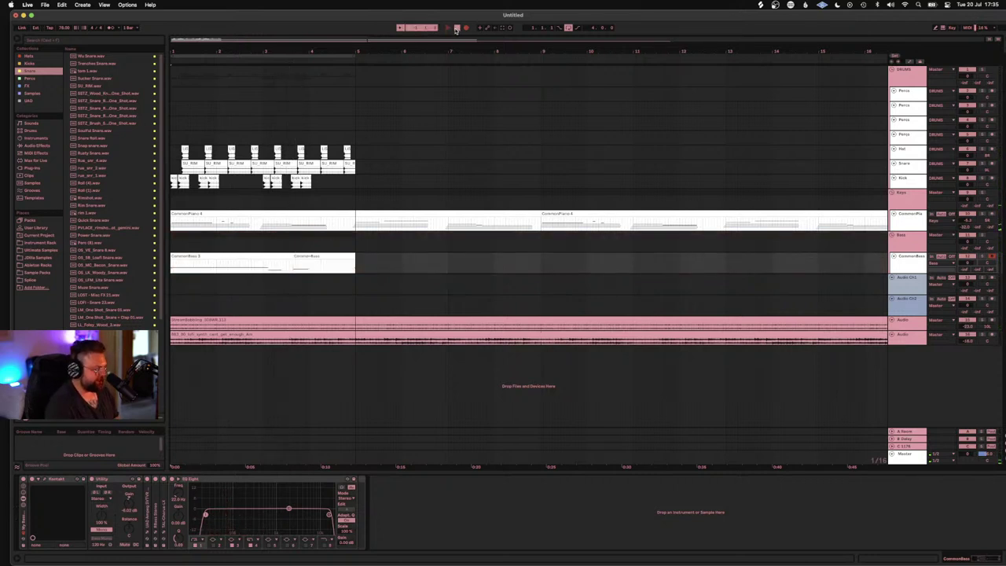
key(space)
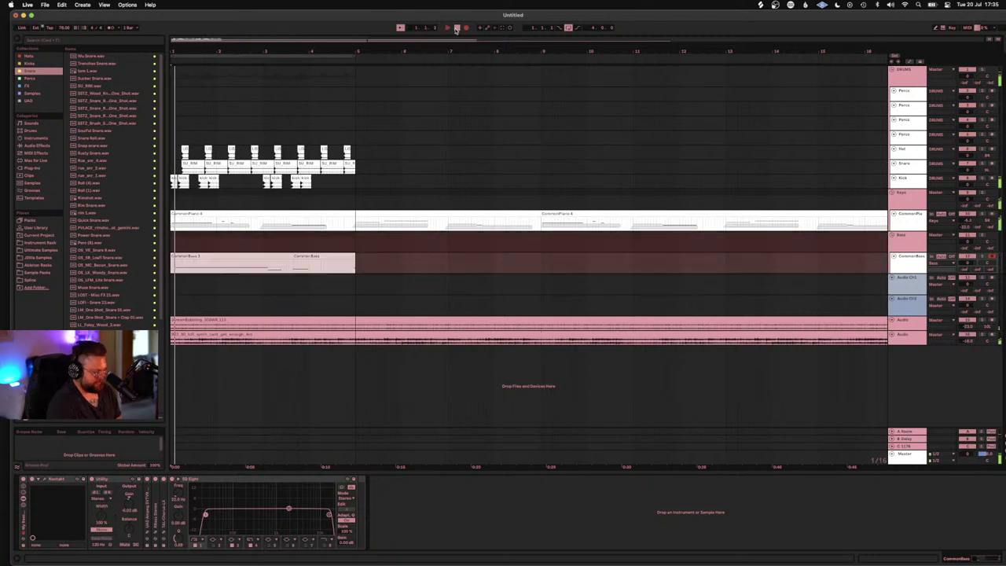
click(456, 29)
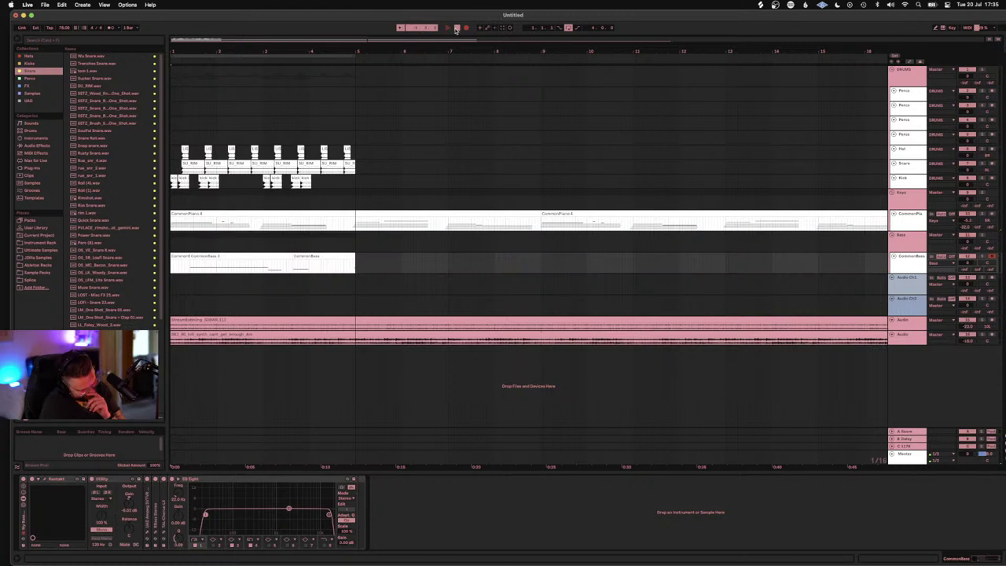
key(space)
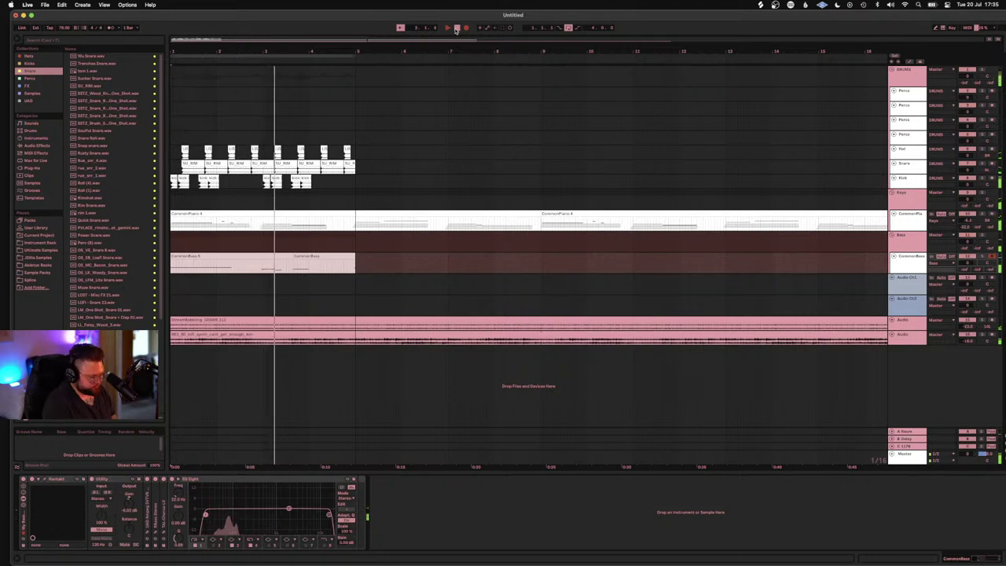
click(456, 29)
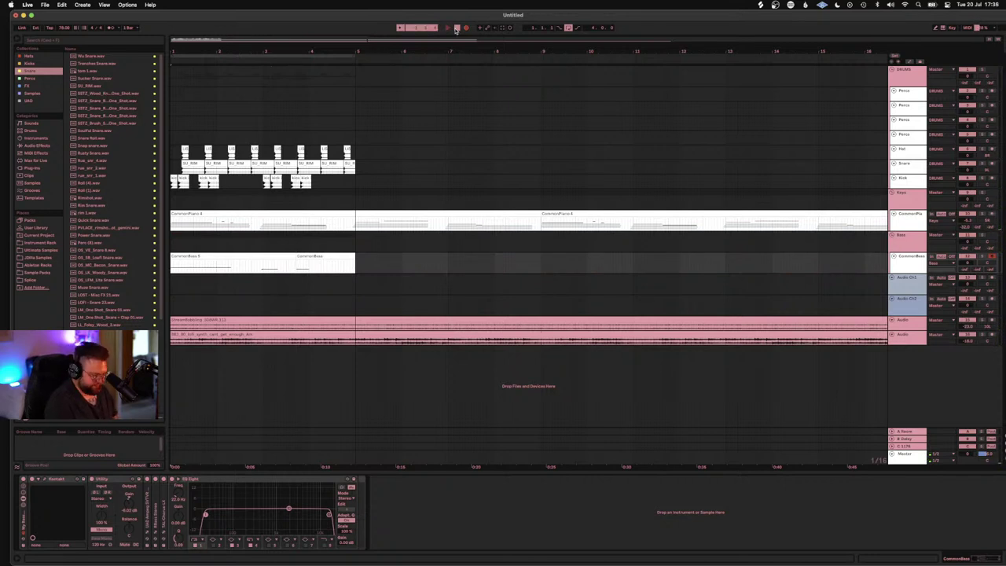
Step: Record a bass line over the looped bars 1 to 4 on the CommonBass track
key(space)
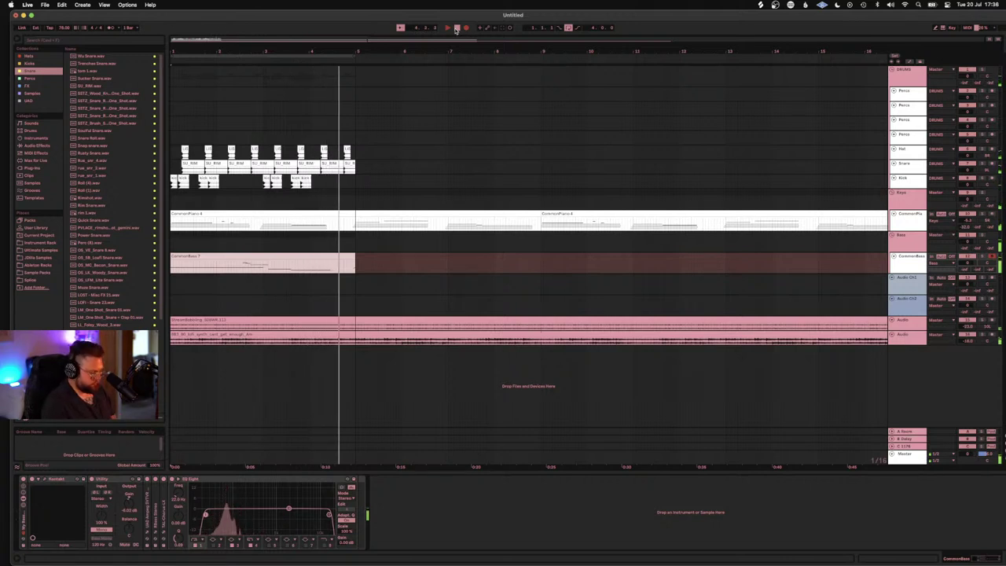
click(455, 28)
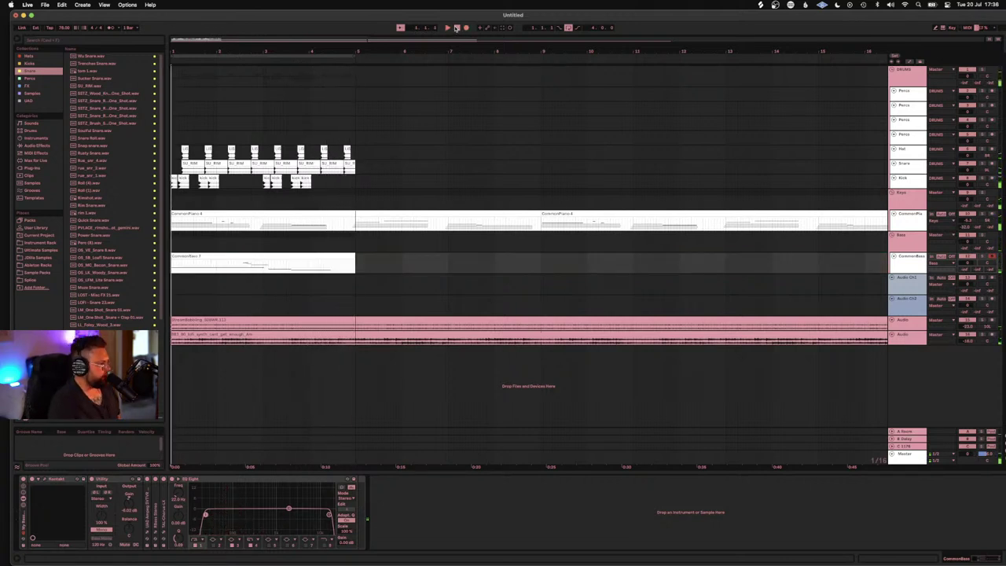
Step: Raise the velocities of all notes in the recorded bass clip, randomize them slightly and play the clip
double_click(274, 253)
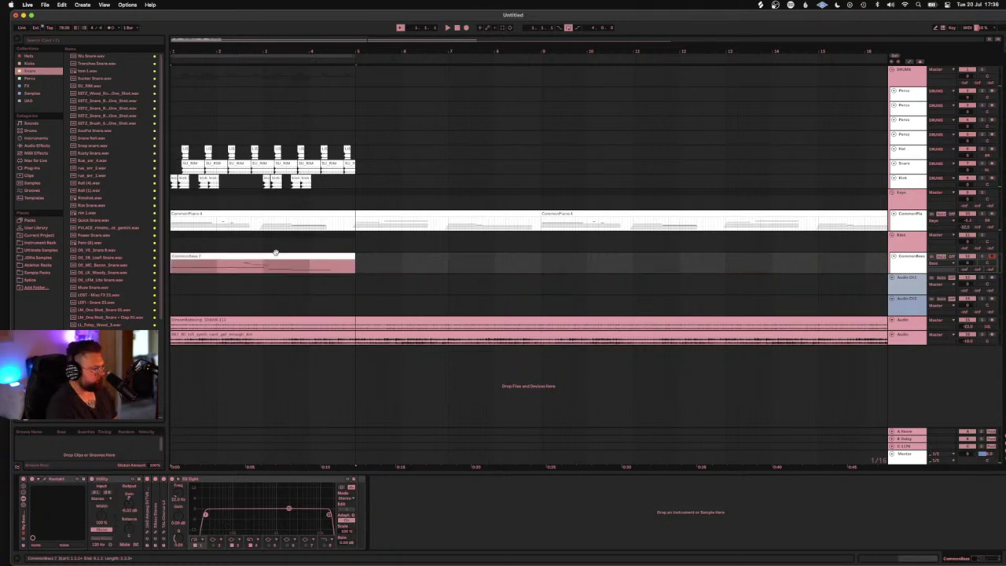
click(600, 546)
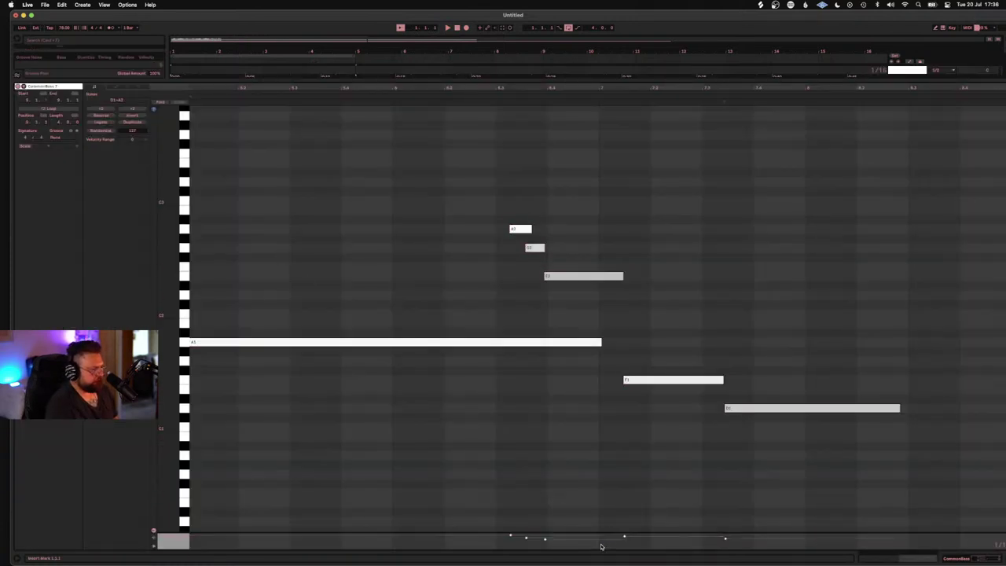
key(super+a)
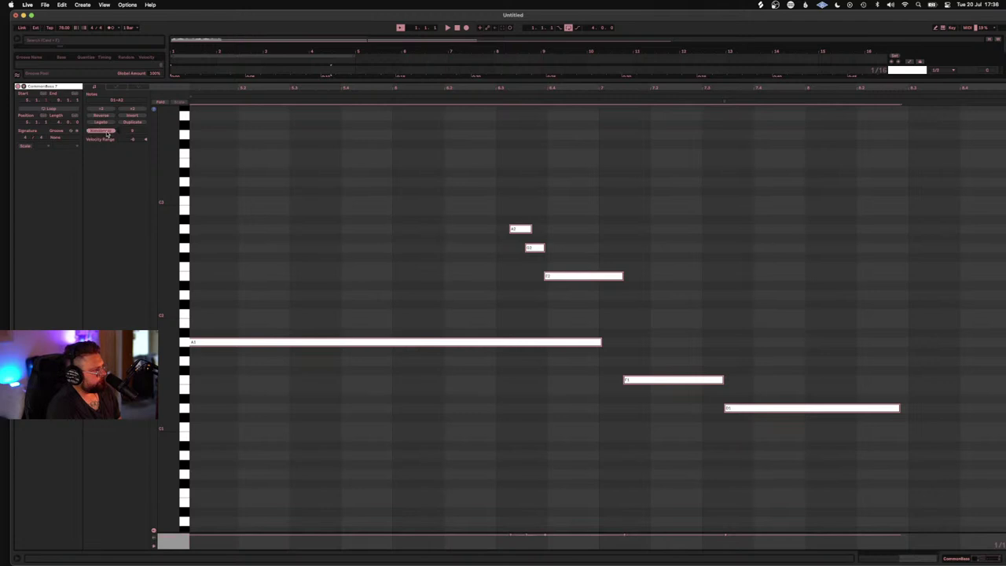
click(107, 133)
key(space)
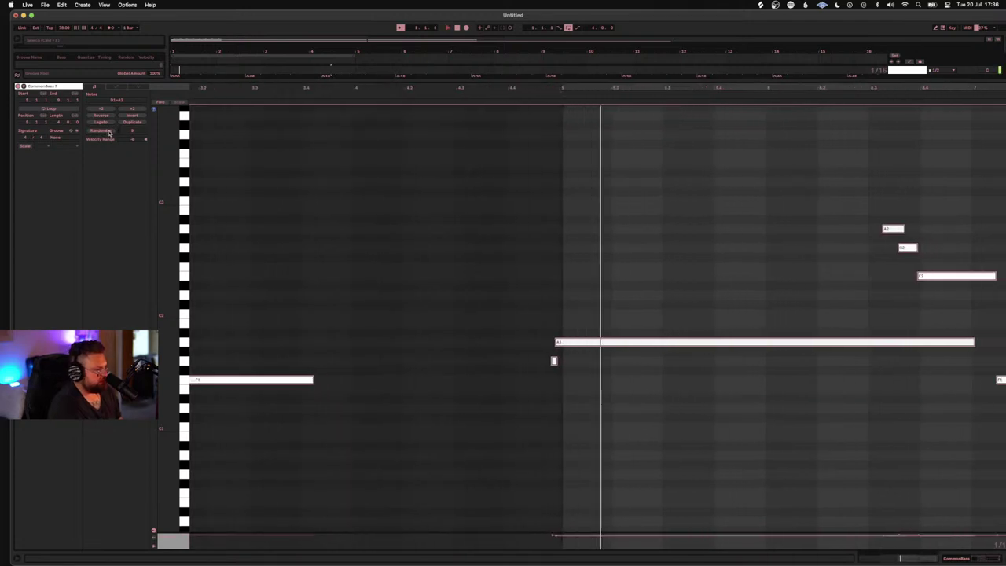
Step: Trim the start of the long A1 note, shift the short note before it to the downbeat, and play the edited bass line
click(557, 355)
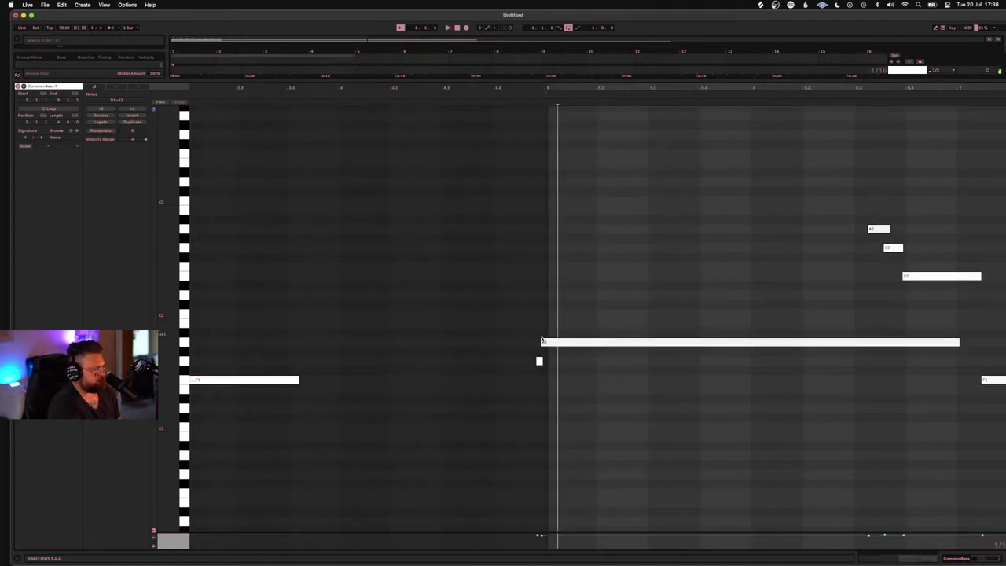
click(542, 342)
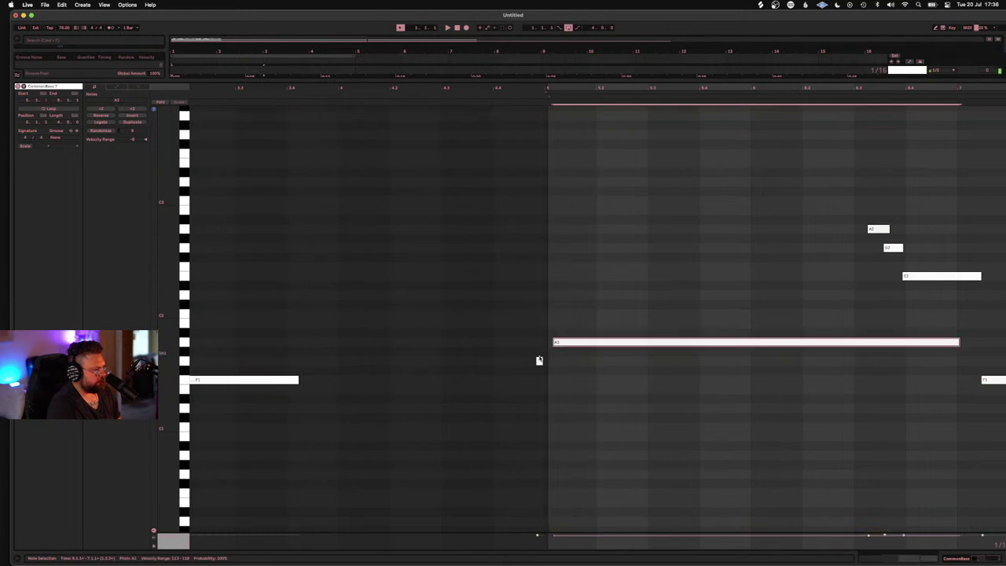
click(543, 360)
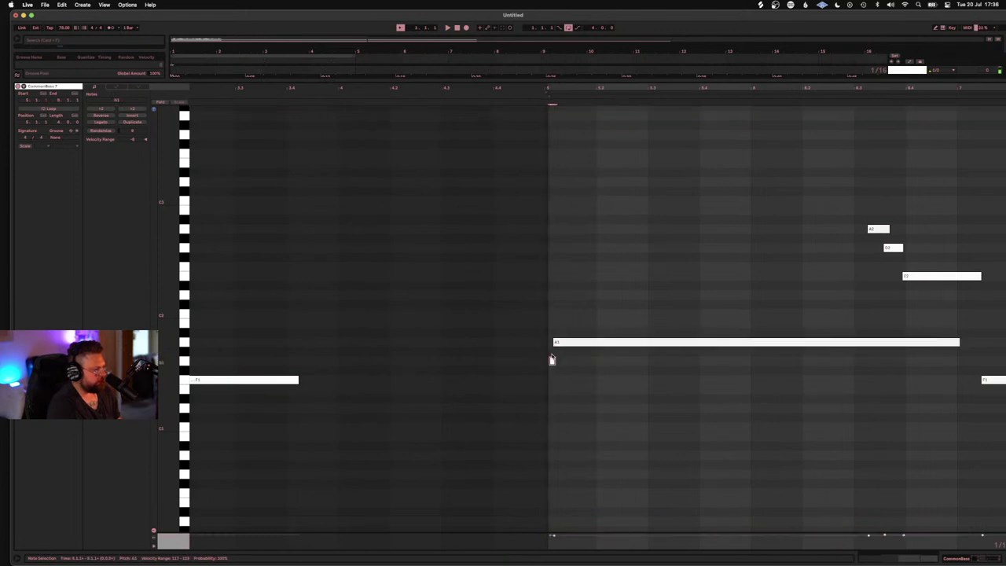
click(553, 342)
key(space)
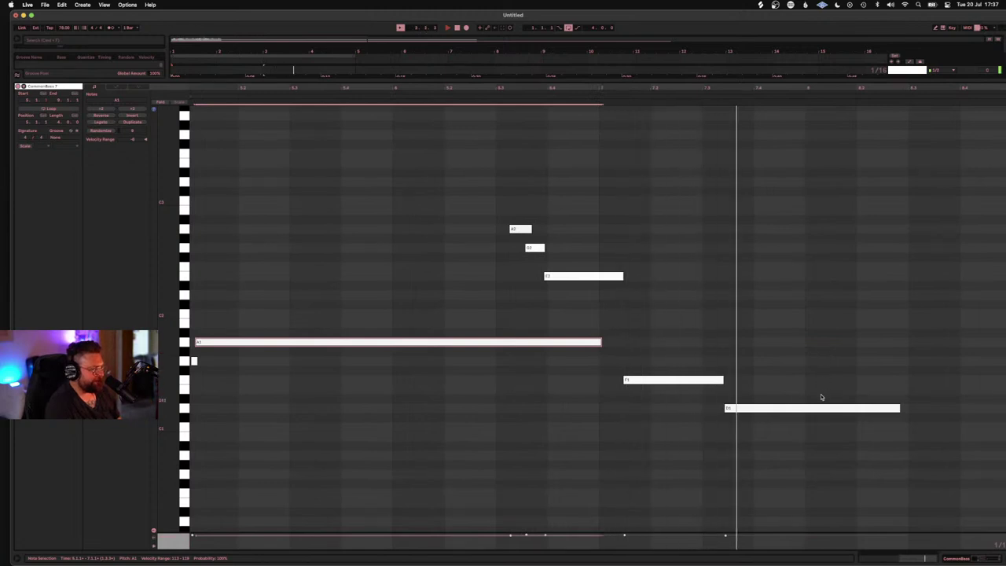
Step: Deactivate the first CommonPiano clip and extend the arrangement loop to cover bars 1 to 8
key(shift+Tab)
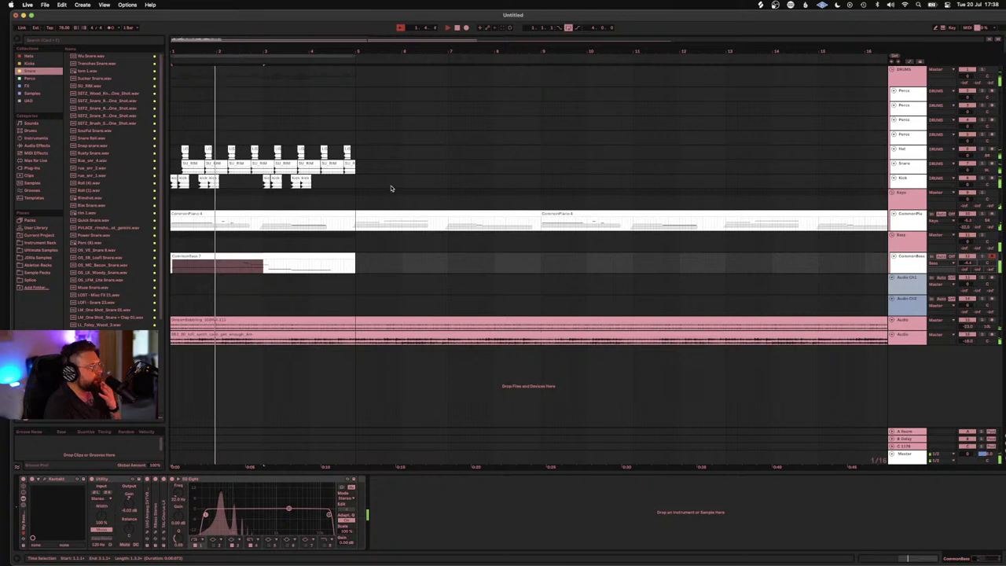
click(386, 212)
key(Delete)
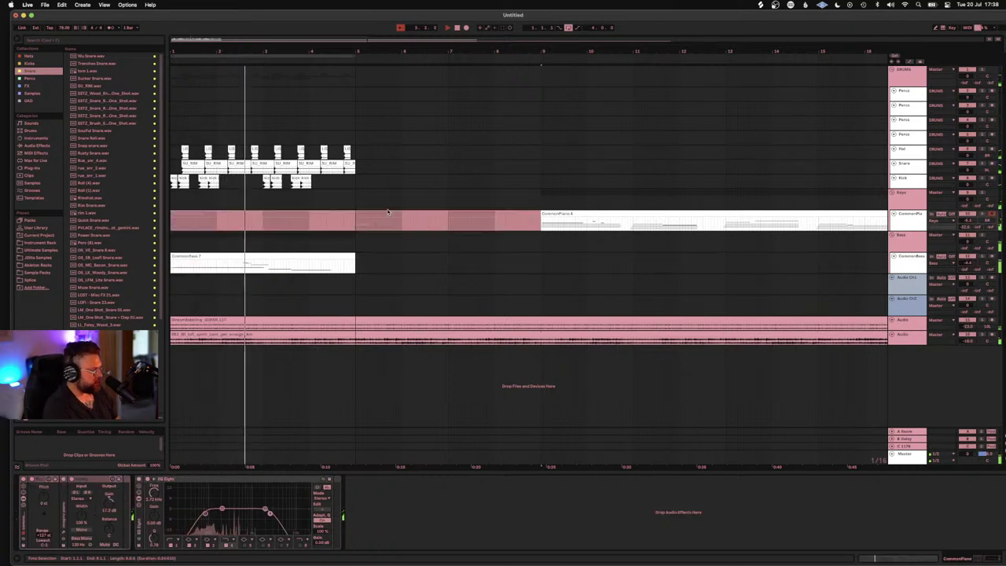
drag(354, 56, 539, 67)
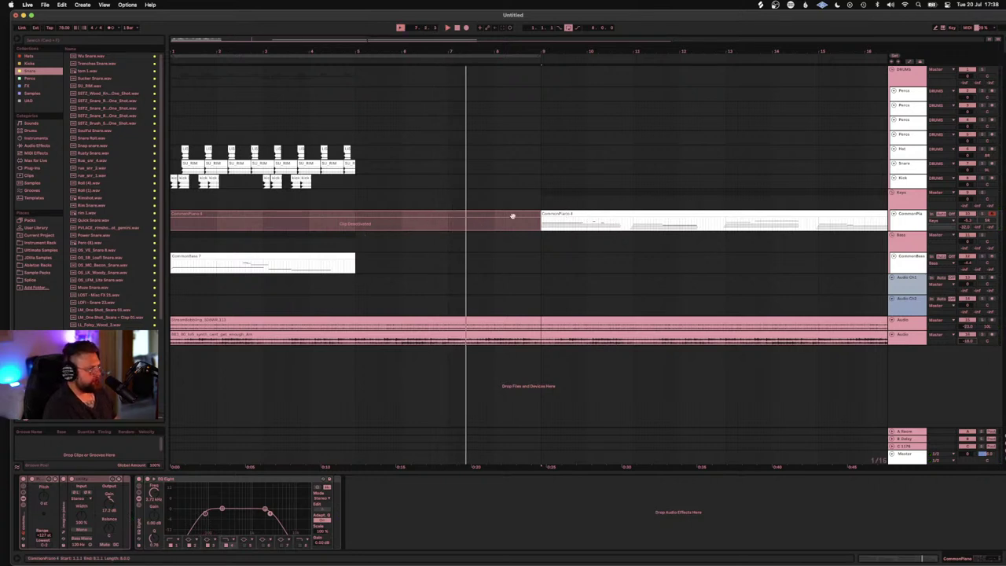
Step: Reactivate the first piano clip and deactivate only its section from just before bar 5 to the start of bar 9
key(0)
key(0)
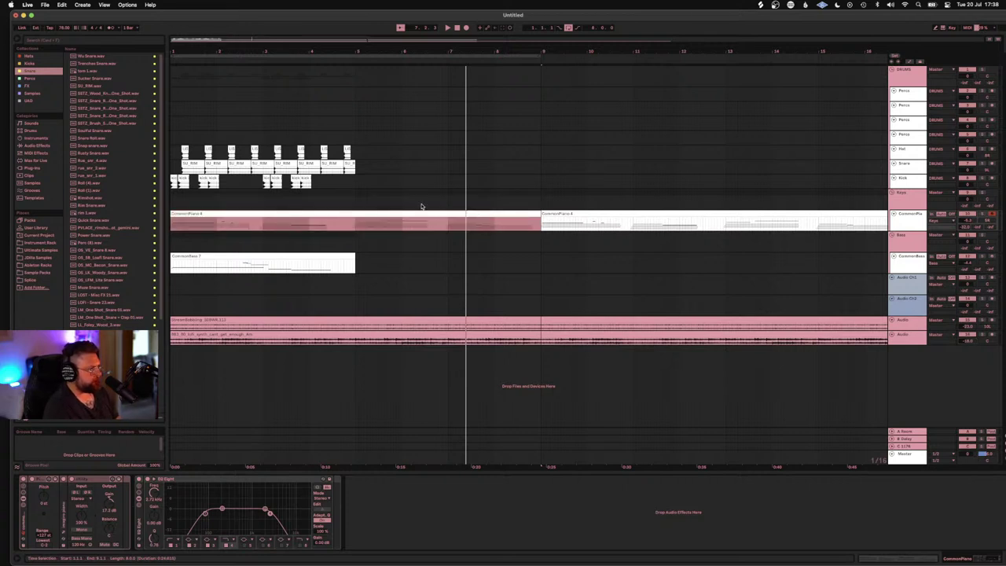
click(382, 200)
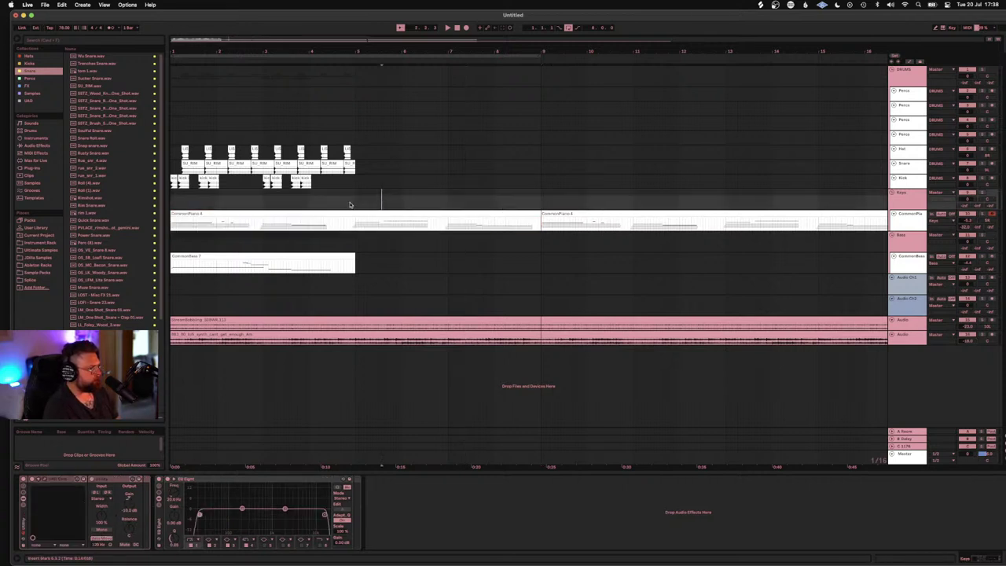
drag(349, 204, 540, 222)
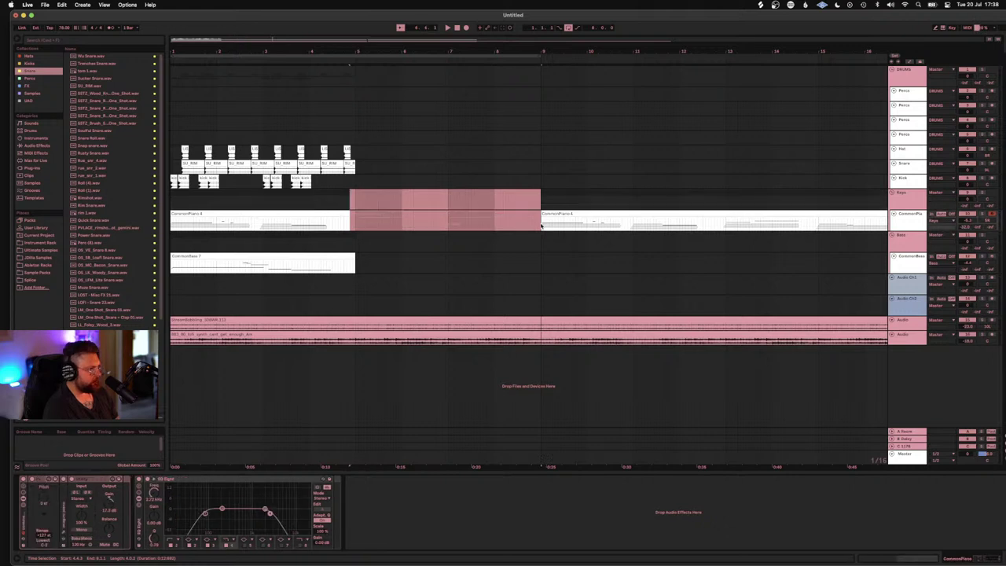
key(space)
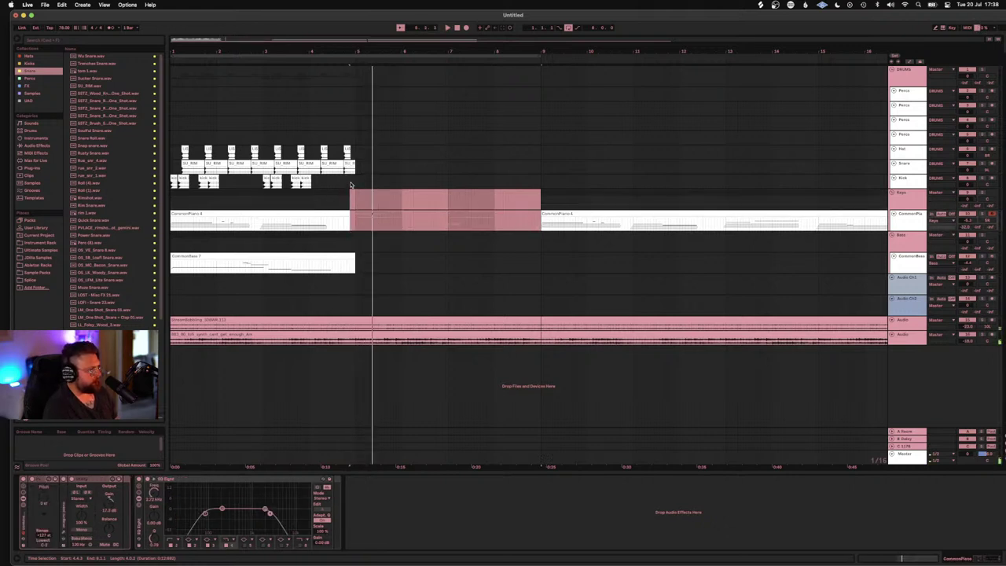
key(0)
Step: Duplicate the Hat, Snare and Kick clips of bars 1 to 4 into bars 5 to 8 and play the result
drag(356, 185, 153, 146)
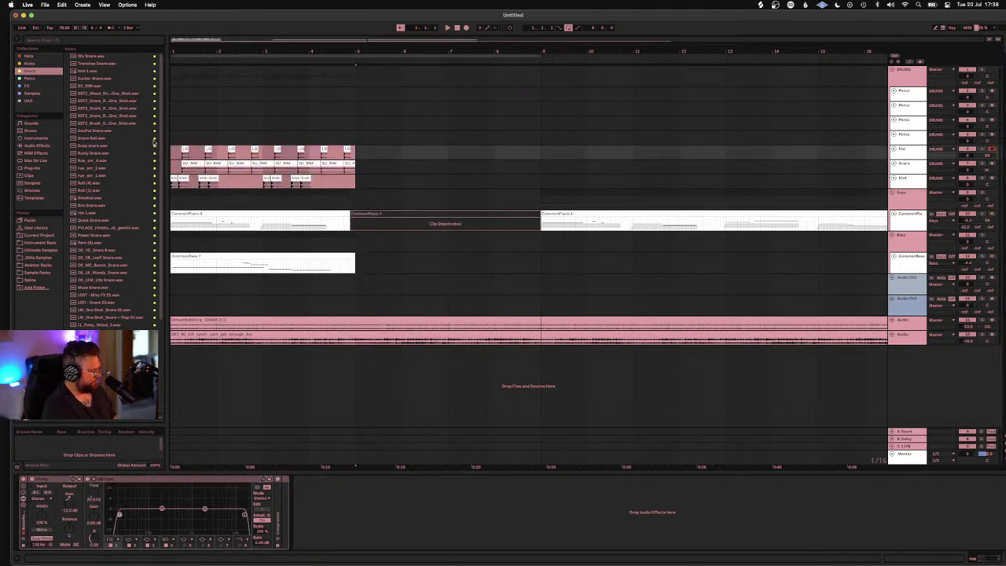
key(super+d)
key(space)
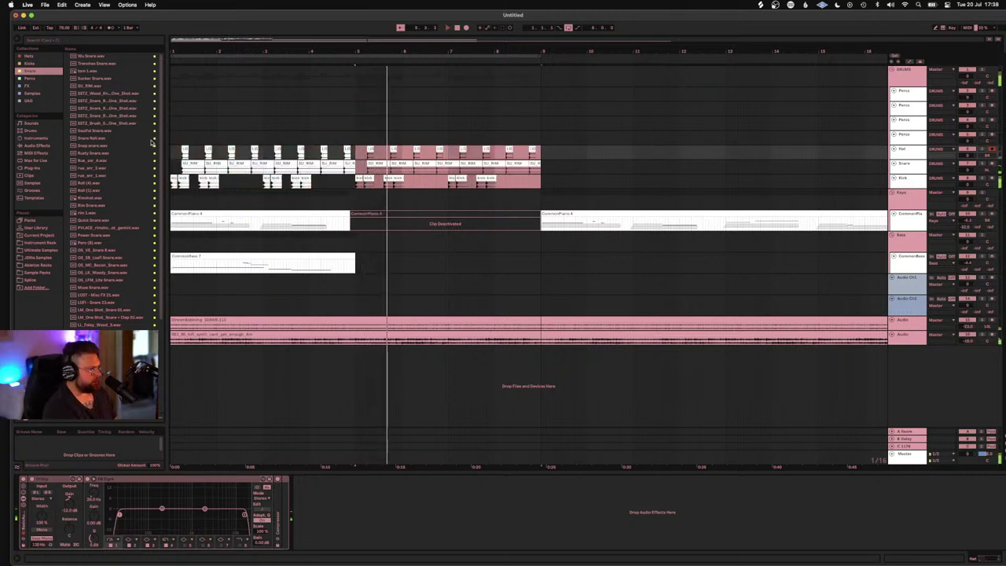
key(space)
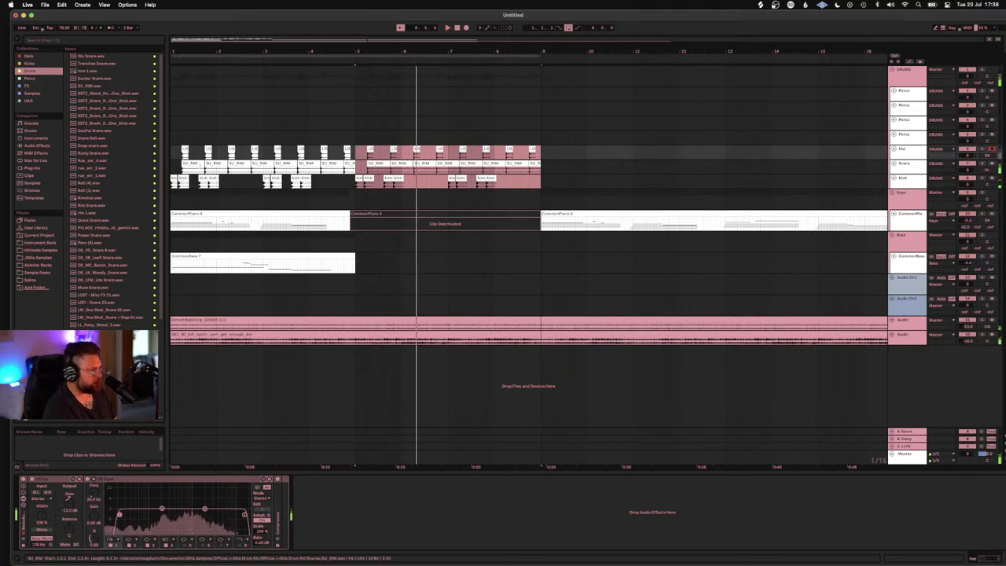
Step: Copy a kick clip to just after the start of bar 6 on the Kick track and play the variation
click(417, 183)
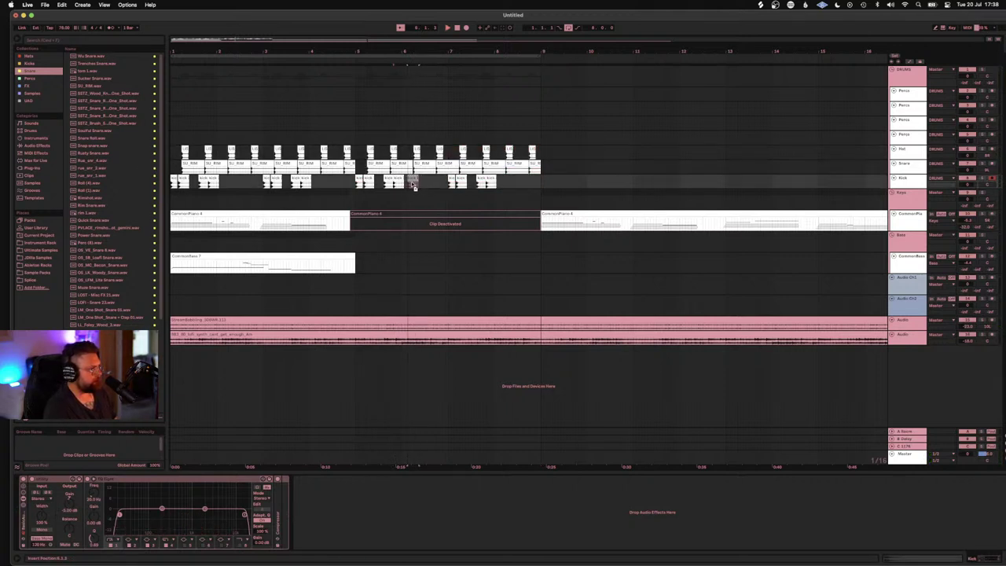
click(397, 181)
key(space)
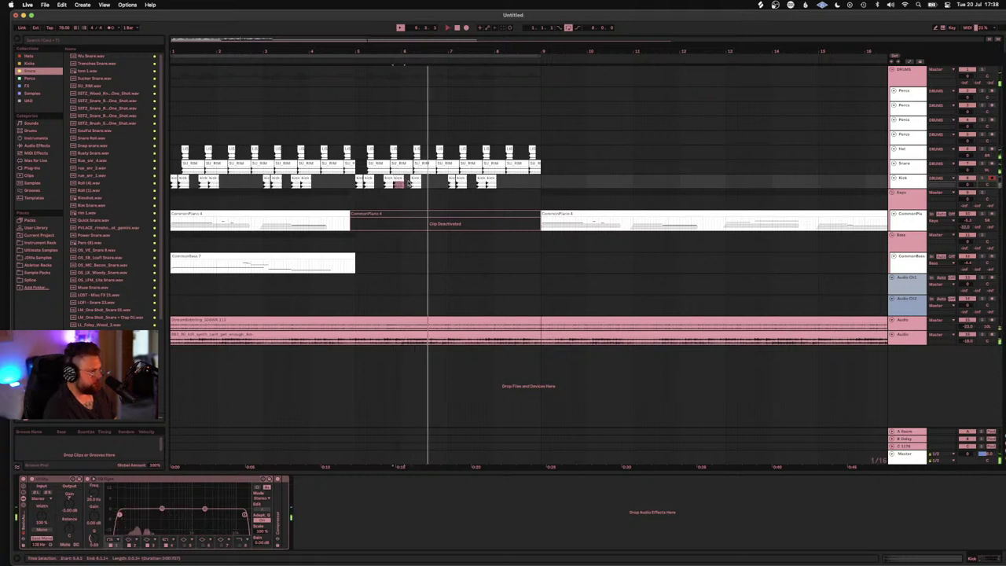
Step: Add extra kick clips just after the start of bar 8 and at the end of that bar on the Kick track
click(358, 180)
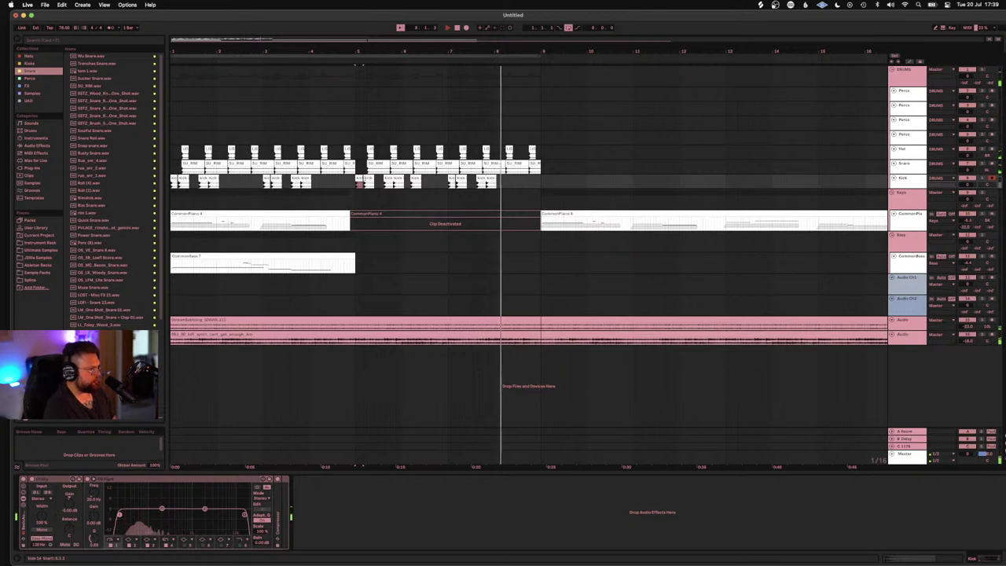
click(517, 182)
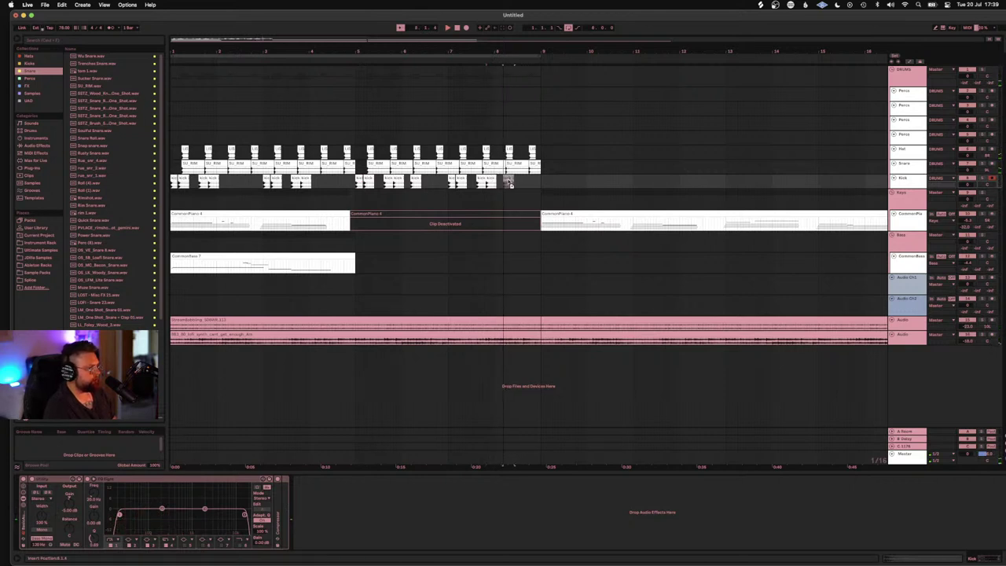
click(509, 181)
click(533, 183)
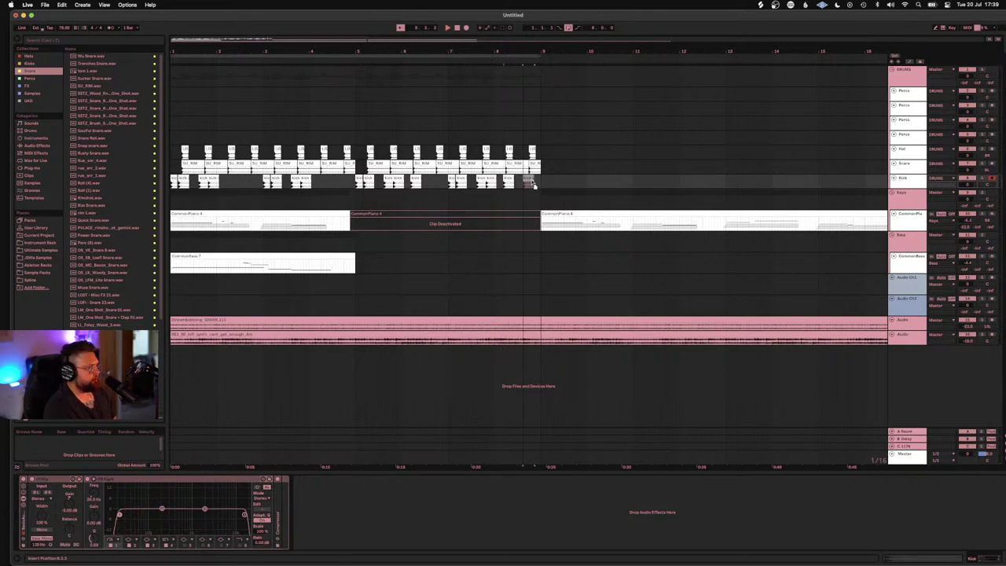
click(537, 182)
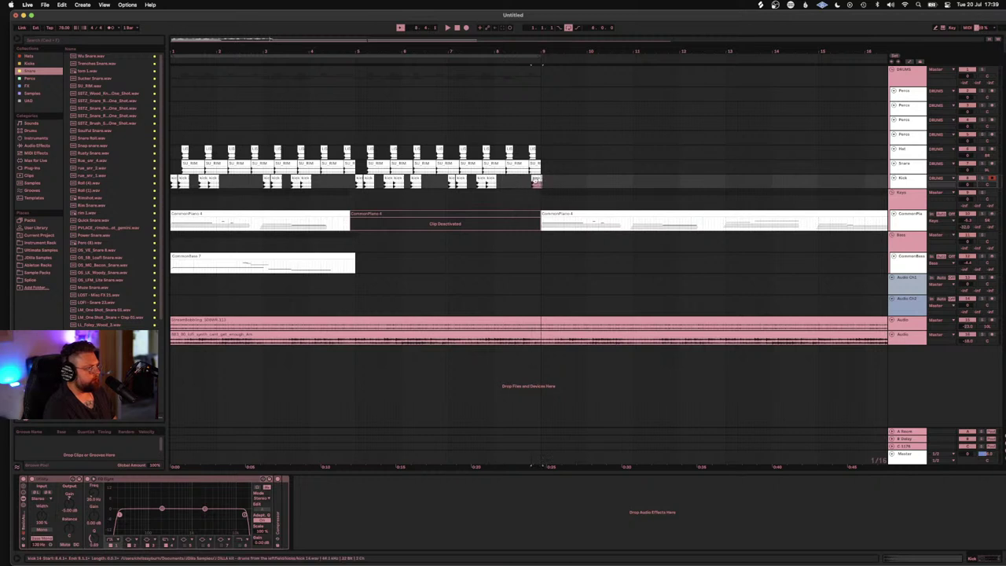
click(521, 185)
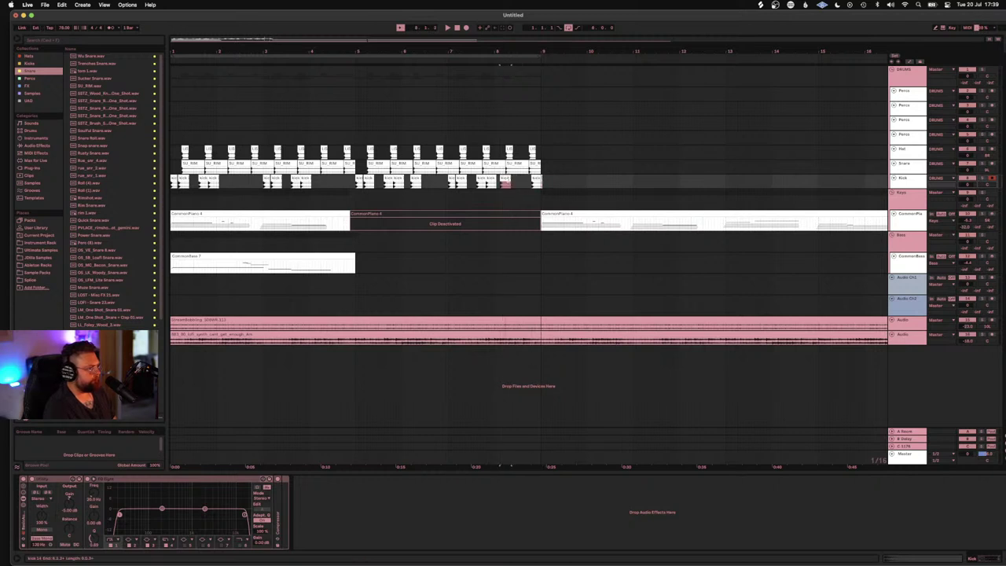
Step: Nudge the kick clip just after the start of bar 8 slightly later and play the result
drag(507, 179, 510, 179)
click(489, 180)
key(space)
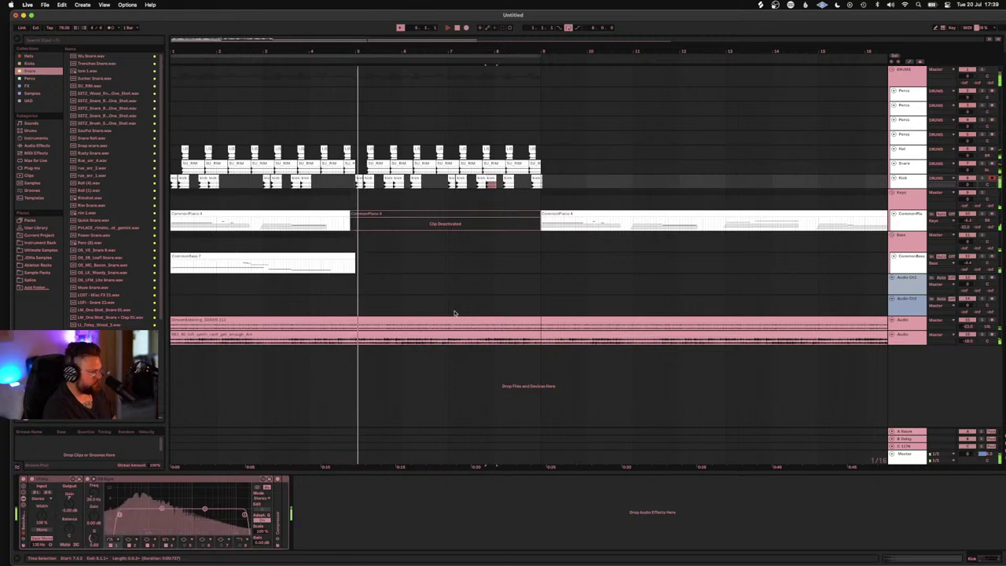
Step: Move the bass clip on the CommonBass track from bars 1 to 4 into bars 5 to 8
key(space)
click(331, 258)
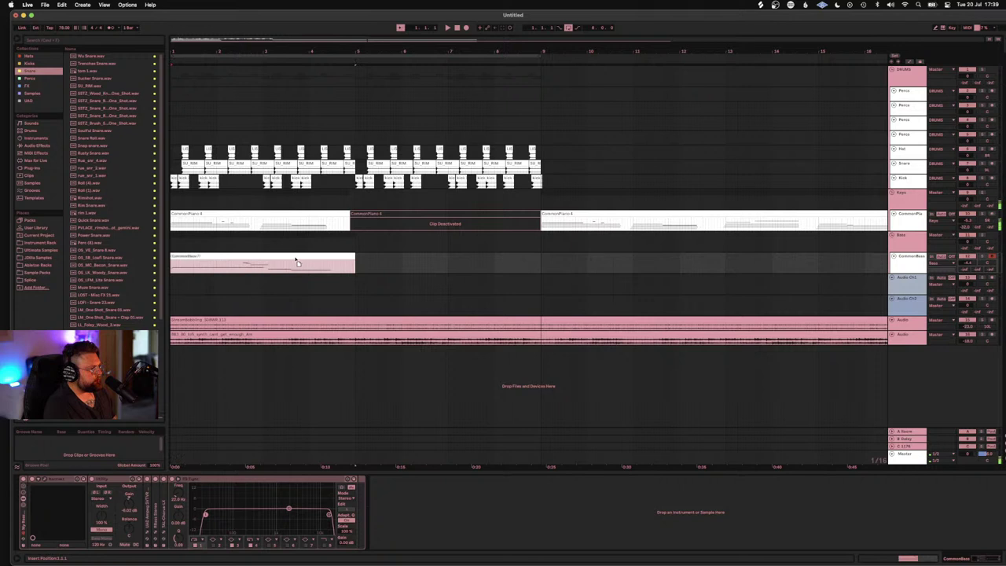
click(319, 262)
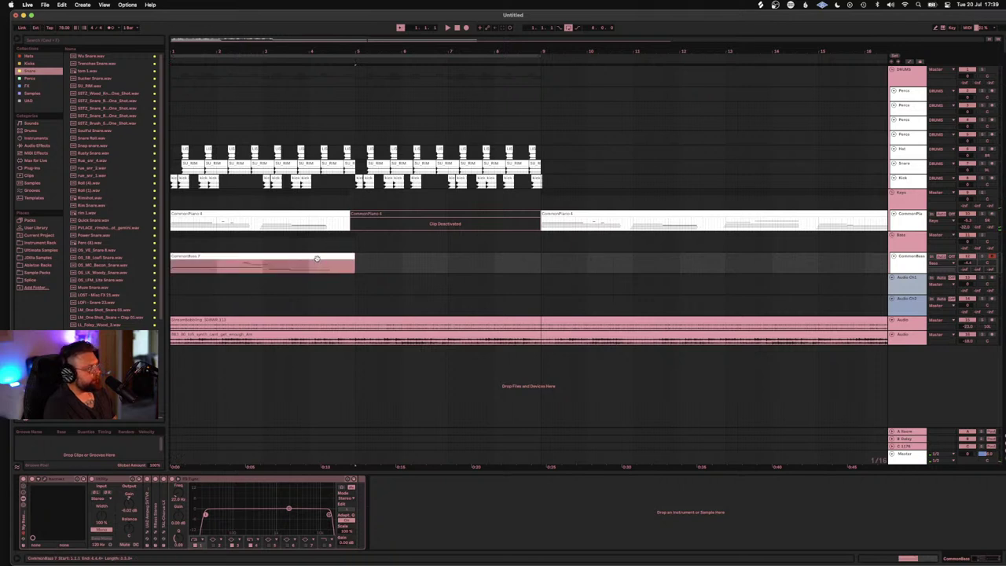
drag(317, 259, 504, 261)
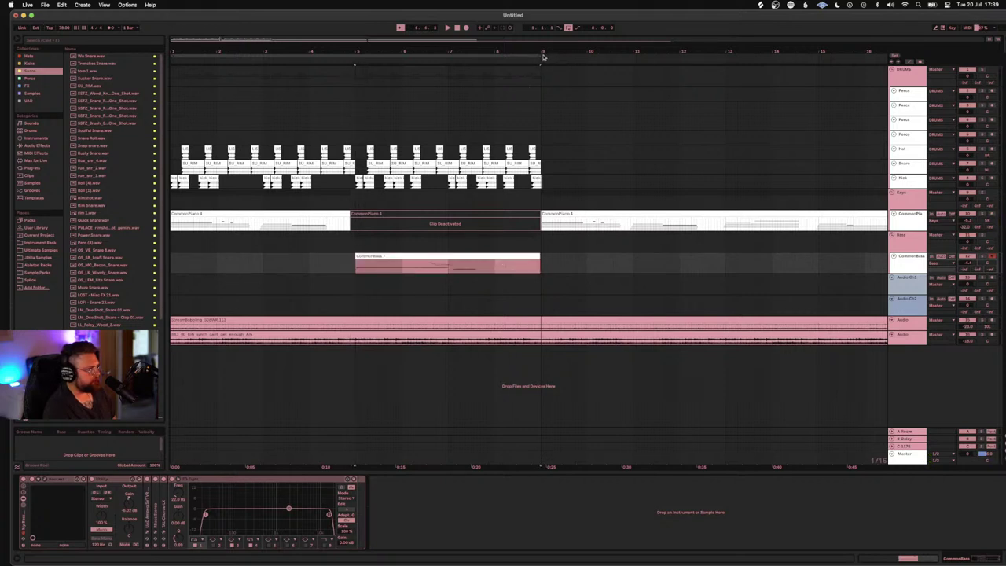
Step: Shorten the loop to bars 1 to 4, arm the CommonBass track and record a new bass clip there
drag(539, 55, 358, 48)
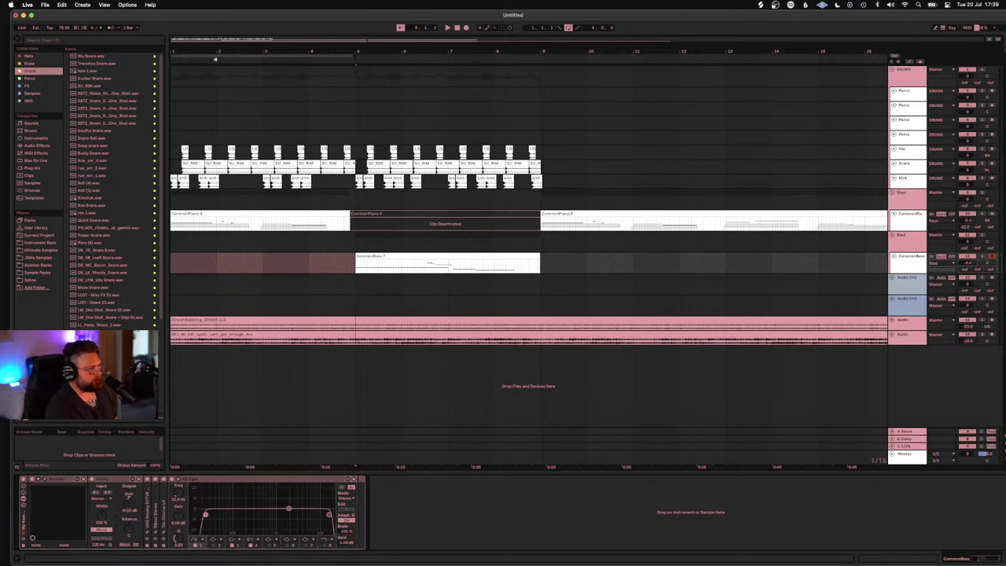
click(904, 264)
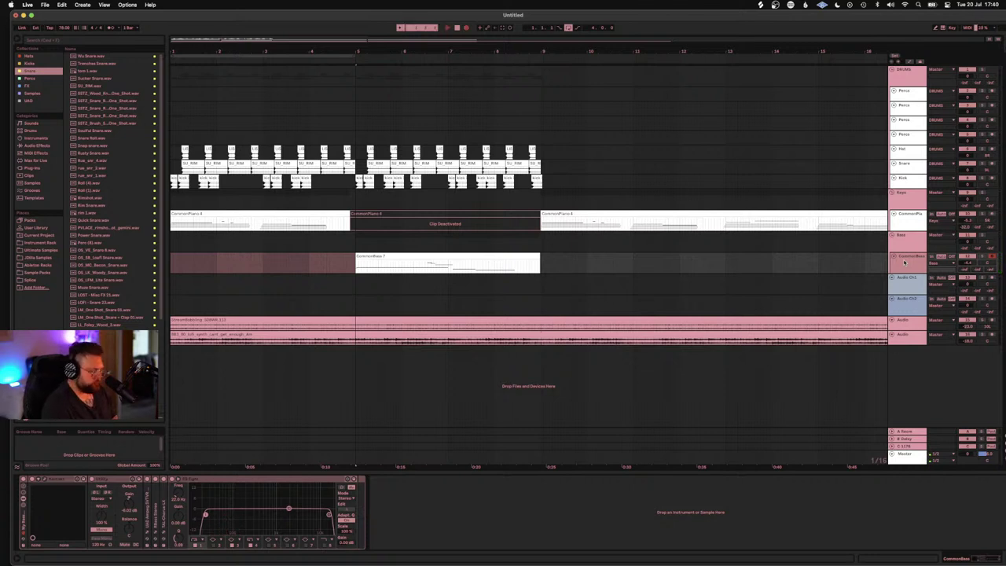
click(904, 262)
key(space)
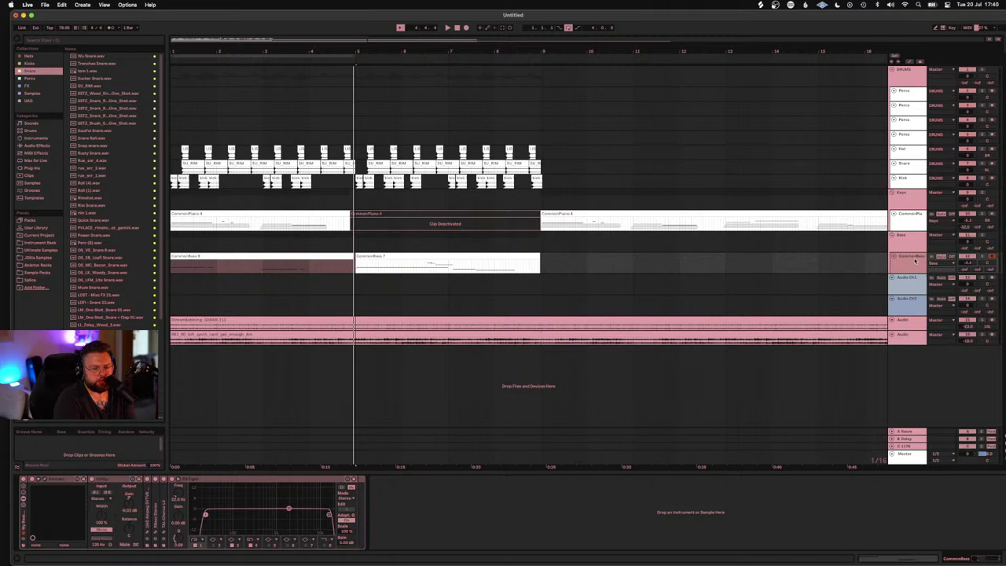
click(913, 262)
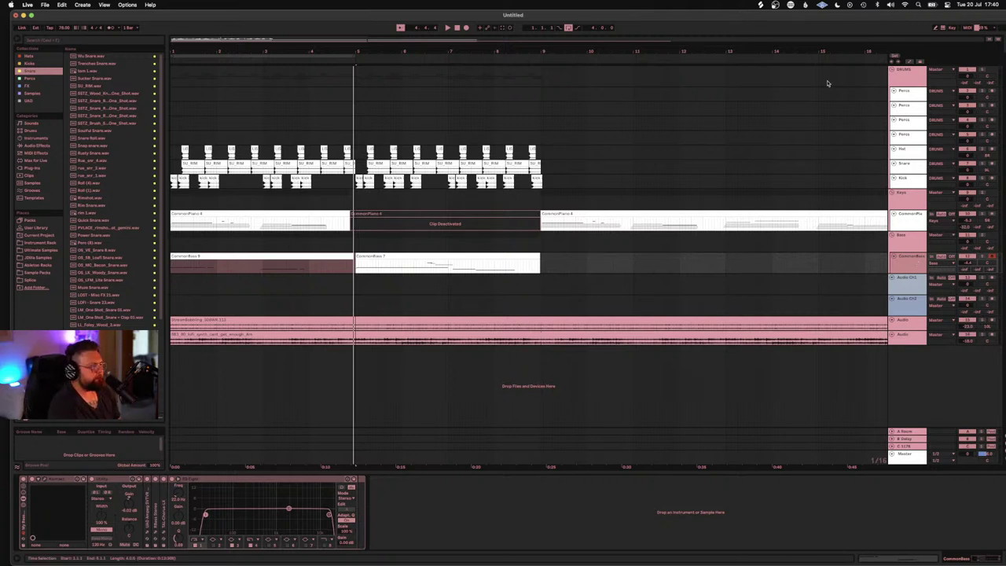
Step: Switch to Splice, browse the samples of the Bedroom Beats & Lofi Hip-Hop Vol. 3 pack and close its window
click(759, 5)
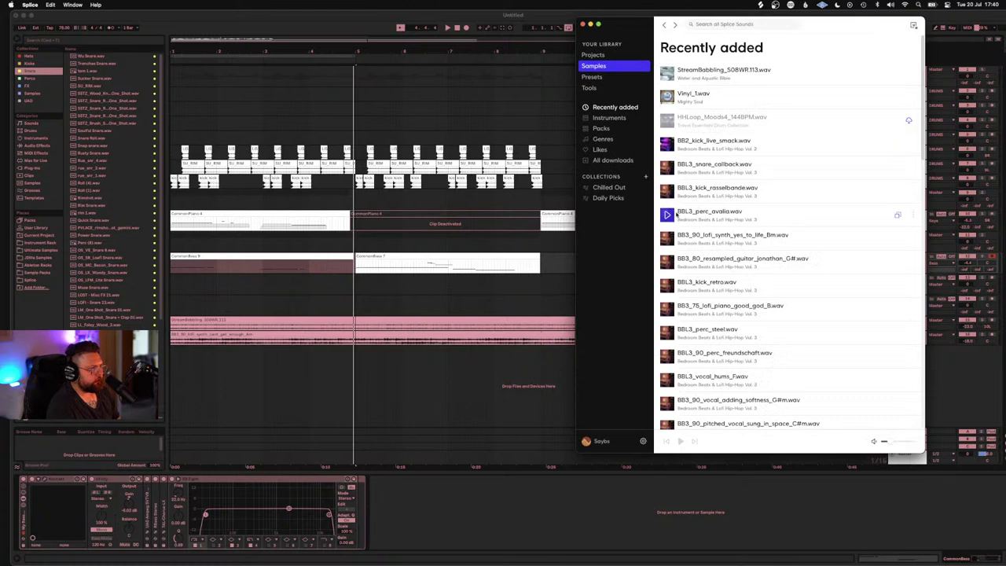
click(690, 196)
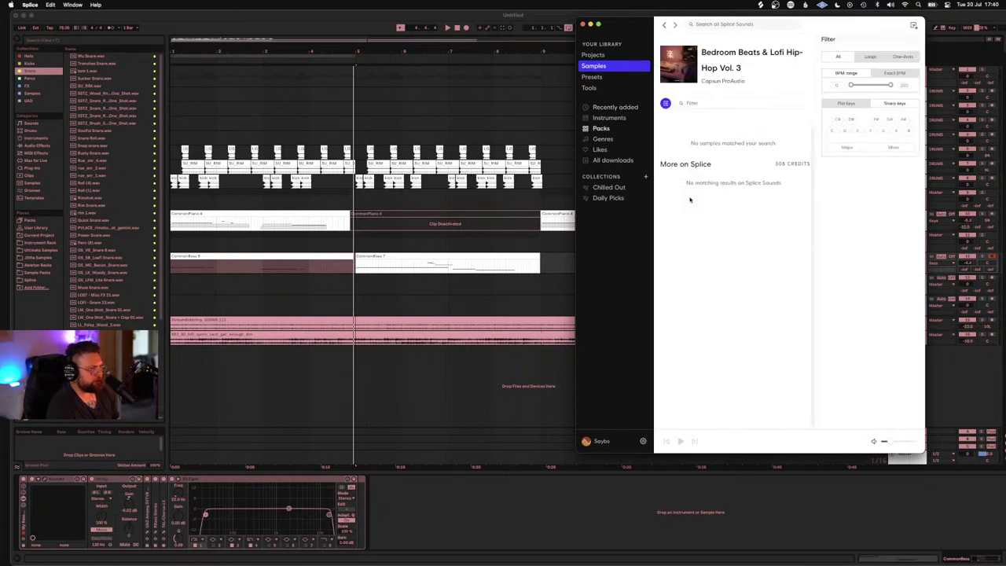
scroll(728, 224, down, 10)
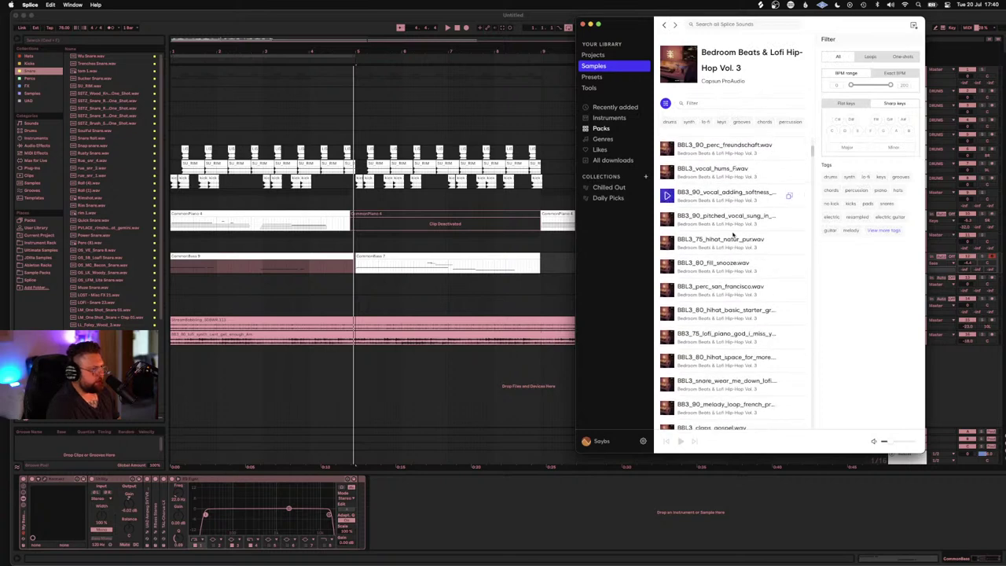
scroll(727, 227, up, 5)
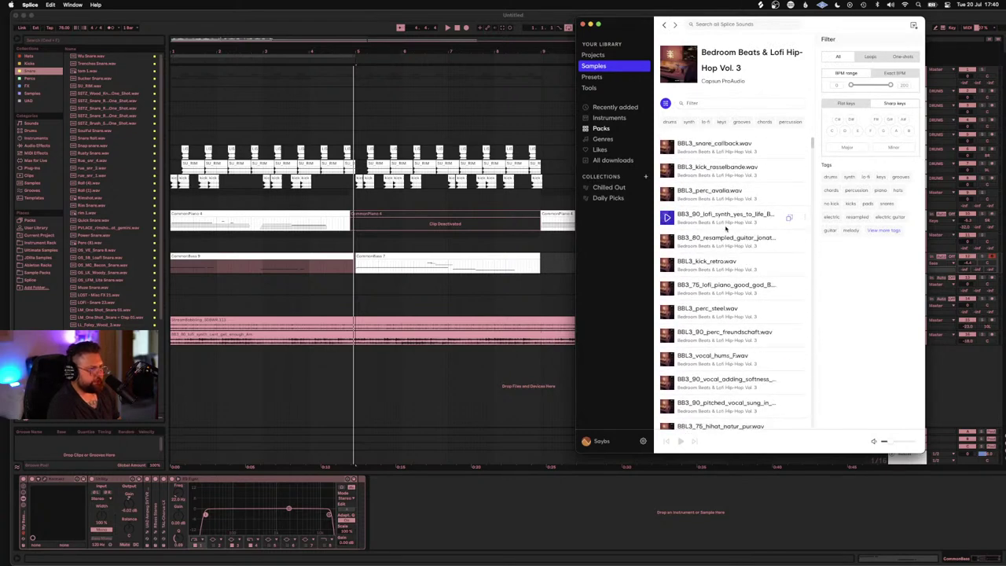
click(590, 24)
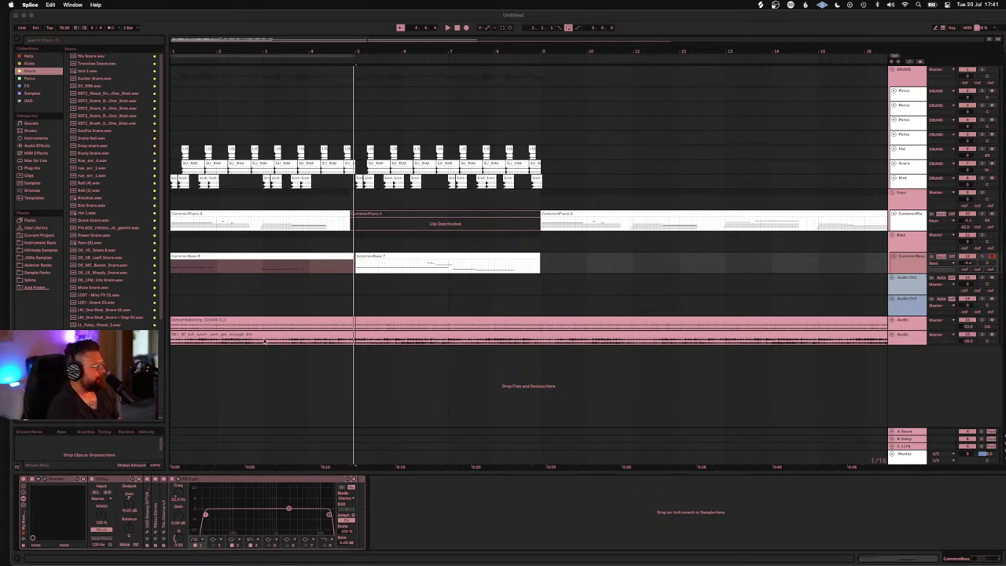
Step: Play the beat with the new bass clip and extend the loop to bars 1 to 8
click(247, 321)
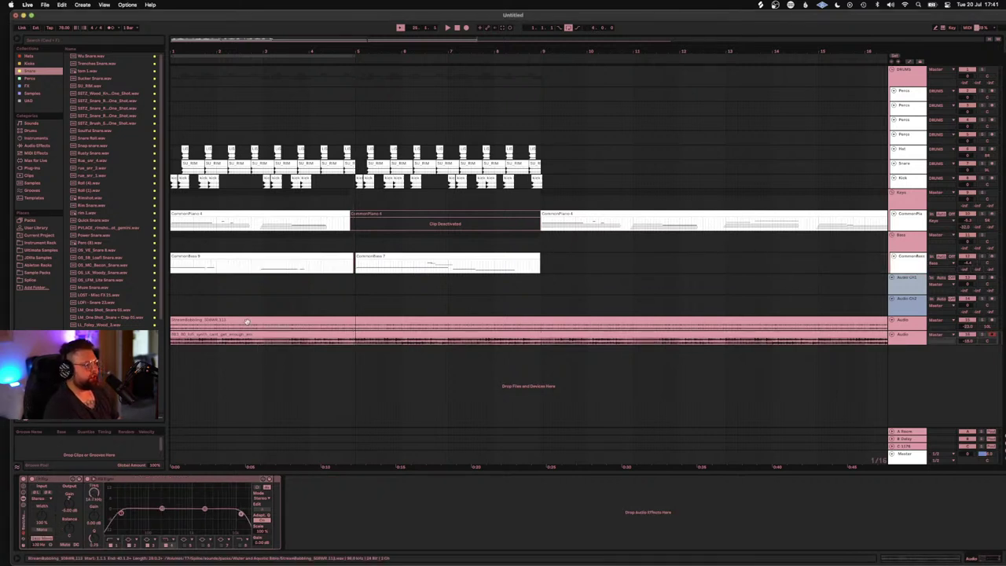
key(space)
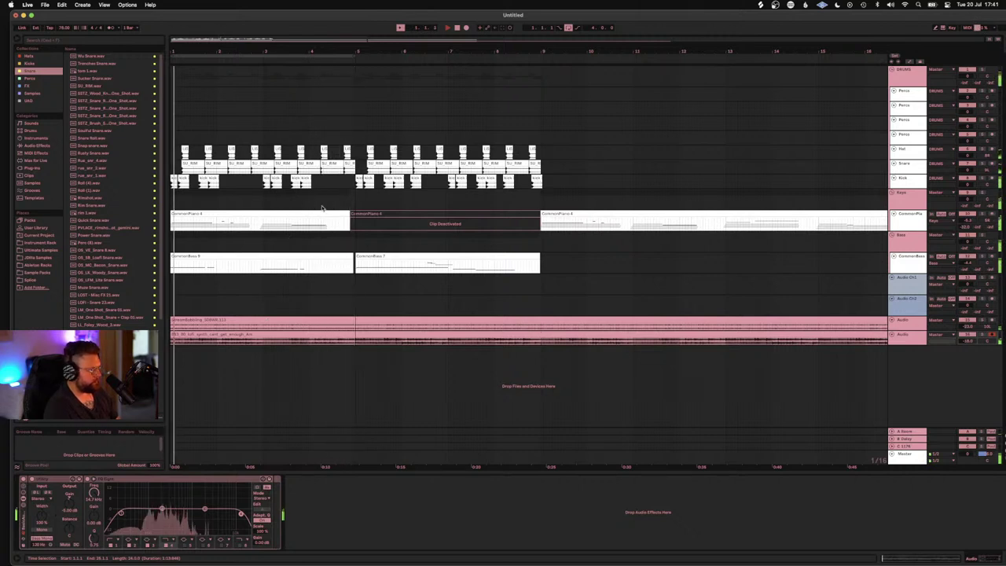
drag(351, 53, 540, 61)
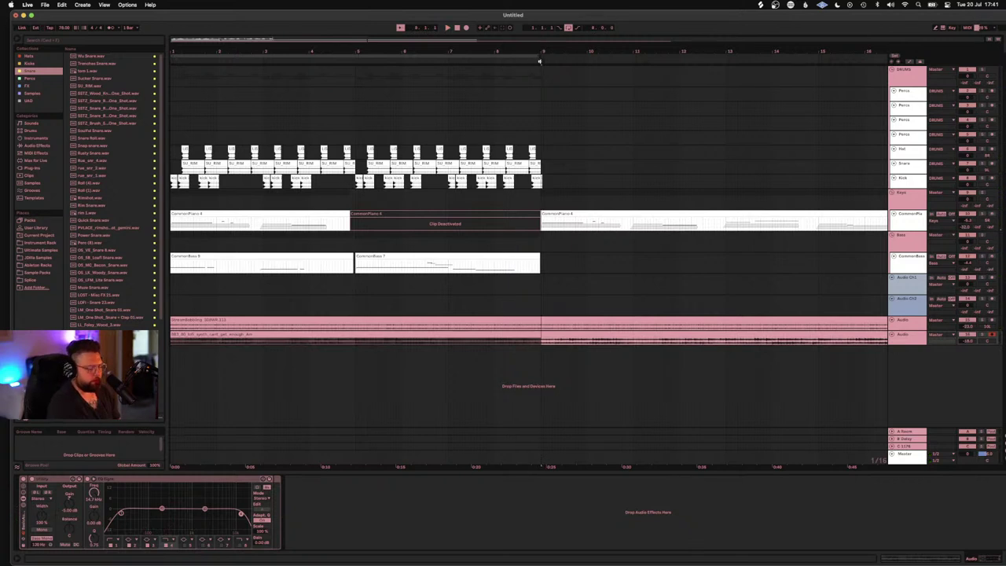
Step: Arm the CommonPiano track and play the eight-bar loop to try out piano ideas over it
click(911, 225)
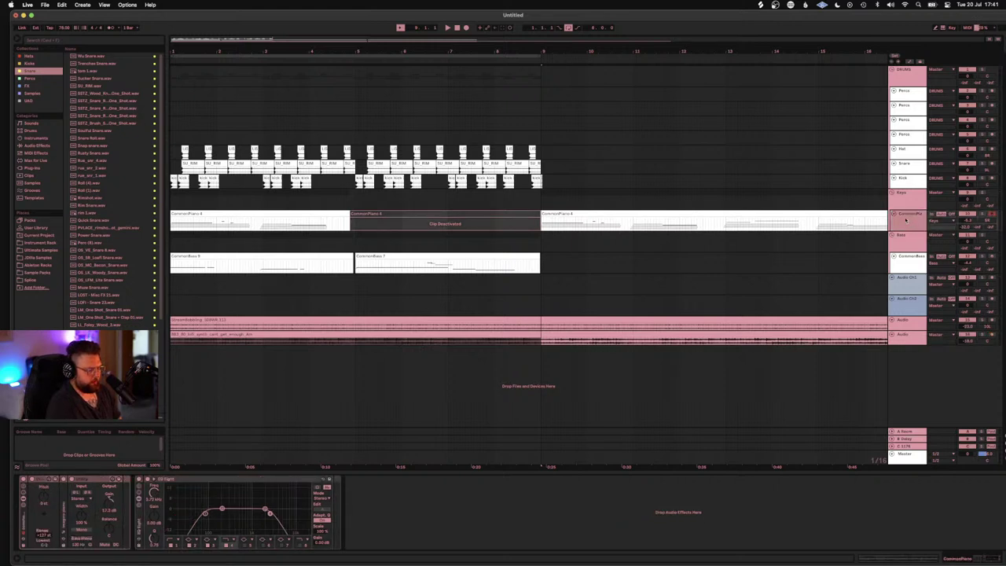
key(space)
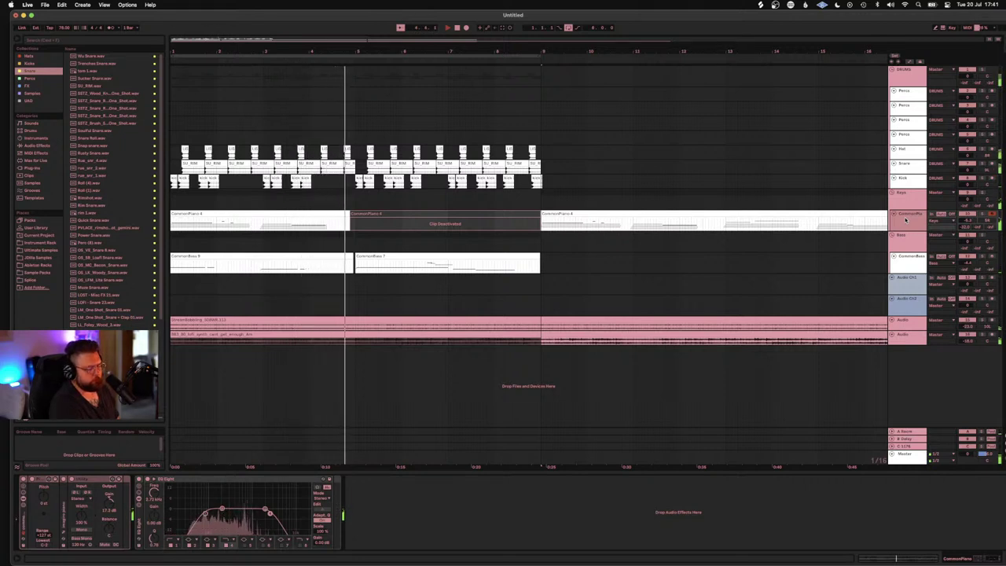
key(space)
key(space)
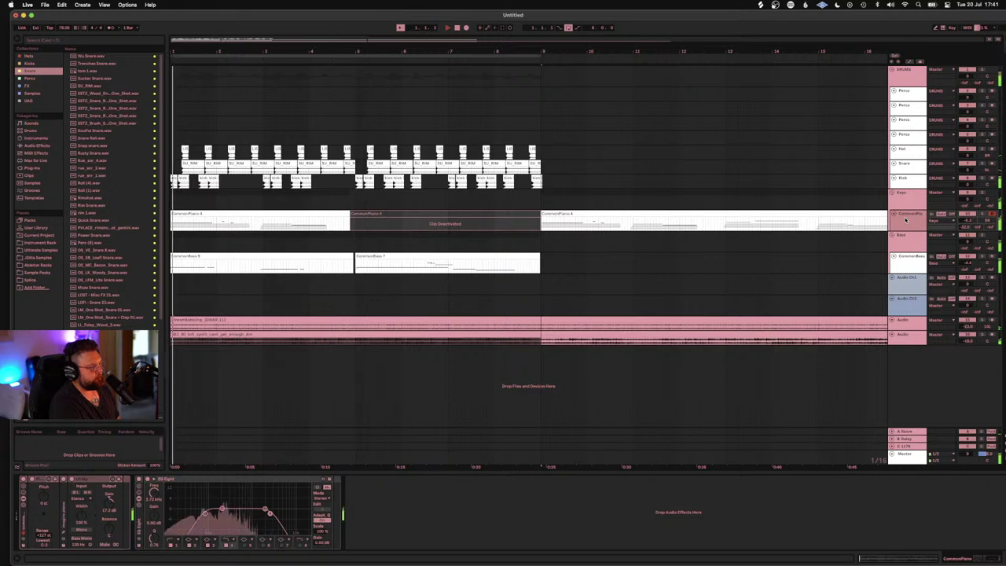
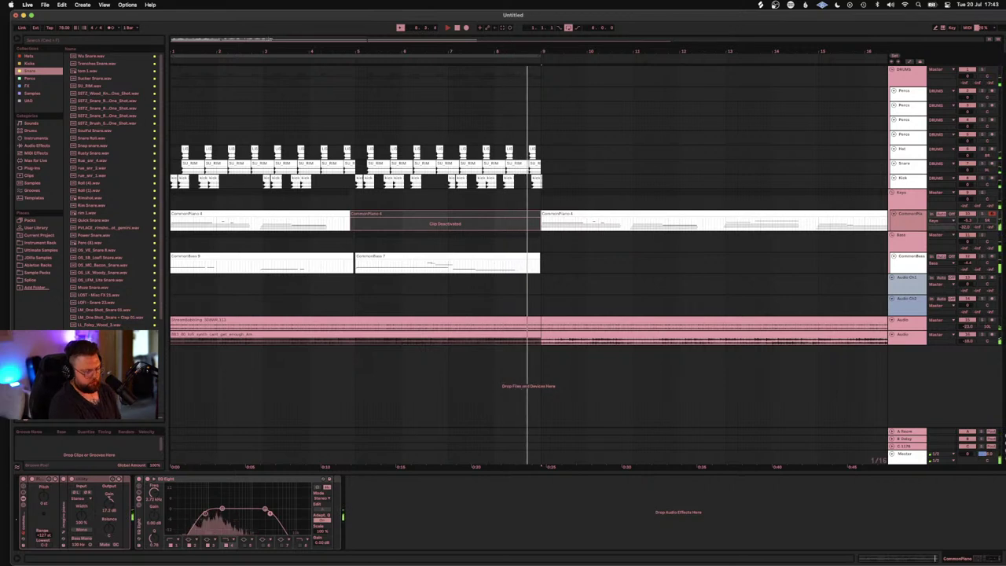
key(space)
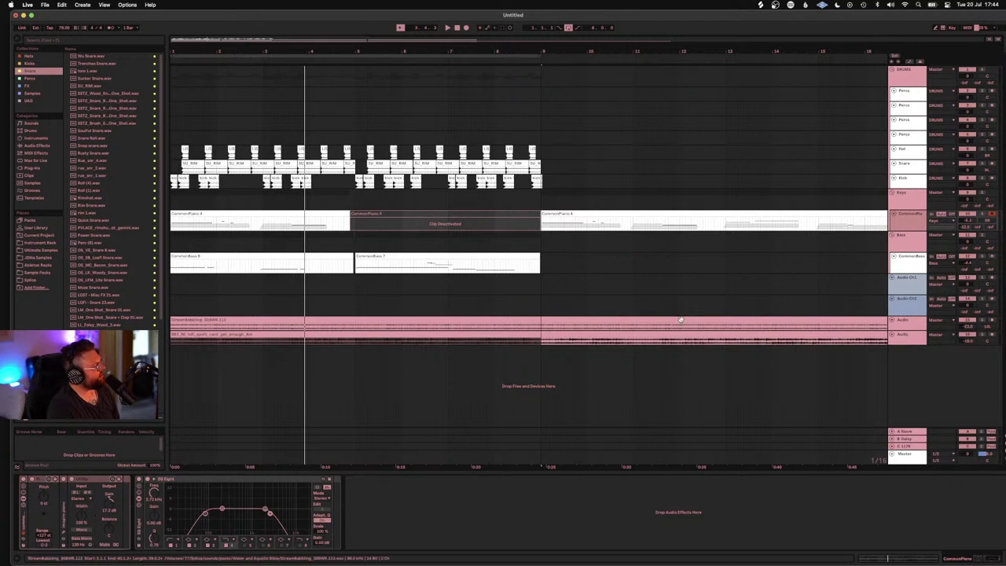
Step: Try recording an audio take from bar 1 to the start of bar 5 on the Audio Ch2 track
click(911, 309)
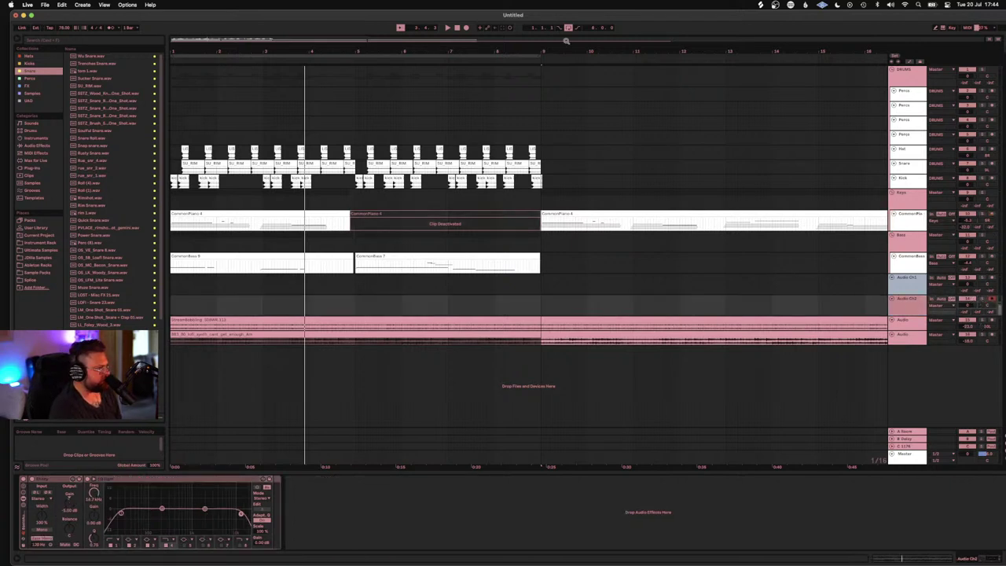
click(457, 28)
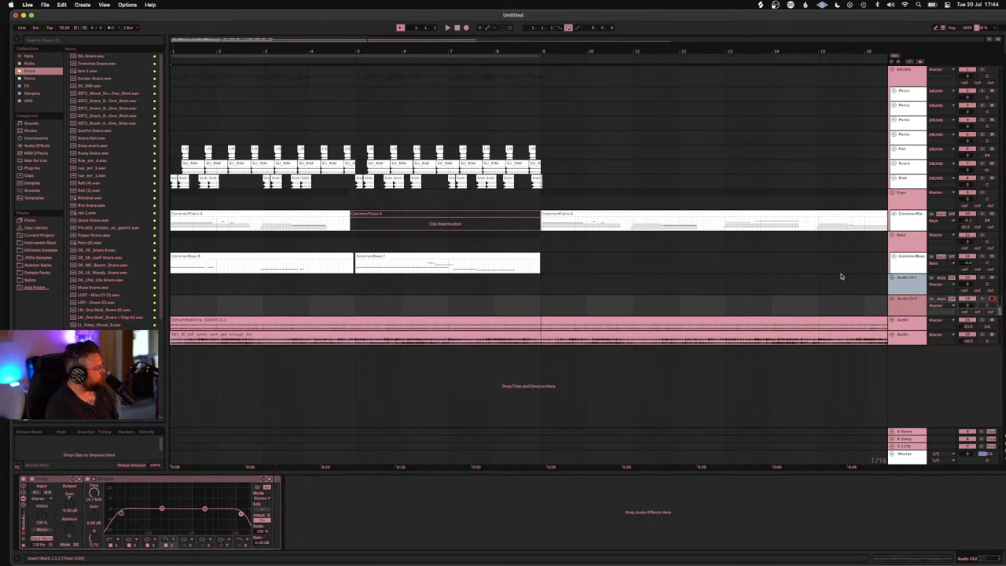
key(space)
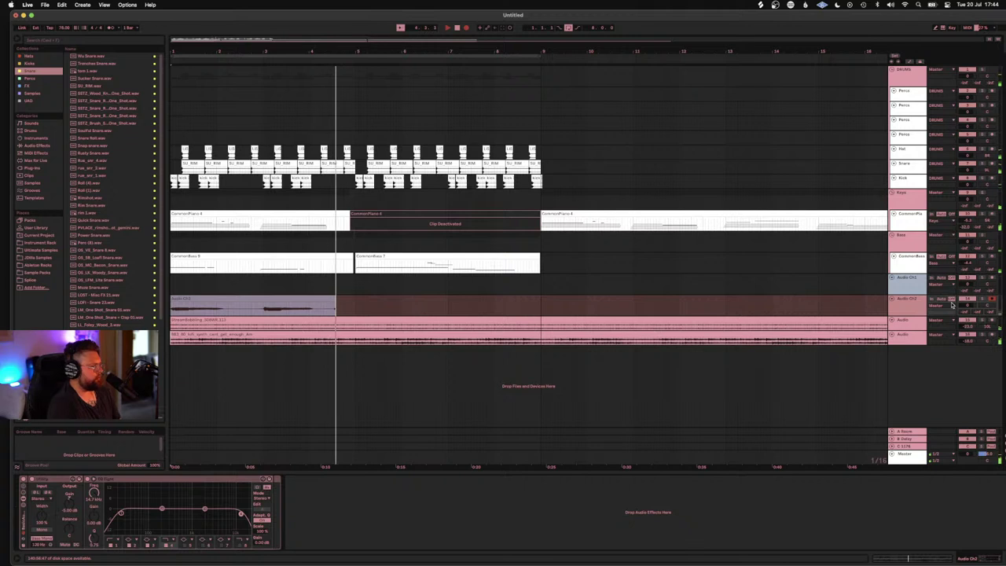
key(space)
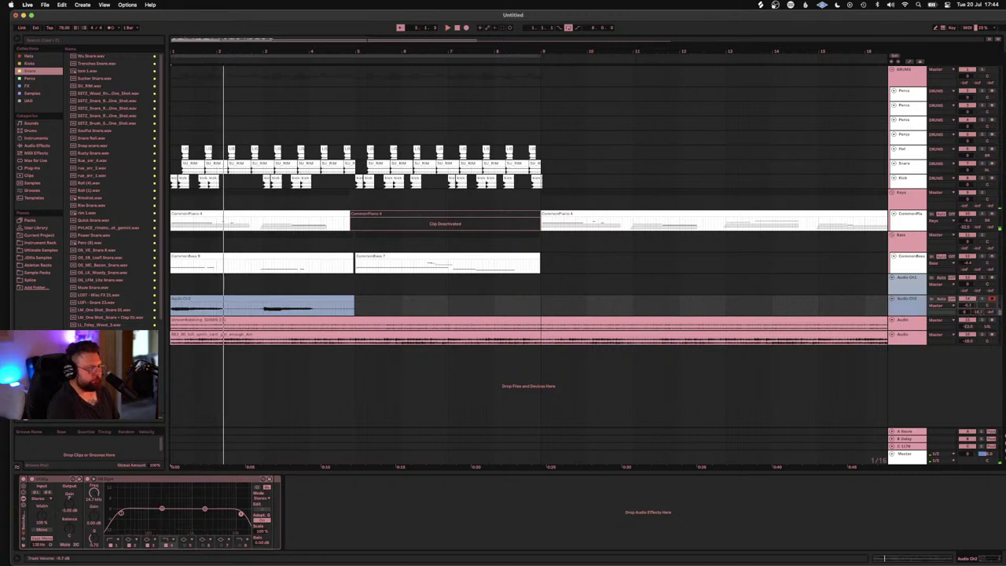
Step: Lower the Audio Ch2 track's volume to about -18 dB, pan it off centre and play the recording with the beat
drag(967, 304, 968, 311)
key(space)
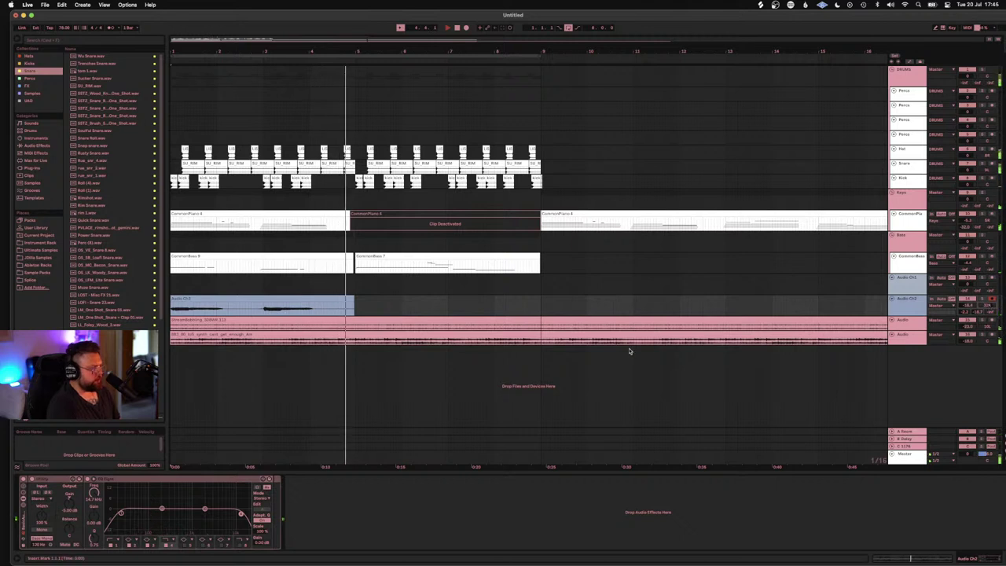
key(space)
key(space)
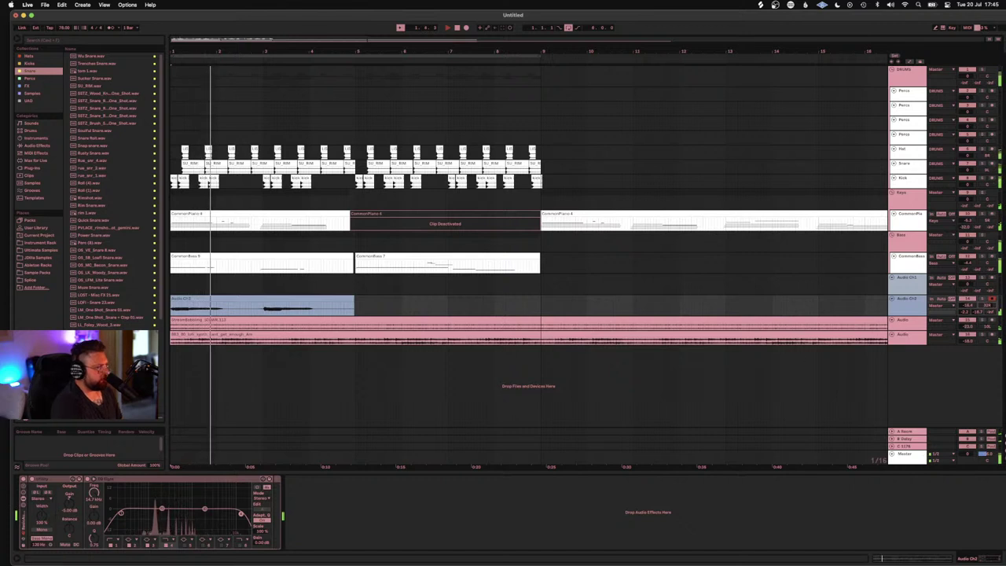
click(202, 321)
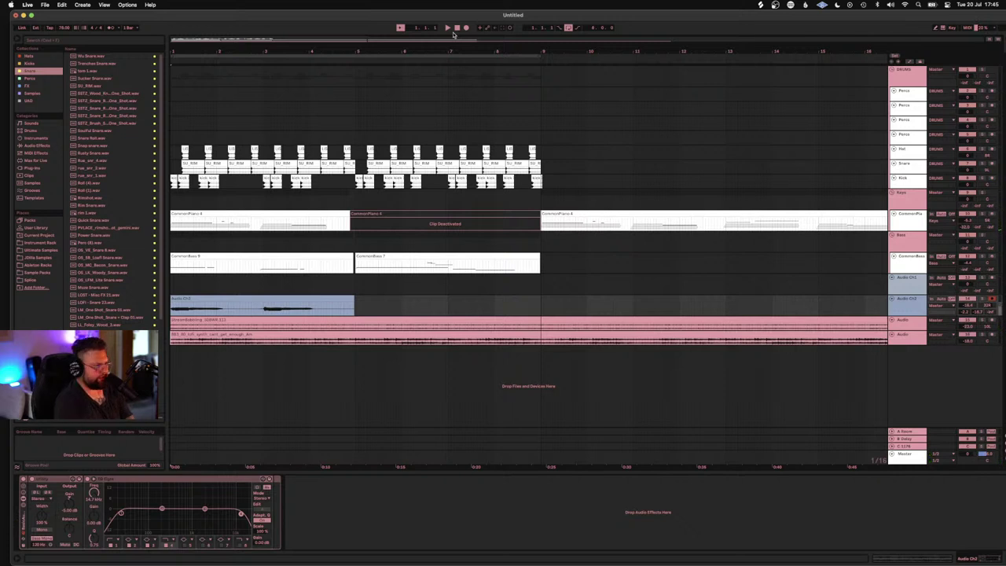
Step: Delete the recorded clip in bars 1 to 4 of the Audio Ch2 track
click(910, 213)
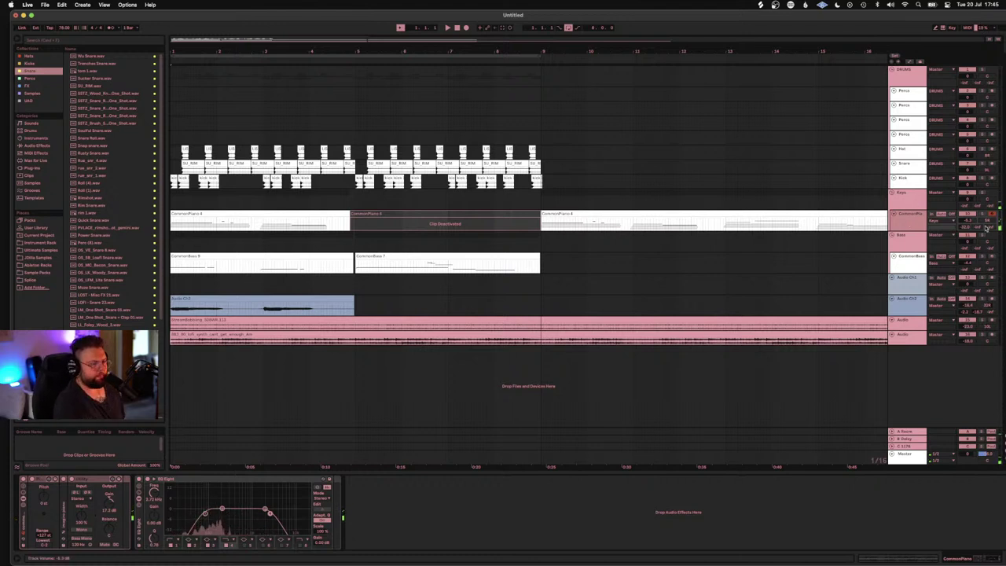
click(906, 308)
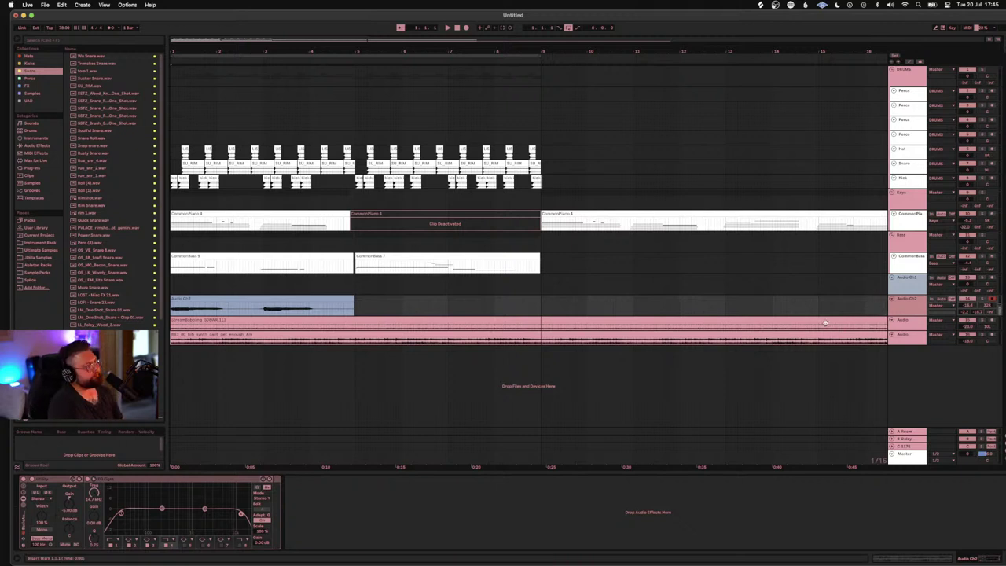
click(904, 279)
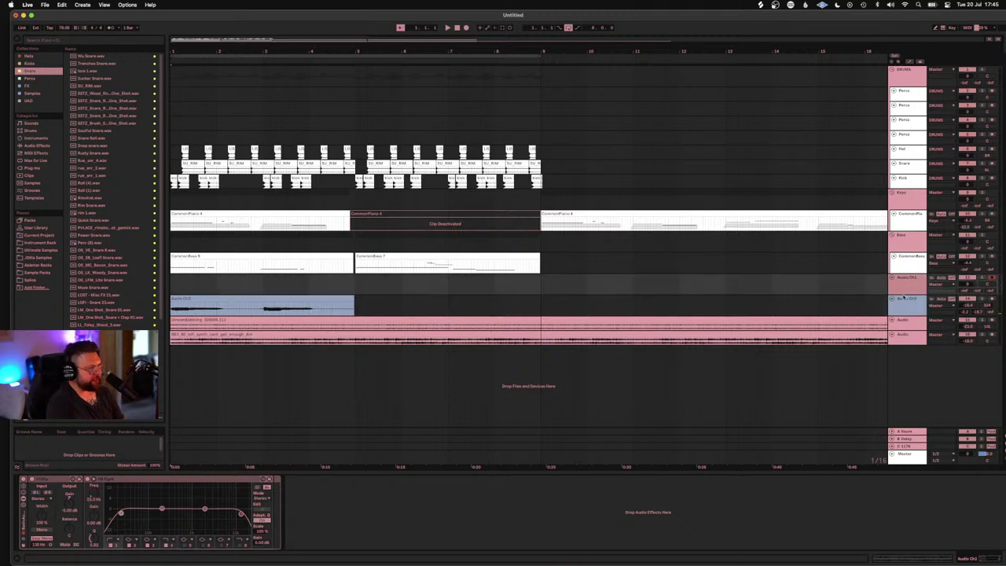
click(346, 305)
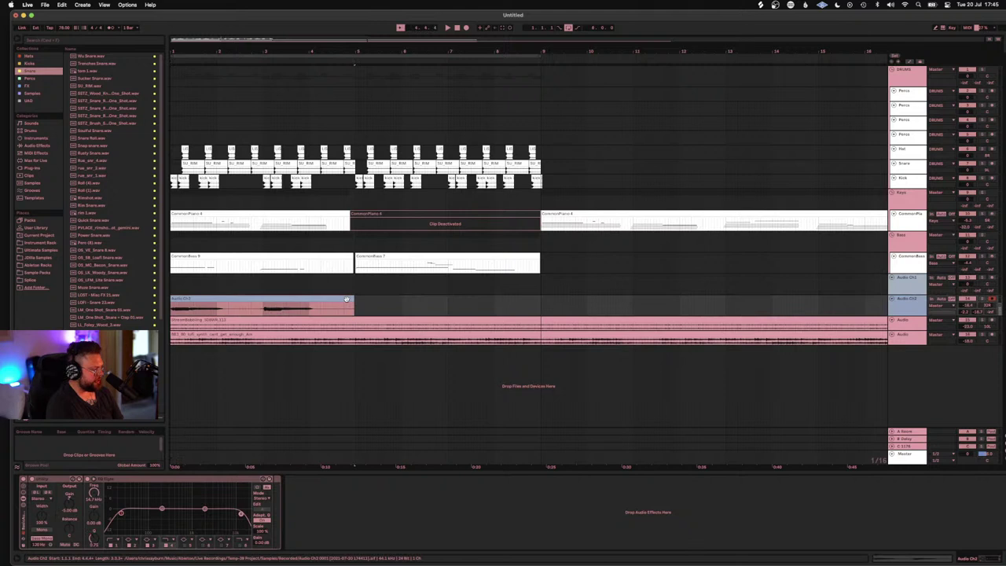
Step: Play the beat with the Audio Ch1 track armed, and arm the CommonPiano track instead
click(906, 274)
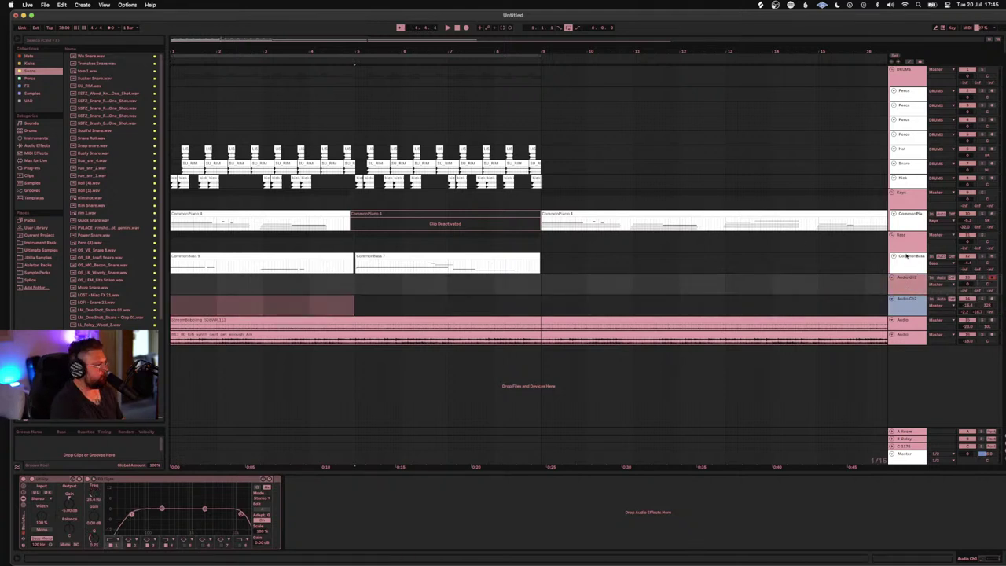
key(space)
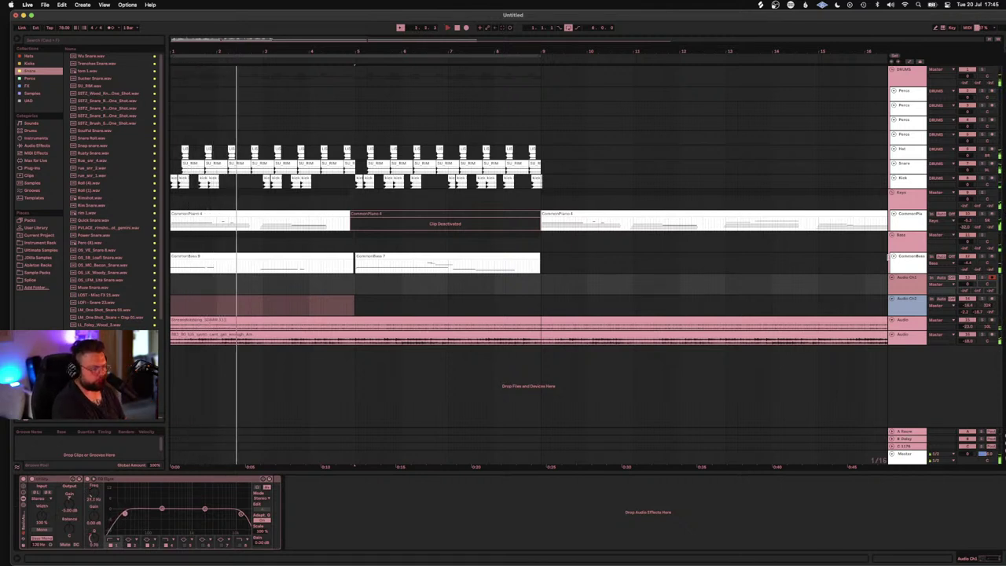
click(910, 222)
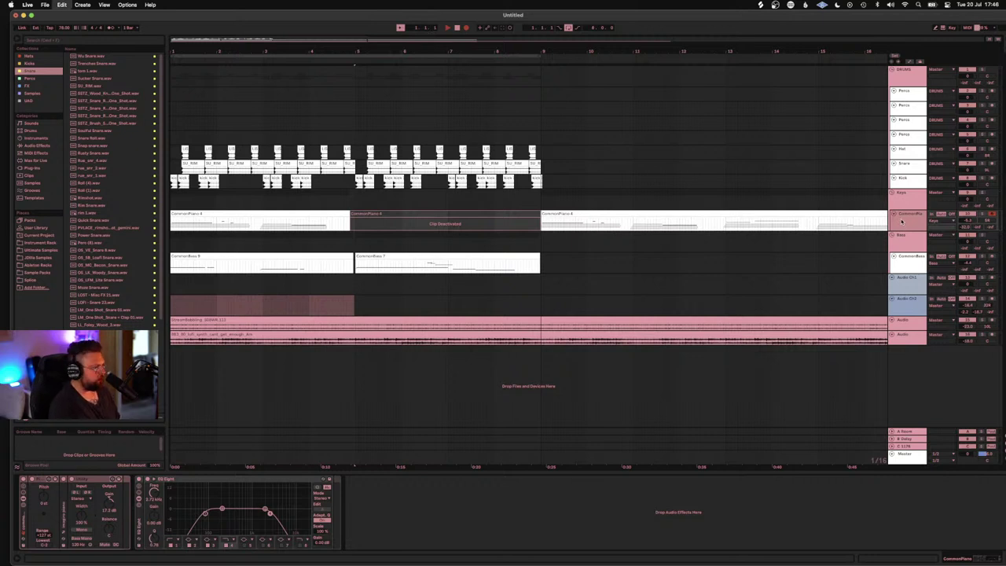
Step: Duplicate the CommonPiano track and delete all three clips from the copy, including the deactivated one in bars 5 to 8
key(super+d)
click(272, 236)
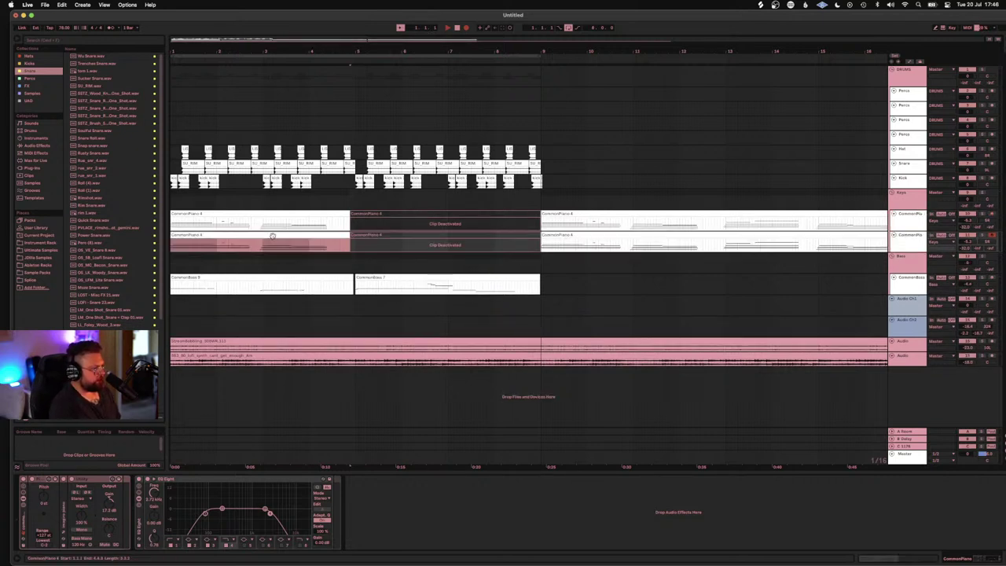
click(272, 236)
click(598, 237)
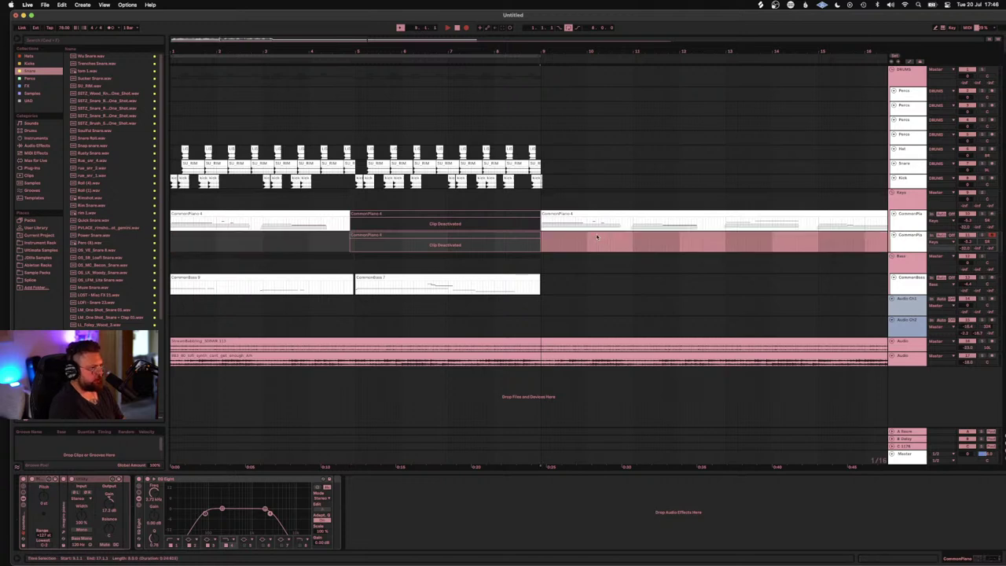
click(426, 237)
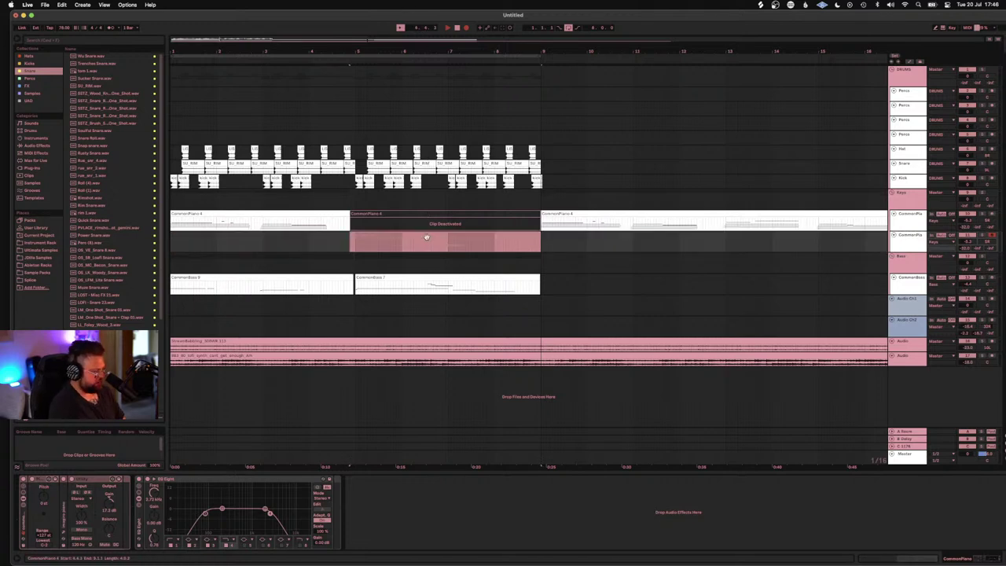
Step: Play the eight-bar beat several times with the duplicated CommonPiano track armed to try out melody ideas
click(456, 28)
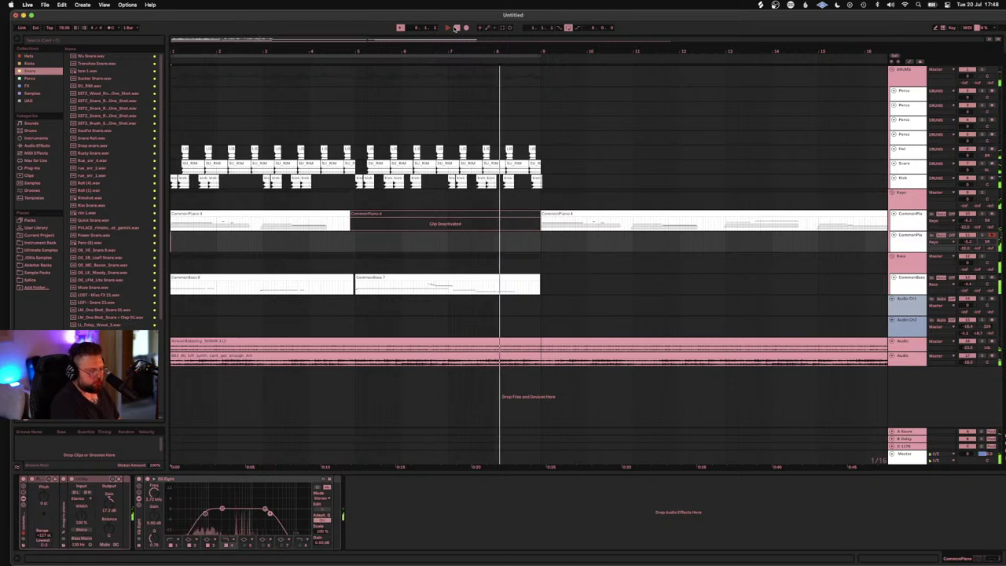
click(455, 28)
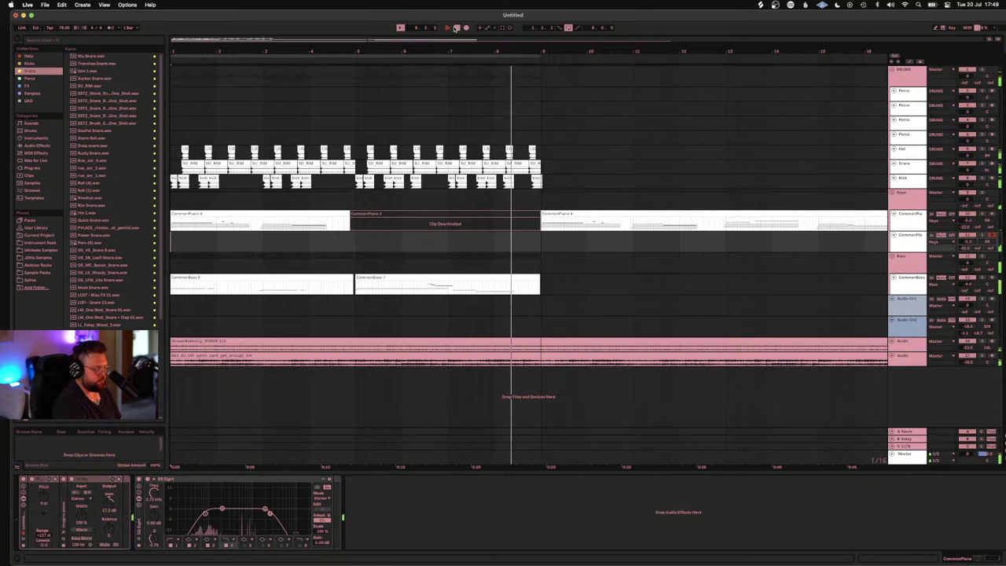
click(455, 27)
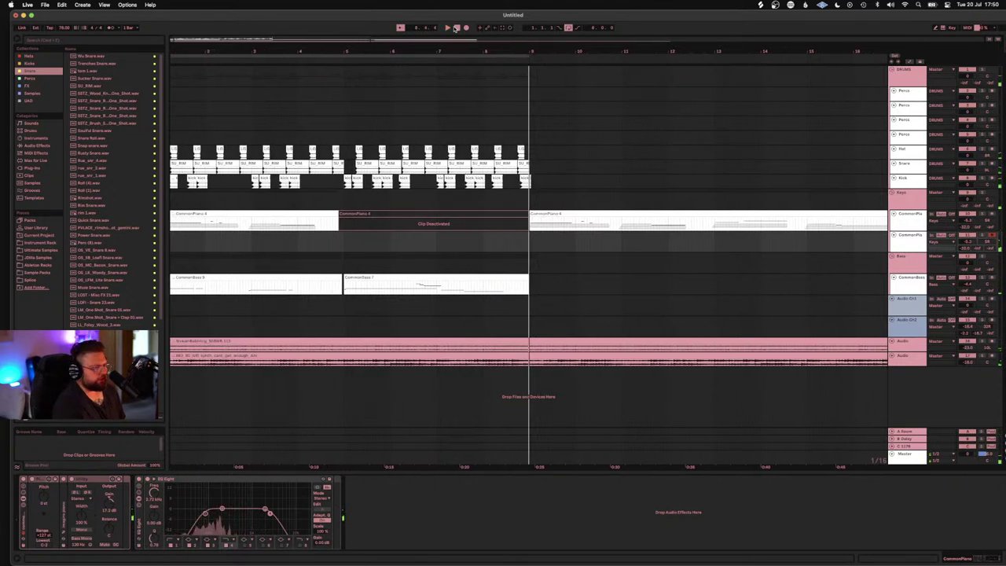
Step: Search all browser results for "beaut" and preview the "Disturbance of Beauty" sample
right_click(370, 70)
click(68, 43)
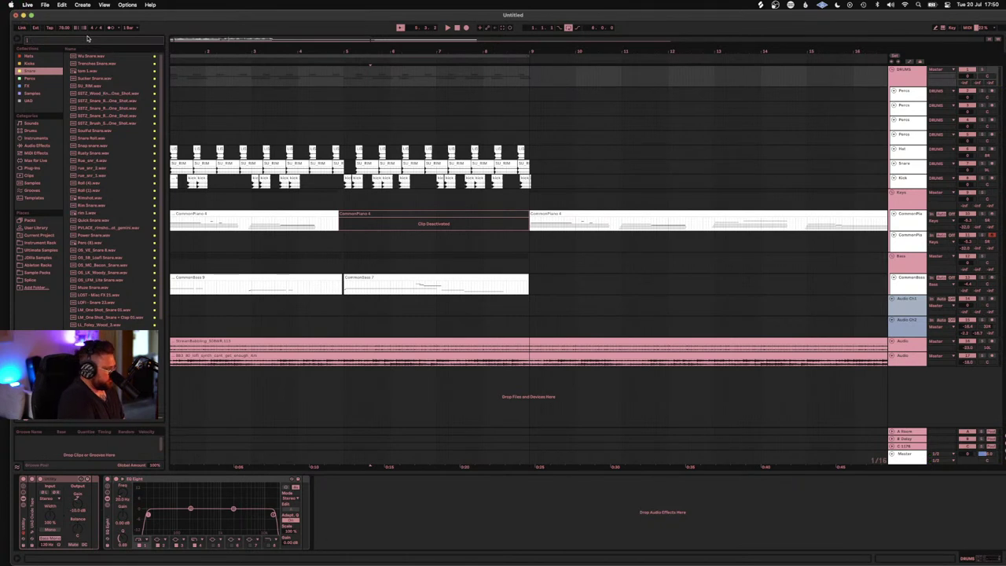
text(infla)
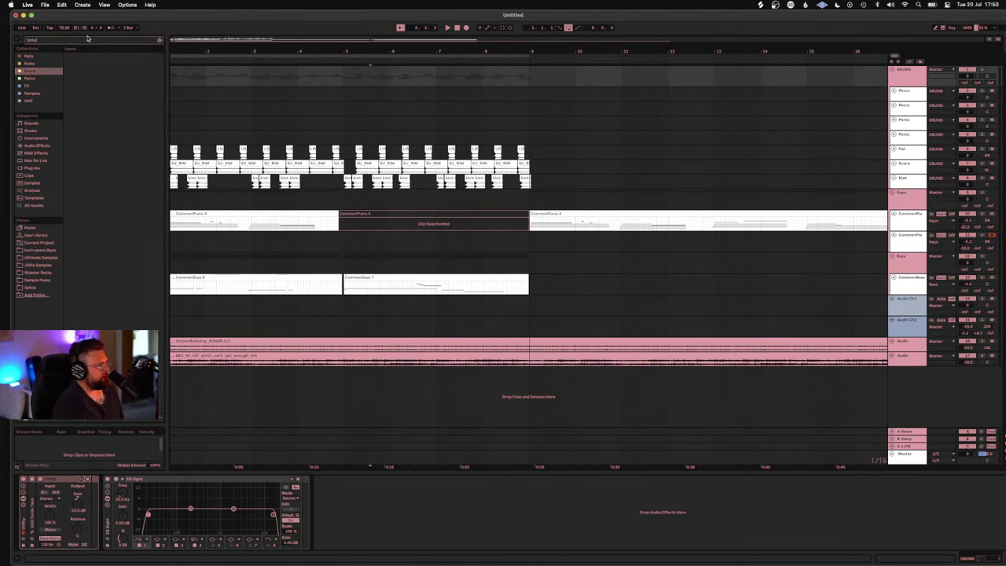
click(41, 204)
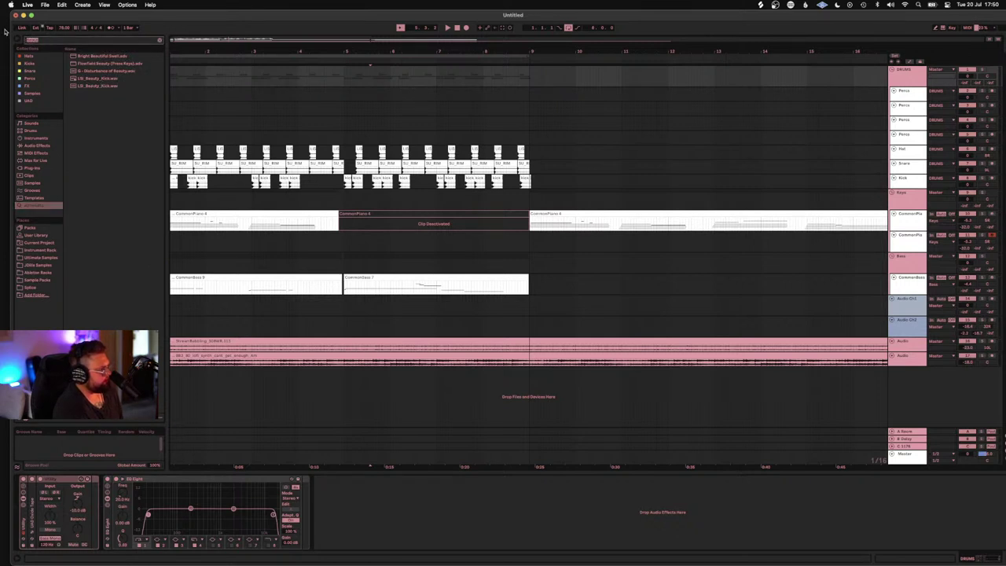
text(b)
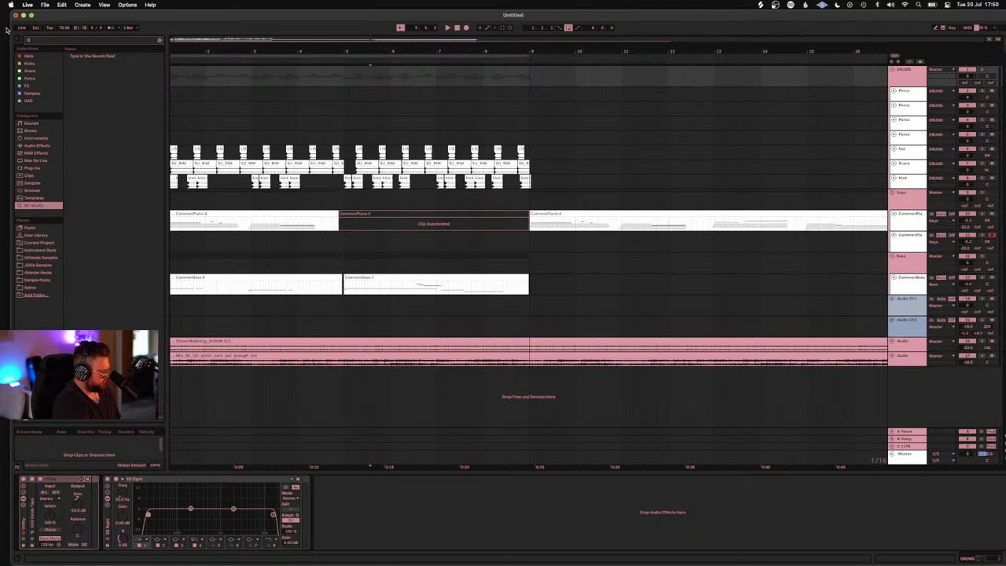
text(eaut)
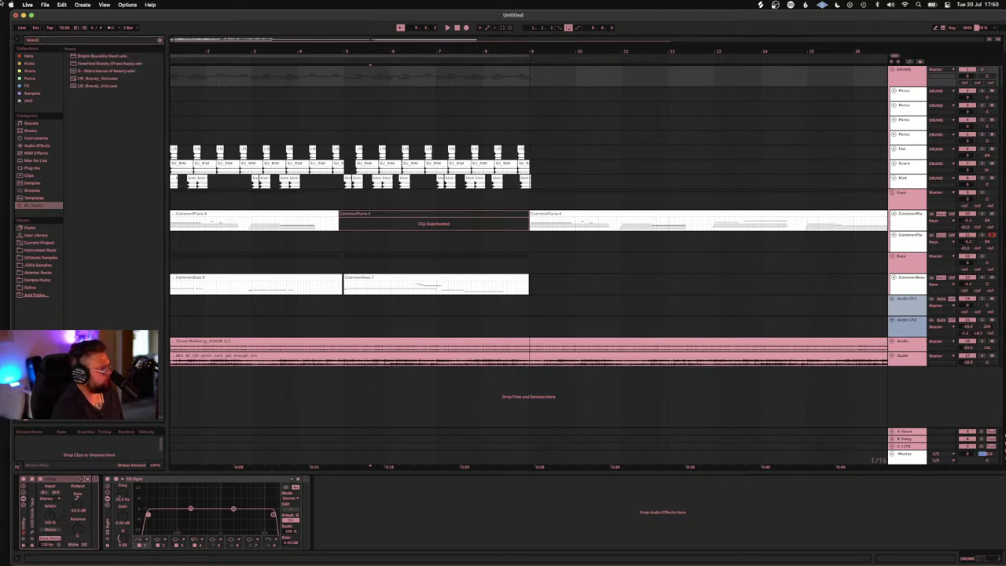
click(93, 70)
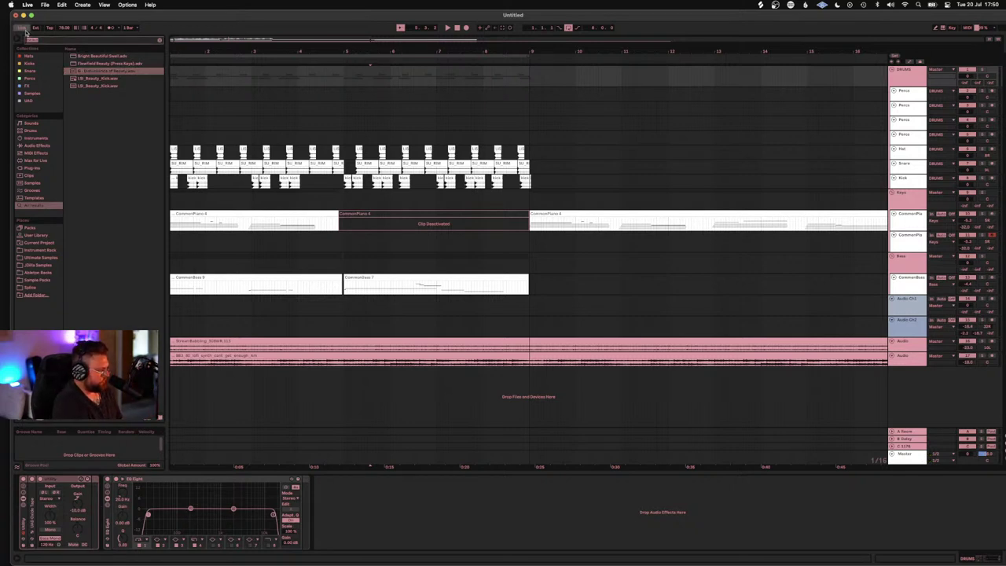
Step: Search the browser for "e pi", load the Beat E.Piano rack as a new track below the audio tracks, and close its Diva window
key(BackSpace)
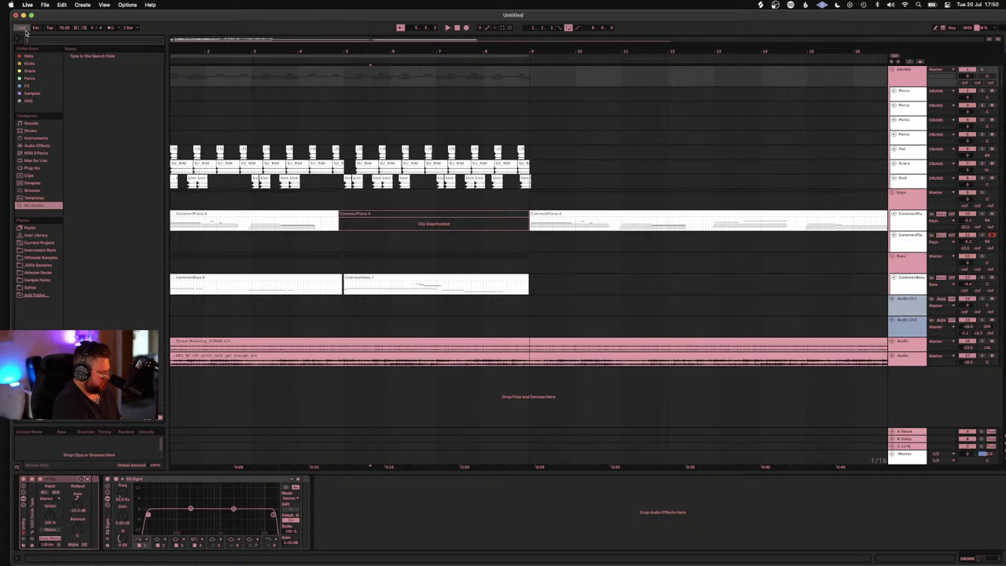
text(e pi)
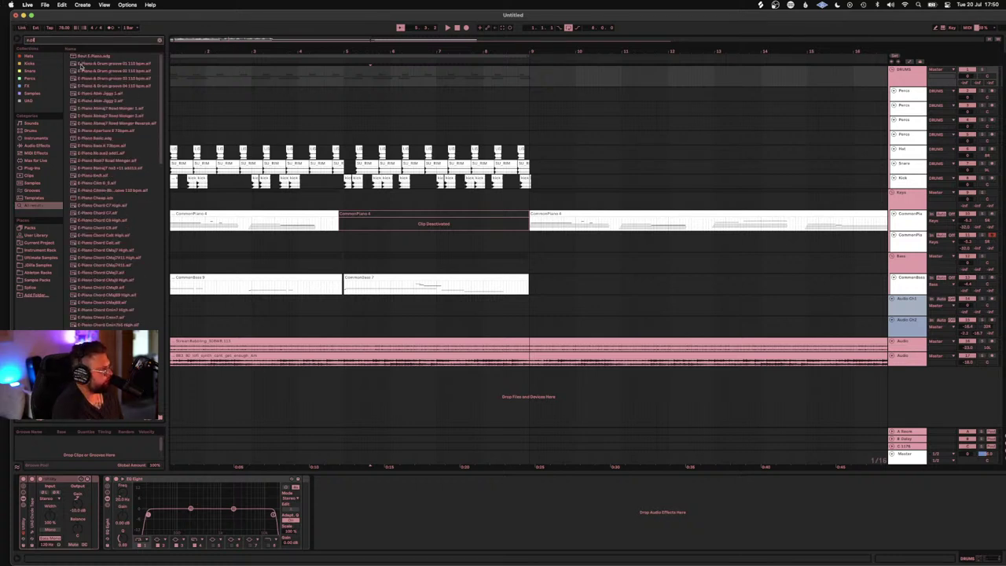
drag(81, 57, 880, 373)
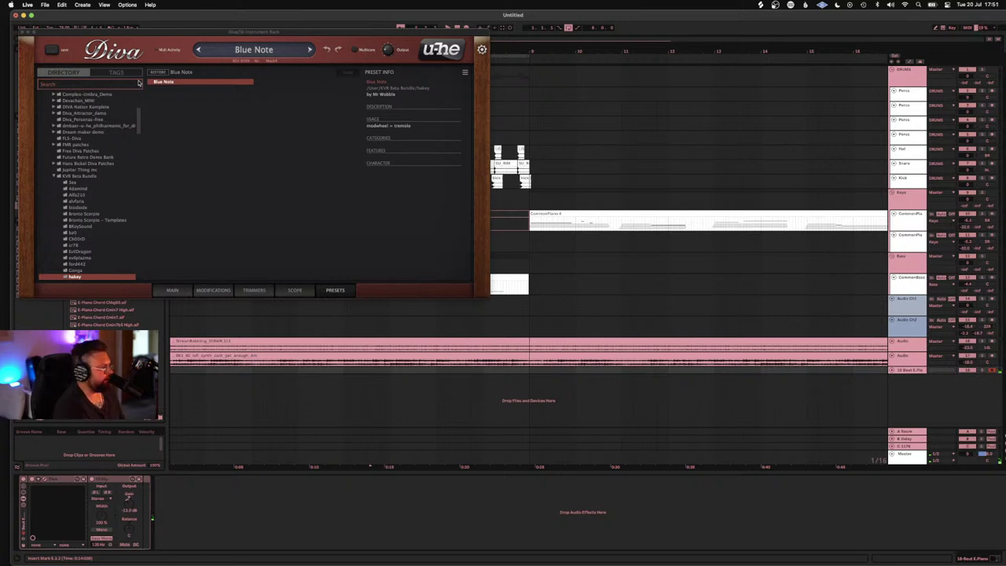
click(22, 33)
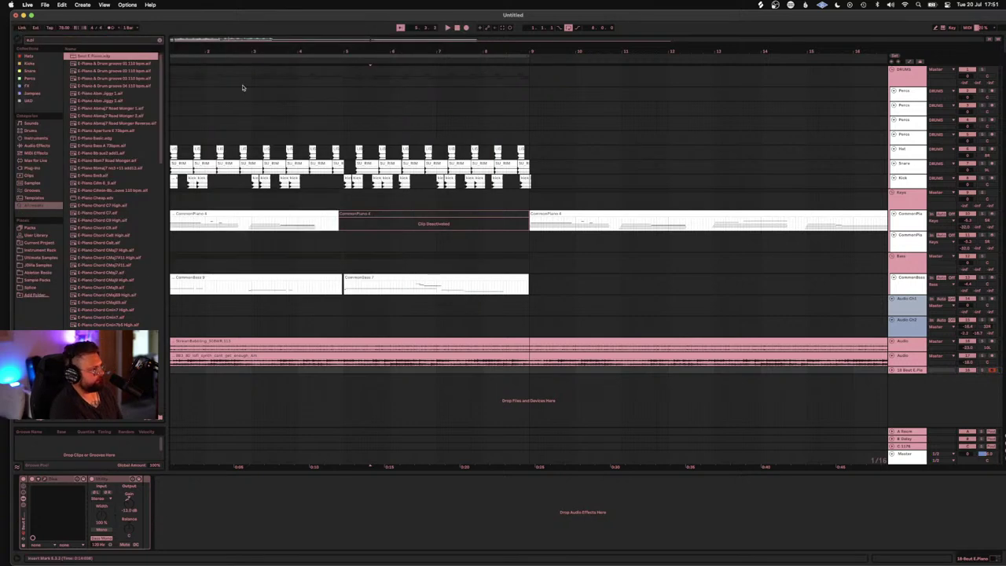
Step: Play an electric piano part over the beat, capture it as a four-bar MIDI clip on the Beat E.Piano track, and enlarge the track
key(space)
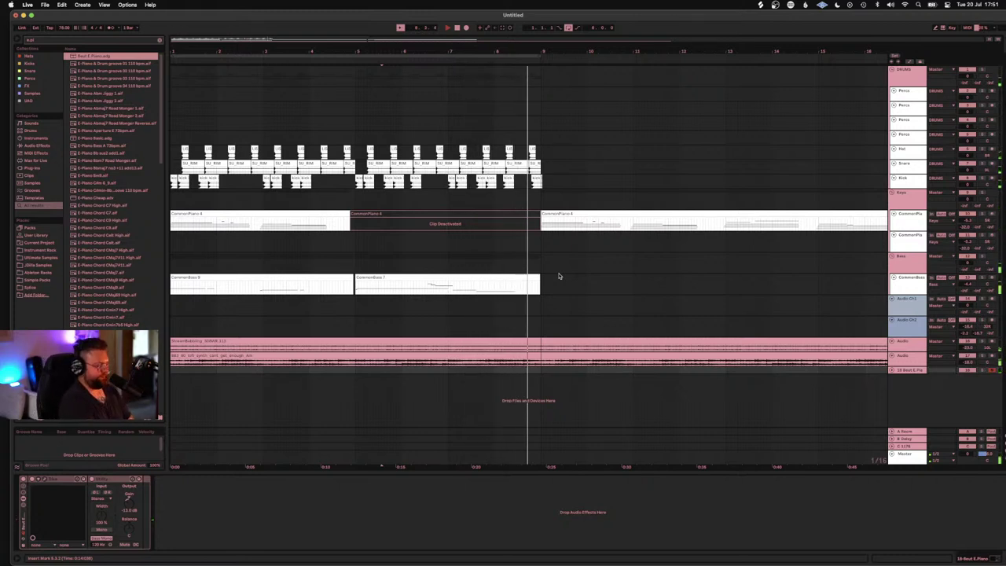
key(space)
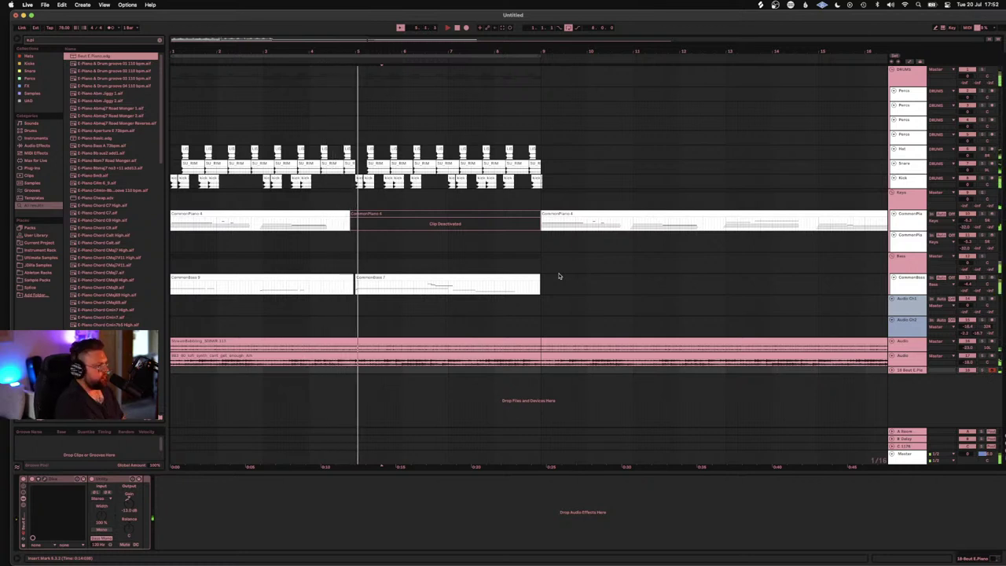
click(504, 26)
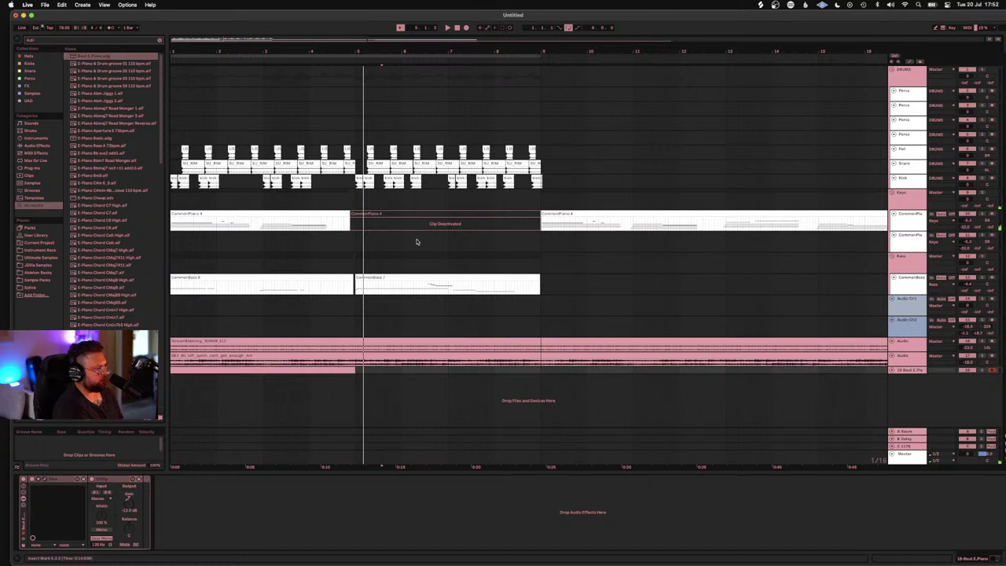
drag(903, 374, 906, 389)
Step: Play the captured electric piano clip with the beat, lowering its track volume to about -3.2 dB and panning it slightly left
key(space)
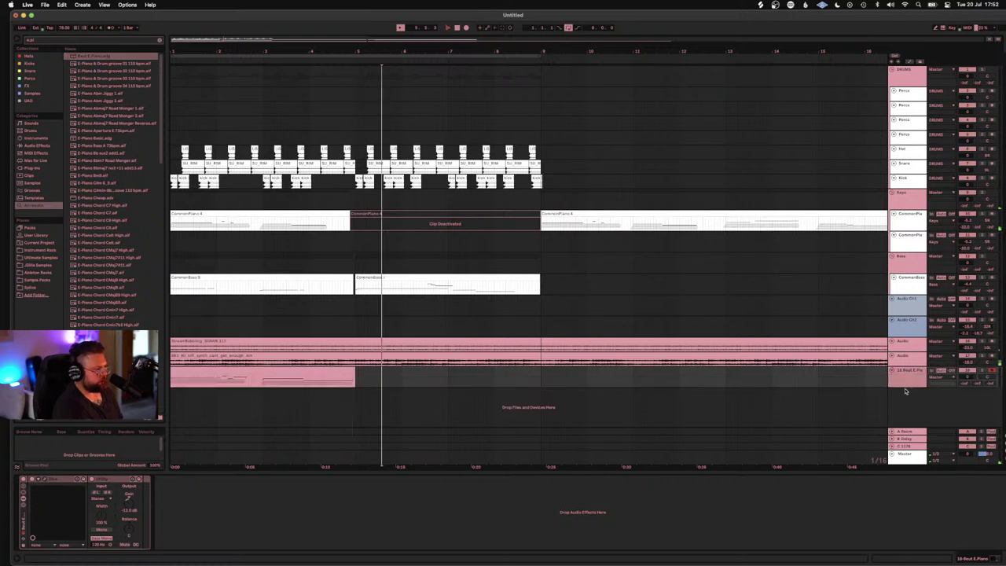
click(194, 368)
key(space)
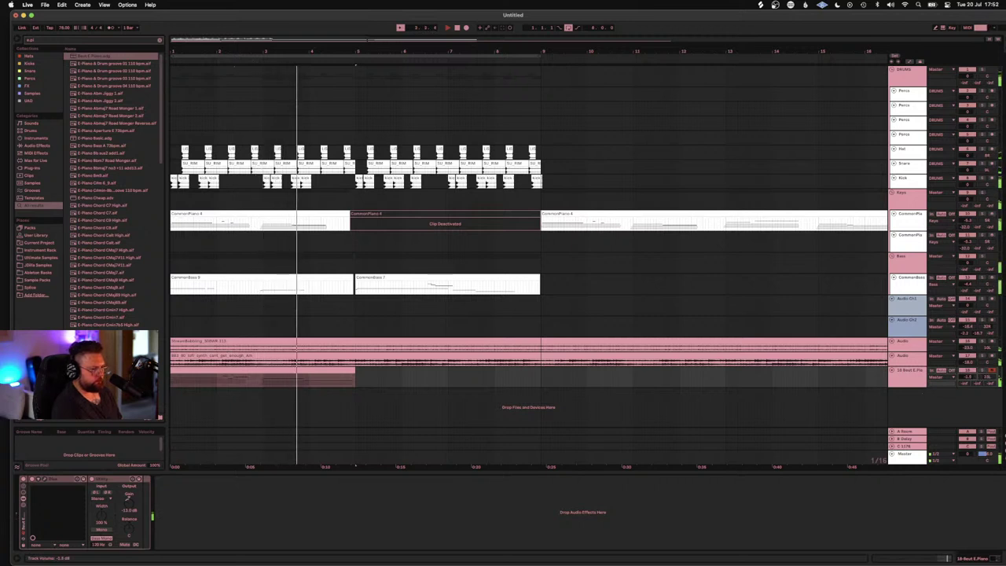
Step: Delete the Audio Ch2 and Audio Ch1 tracks
click(902, 320)
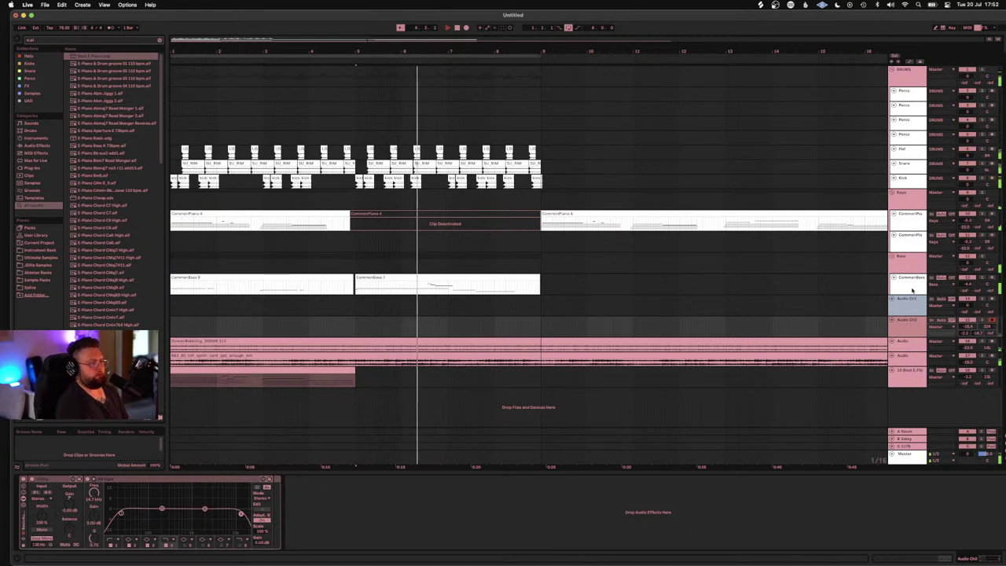
key(Delete)
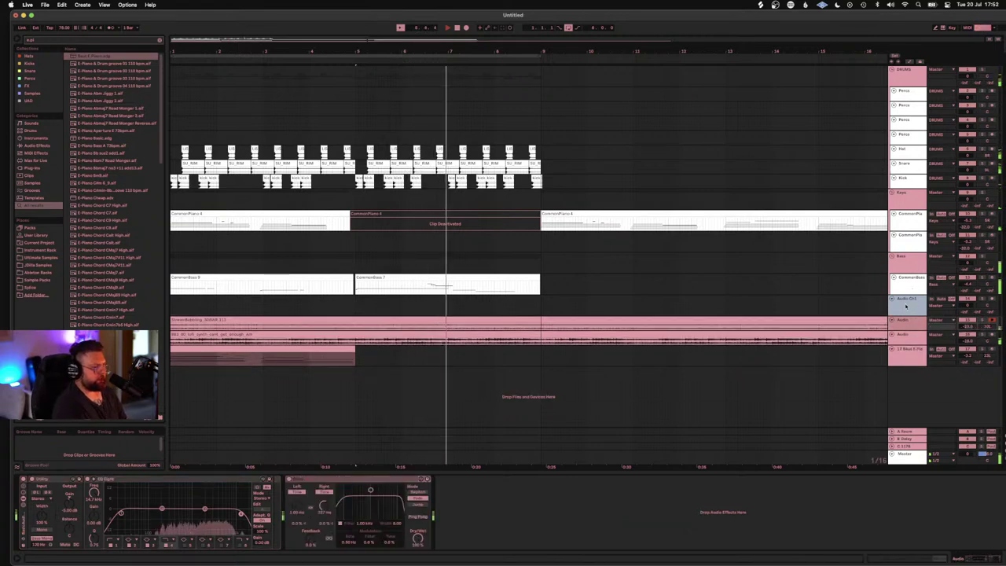
click(905, 306)
key(Delete)
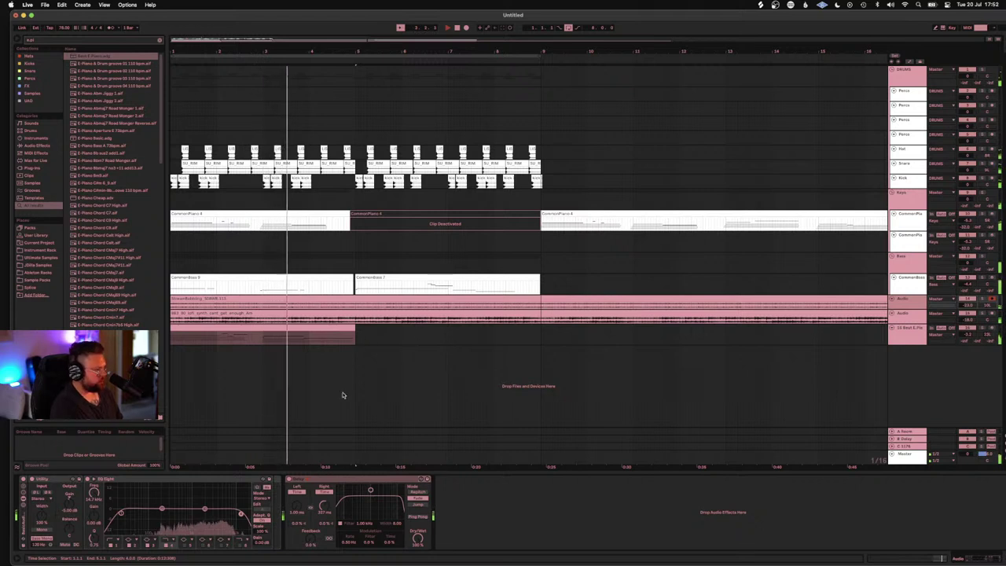
Step: Freeze the CommonBass track and the Beat E.Piano track
click(361, 334)
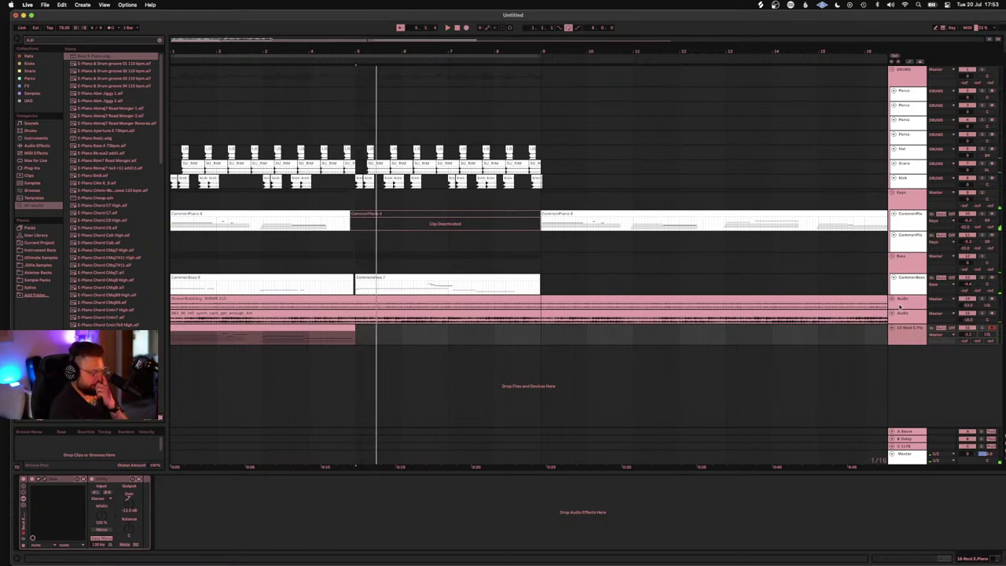
click(905, 280)
right_click(903, 281)
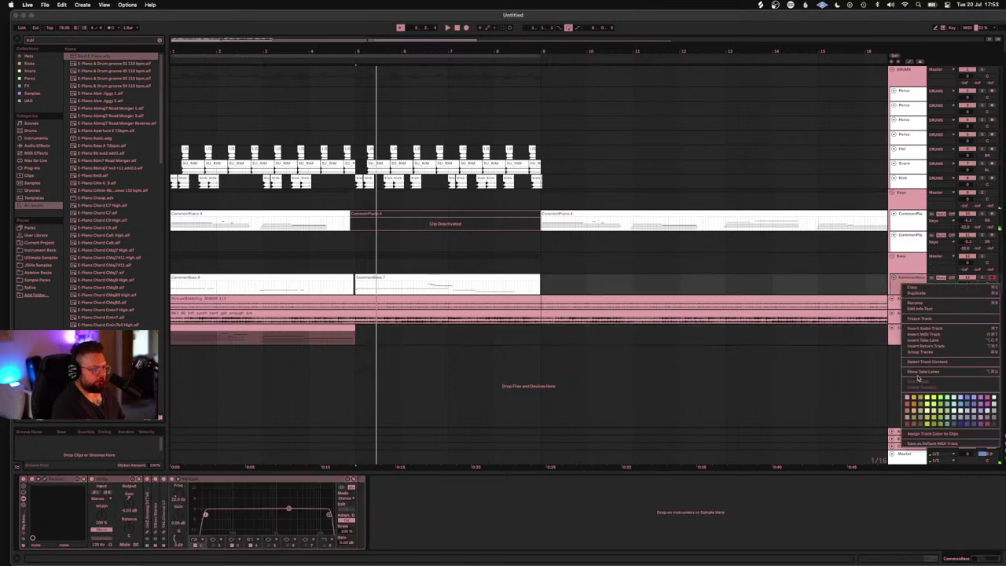
click(919, 317)
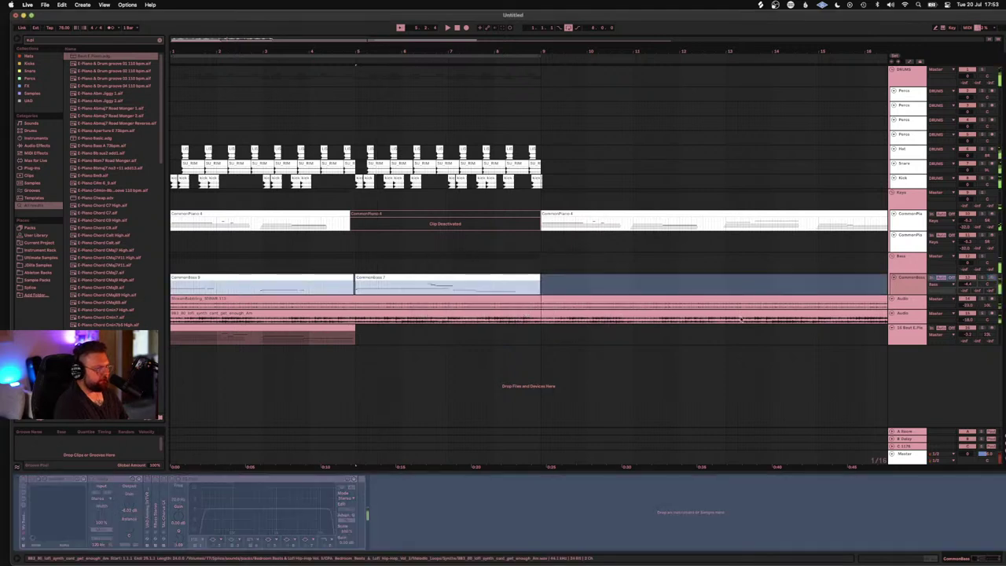
right_click(903, 337)
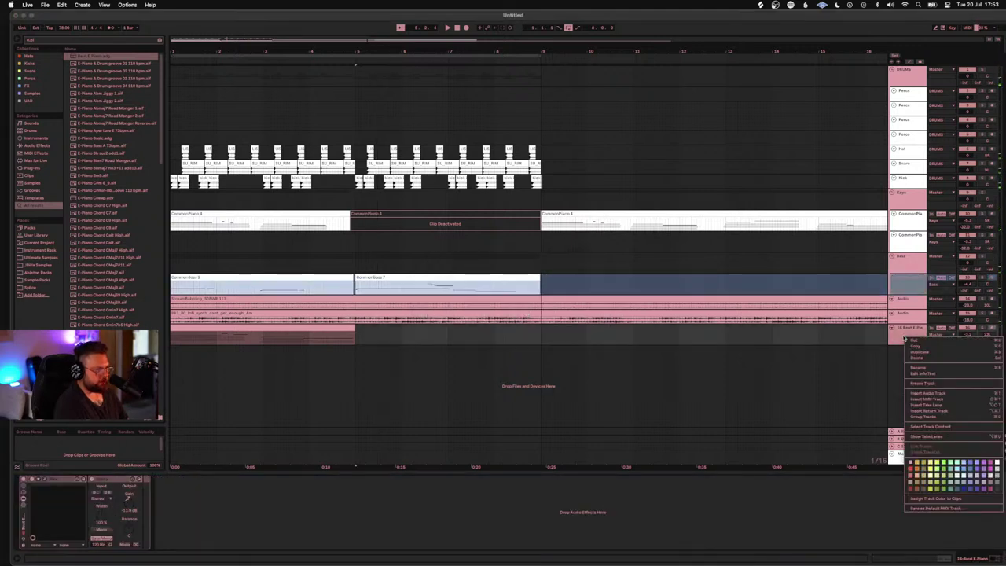
click(935, 385)
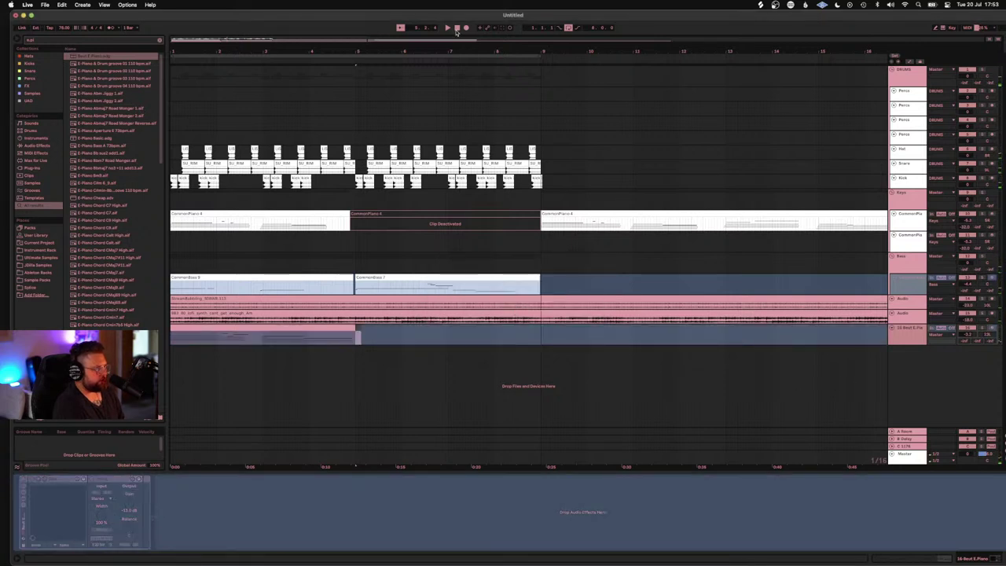
Step: Duplicate the Beat E.Piano clip into bars 5 to 8 and view the copy's notes while the beat plays
key(space)
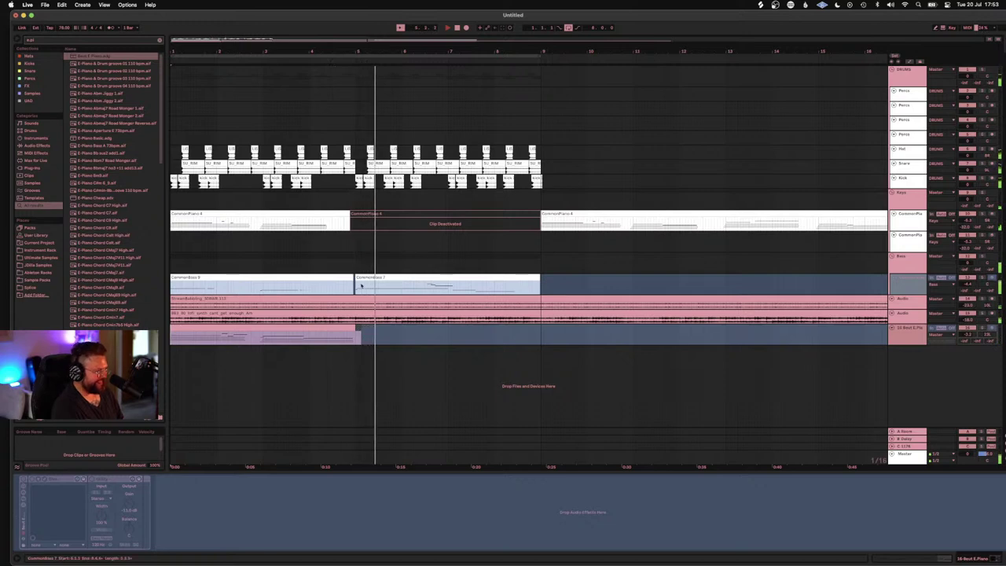
click(317, 331)
key(super+d)
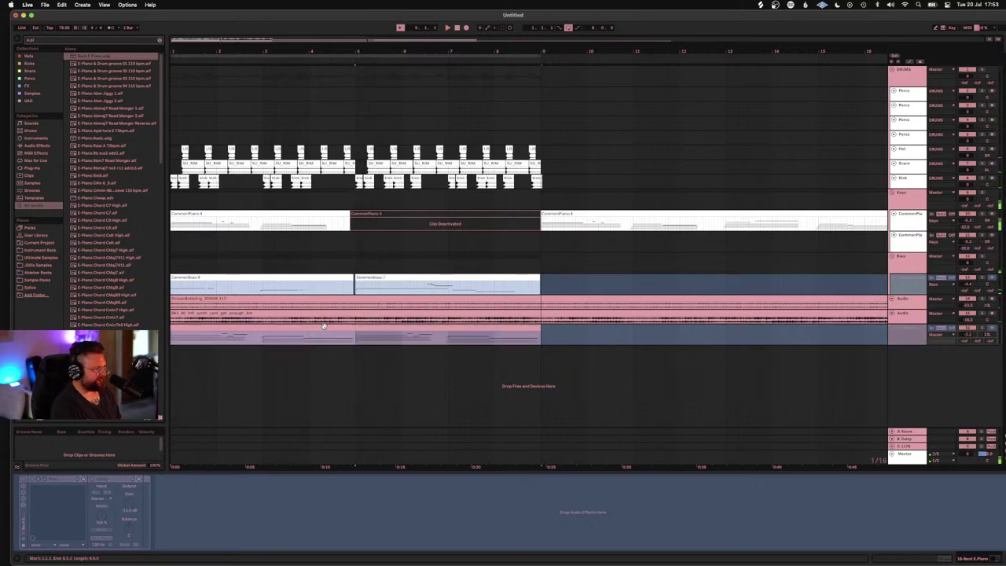
double_click(424, 329)
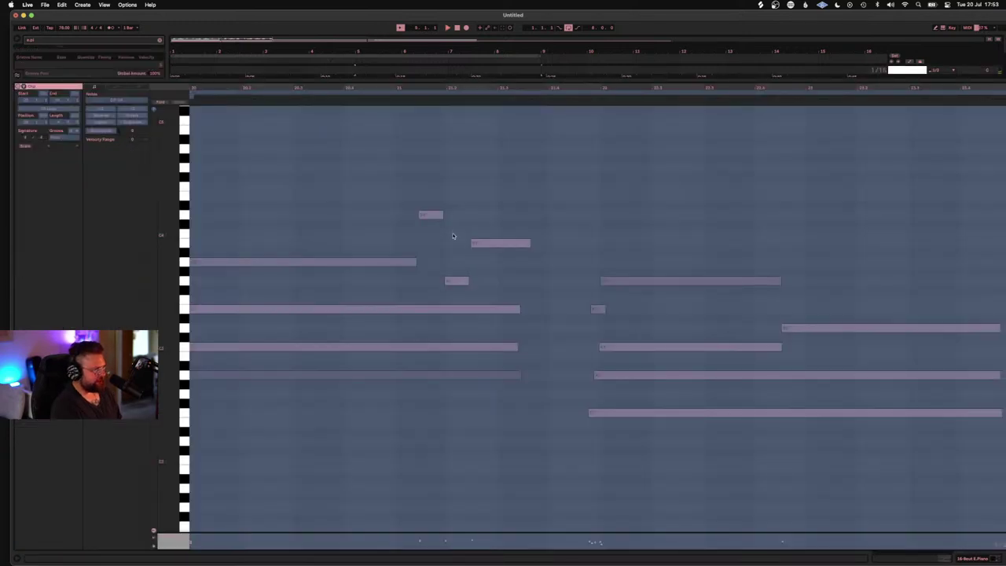
key(shift+Tab)
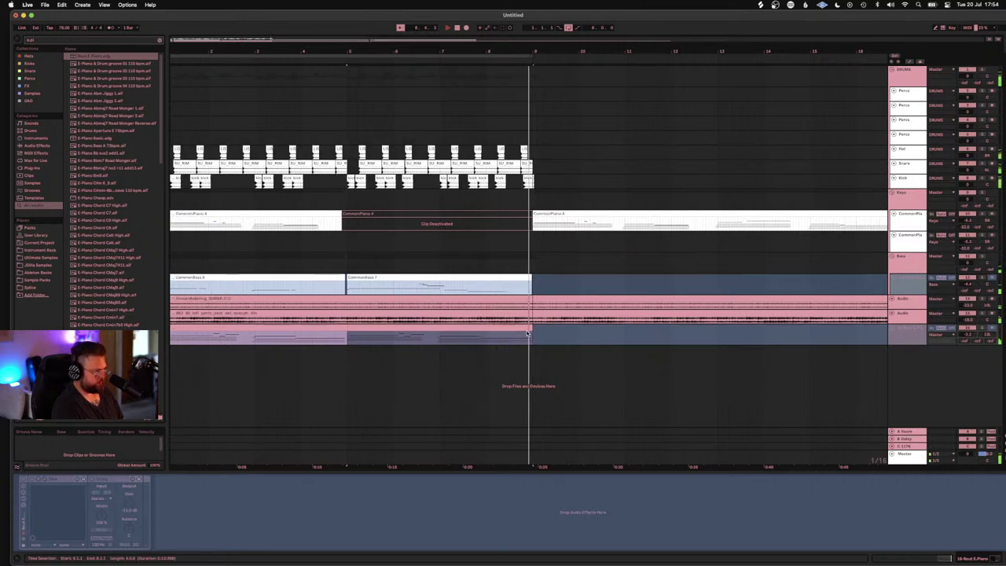
Step: Search the browser for flute sounds, preview several, and load the Analog Flute Lead preset onto a new track
click(160, 40)
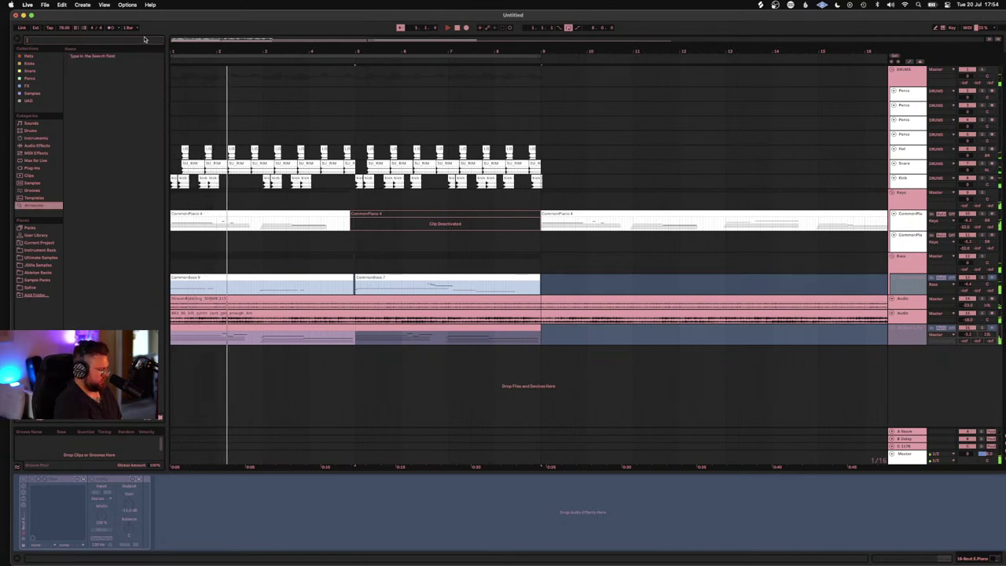
text(flute)
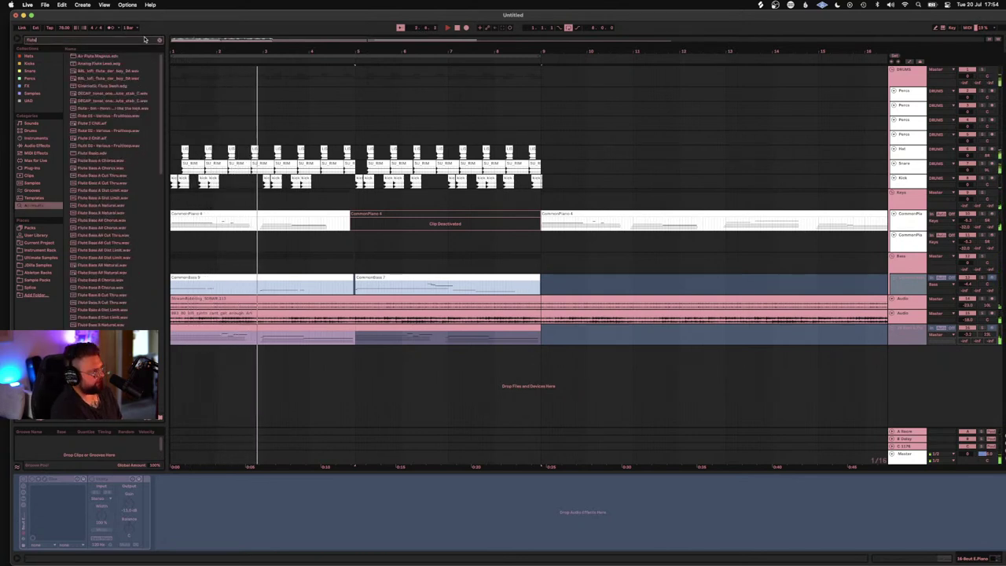
click(99, 138)
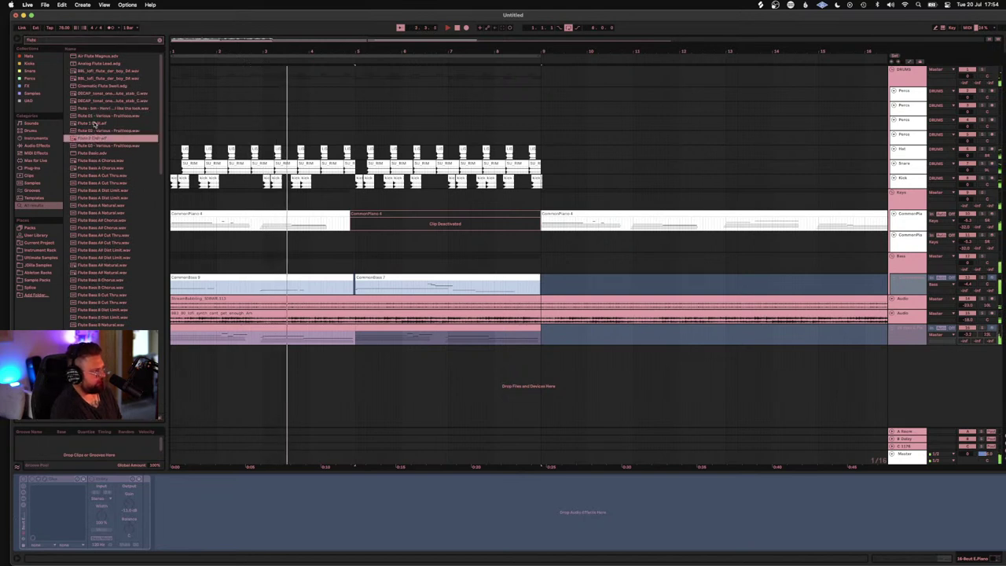
click(95, 124)
click(88, 58)
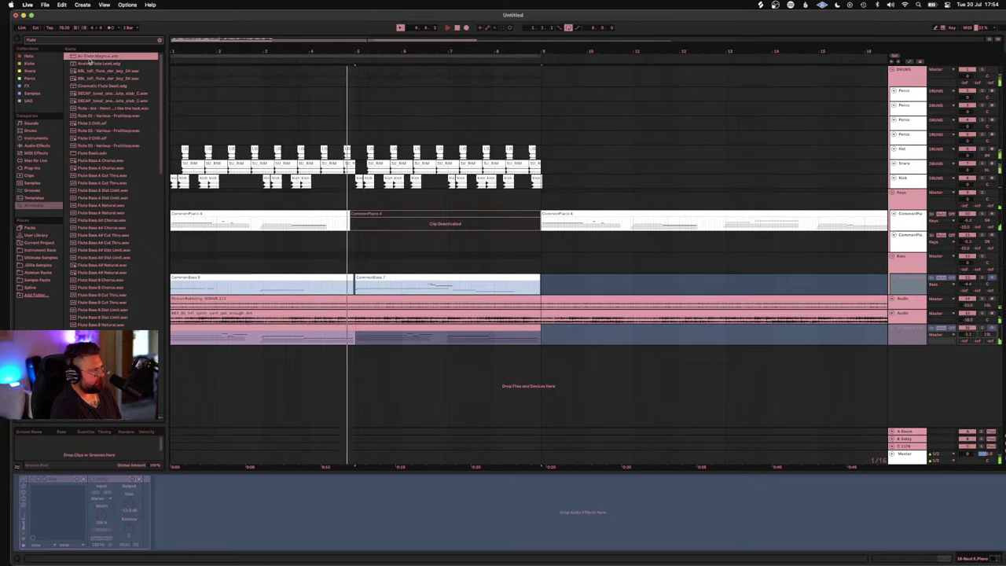
click(98, 63)
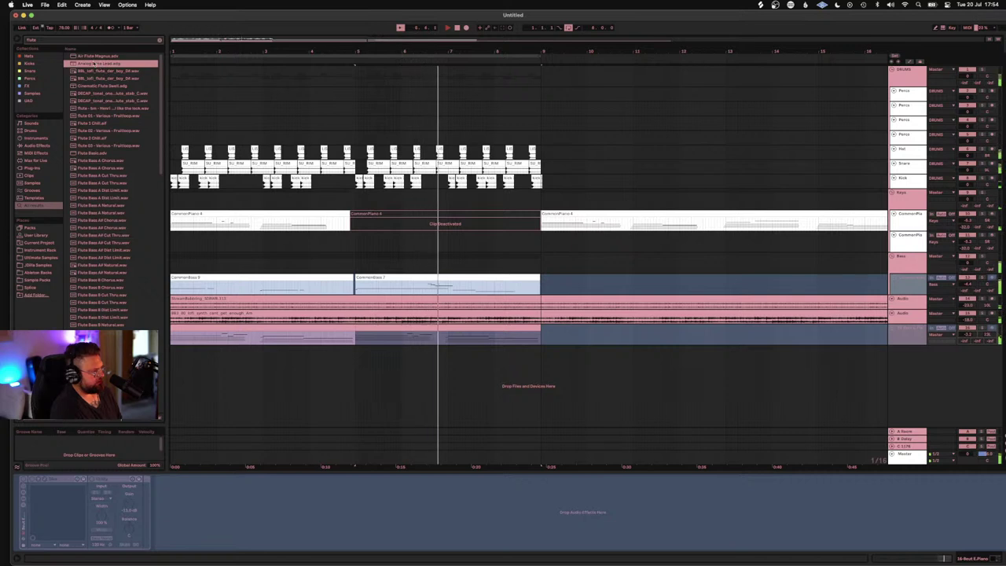
drag(95, 63, 938, 366)
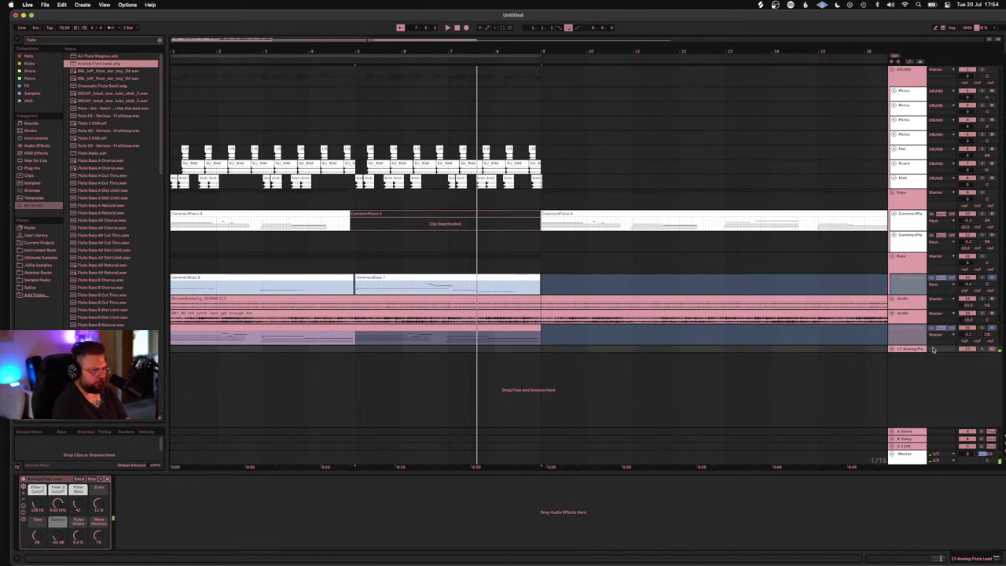
Step: Record a flute melody over the beat in bars 5 to 8 and lower its track volume to about -20 dB
drag(920, 351, 921, 365)
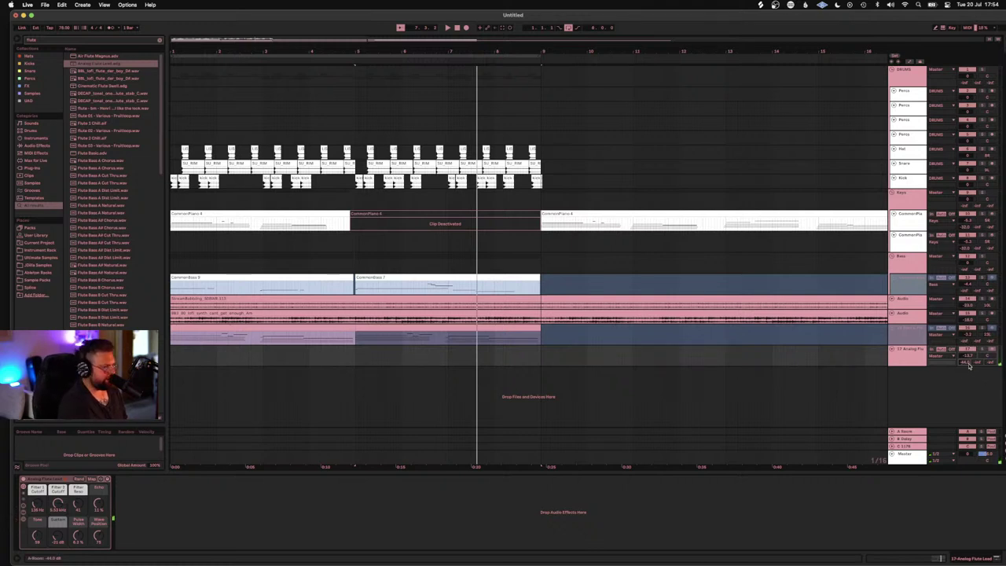
key(space)
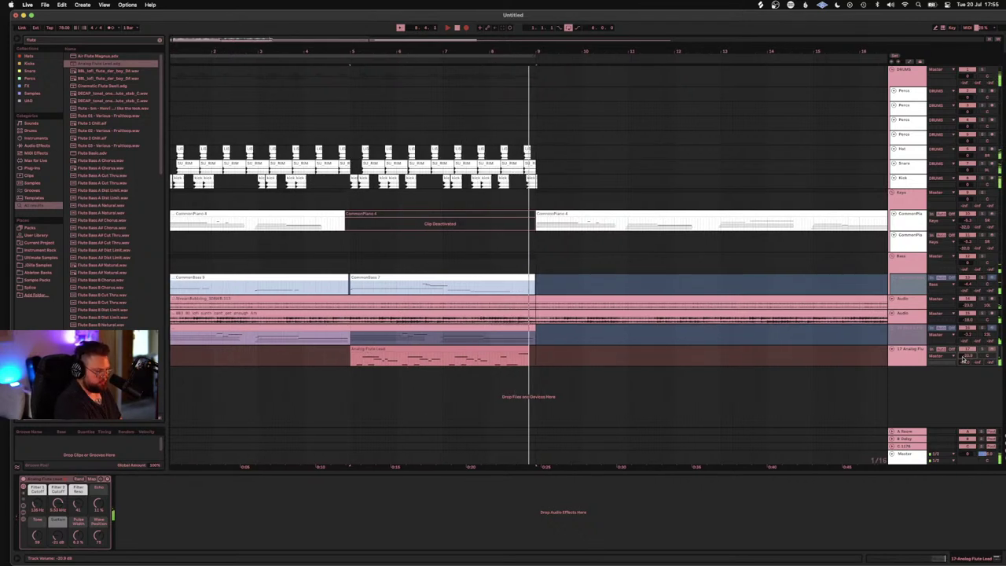
key(space)
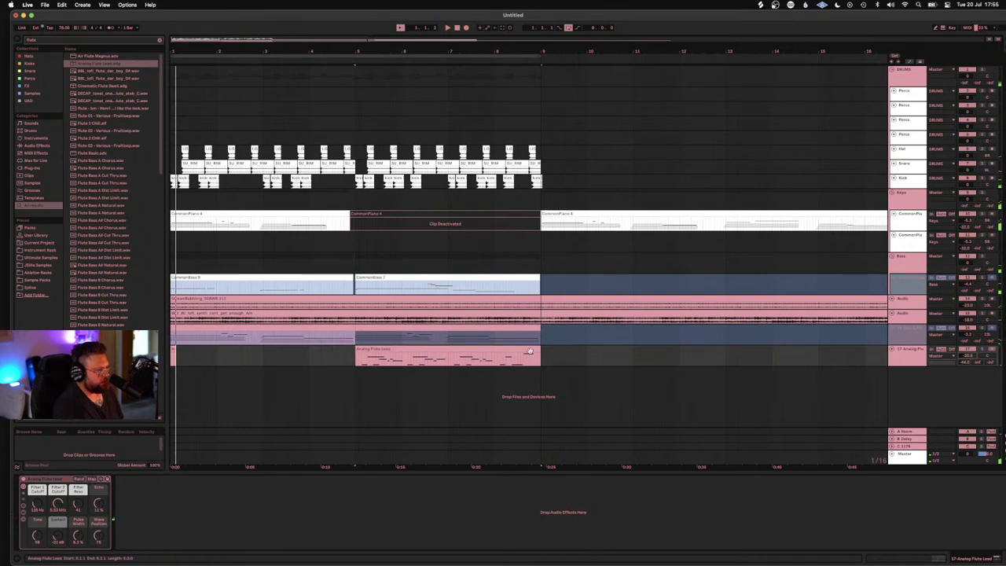
Step: Move the flute clip's last note to beat 4.4 and raise the velocity of all notes to 127
double_click(530, 351)
drag(953, 248, 953, 266)
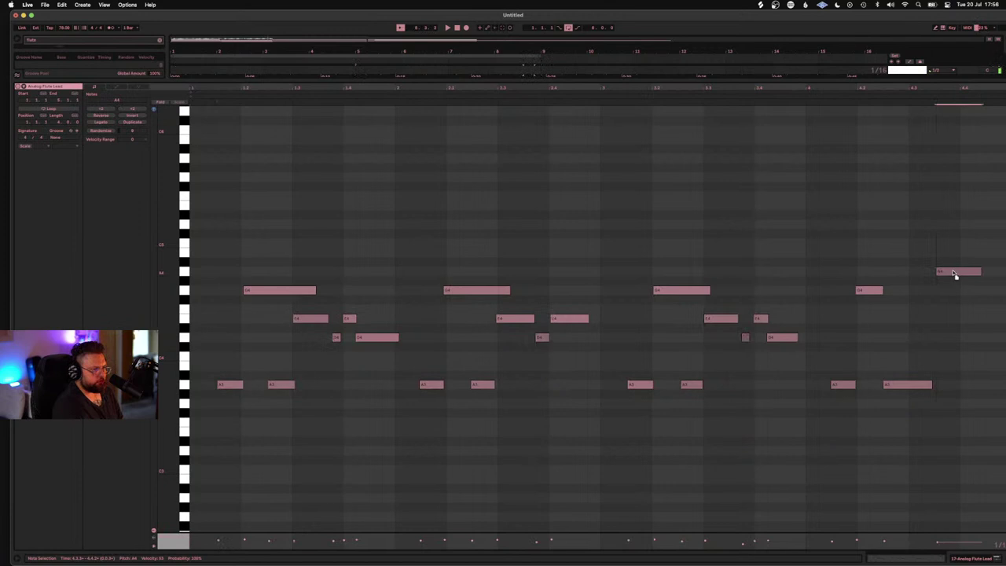
key(space)
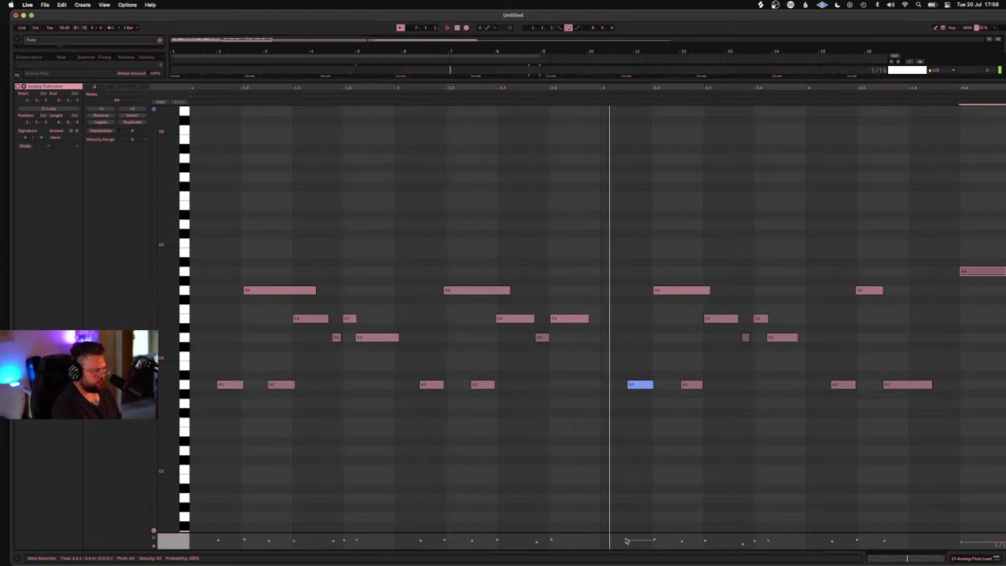
key(space)
key(super+a)
drag(587, 542, 587, 503)
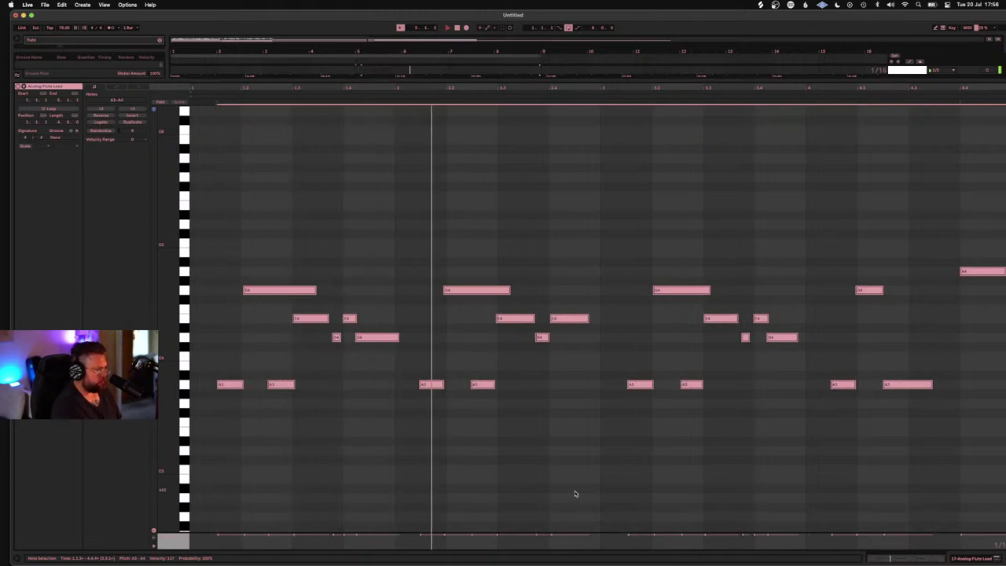
key(space)
key(shift+Tab)
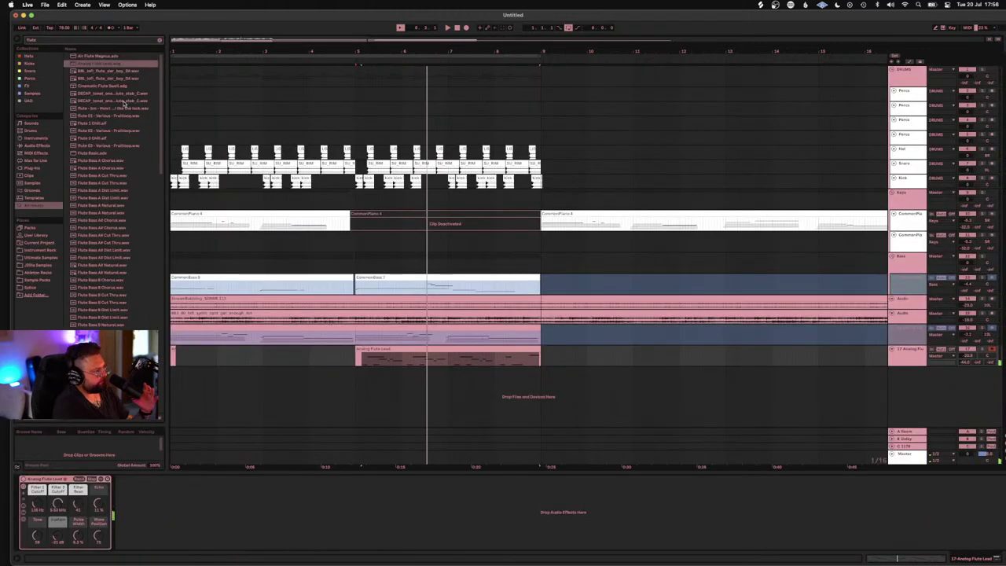
Step: Preview the Cinematic Flute Swell preset and neighbouring flute sounds, and play the beat briefly
click(117, 86)
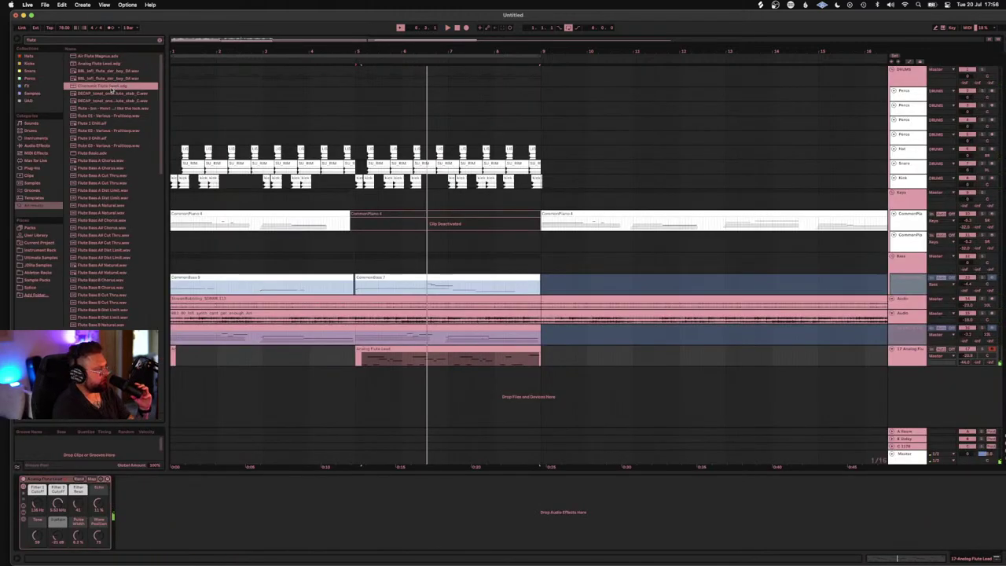
click(110, 93)
click(109, 88)
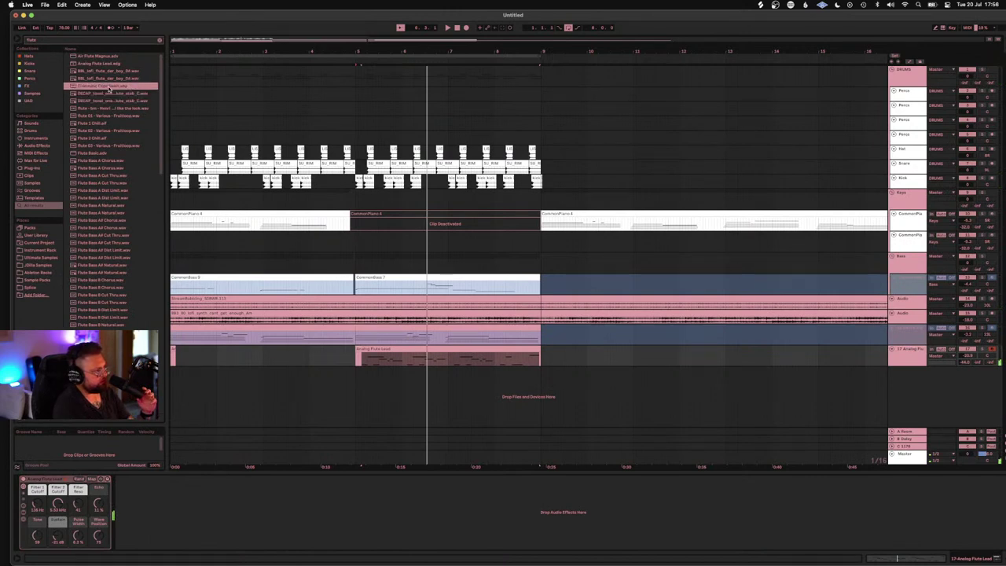
key(space)
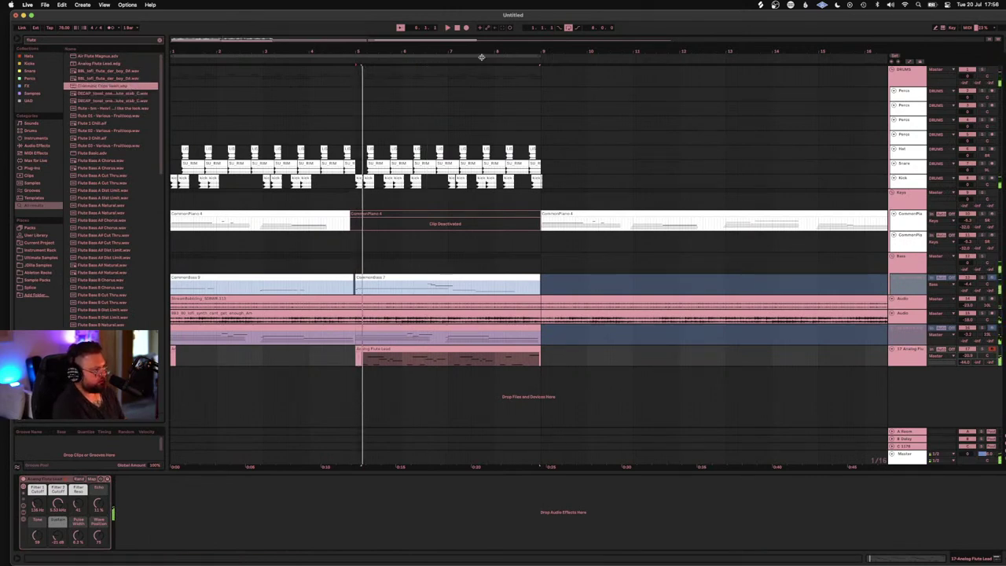
click(455, 28)
Step: Search for diva presets, replace the flute track's instrument with Brass Echo Lead, and play the melody clip
click(901, 354)
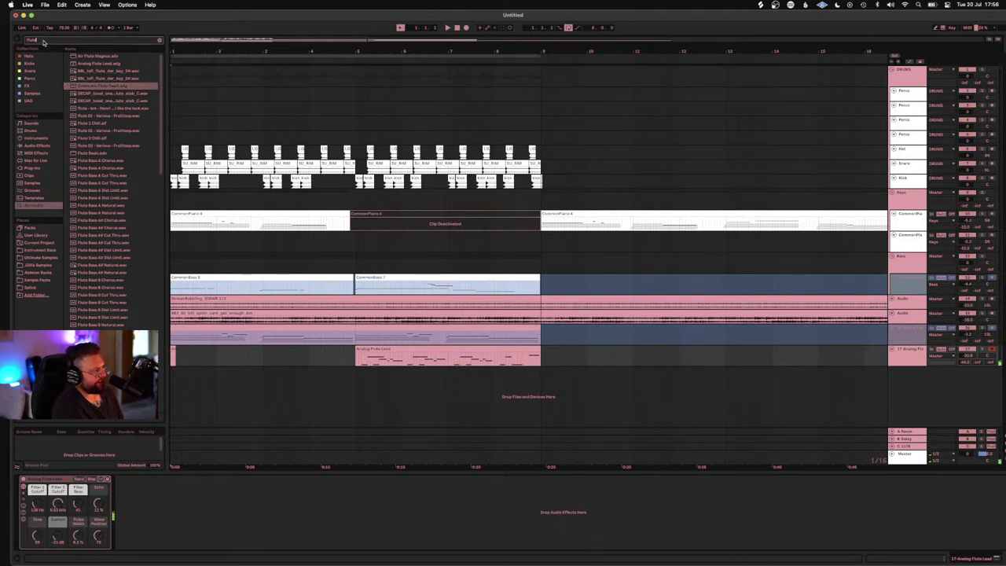
text(diva)
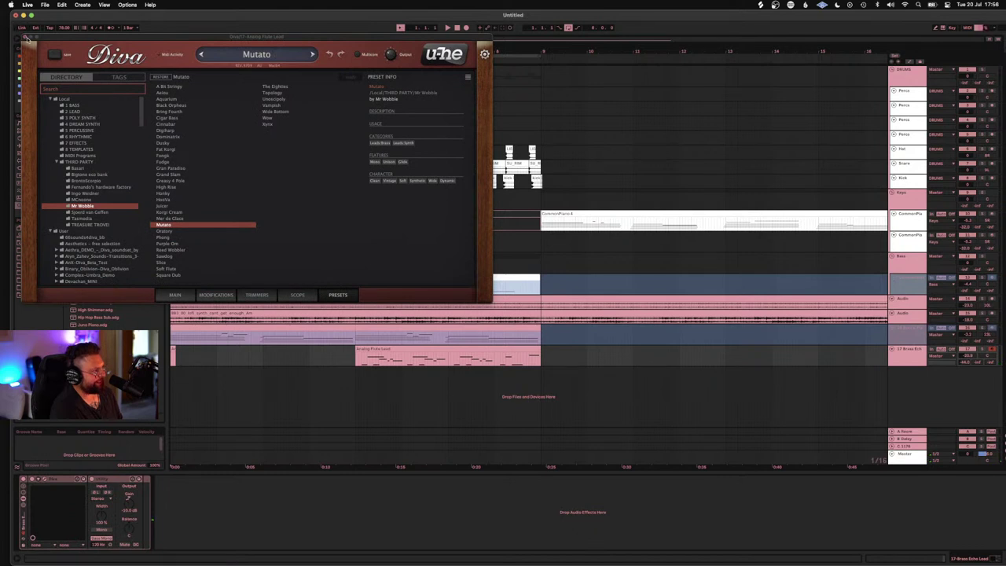
click(26, 38)
click(398, 348)
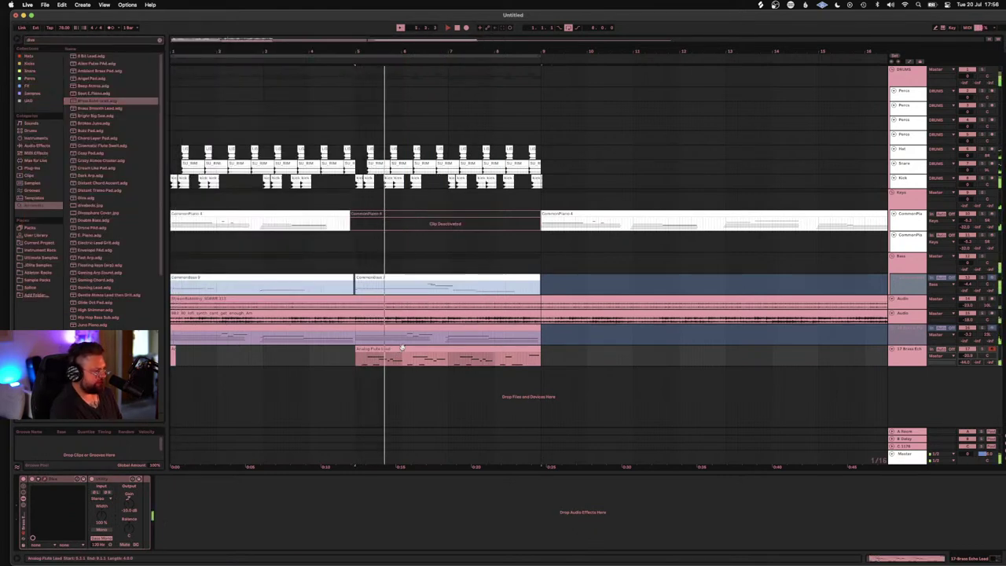
click(898, 362)
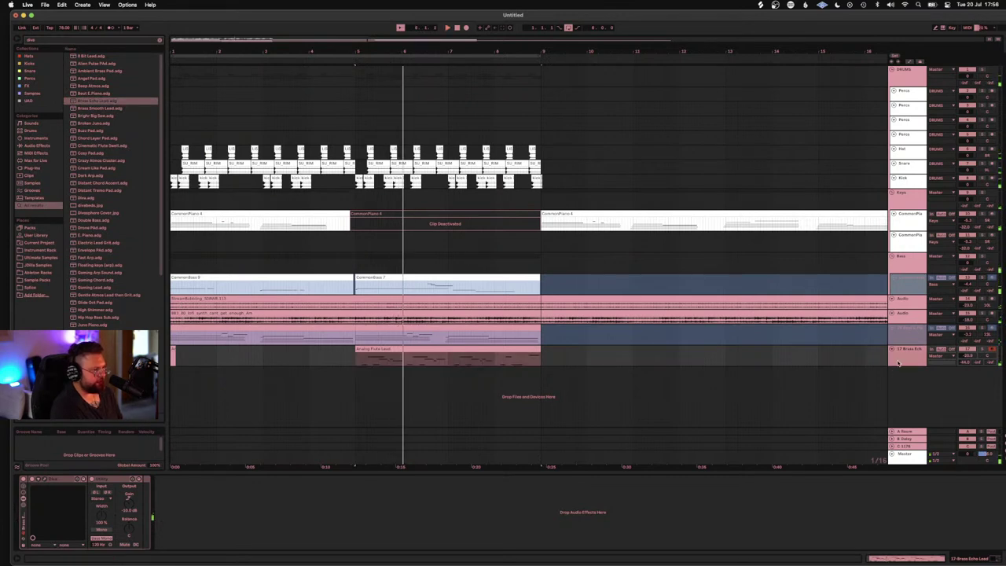
Step: Layer a copy of all the melody clip's notes one octave higher and play the result
double_click(393, 351)
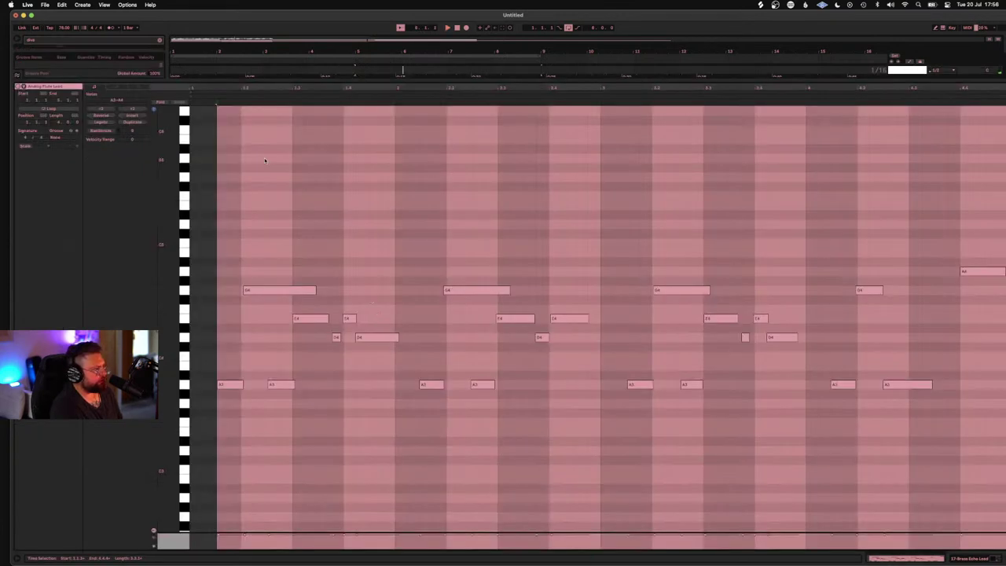
click(433, 306)
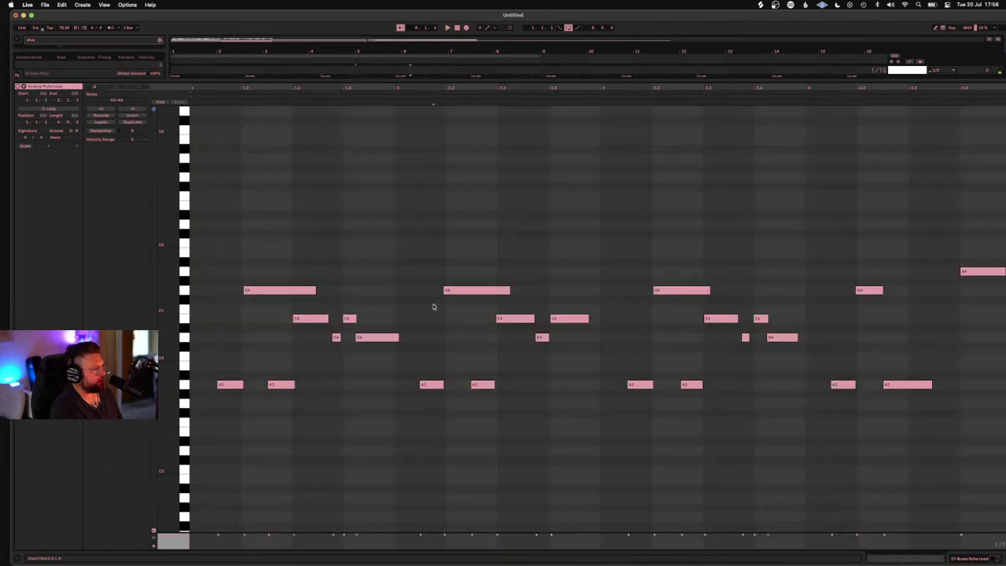
click(533, 370)
key(super+a)
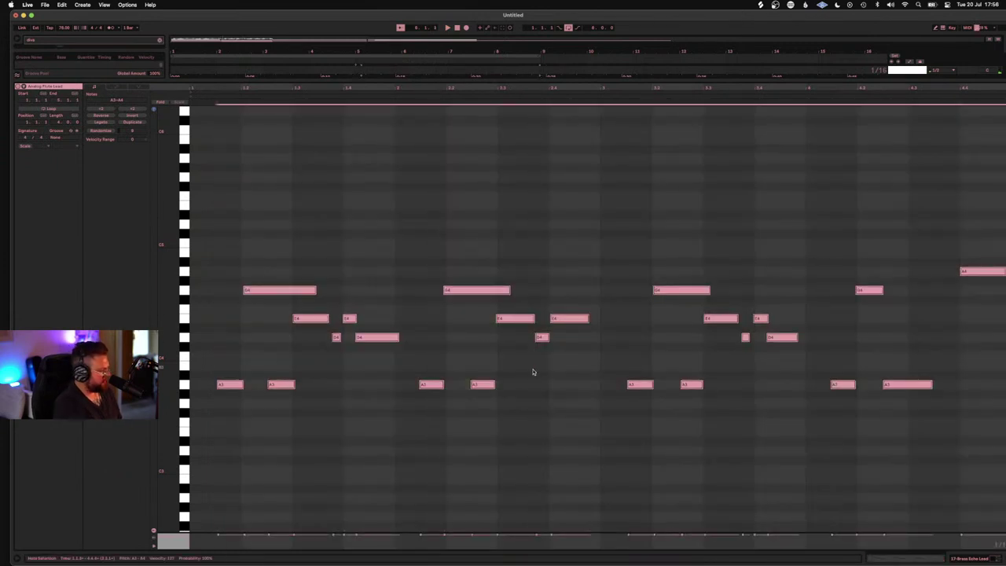
key(shift+Up)
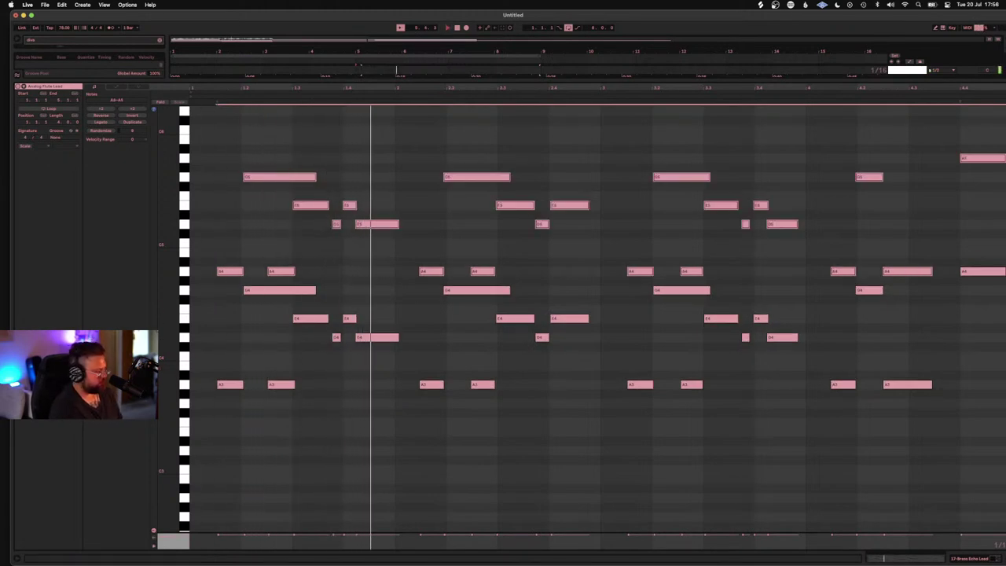
key(space)
key(shift+Tab)
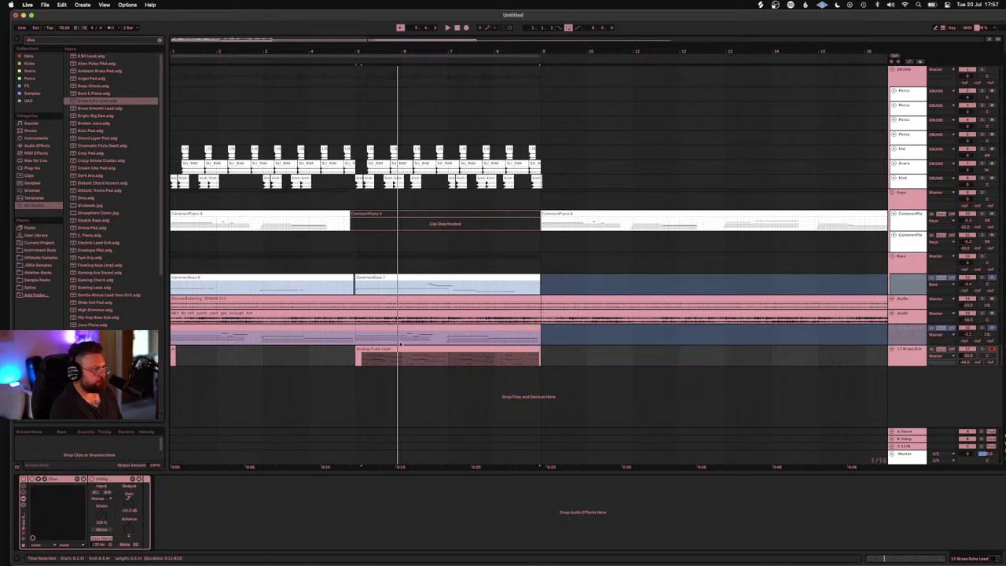
Step: Move the melody clip onto the first CommonPiano track over the deactivated clip and lower that track's volume to about -14 dB
mouse_move(397, 348)
mouse_down()
mouse_move(383, 236)
mouse_move(406, 243)
mouse_move(393, 242)
mouse_move(403, 237)
mouse_move(407, 358)
mouse_up()
key(space)
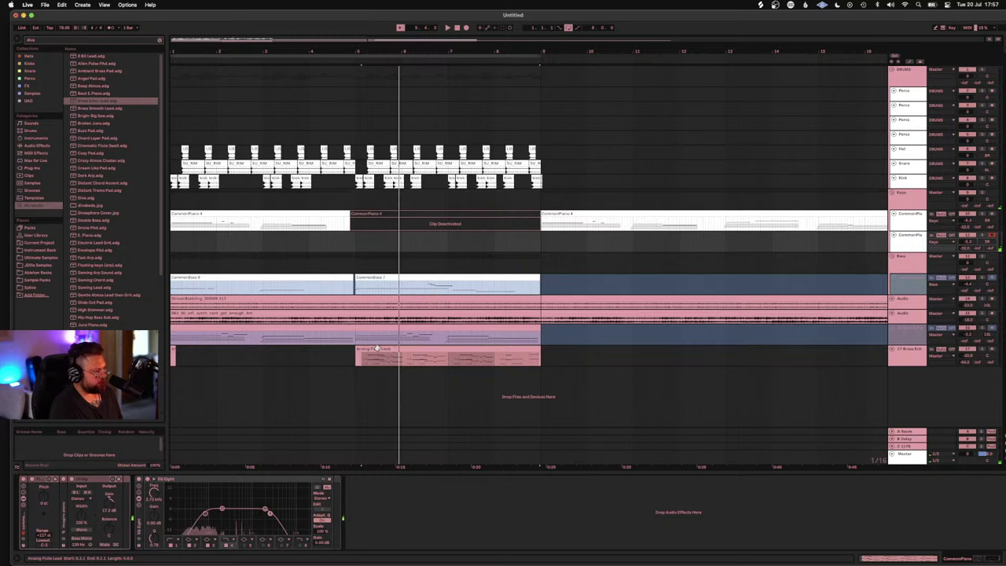
key(space)
click(376, 229)
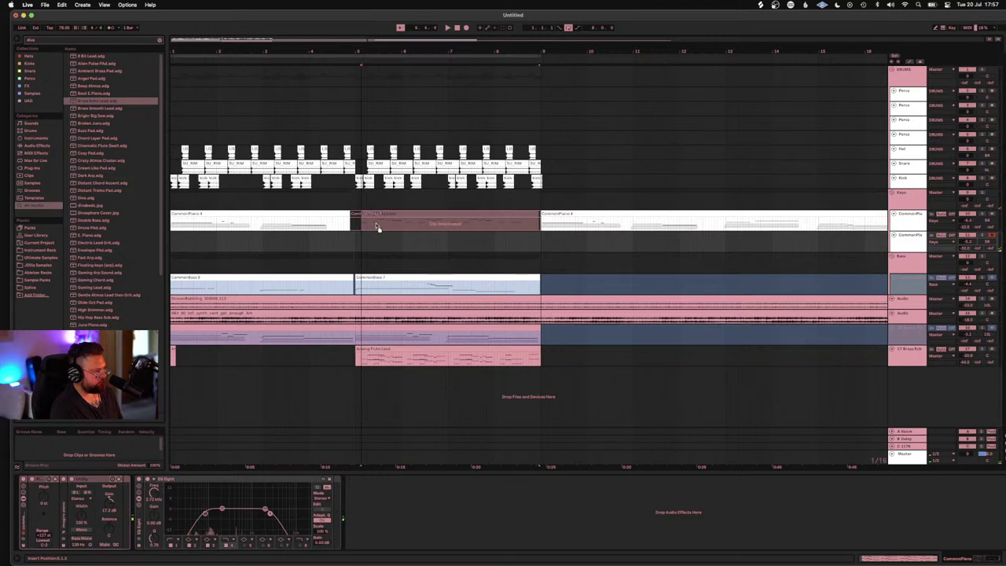
drag(377, 227, 377, 228)
key(space)
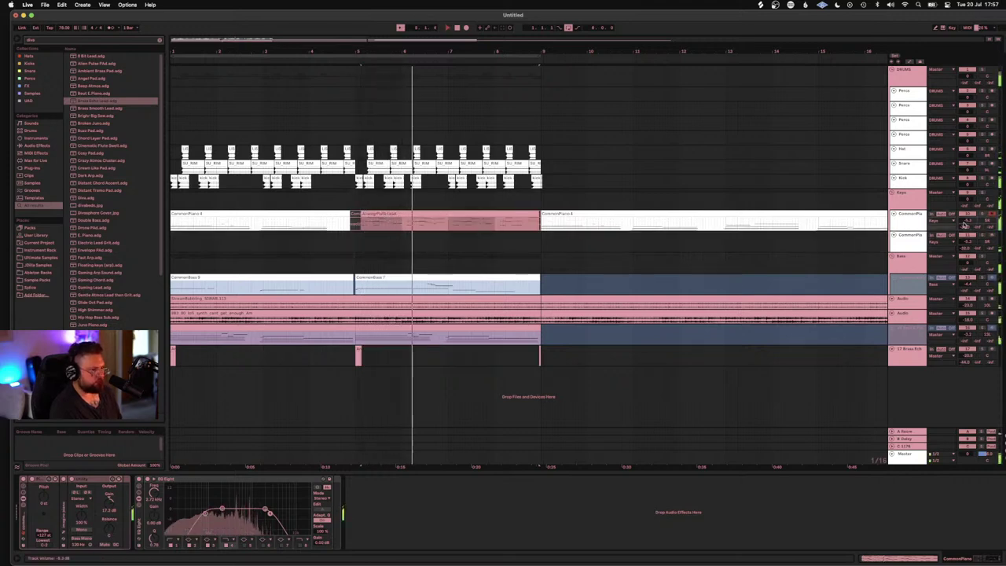
drag(968, 222, 974, 221)
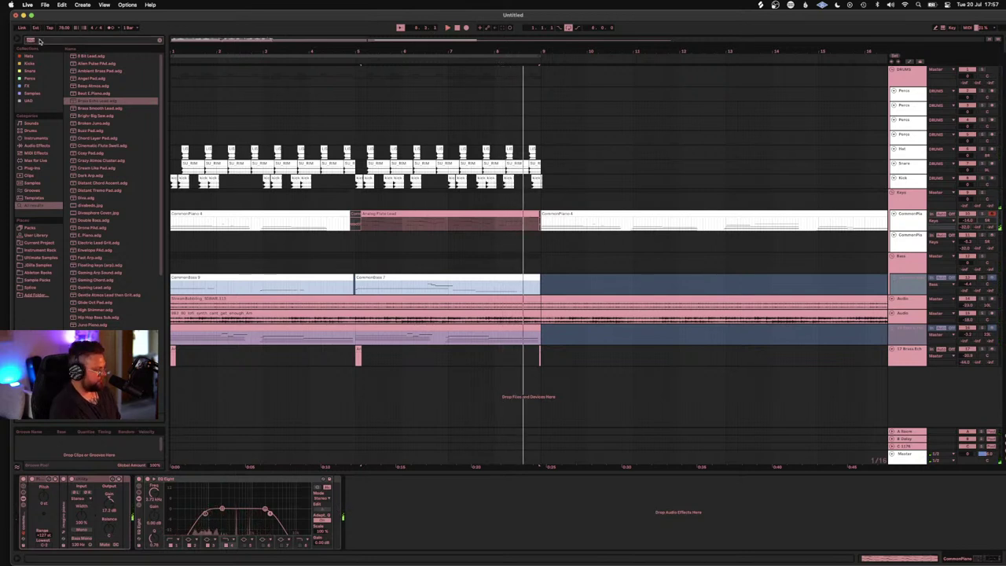
Step: Search the browser for guitar sounds and look through the Acoustic Guitar presets
text(guitar)
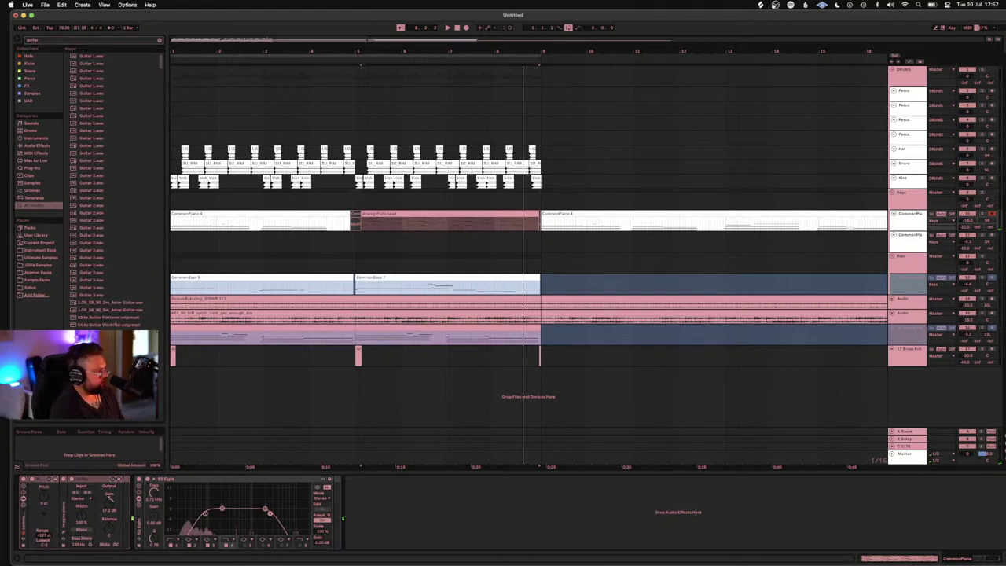
scroll(114, 189, down, 15)
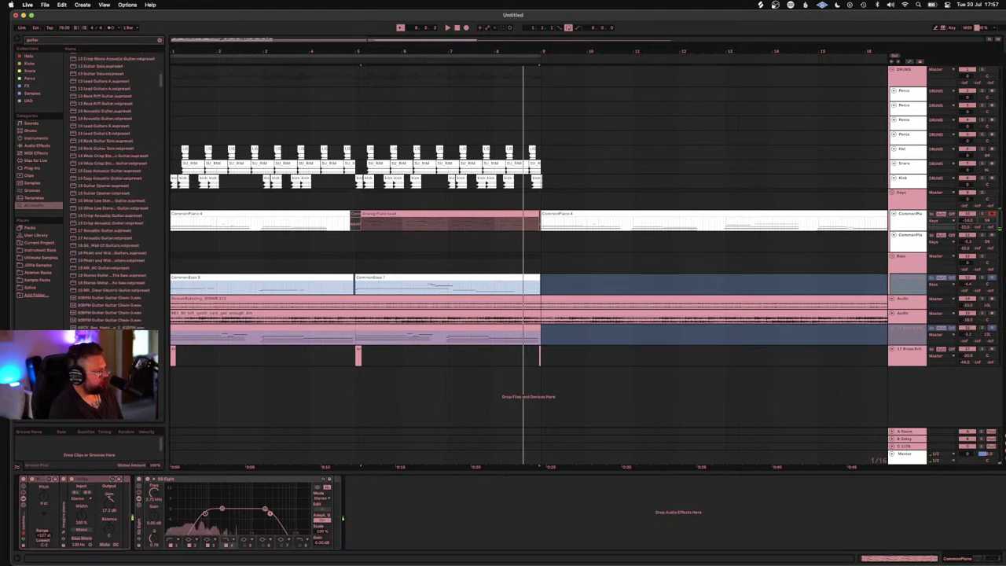
scroll(110, 188, up, 10)
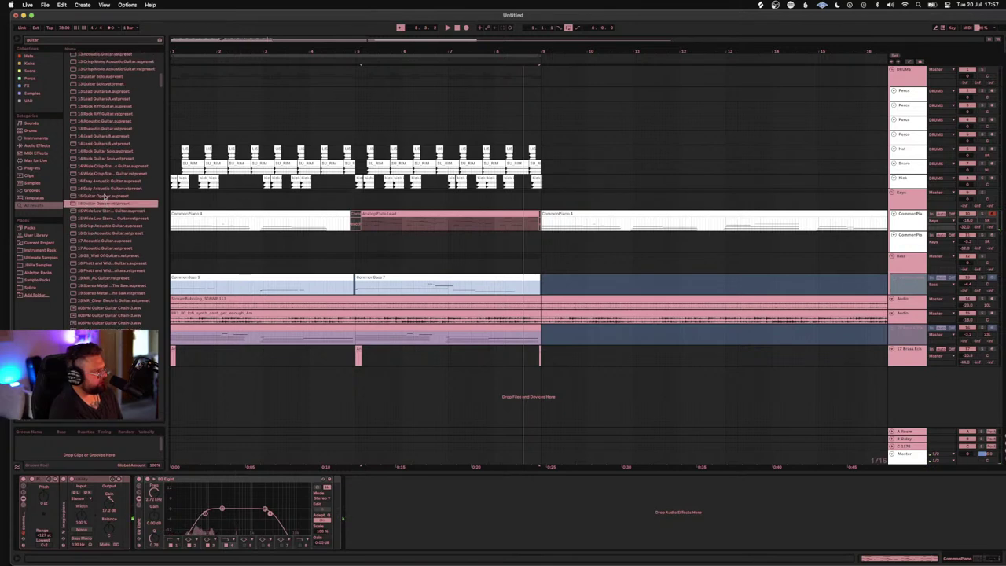
click(110, 146)
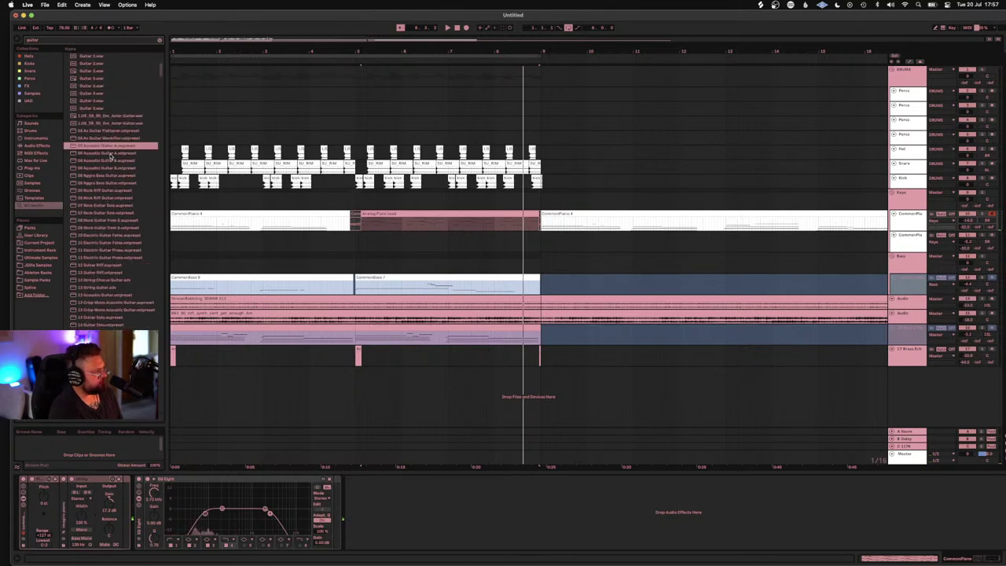
click(105, 155)
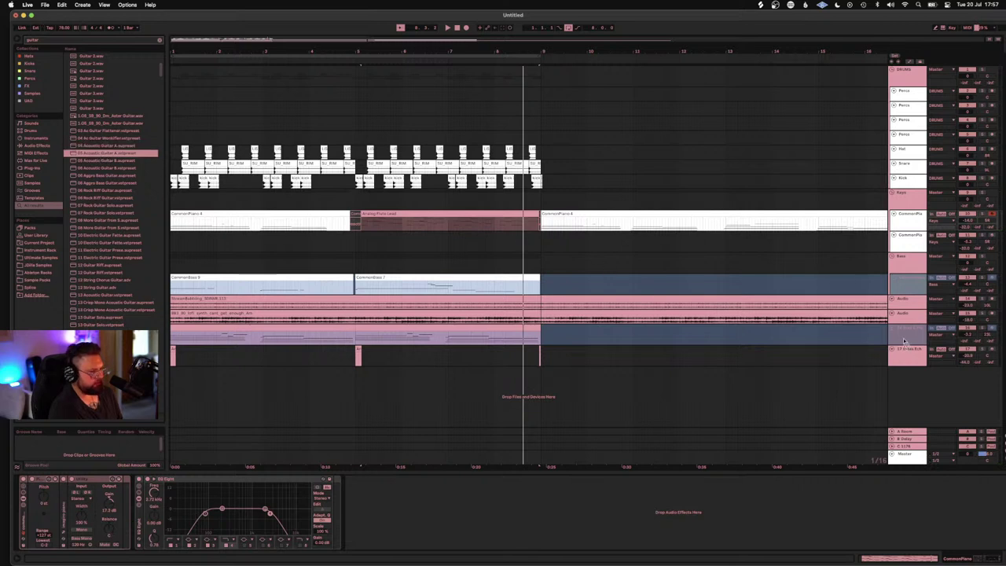
Step: Select the second CommonPiano track and add a bx_console SSL channel strip to it
click(908, 250)
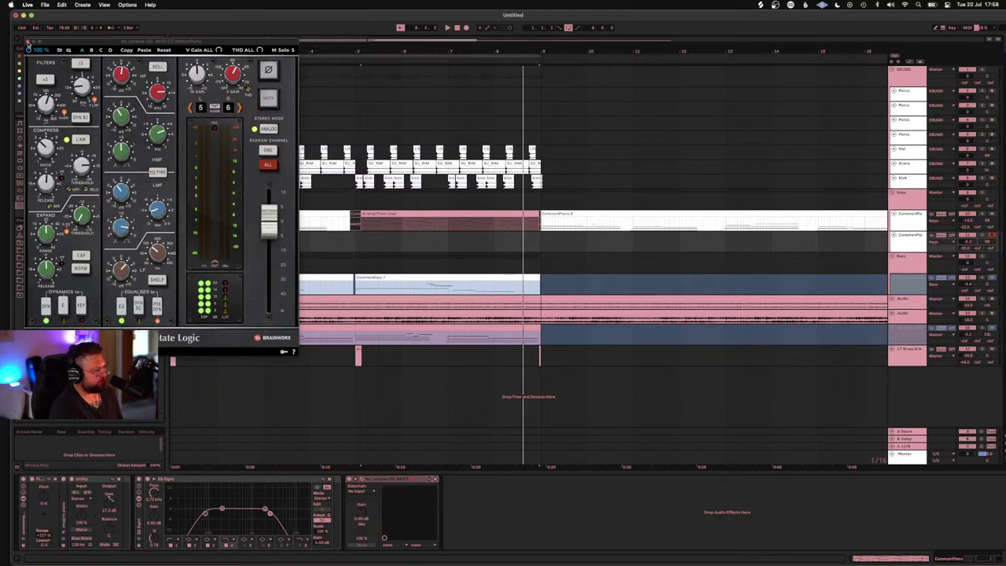
Step: Close the bx_console SSL window and delete the channel strip from the second CommonPiano track
click(28, 43)
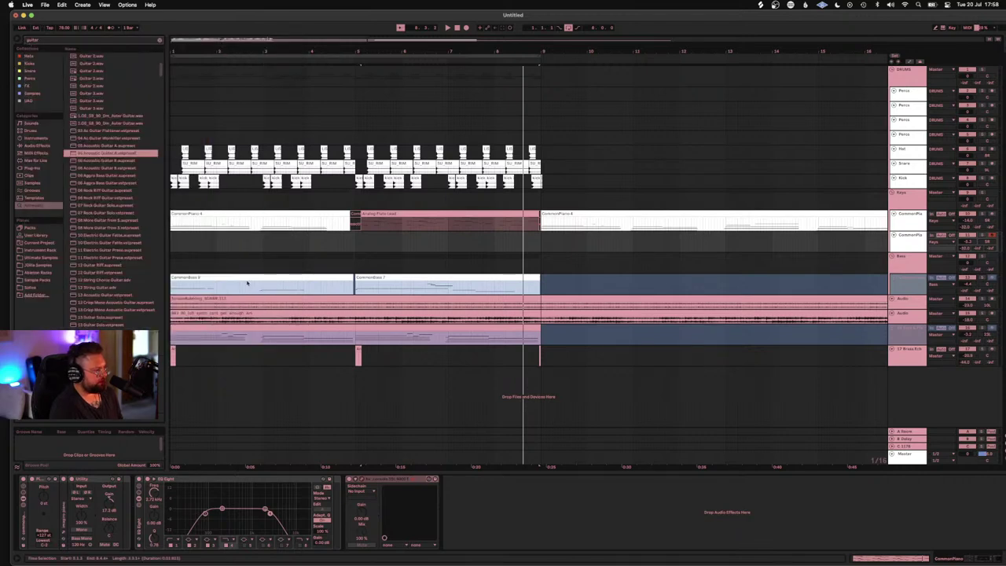
click(391, 480)
key(Delete)
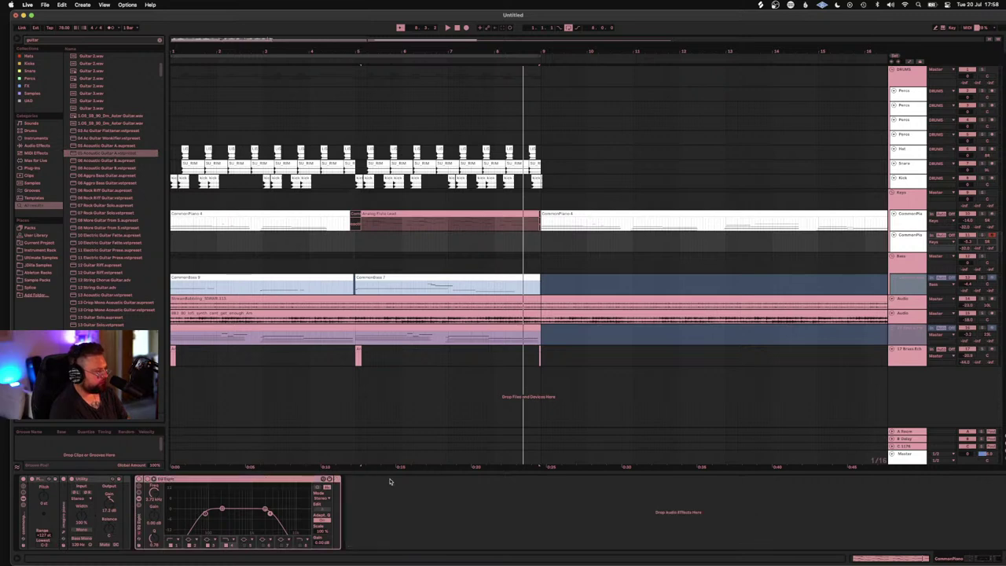
Step: Look through the guitar search results, including the acoustic guitar percussion and electric guitar samples, and reset playback to the start
click(114, 168)
scroll(115, 168, down, 10)
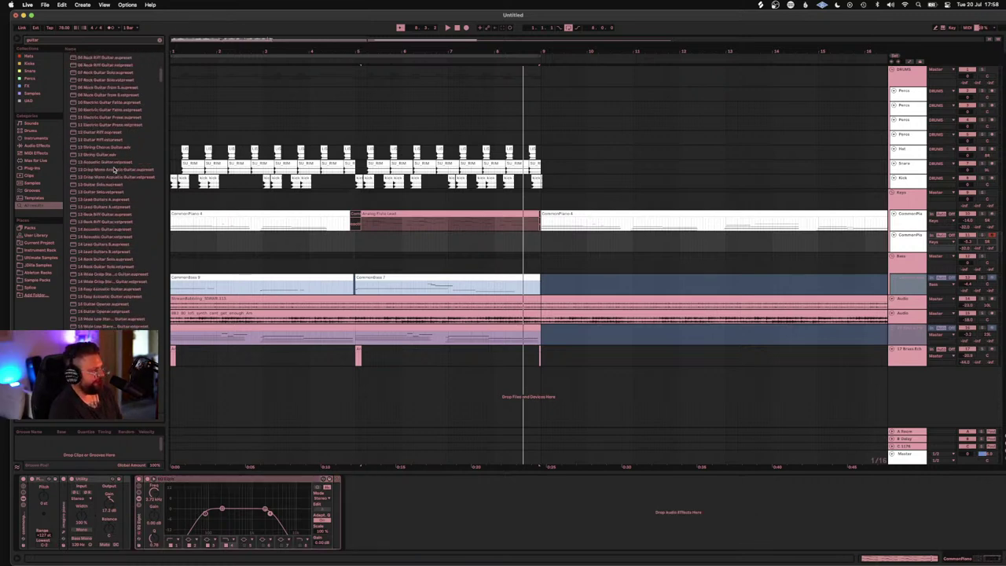
click(106, 303)
scroll(106, 304, down, 2)
scroll(105, 303, down, 2)
click(105, 303)
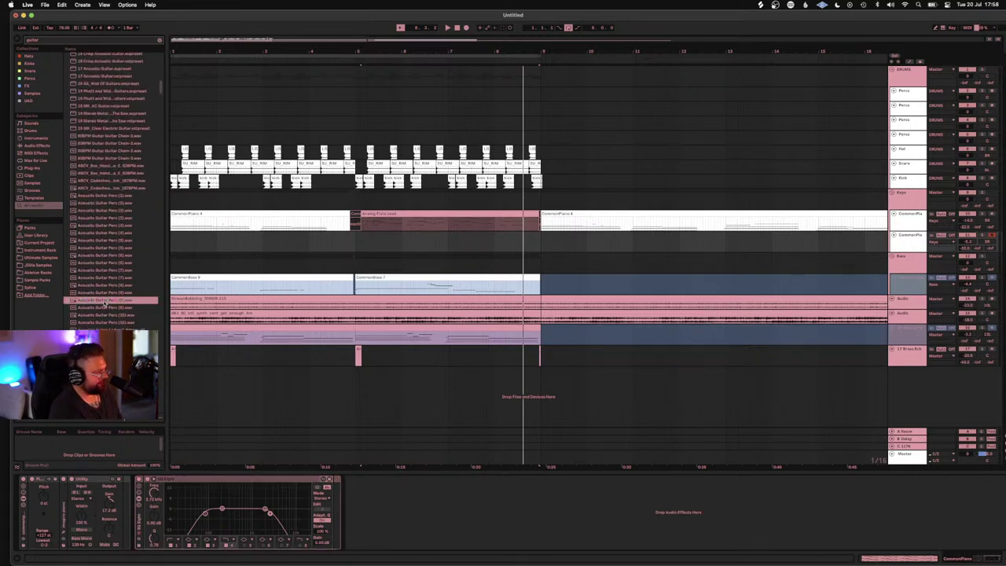
scroll(110, 308, down, 7)
scroll(110, 313, down, 15)
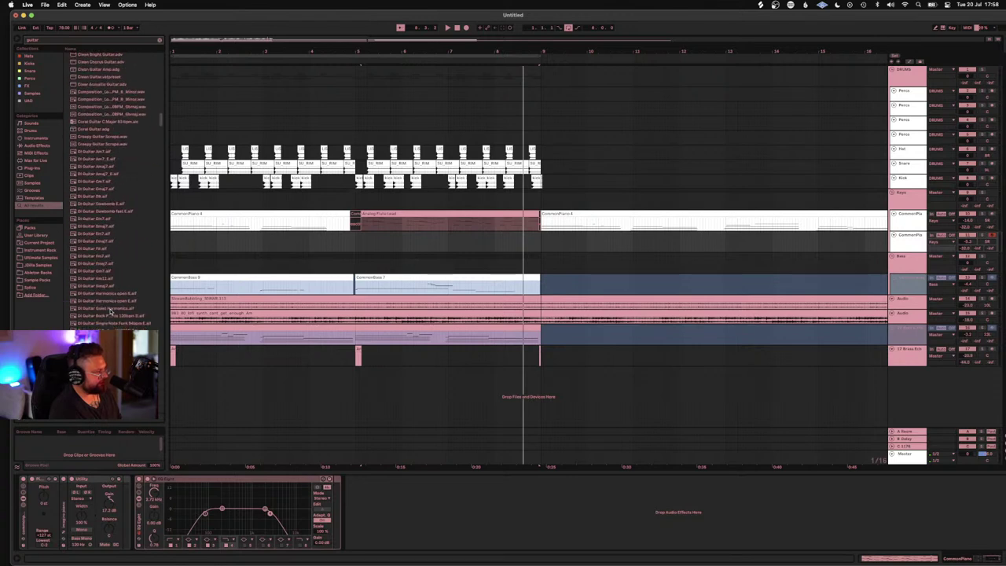
click(108, 317)
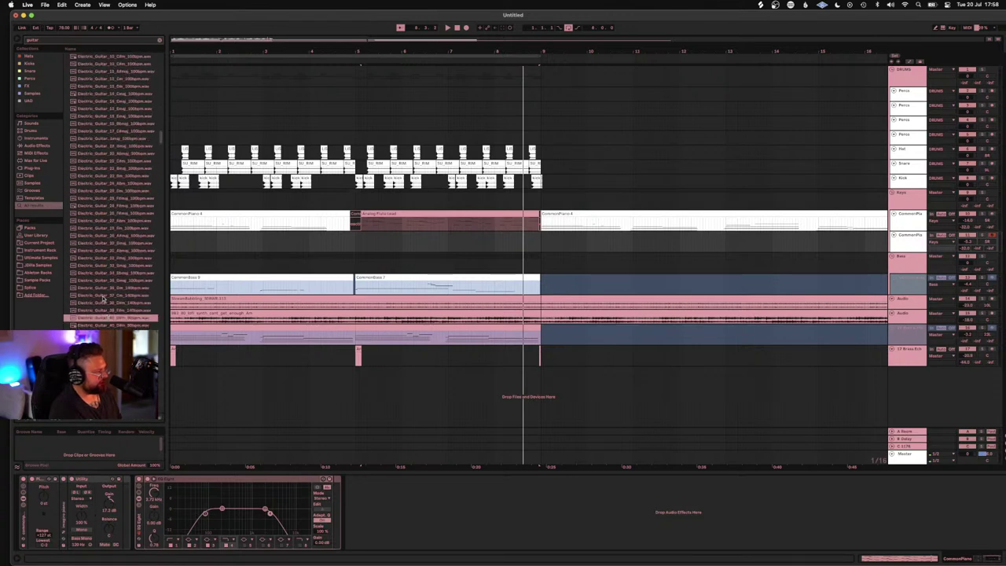
click(457, 28)
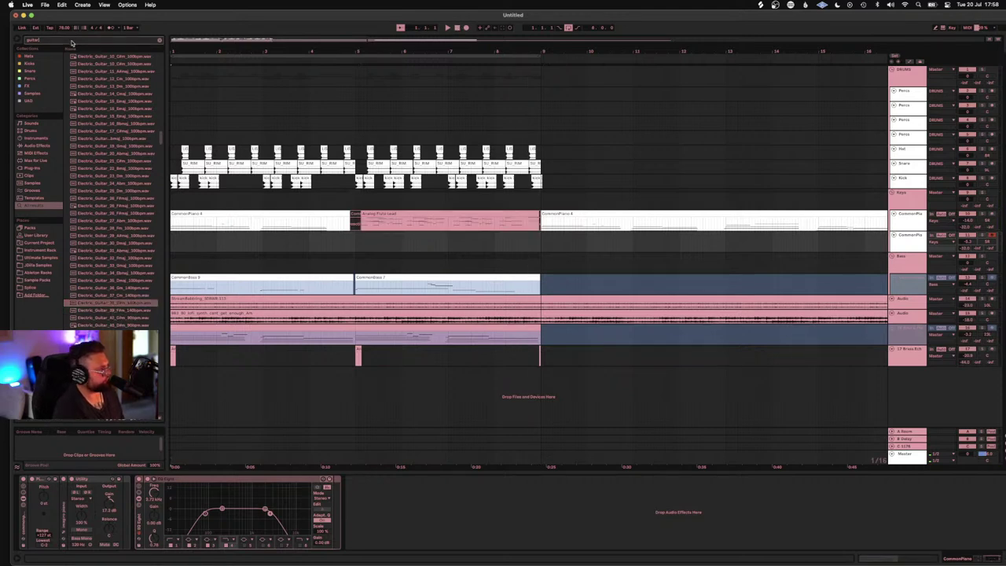
Step: Narrow the browser search to "guitar am" and audition the guitar emo petals Am loop
text(am)
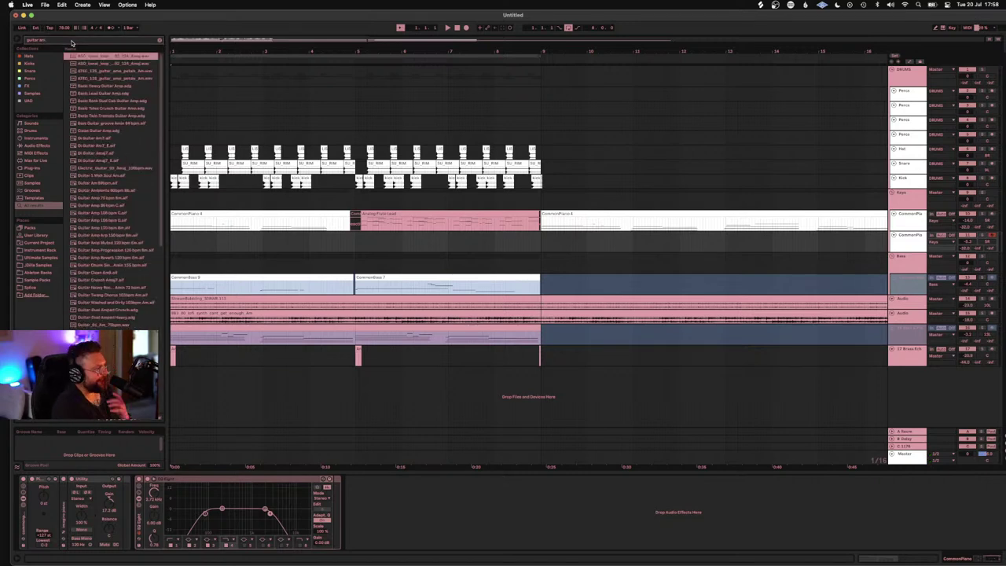
key(Down)
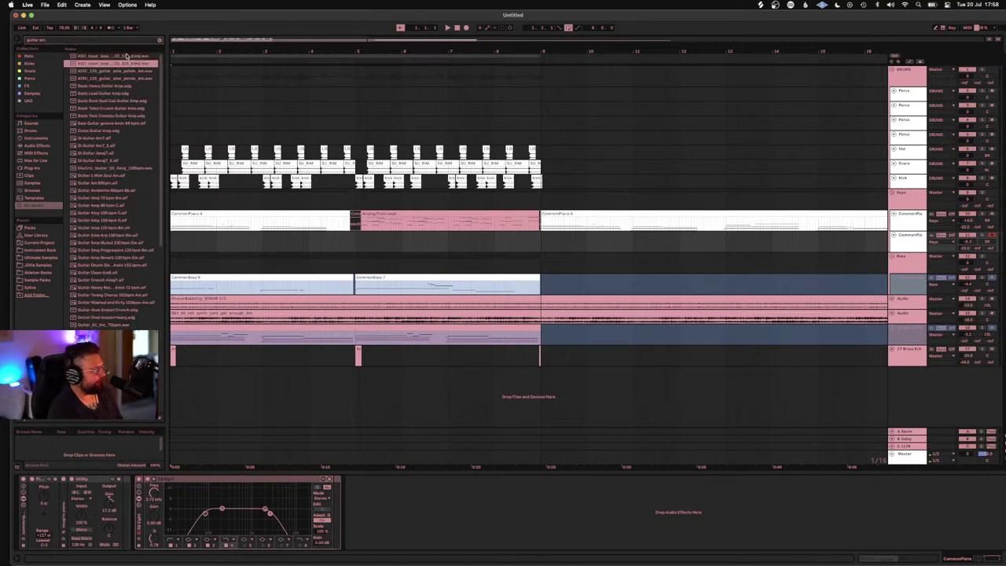
click(127, 79)
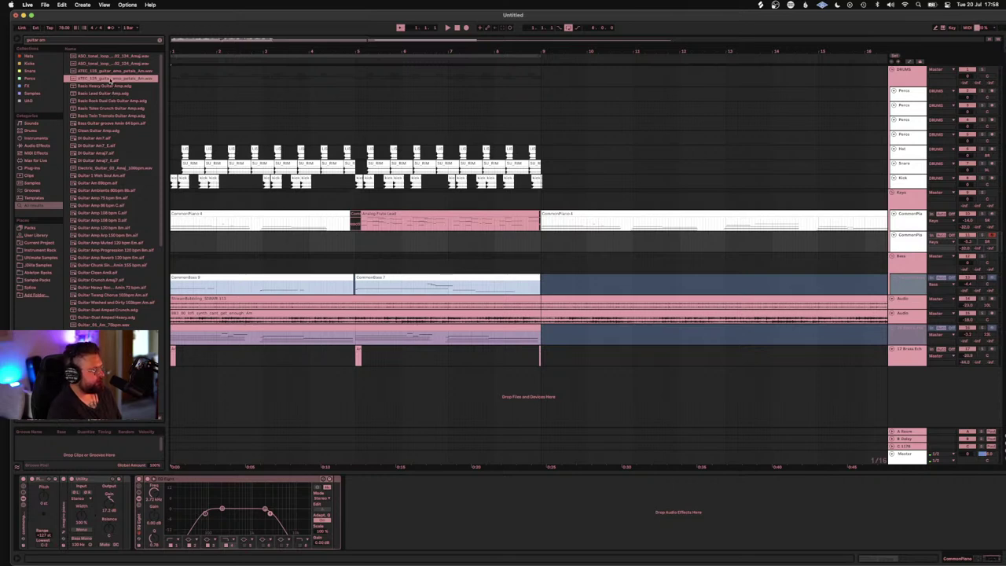
Step: Place the guitar emo petals Am loop at bar 1 on a new audio track, pan it to 22R, set its volume to about -18 dB, and play it
drag(110, 81, 174, 382)
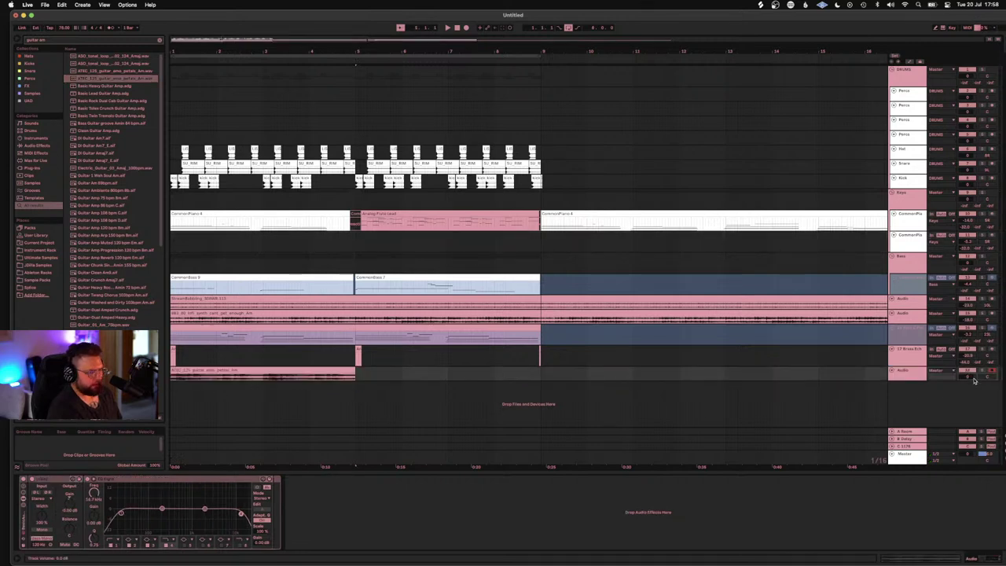
drag(974, 380, 974, 393)
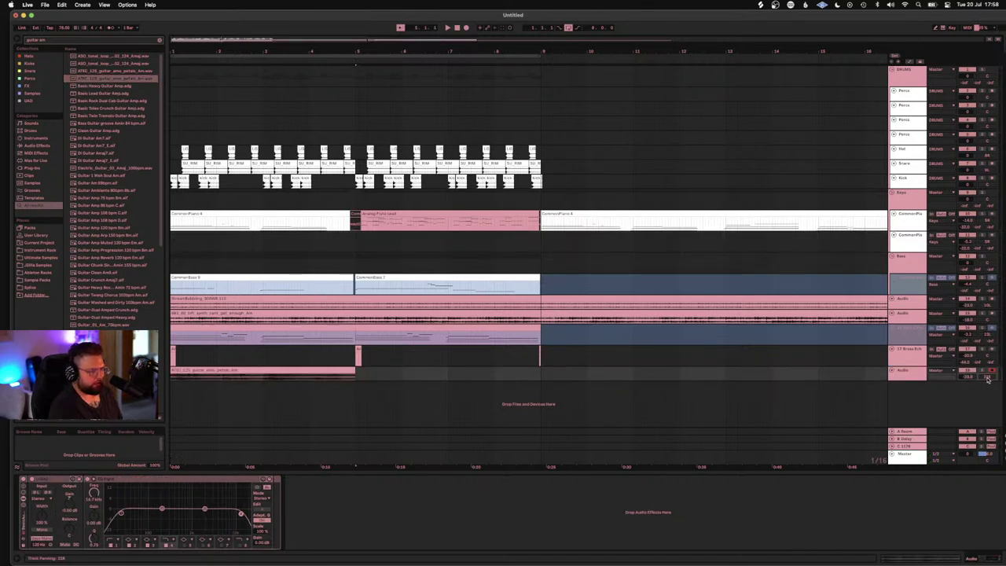
key(space)
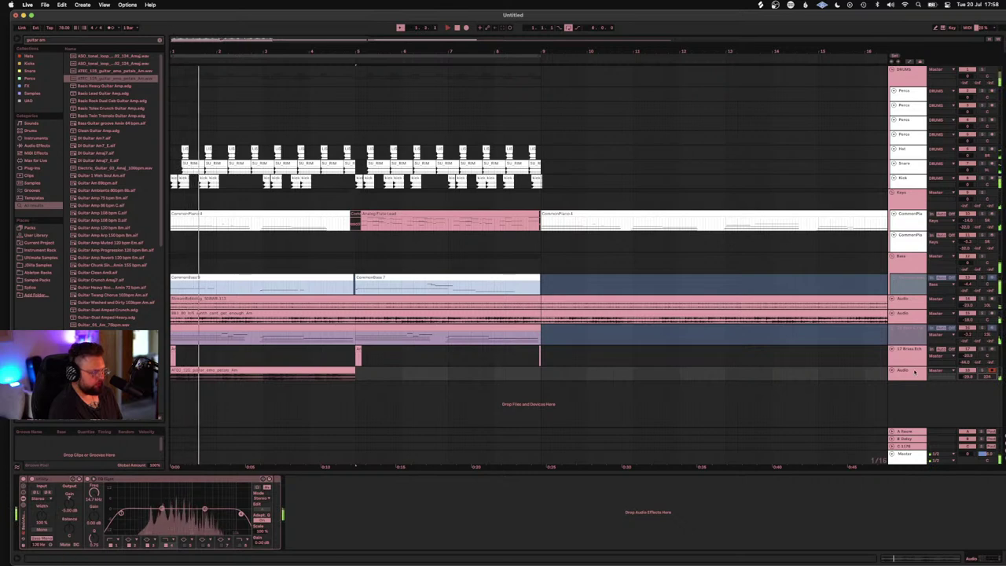
drag(967, 377, 967, 368)
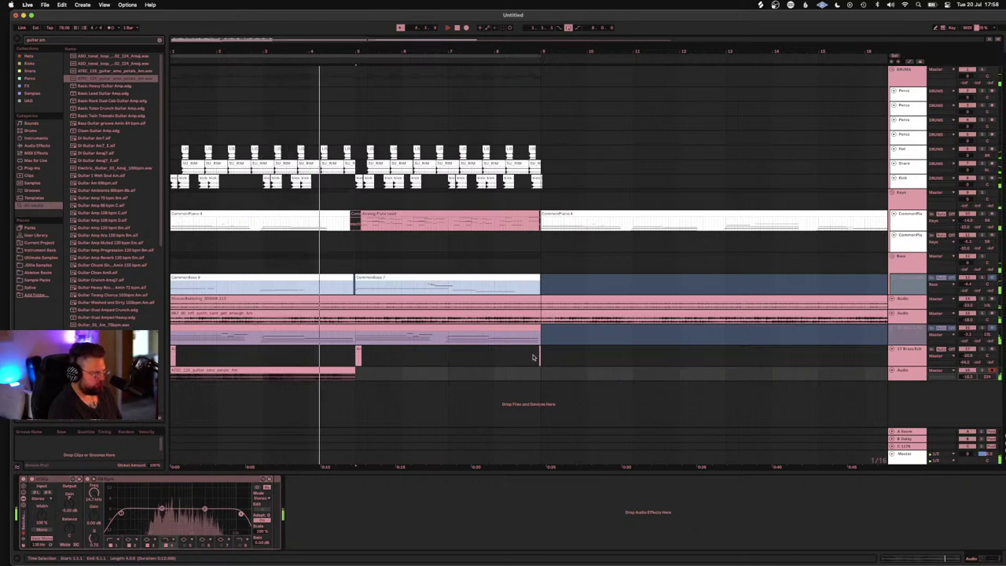
Step: Delete the emo petals guitar clip and audition the other Am guitar results down to Guitar 1 Wah Soul Am
click(331, 369)
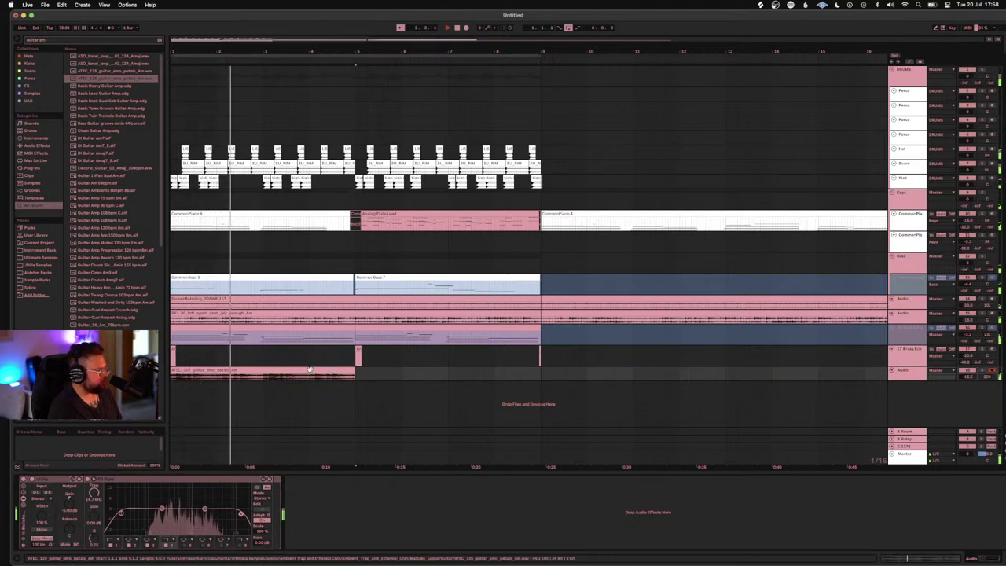
key(Delete)
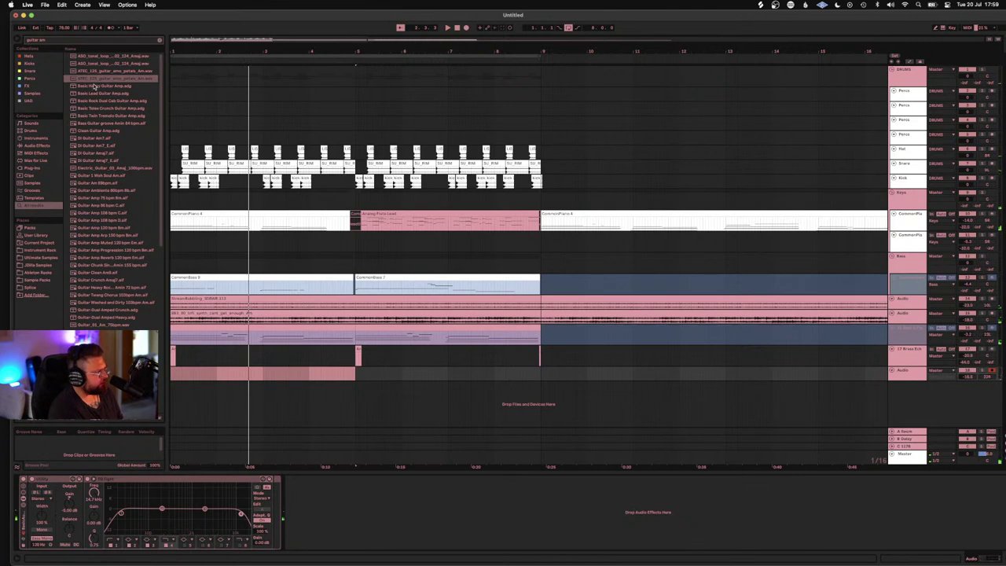
click(96, 85)
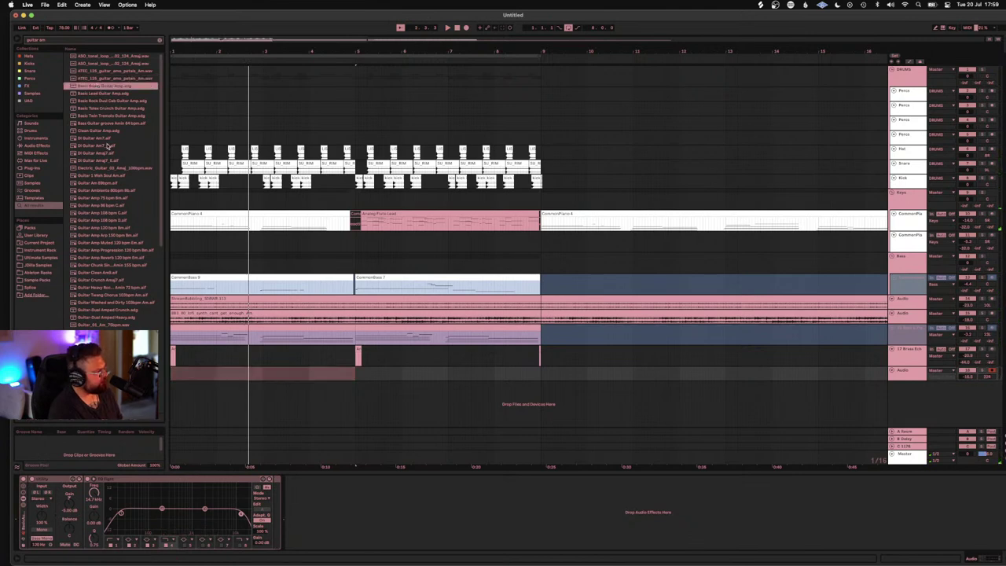
click(105, 107)
click(104, 115)
click(102, 130)
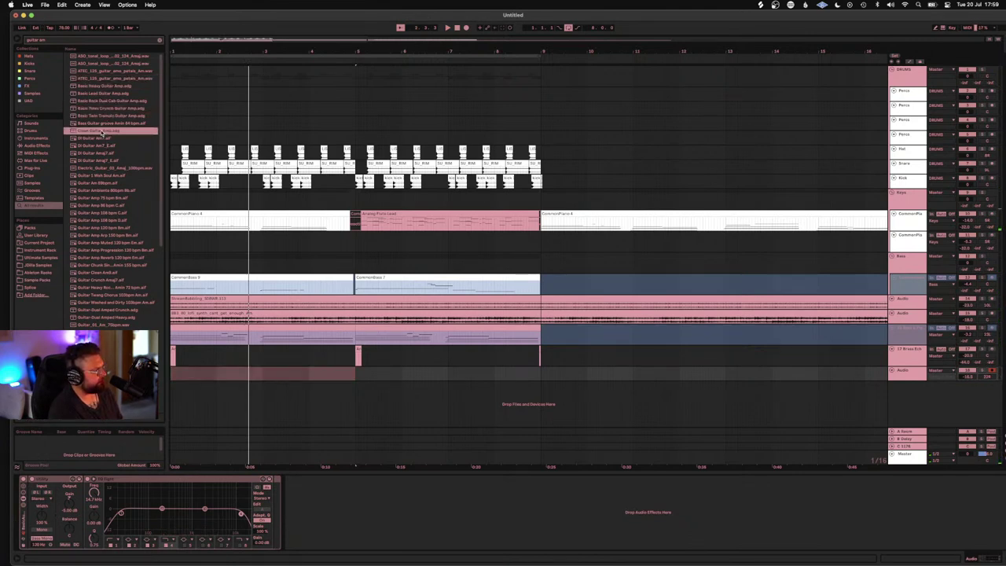
click(100, 145)
click(100, 160)
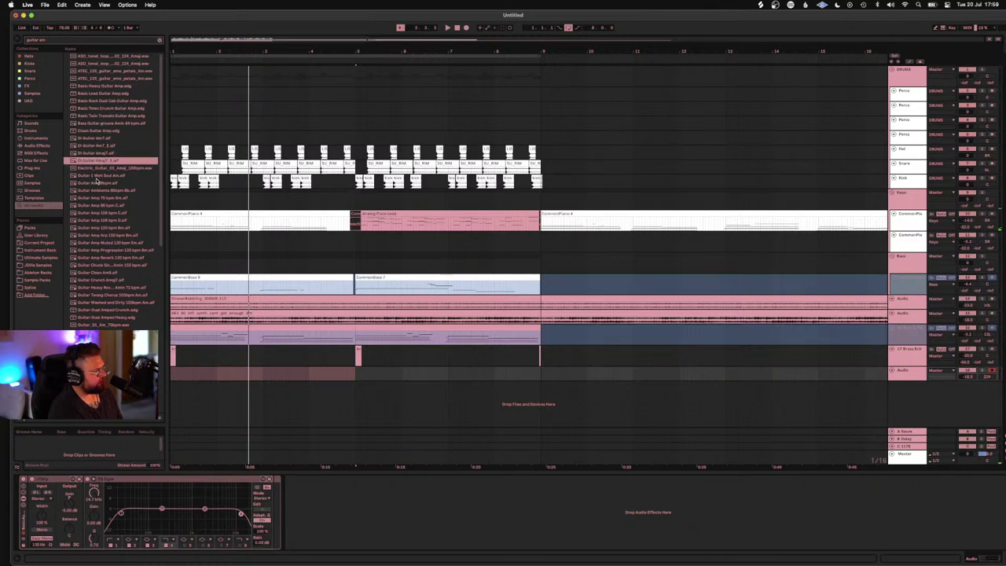
click(97, 176)
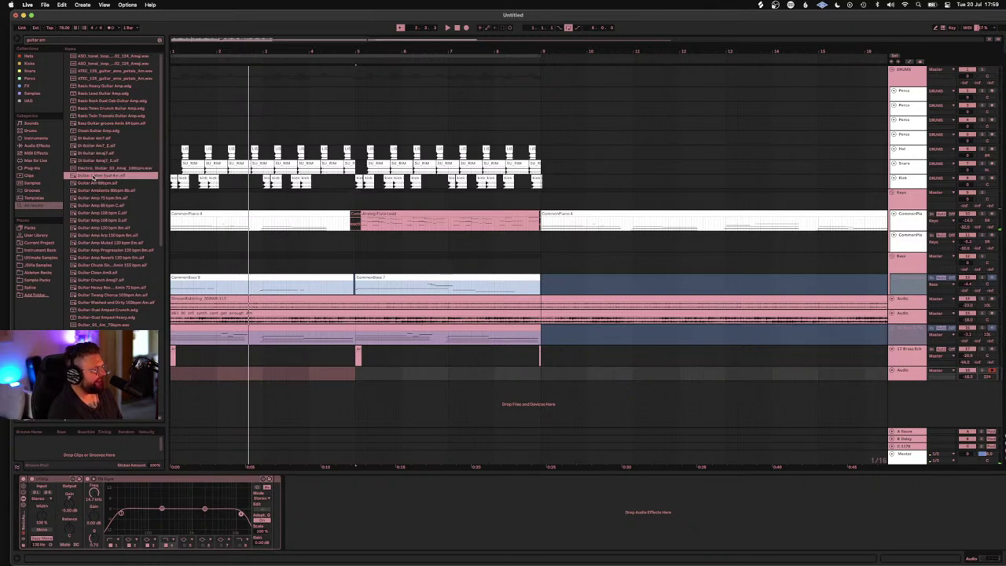
Step: Place Guitar 1 Wah Soul Am.aif at bar 1 on the emptied guitar track, make the track taller, and play it with the beat
drag(93, 178, 172, 380)
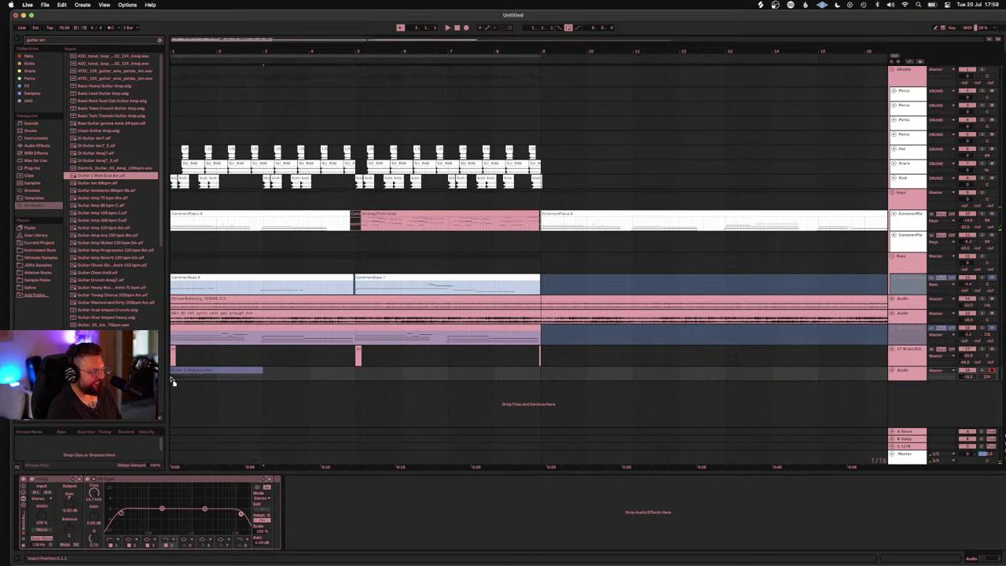
key(space)
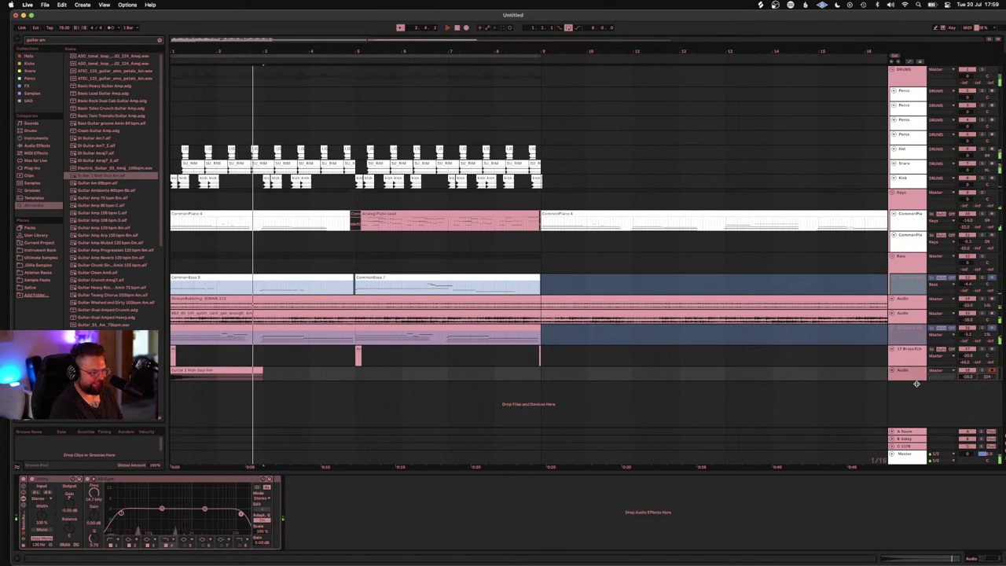
drag(915, 383, 918, 396)
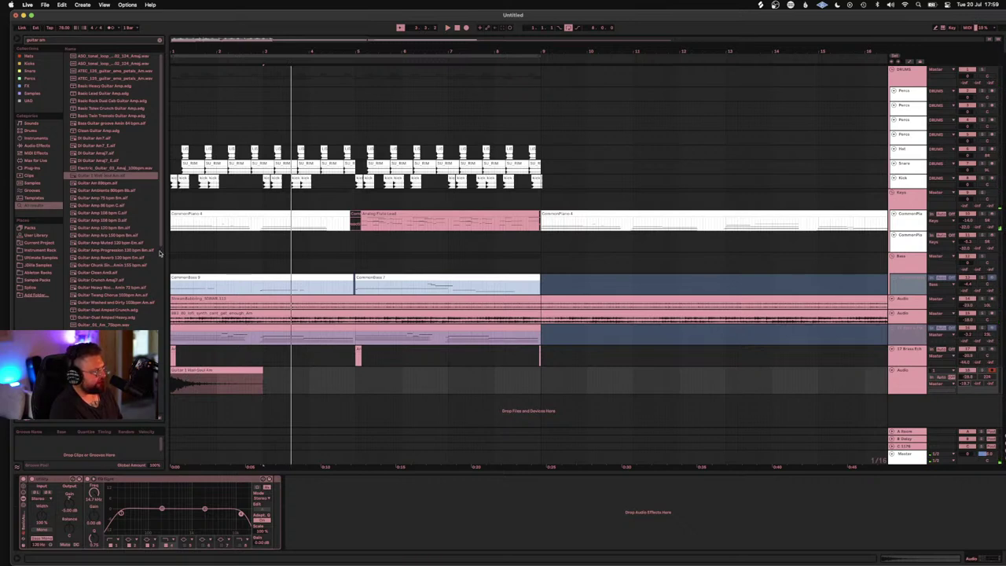
key(space)
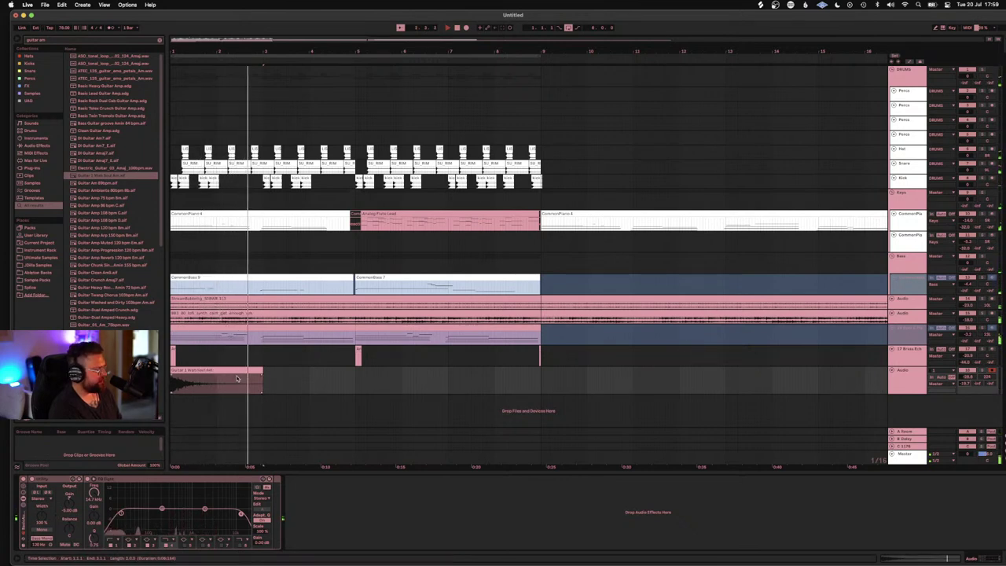
key(space)
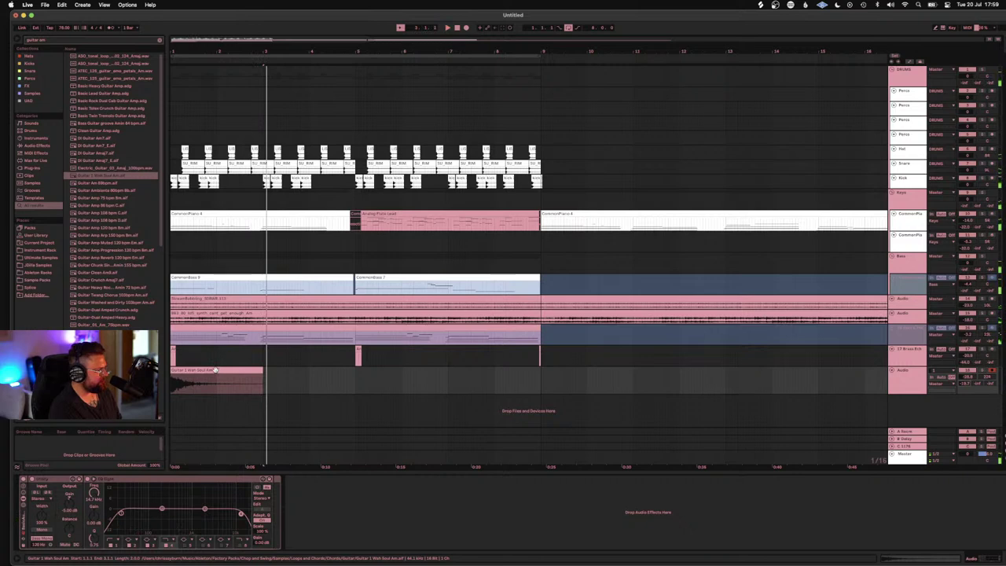
Step: Copy the Guitar 1 Wah Soul Am clip to bar 3 and lower the guitar track's volume during playback
drag(216, 370, 309, 382)
key(space)
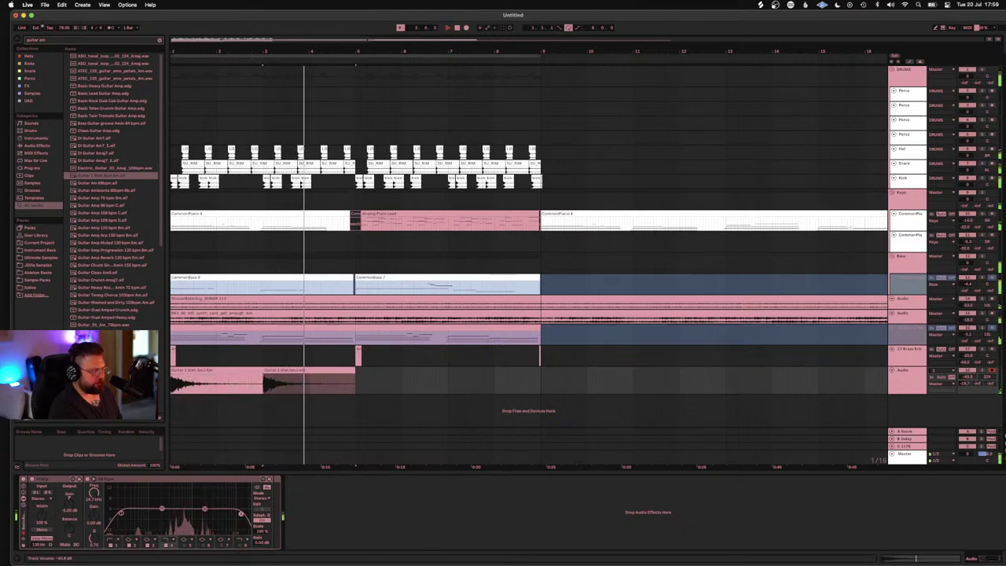
drag(966, 376, 966, 373)
key(space)
key(space)
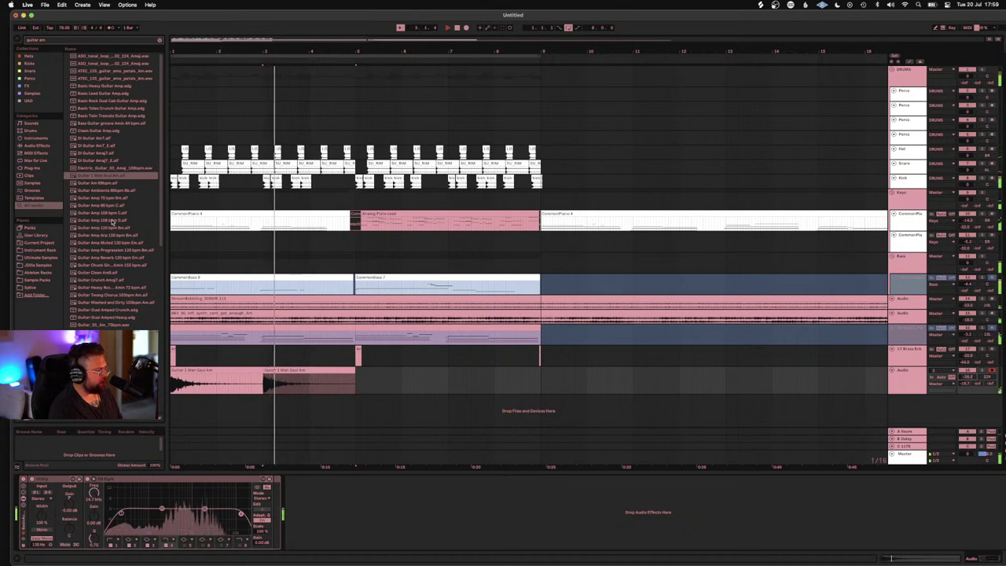
Step: Audition the Guitar Amp, Guitar Am and numbered Am guitar samples in the search results for a further guitar part
click(103, 259)
click(99, 251)
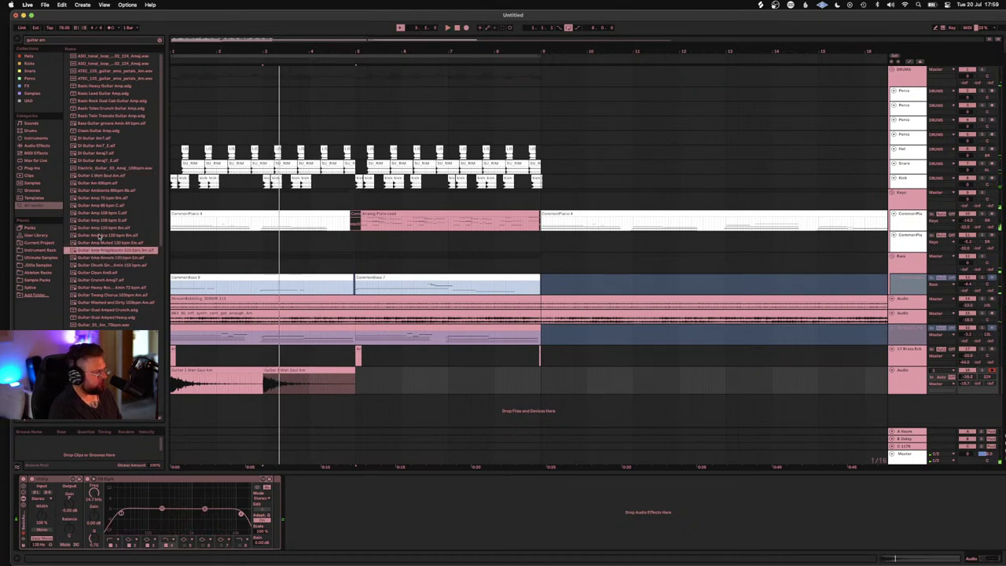
click(98, 235)
click(98, 227)
click(96, 207)
click(96, 199)
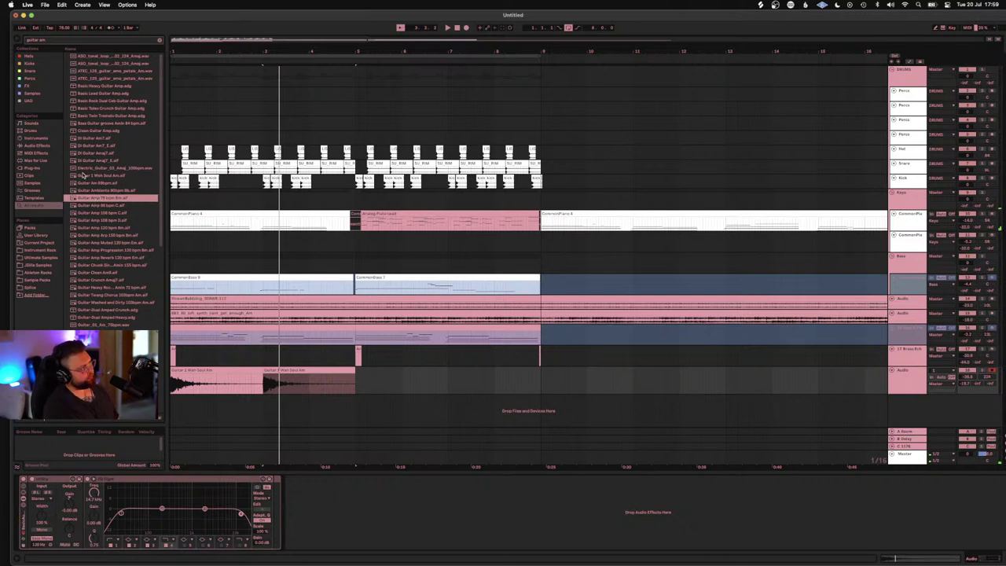
click(92, 183)
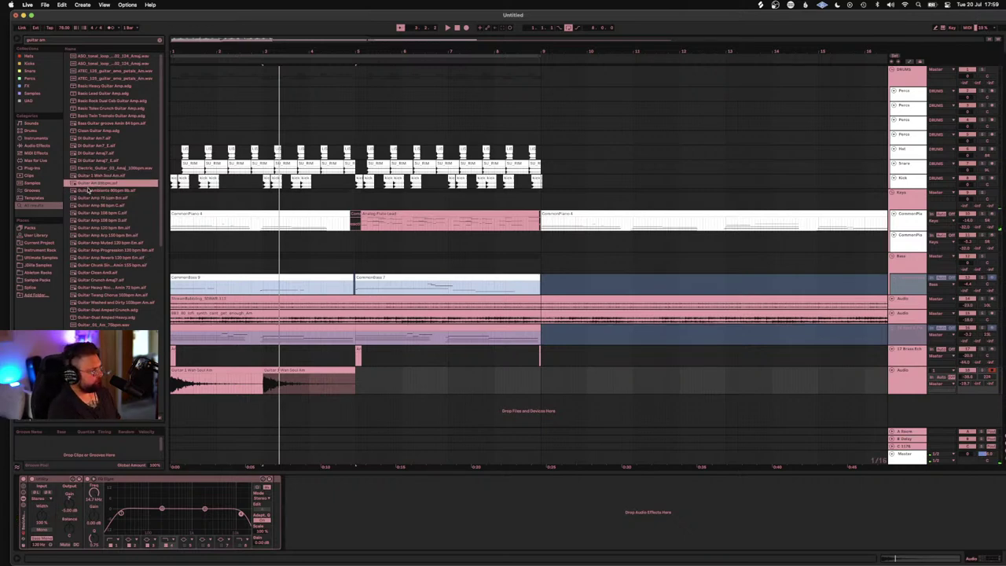
click(109, 326)
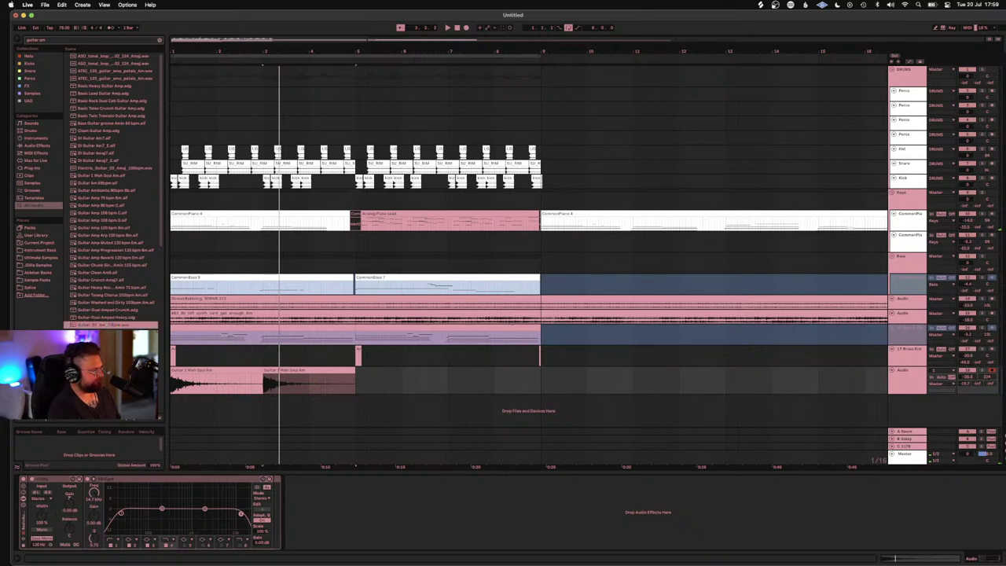
click(112, 332)
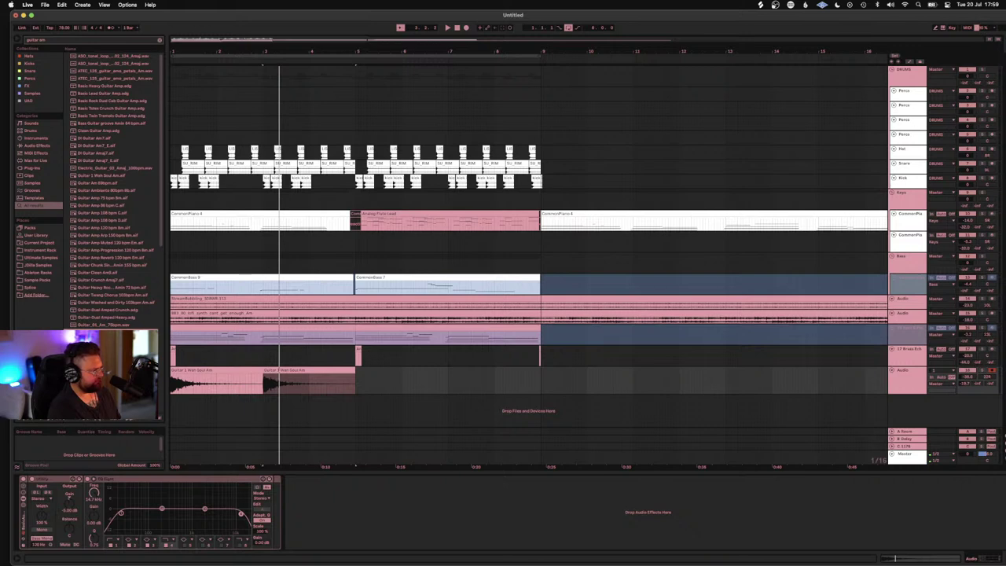
Step: Place the Guitar_02_Am_75bpm loop at bar 1 on a new audio track, lower its volume to about -13.7 dB, and play it
drag(113, 332, 172, 415)
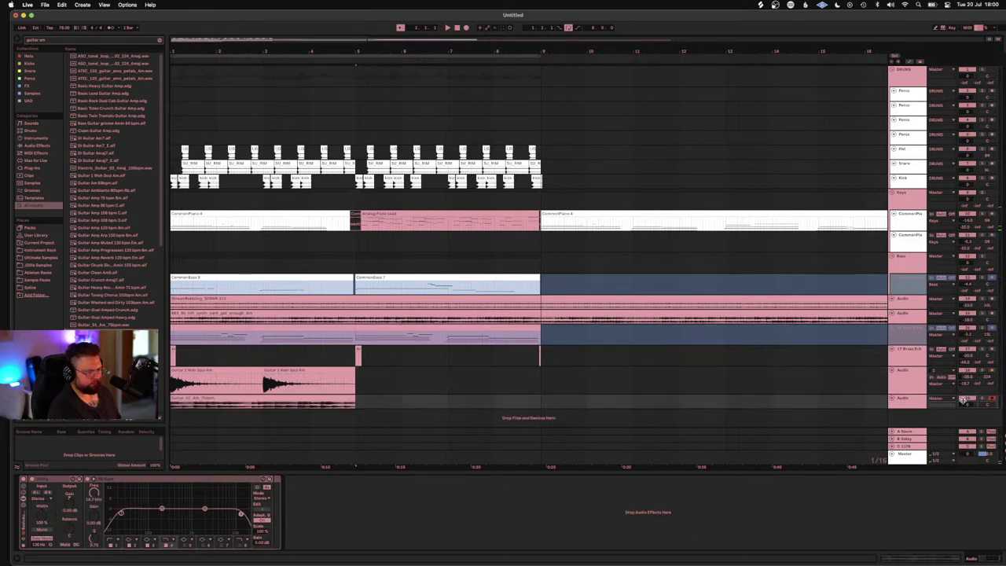
key(space)
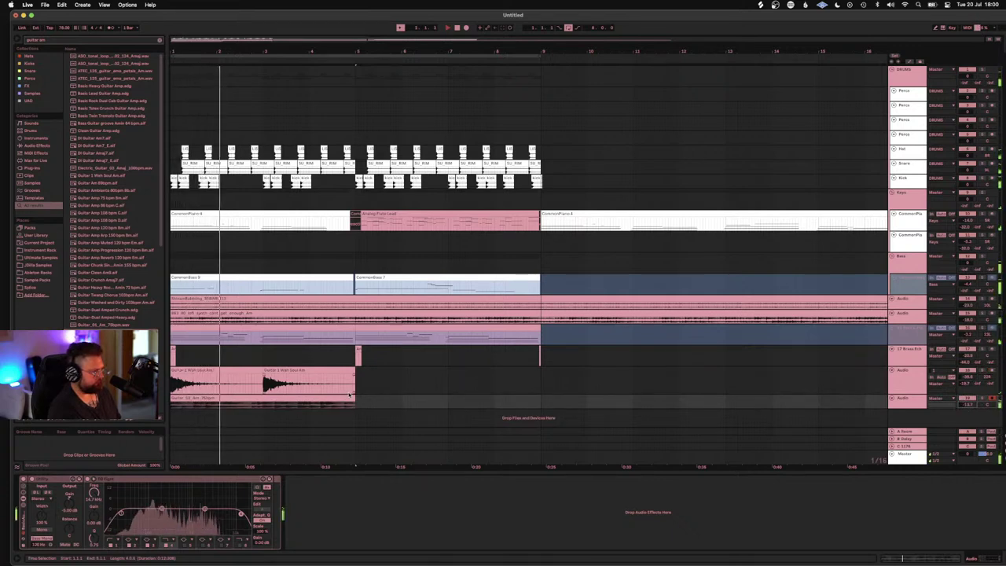
key(space)
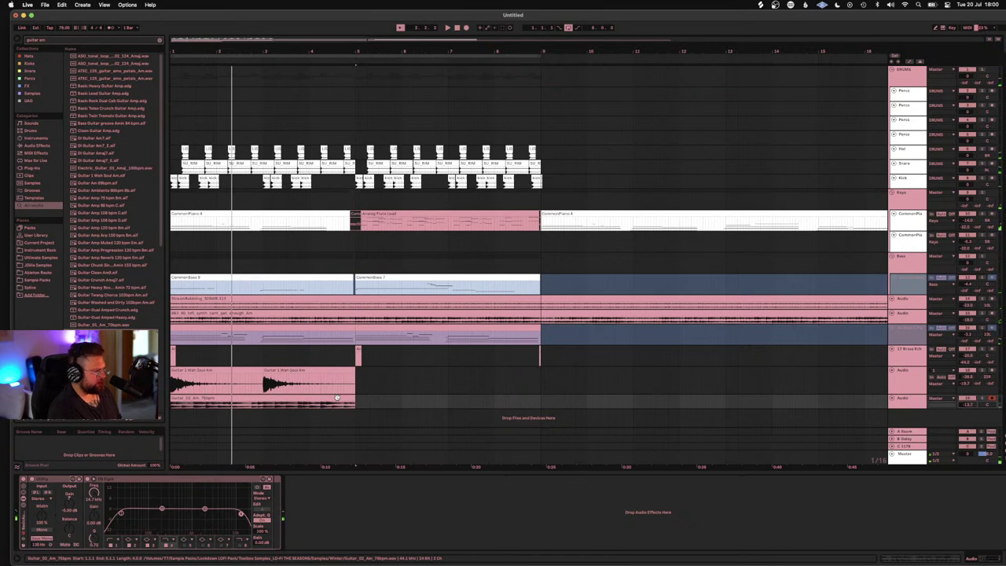
key(space)
key(space)
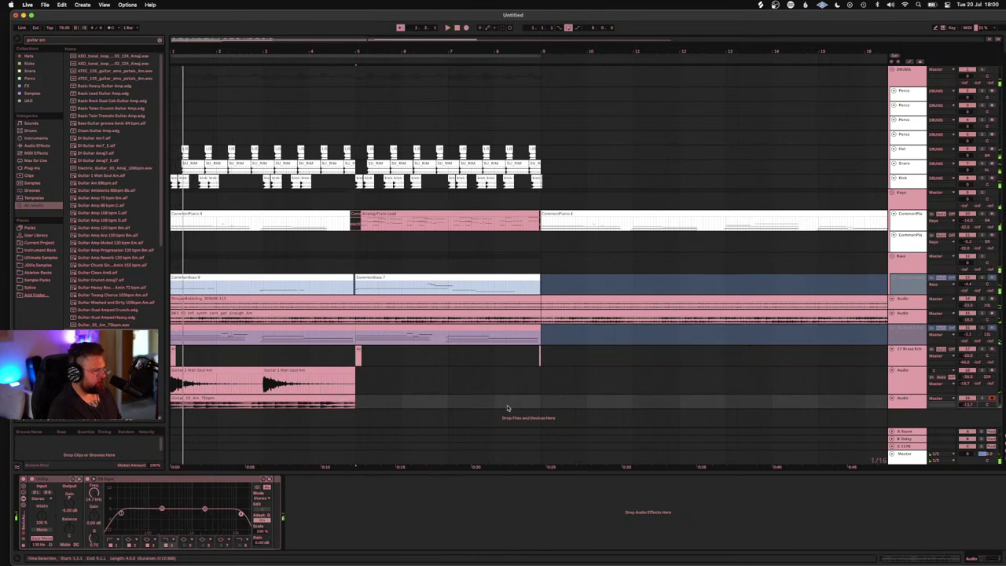
click(918, 404)
key(Delete)
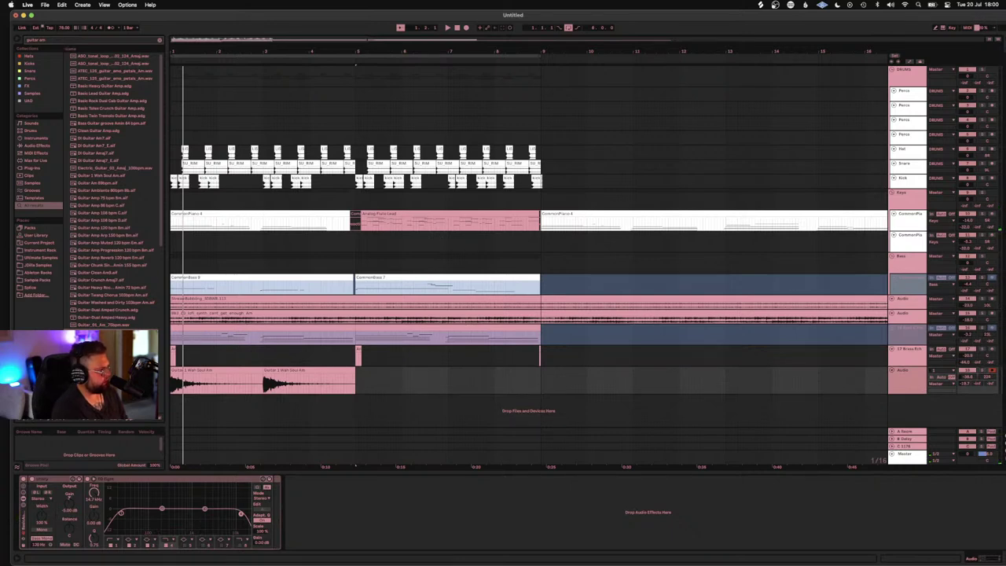
scroll(714, 415, right, 2)
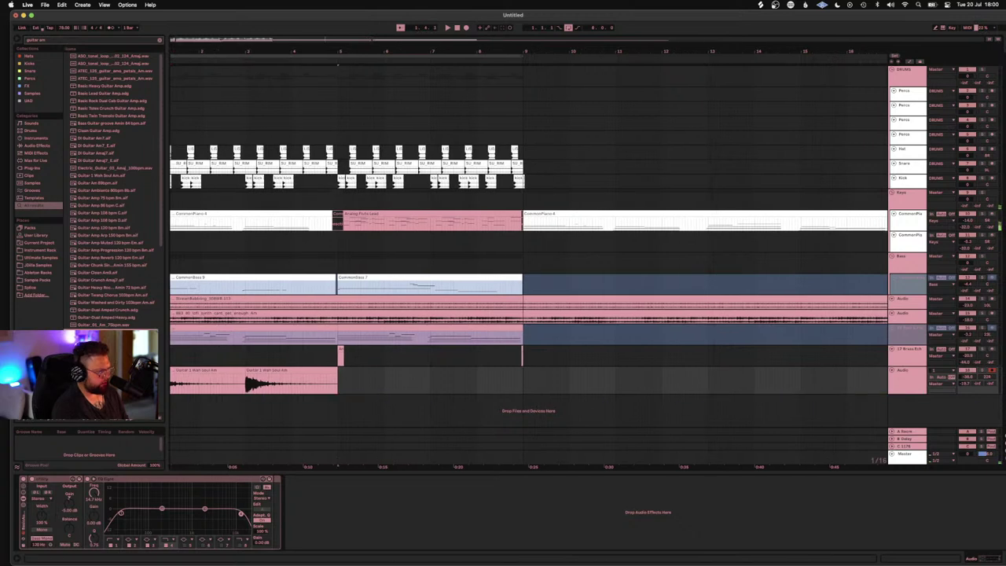
scroll(172, 404, left, 2)
key(super+z)
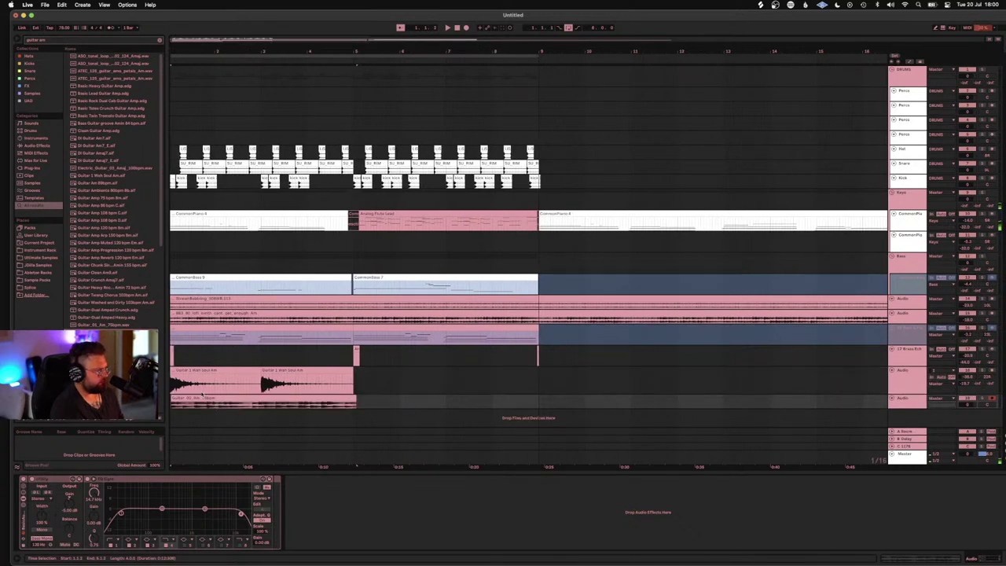
Step: Search the browser for "simpl" and load an empty Simpler onto a new track below the guitar tracks
click(57, 42)
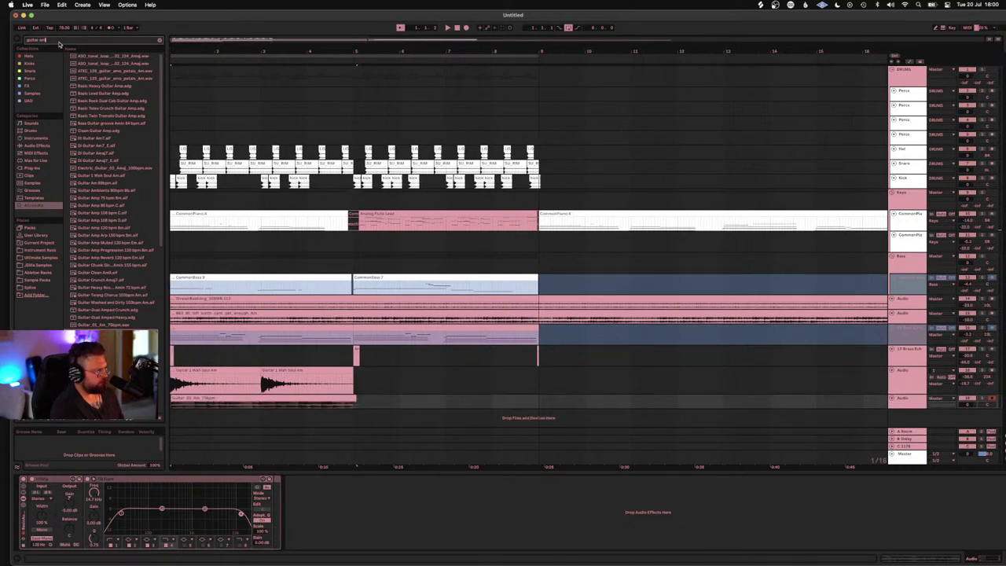
key(BackSpace)
key(BackSpace)
key(BackSpace)
key(BackSpace)
key(BackSpace)
key(BackSpace)
key(BackSpace)
key(BackSpace)
key(BackSpace)
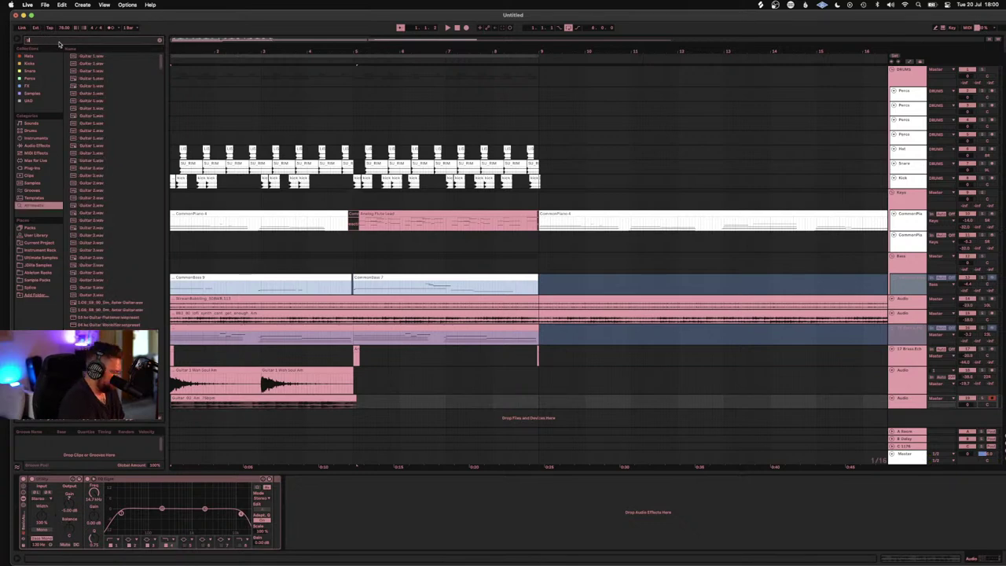
text(simpl)
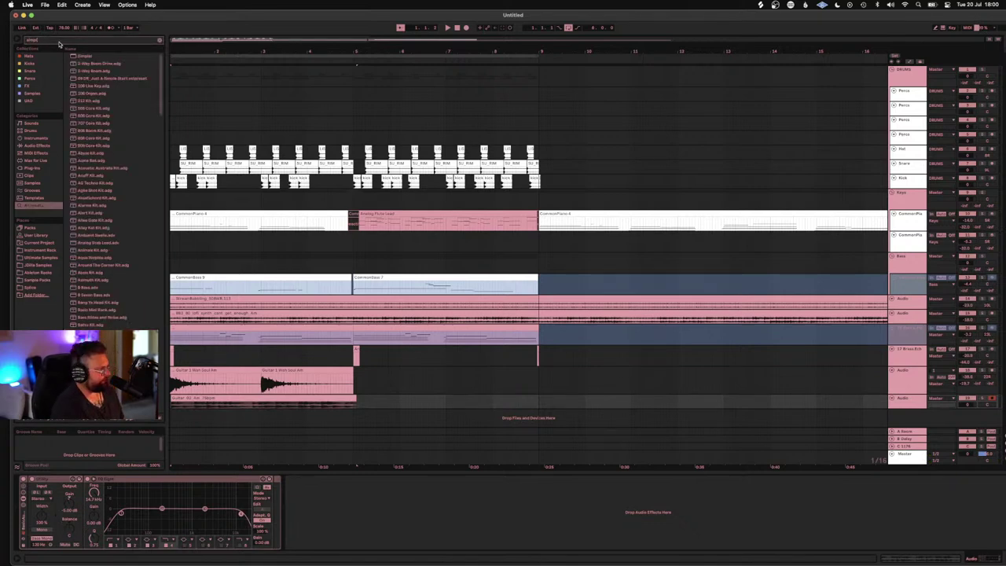
drag(86, 56, 909, 413)
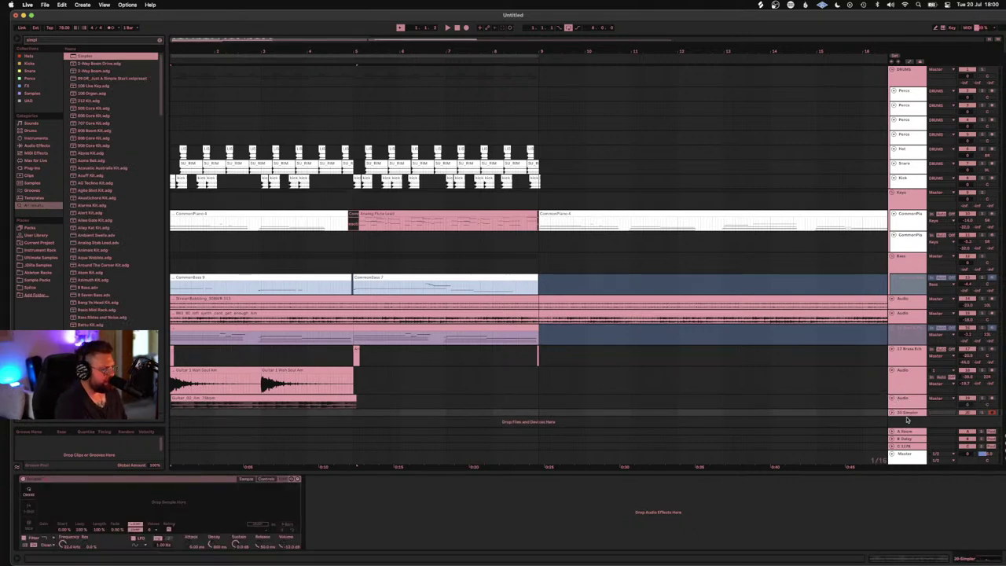
Step: Load the Guitar_02_Am_75bpm clip into the Simpler, deactivate the original clip, and reselect the Simpler track
scroll(904, 414, down, 1)
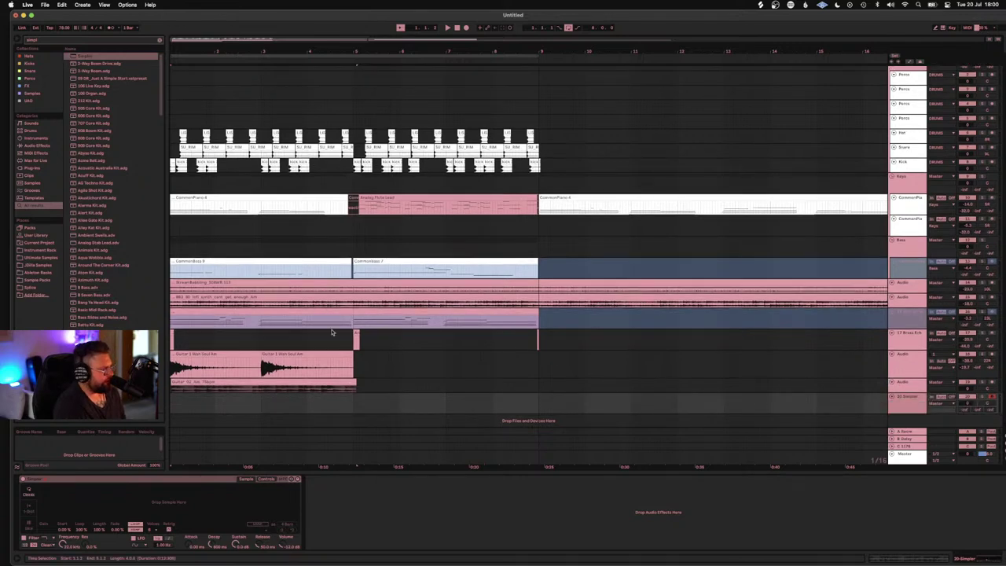
drag(286, 382, 146, 501)
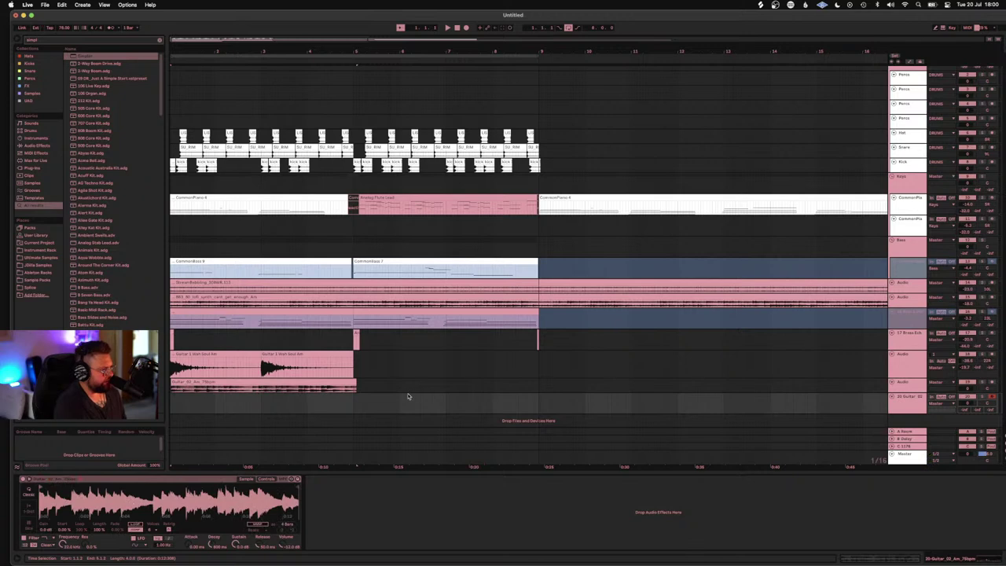
click(351, 380)
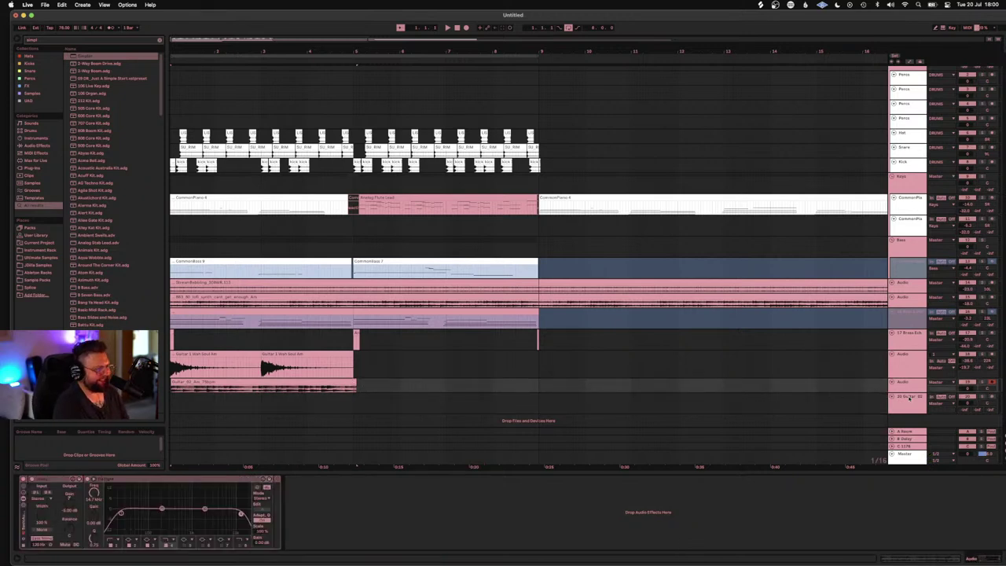
click(909, 399)
click(909, 398)
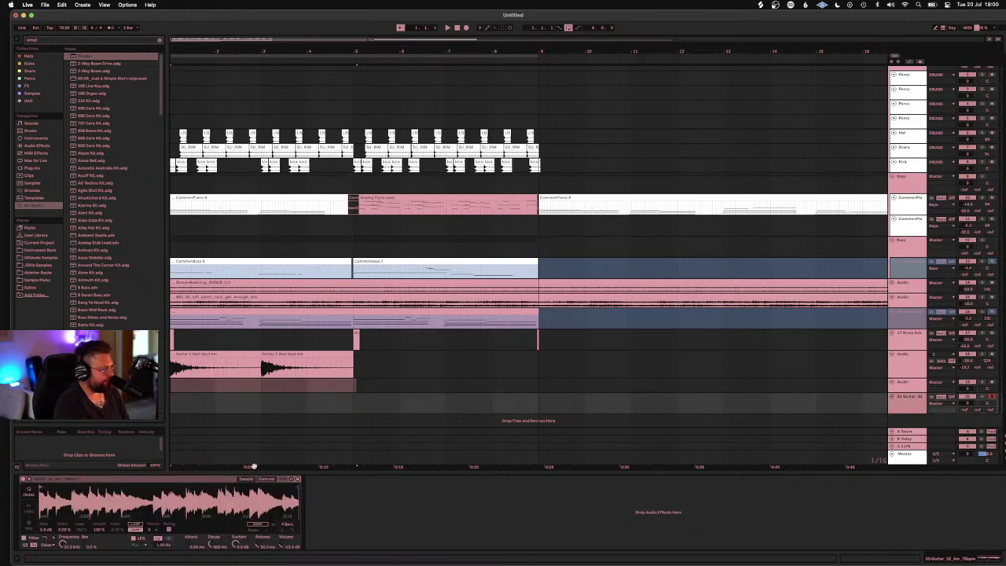
Step: Switch the Simpler to slicing mode, lower the transient sensitivity, and change the slicing to Beat
click(28, 524)
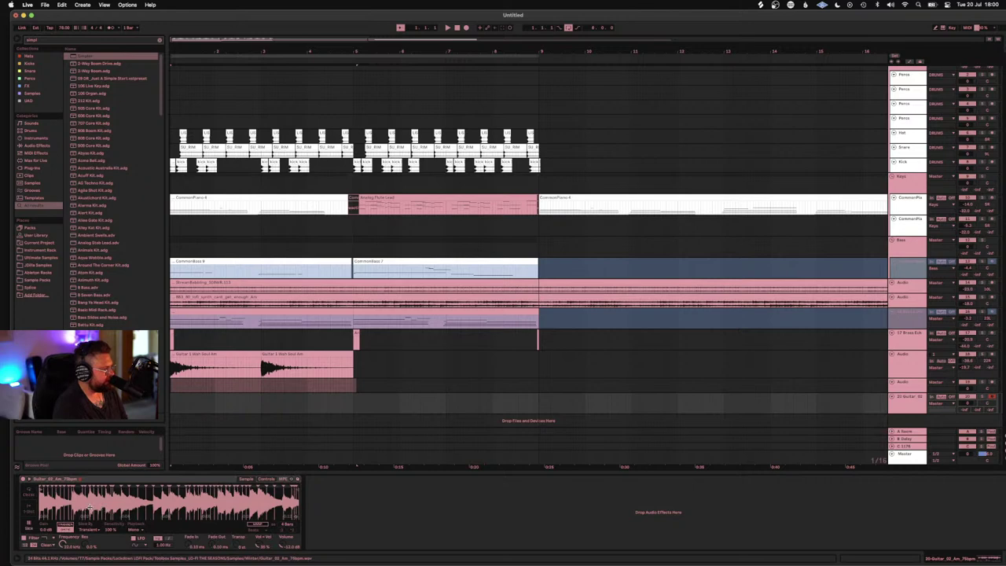
drag(110, 531, 111, 558)
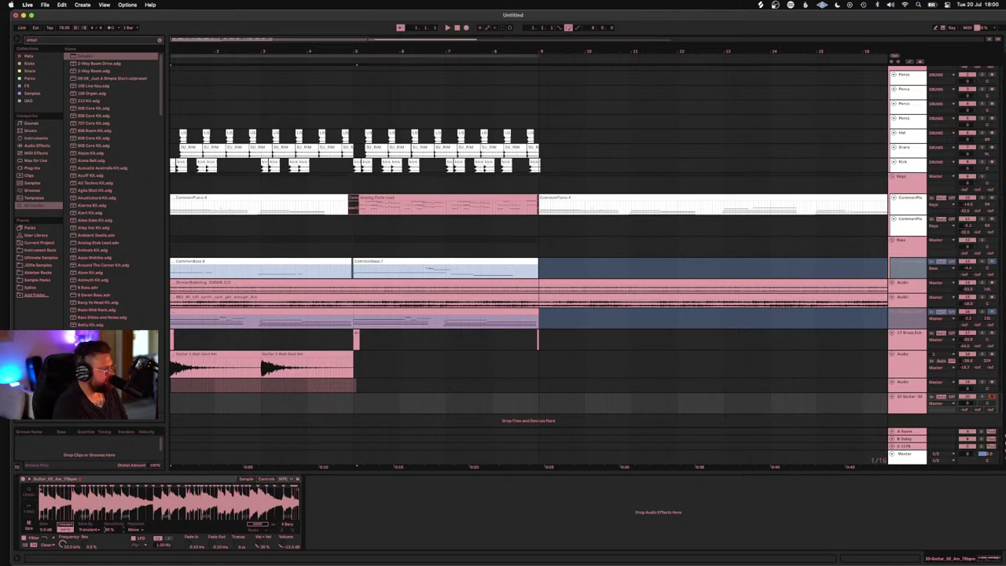
click(89, 530)
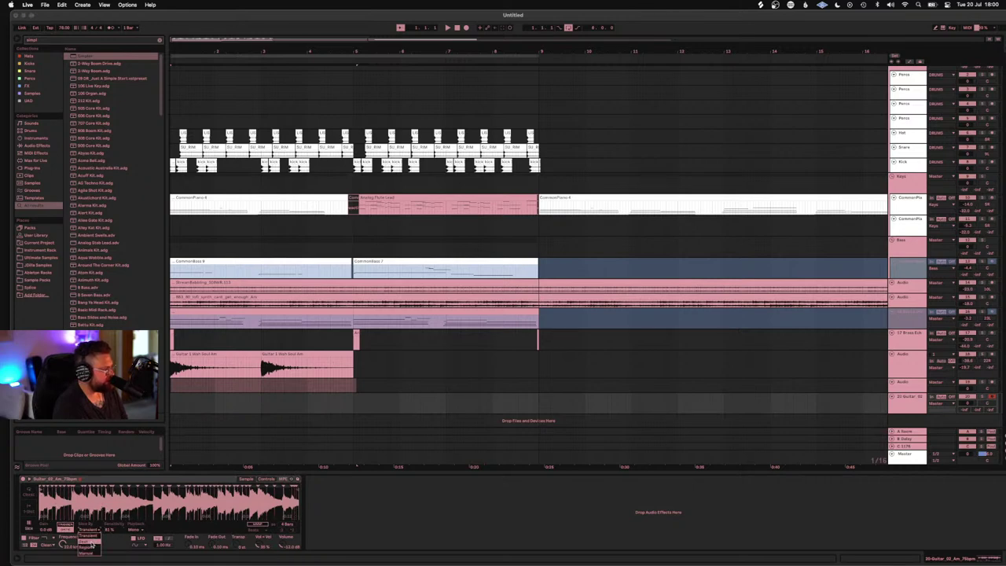
click(90, 543)
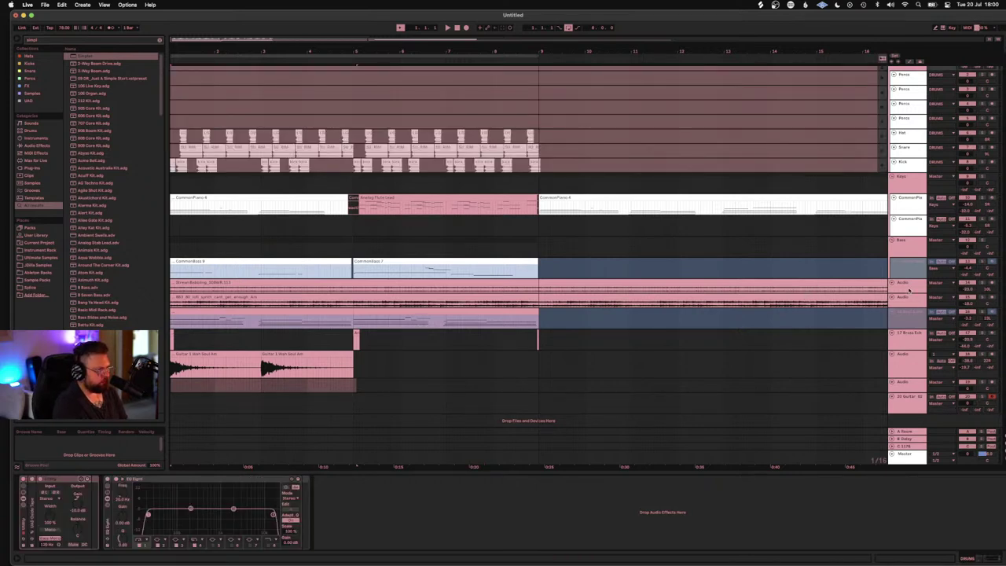
Step: Return to the Simpler guitar track for playing the slices and lower its volume
click(908, 164)
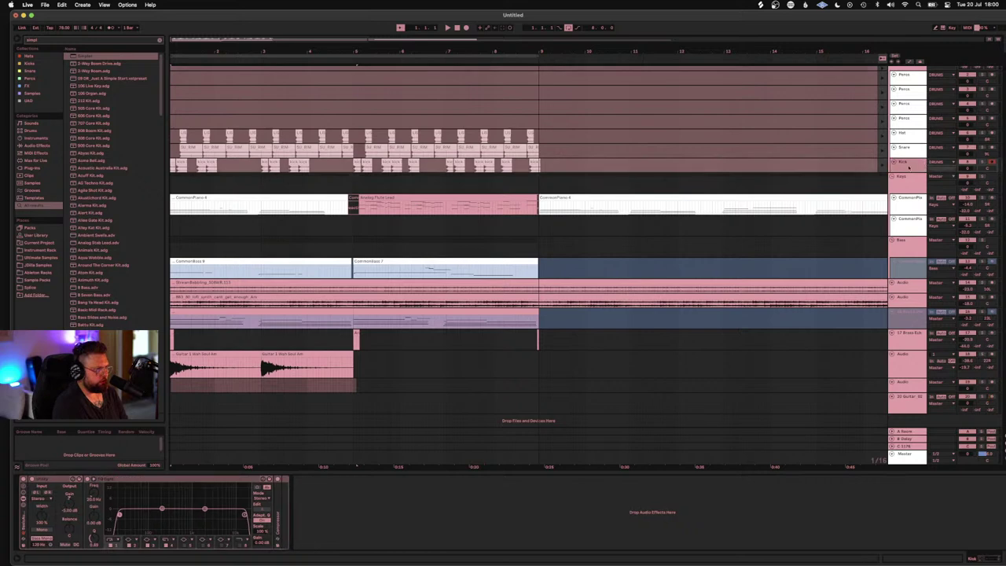
click(905, 404)
click(899, 381)
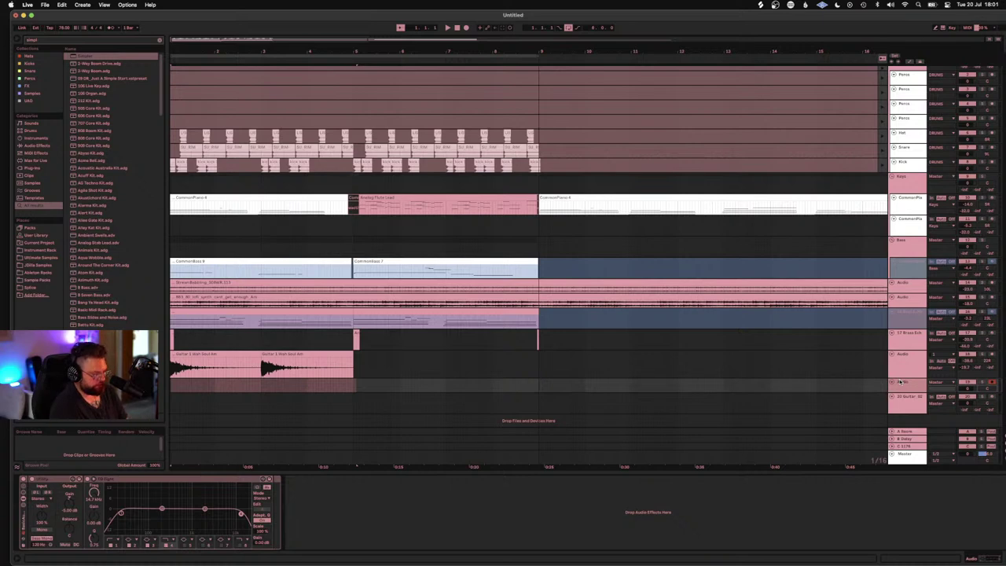
click(908, 401)
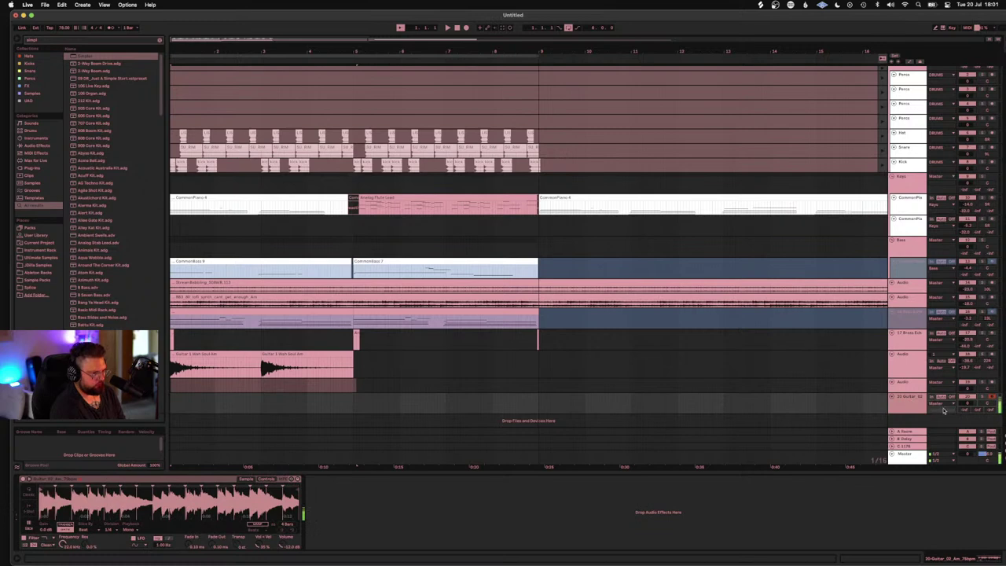
drag(968, 403, 968, 420)
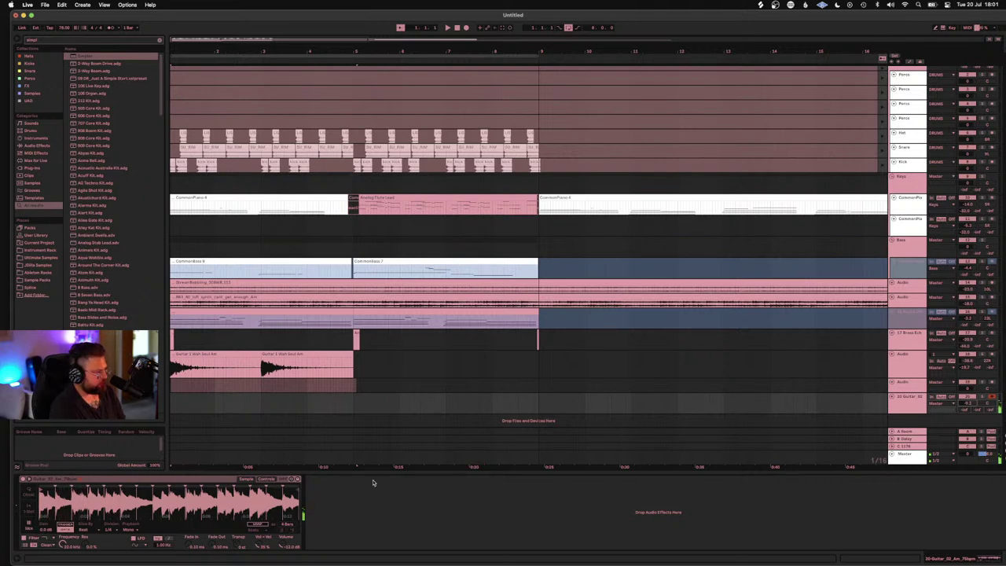
Step: Set the Simpler's beat slice division to 1/2 and try out the resulting guitar slices
click(107, 529)
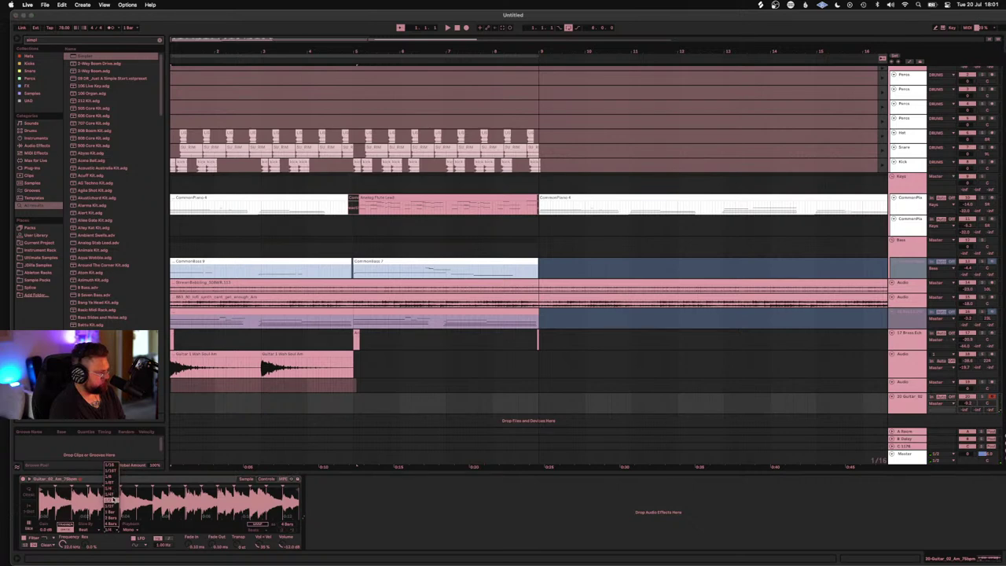
click(112, 498)
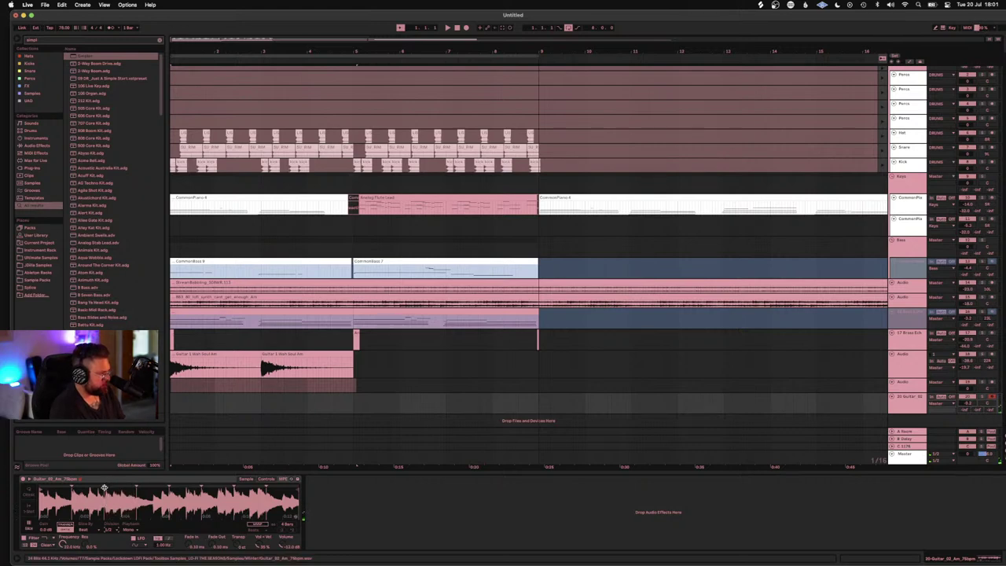
click(103, 485)
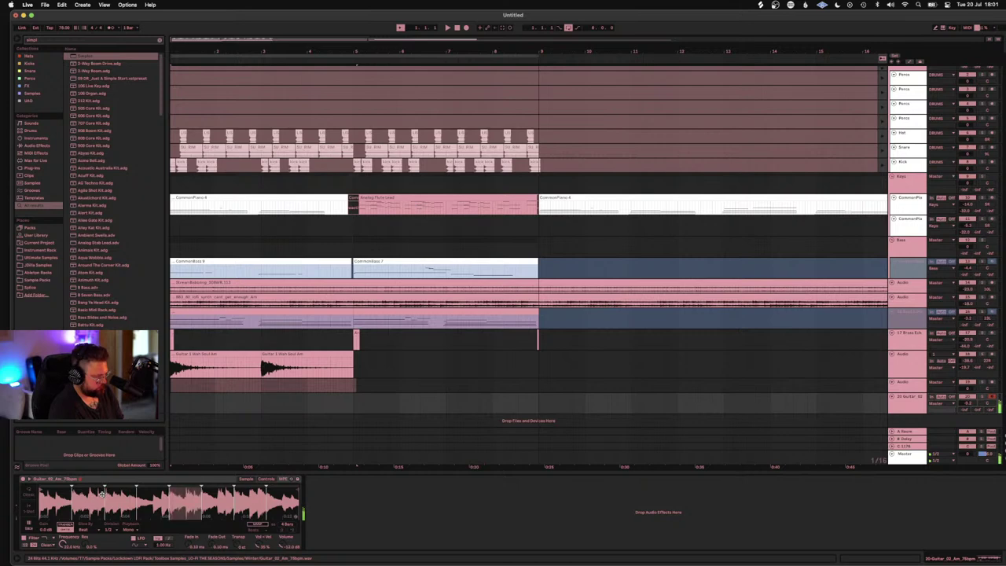
Step: Play the beat, return the overridden drum tracks to arrangement playback, and listen from bar 1
key(space)
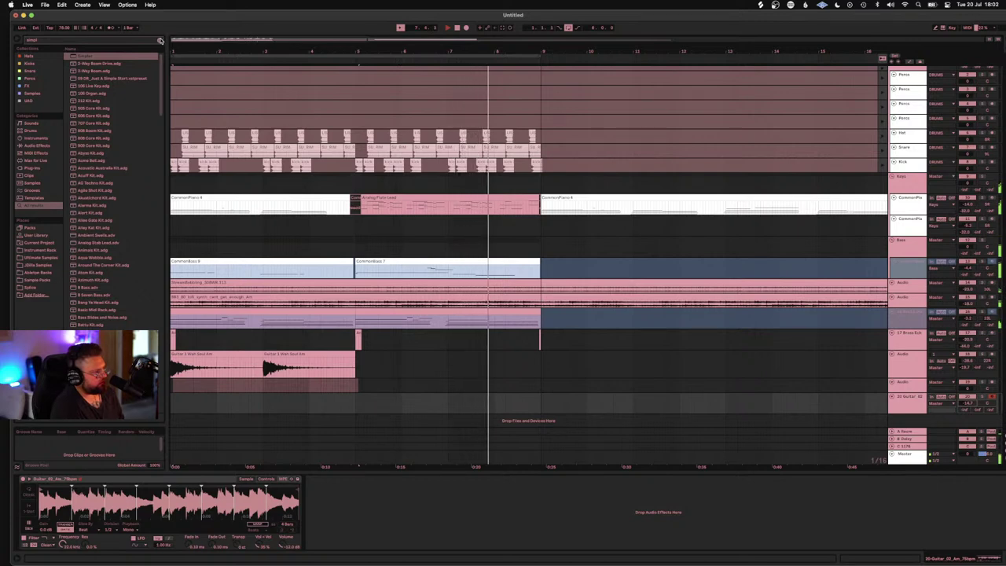
click(881, 58)
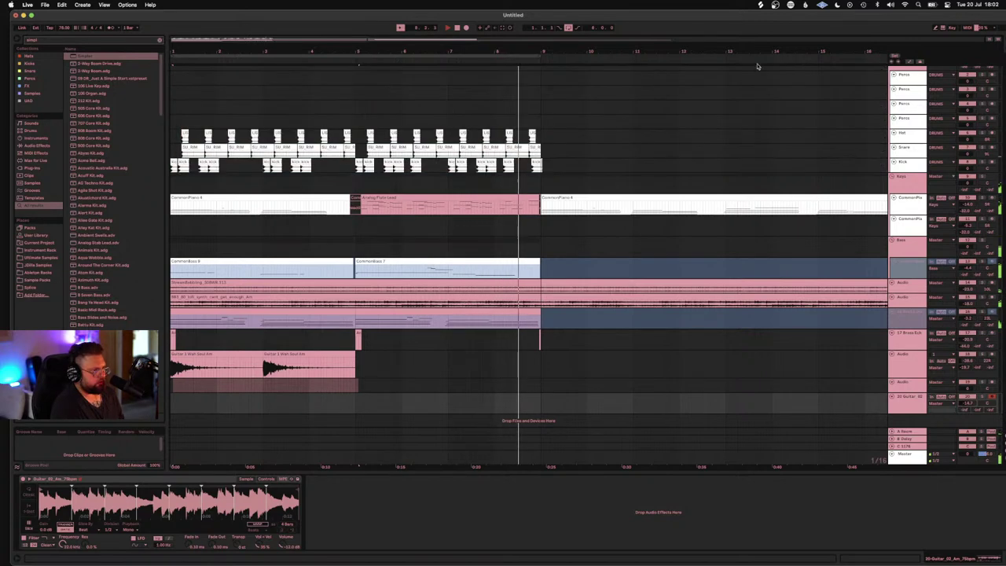
click(449, 29)
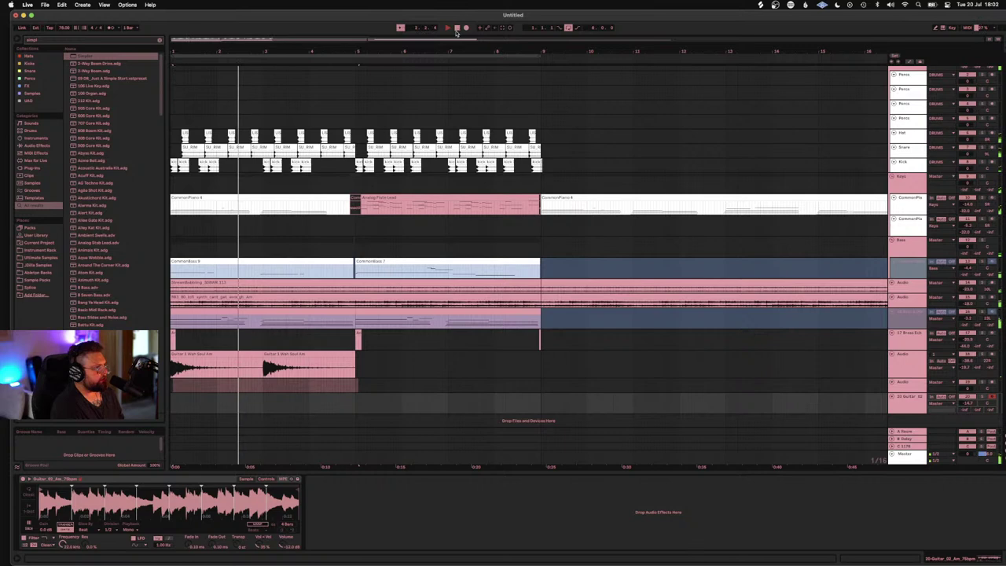
Step: Switch to Splice, search for "trumpet one shot", and audition several of the synth and effect one-shots in the results
click(760, 5)
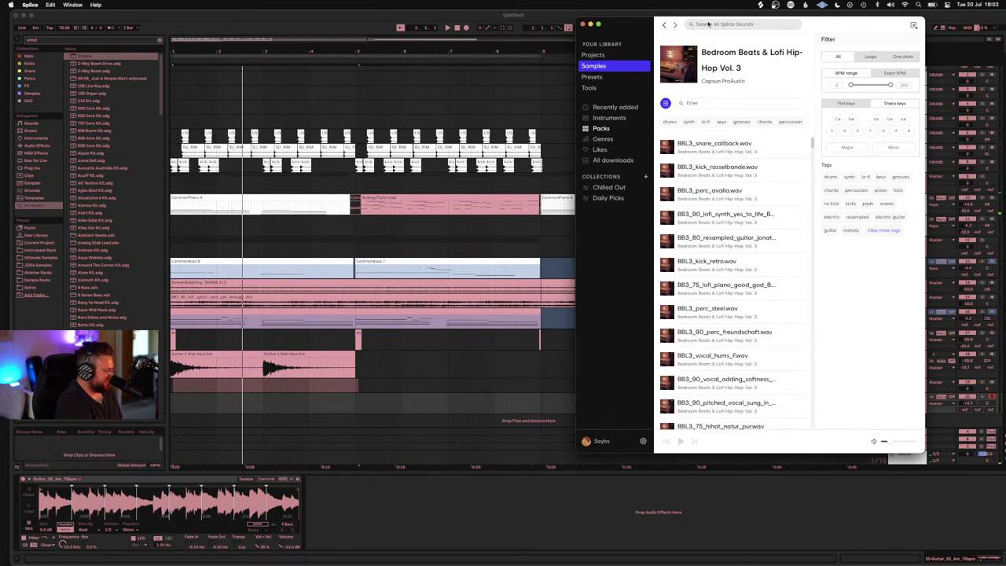
text(frumpet one s)
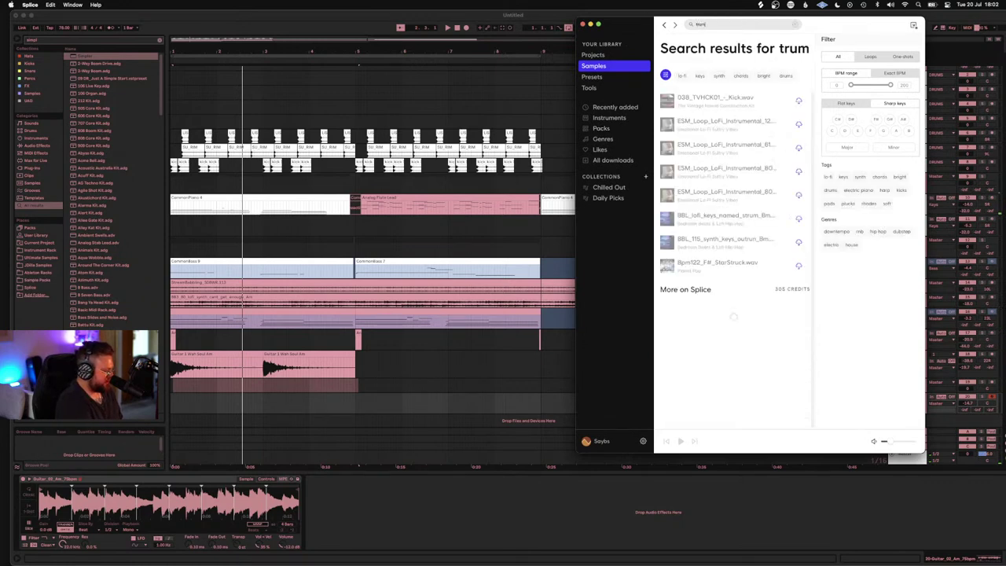
text(hot)
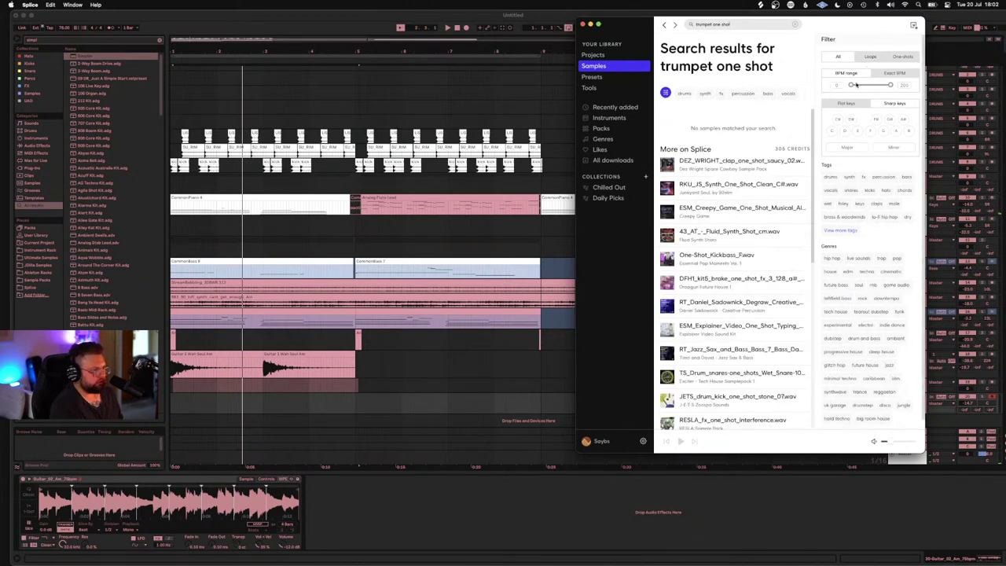
click(666, 187)
click(666, 234)
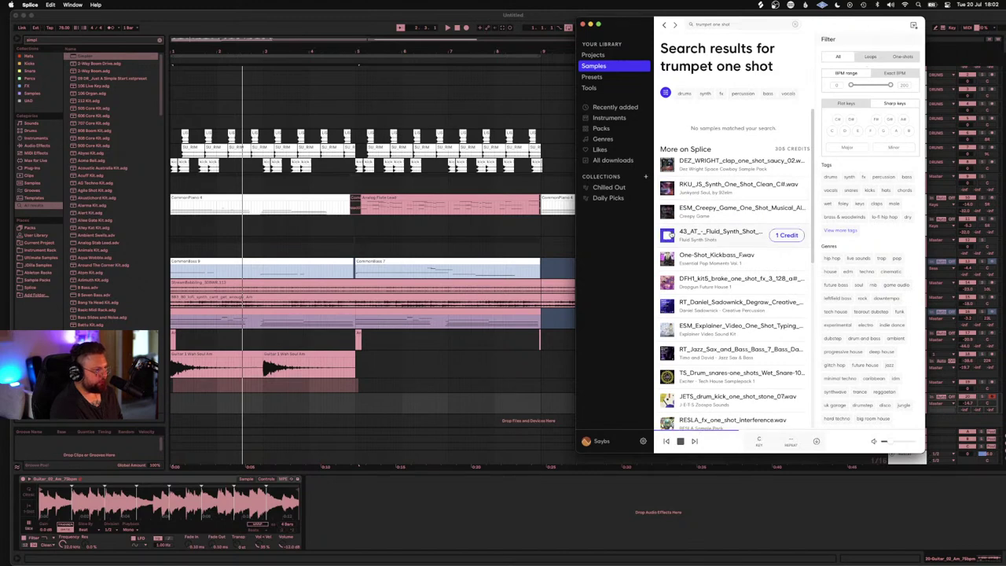
click(666, 281)
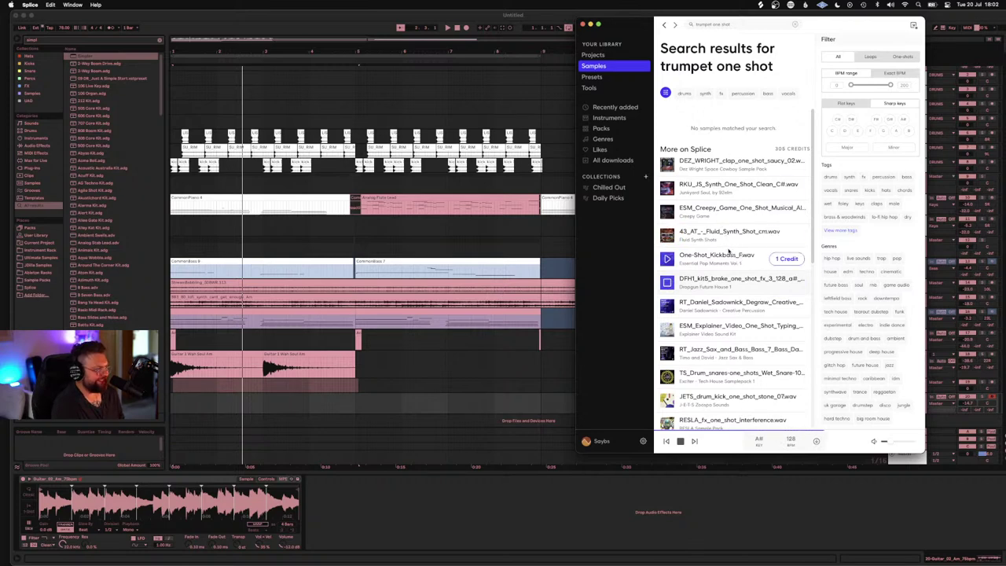
Step: Search Splice for "trumpet" and audition several results, including BT_Staccato_Trumpets, the French chords, the medium horn loop and Trumpet_Late_One_Cm_75BPM
click(728, 26)
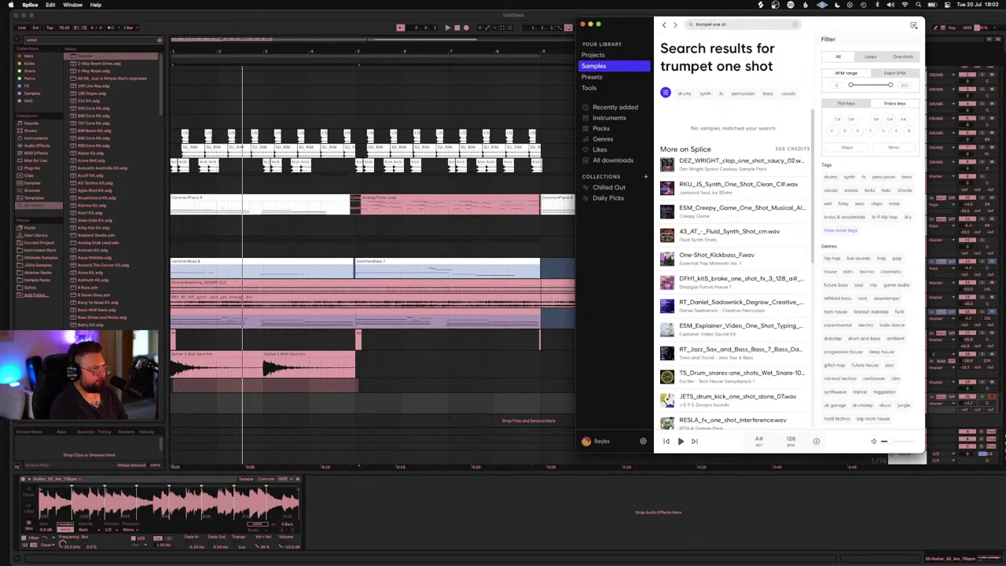
key(Return)
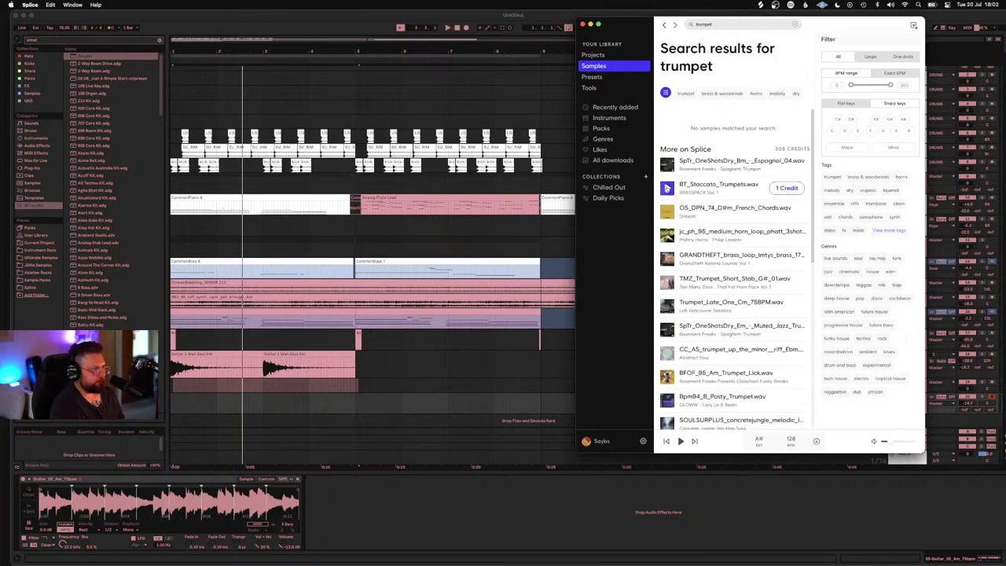
click(666, 188)
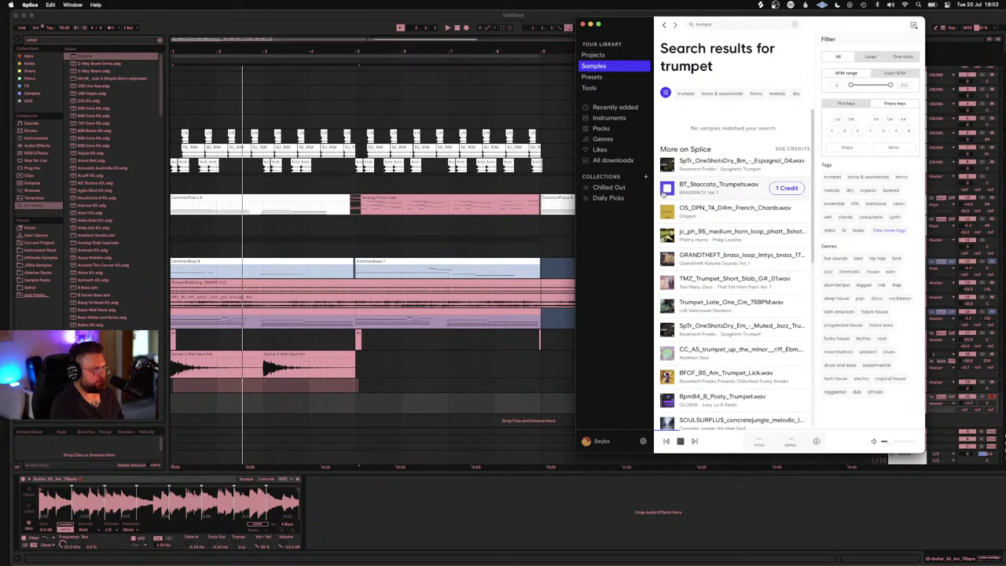
click(666, 211)
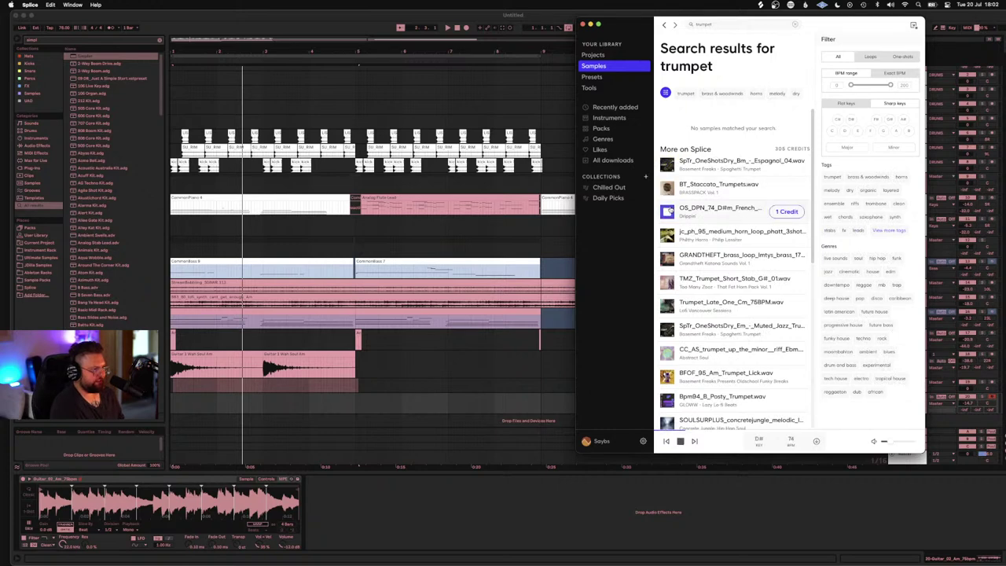
click(666, 235)
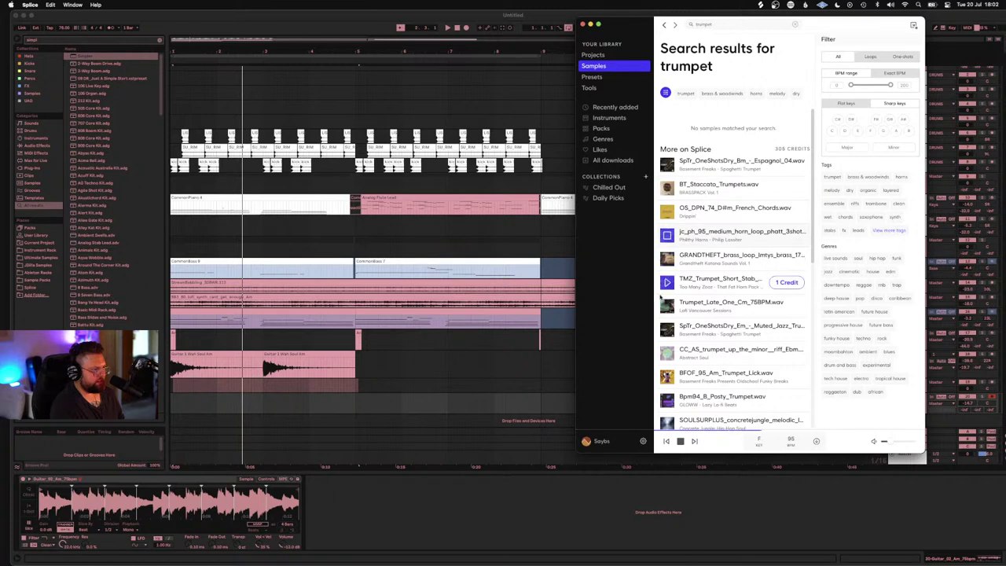
click(667, 306)
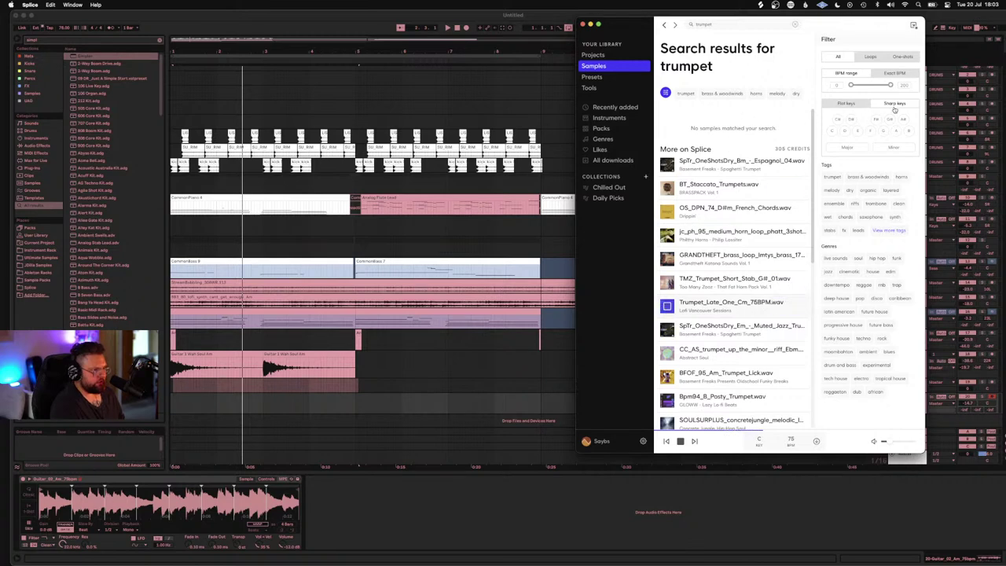
Step: Filter the trumpet results to one-shots and audition the first ones, from the LEX_KB riser to GH_BonusSample_WetTrumpet_G_1
click(899, 56)
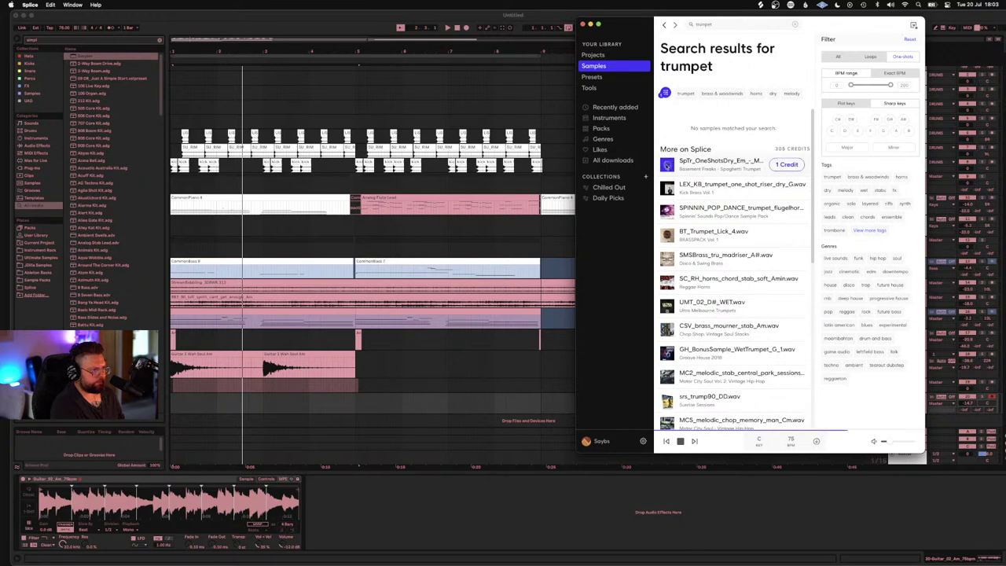
click(666, 191)
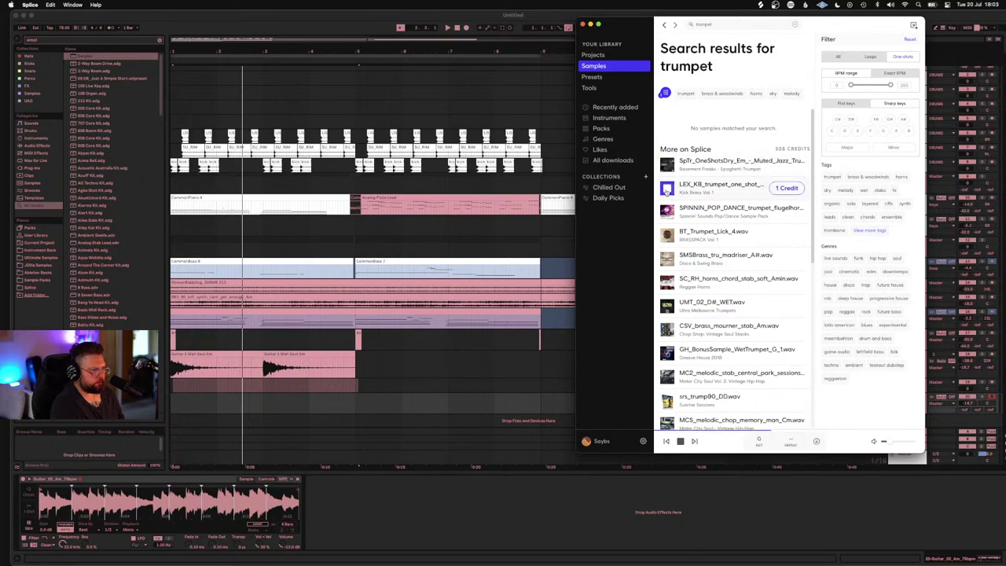
click(668, 212)
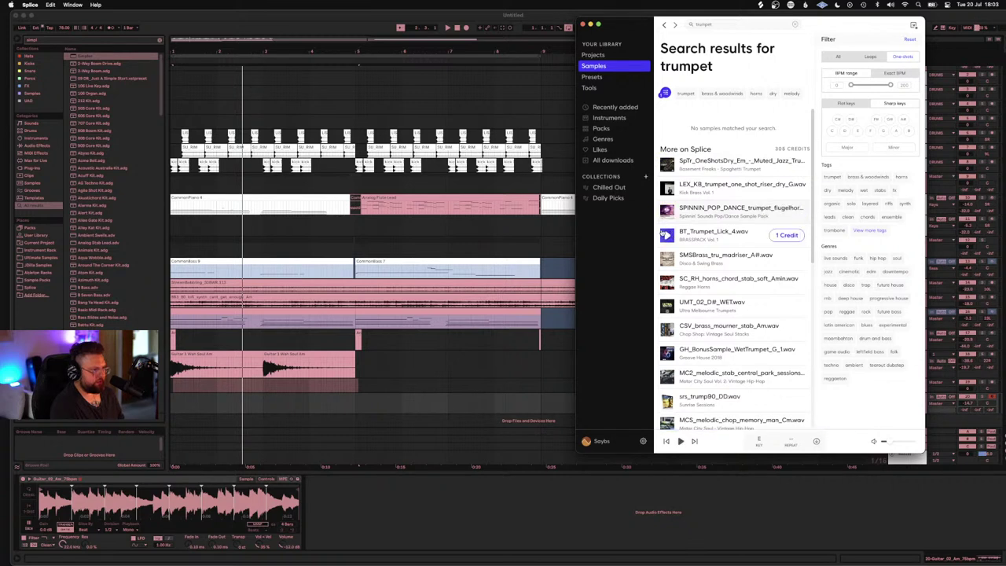
click(667, 236)
click(667, 260)
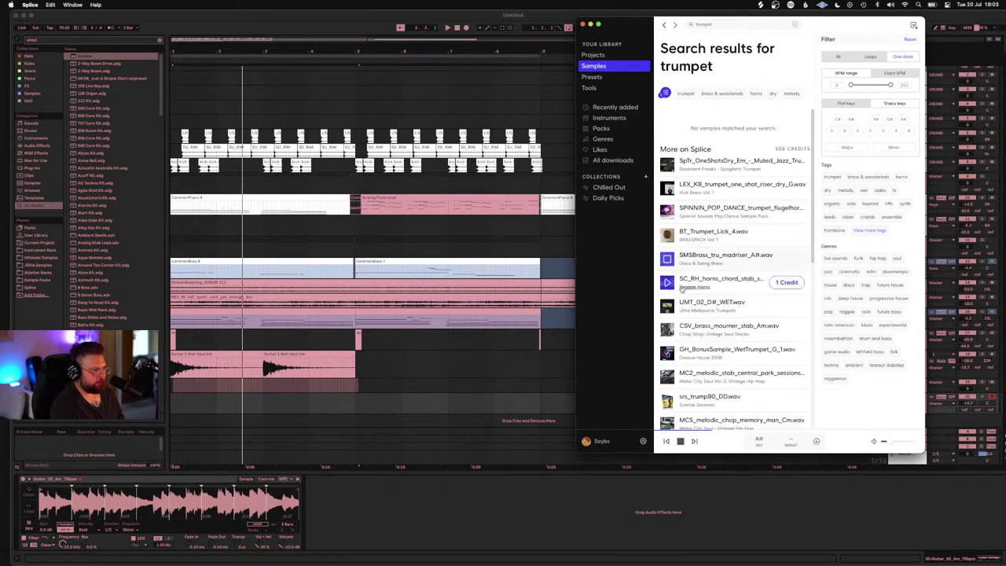
click(667, 284)
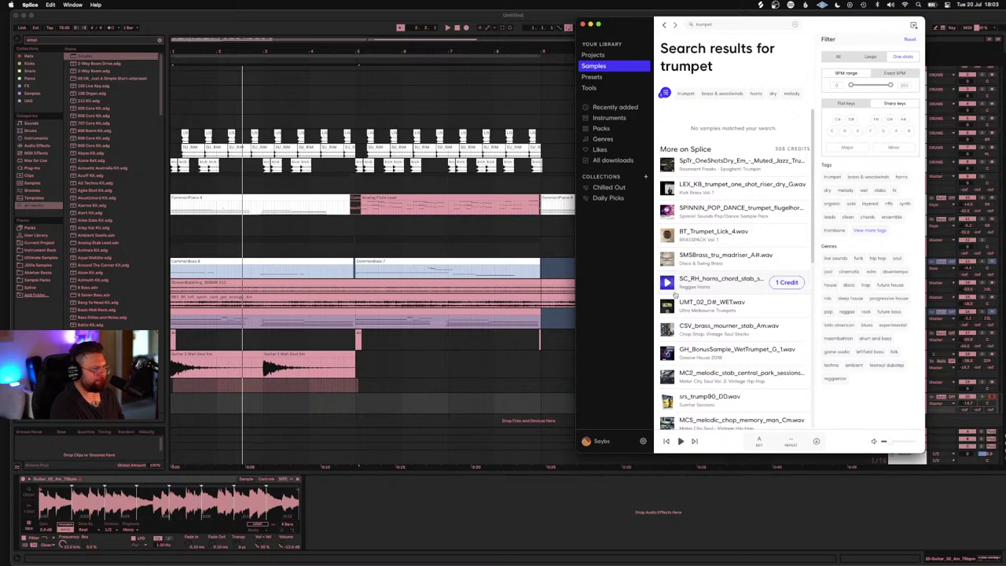
click(667, 329)
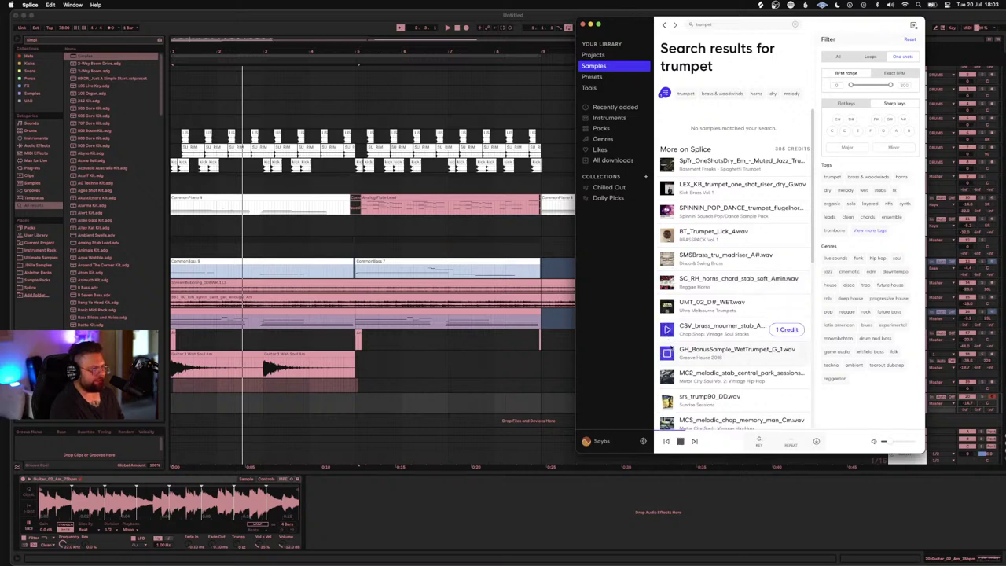
Step: Audition srs_trump90_DD, MCS_melodic_chop_memory_man_Cm and the SAM_FELDT brass stab, then return to the one-shots at the start of the results
click(667, 400)
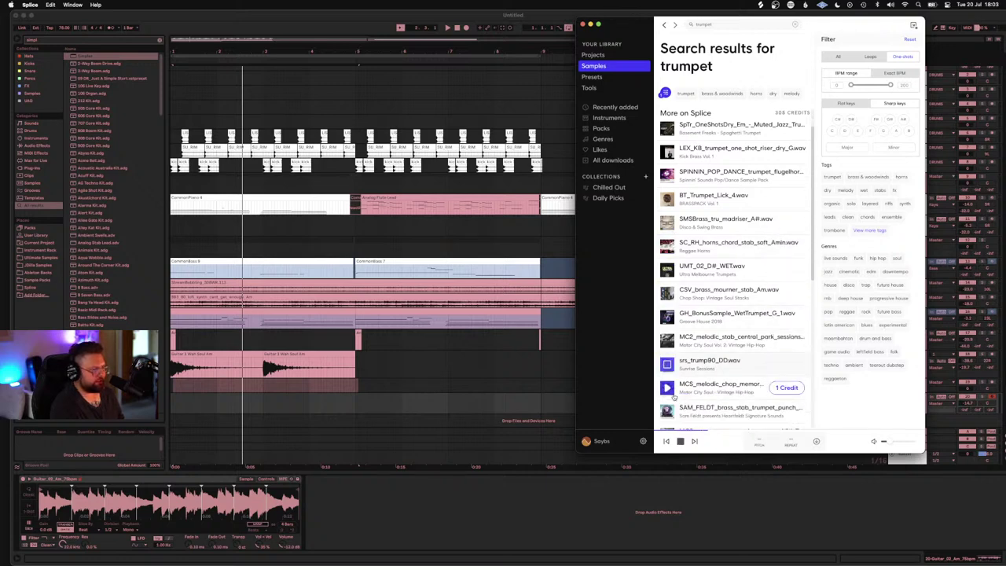
scroll(667, 400, down, 1)
click(667, 389)
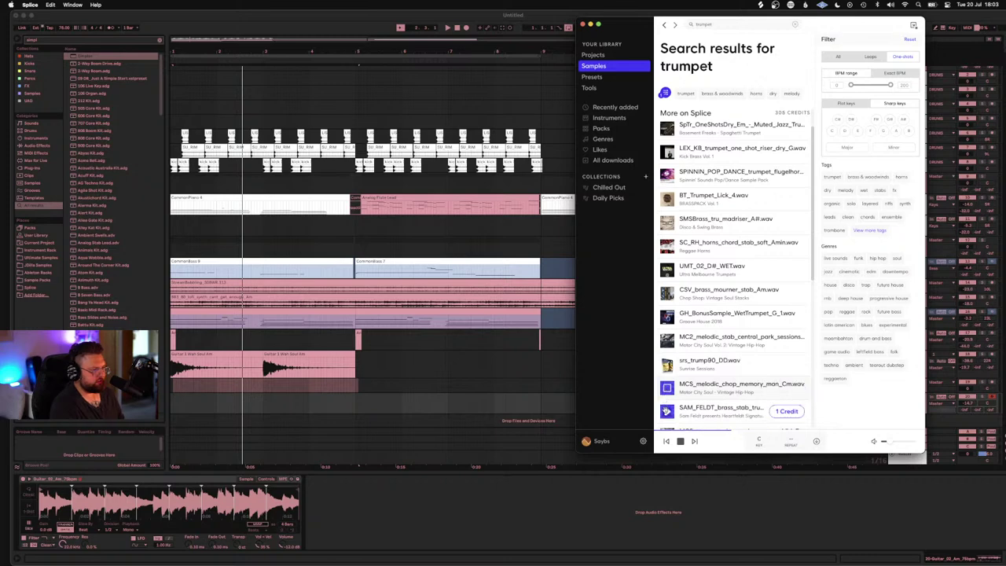
click(667, 410)
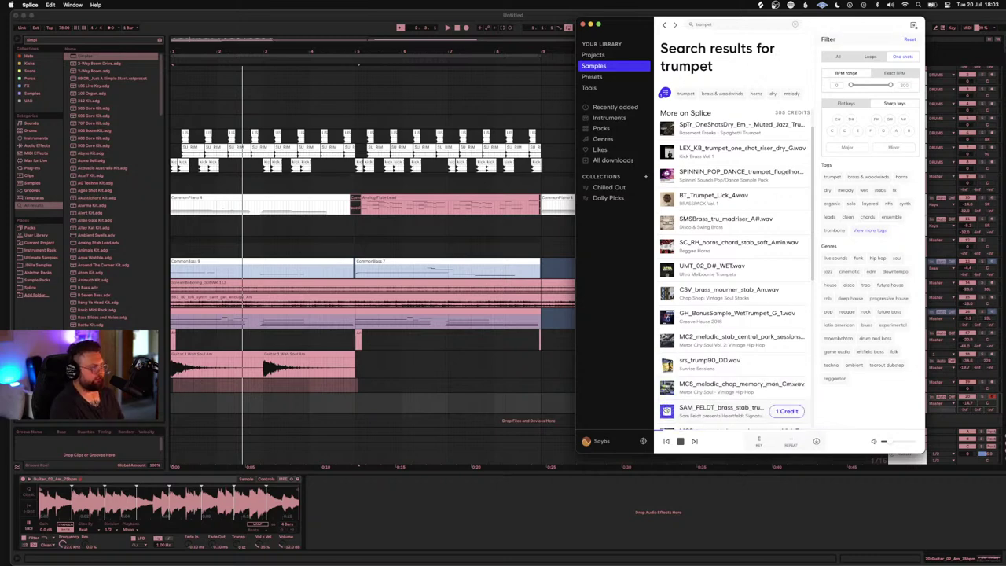
scroll(685, 399, down, 1)
scroll(683, 367, up, 2)
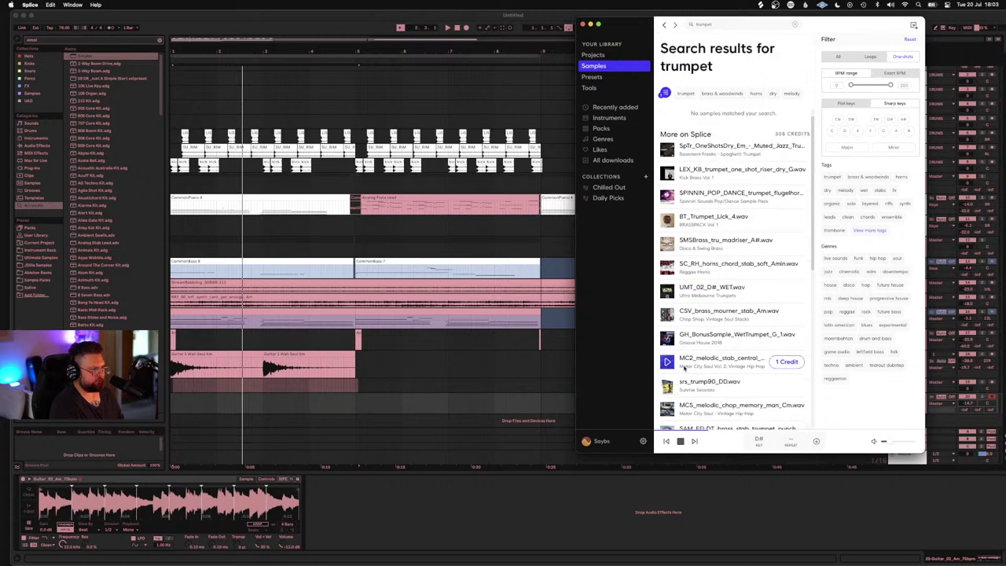
click(667, 173)
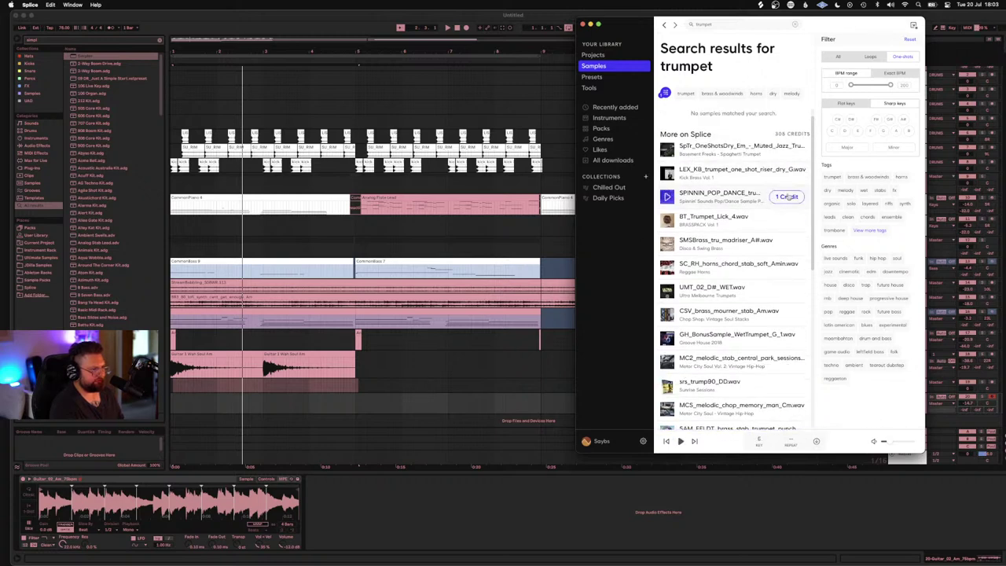
Step: Get the SPINNIN_POP_DANCE trumpet flugelhorn one-shot, load it into the Simpler in place of the guitar loop, and put Splice away
click(786, 196)
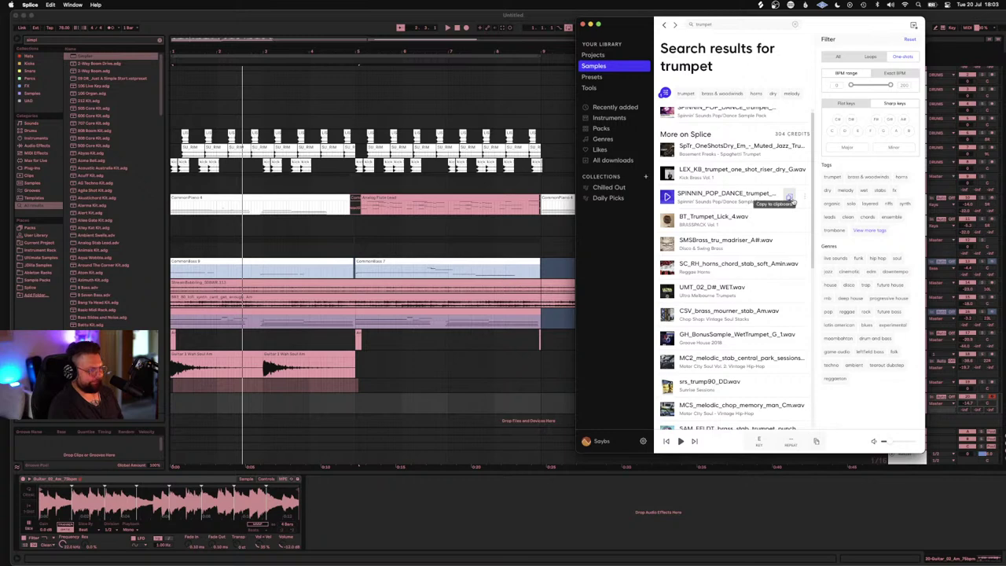
drag(792, 201, 243, 511)
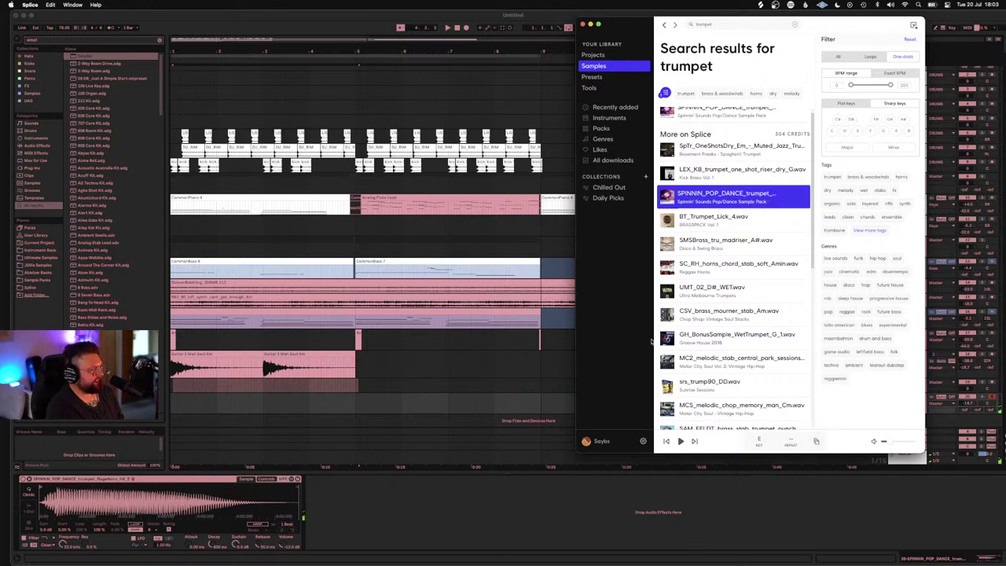
click(590, 25)
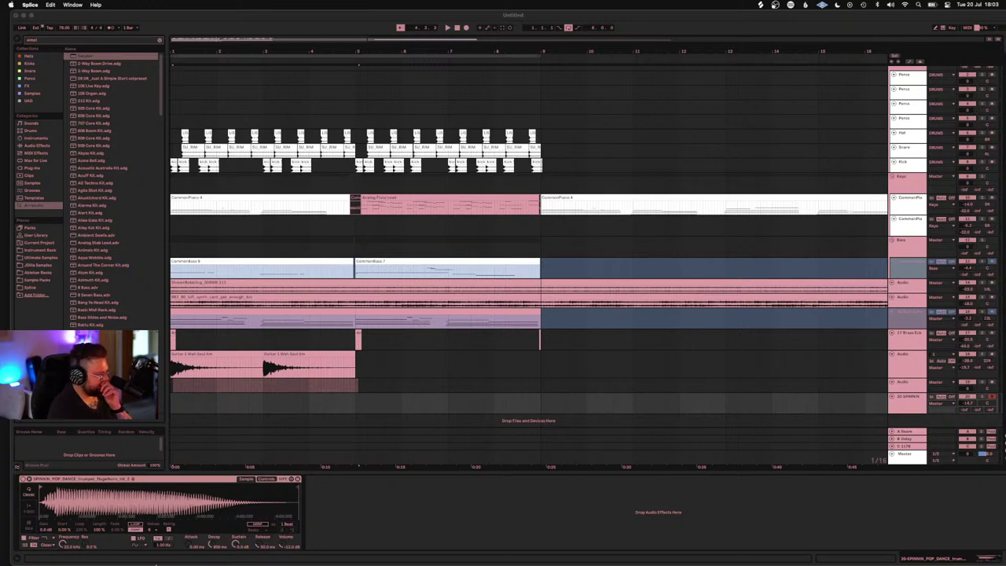
Step: Switch the trumpet Simpler to 1-Shot mode, turn on Warp and set its warp mode to Complex
click(31, 514)
click(27, 510)
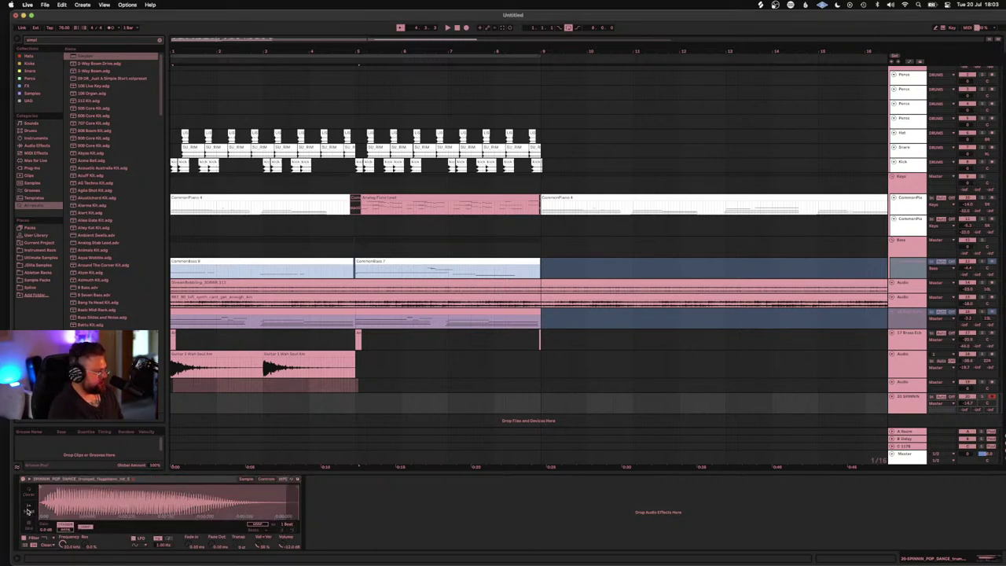
click(252, 525)
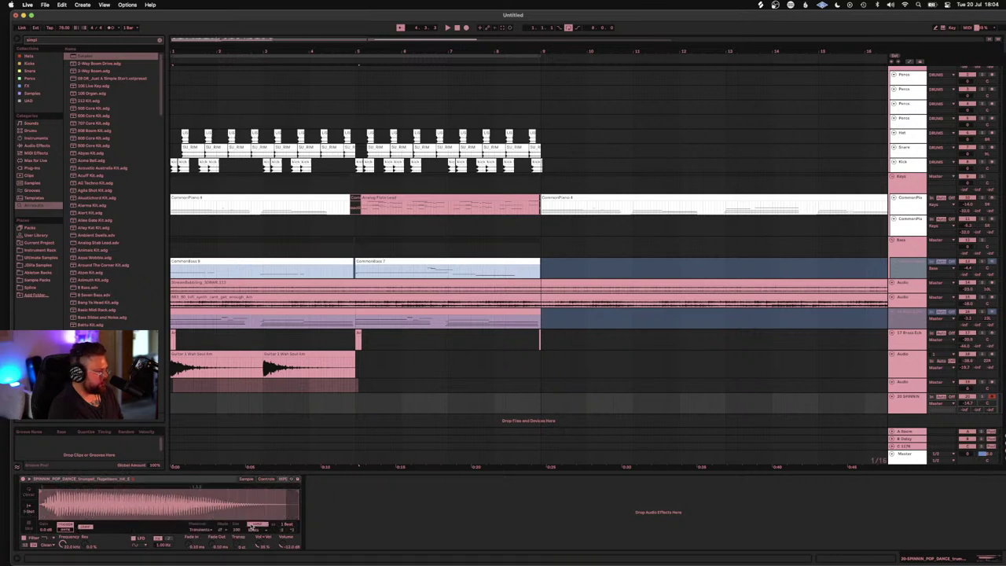
click(256, 533)
click(255, 519)
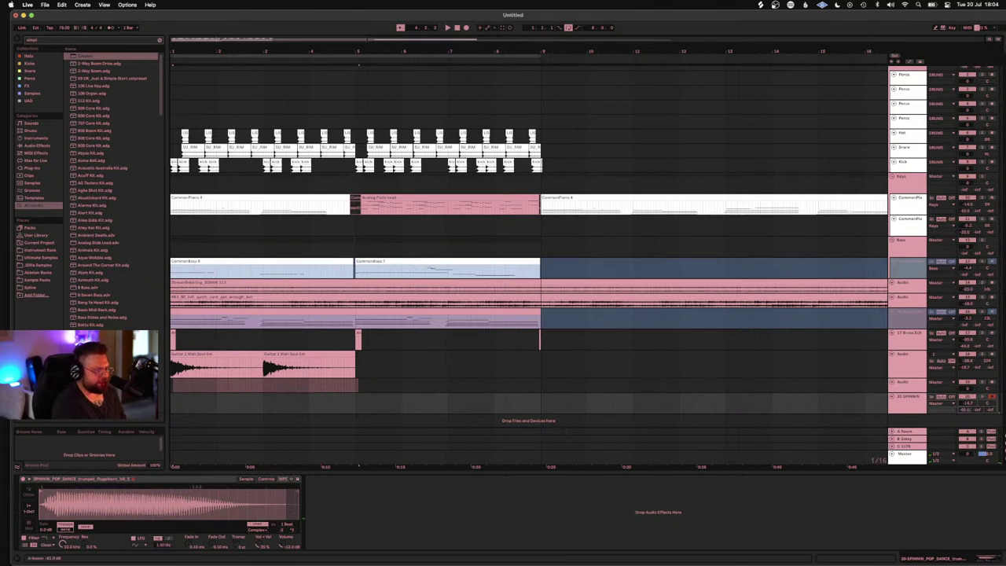
Step: Switch the trumpet Simpler to Classic mode with looping on, and trim the sample's start and its end to around the middle
drag(978, 413, 979, 410)
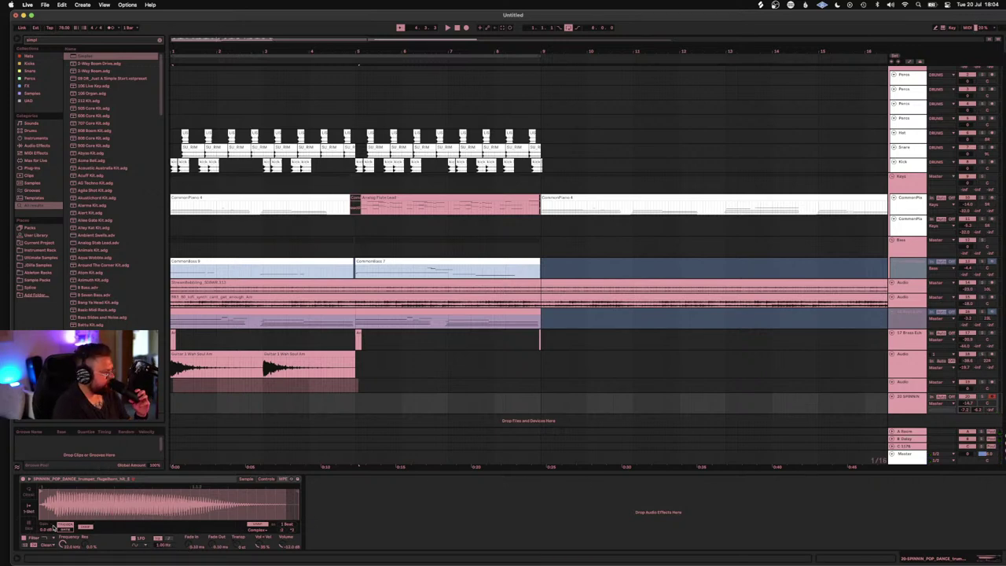
click(29, 492)
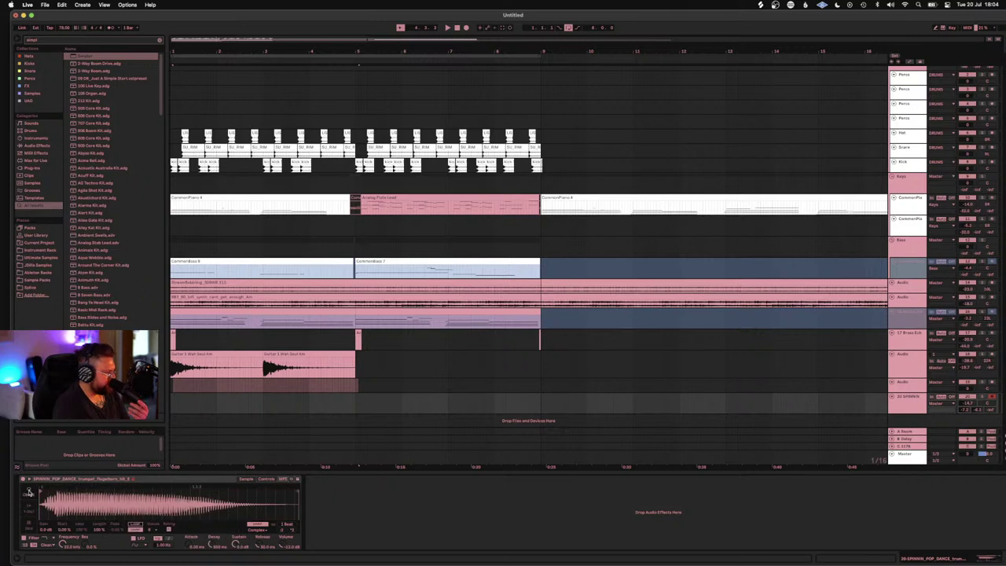
click(132, 524)
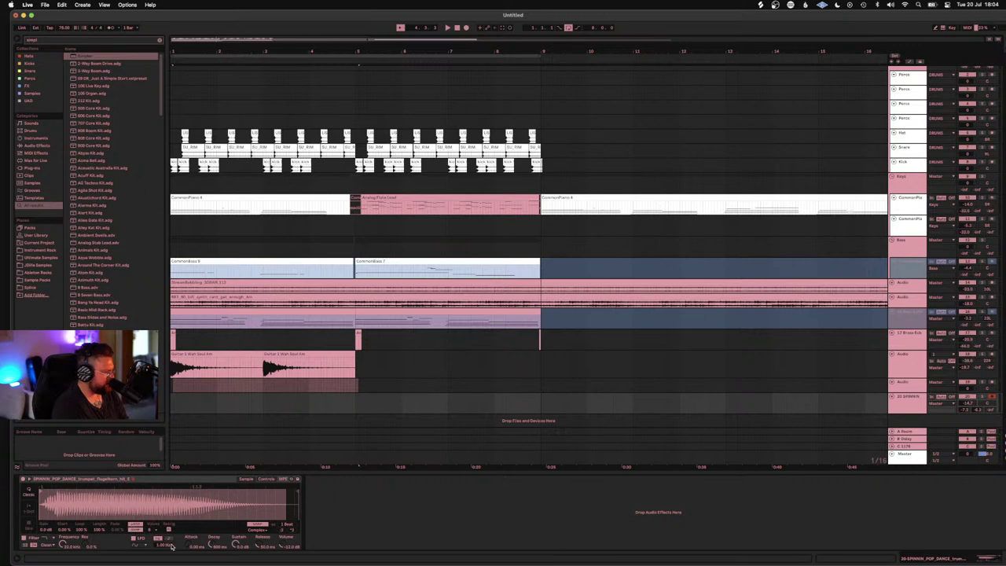
mouse_move(41, 490)
mouse_down()
mouse_move(66, 490)
mouse_move(46, 492)
mouse_up()
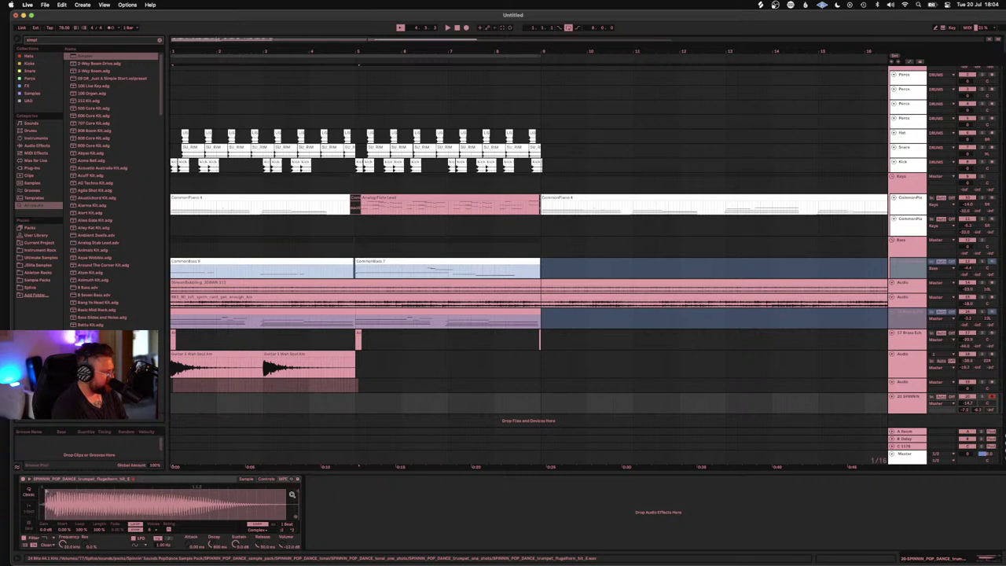
drag(295, 492, 162, 490)
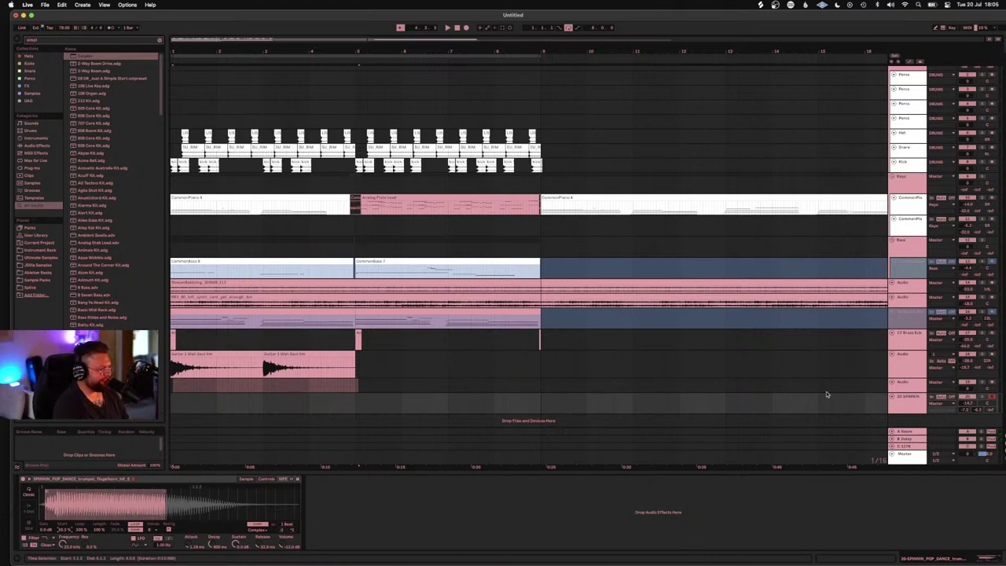
Step: Delete the audio track directly above the SPINNIN trumpet track
click(903, 383)
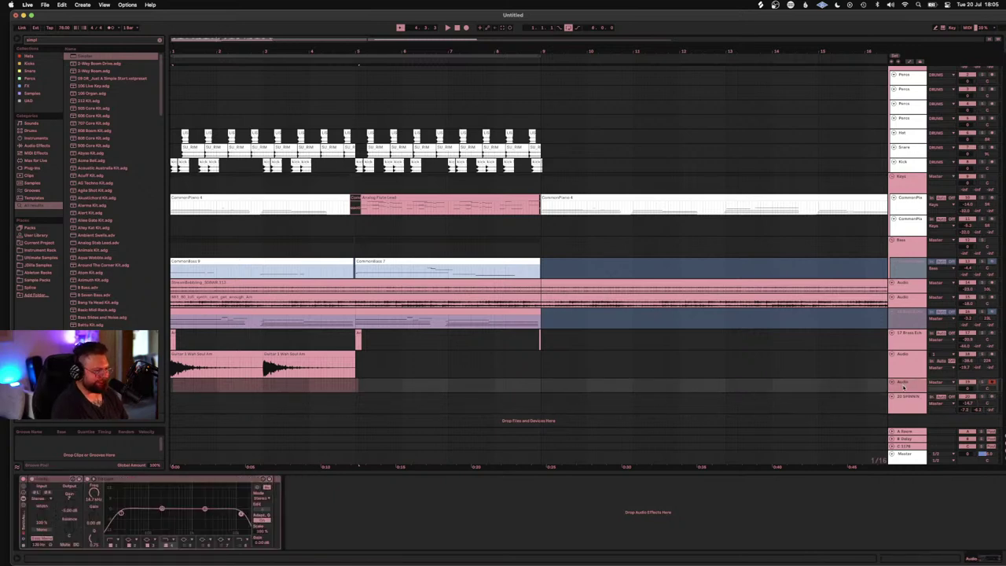
key(Delete)
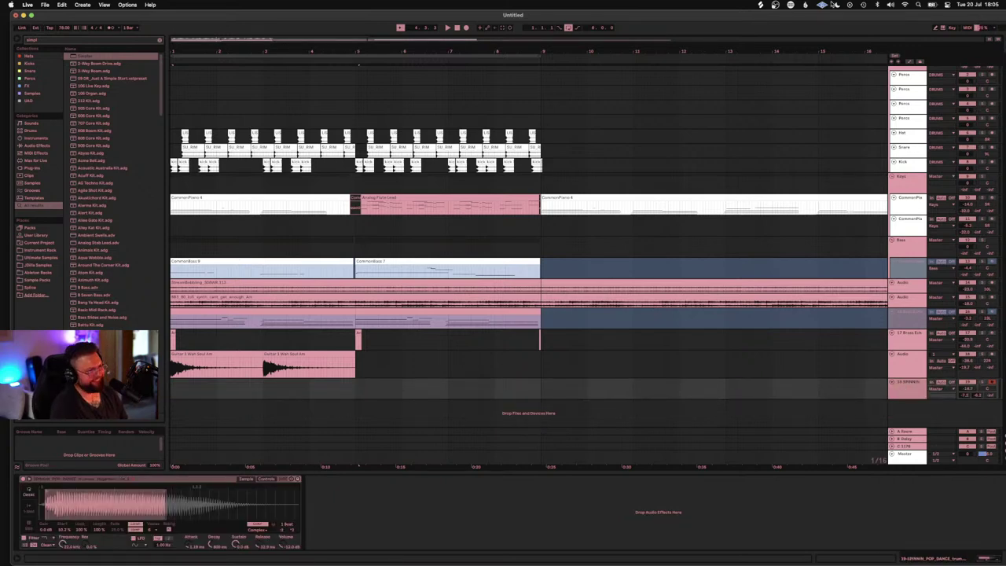
Step: Switch to Splice, search one-shots for "trumpet long", preview srs_trump100_EDDb.wav, clear the search and return to Live
click(759, 6)
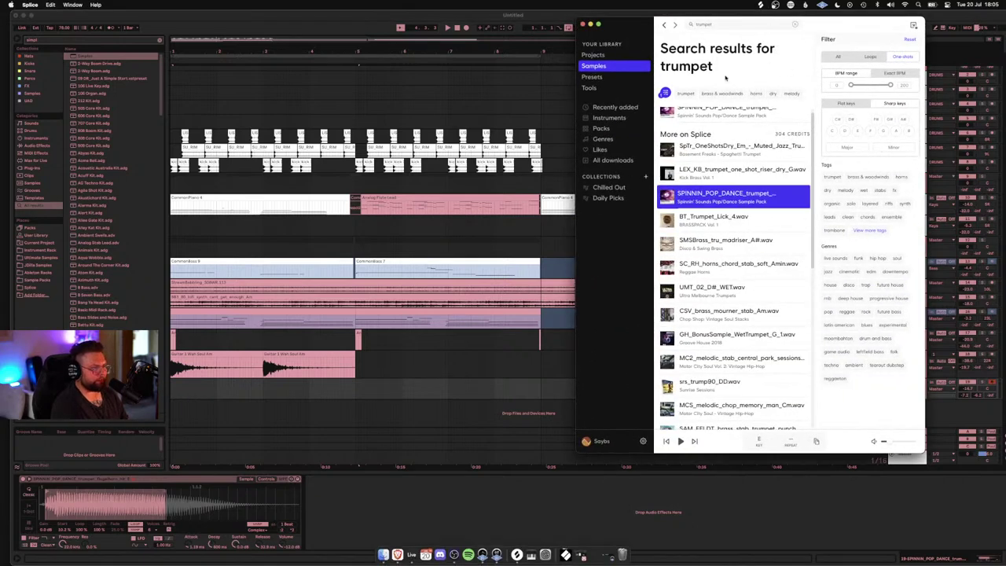
click(723, 25)
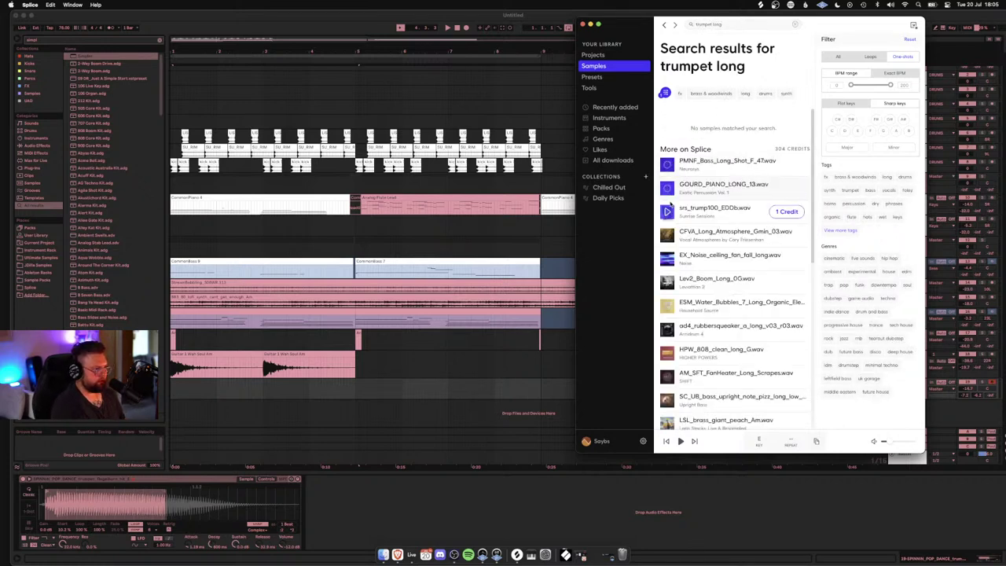
click(666, 211)
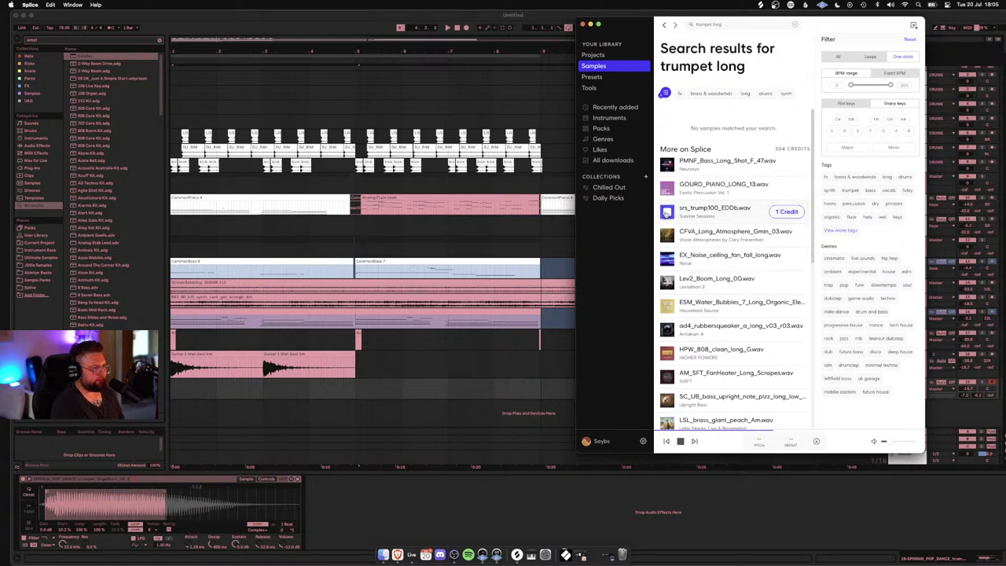
click(900, 58)
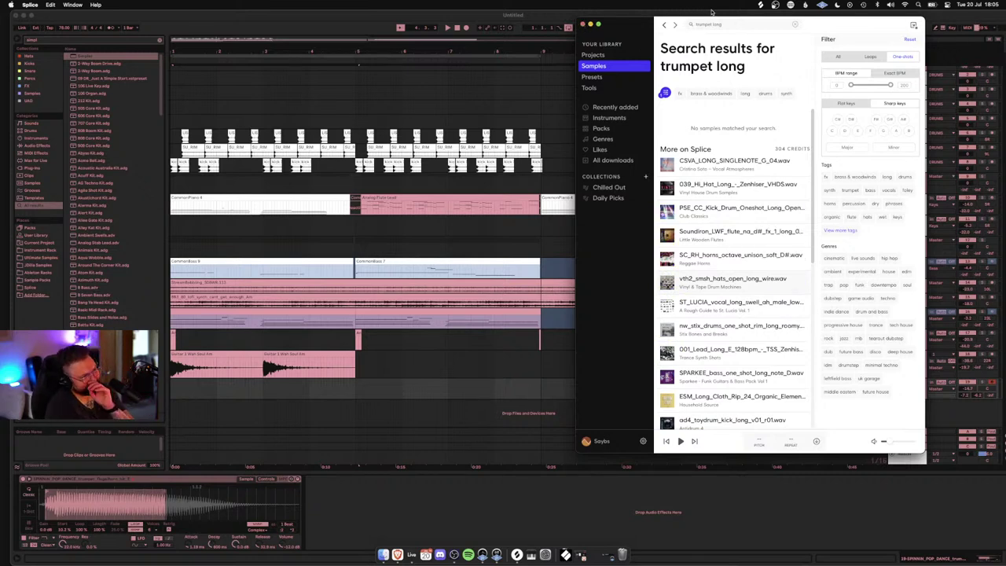
click(794, 24)
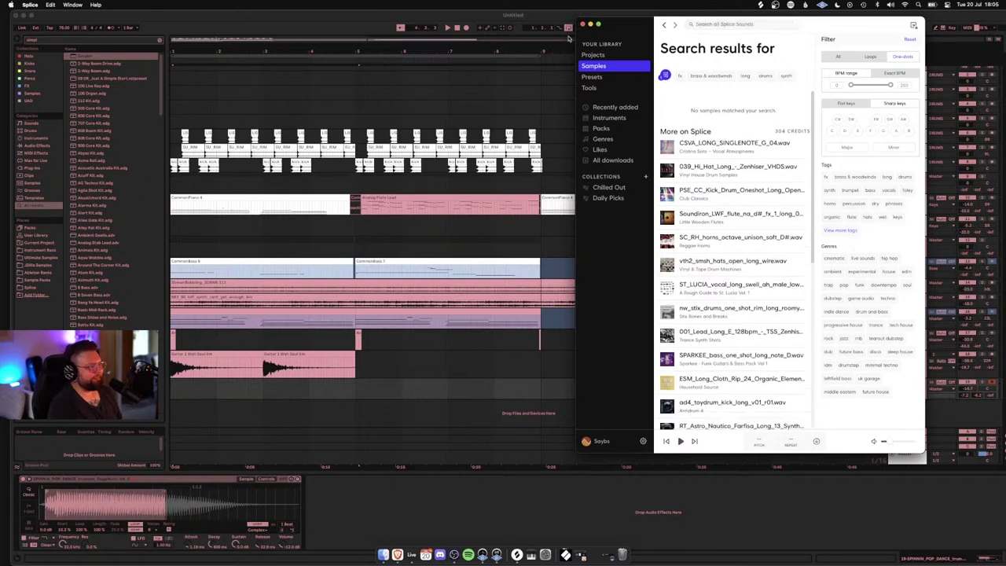
click(571, 37)
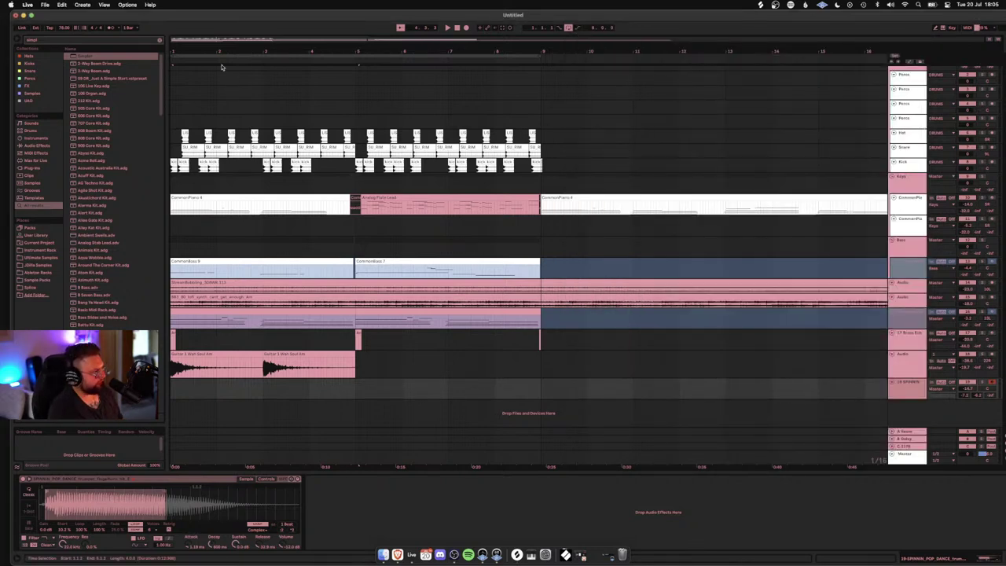
Step: Search the browser for Omnisphere presets and load Ebow.adg onto a new MIDI track below the trumpet track
click(158, 41)
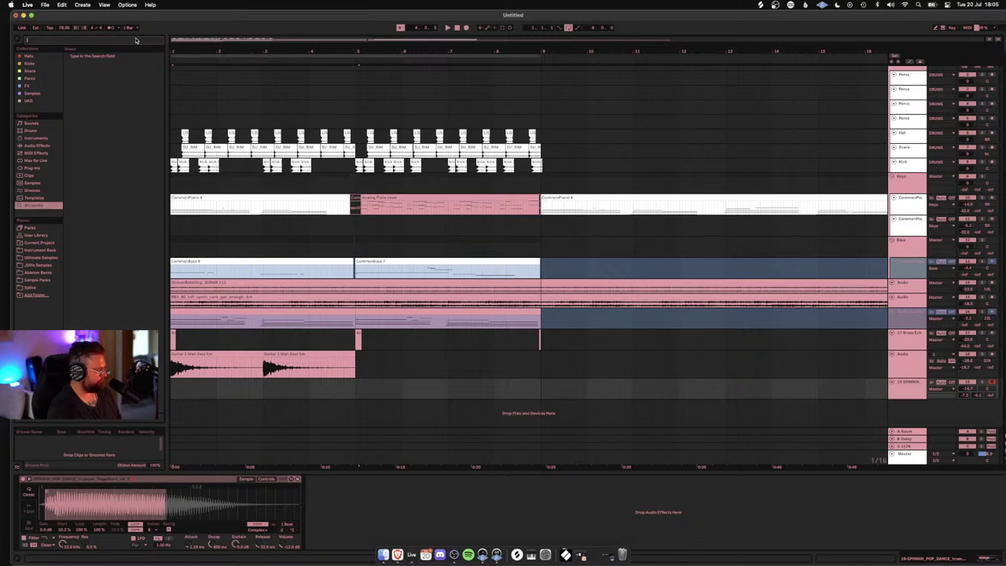
text(omni)
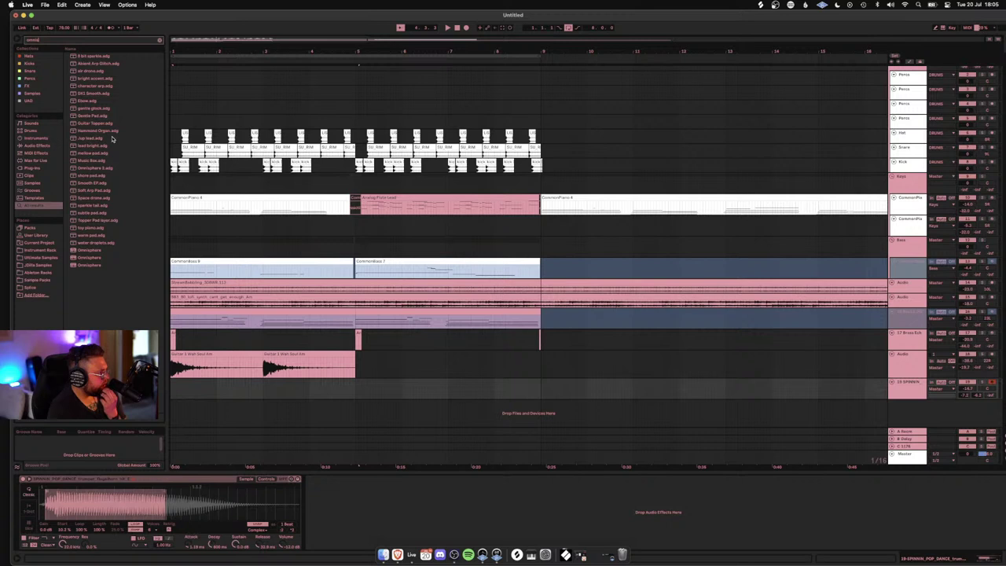
click(89, 101)
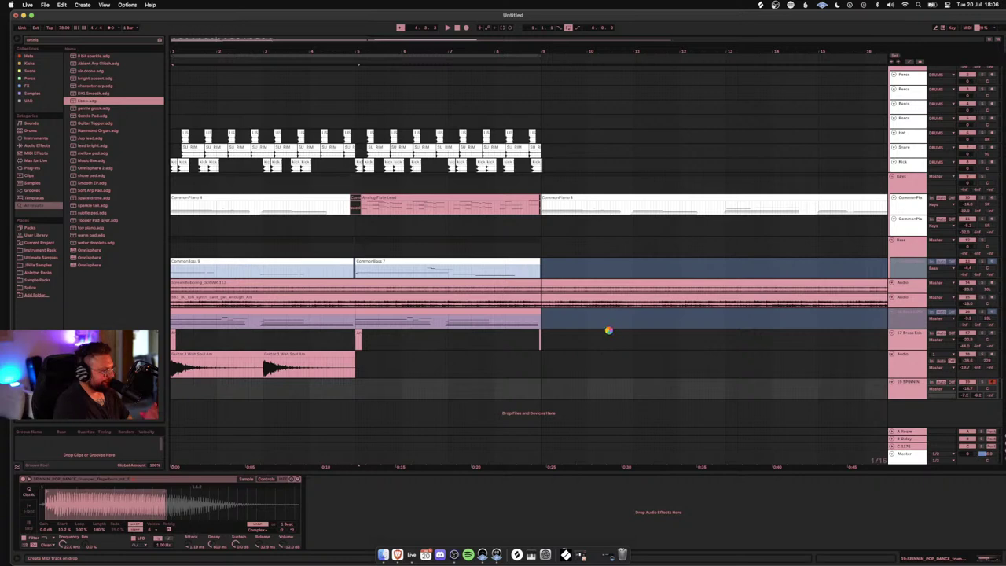
key(space)
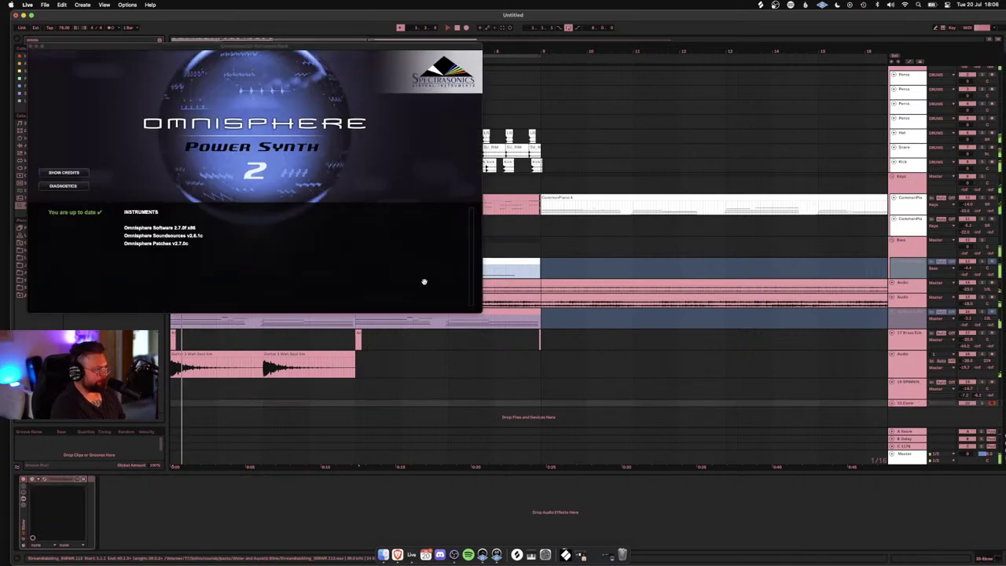
click(242, 252)
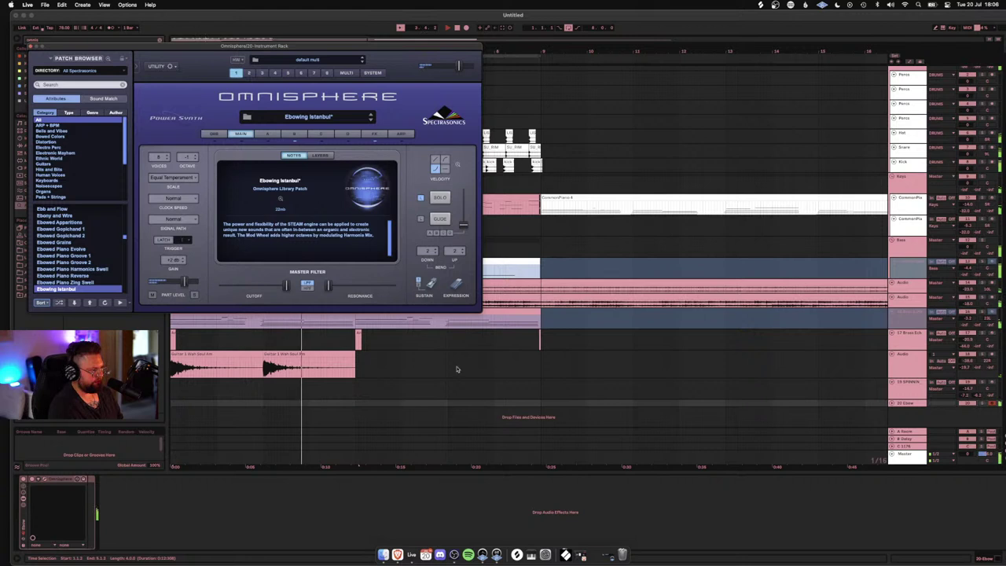
Step: Paste a Utility after Omnisphere on the Ebow track, lower its gain to about -13 dB, and move the Omnisphere window lower
click(145, 494)
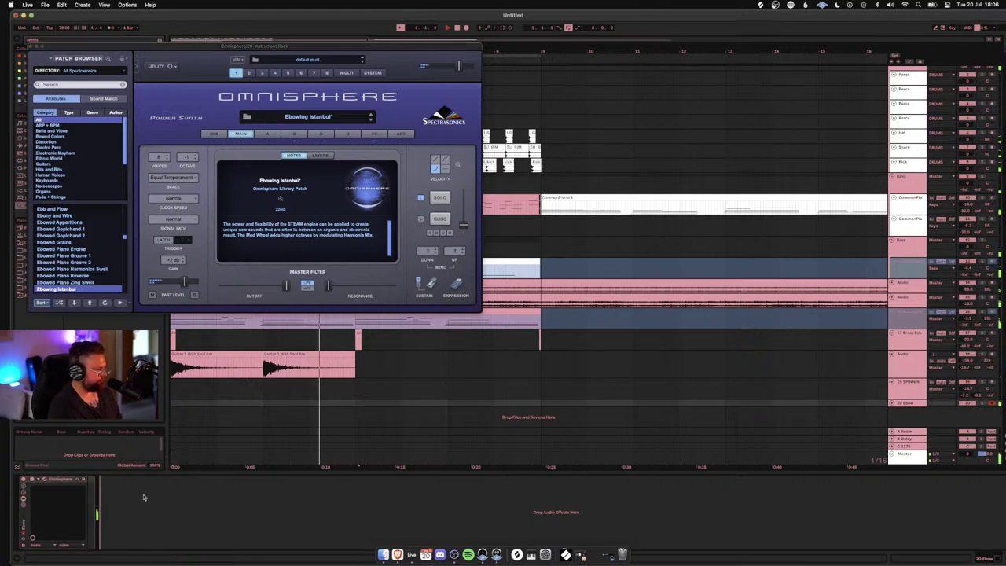
key(super+v)
drag(149, 499, 149, 531)
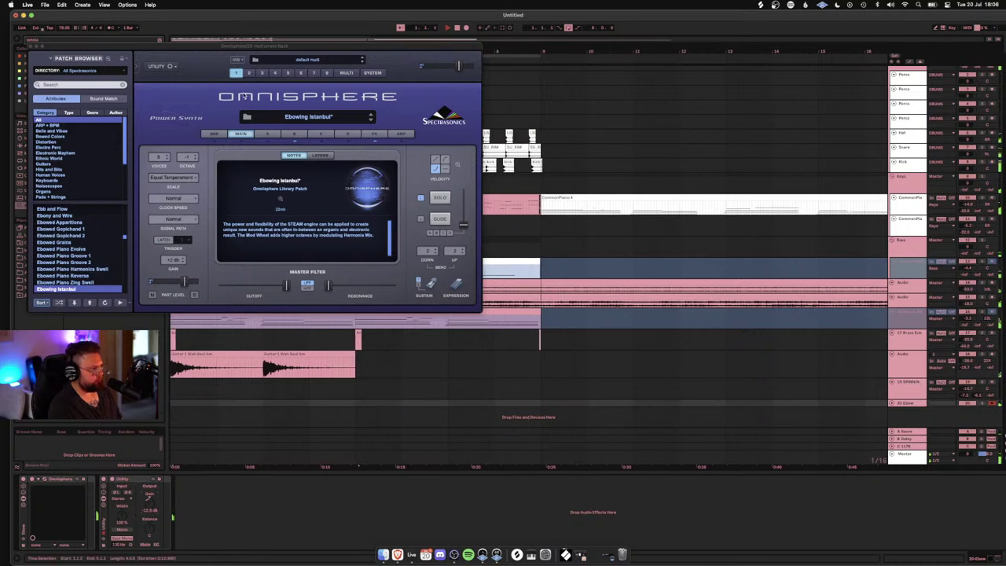
key(space)
drag(265, 41, 343, 145)
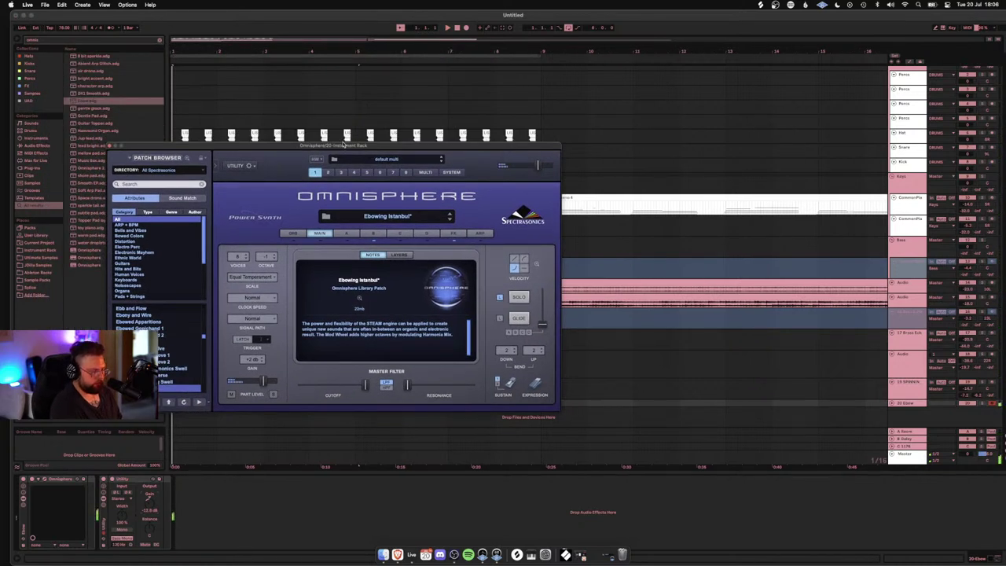
Step: Close the Omnisphere window, record an Ebow part from bar 1 to bar 9, and check the notes in the recorded clip
key(space)
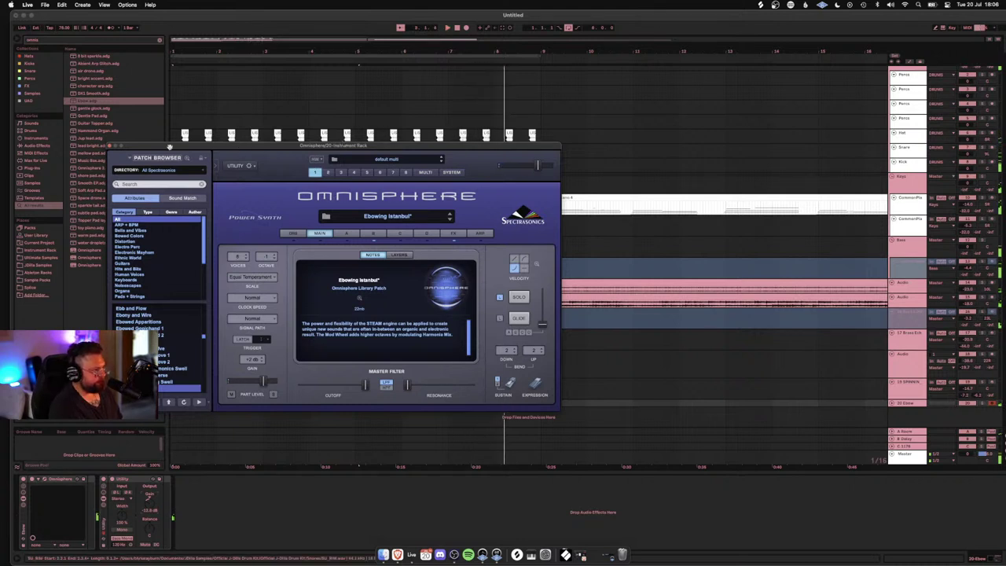
click(111, 147)
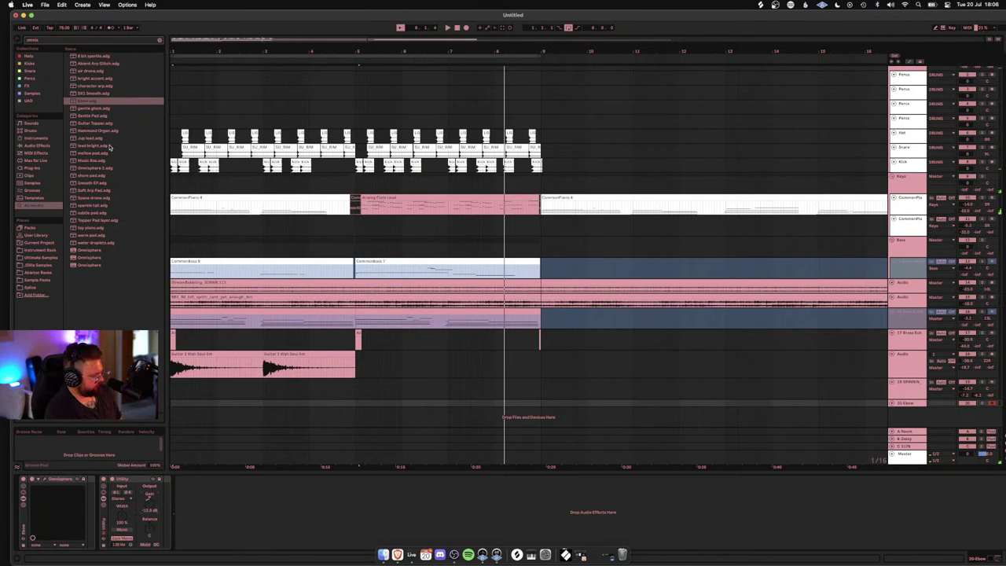
key(space)
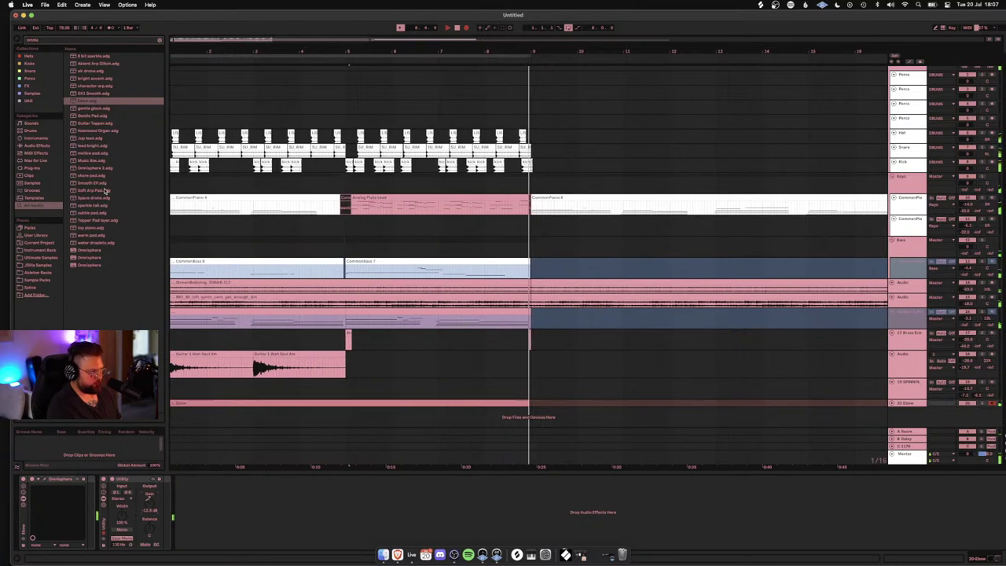
key(space)
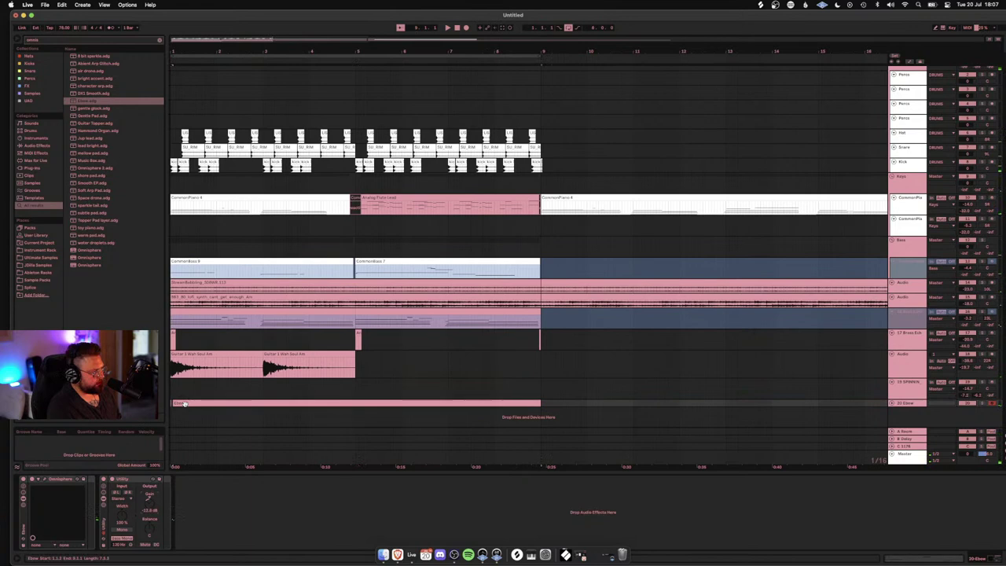
double_click(177, 403)
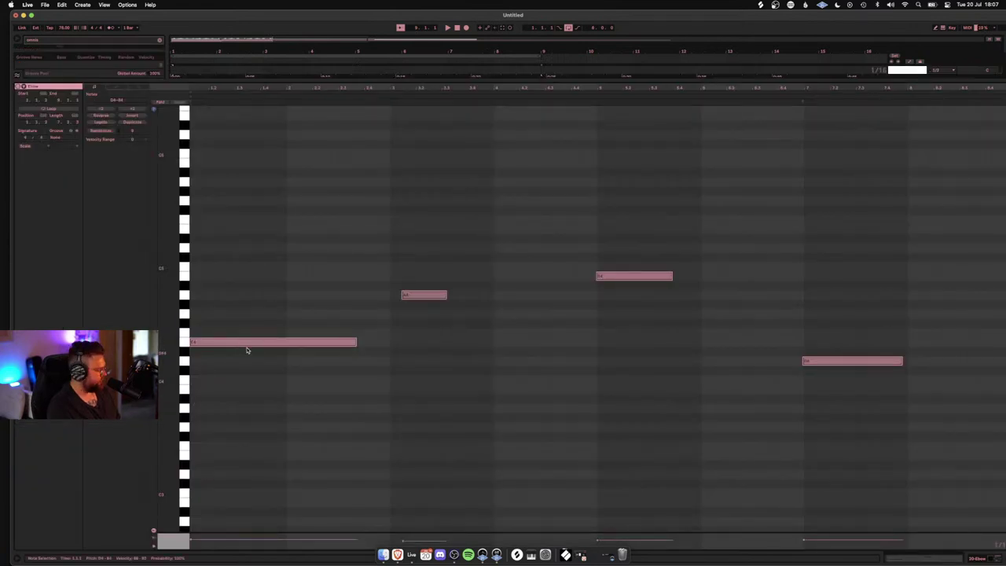
key(shift+Tab)
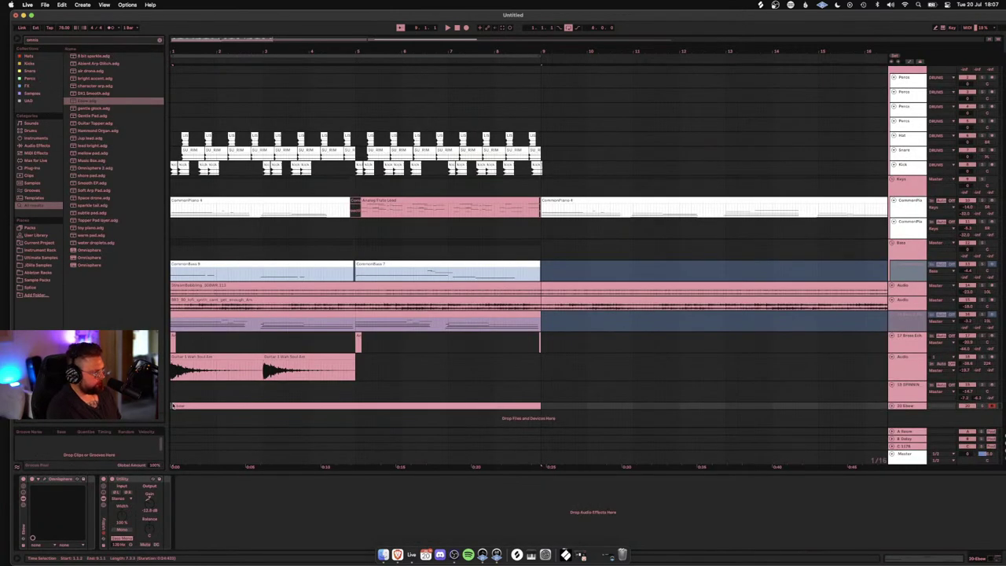
Step: Enlarge the Ebow track and, during playback, set its volume to about -3.4 dB and pan it to the right
key(space)
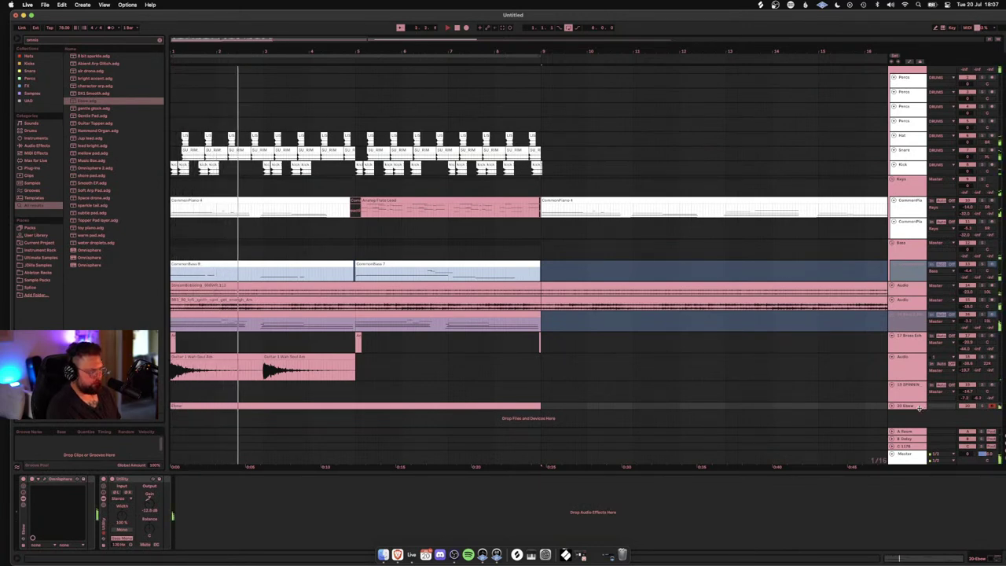
scroll(919, 407, down, 1)
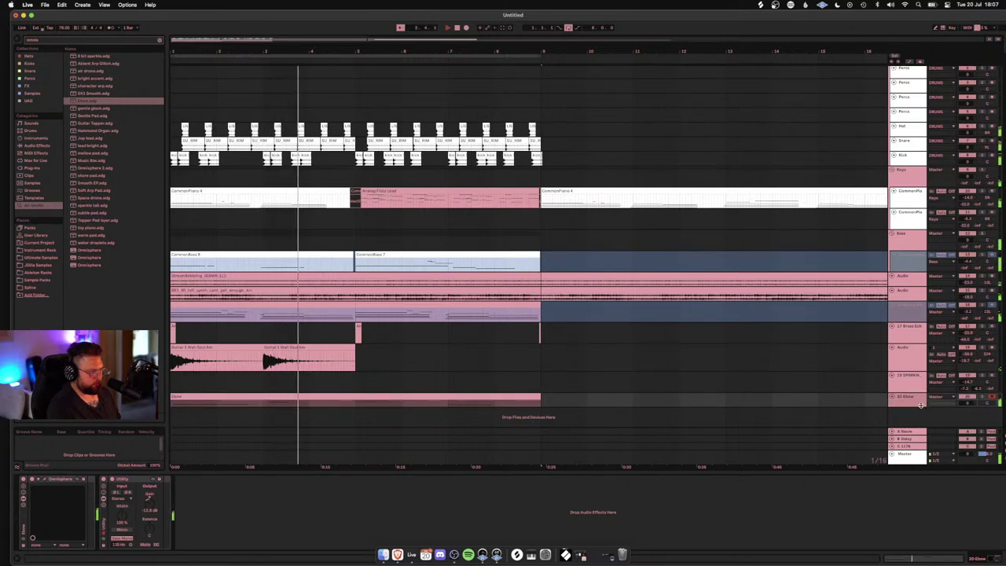
drag(922, 407, 987, 415)
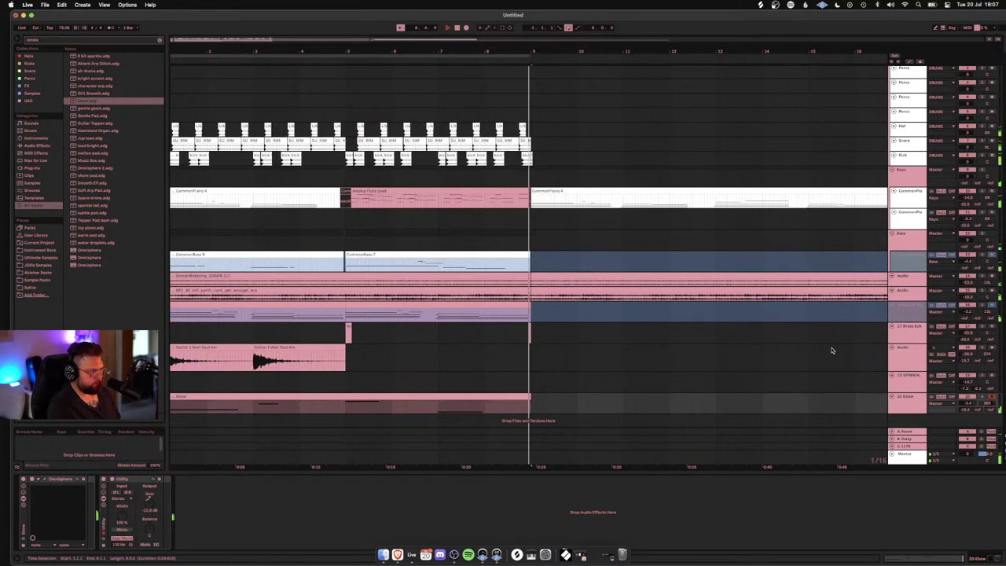
Step: Move the Analog Flute Lead clip down to the second CommonPiano track and load gentle glock.adg as that track's instrument
click(450, 189)
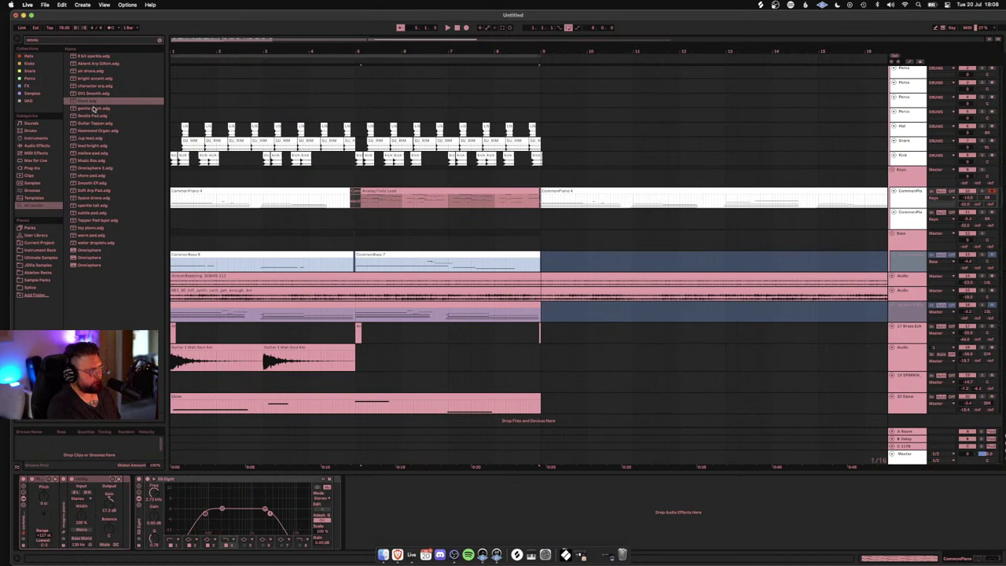
drag(380, 189, 384, 224)
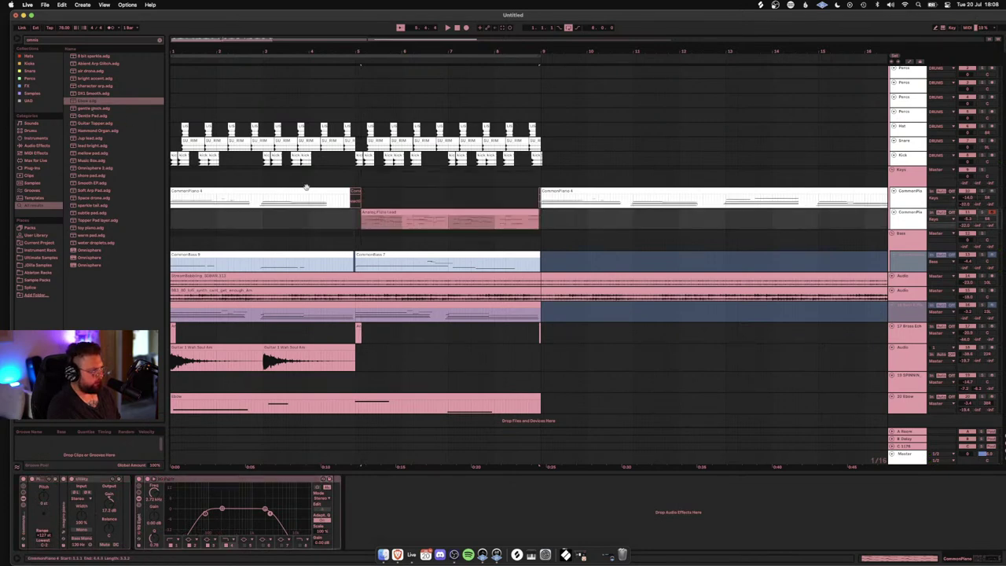
click(93, 108)
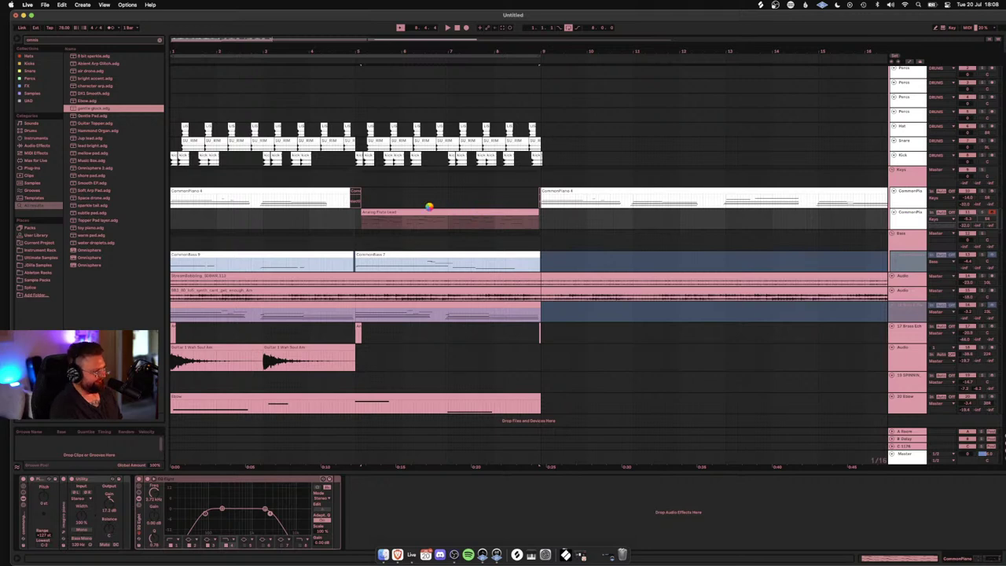
click(401, 211)
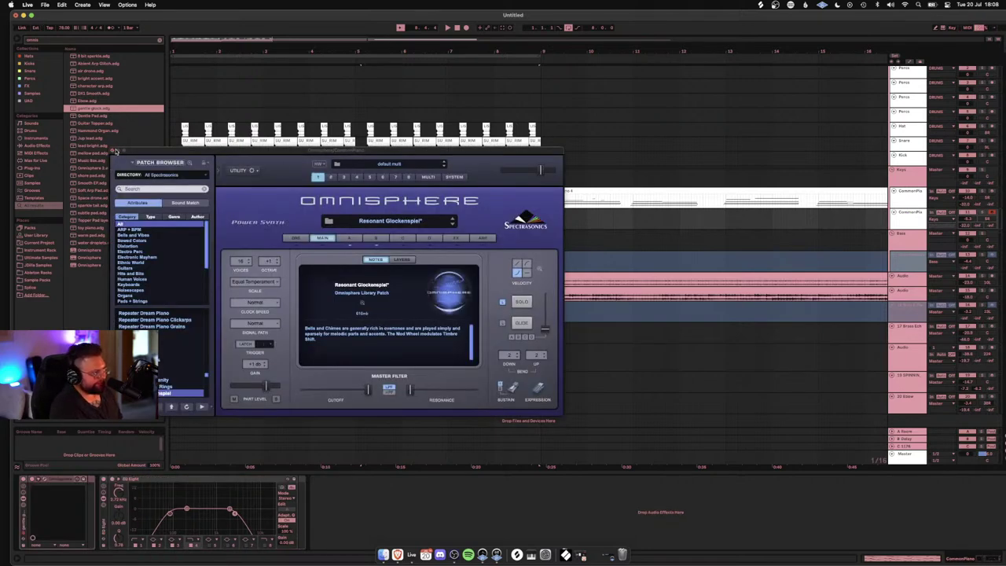
click(114, 150)
click(390, 212)
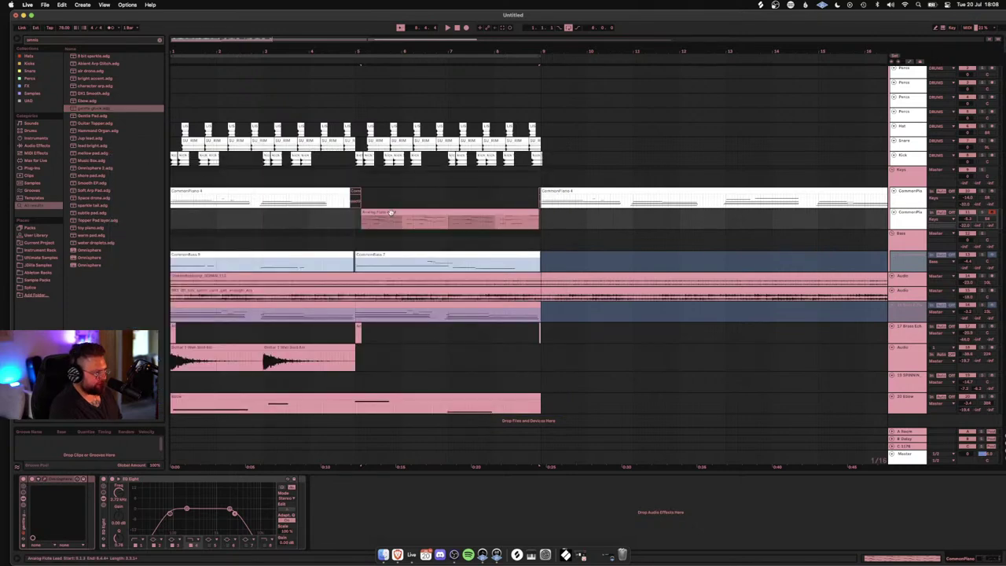
Step: Adjust the second CommonPiano track's volume, then delete the upper-octave notes from its Analog Flute Lead clip and audition the result
drag(969, 220, 968, 223)
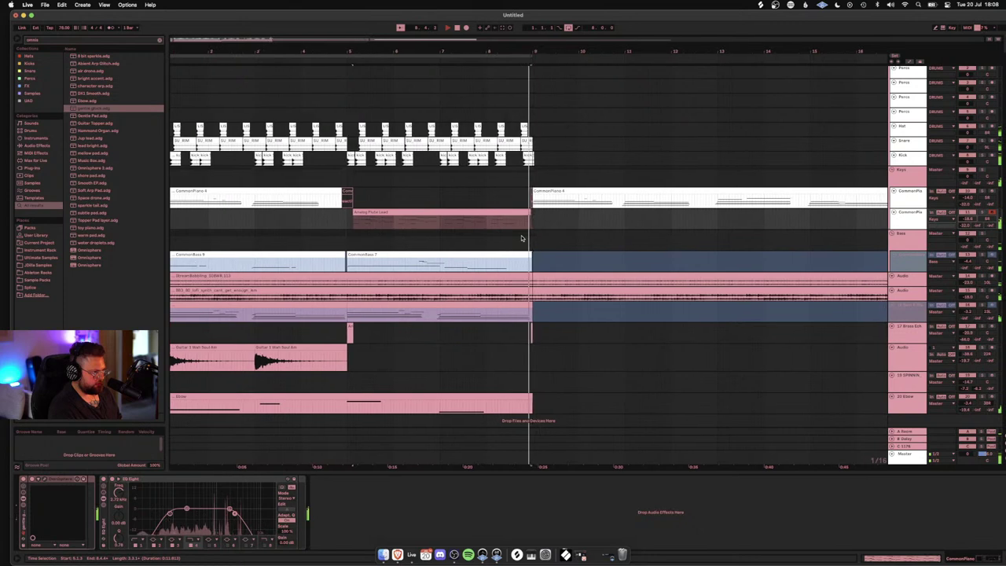
double_click(391, 211)
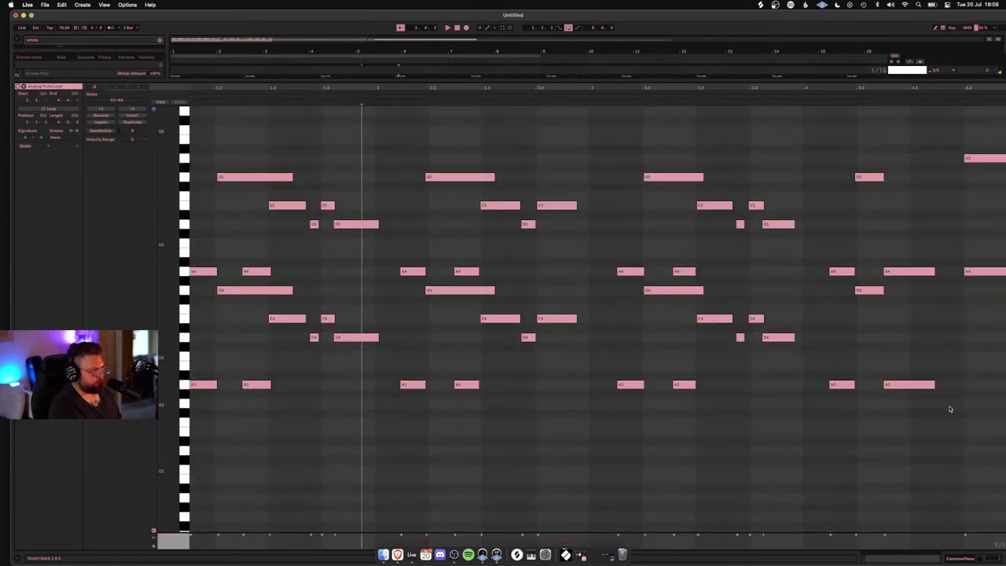
drag(237, 155, 275, 187)
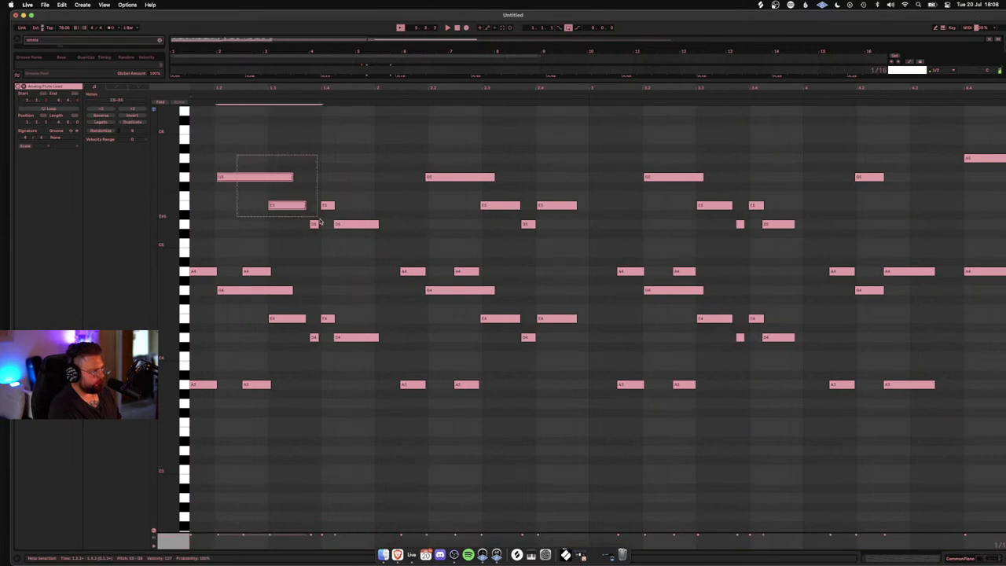
drag(319, 222, 1002, 224)
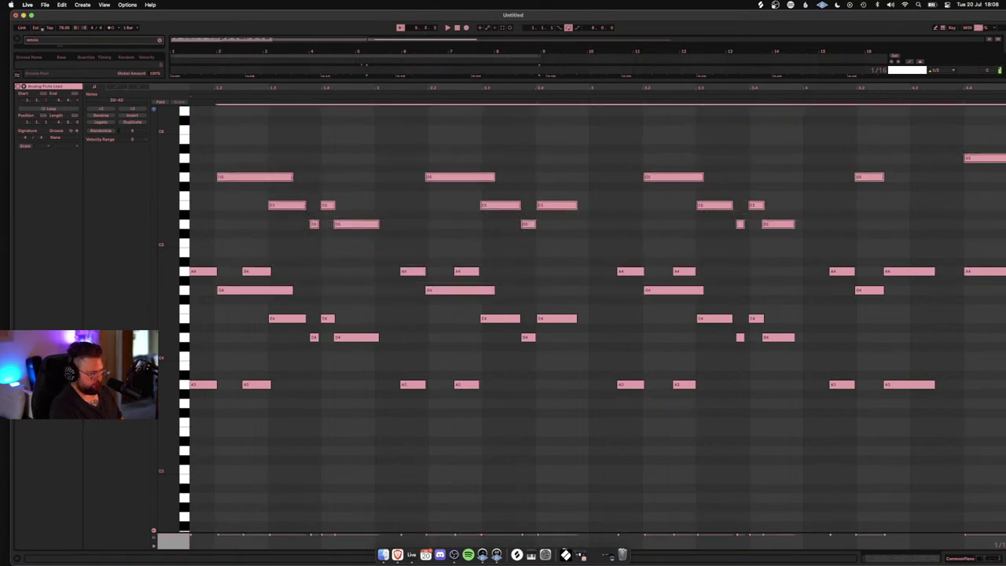
key(Delete)
key(space)
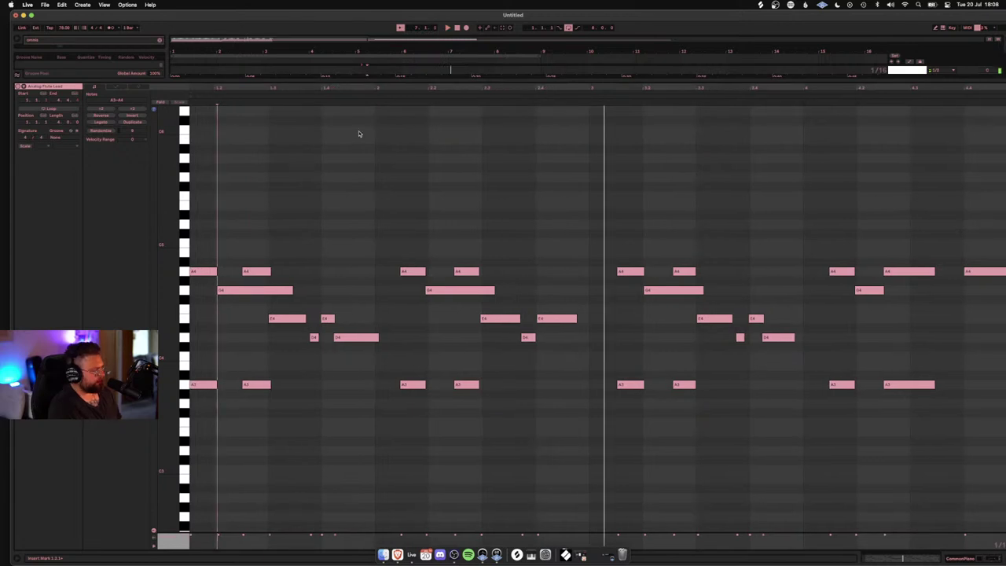
key(shift+Tab)
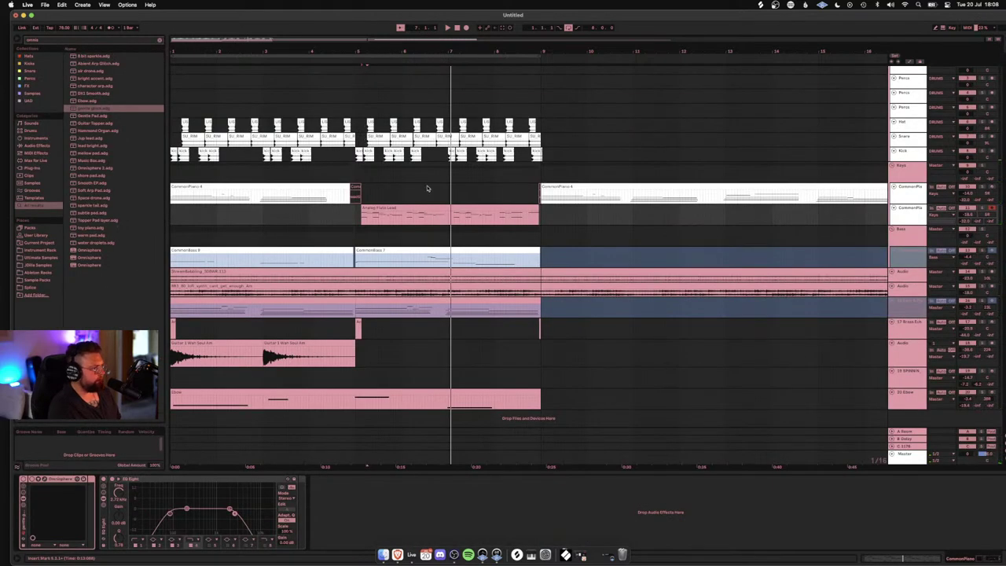
key(space)
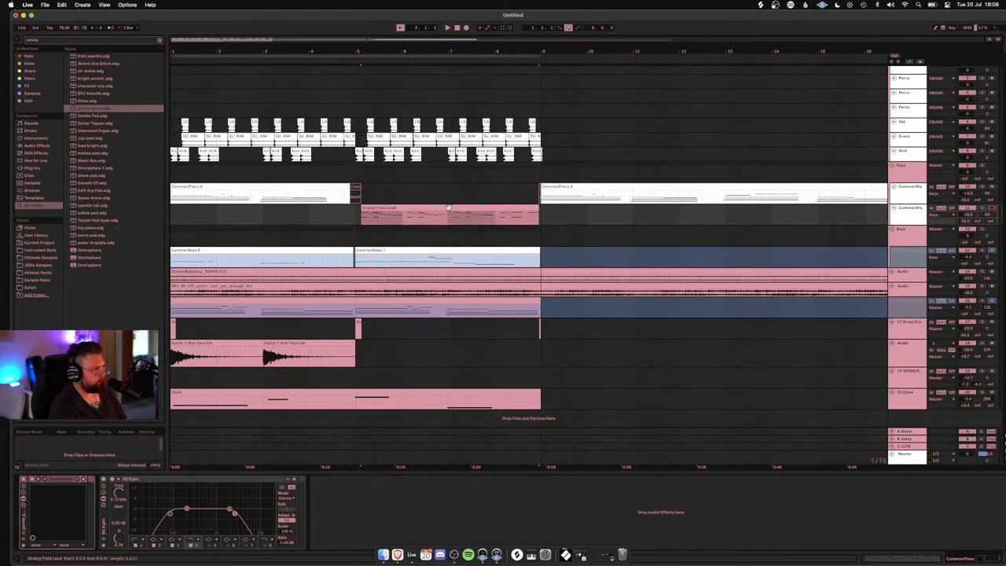
Step: Delete the Analog Flute Lead clip from the second CommonPiano track, set that track's volume to about -15.2 dB, and restart playback from bar 1
key(BackSpace)
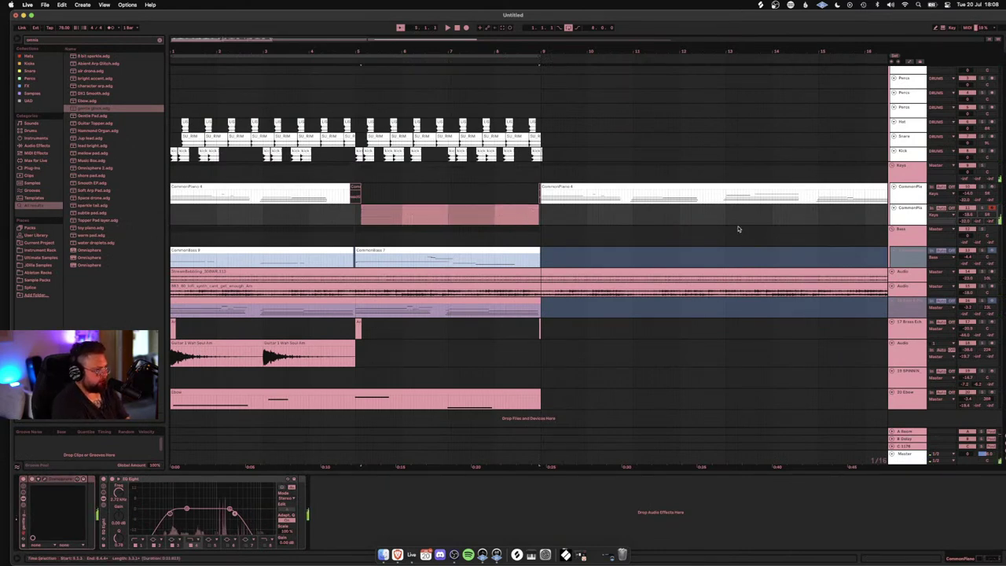
click(964, 216)
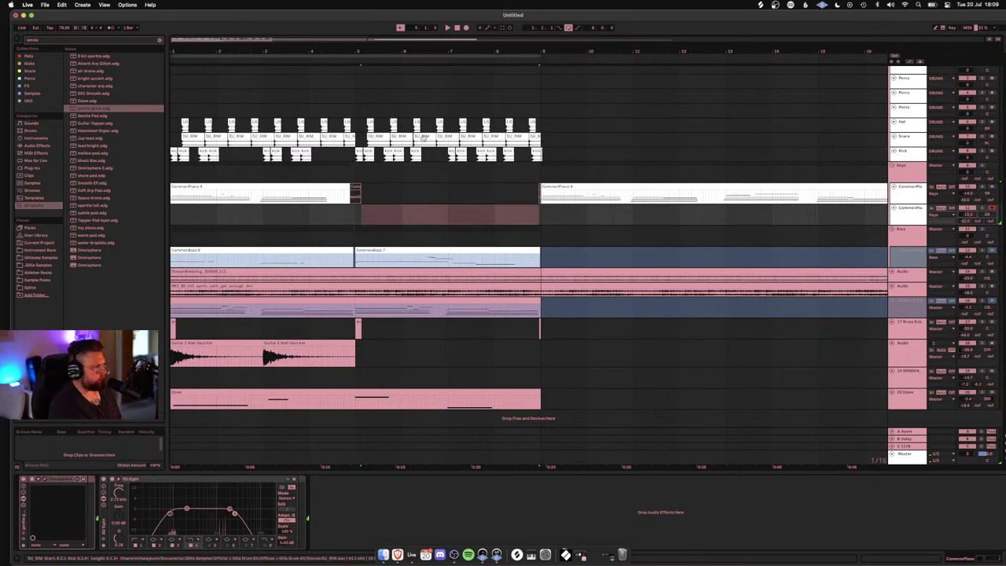
click(457, 28)
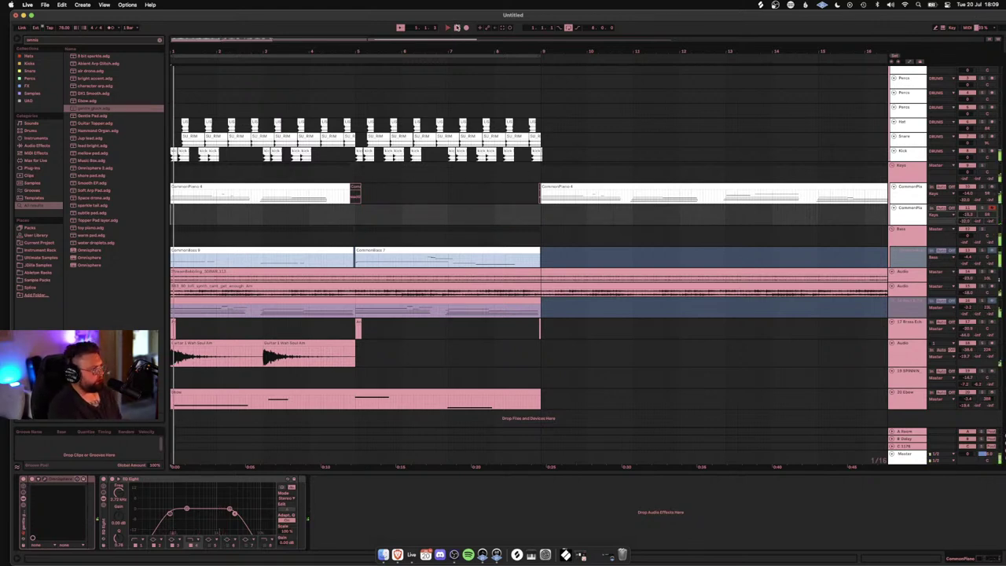
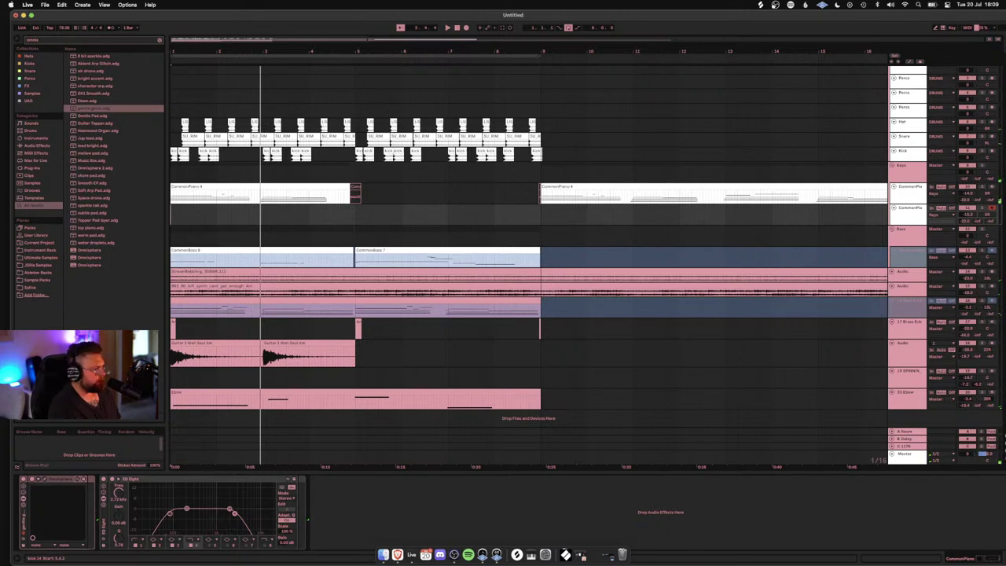
Step: Capture the played glockenspiel notes as a MIDI clip, play it back, and extend the clip to bar 5
click(510, 27)
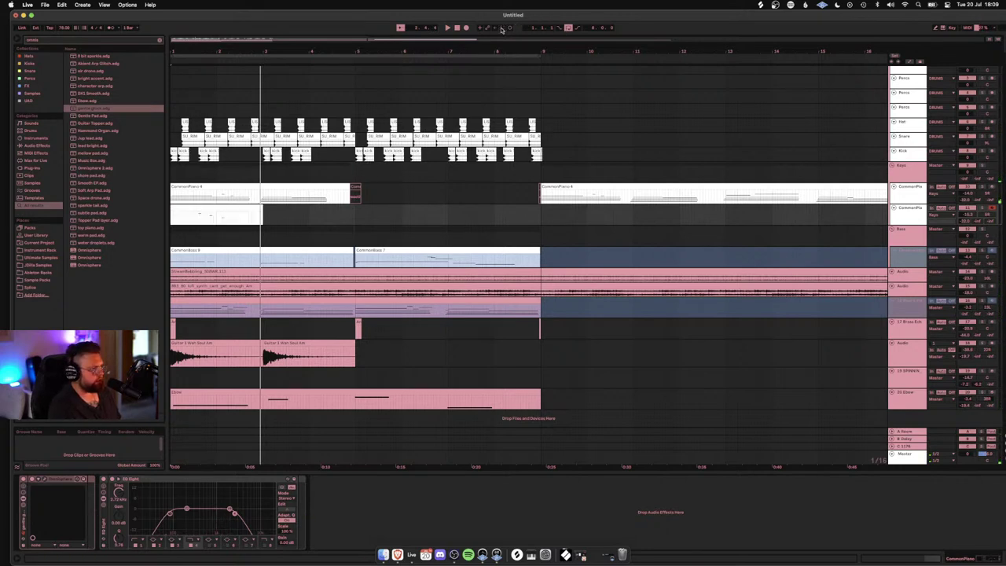
key(space)
key(space)
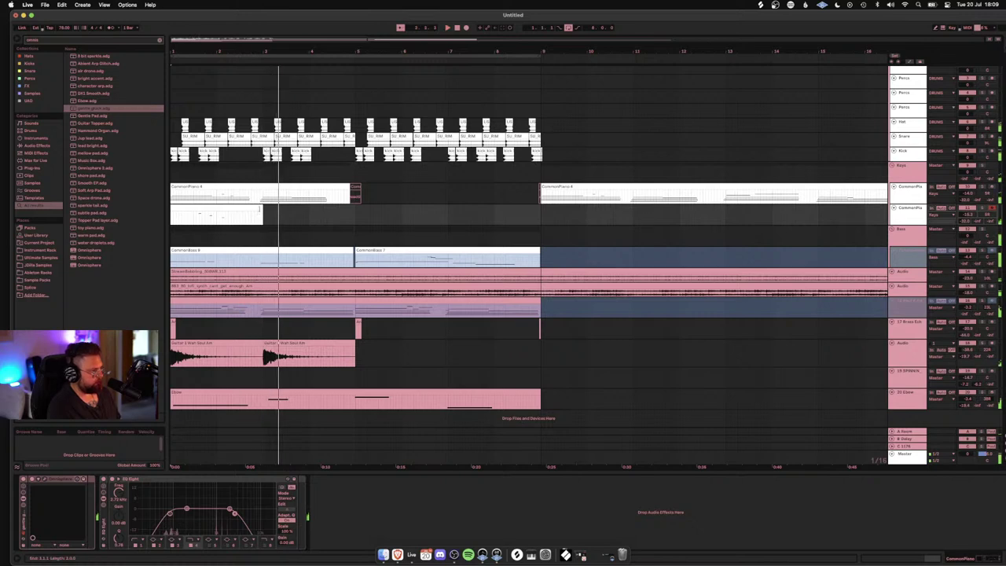
double_click(255, 207)
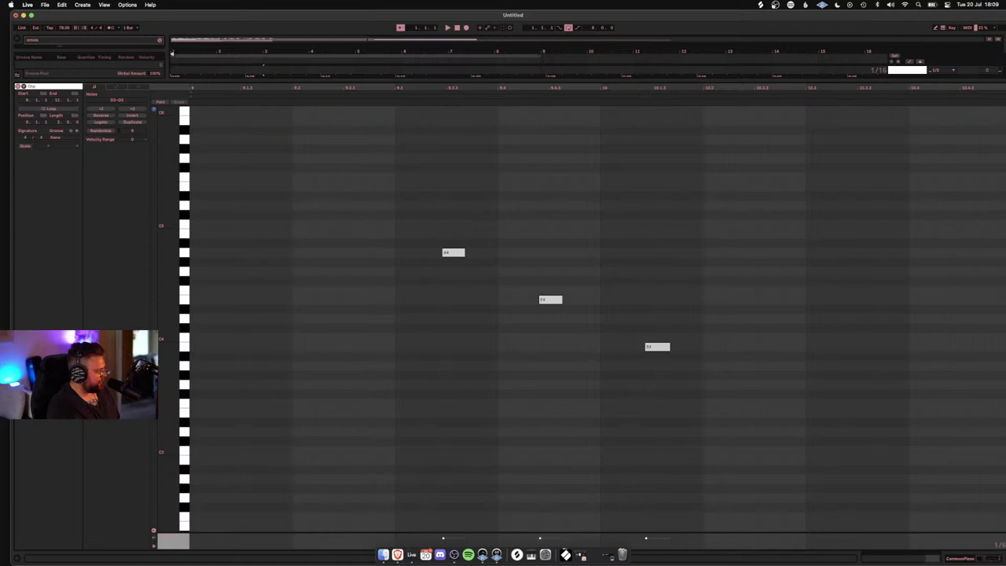
key(shift+Tab)
drag(260, 209, 355, 212)
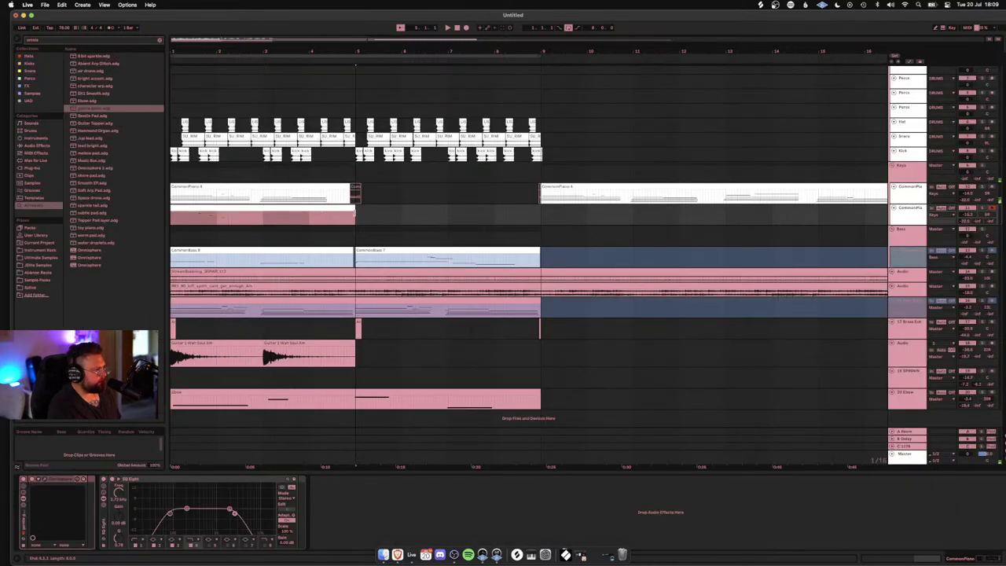
Step: In the extended glockenspiel clip, add a D4 note at 11, an E4 at 11.2 and a short A3 just before 11.3, and audition them
double_click(279, 209)
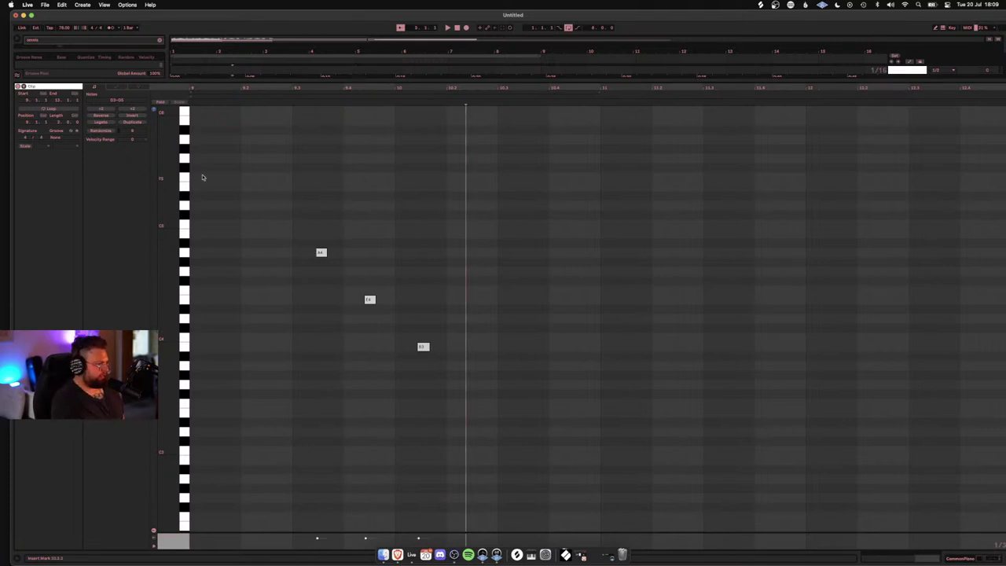
click(240, 160)
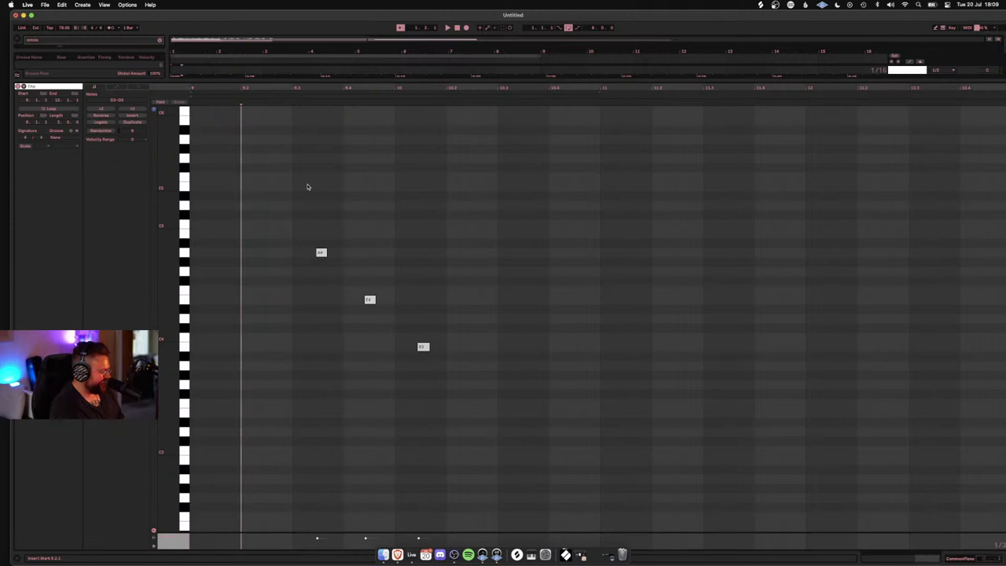
key(space)
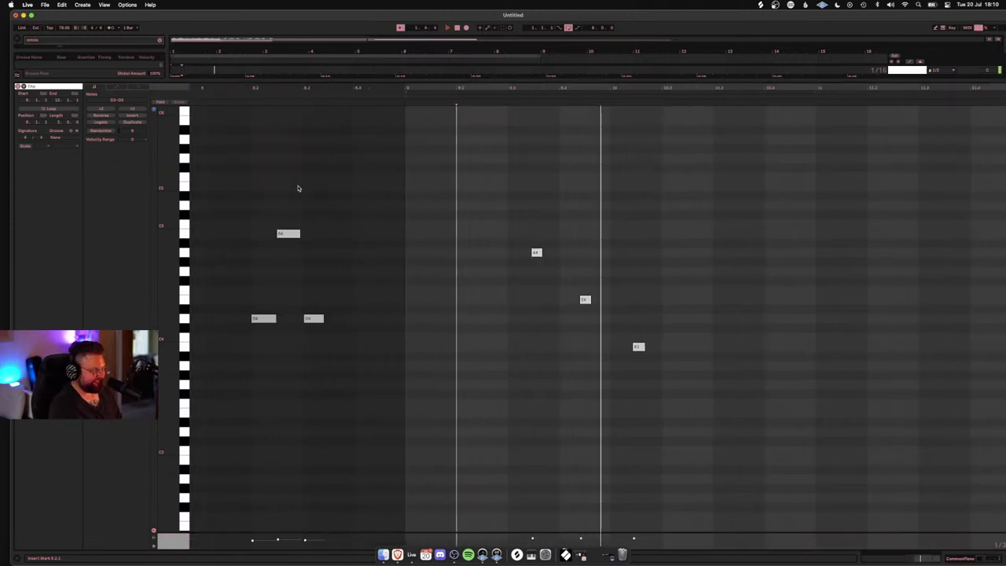
key(space)
double_click(603, 318)
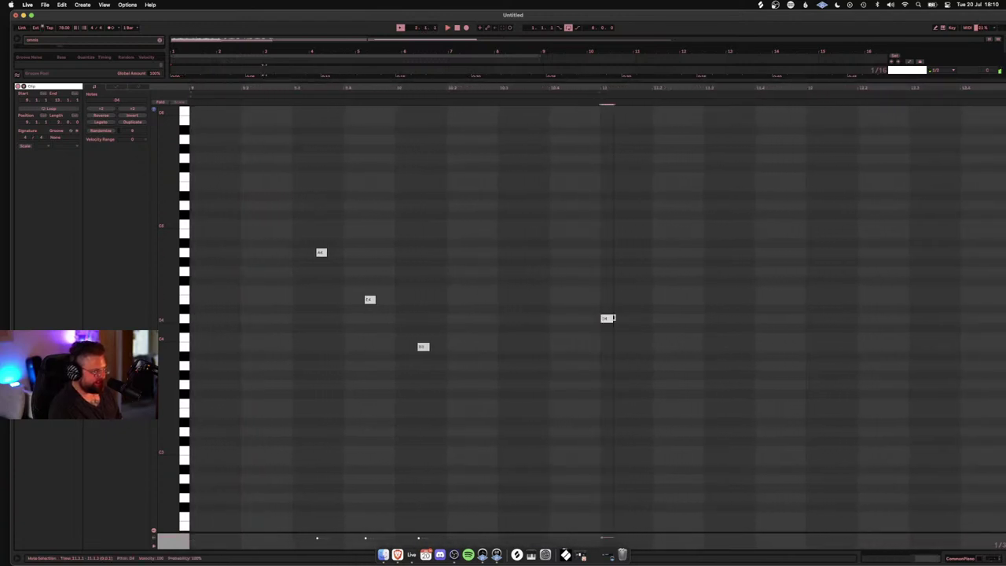
double_click(654, 299)
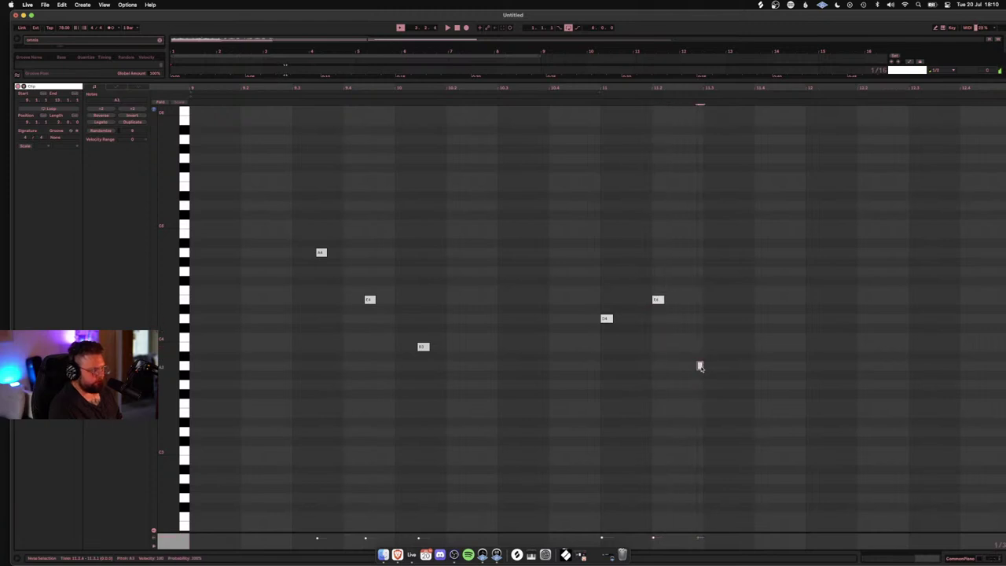
key(space)
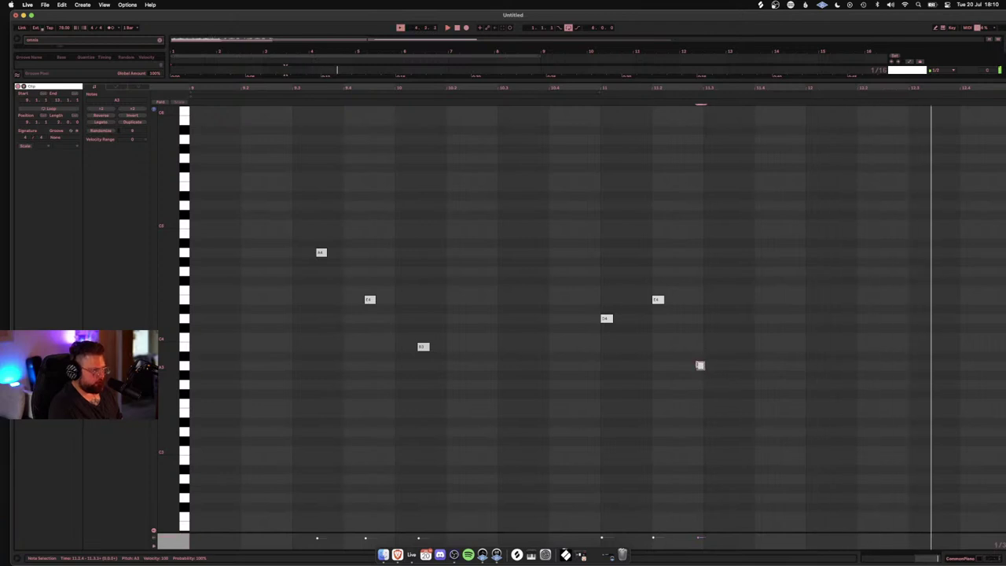
Step: Retime the added notes by moving E4 to the middle of beat 11.2 and A3 slightly earlier, then play the phrase back
drag(656, 300, 702, 306)
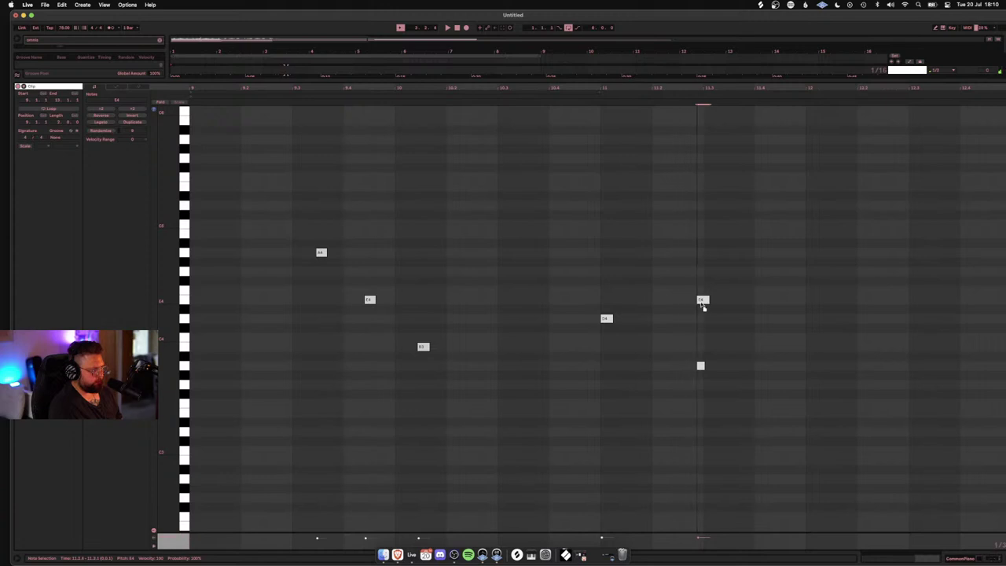
click(629, 313)
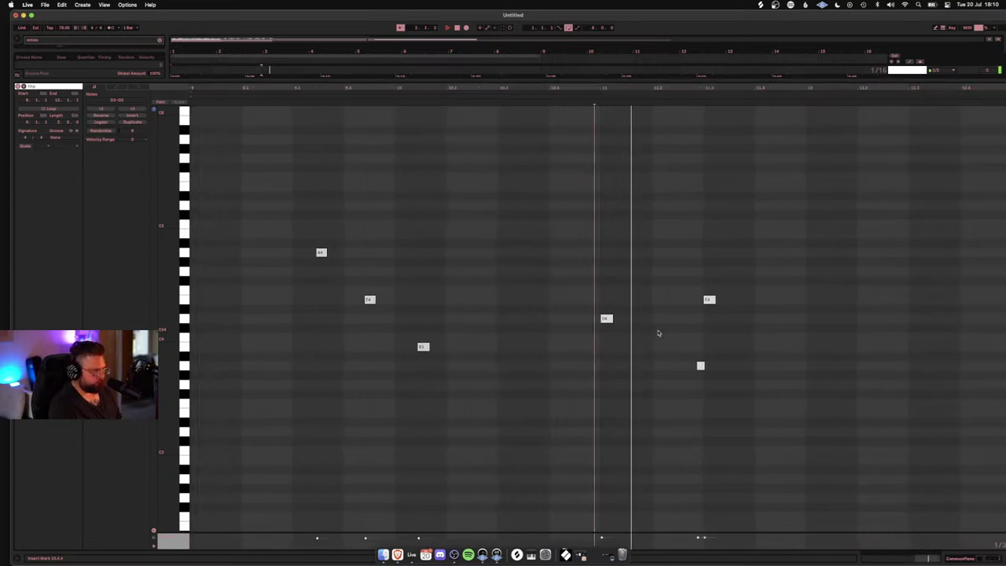
click(708, 300)
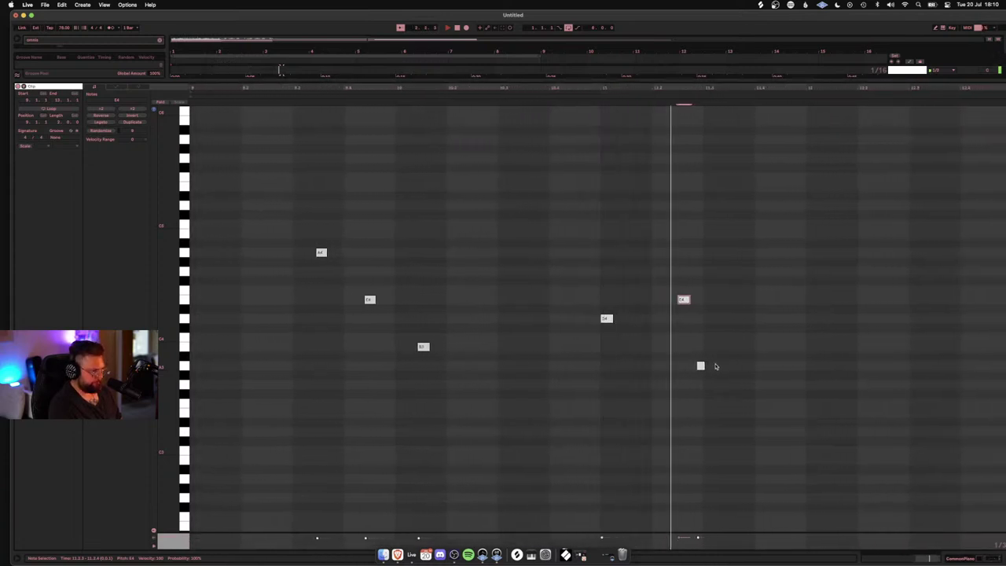
key(space)
click(697, 367)
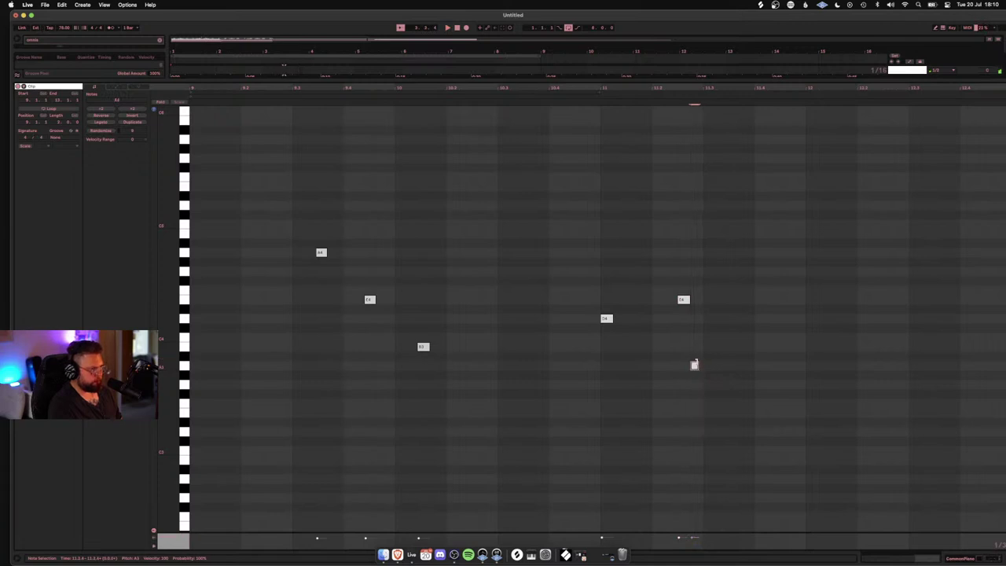
key(space)
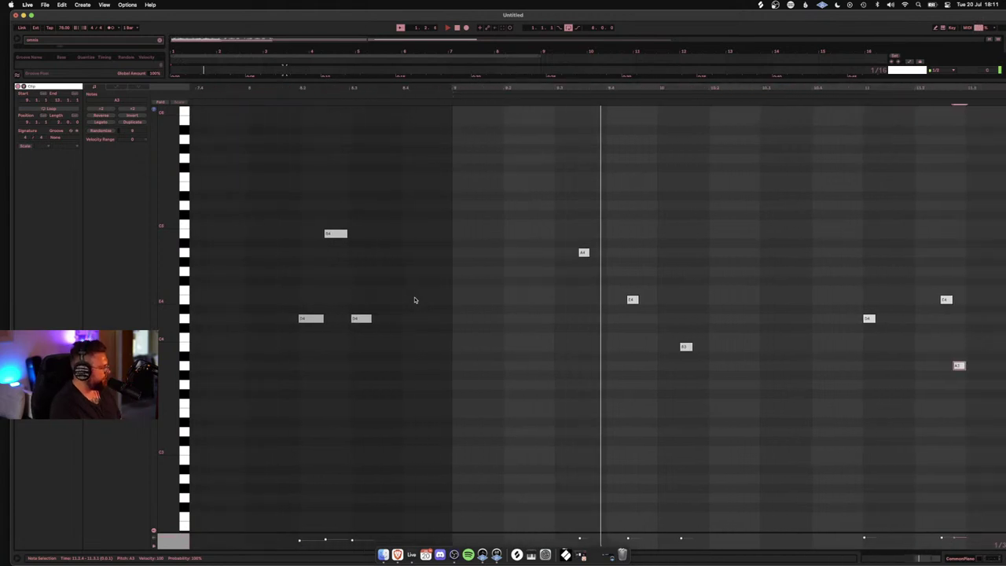
Step: Return to the arrangement and unfreeze the E.Piano track
key(shift+Tab)
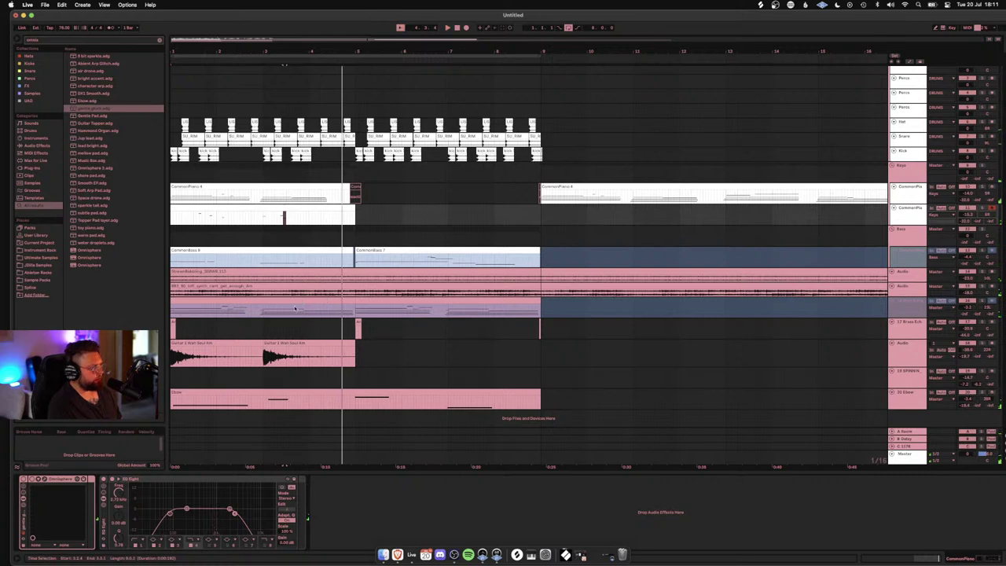
right_click(901, 302)
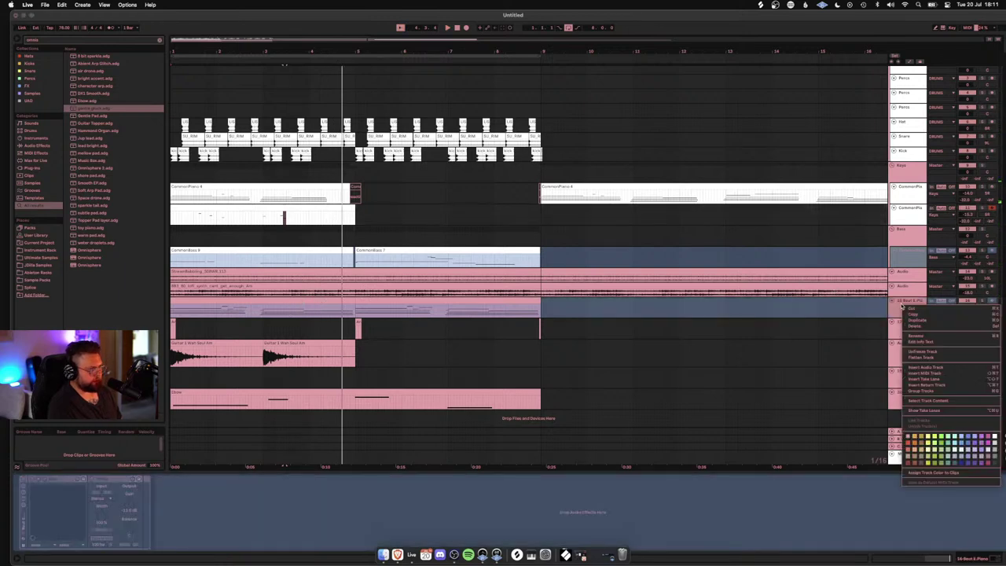
click(920, 357)
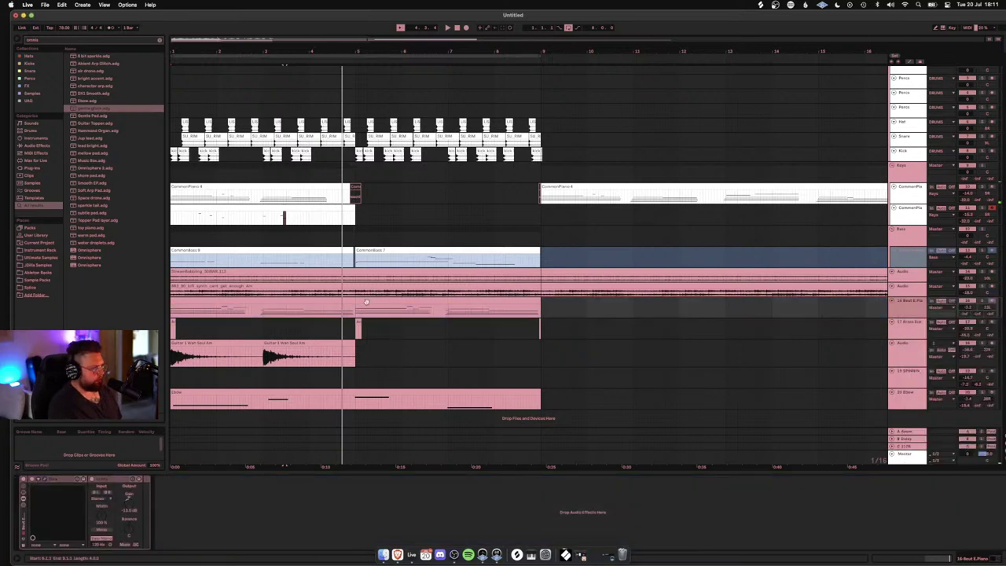
Step: In the E.Piano clip, shorten the final D3 note to beat 33.3, add an E3 after it and a short A2 past 33.4, and audition
double_click(335, 302)
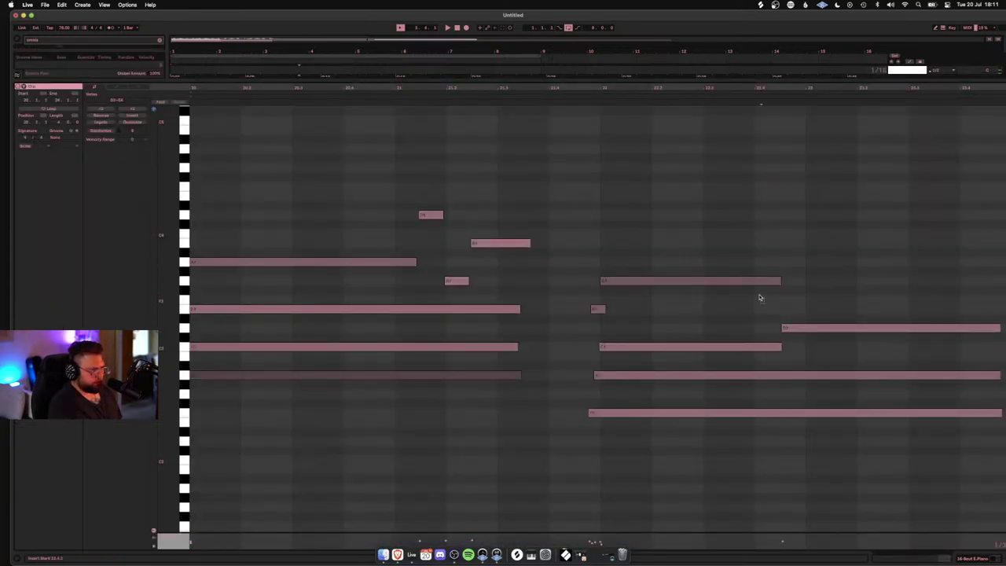
drag(760, 297, 744, 254)
drag(810, 293, 831, 339)
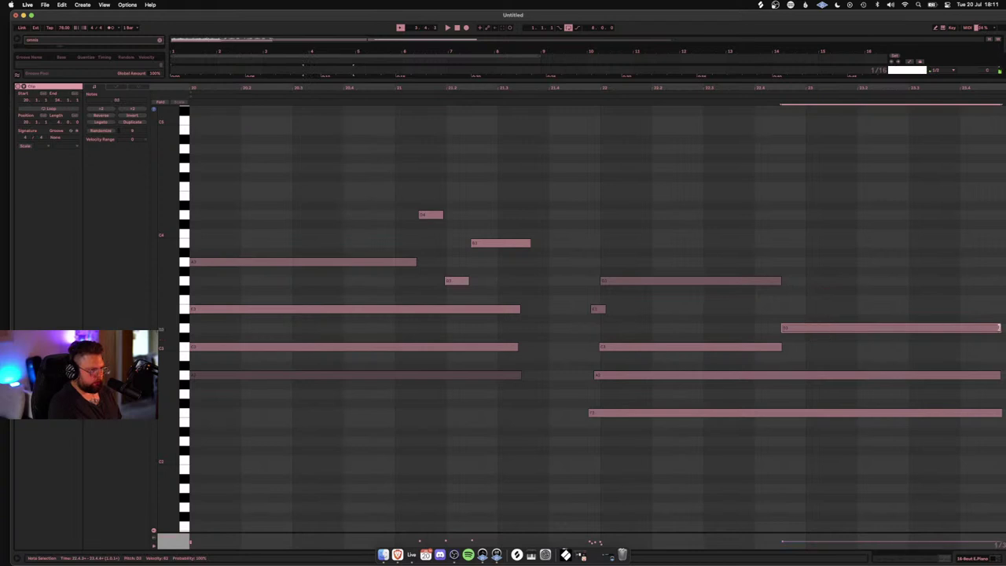
drag(998, 328, 861, 329)
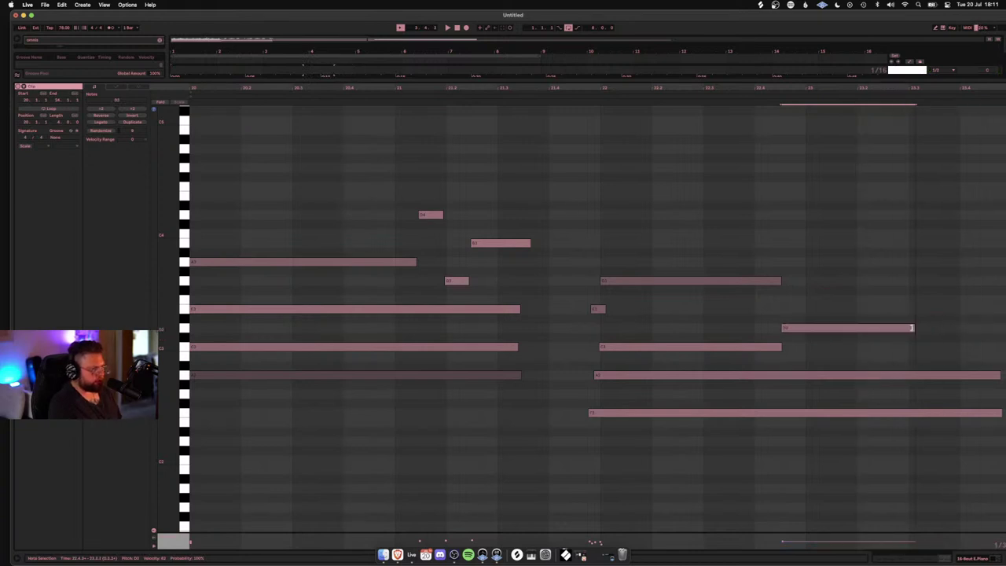
click(916, 308)
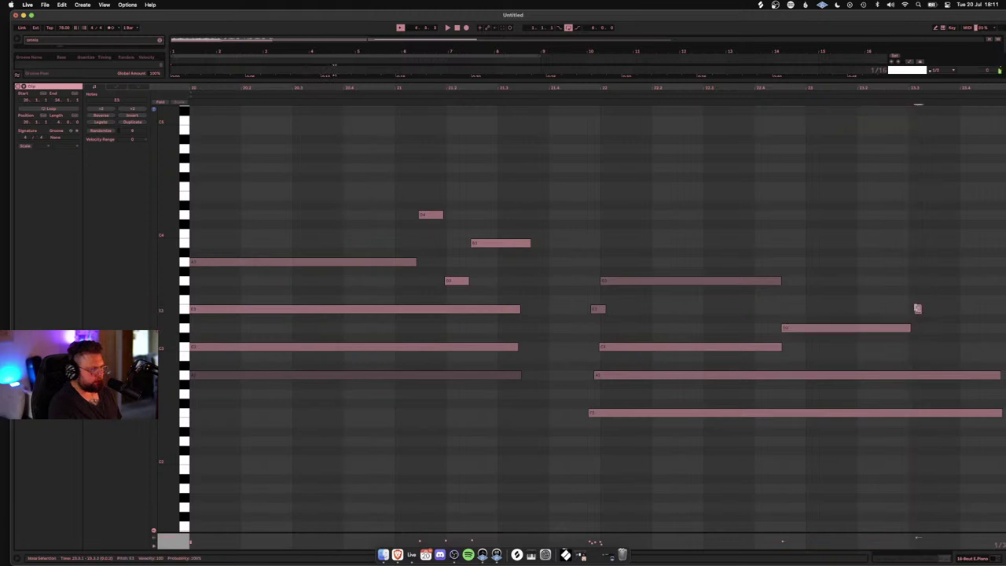
double_click(915, 308)
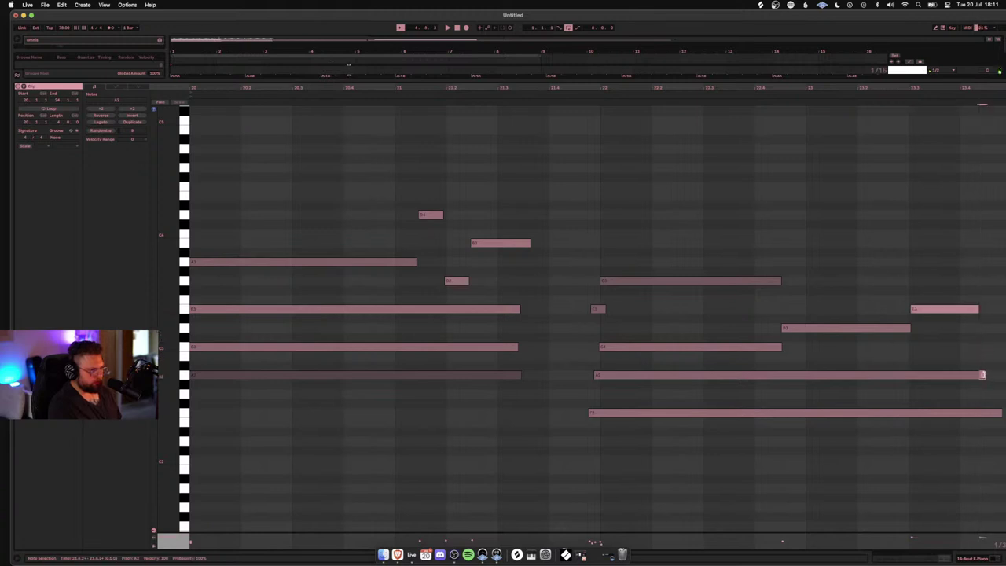
key(space)
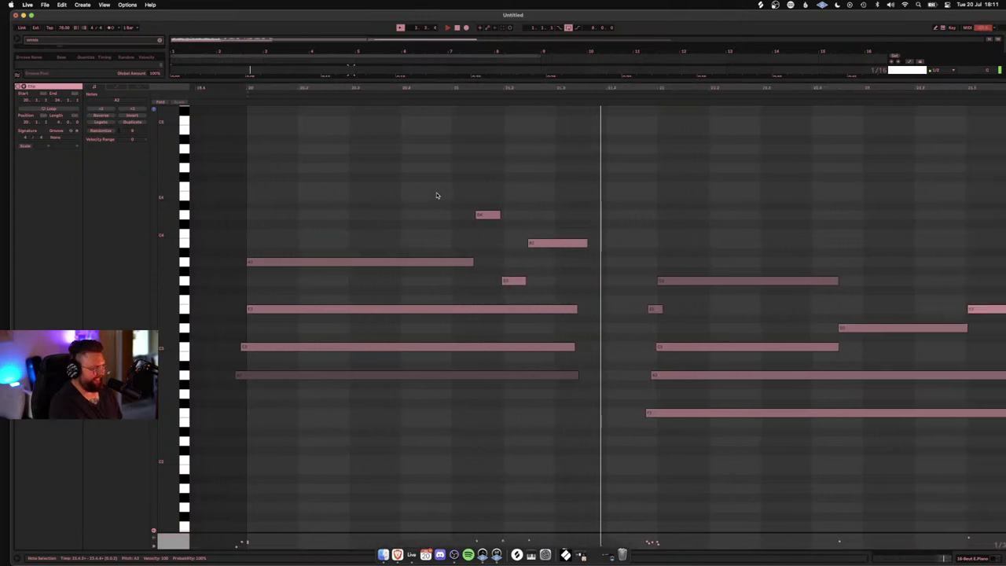
Step: Return to the arrangement, freeze the E.Piano track and play the beat from the start
key(shift+Tab)
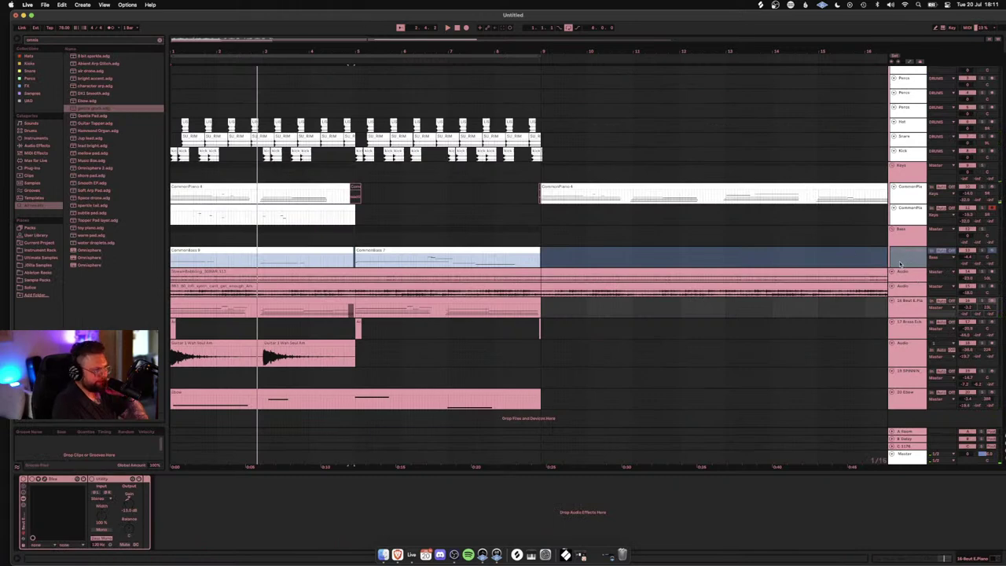
click(900, 214)
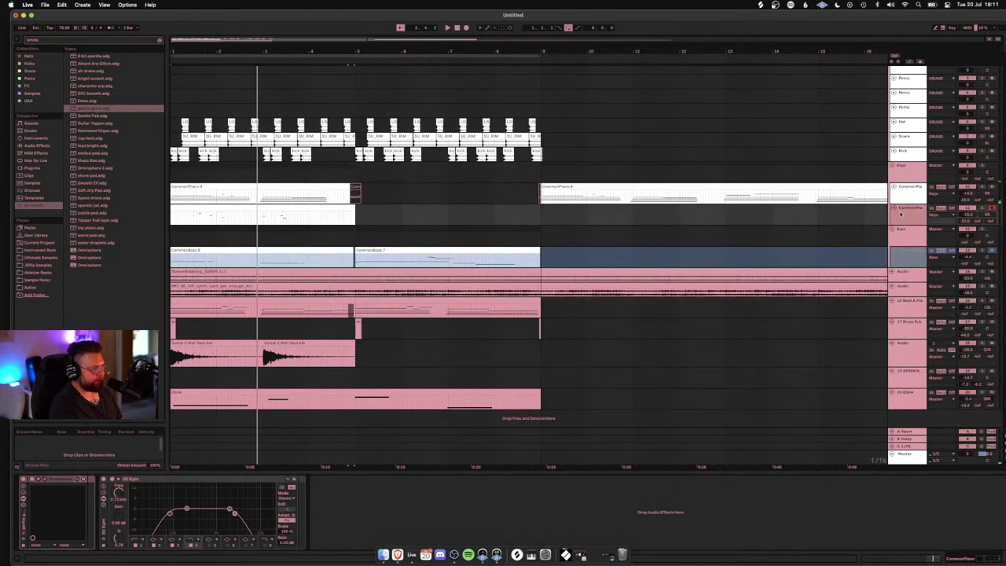
right_click(900, 312)
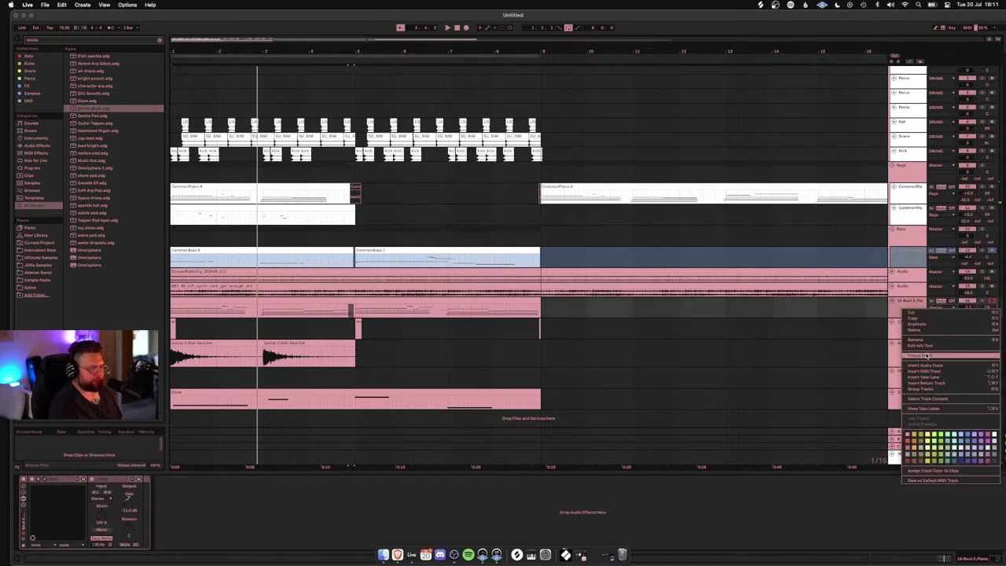
click(927, 356)
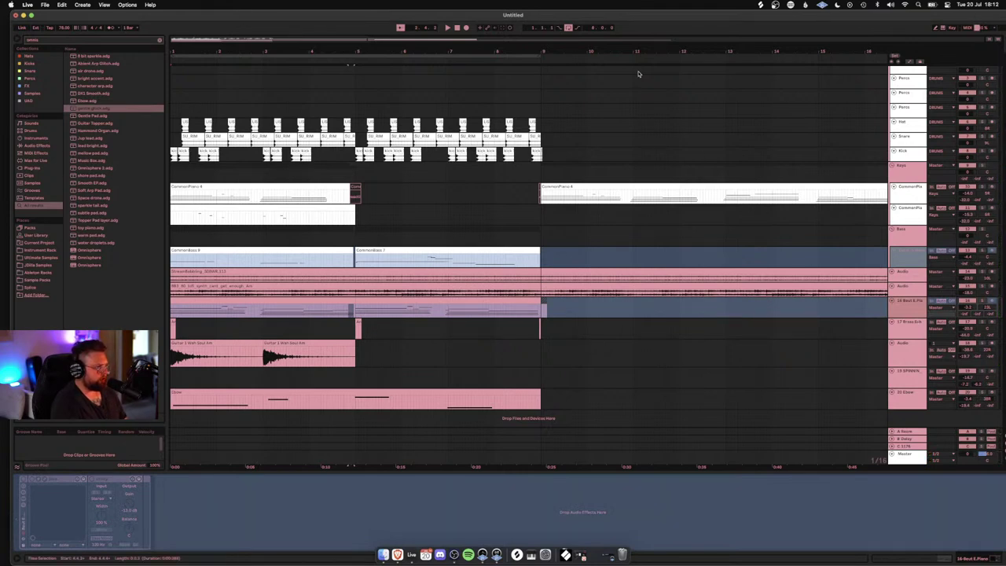
click(458, 28)
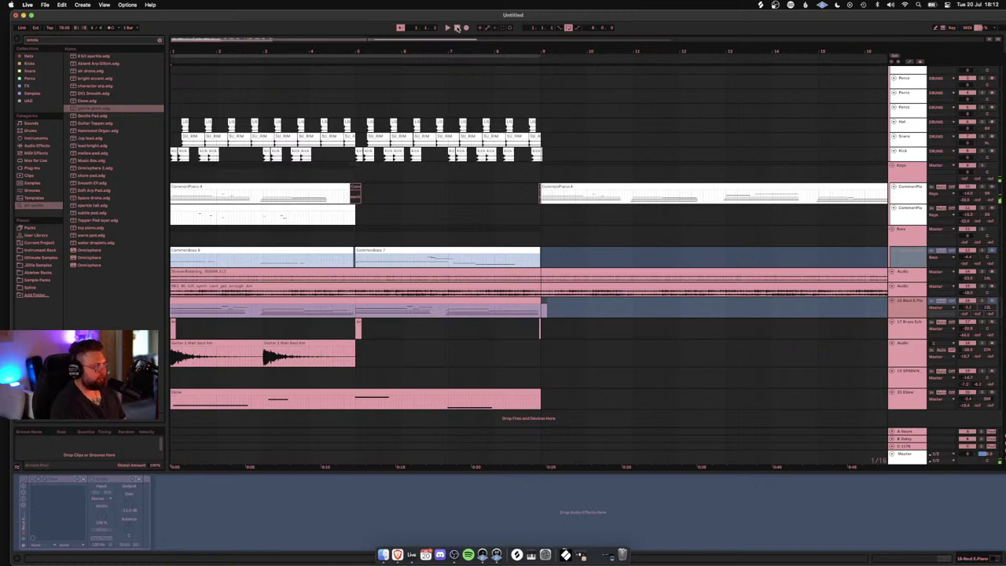
click(447, 27)
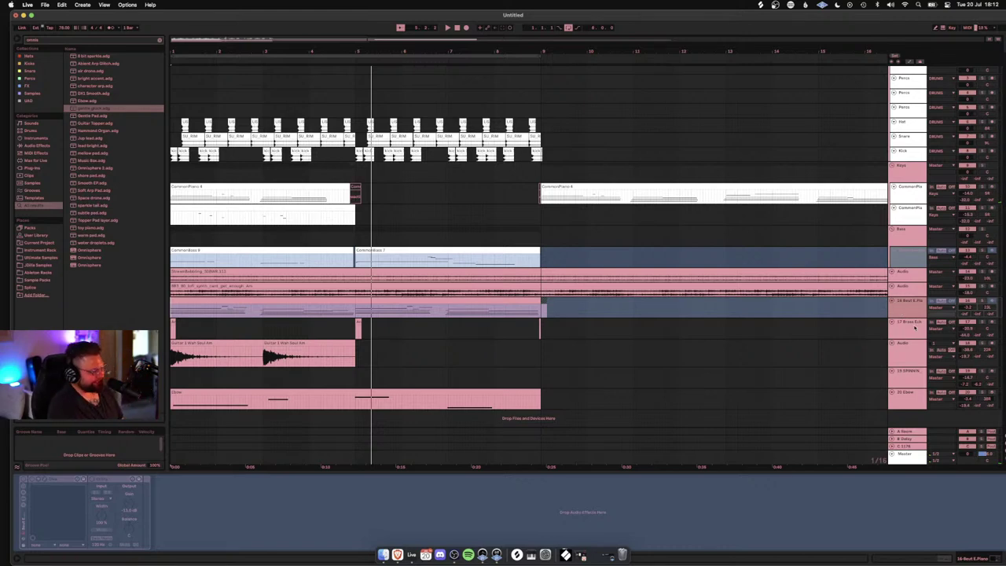
Step: Unfreeze the E.Piano track and open its first clip, listening to the closing notes
right_click(905, 307)
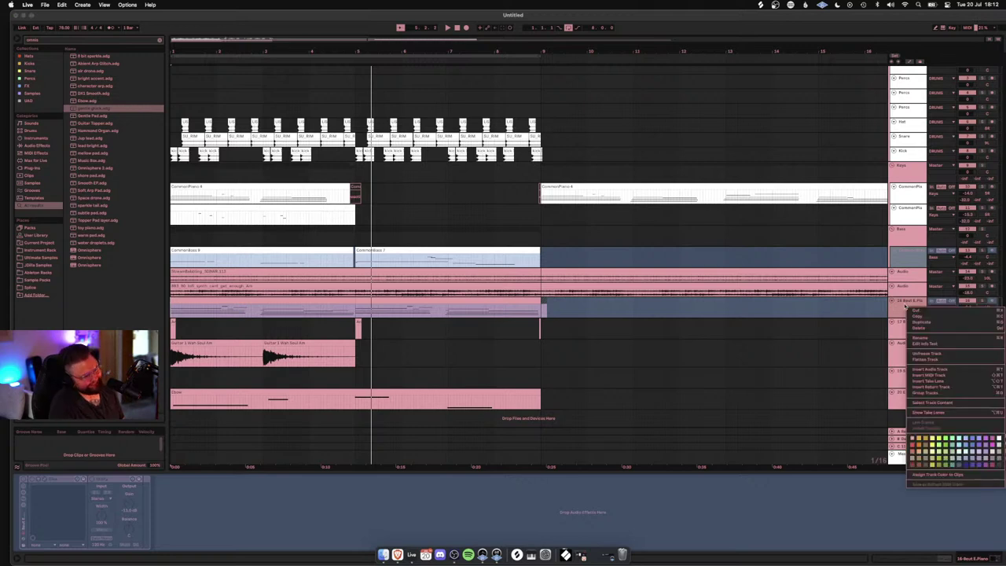
click(926, 358)
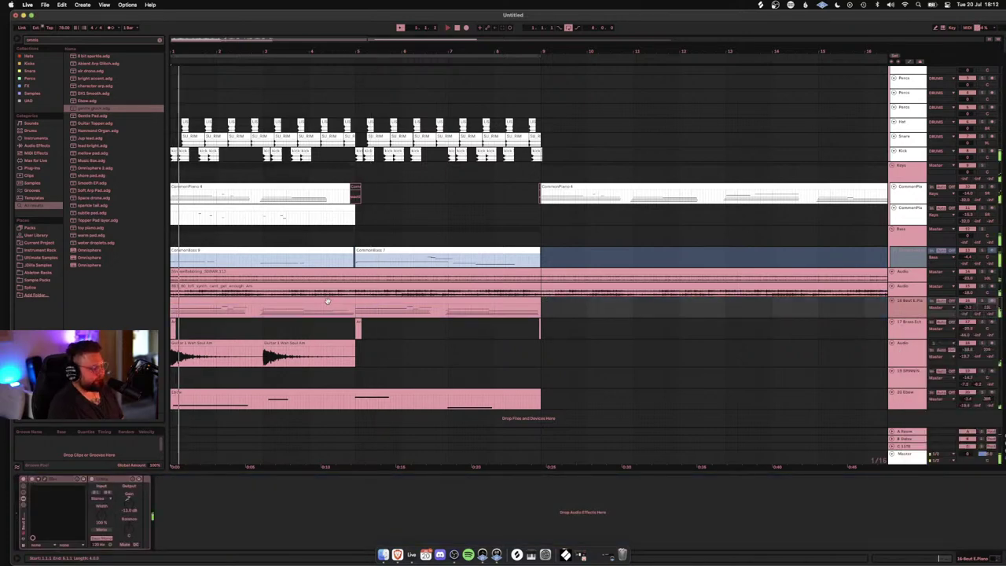
double_click(327, 301)
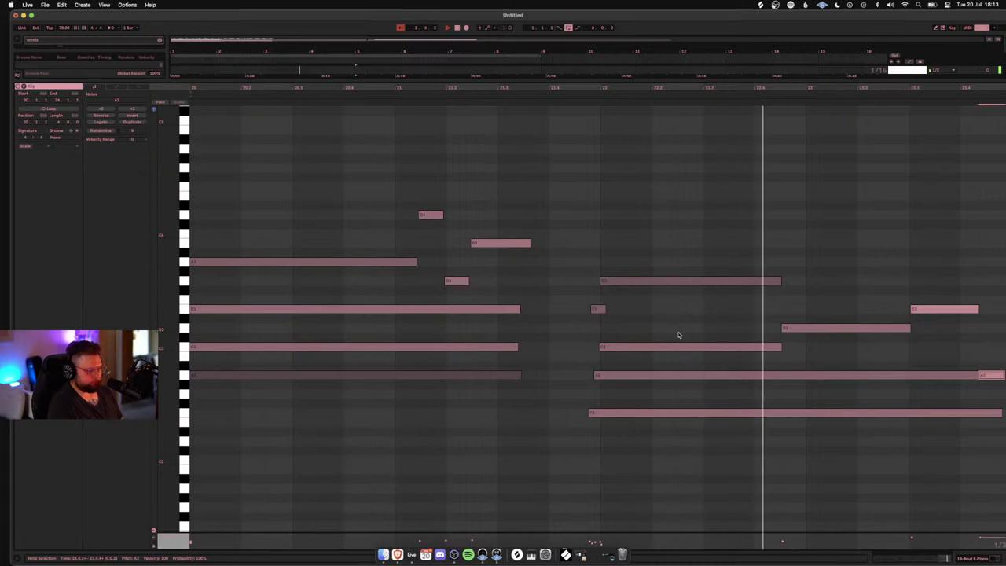
key(space)
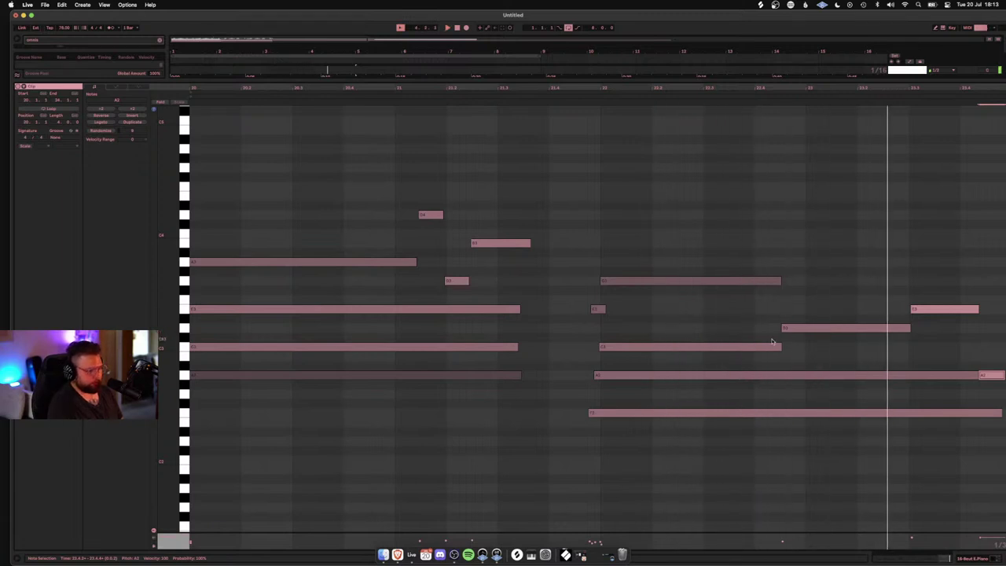
Step: In the E.Piano clip, end the final D3 mid-beat 33.2, move E3 there as a short note, start A2 at 33.3, and audition
mouse_move(909, 328)
mouse_down()
mouse_move(880, 328)
mouse_move(917, 317)
mouse_move(906, 312)
mouse_up()
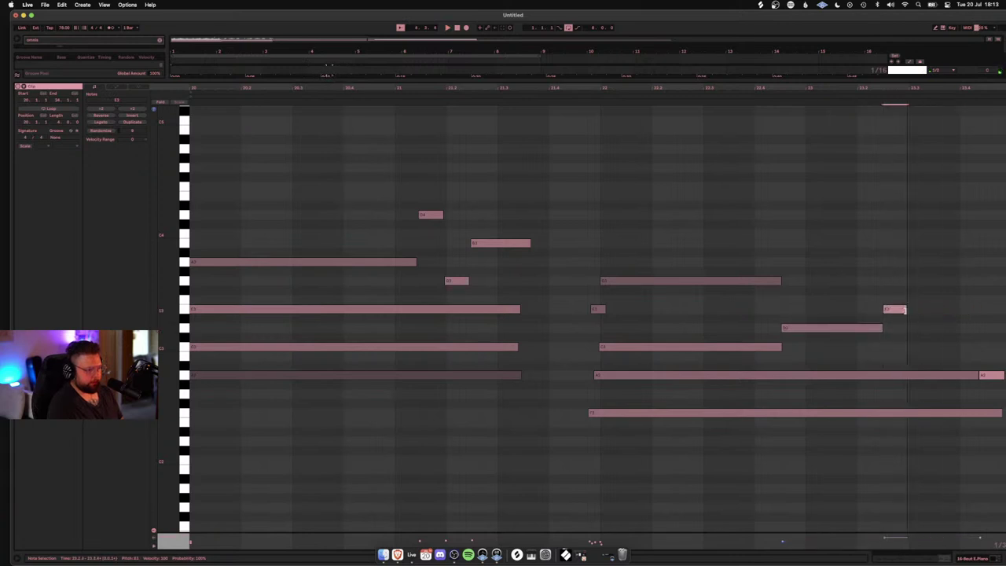
click(982, 375)
drag(978, 374, 915, 375)
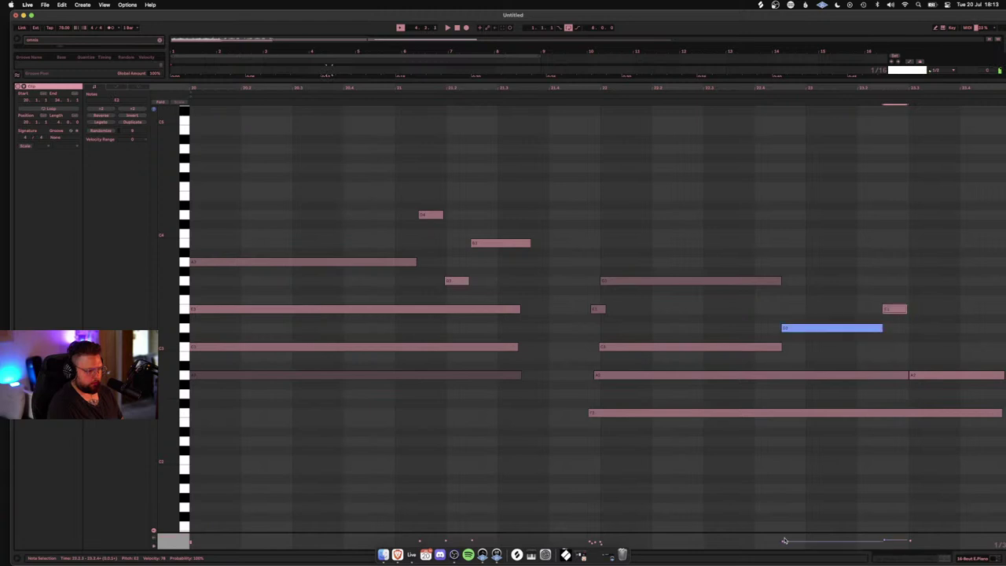
key(space)
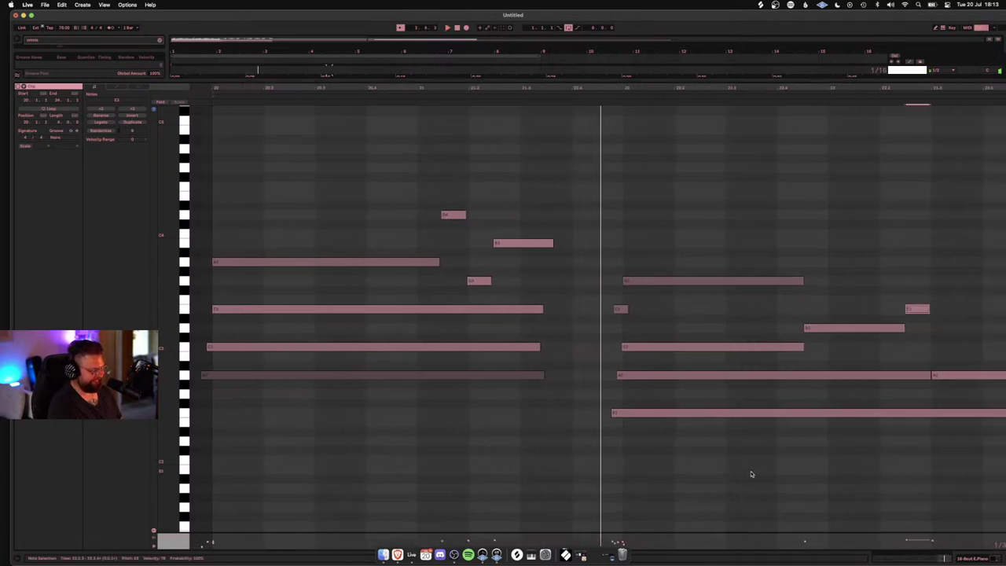
Step: Return to the arrangement, freeze the edited E.Piano track and start playback
key(shift+Tab)
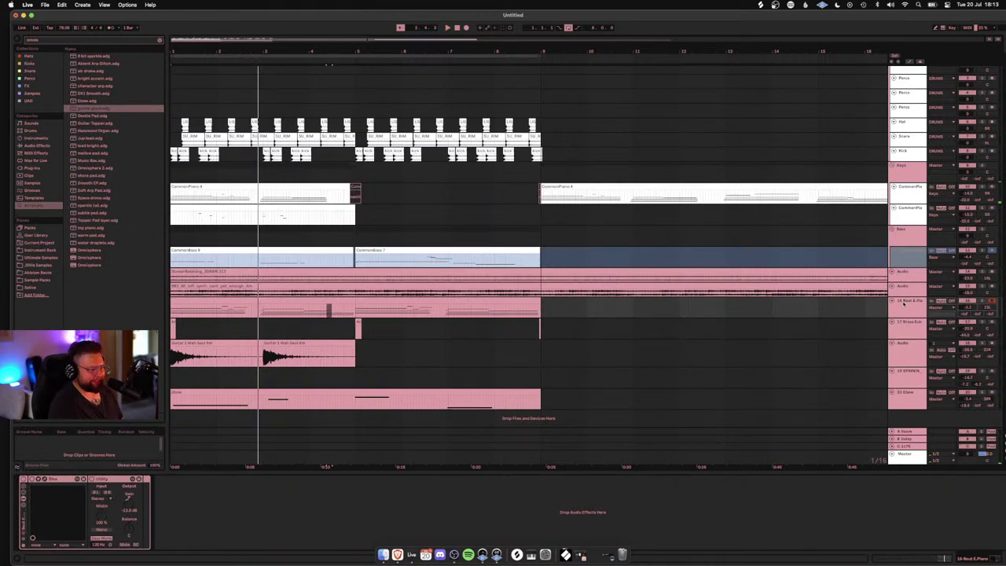
right_click(904, 304)
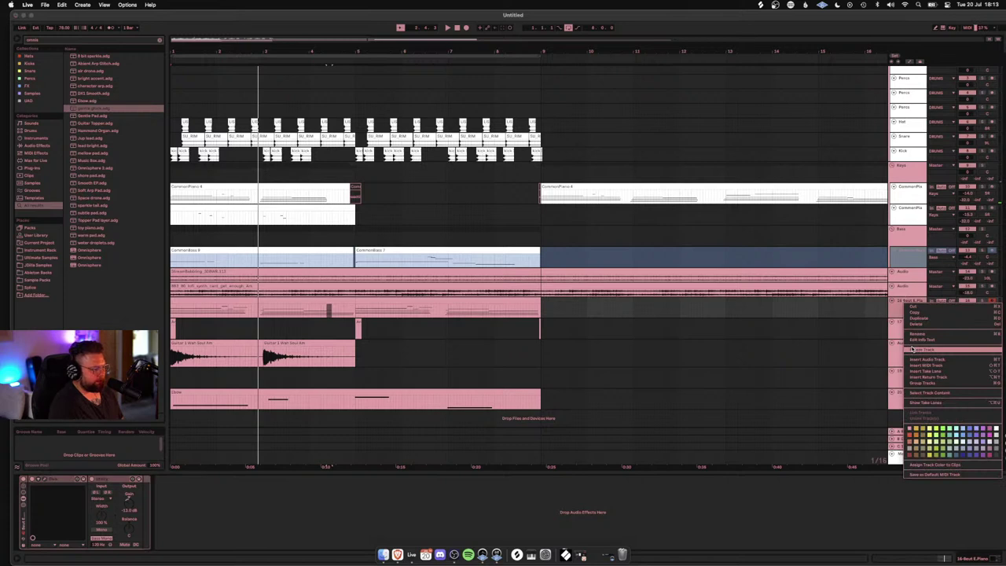
click(911, 348)
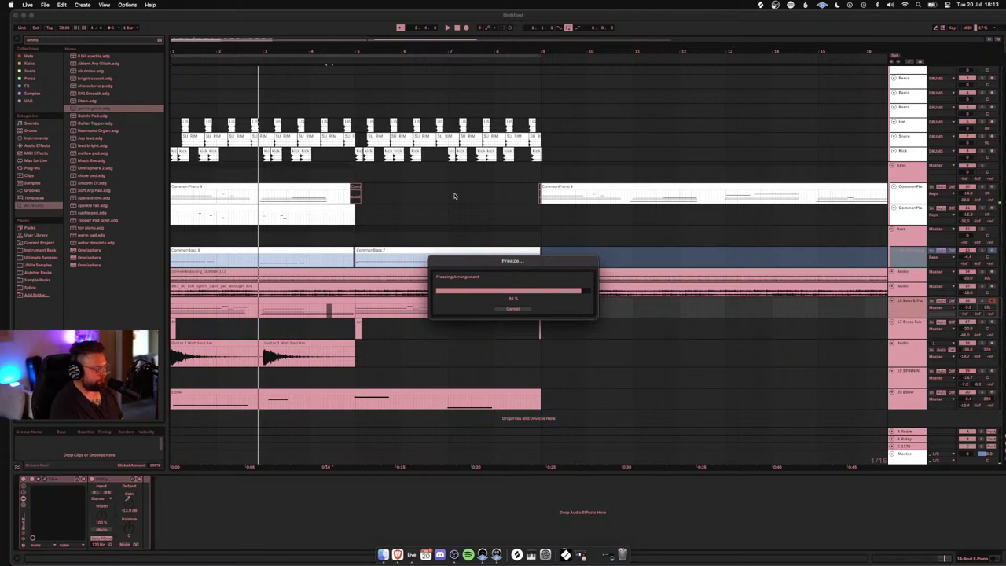
key(space)
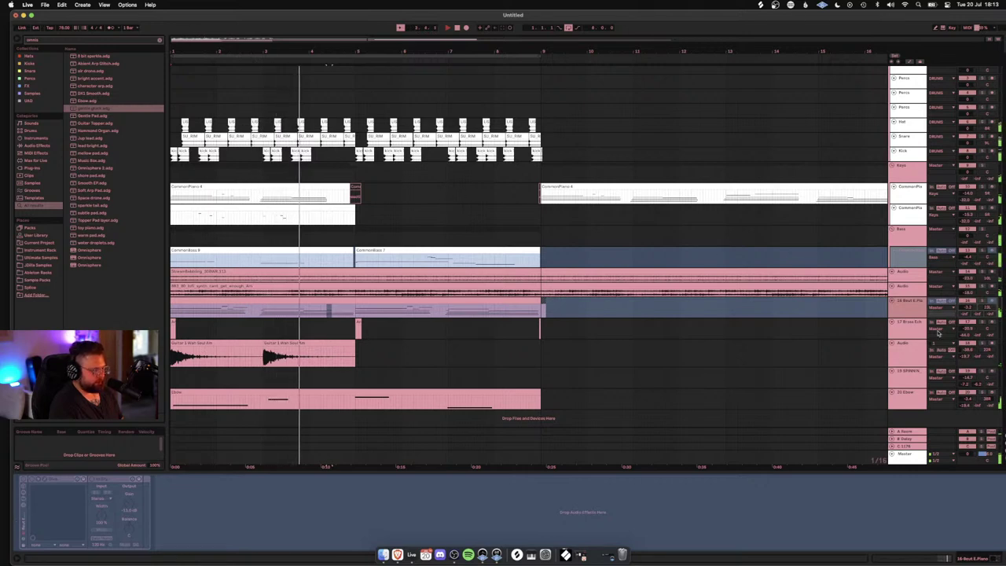
Step: Pan the guitar audio track to the left and move its second clip from bar 3 to bar 5
drag(987, 350, 988, 374)
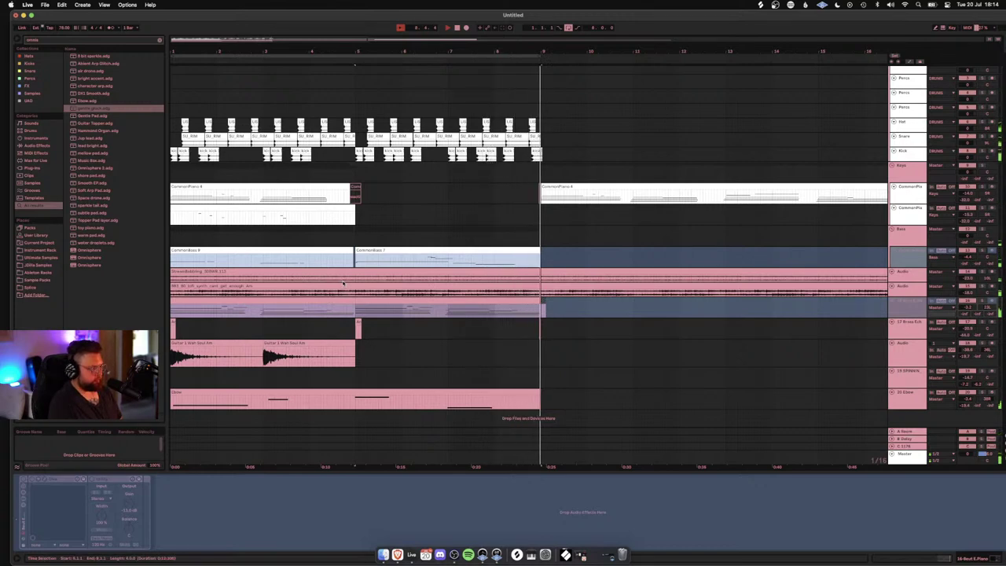
click(302, 343)
drag(302, 343, 386, 347)
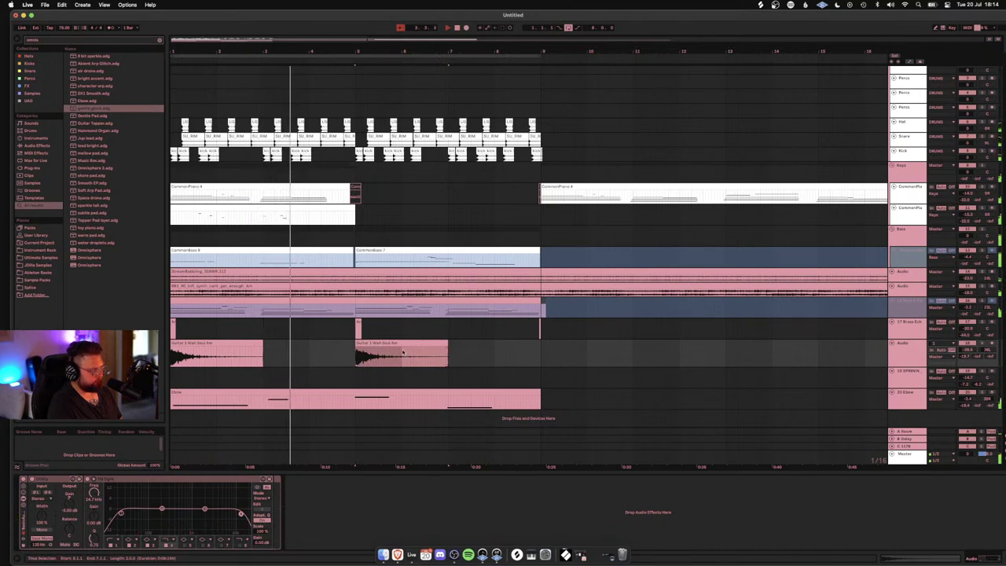
Step: Delete the Brass Echo Lead track and the POP_DANCE sample track below the guitar
click(662, 337)
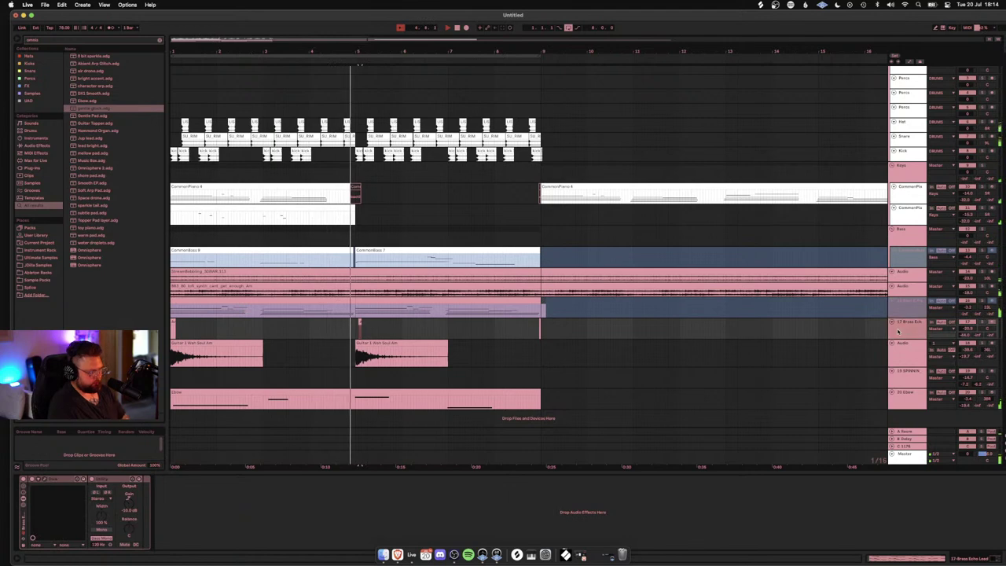
key(Delete)
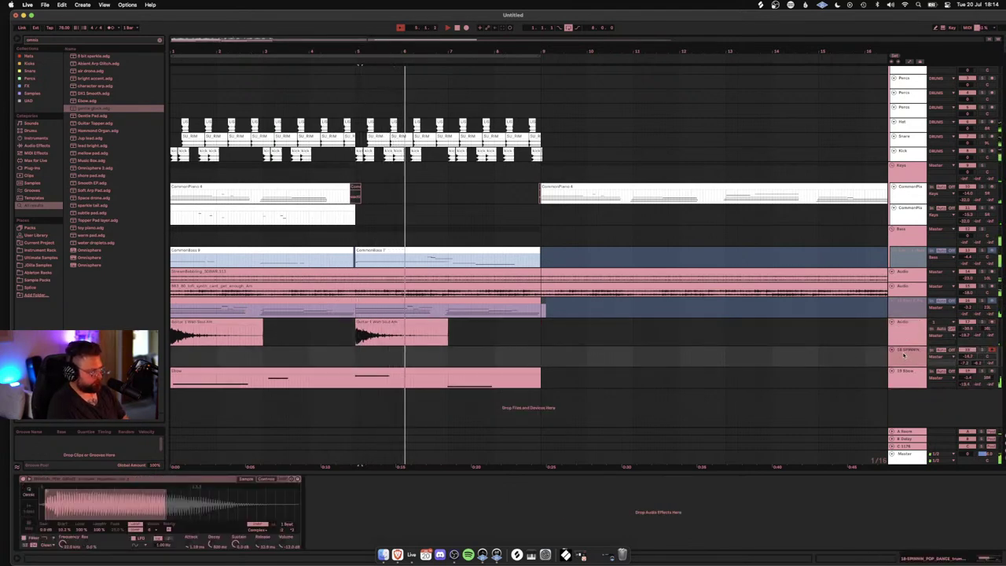
key(Delete)
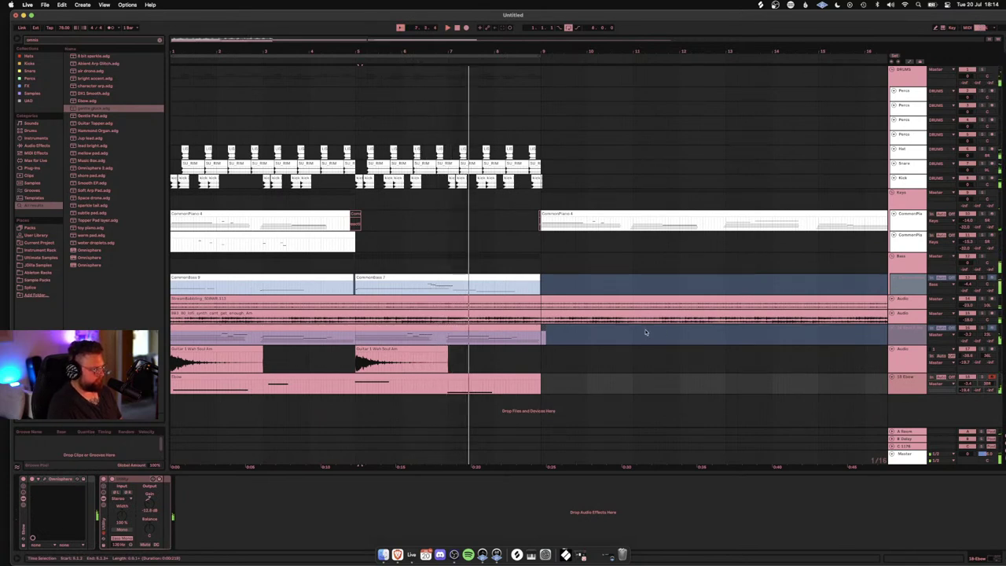
Step: Save the Live set as psalm23.als in the streamidea_piano Project folder and delete the temporary recording files
key(super+s)
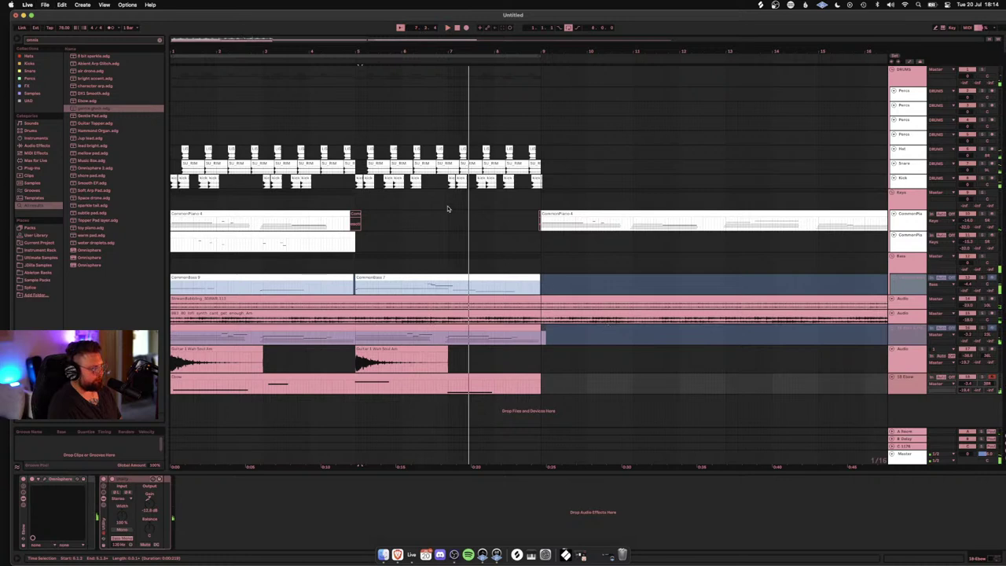
click(502, 135)
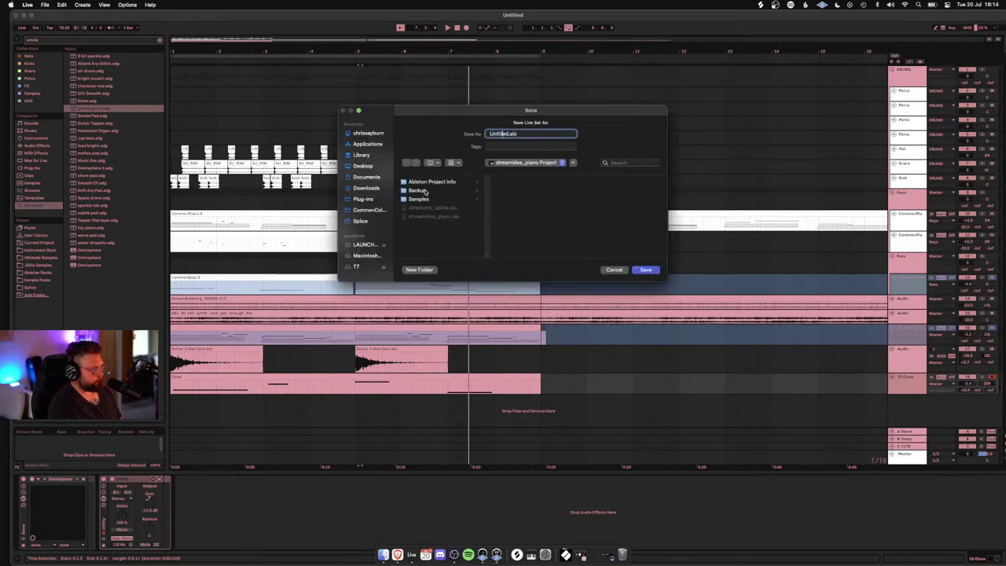
double_click(503, 134)
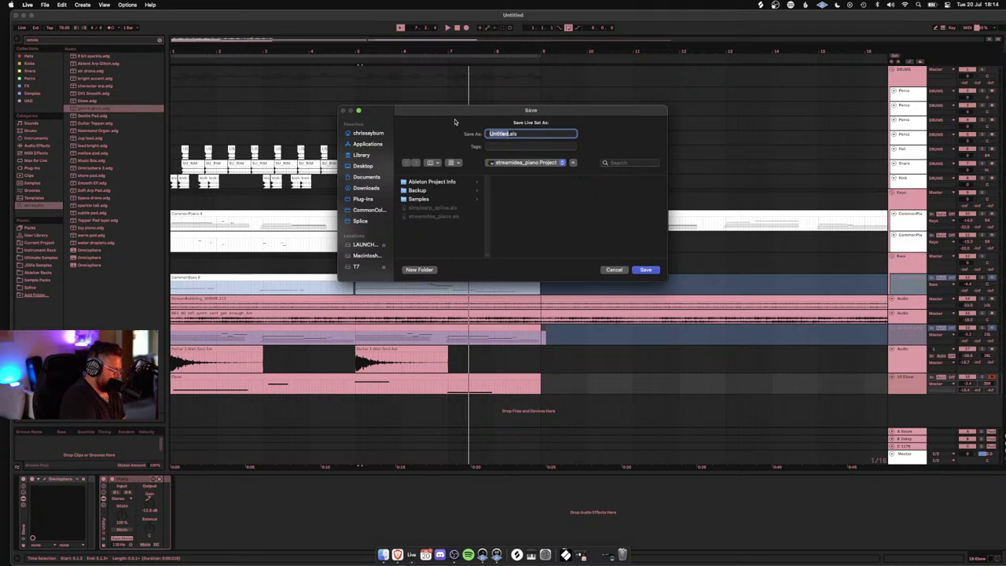
key(BackSpace)
text(peace)
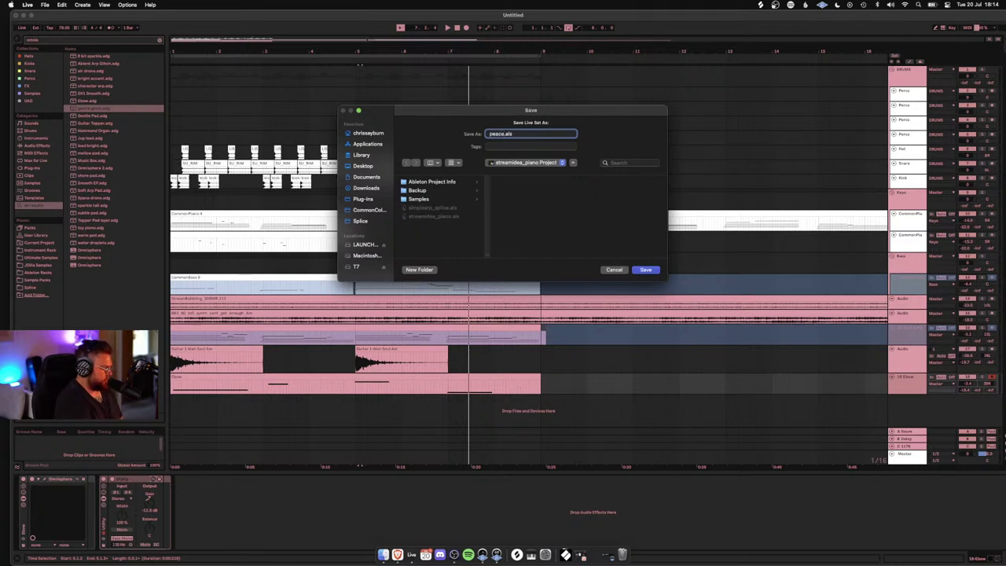
key(BackSpace)
key(BackSpace)
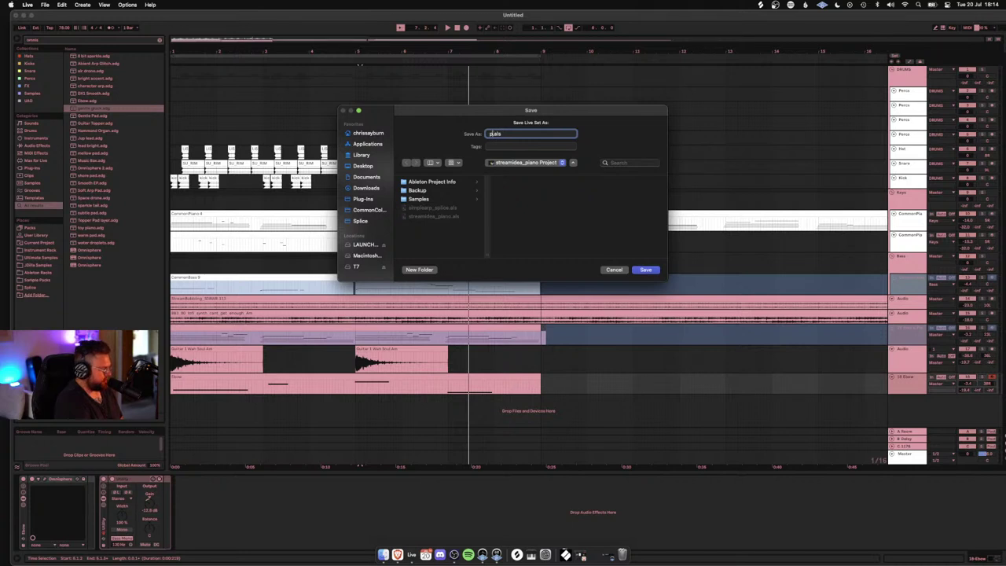
text(alm23)
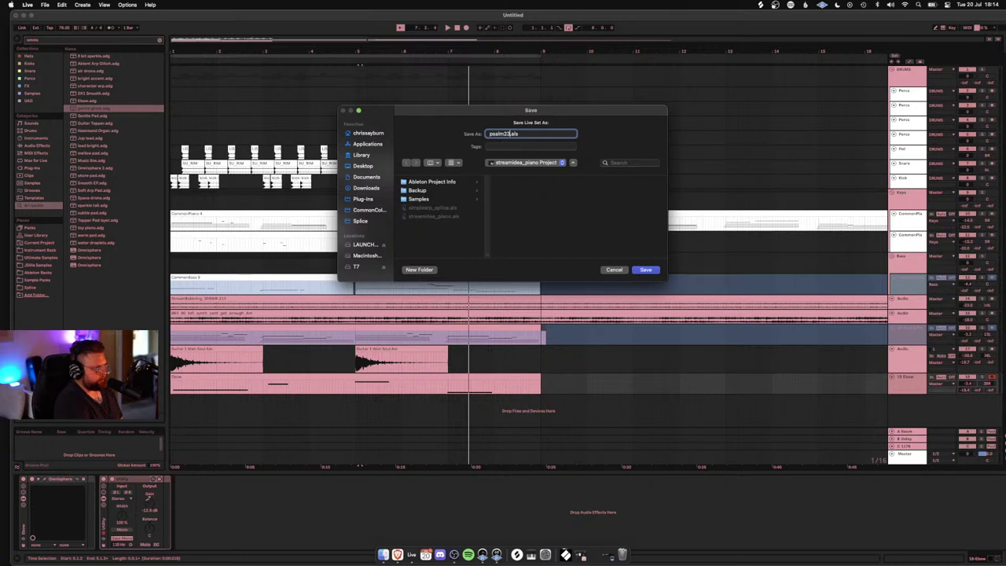
key(Return)
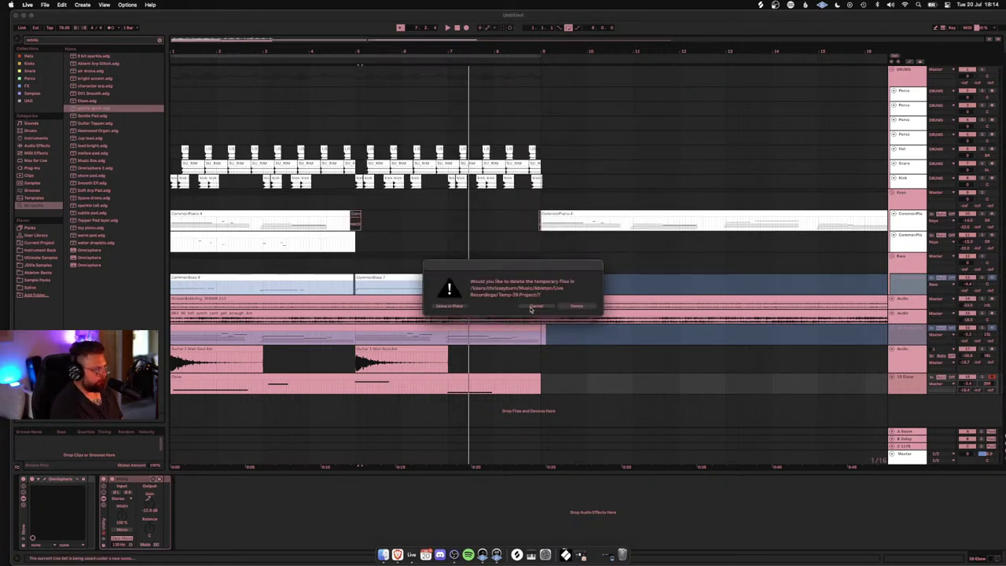
click(576, 307)
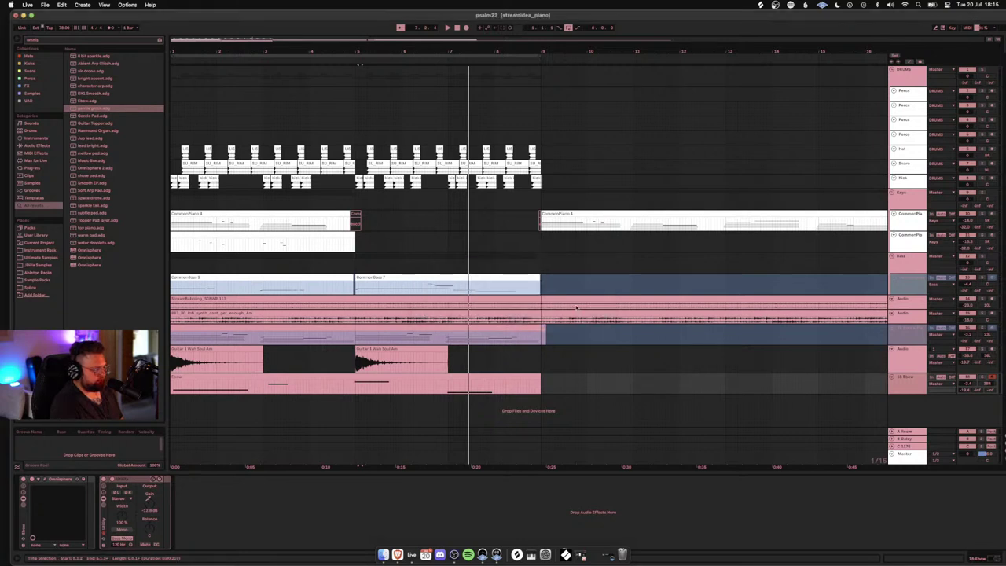
Step: Play the arrangement through, place the insert marker on the Kick track at 6.4.3, and save the set again
key(space)
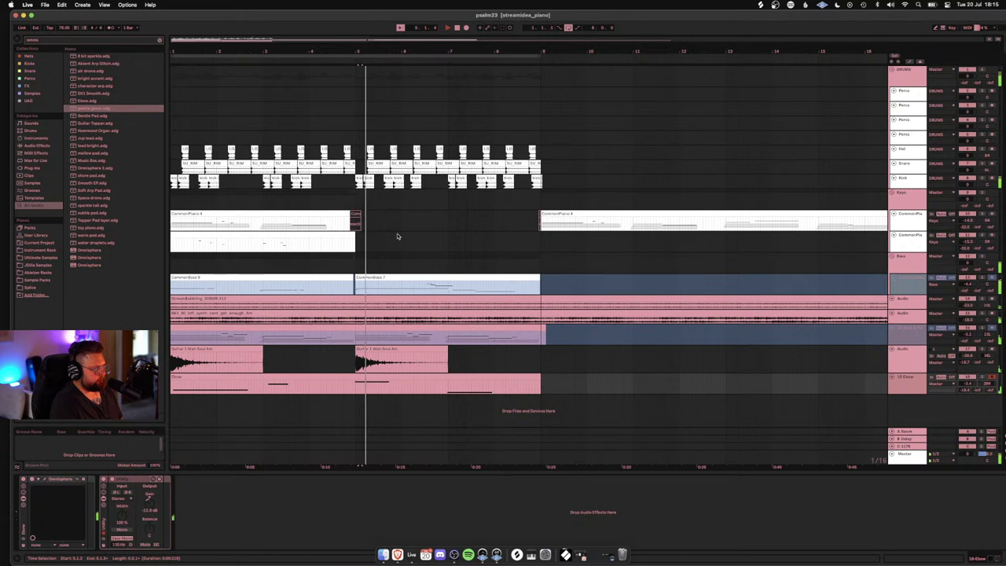
double_click(458, 28)
key(space)
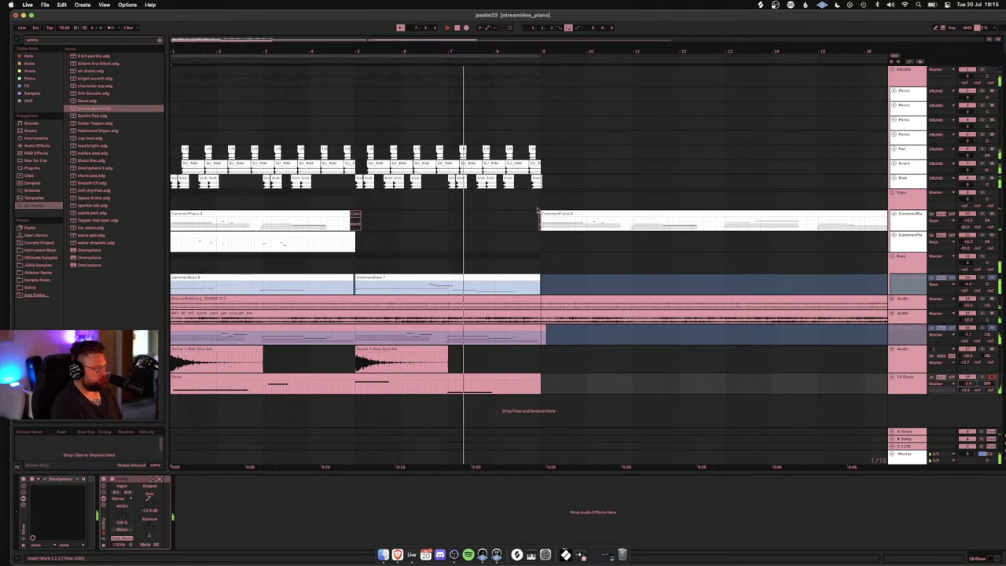
click(460, 179)
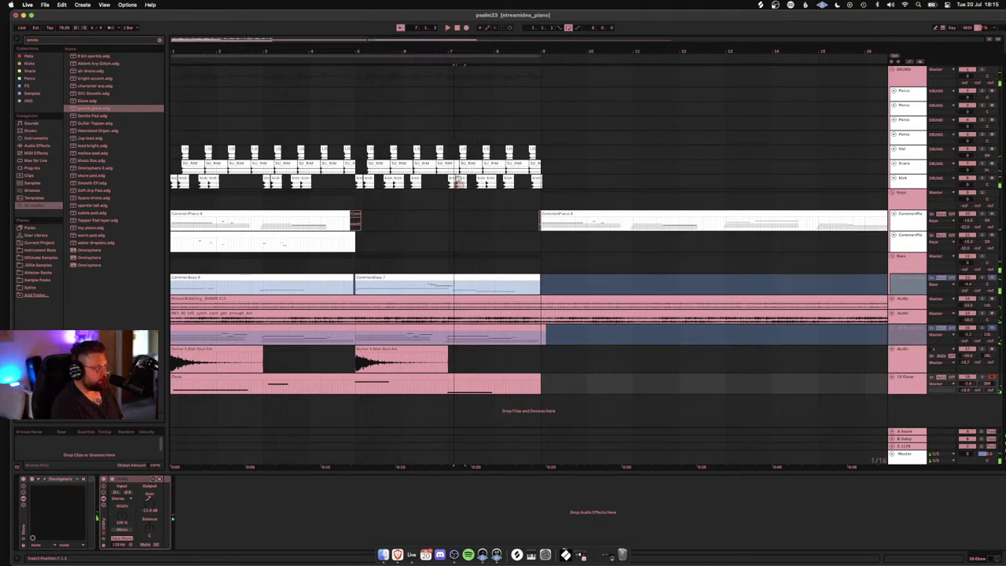
click(442, 181)
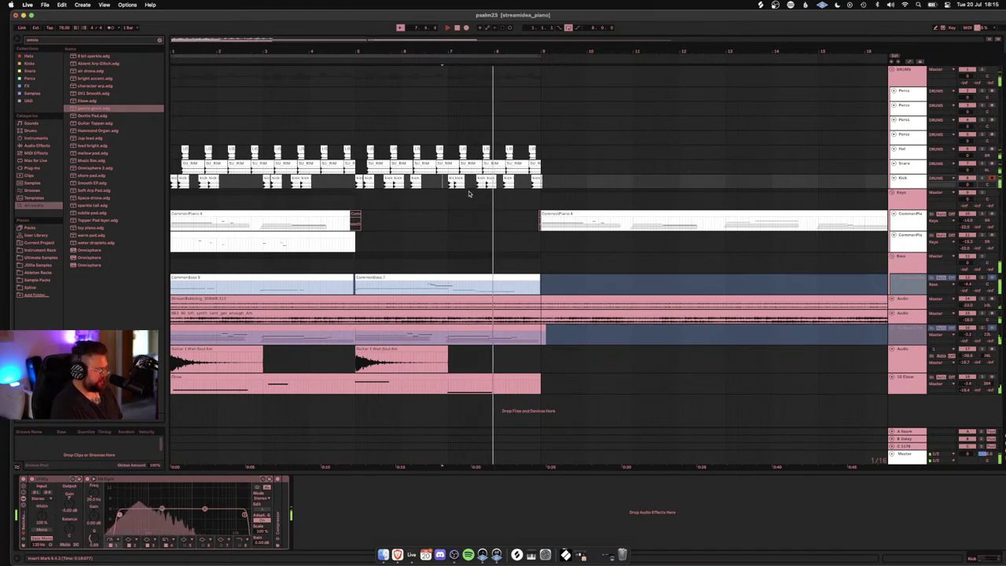
key(super+s)
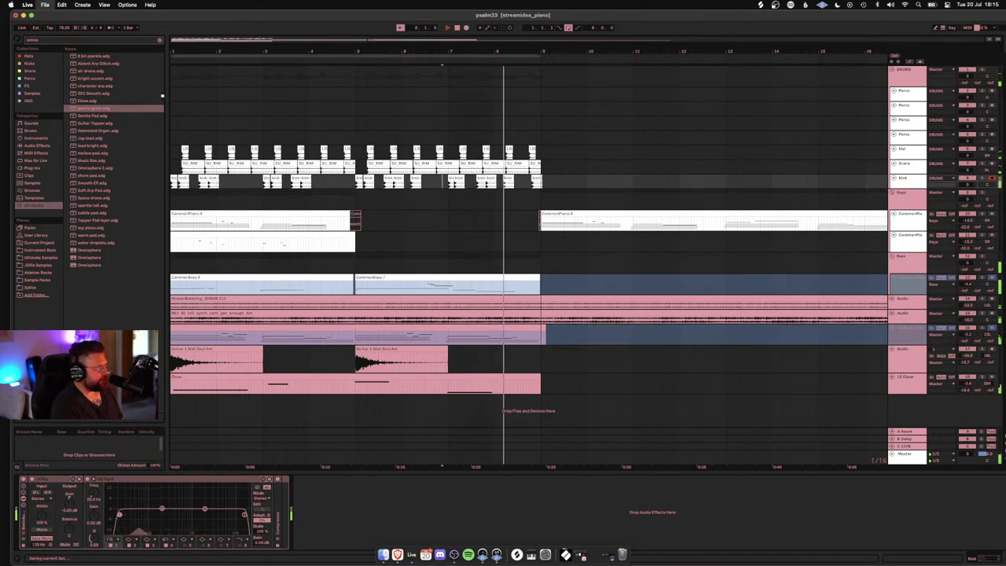
Step: Clear the library search, pick the hihat_space_for_more loop from the Hats collection, place it on the lowest Perc track at bar 1, and enlarge the track
click(110, 40)
key(BackSpace)
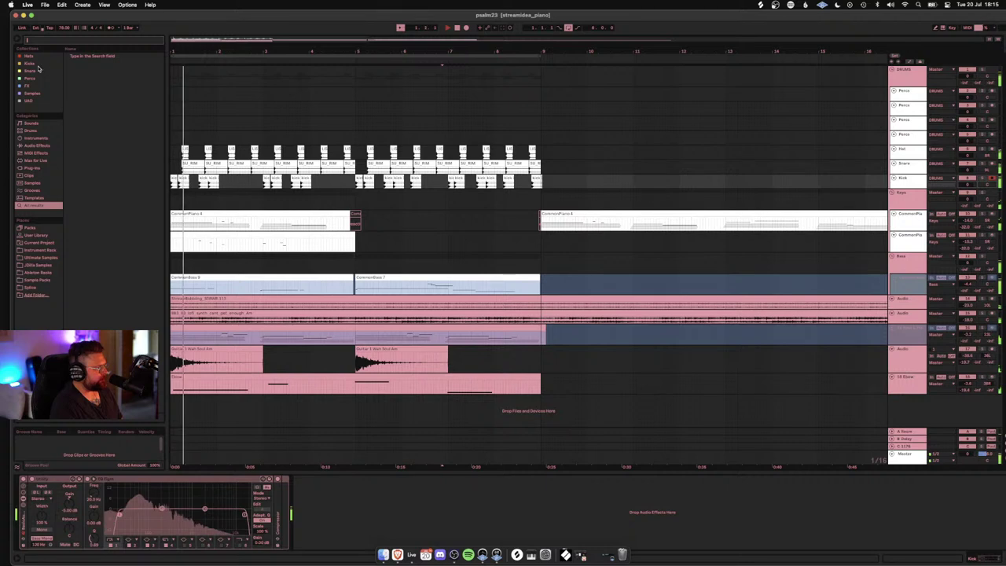
click(30, 56)
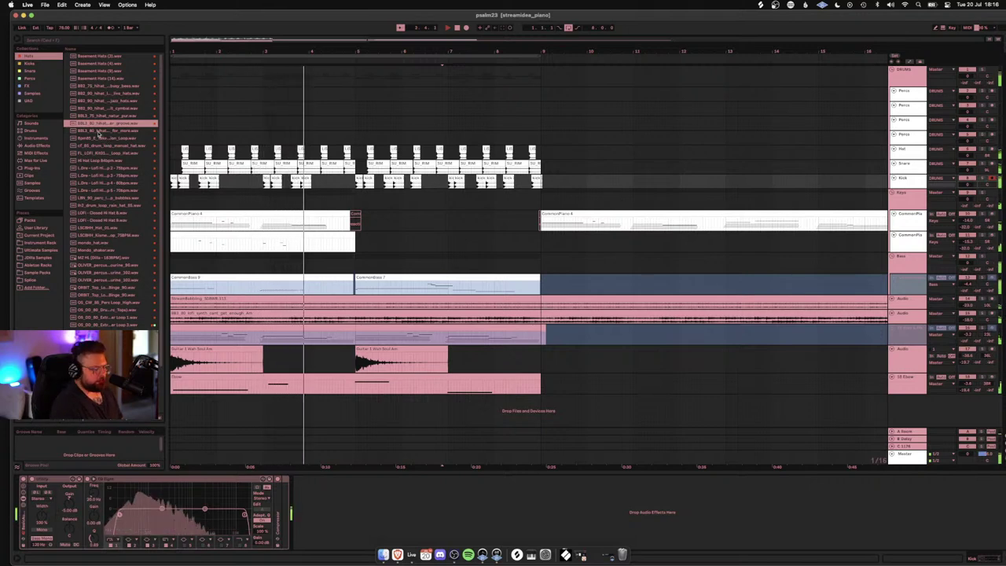
key(Down)
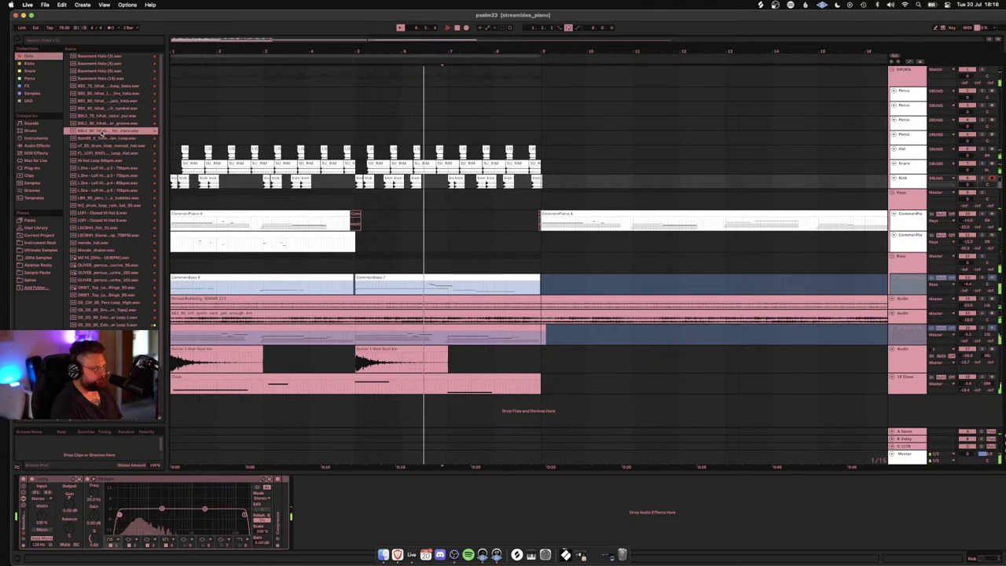
drag(102, 132, 171, 134)
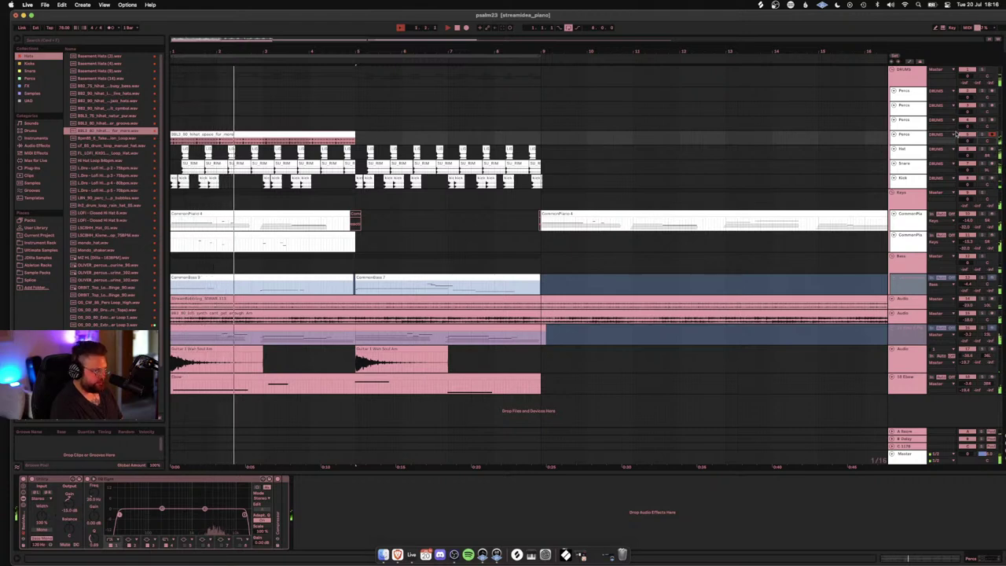
drag(895, 145, 895, 151)
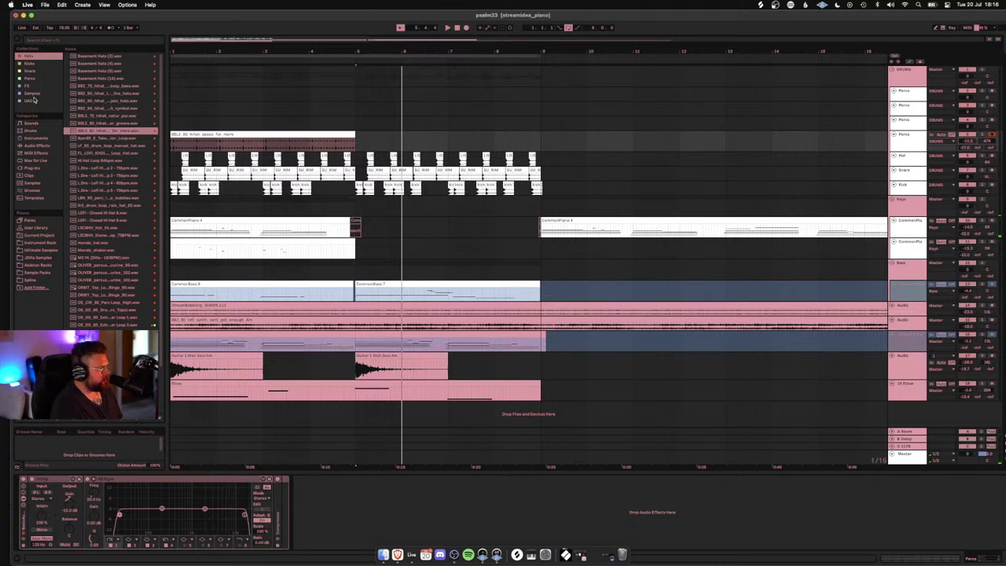
Step: Audition samples in the Snare collection, place the claps_gospel sample on the Perc track above the hi-hat loop at 2.2.1, and enlarge that track
click(29, 71)
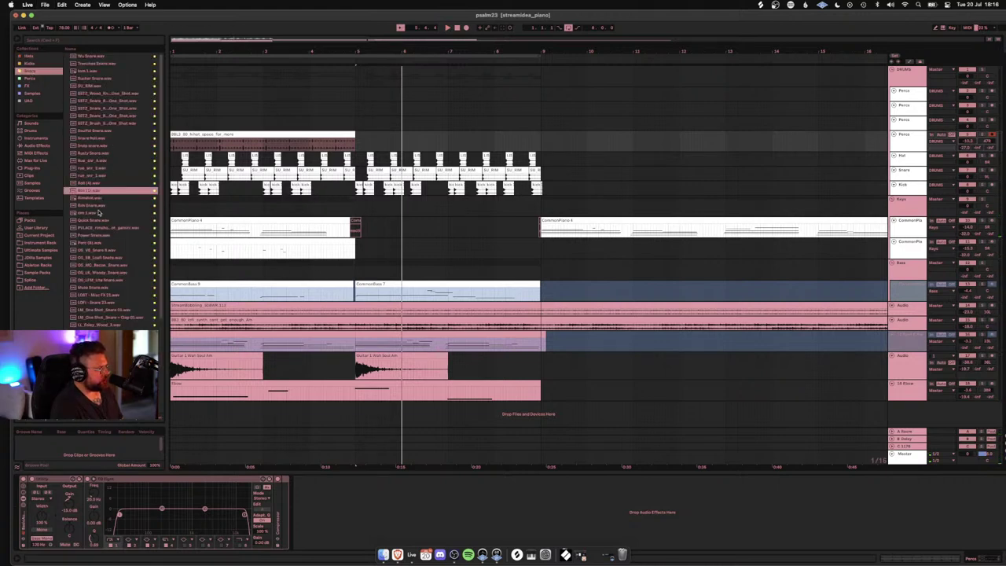
click(96, 213)
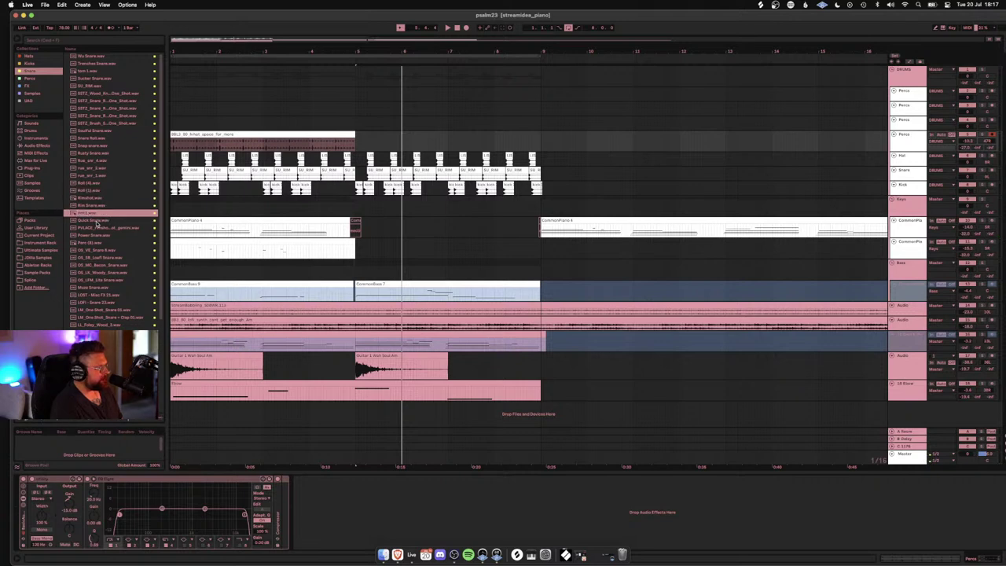
click(97, 227)
click(97, 235)
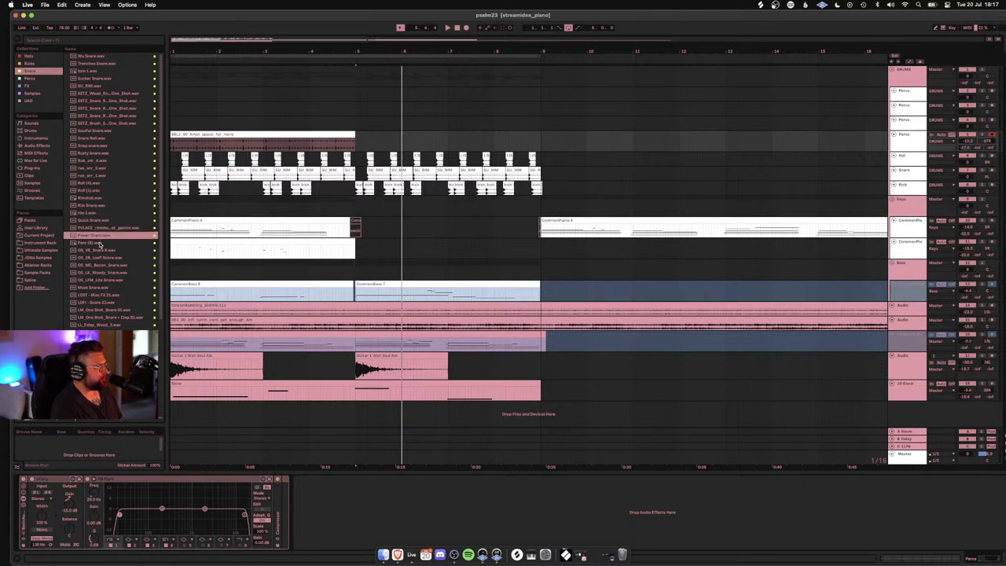
click(97, 242)
click(97, 264)
scroll(95, 266, down, 5)
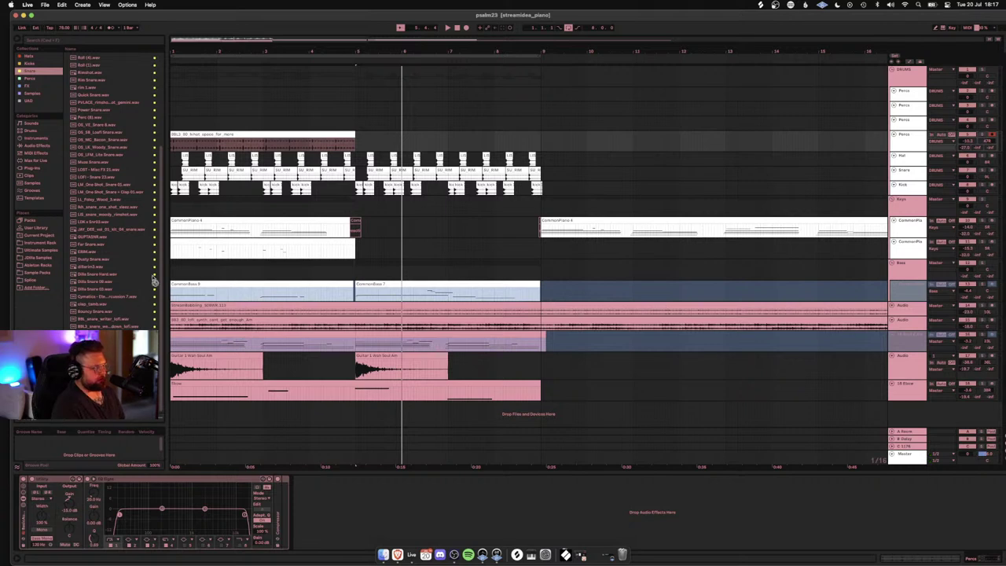
click(210, 136)
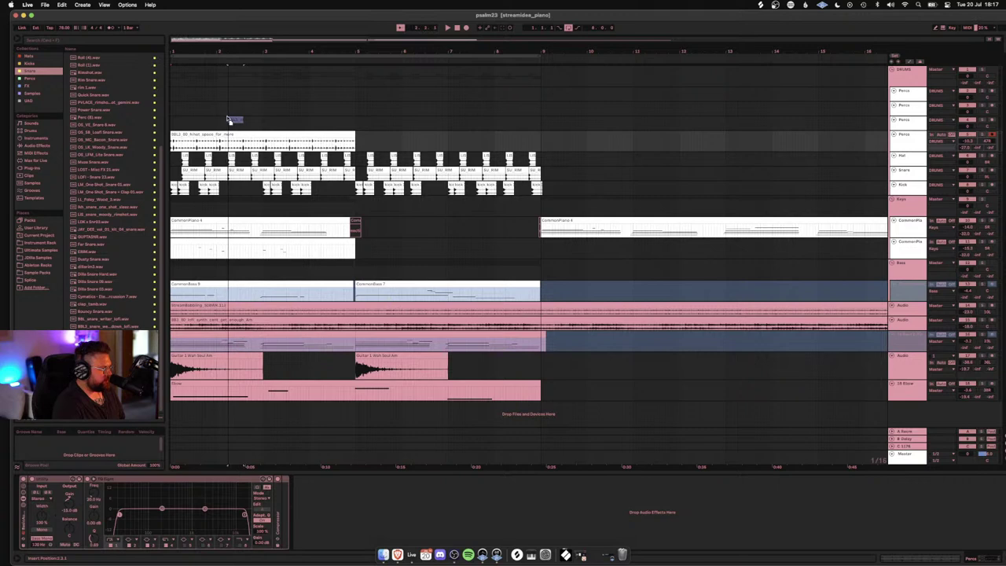
drag(228, 120, 229, 119)
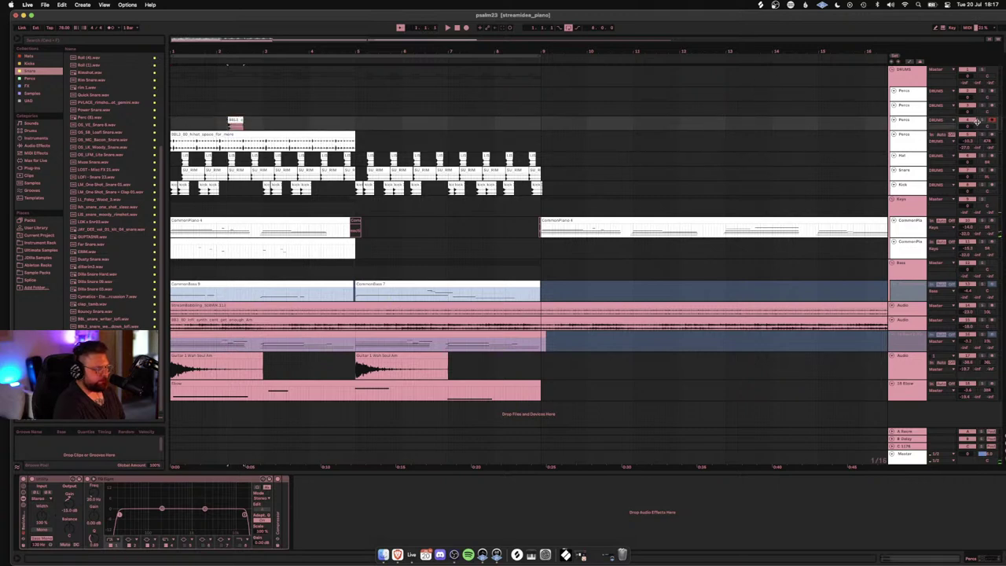
drag(912, 131, 912, 137)
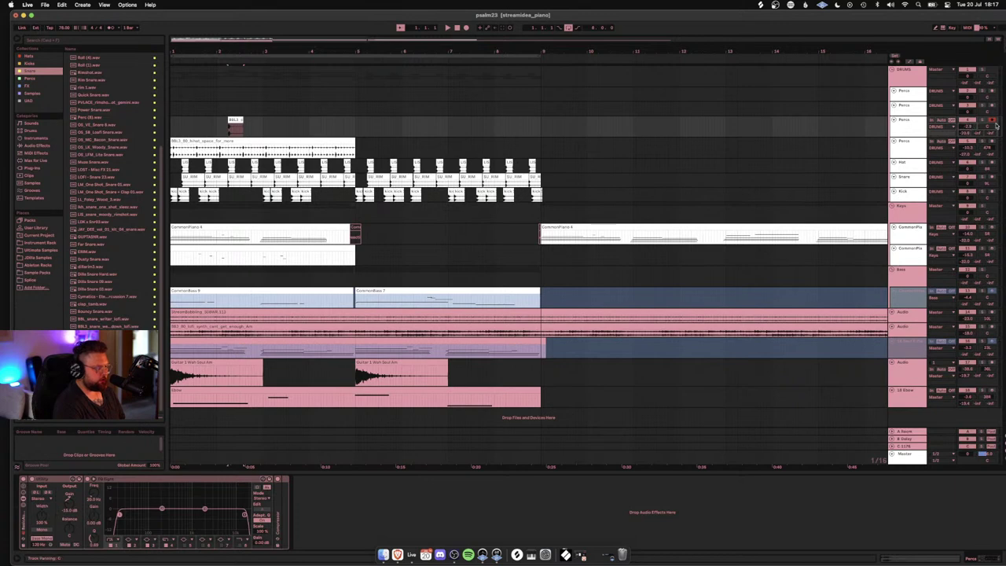
Step: Try the clap clip on beat 4 of bar 2 during playback, and move it back to beat 2
key(space)
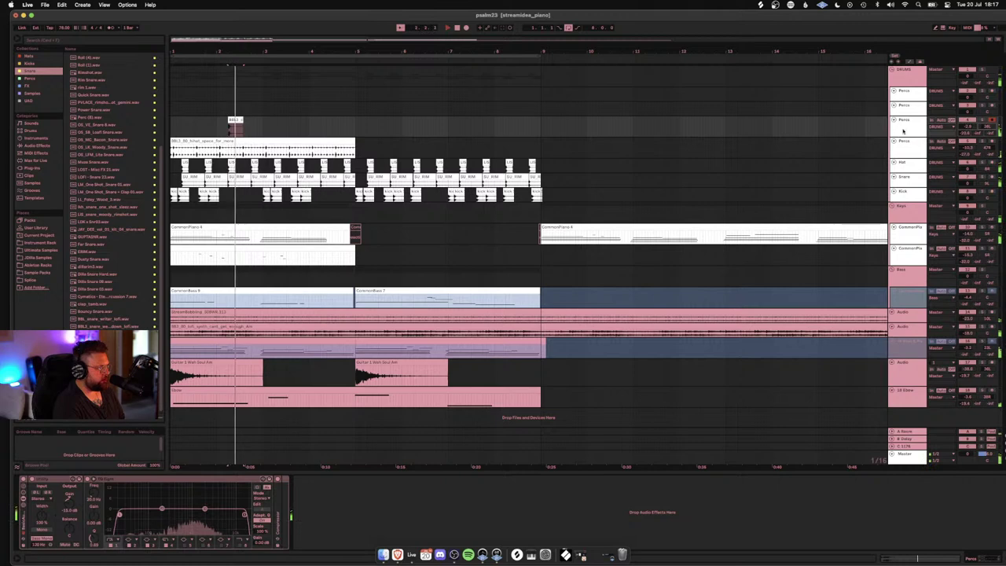
key(space)
key(space)
click(183, 163)
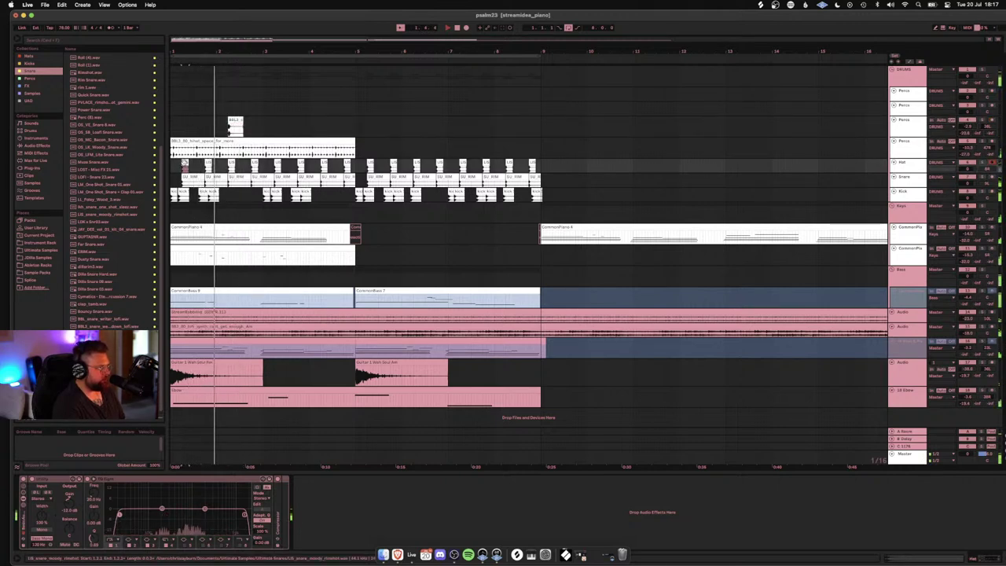
drag(235, 120, 256, 120)
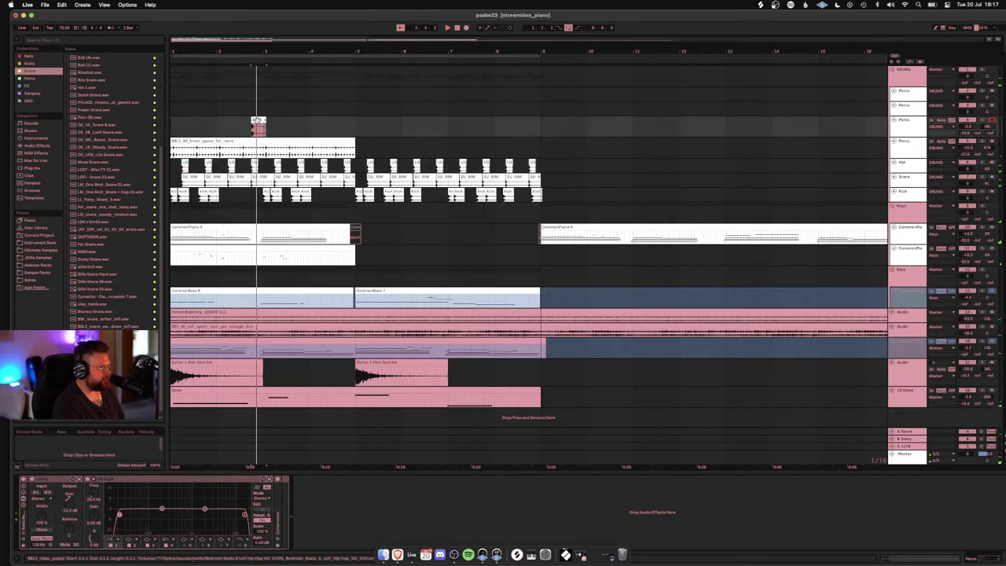
click(174, 140)
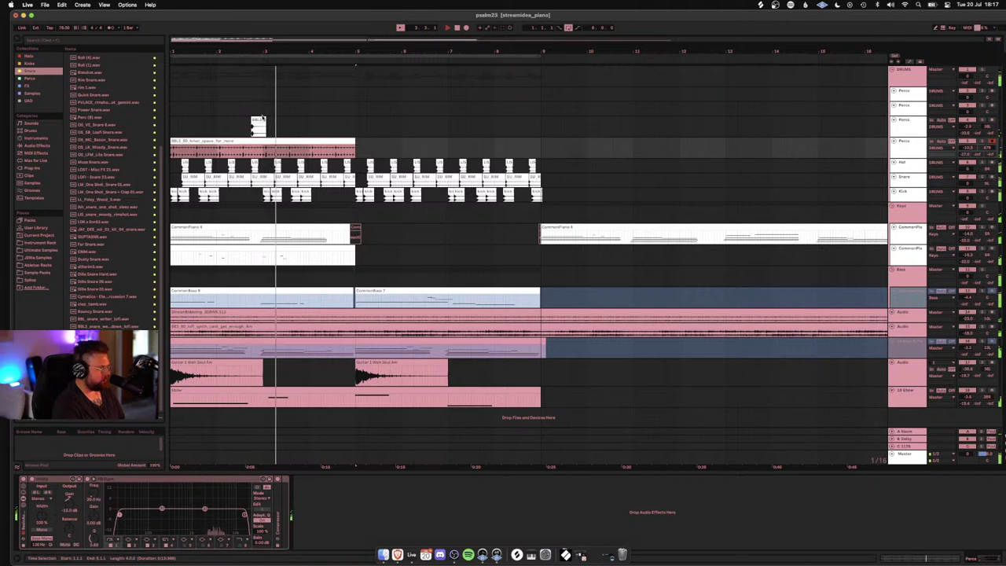
key(space)
mouse_move(258, 119)
mouse_down()
mouse_move(216, 120)
mouse_move(236, 119)
mouse_up()
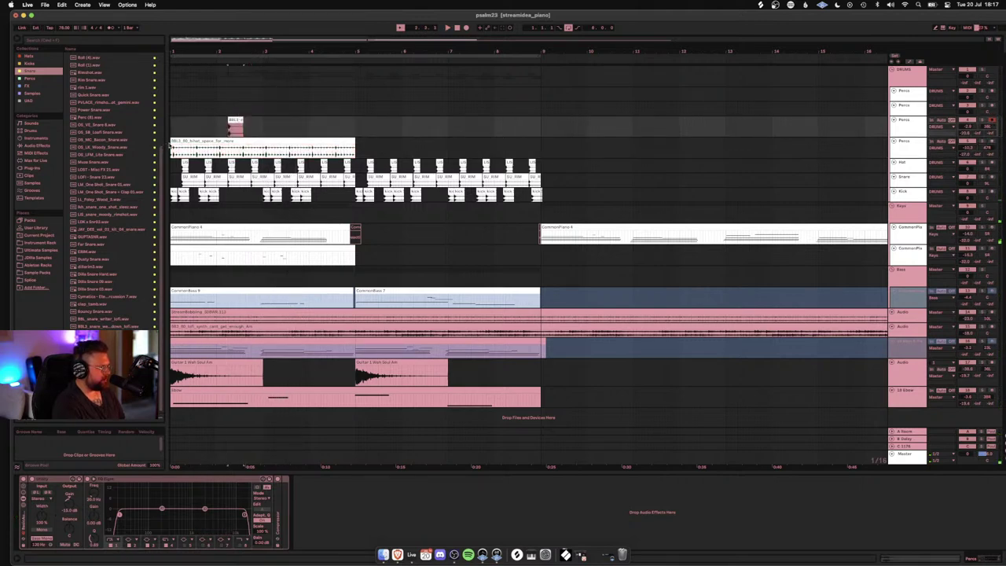
Step: Play the arrangement from bar 1 and lower the volume of the clap's Perc track
click(176, 143)
key(space)
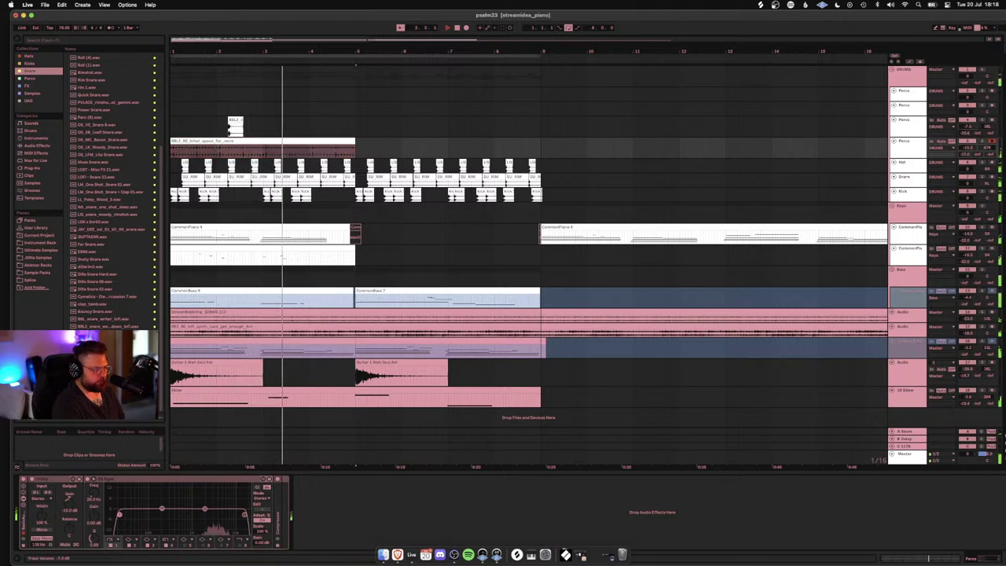
key(space)
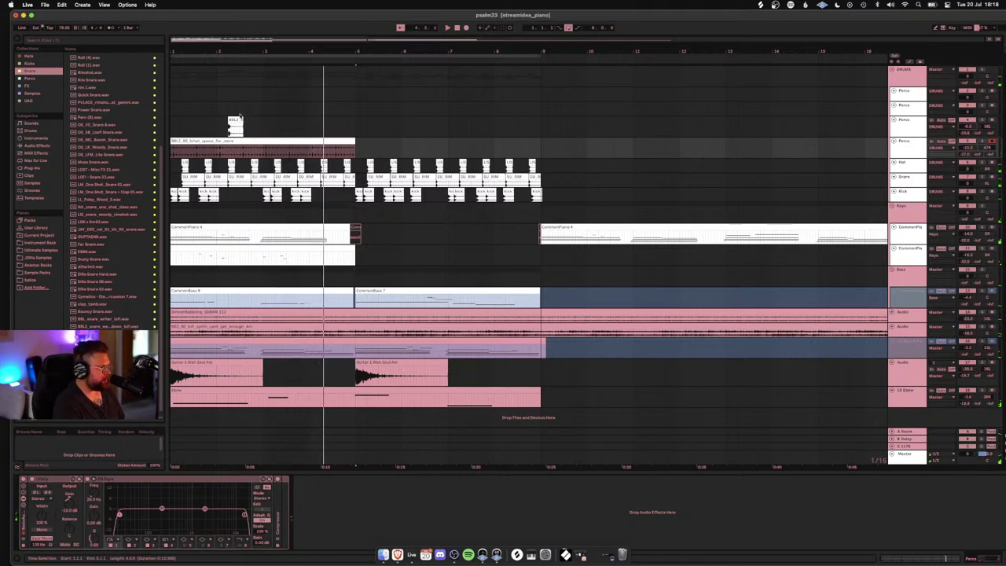
Step: Copy the clap clip to beat 2 of bar 4, checking its placement during playback
click(238, 121)
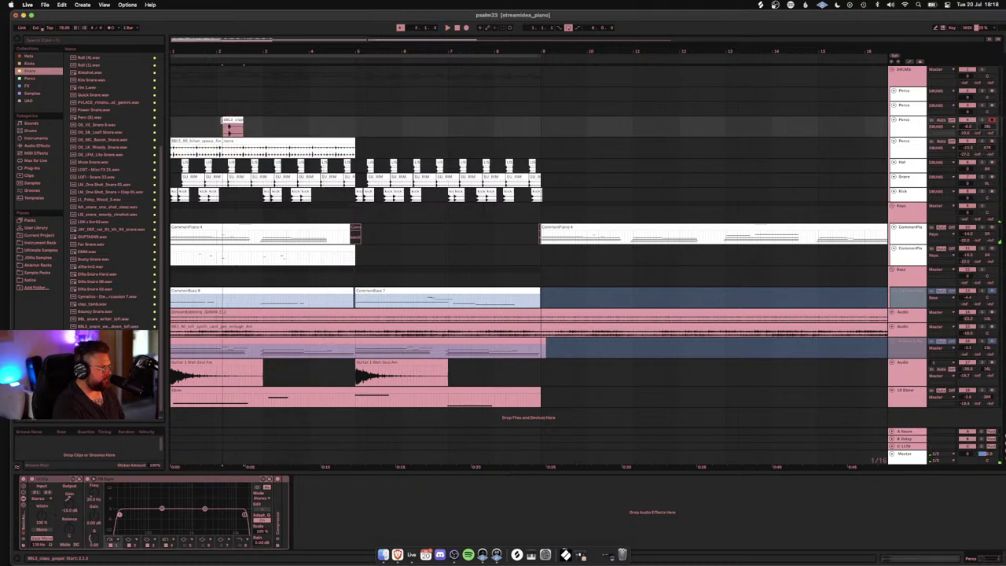
drag(235, 121, 324, 127)
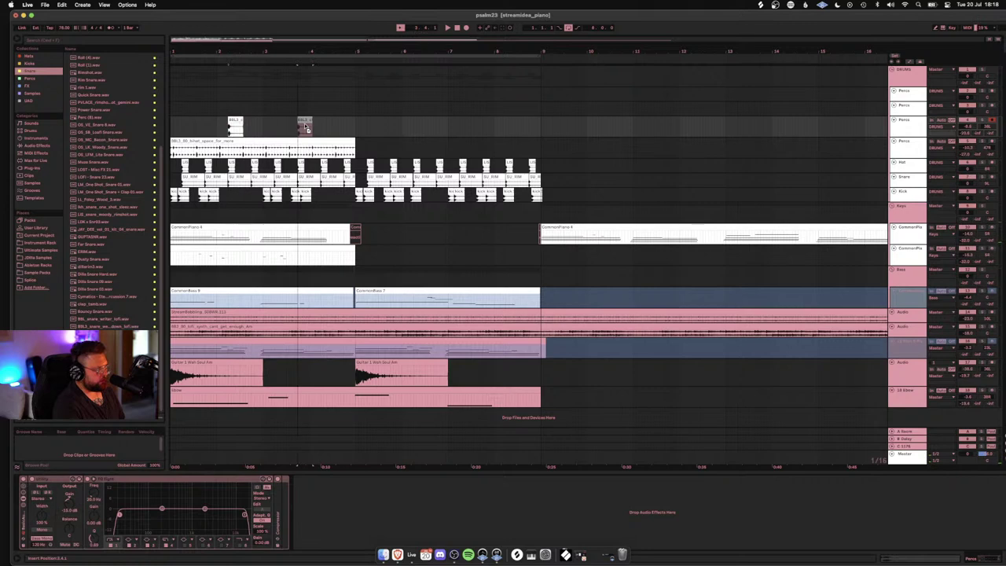
click(221, 130)
key(space)
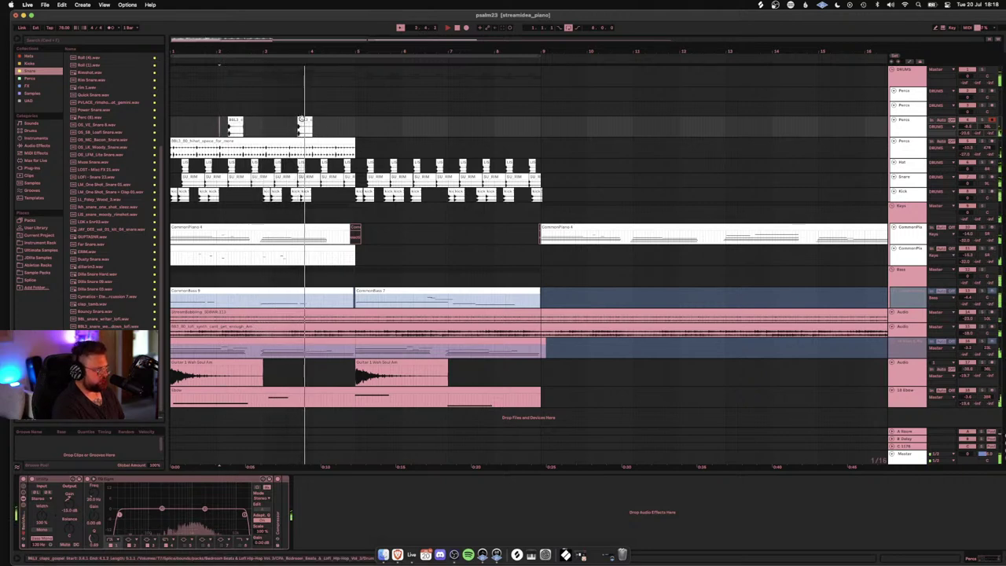
click(330, 123)
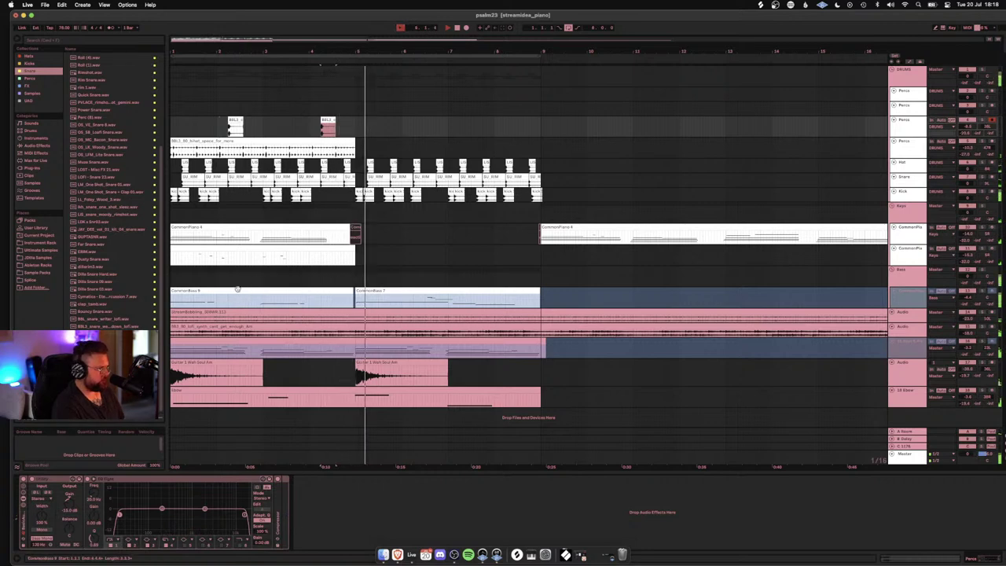
Step: Stop playback and duplicate bars 1 to 4 of the clap track into bars 5 to 8
key(space)
drag(356, 128, 195, 131)
key(super+d)
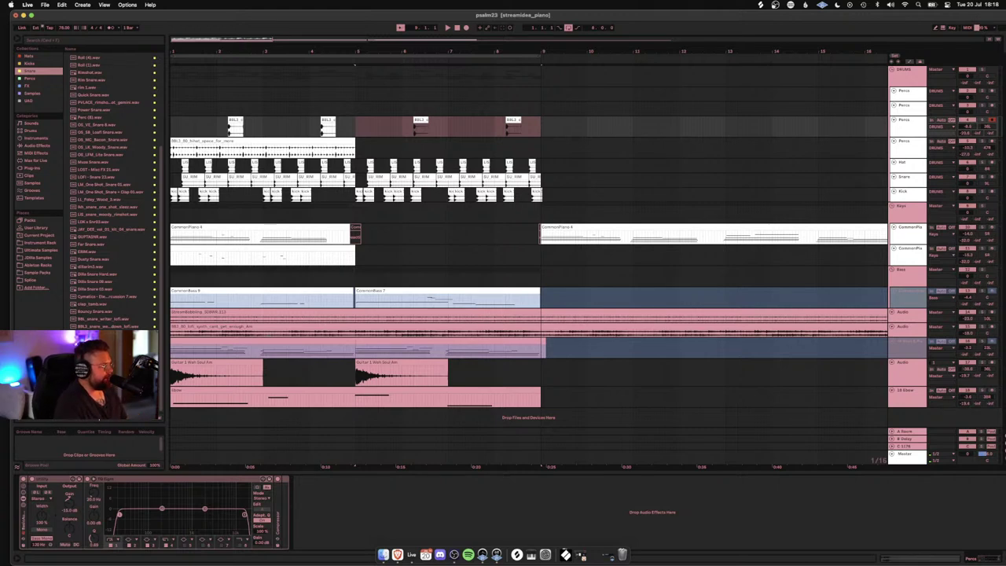
Step: Add the DOWNBEAT ACCENT 16s LOW BRUSH loop to the Perc track above the claps at bar 5, enlarge the track, and play it
mouse_move(106, 369)
mouse_down()
mouse_move(281, 250)
mouse_move(364, 160)
mouse_move(358, 110)
mouse_up()
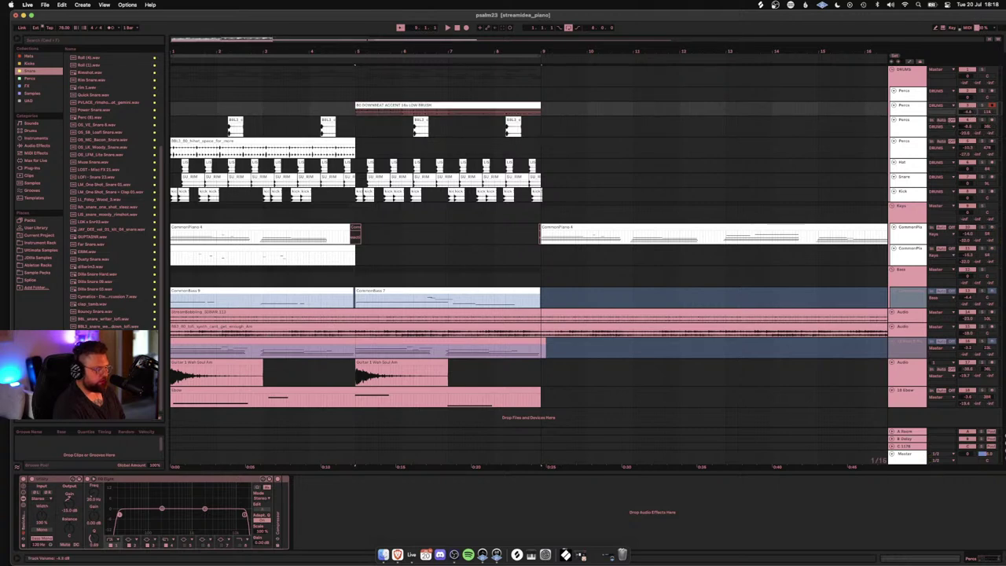
key(space)
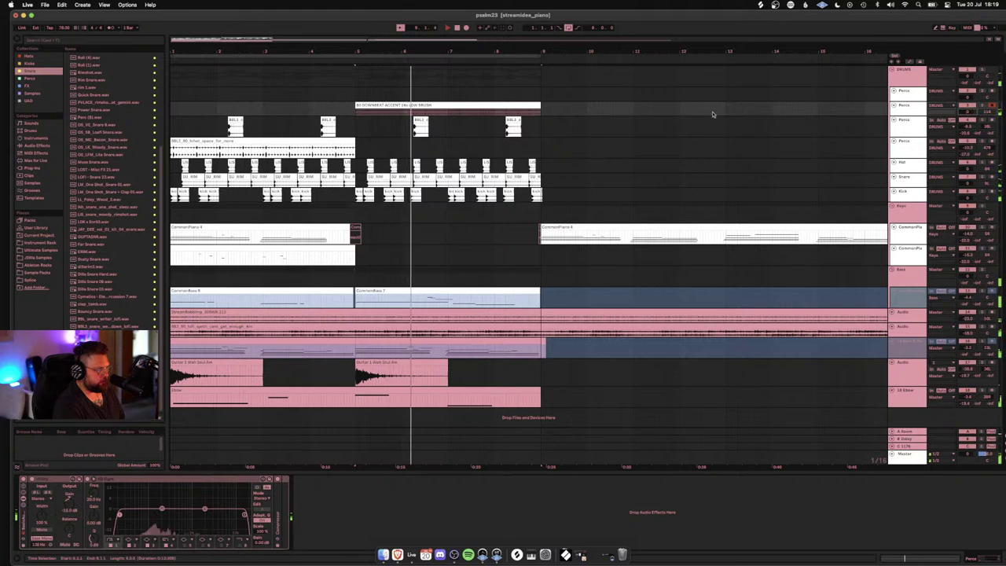
drag(921, 115, 922, 122)
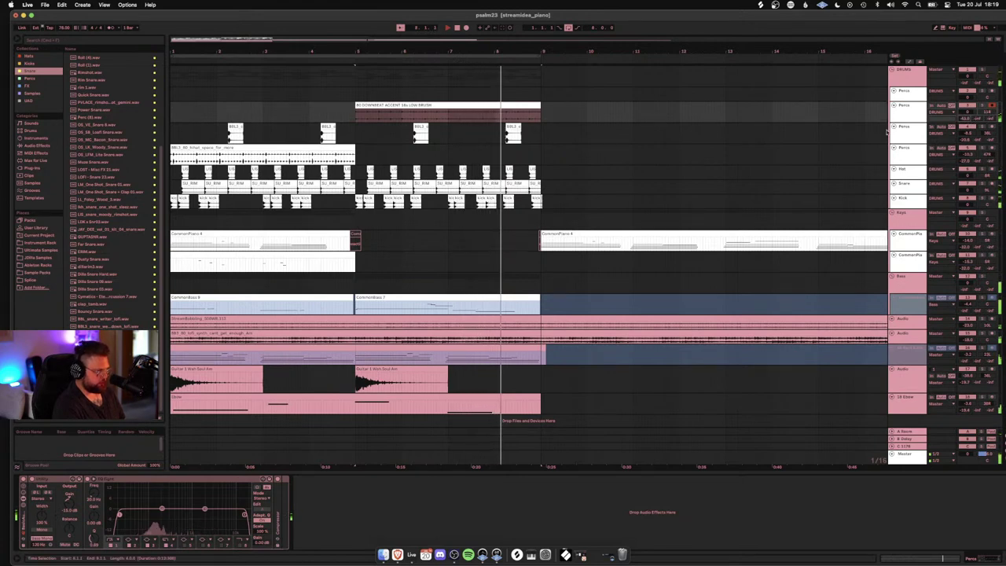
key(space)
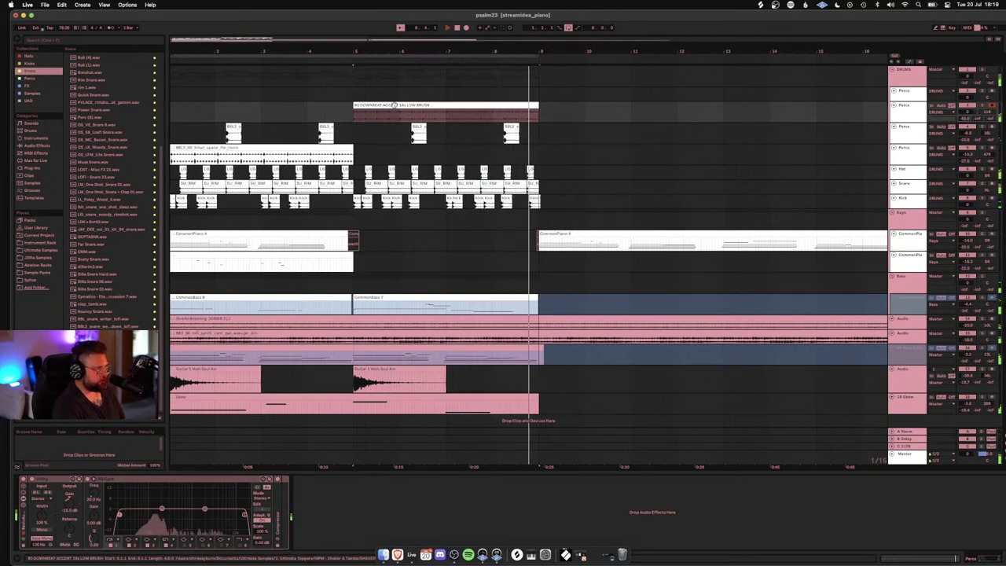
Step: Move the brush loop from bar 5 to bar 1 on its Perc track and play the arrangement
drag(399, 106, 215, 103)
scroll(258, 118, left, 1)
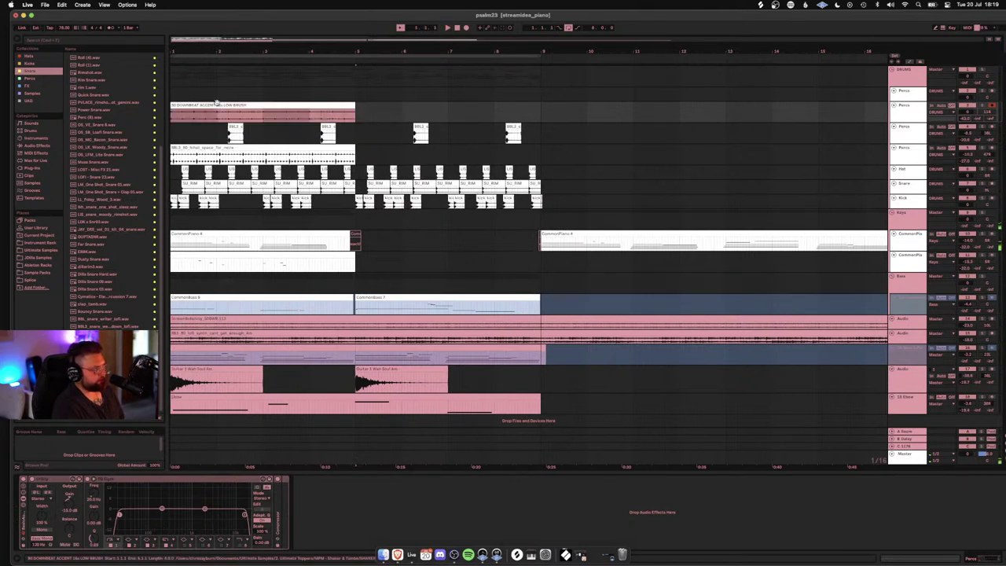
key(space)
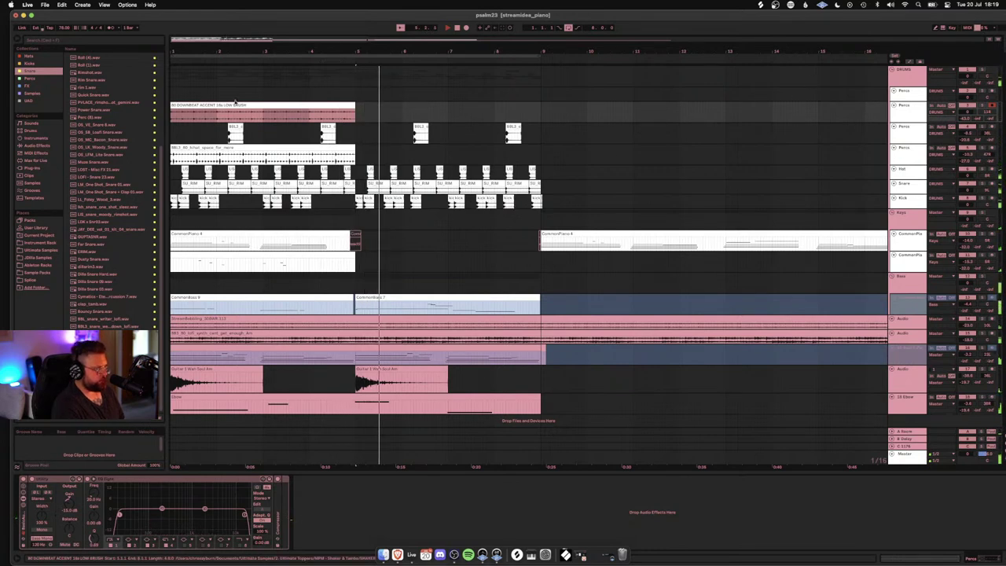
Step: Search the whole library for delay and load the Delay effect onto the brush loop's Perc track
click(92, 42)
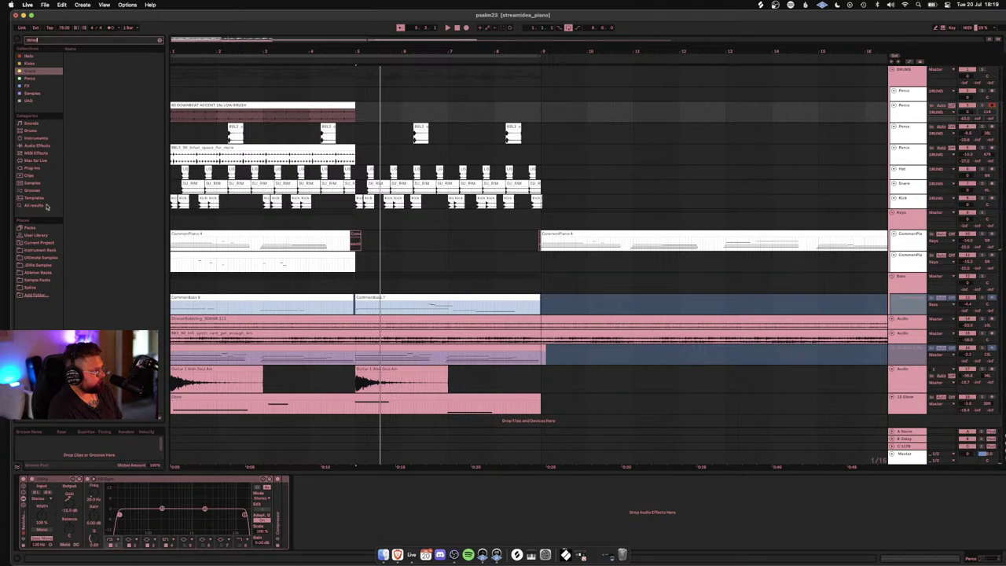
click(46, 207)
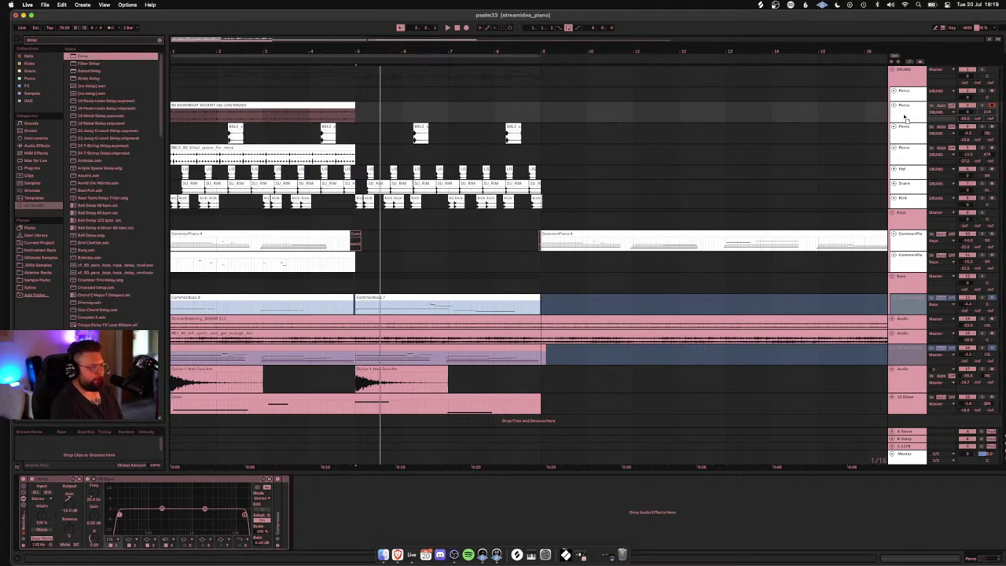
key(Return)
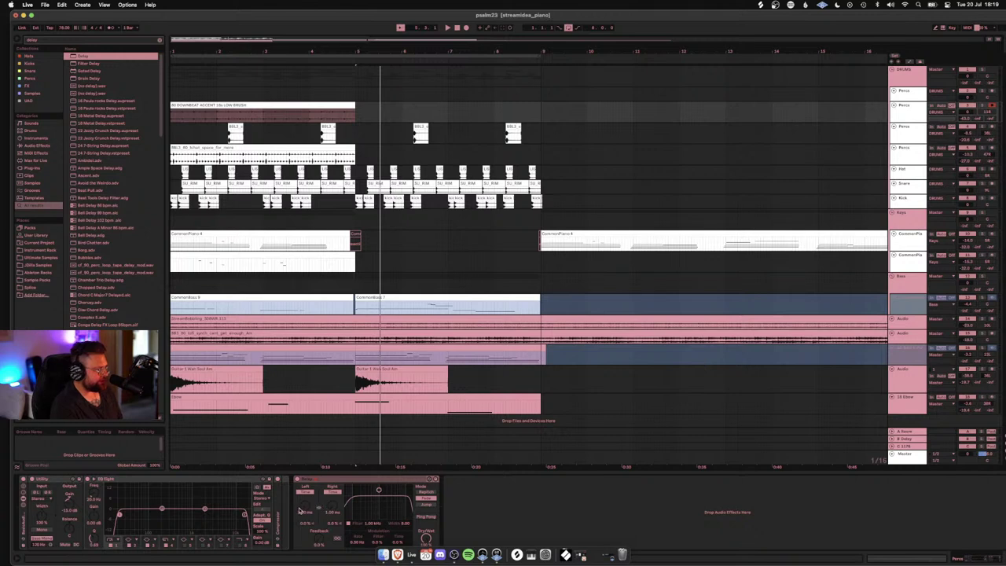
Step: Raise the Delay's left time and adjust the Utility gain and EQ Eight low cut on the brush track during playback
drag(302, 507, 302, 495)
key(space)
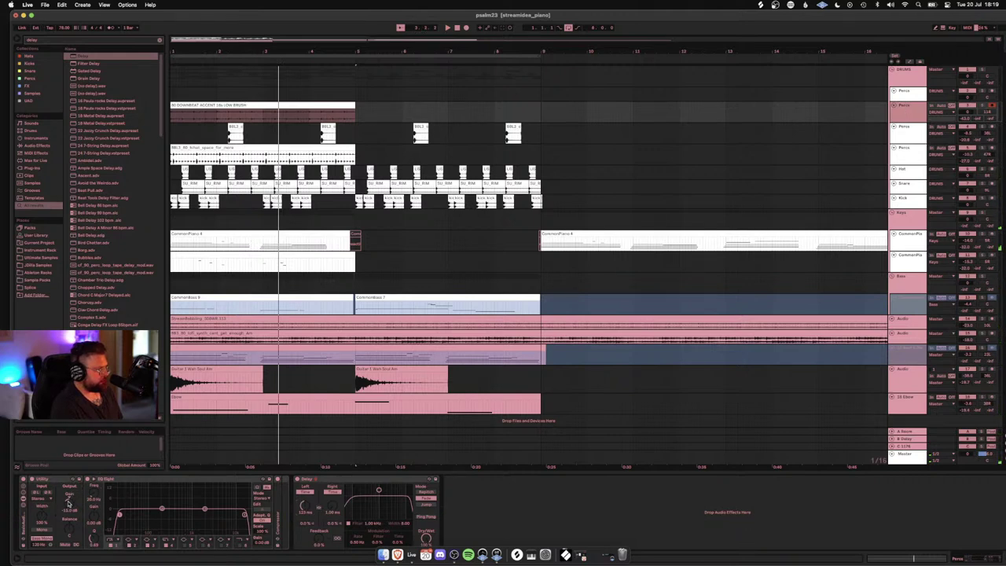
key(space)
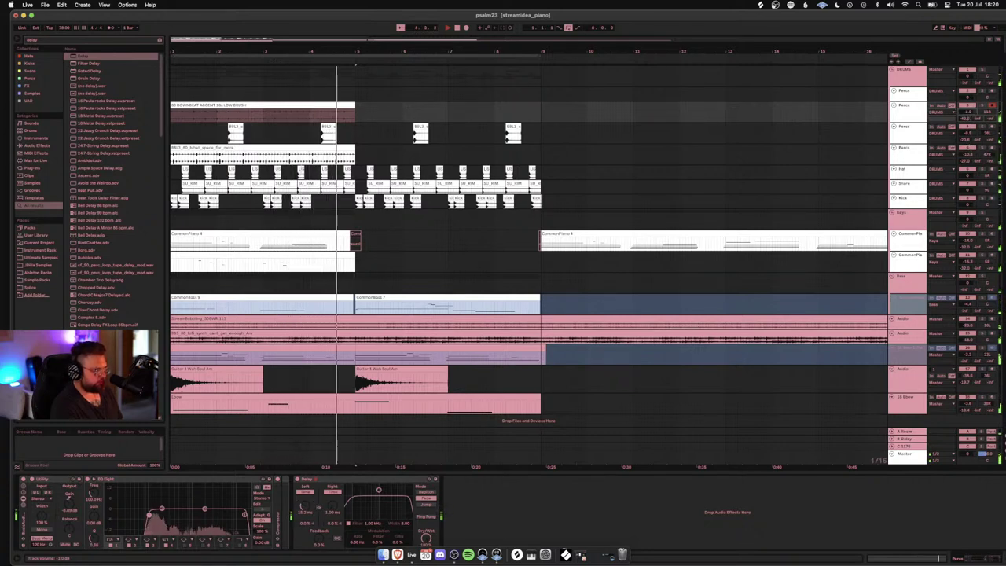
Step: Delete the Perc track that holds the clap clips
click(911, 129)
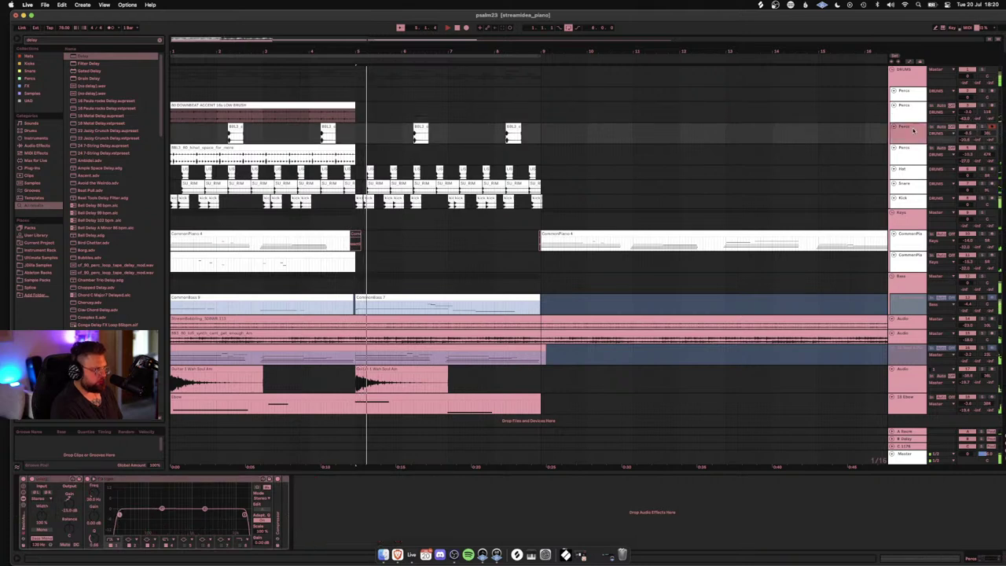
key(Delete)
click(309, 136)
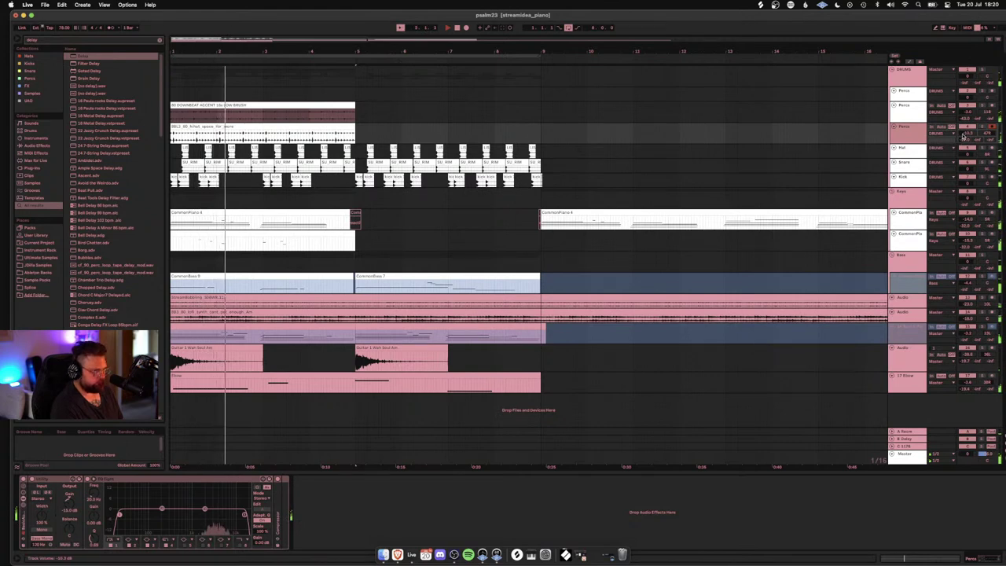
Step: Lower the hi-hat loop track's volume to -11.0 and adjust the brush loop track's panning during playback
drag(963, 135, 963, 139)
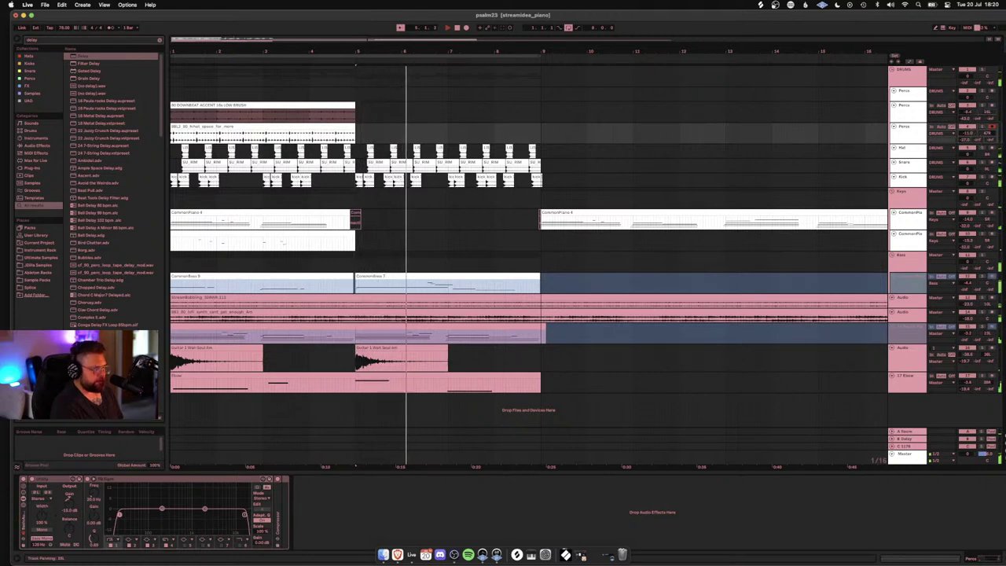
drag(987, 111, 986, 114)
key(space)
key(space)
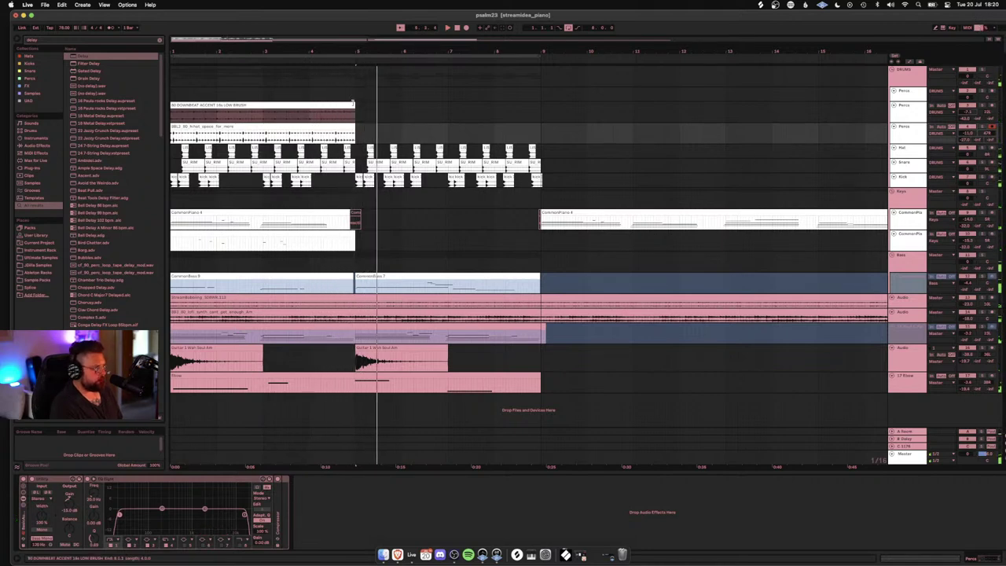
Step: Extend the brush loop and the hi-hat loop to bar 9
drag(353, 103, 548, 104)
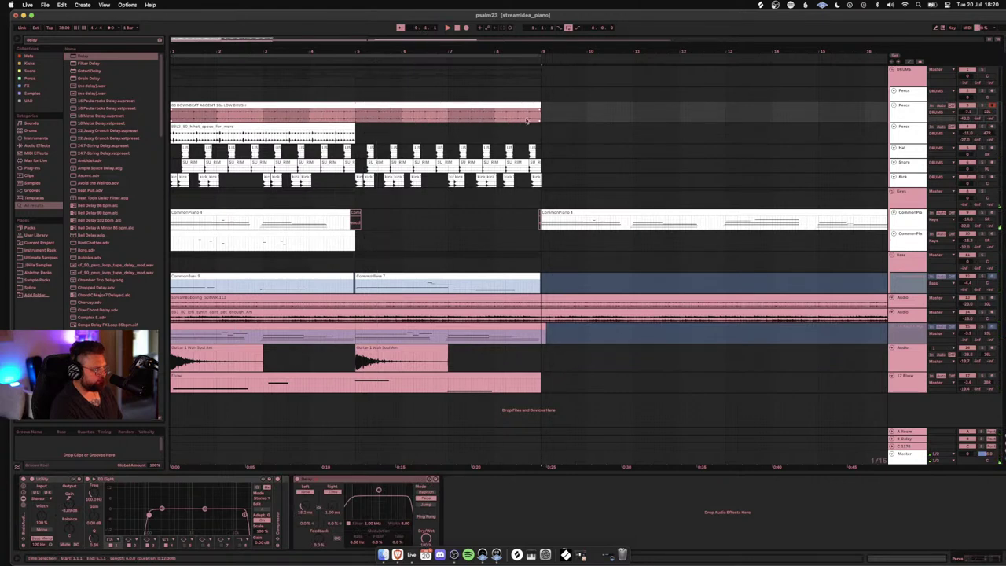
drag(355, 126, 527, 124)
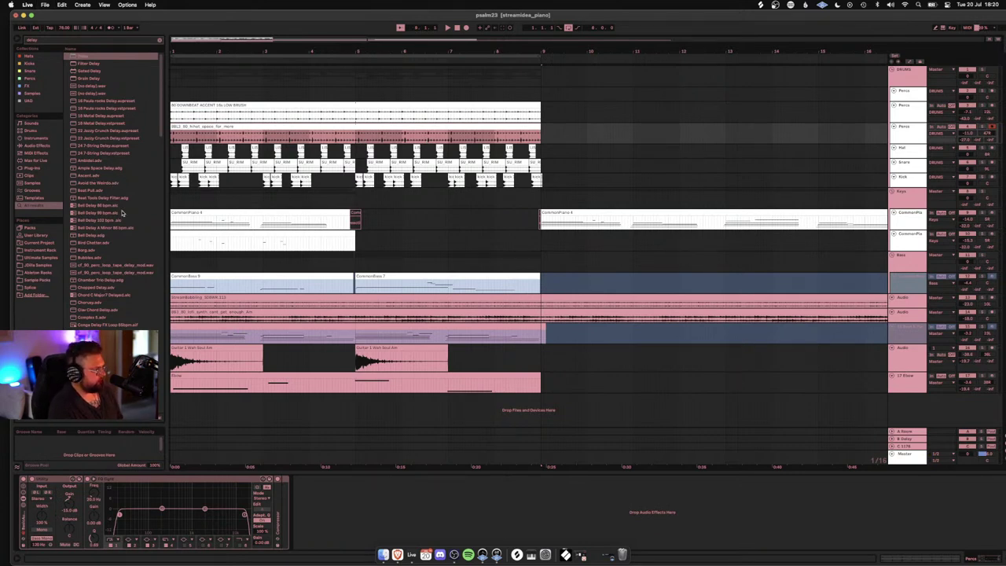
Step: Clear the delay search, show the Hats collection and preview the drum_loop_rain_hat_80 sample
click(113, 206)
click(97, 182)
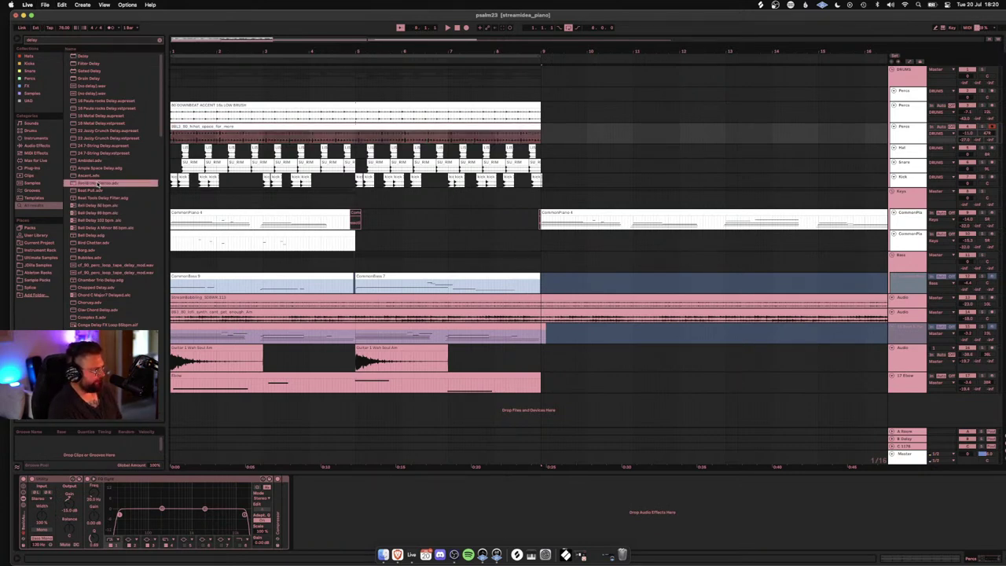
click(161, 40)
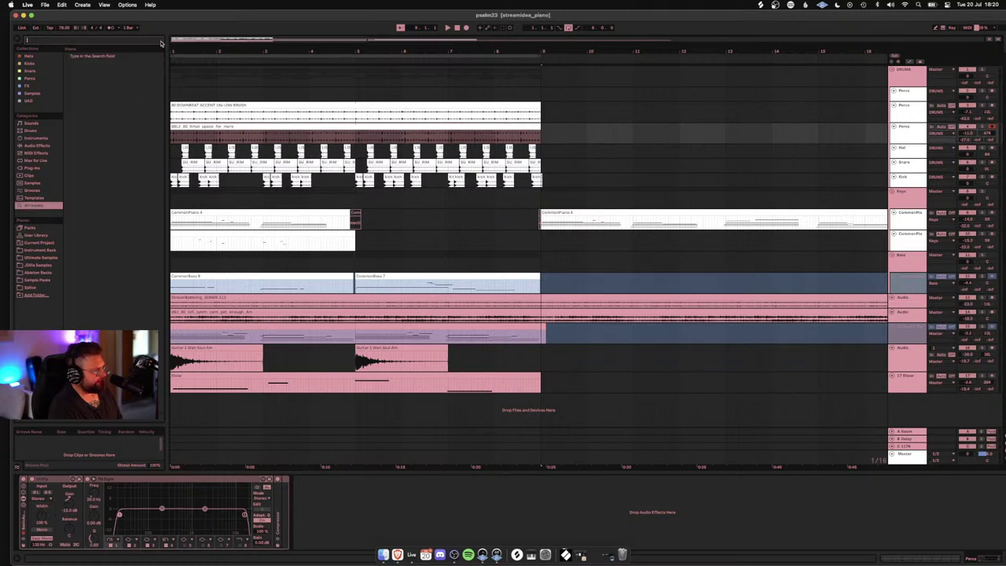
click(30, 72)
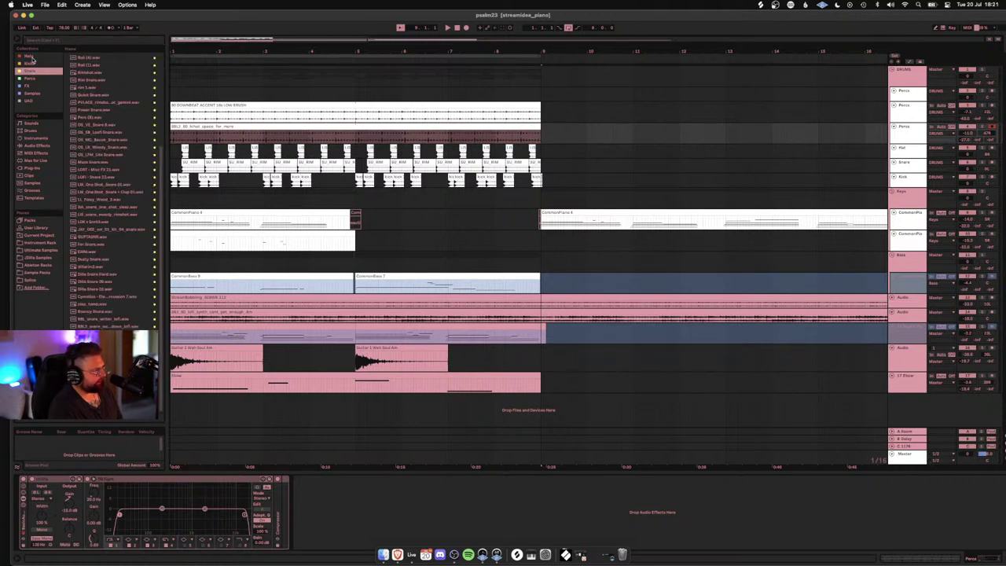
click(33, 58)
click(108, 80)
click(109, 207)
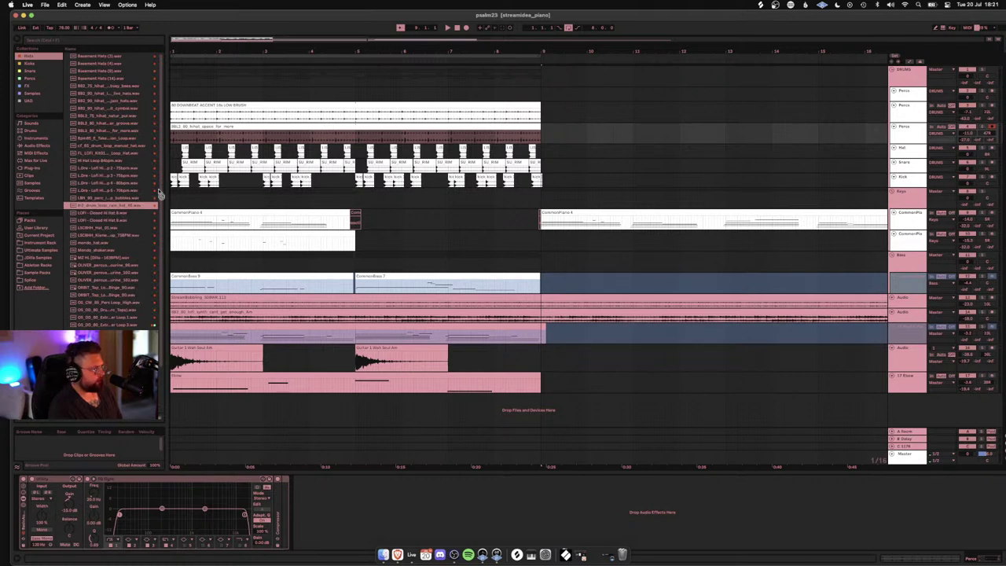
Step: Place the rain hat drum loop at bar 1 on the empty Perc track above the brush loop and extend it to bar 9
drag(159, 192, 579, 150)
scroll(580, 149, right, 1)
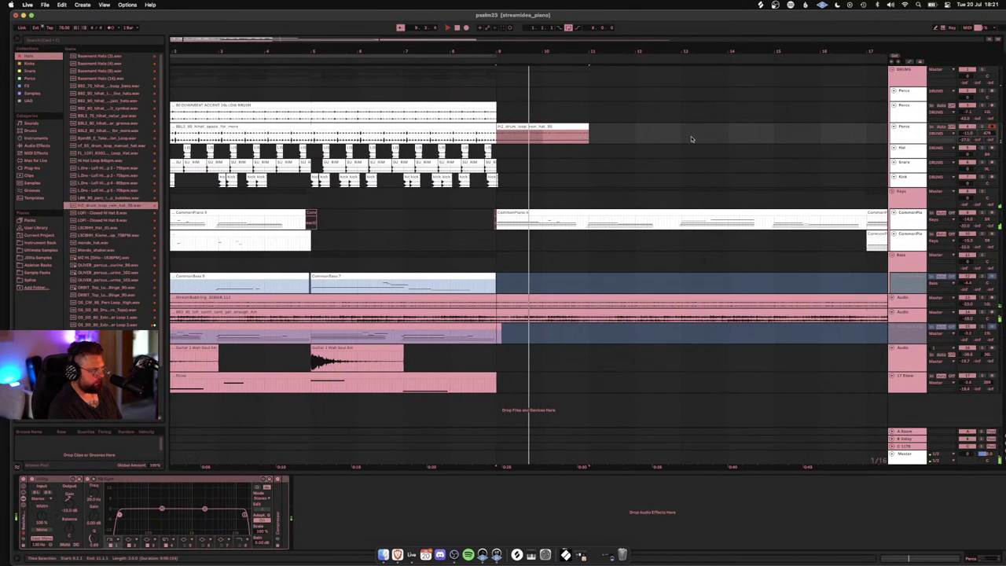
drag(517, 127, 207, 91)
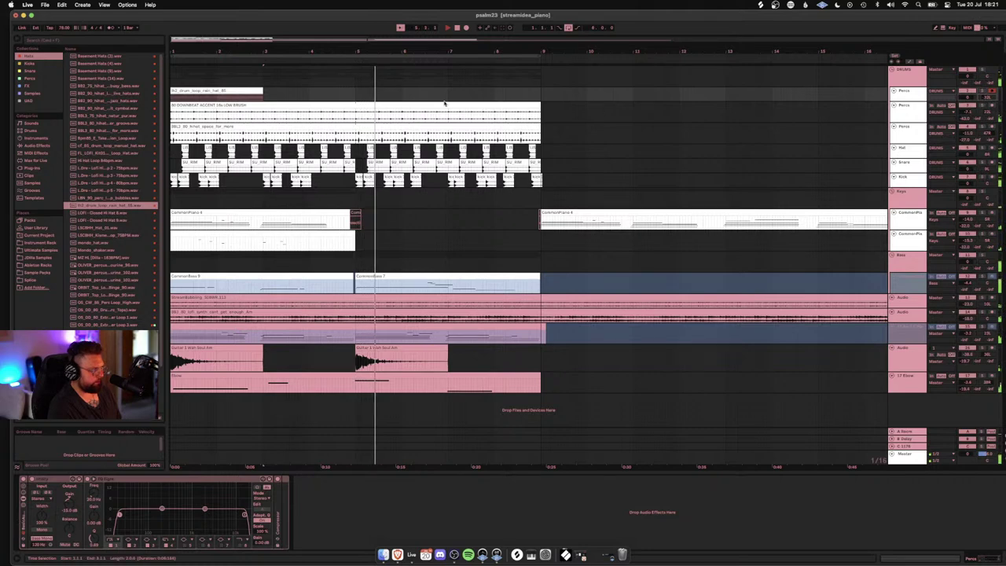
click(237, 100)
key(space)
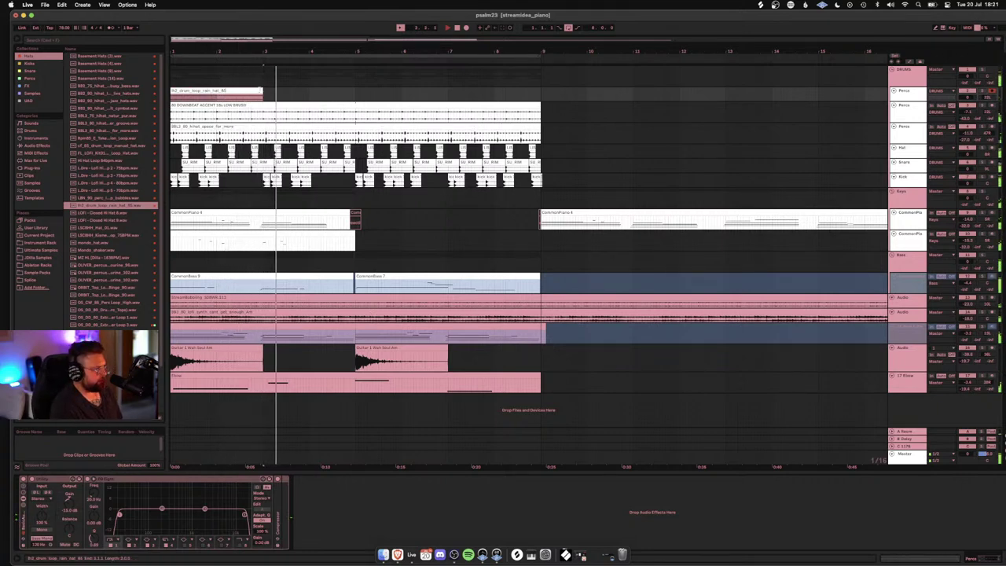
drag(262, 94, 542, 98)
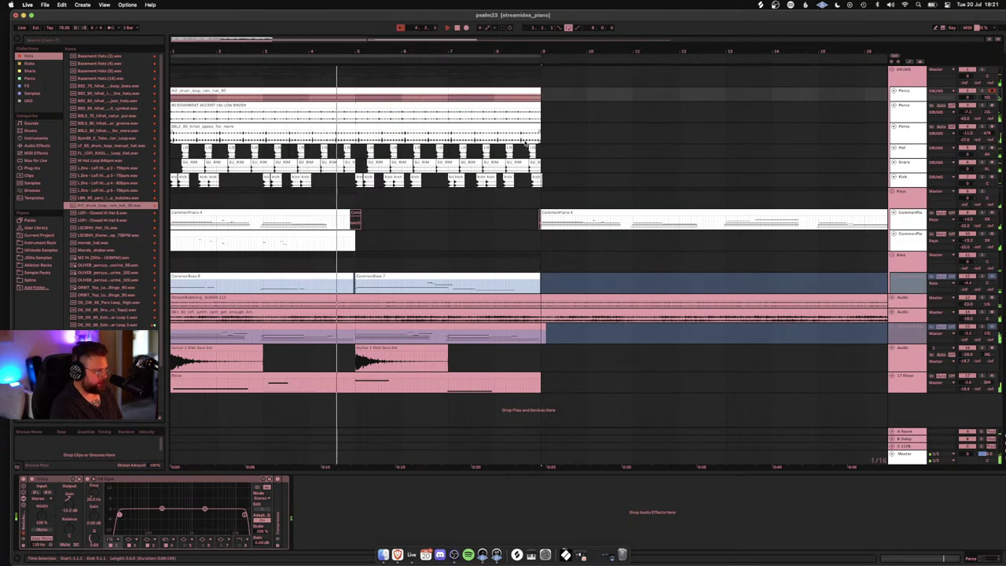
Step: Duplicate the first clips on both CommonPiano tracks so that the copies start at bar 5
click(286, 234)
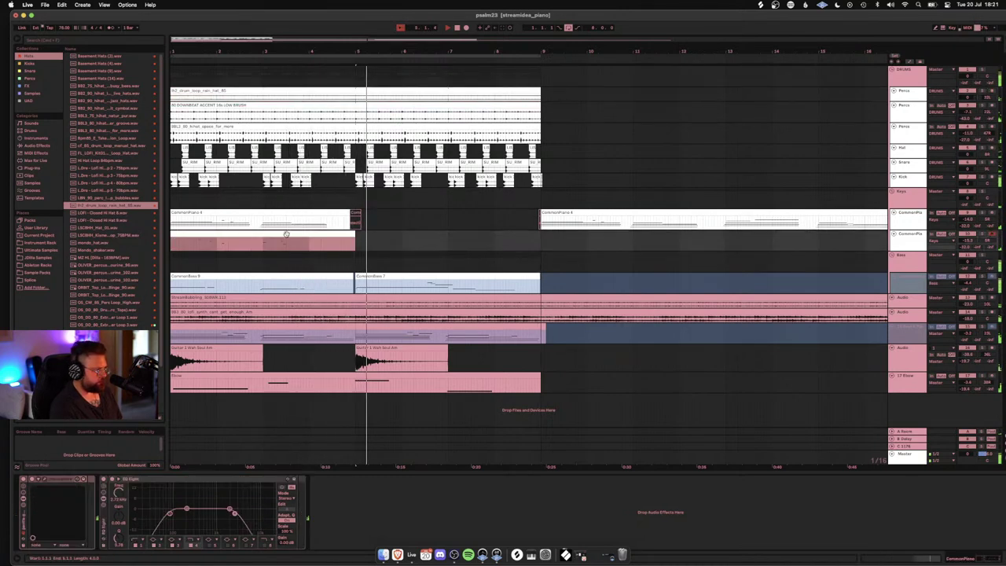
key(super+d)
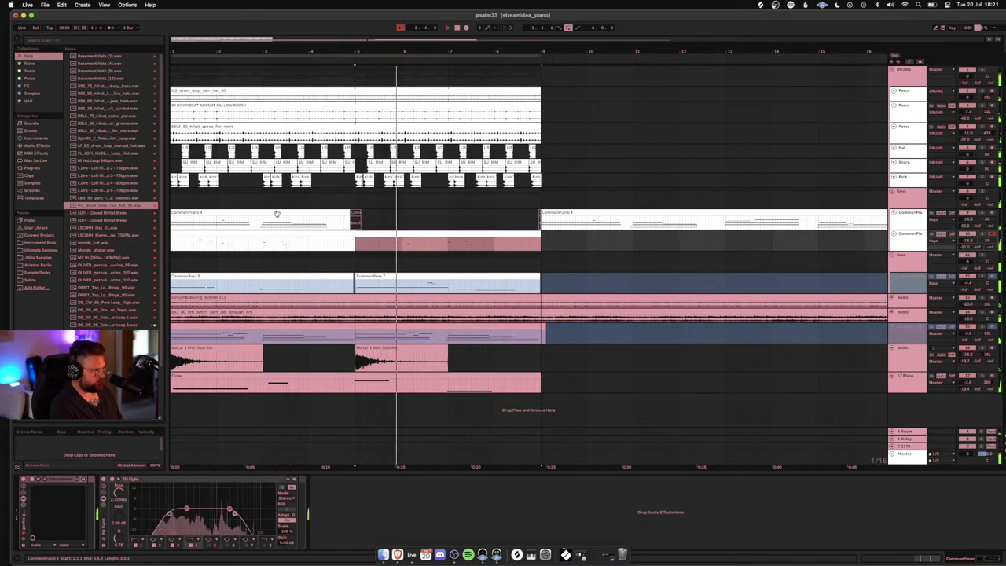
click(276, 213)
key(super+d)
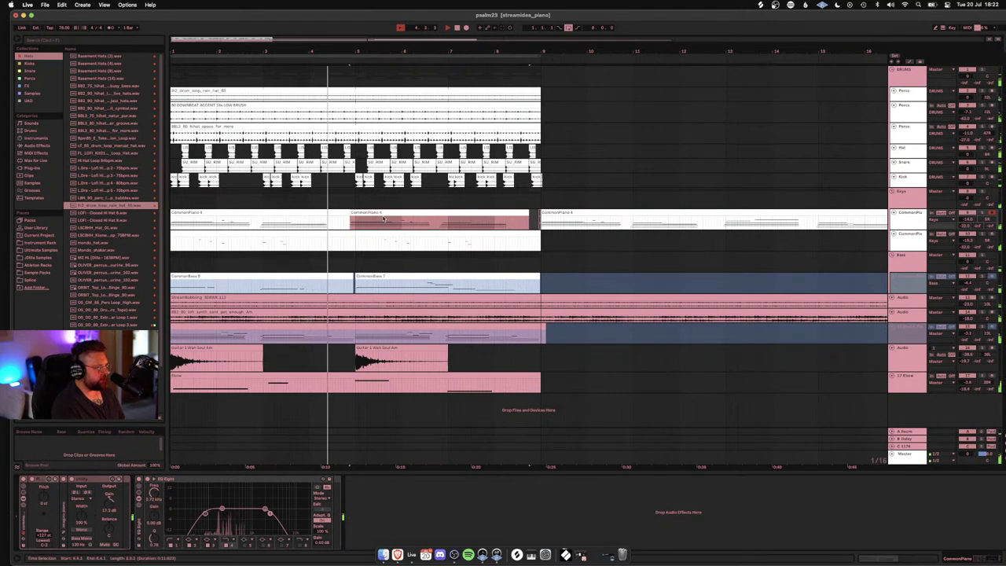
drag(380, 213, 386, 215)
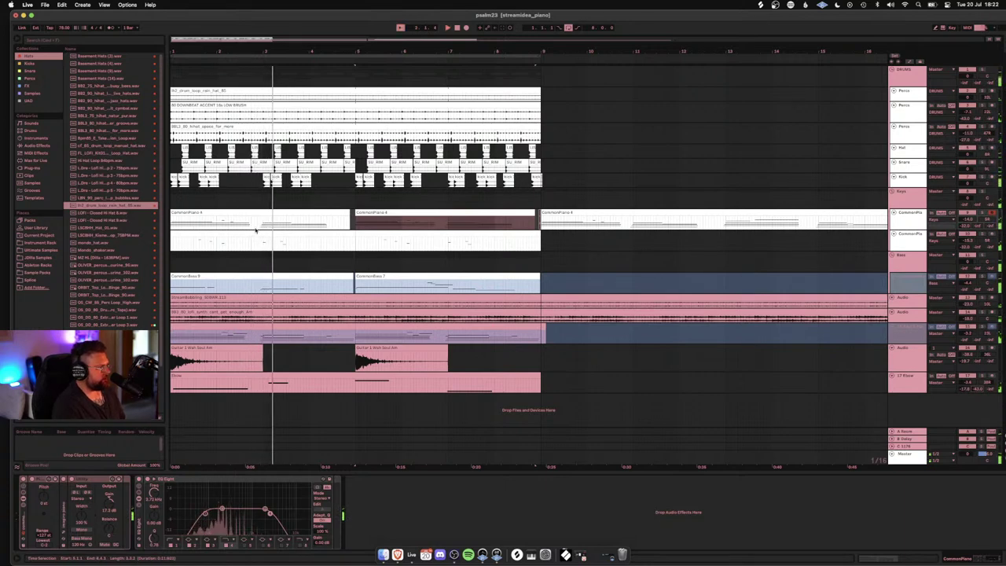
Step: Audition shaker, tambourine and percussion loops in the Hats collection
click(91, 250)
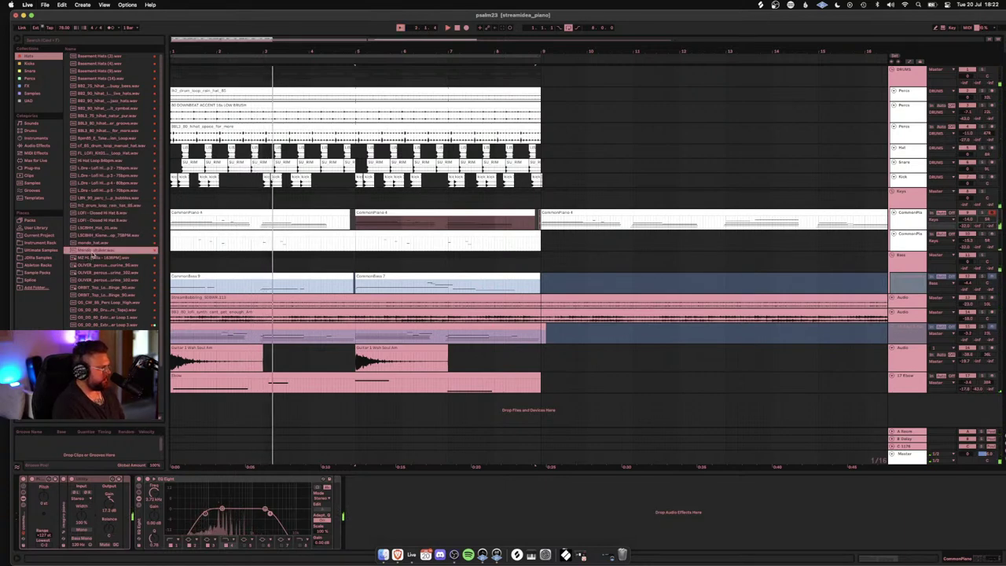
click(100, 272)
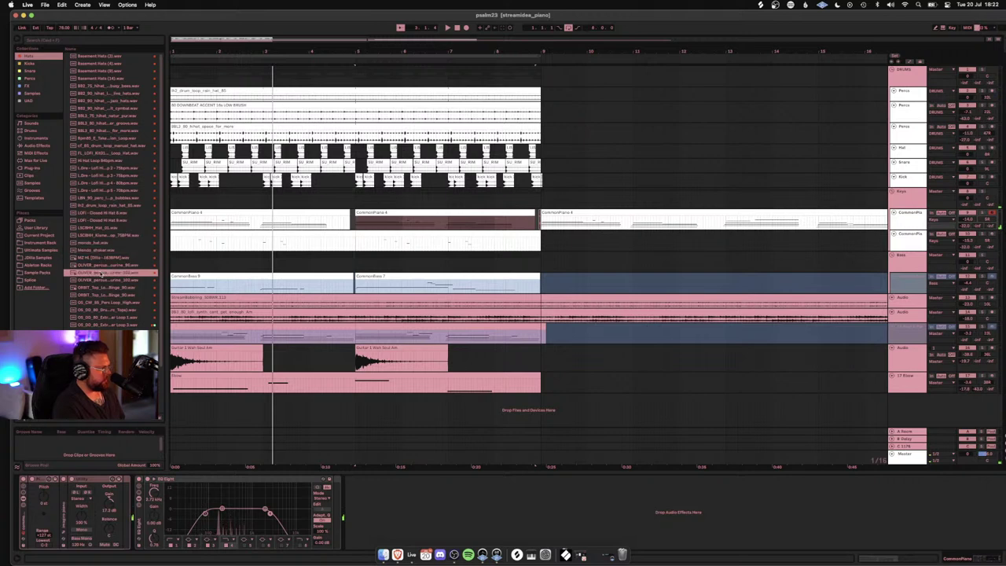
click(89, 317)
click(106, 325)
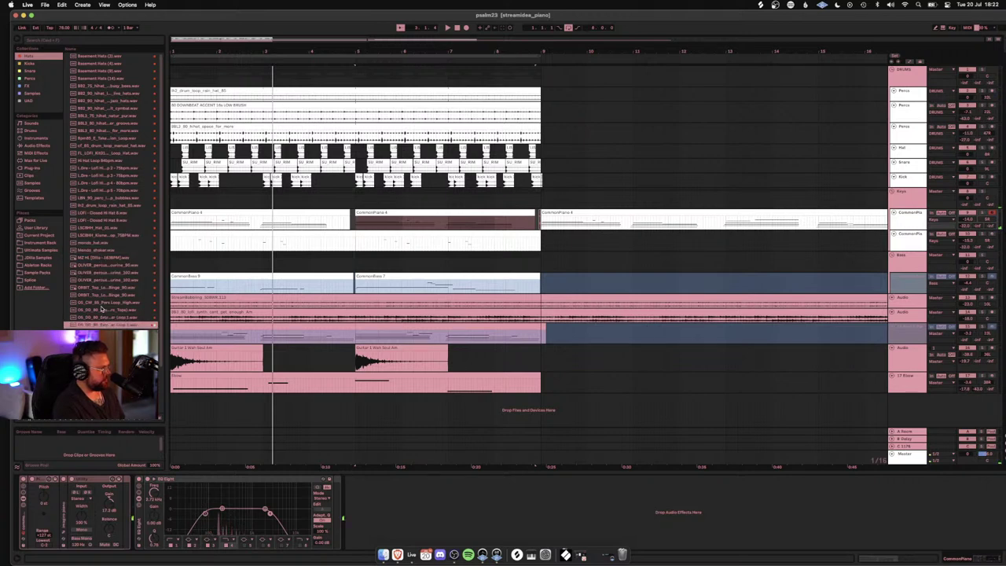
click(101, 311)
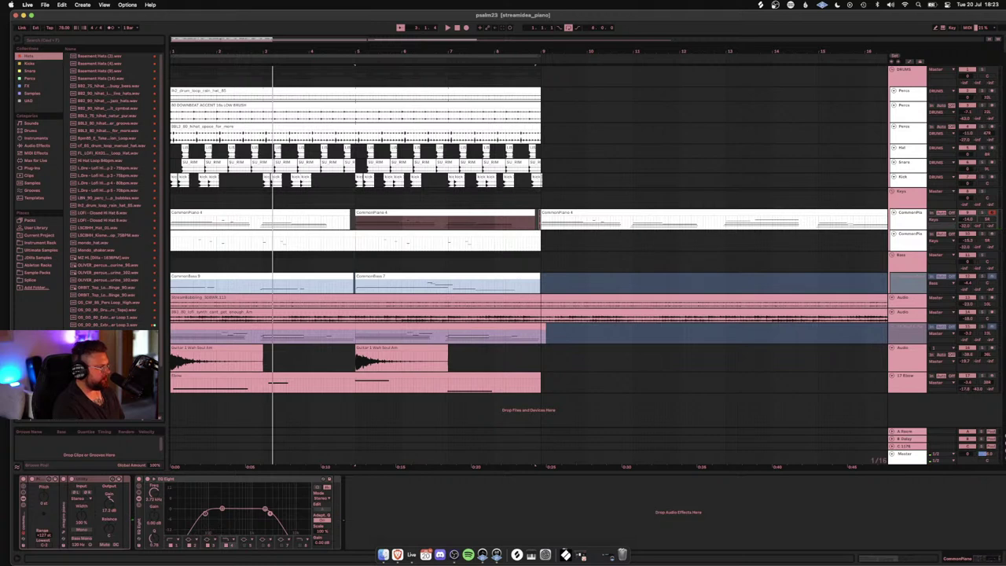
scroll(110, 193, down, 3)
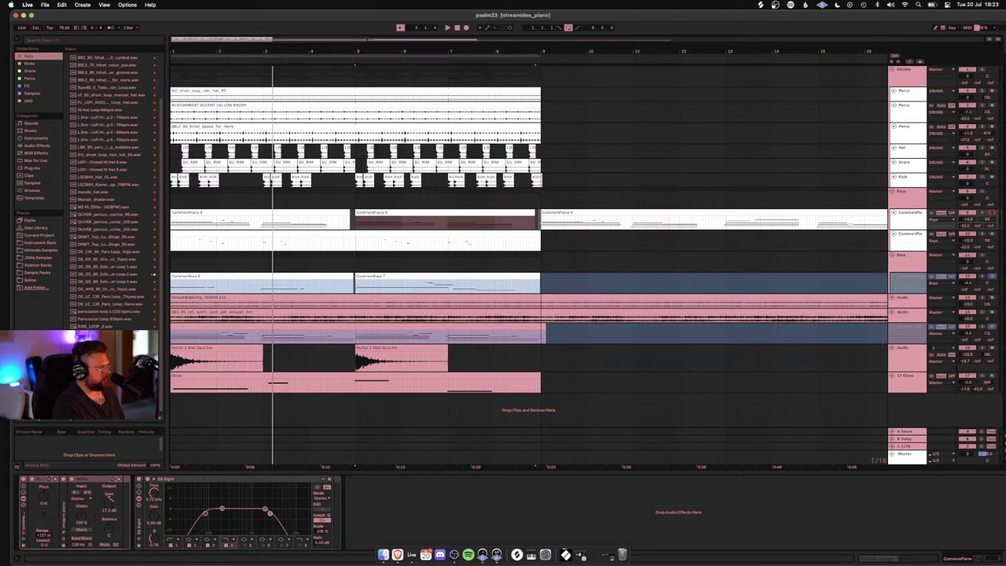
scroll(110, 193, up, 3)
scroll(110, 193, down, 3)
Step: Widen the browser, add the water hit 80bpm loop on a new track at bar 1, and move that track to the top of the drum group
drag(165, 393, 242, 393)
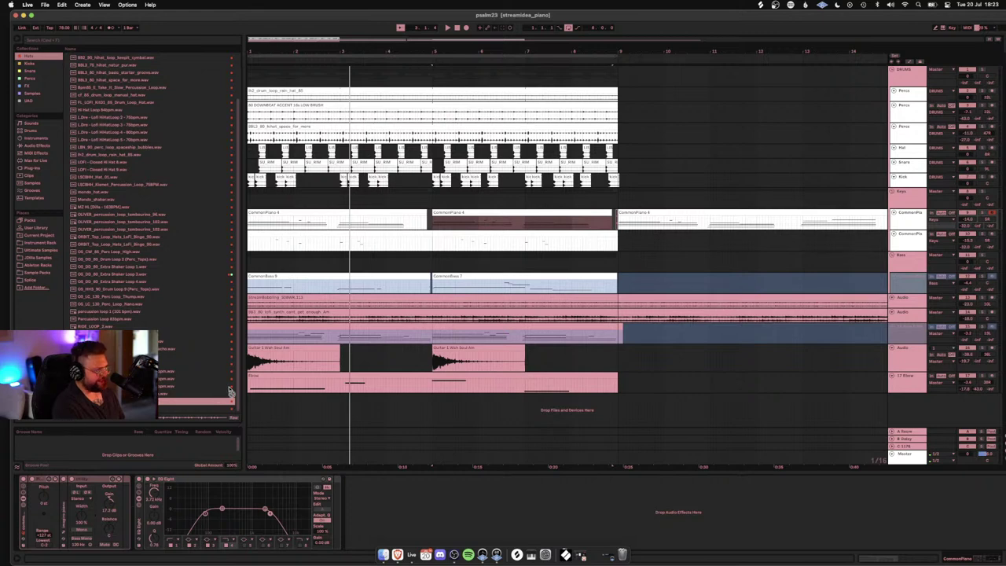
drag(230, 390, 271, 408)
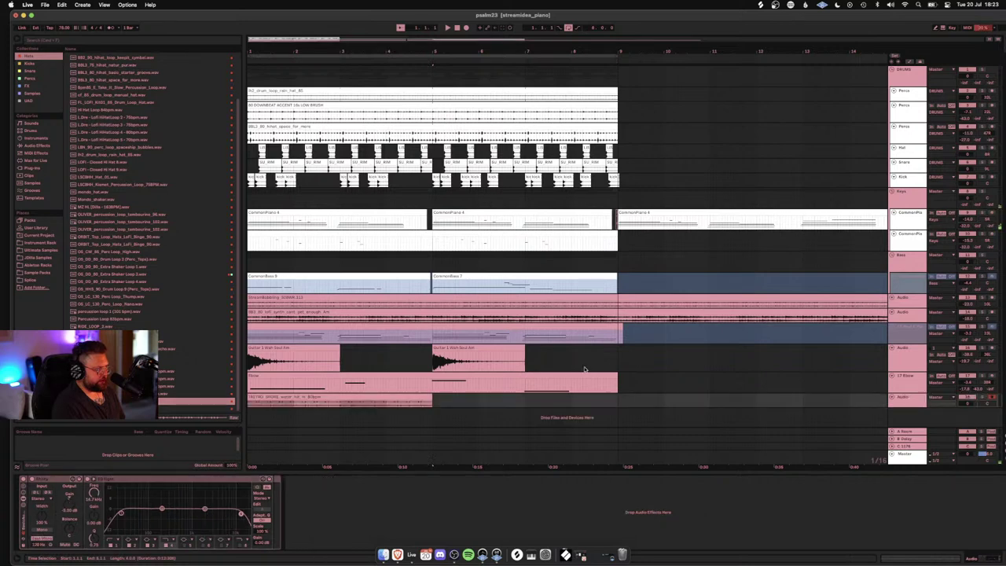
drag(918, 391, 900, 95)
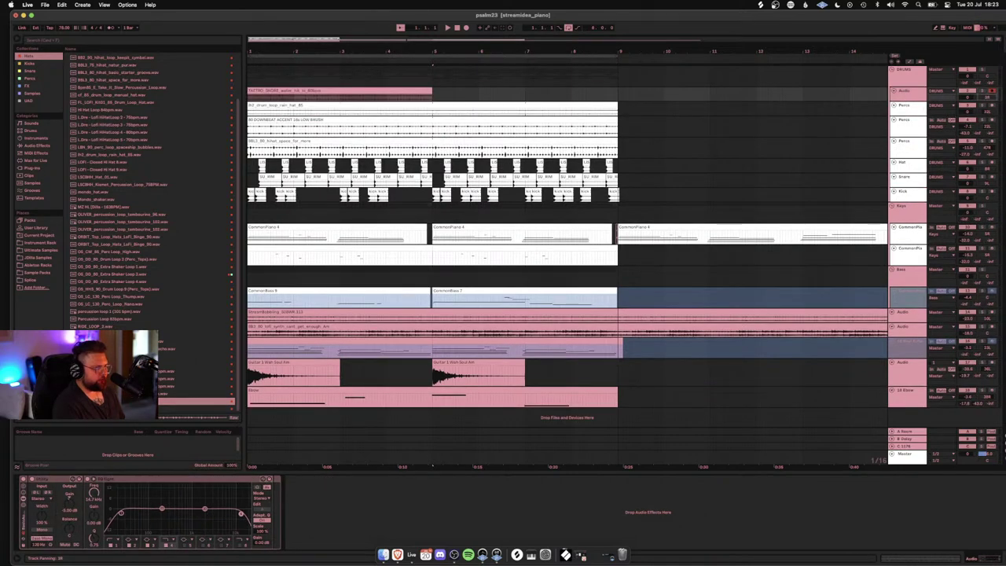
Step: Enlarge the water hit loop's track, turn its volume down and extend the clip to bar 9 during playback
key(space)
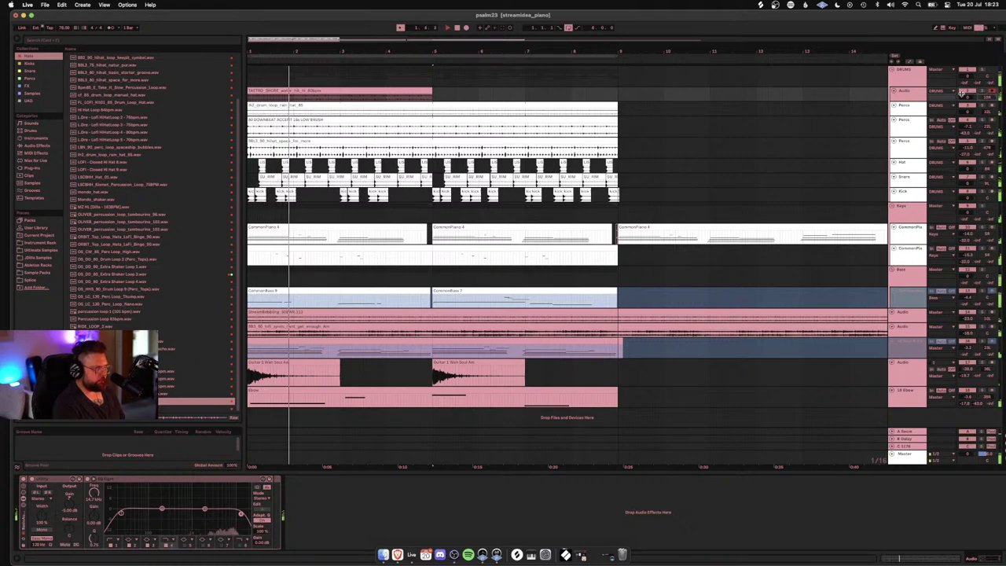
drag(956, 101, 956, 109)
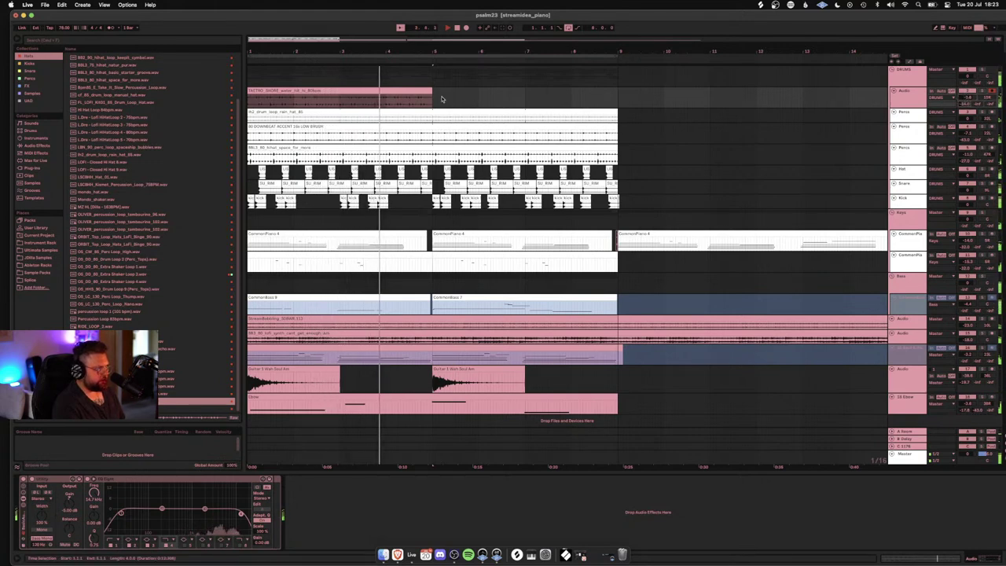
drag(432, 92, 617, 96)
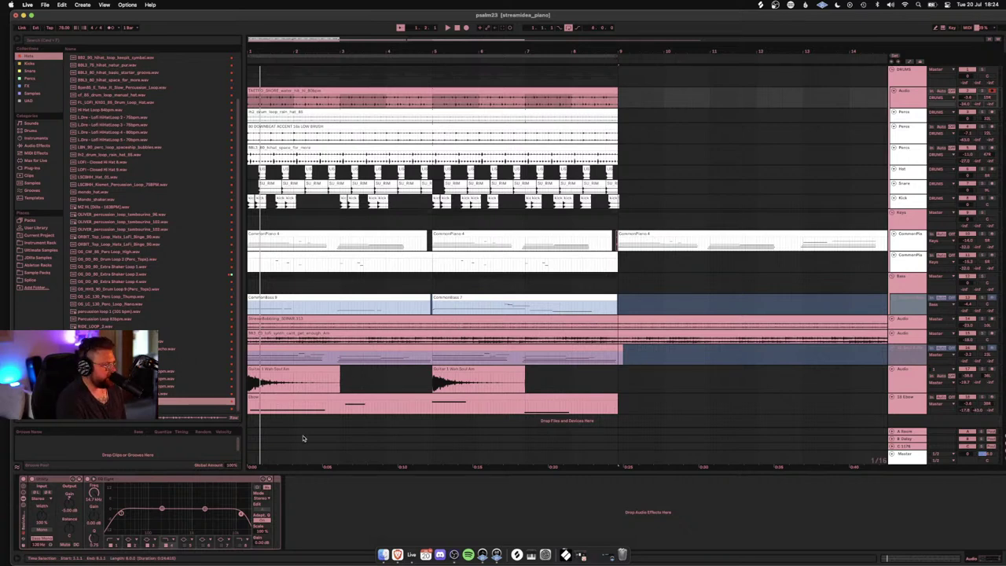
Step: Select the clip on the lowest Omnisphere track and listen to the arrangement
click(271, 397)
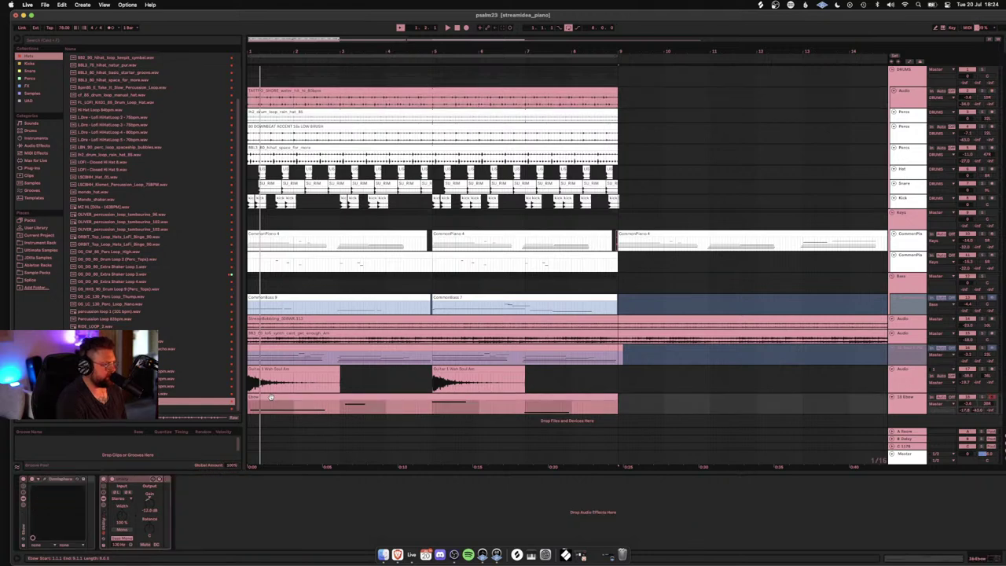
key(space)
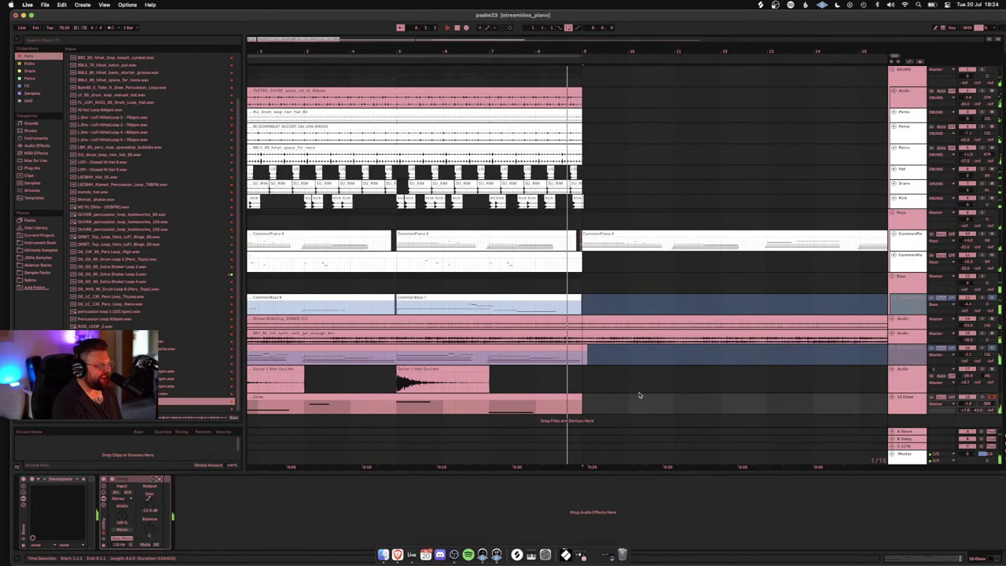
key(space)
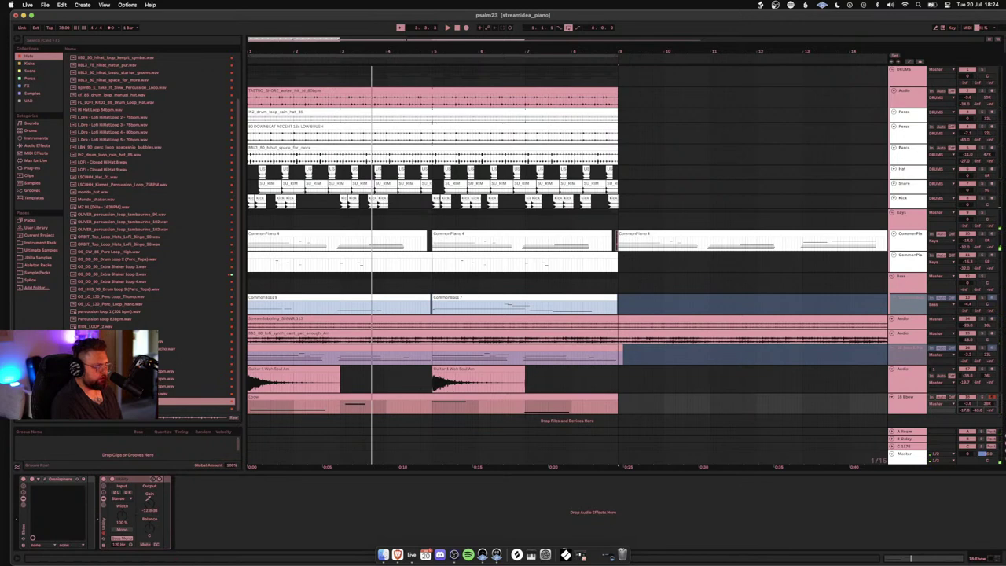
Step: Switch to Splice, search the sample library for "vocal" and preview the BB3_90_vocal_adding_softness and BBL3_vocal_hums_F samples
click(759, 4)
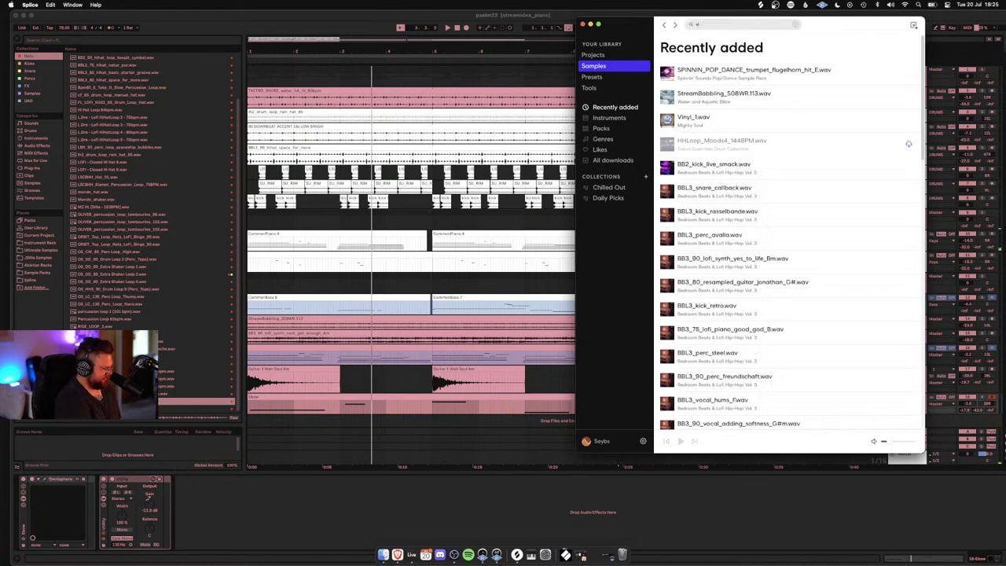
text(vocal)
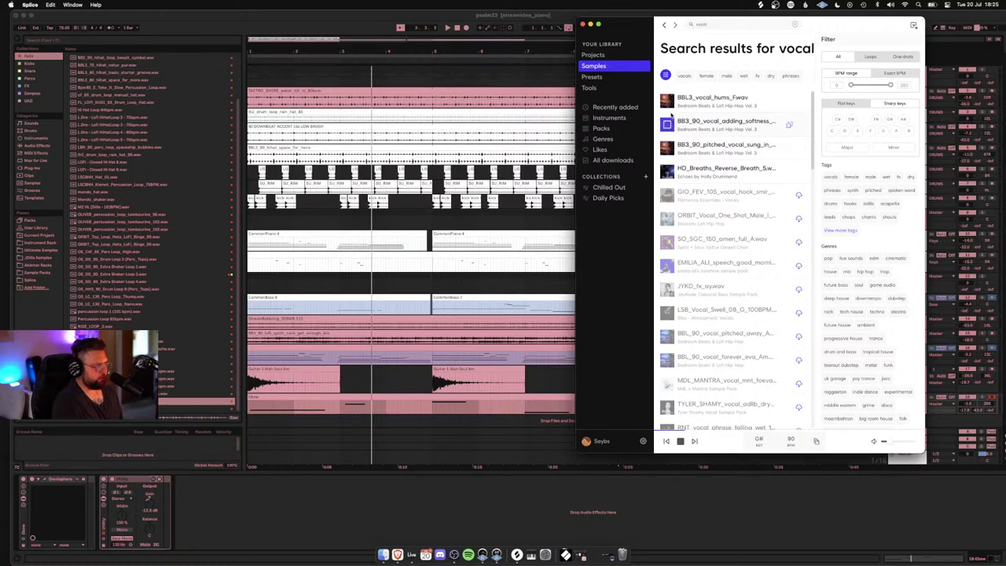
click(667, 103)
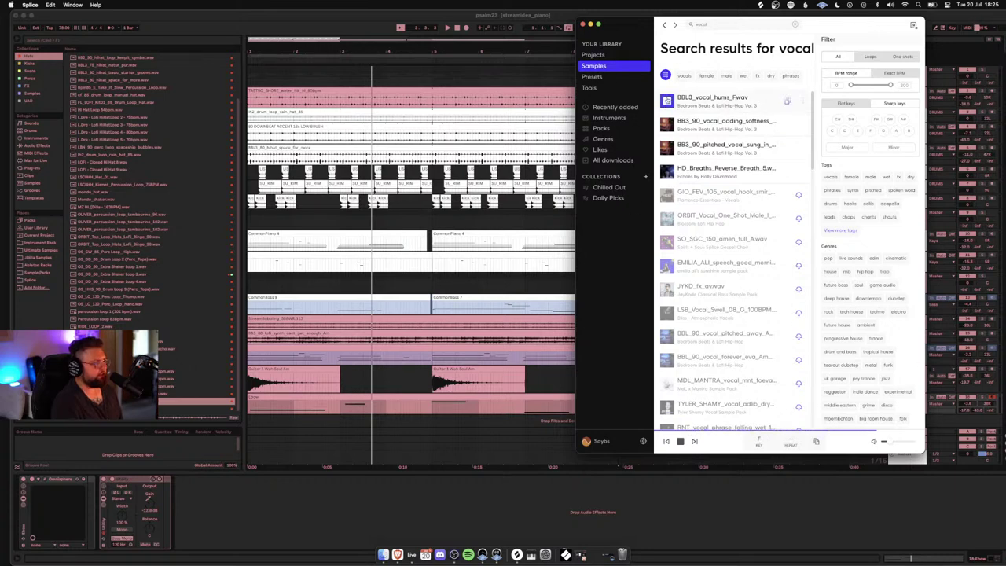
Step: Switch back to Ableton Live, select the water hit clip in the drum group and listen to the arrangement
click(57, 36)
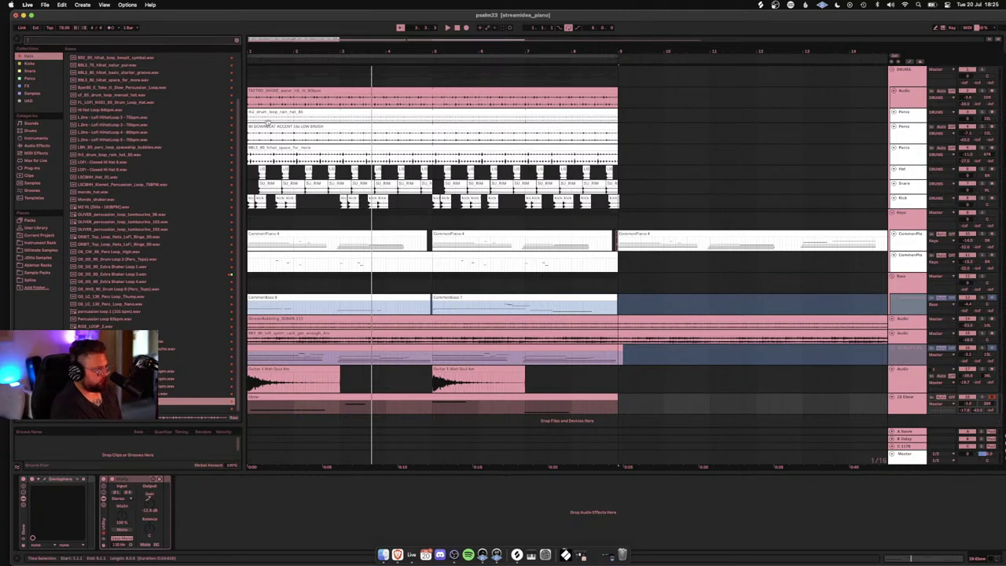
click(295, 90)
key(space)
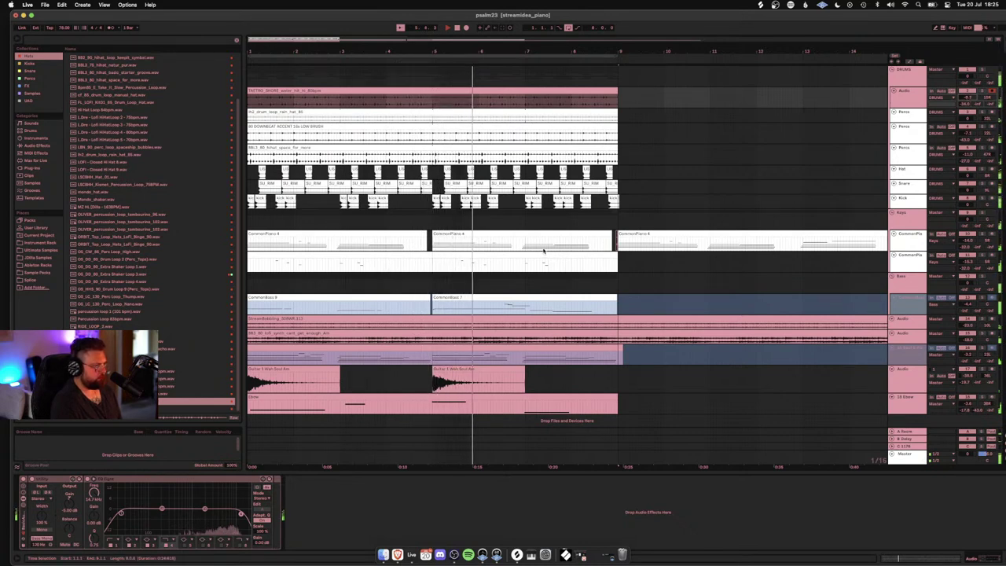
Step: Stop playback and open the MIDI clip on the second CommonPiano track for note editing
click(480, 257)
key(space)
double_click(480, 257)
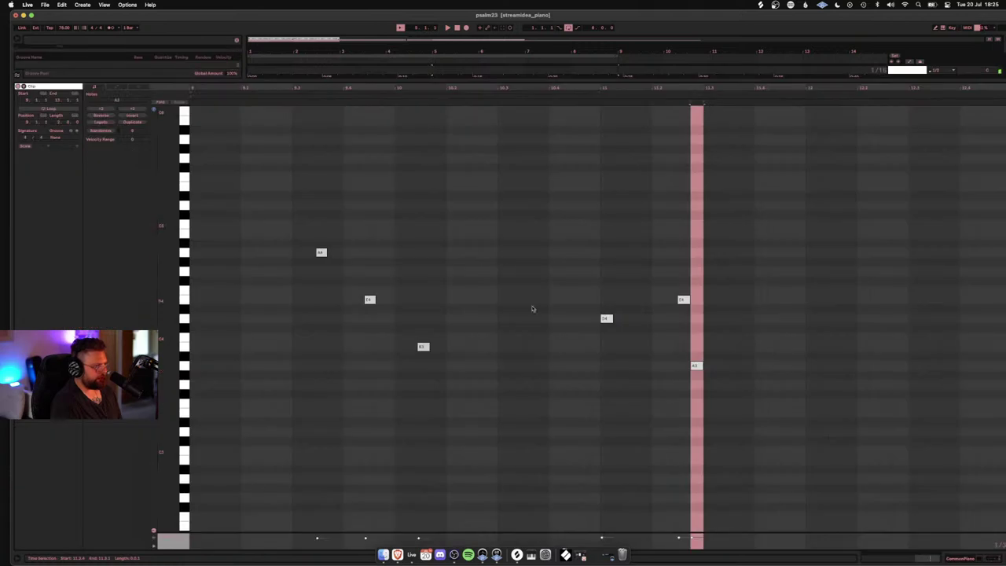
Step: Try raising the E4 note just before bar 10 to G4 and listen to the phrase
click(341, 318)
drag(372, 301, 373, 298)
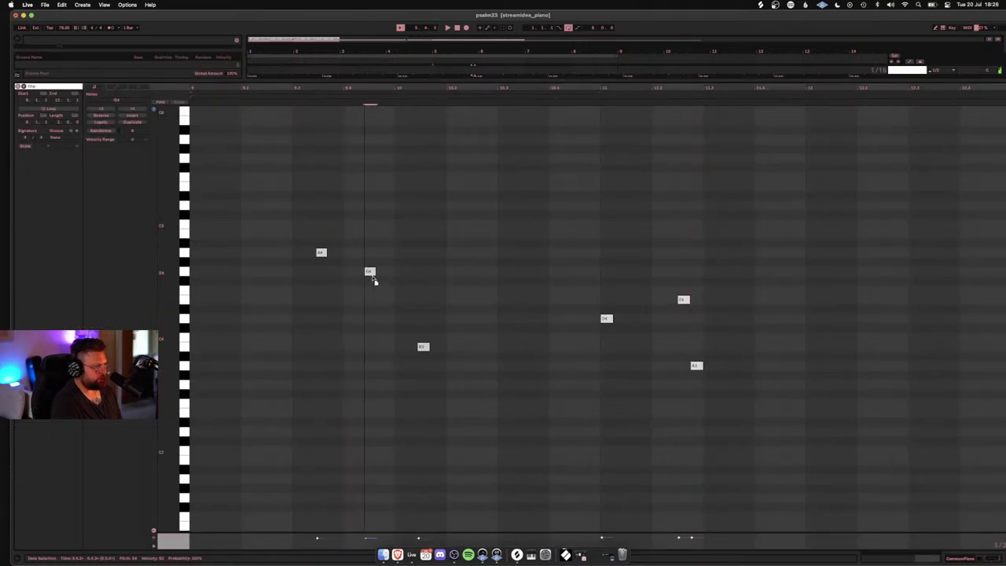
click(196, 270)
key(space)
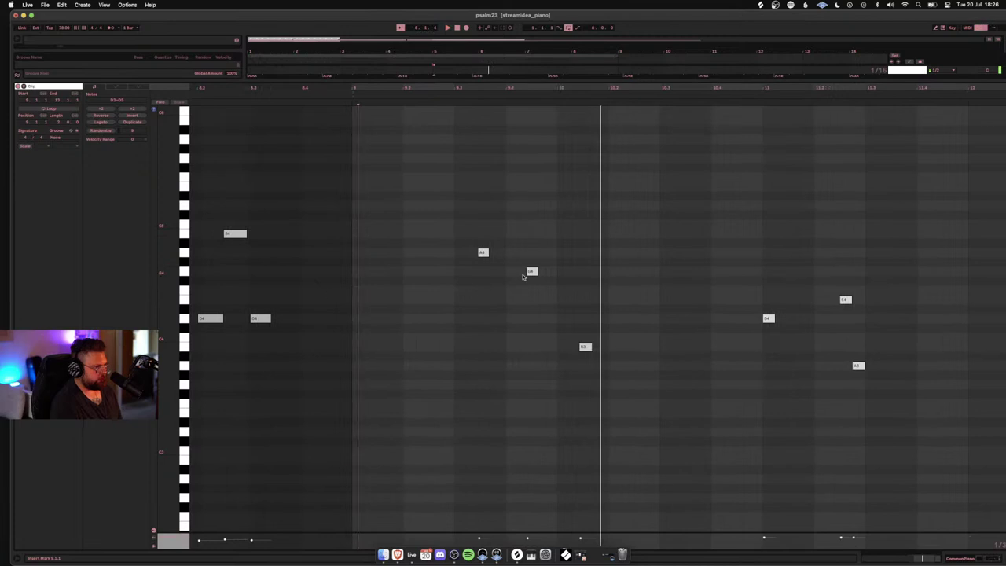
Step: Lower the G4 note just before bar 10 to D4, raise the following B3 note to E4, and listen to the phrase
click(530, 272)
drag(529, 276, 532, 319)
click(358, 294)
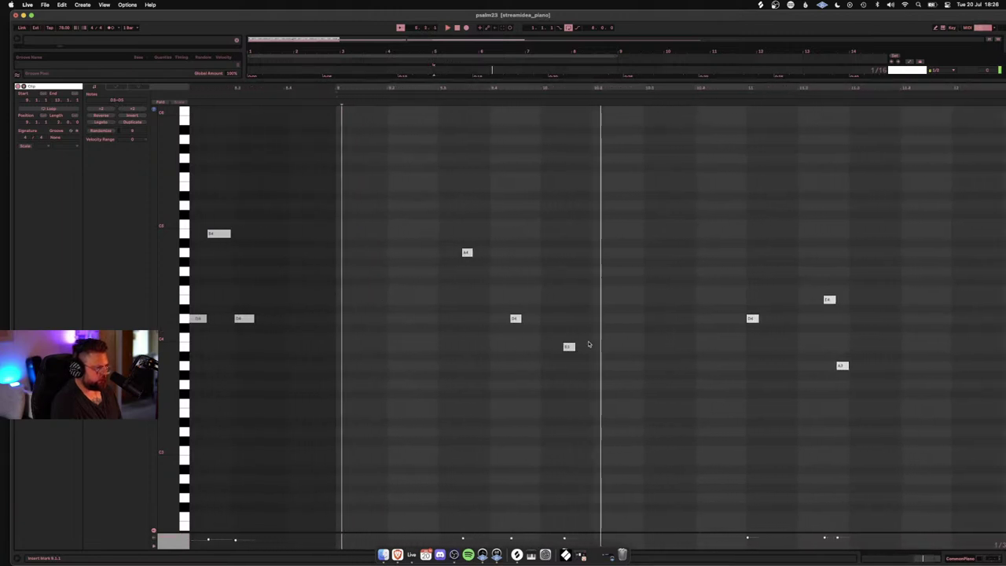
click(569, 347)
drag(569, 332, 566, 316)
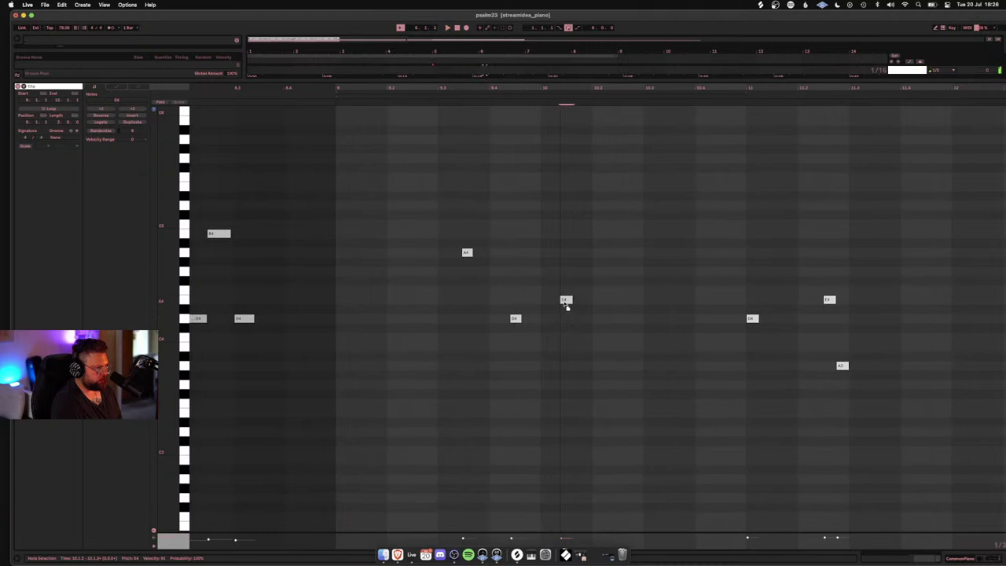
key(space)
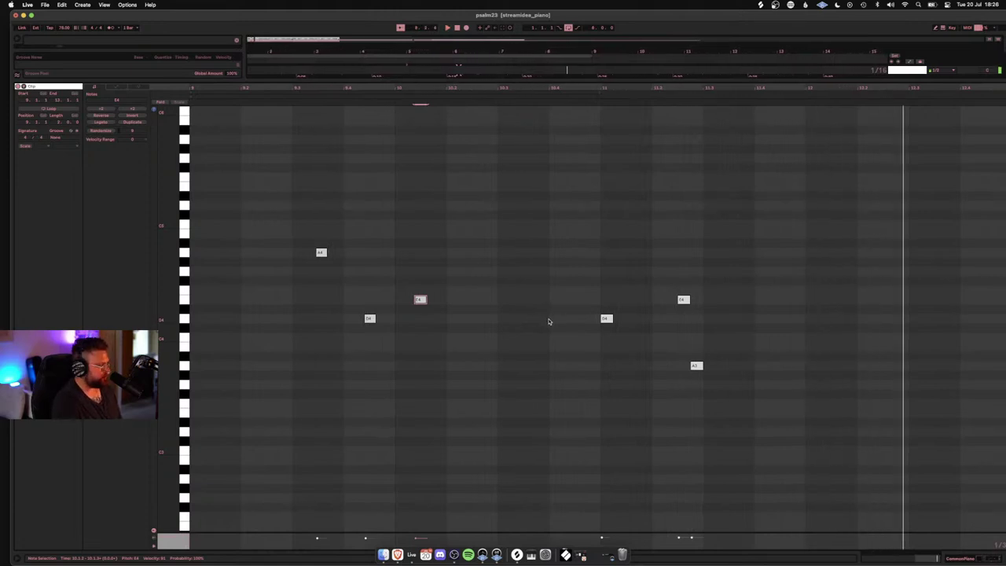
Step: Save the set and return from the note editor to the full arrangement
key(super+s)
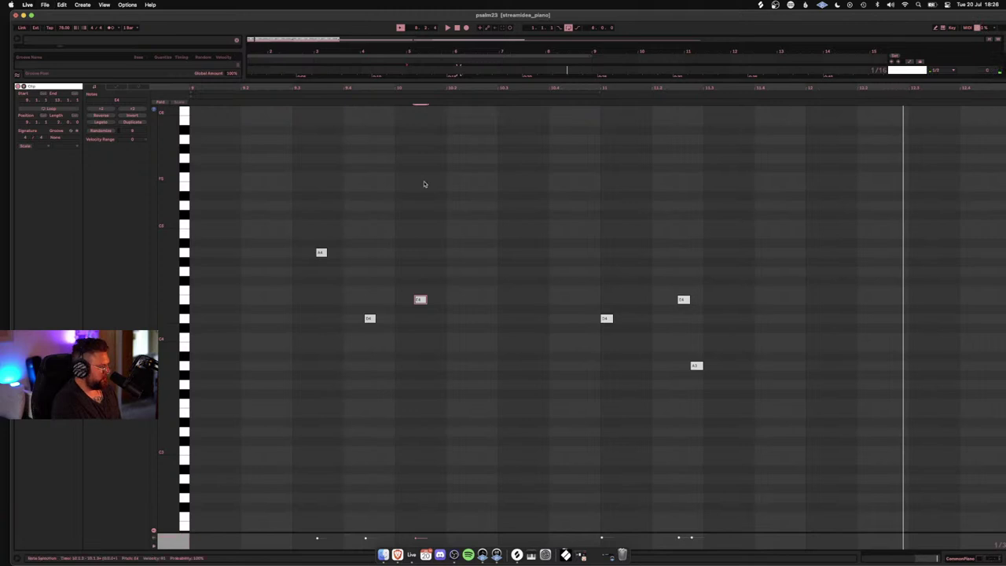
key(shift+Tab)
scroll(559, 323, up, 1)
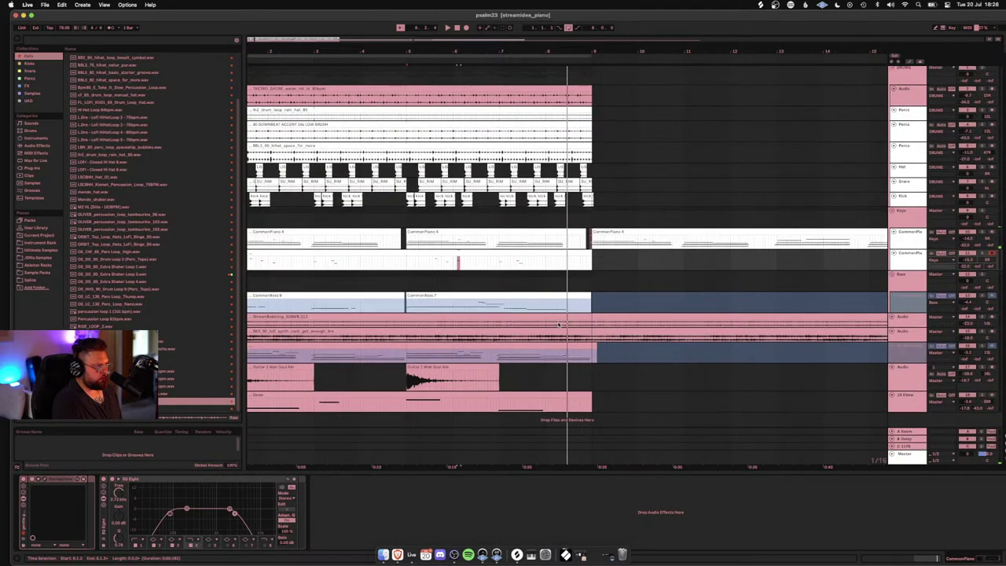
Step: Search all browser results for "simpl" and add Simpler on a new MIDI track below the existing tracks
click(759, 6)
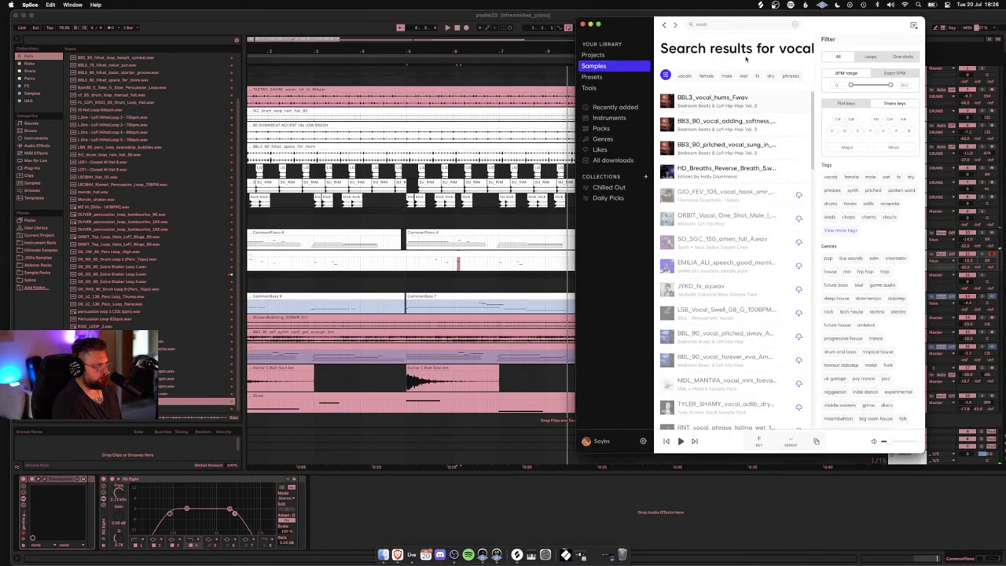
click(115, 43)
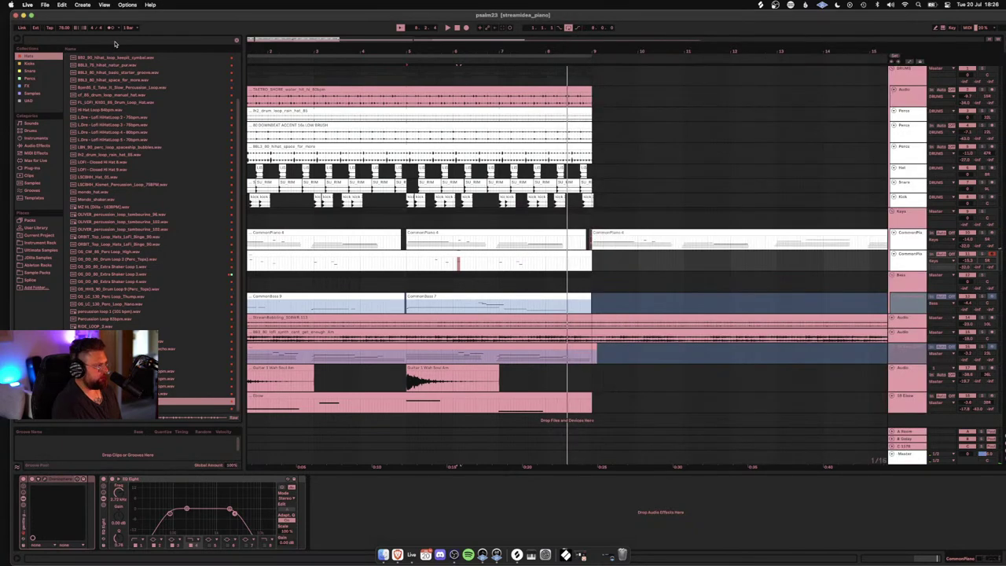
click(114, 44)
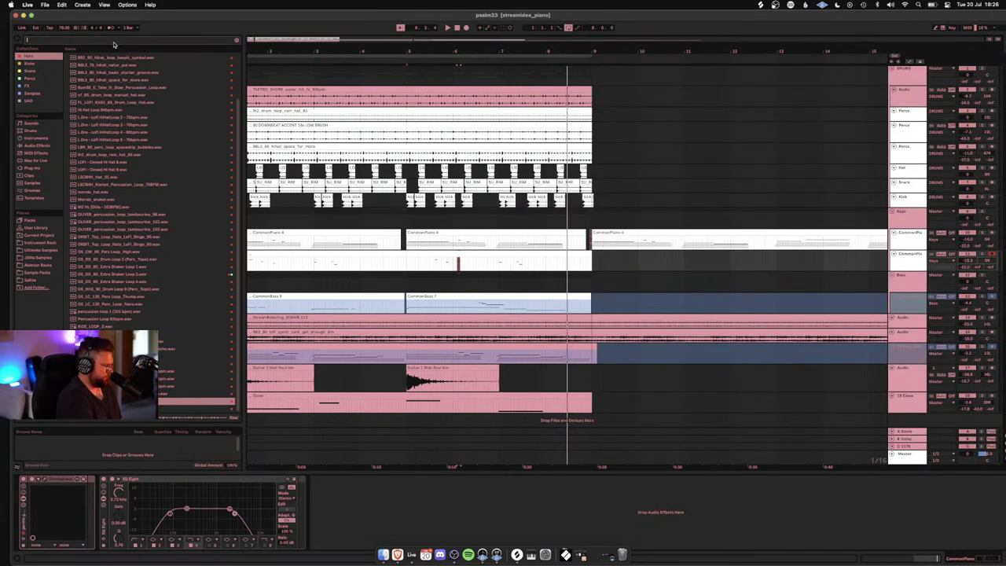
text(snare)
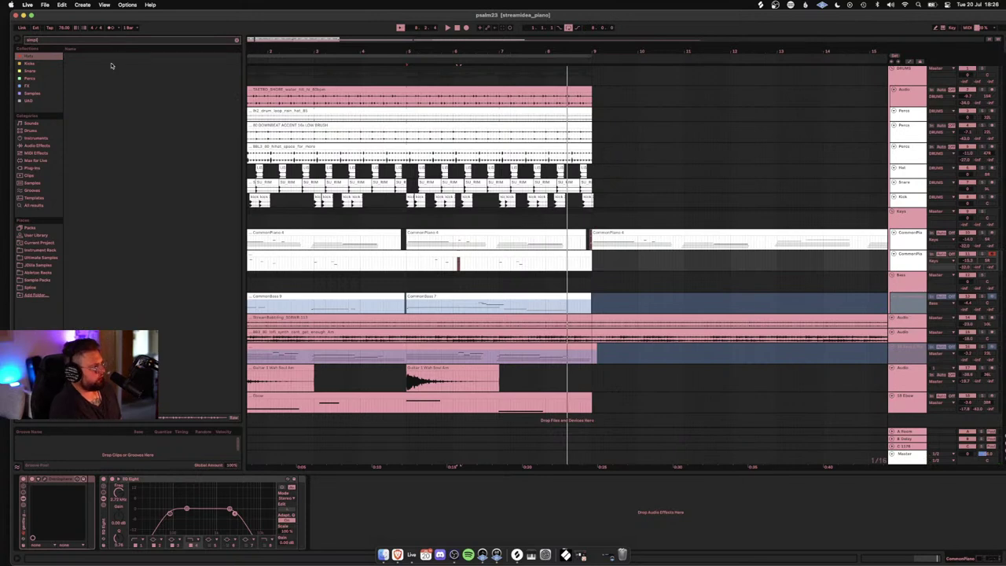
click(35, 203)
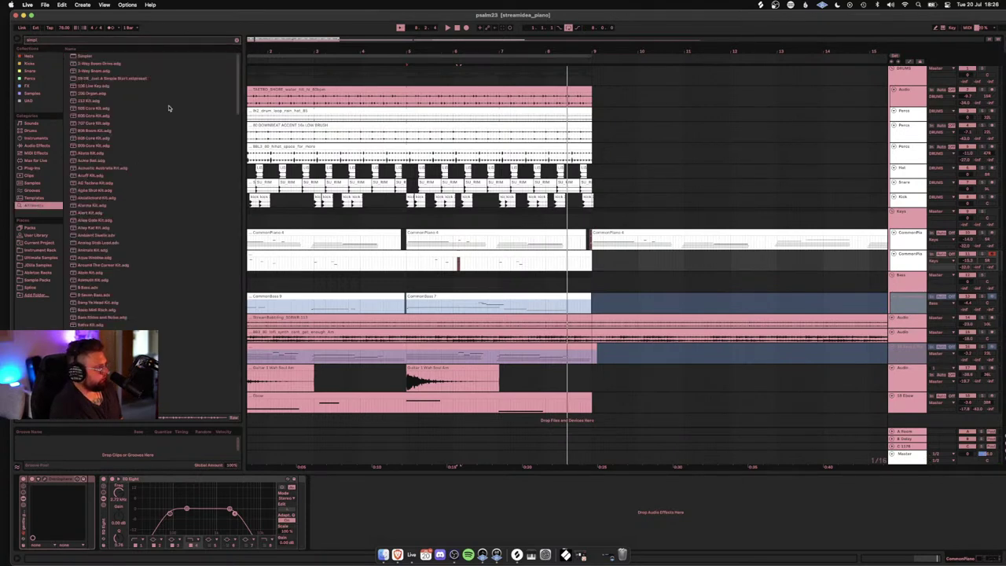
drag(87, 57, 918, 432)
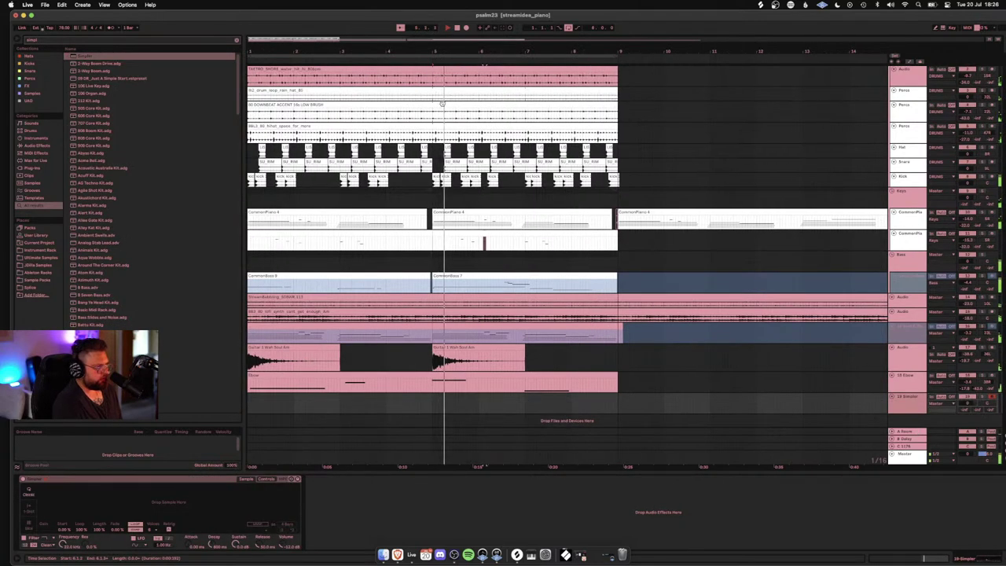
Step: Stop playback, load BBL3_vocal_hums_F.wav from Splice into the empty Simpler, and close the Splice window
key(space)
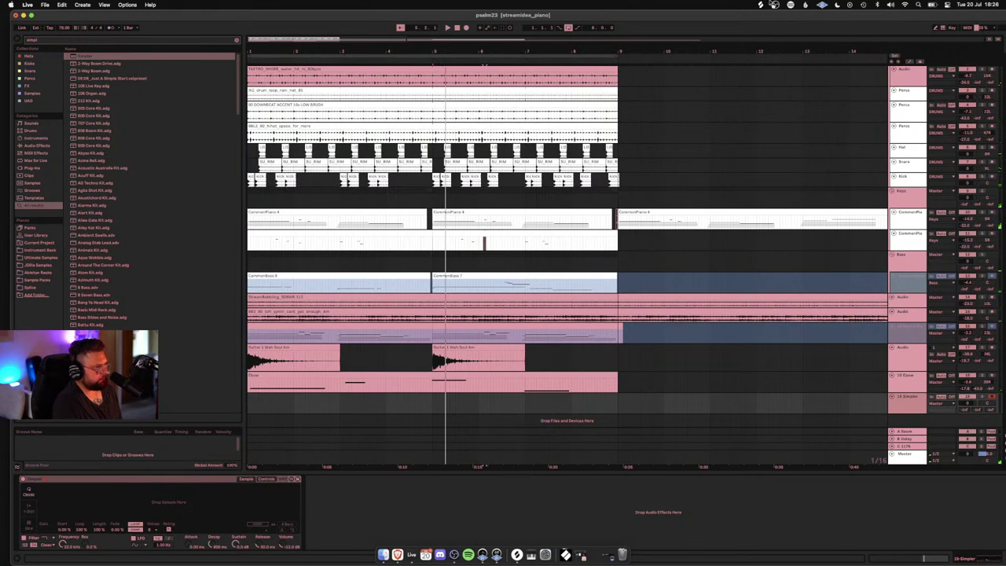
click(760, 5)
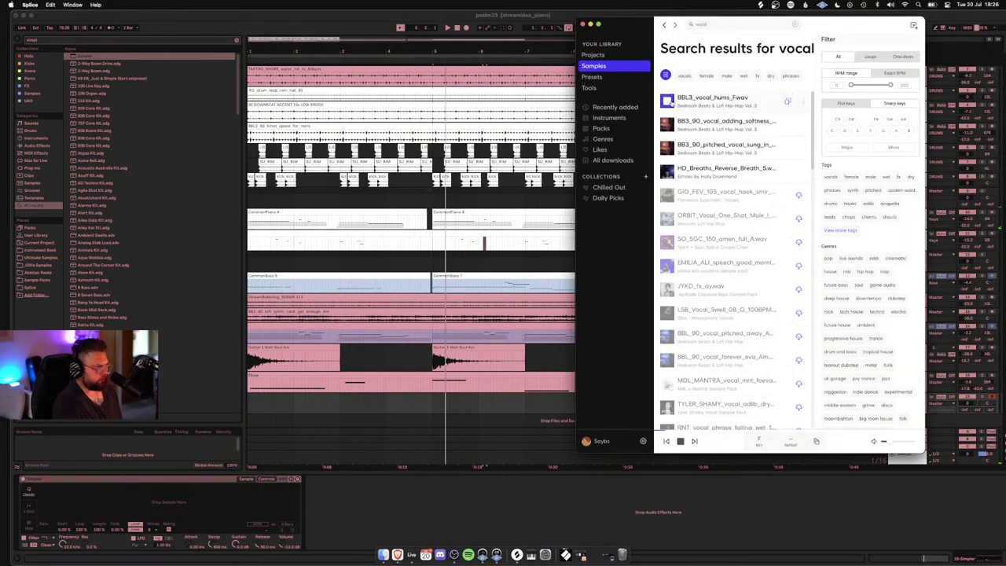
drag(785, 102, 151, 512)
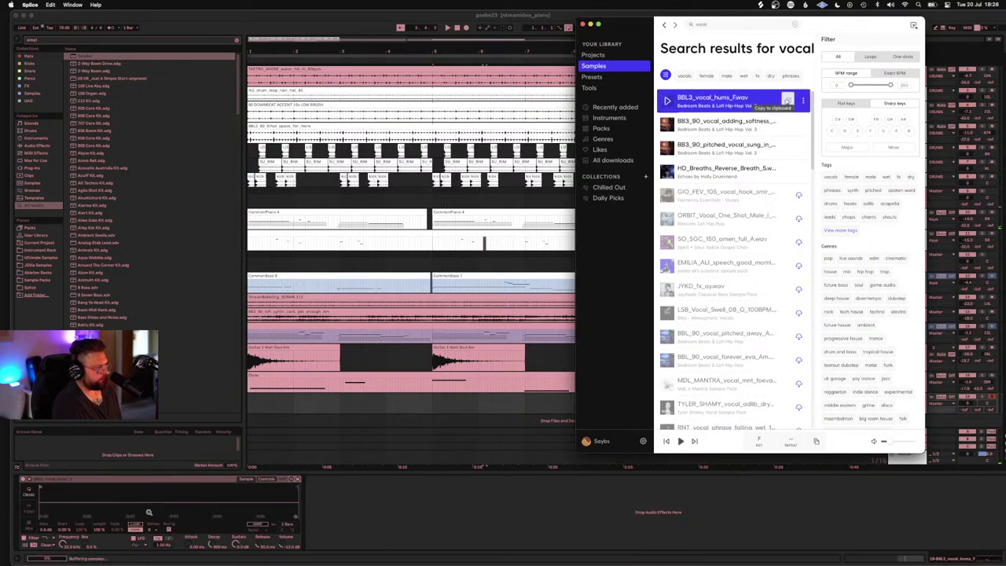
click(584, 24)
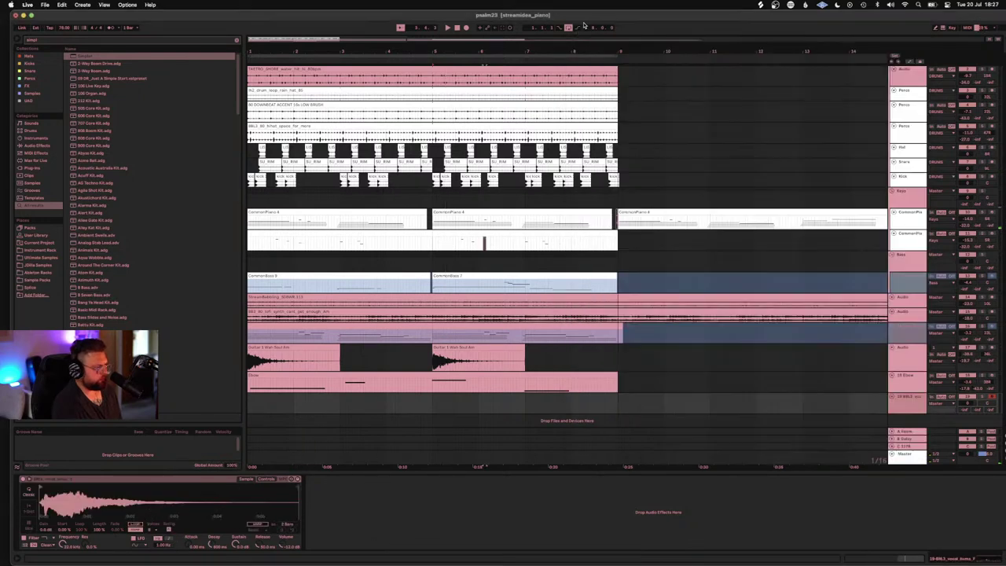
Step: Set Simpler's warp mode to Complex and try the vocal hums over the arrangement
click(254, 530)
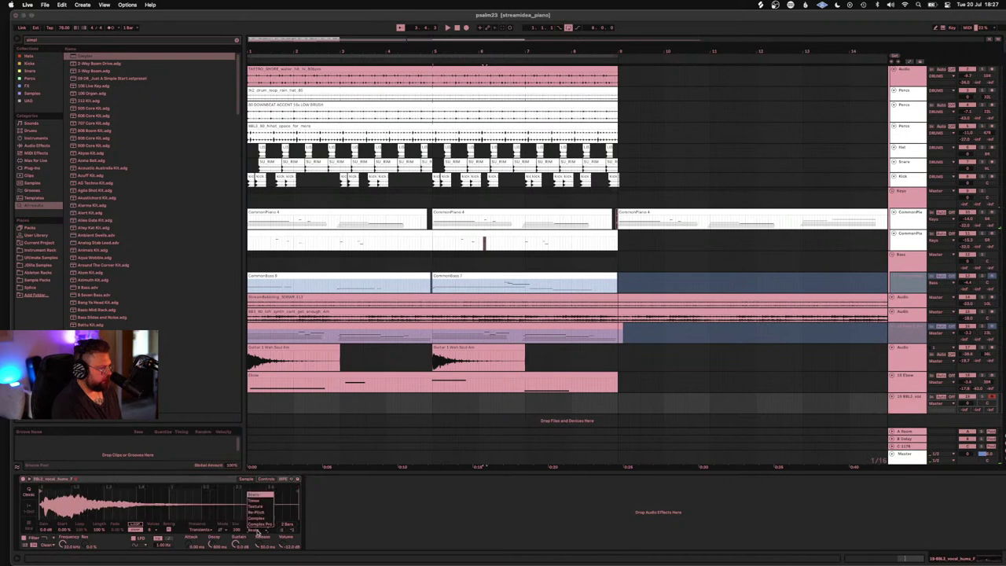
click(257, 522)
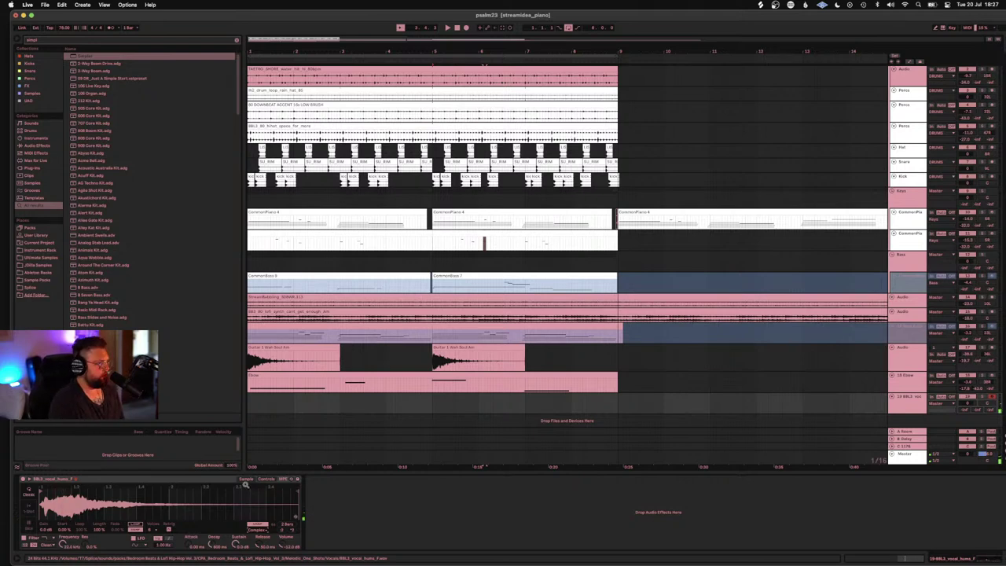
key(space)
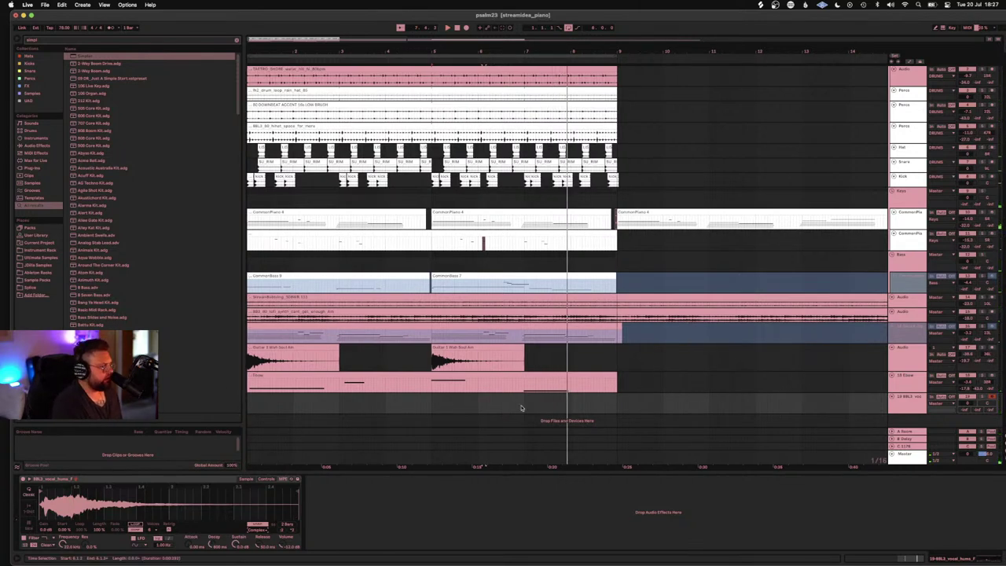
Step: Record a vocal hum part on the Simpler track from bar 1, play it back, and move the clip to start at bar 5
click(264, 405)
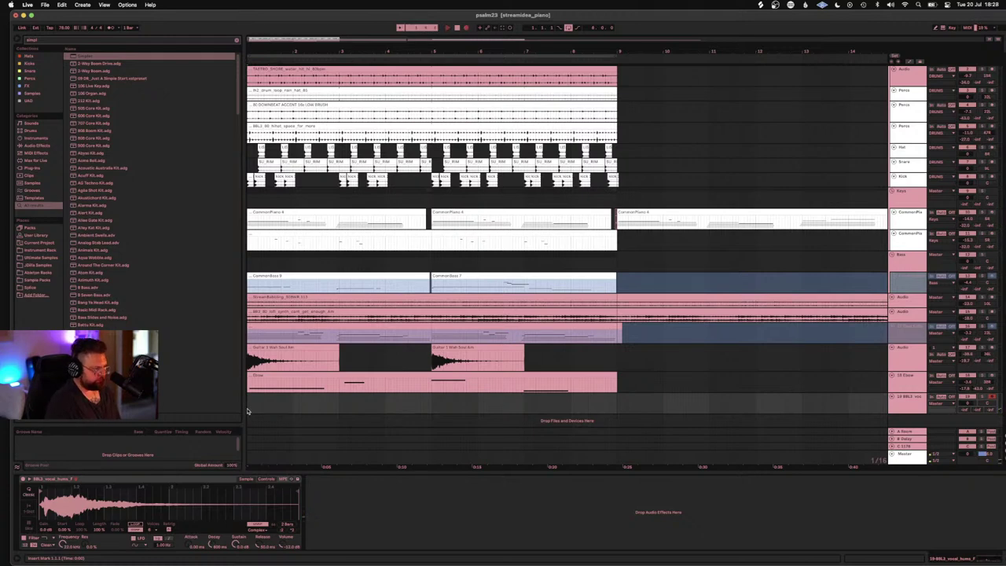
key(space)
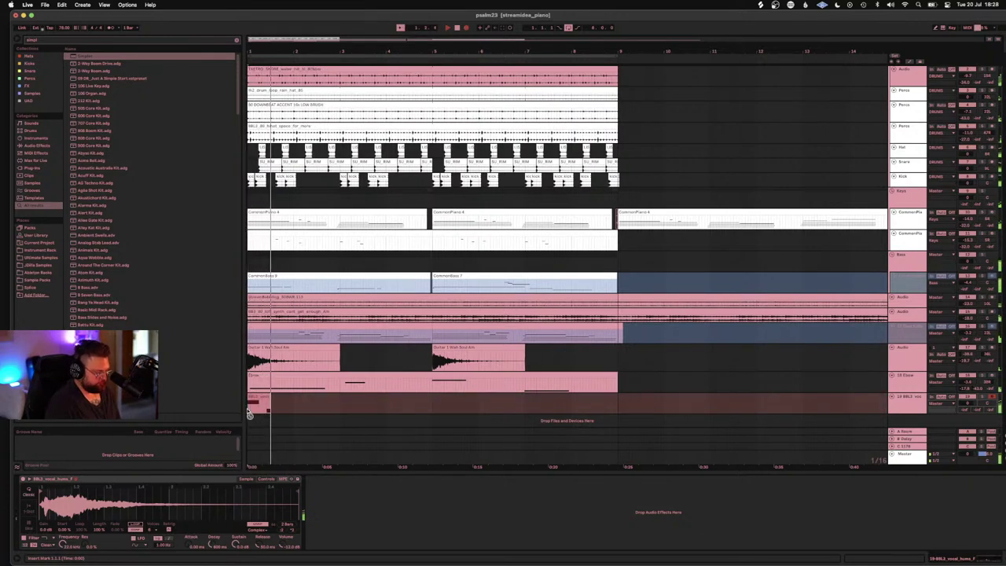
key(space)
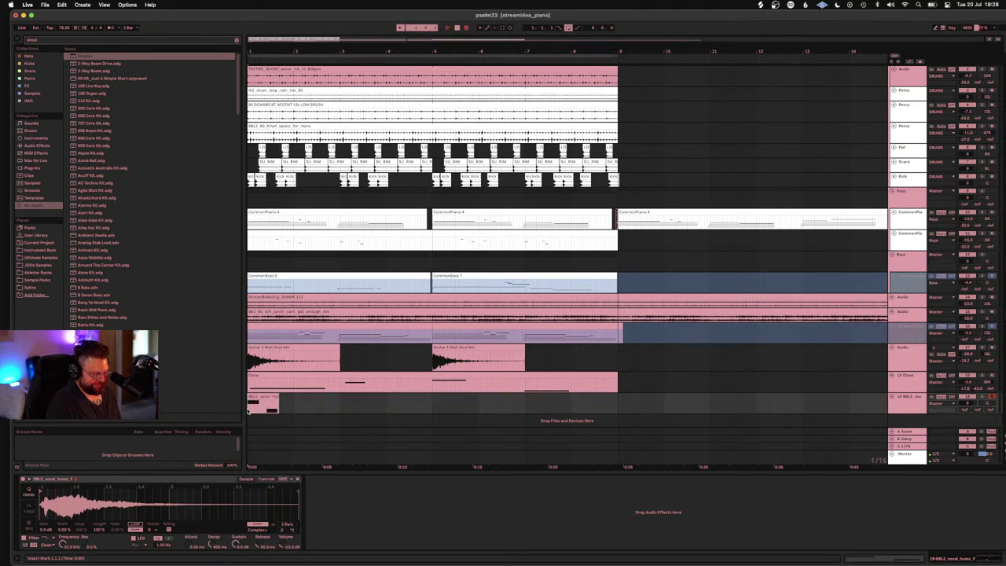
key(space)
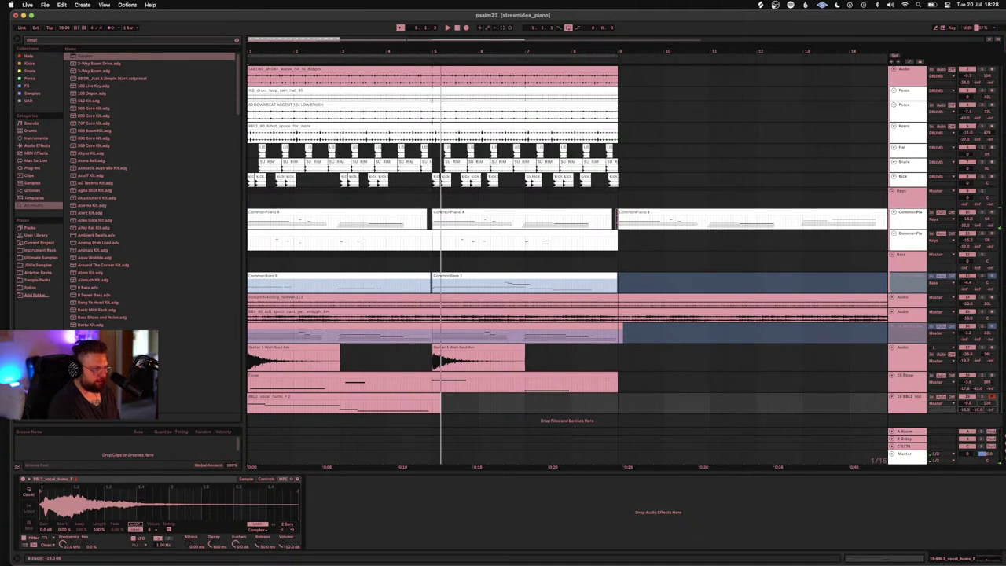
key(space)
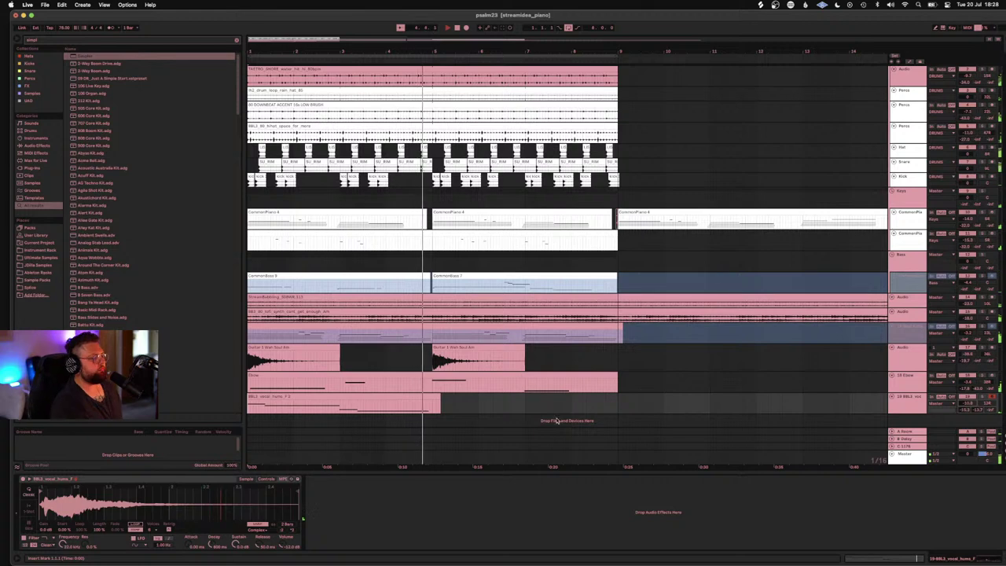
drag(410, 399, 602, 419)
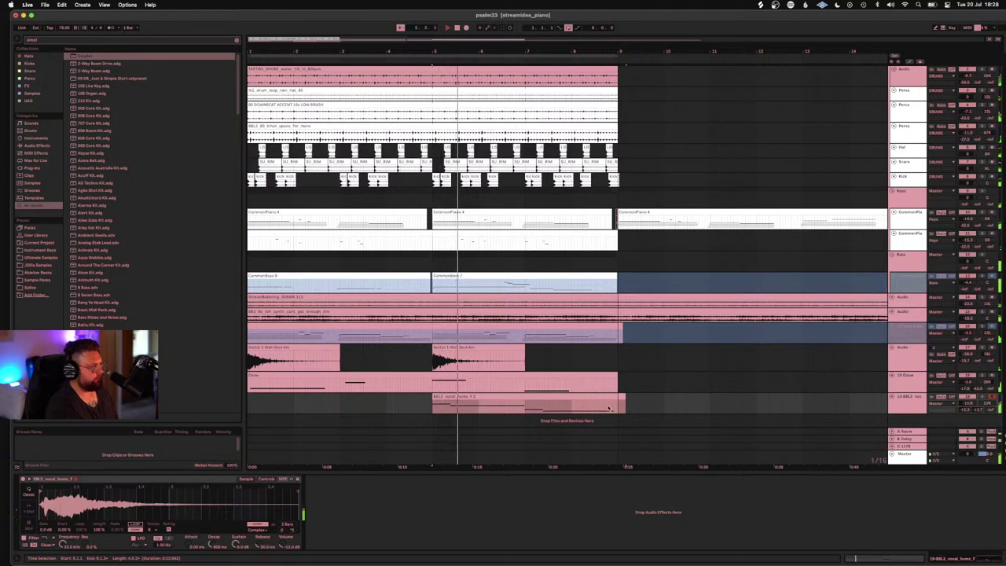
Step: Select the drum group's clips from bar 1 to bar 9 and duplicate them so the copies start at bar 9
scroll(543, 250, up, 2)
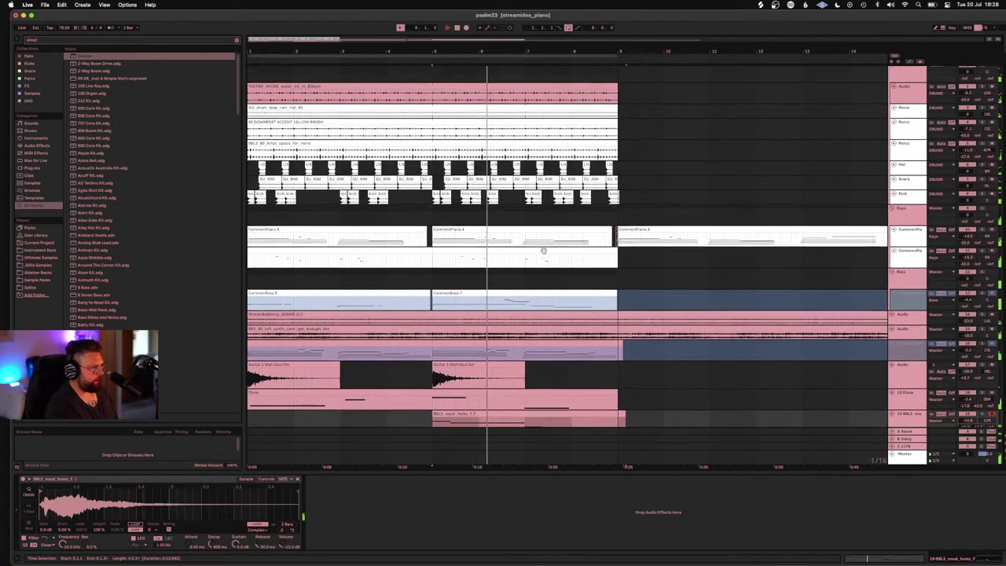
scroll(543, 251, up, 1)
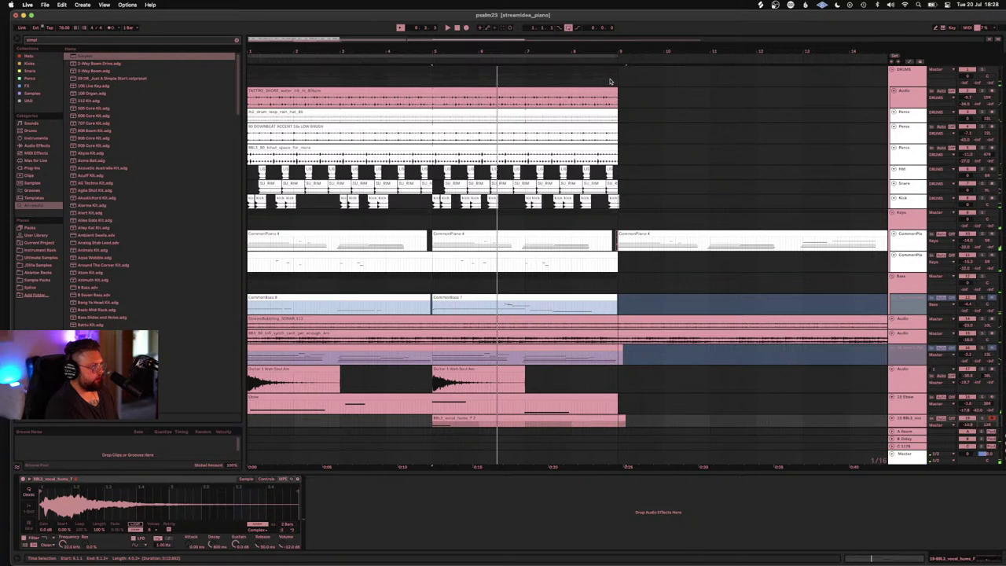
drag(619, 211, 179, 71)
key(super+d)
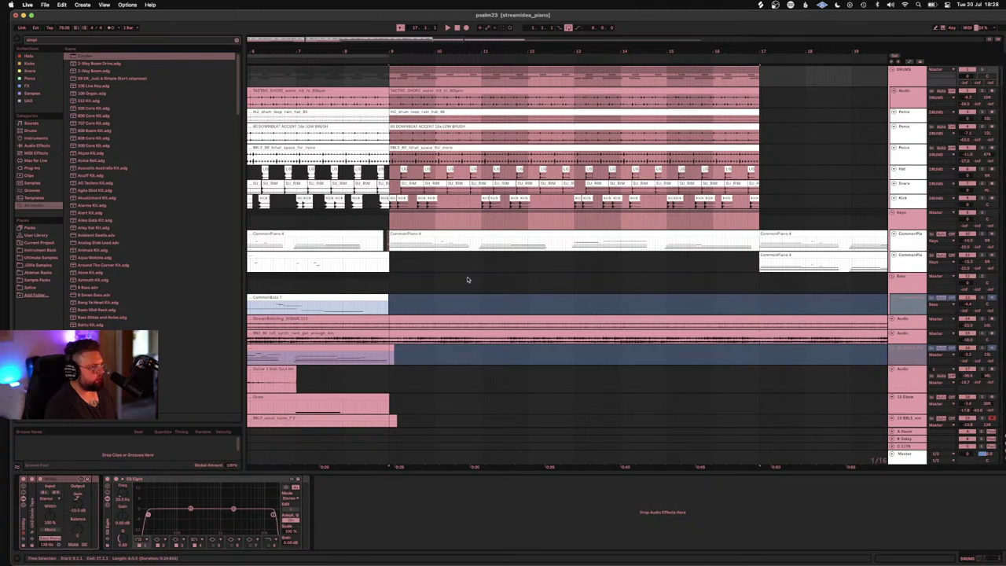
Step: Duplicate the CommonBass 7 clip so the copy starts at bar 9
scroll(419, 269, left, 8)
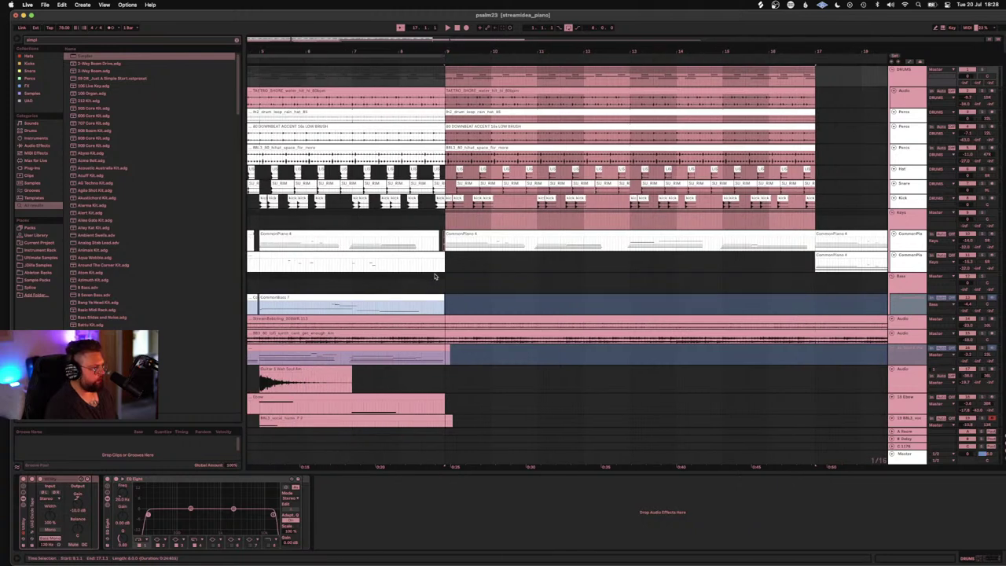
click(549, 300)
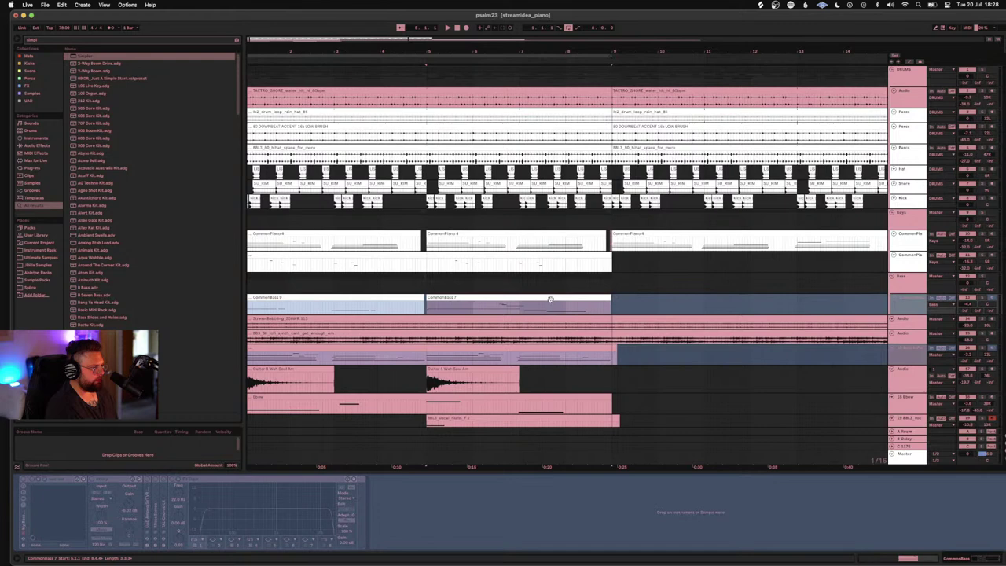
key(super+d)
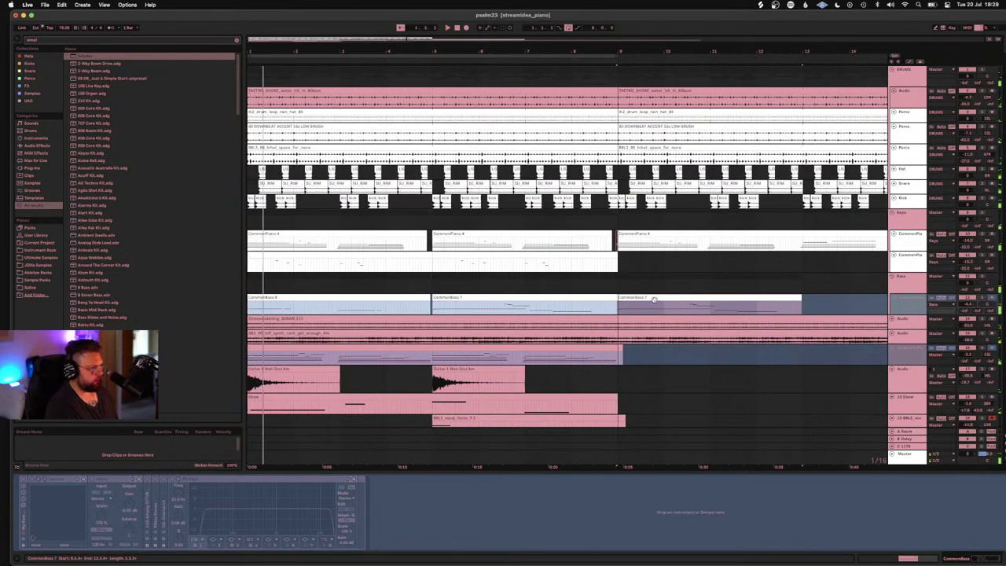
Step: Extend the arrangement loop to about bar 14 and play back with the piano clip at bar 9 selected
drag(616, 56, 813, 67)
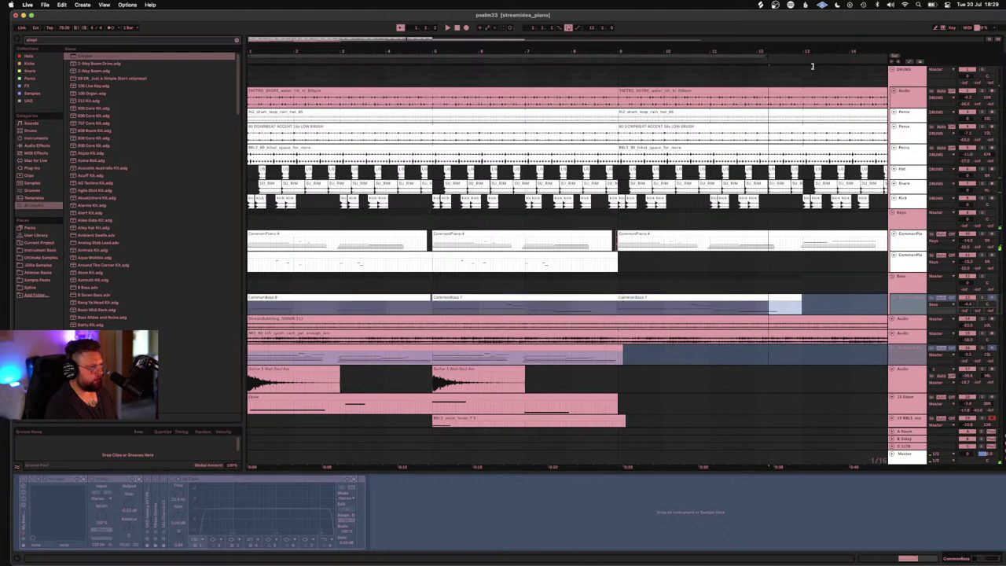
click(634, 231)
key(space)
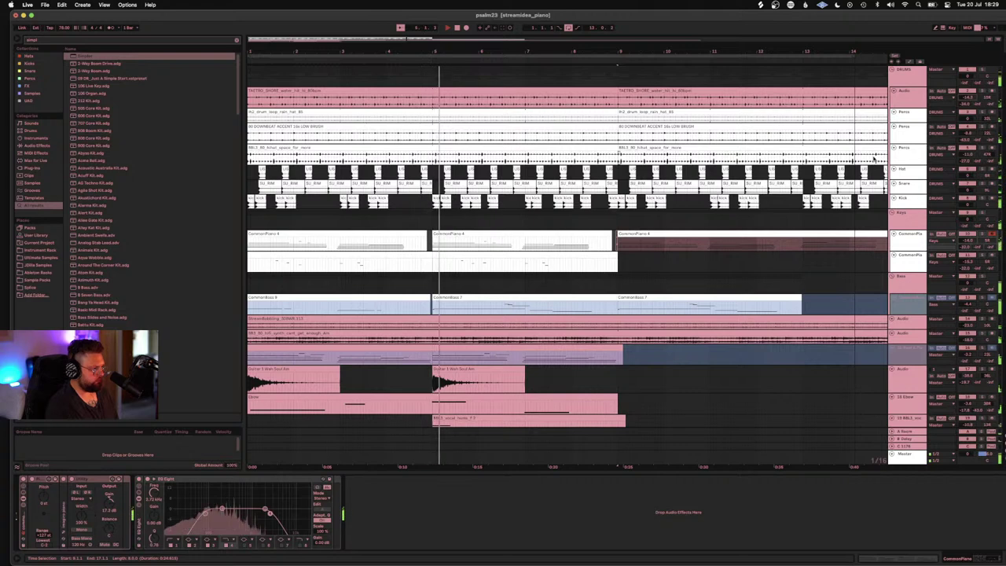
Step: Move the CommonBass 7 copy from bar 9 to bar 13 and place a copy of the bar 1 bass clip at bar 9
scroll(679, 253, down, 2)
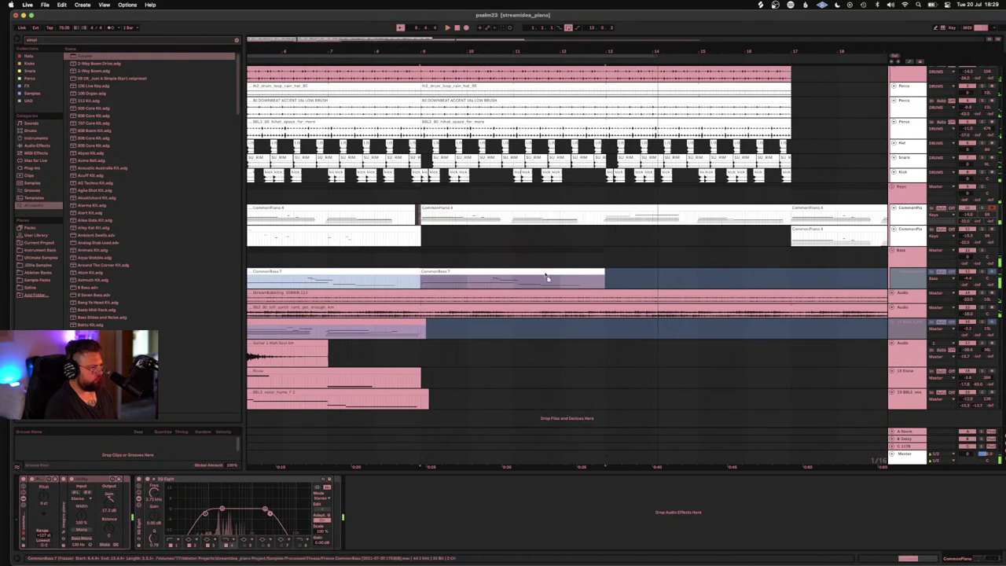
drag(595, 276, 721, 271)
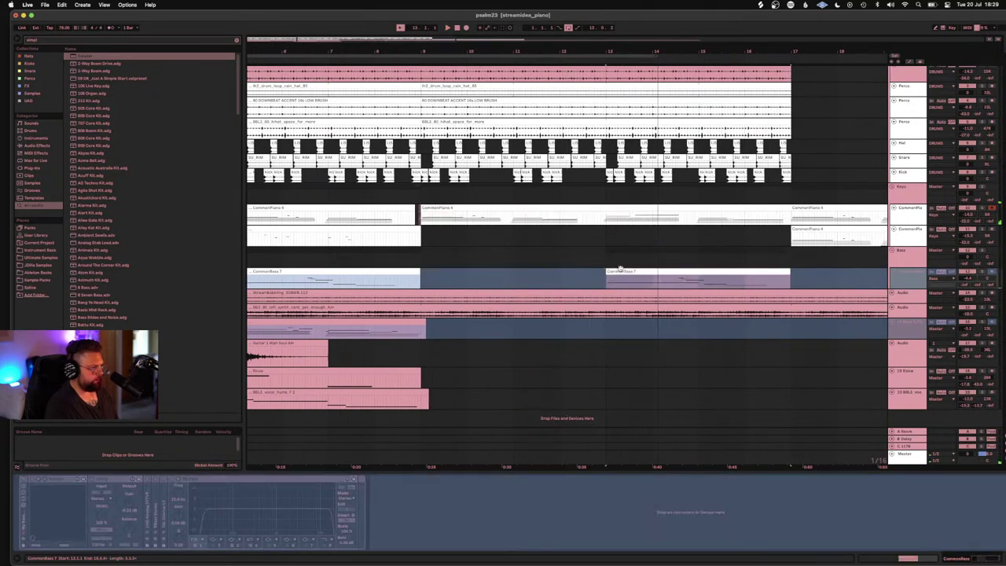
scroll(465, 272, left, 5)
scroll(401, 279, up, 1)
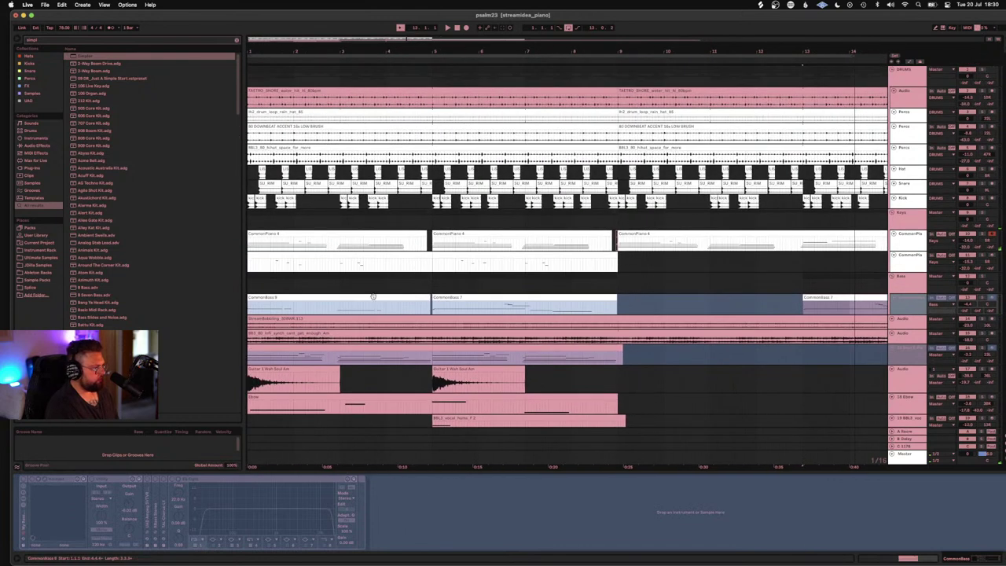
drag(606, 307, 787, 308)
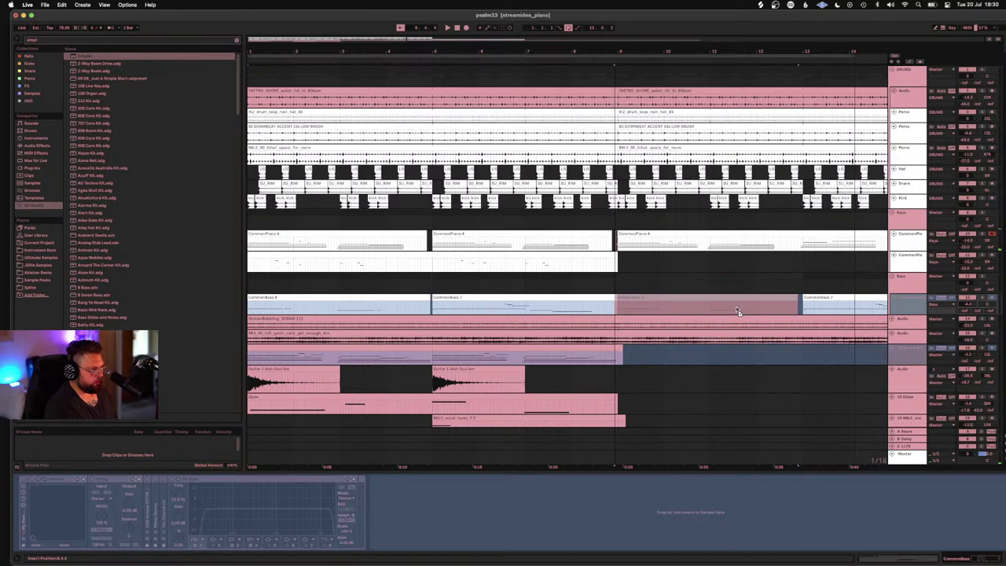
key(super+shift+m)
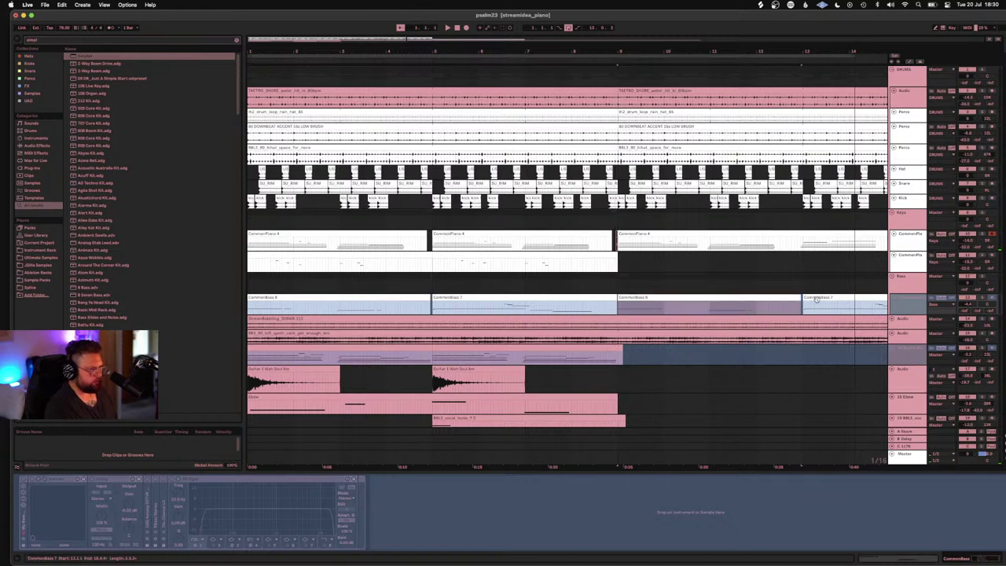
Step: Play back the new bass section and replace the bass clip at bar 13 with a copy of the one at bar 9
click(818, 302)
click(813, 298)
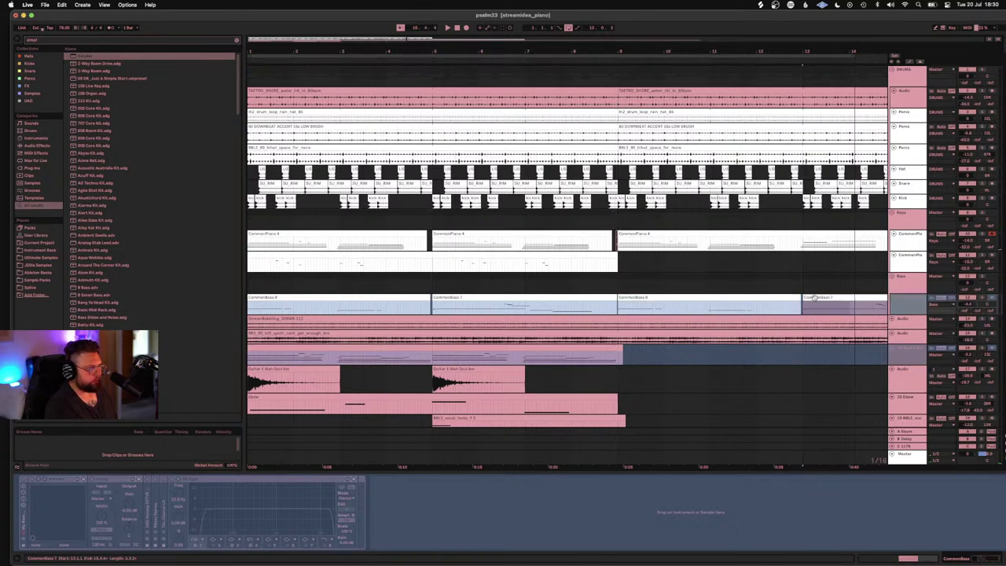
click(726, 297)
key(space)
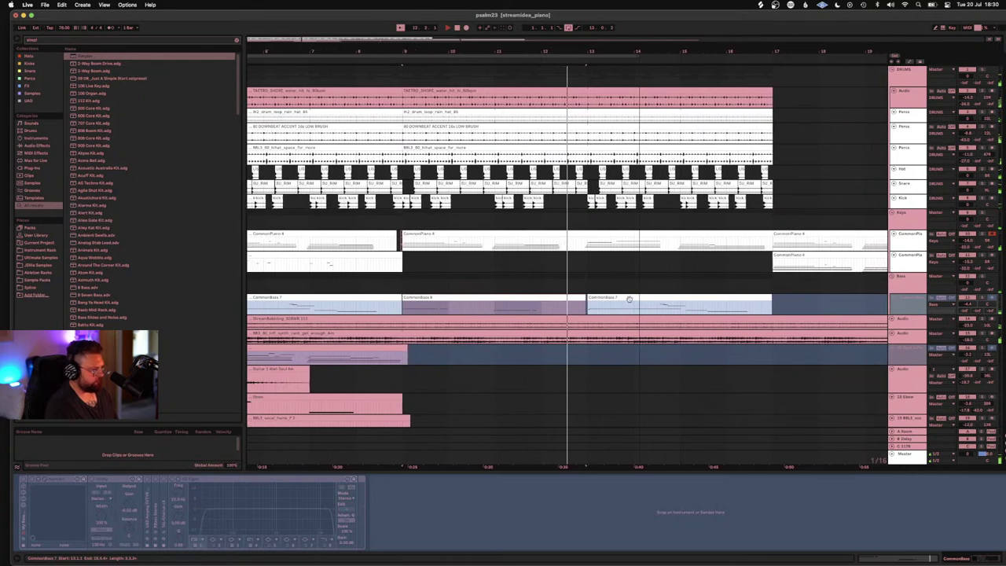
click(627, 299)
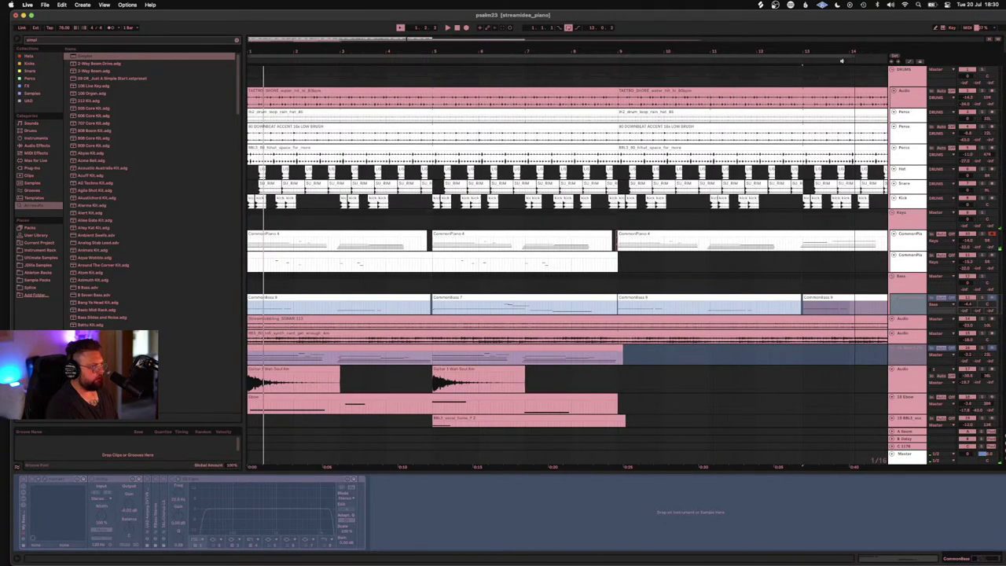
Step: Extend the arrangement loop to about bar 16 and listen to the copied bass clips
click(850, 56)
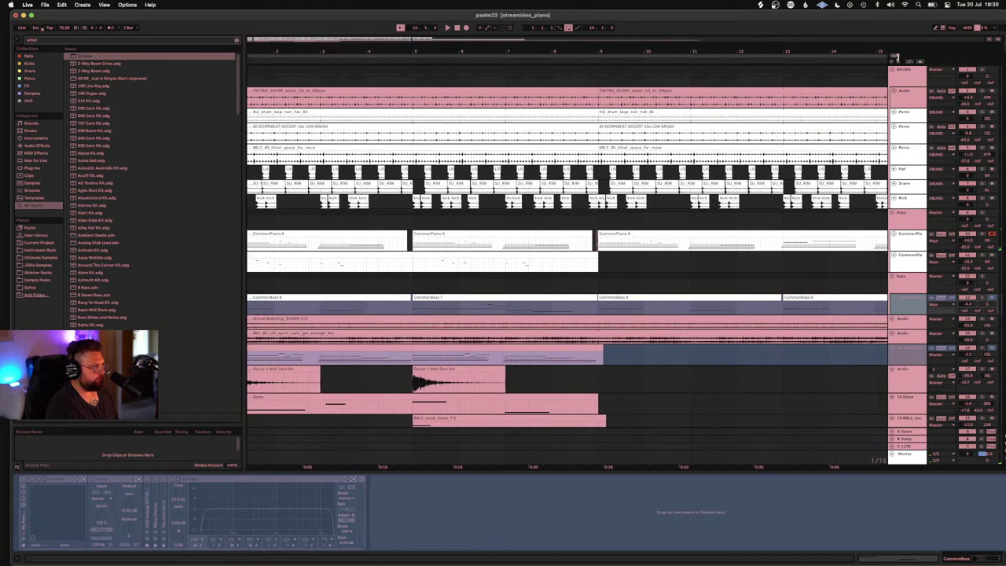
click(589, 305)
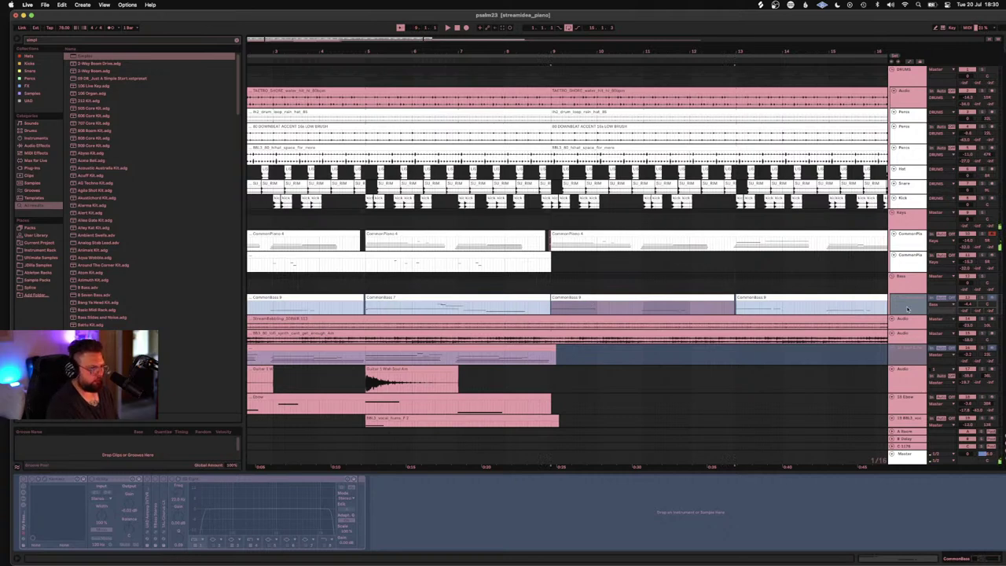
click(910, 296)
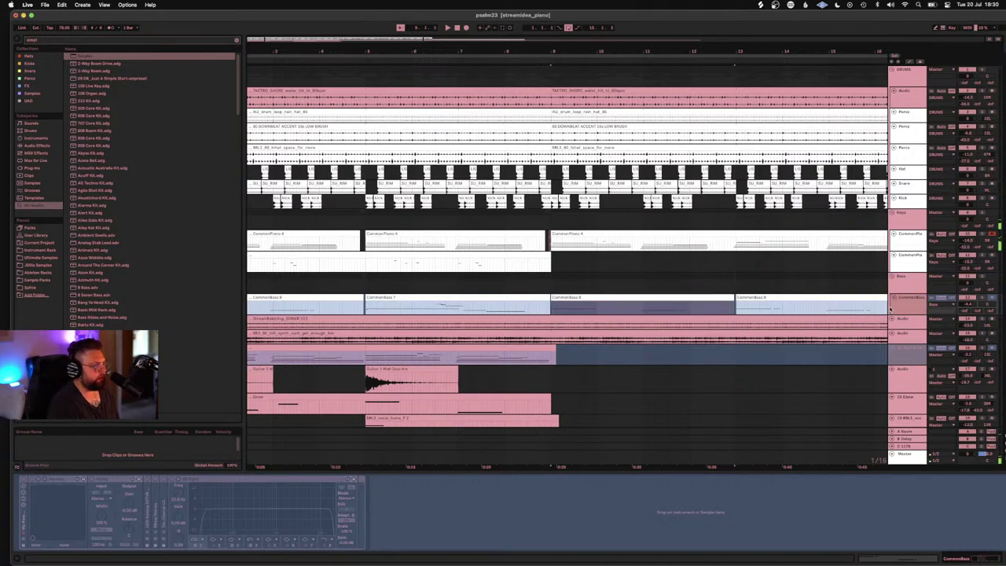
click(682, 304)
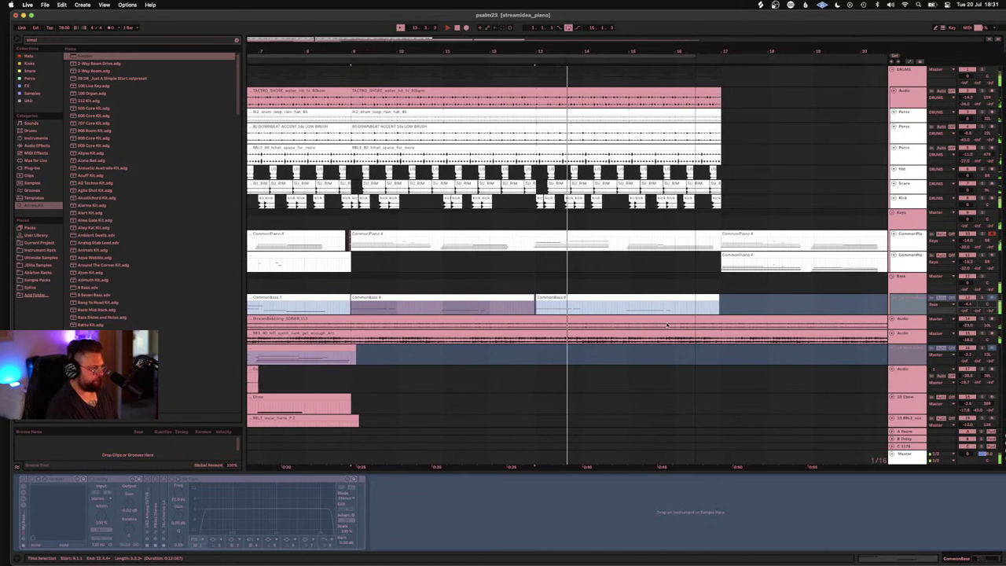
Step: Search the browser for delay and add the Delay effect after EQ Eight on the lofi synth loop's audio track
click(912, 335)
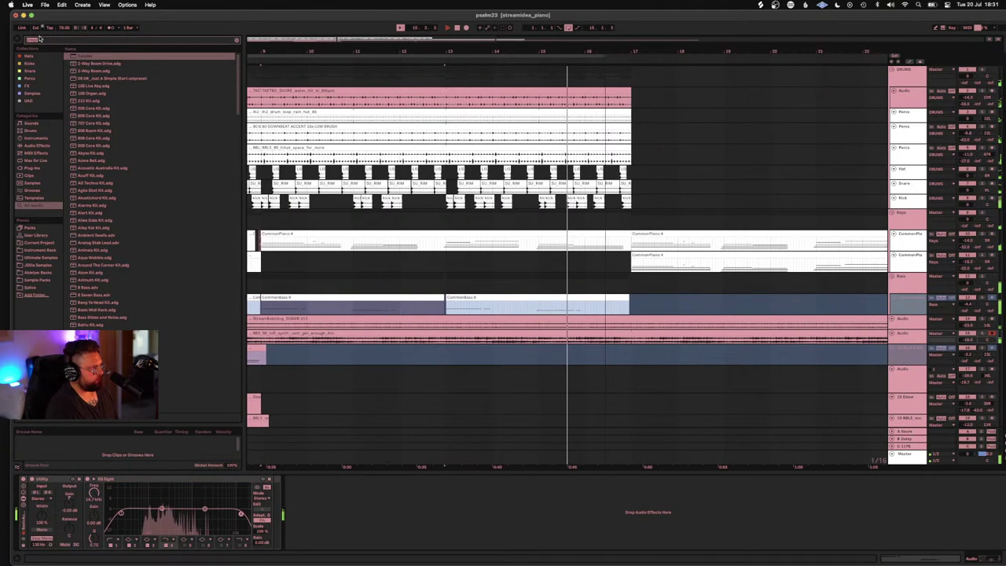
text(delay)
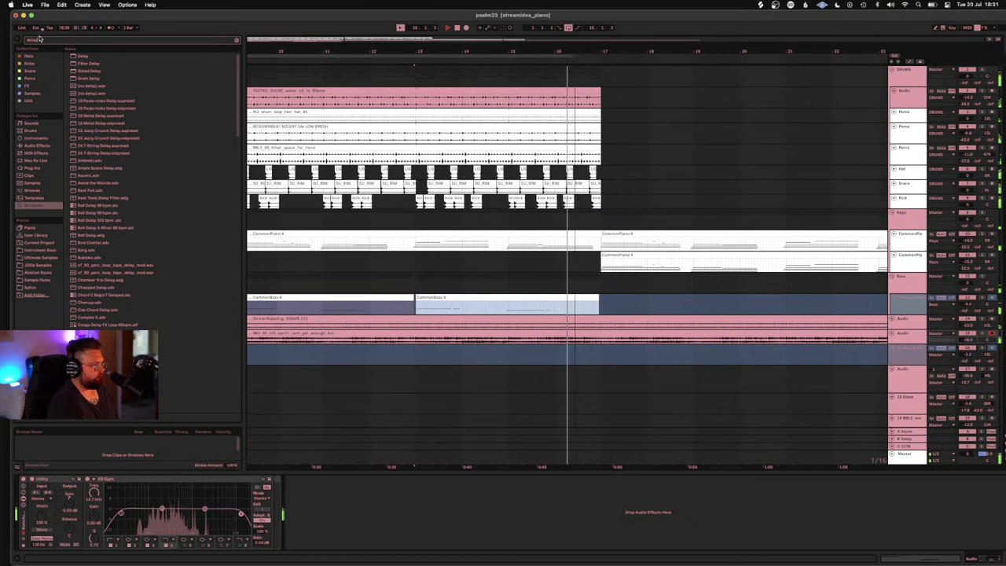
click(81, 57)
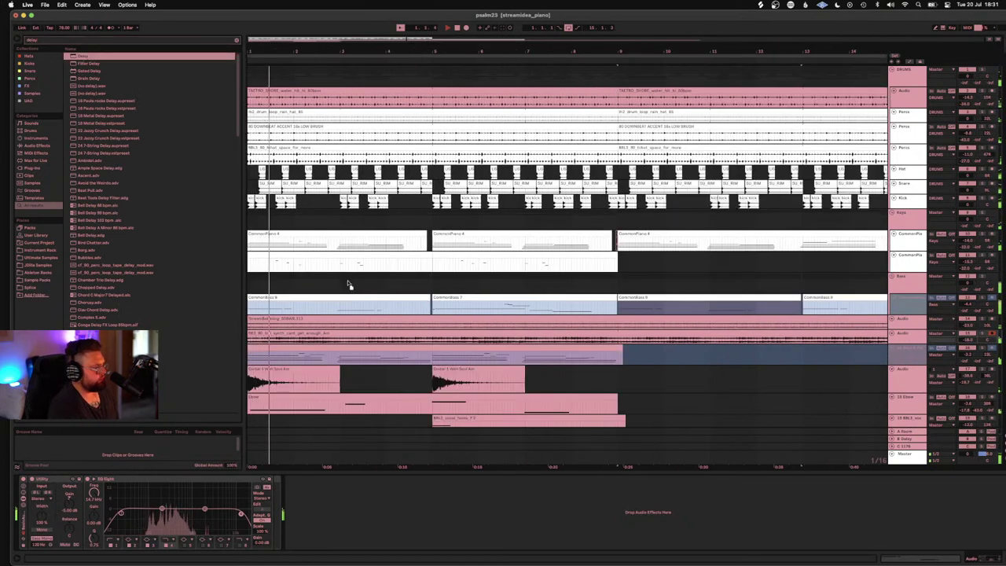
drag(370, 491, 370, 491)
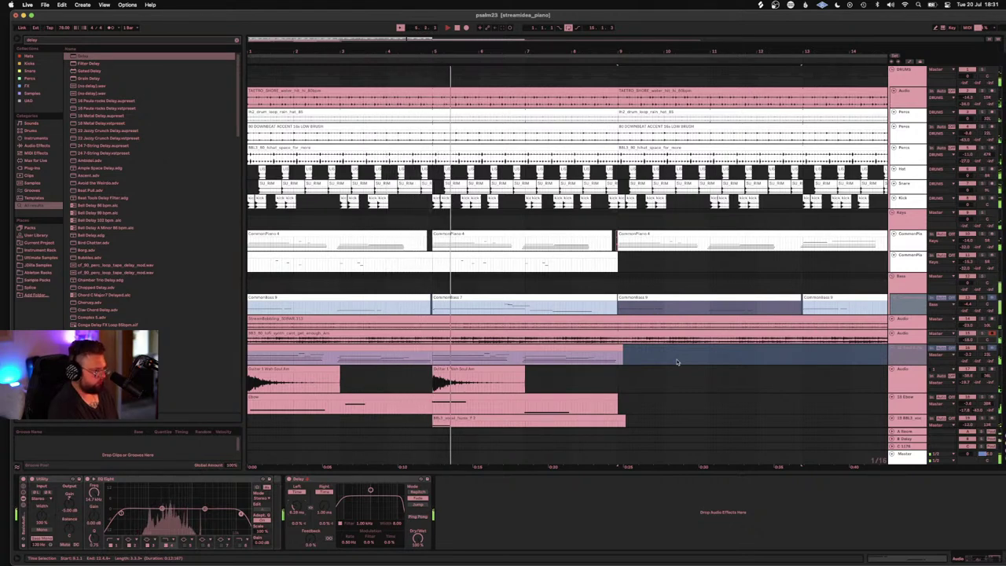
Step: Check the vocal hum clip's notes, shift the sample start slightly later in Simpler, and play back the result
scroll(656, 395, down, 2)
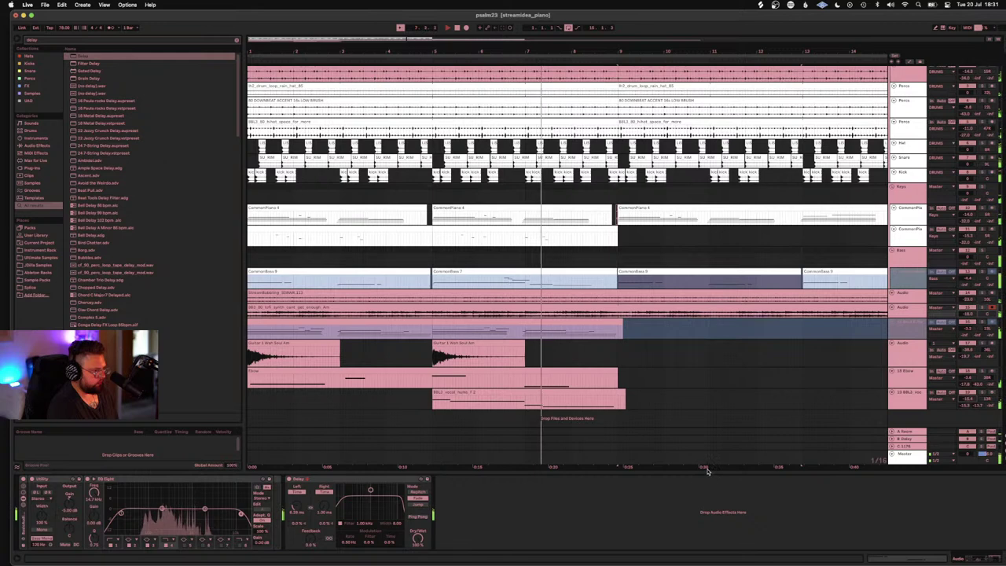
double_click(454, 394)
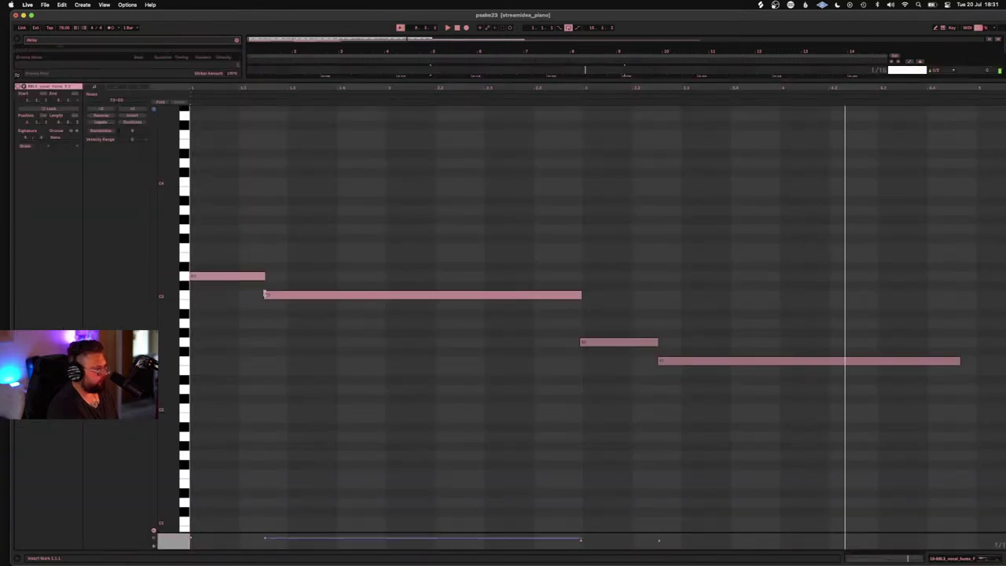
key(shift+Tab)
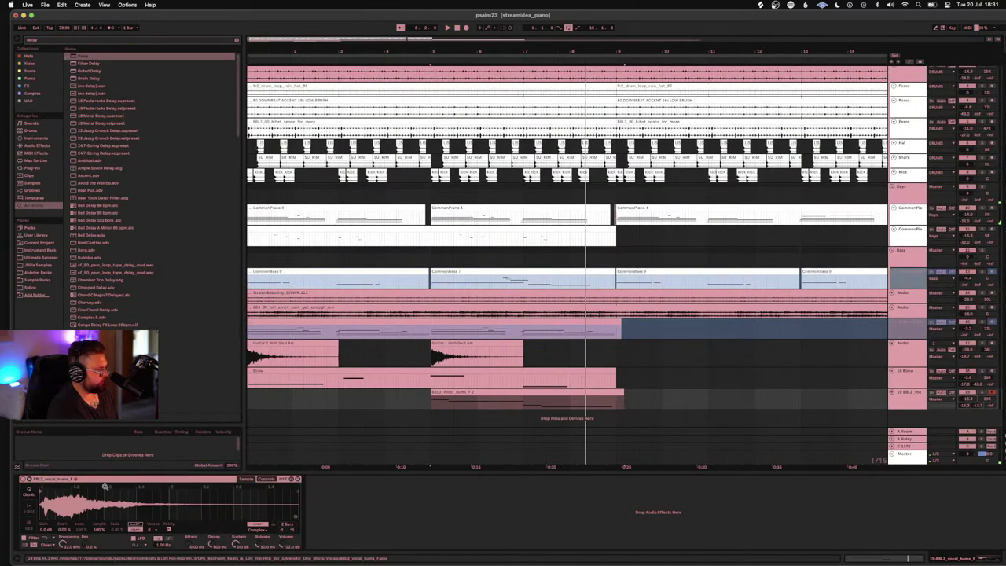
drag(40, 491, 42, 491)
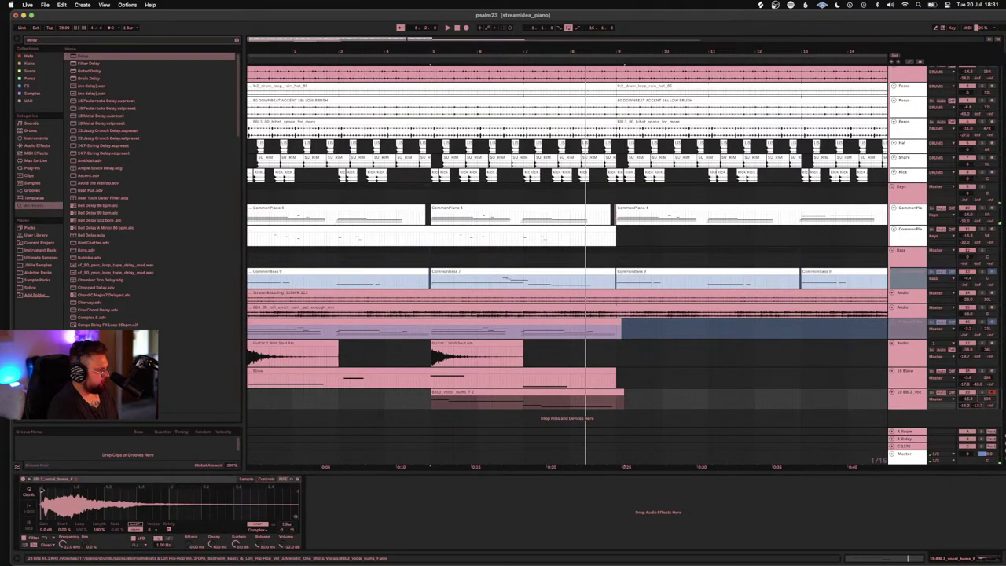
key(space)
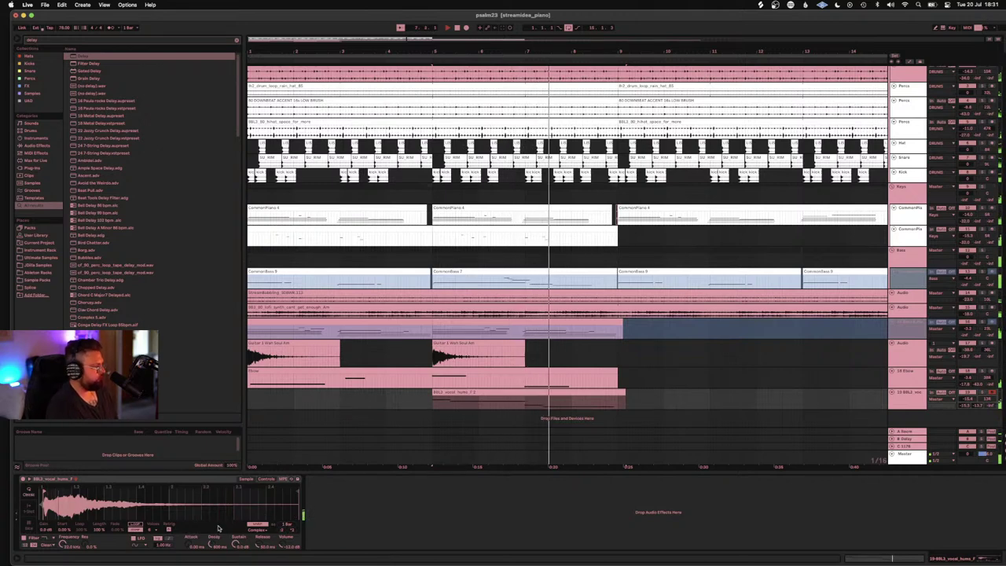
Step: Save the set and try out a melody on the second CommonPiano track over the arrangement
key(super+s)
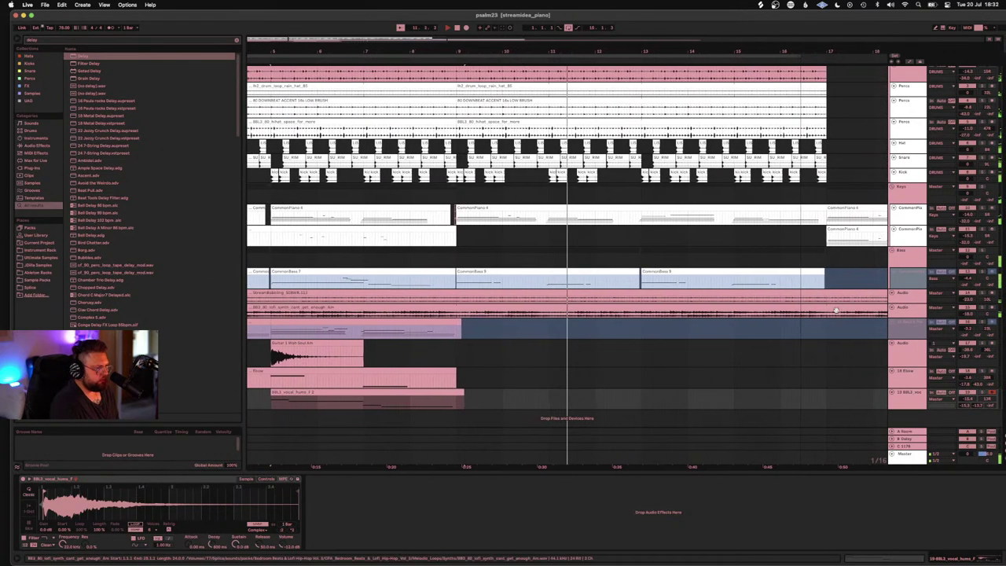
click(908, 240)
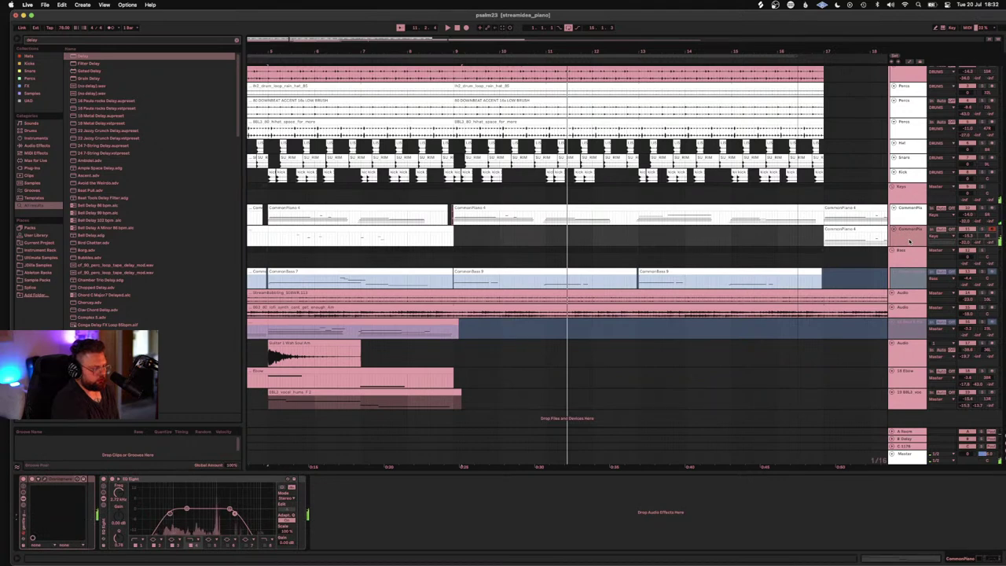
key(space)
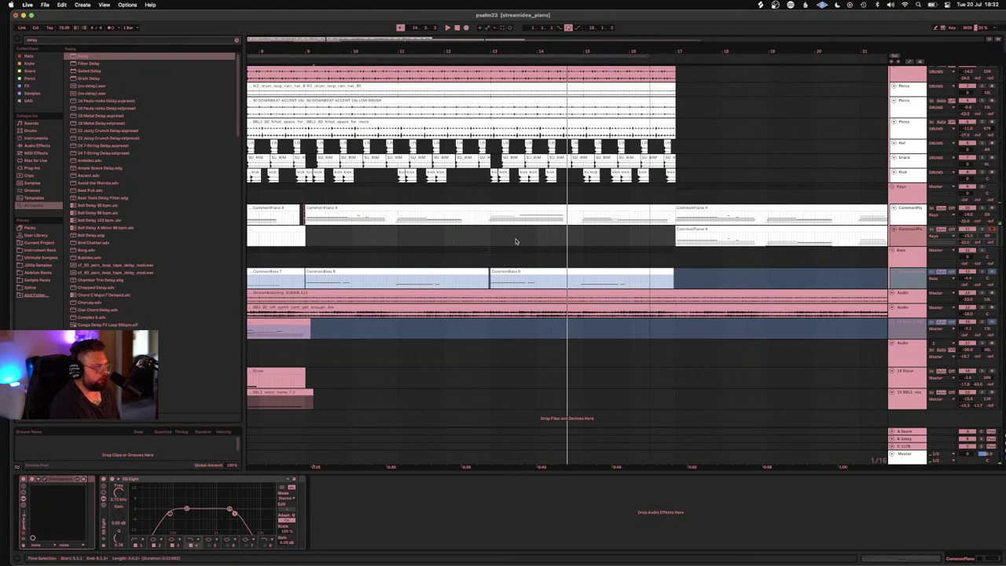
Step: Record a new piano part on the second CommonPiano track from bar 9
click(304, 252)
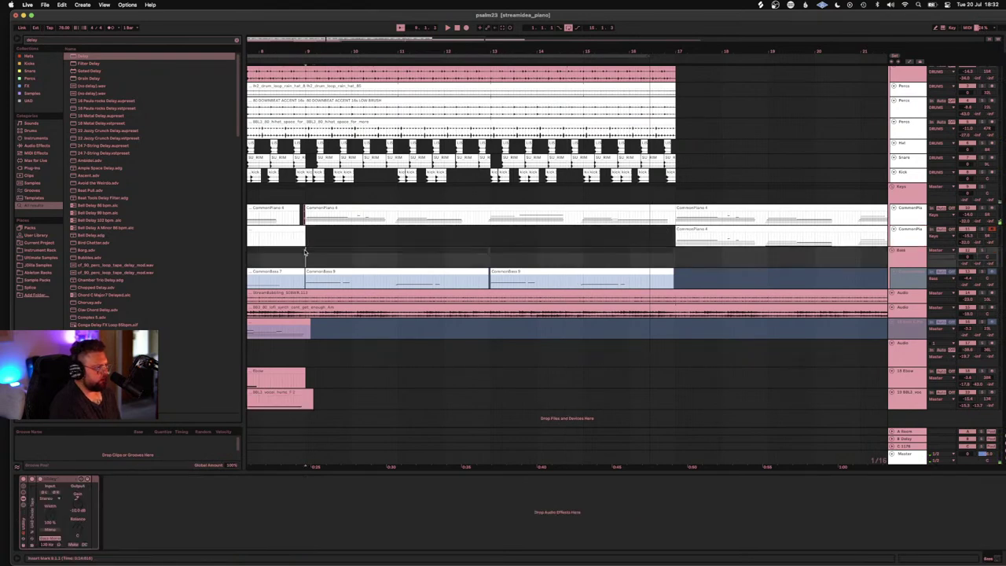
click(305, 240)
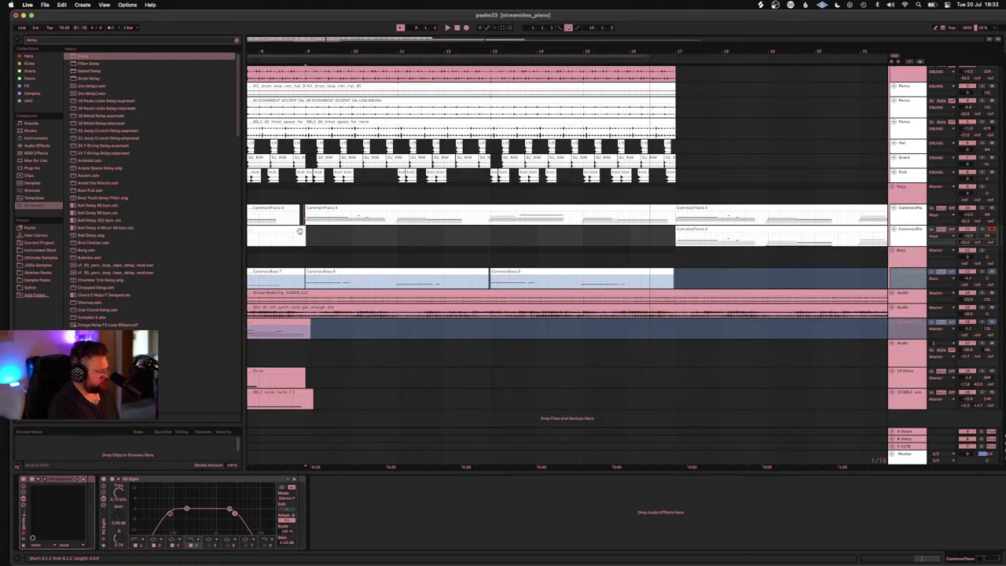
key(space)
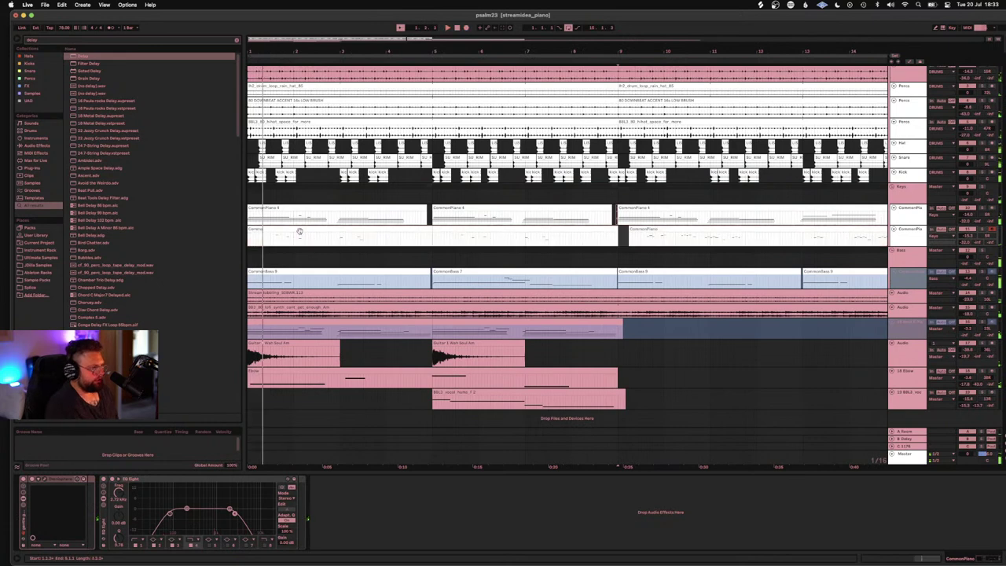
Step: Cut the newly recorded piano clip down to the short phrase between bars 15 and 16 and play it back
scroll(583, 89, right, 10)
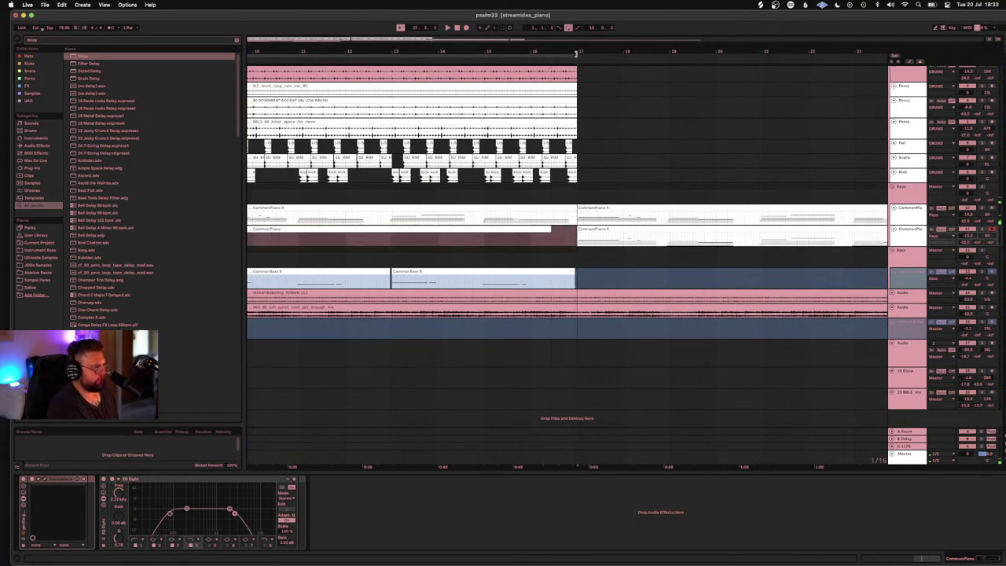
scroll(330, 243, left, 3)
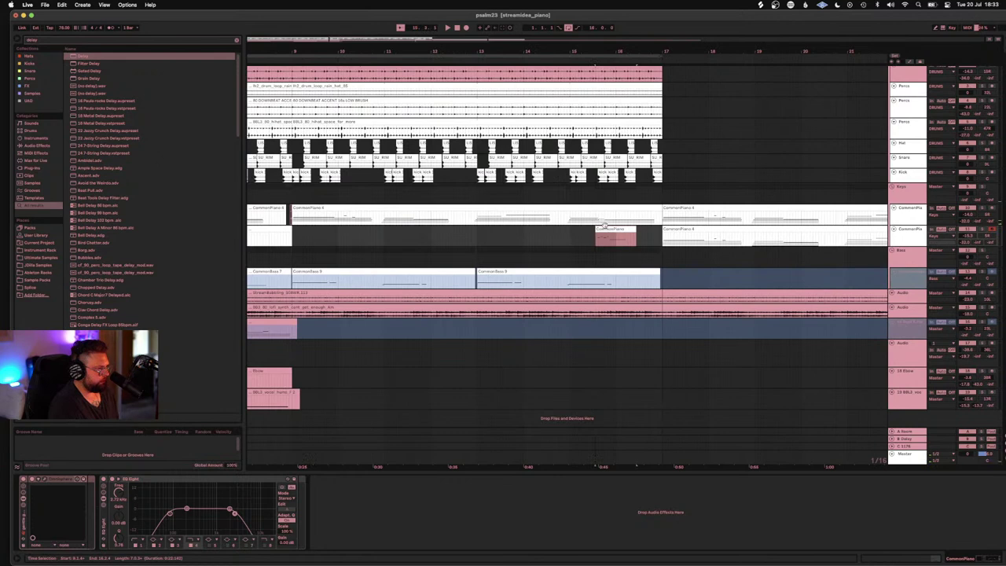
key(space)
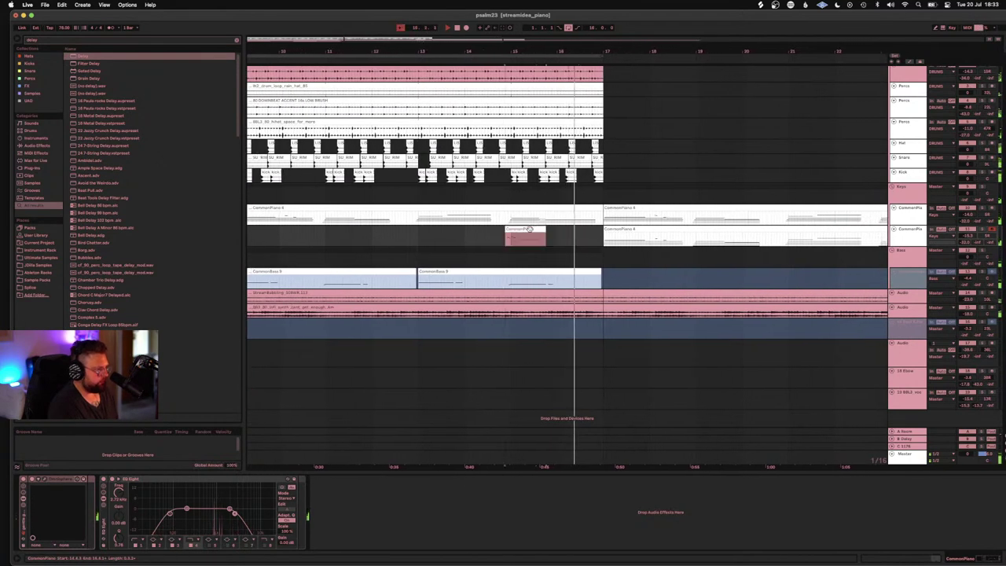
Step: Move the short piano phrase four bars earlier so it starts just before bar 11, and play it back
key(space)
key(space)
key(space)
drag(564, 232, 377, 228)
key(space)
key(space)
key(space)
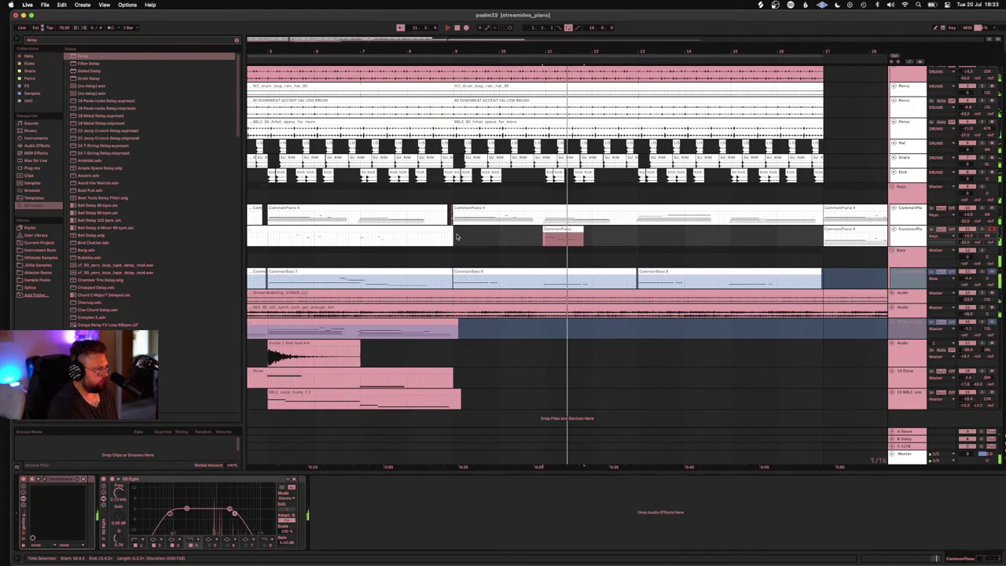
Step: Shift the short piano phrase earlier so it starts about half a bar before bar 11, and listen again
key(space)
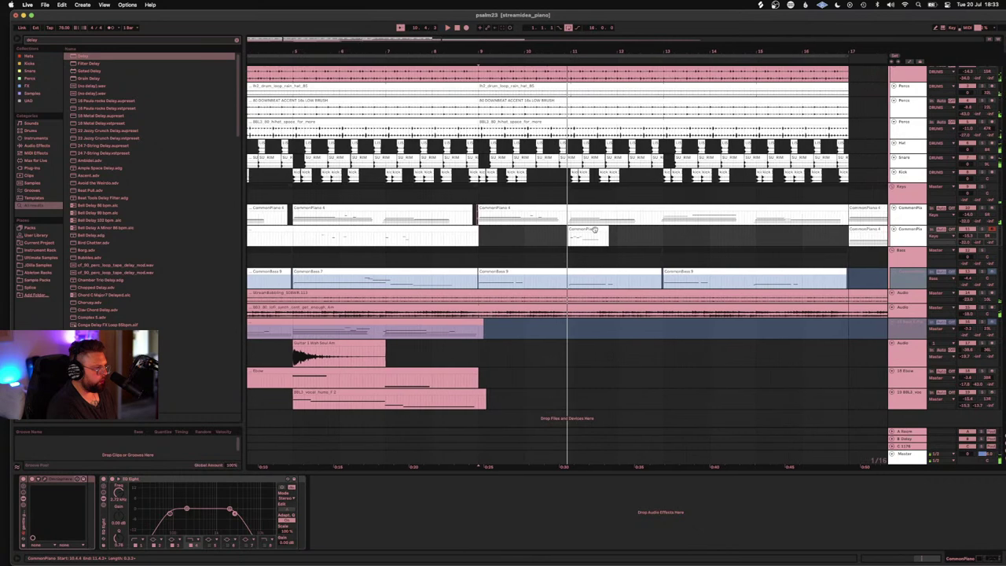
drag(579, 234, 577, 233)
key(space)
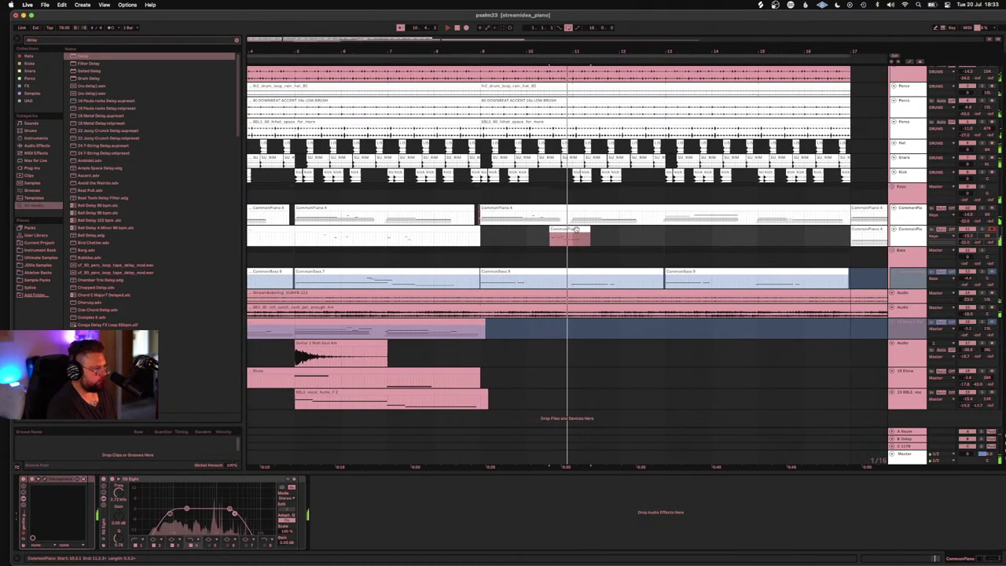
Step: Nudge the short piano phrase slightly around the middle of bar 10 and play it back to check the timing
click(511, 238)
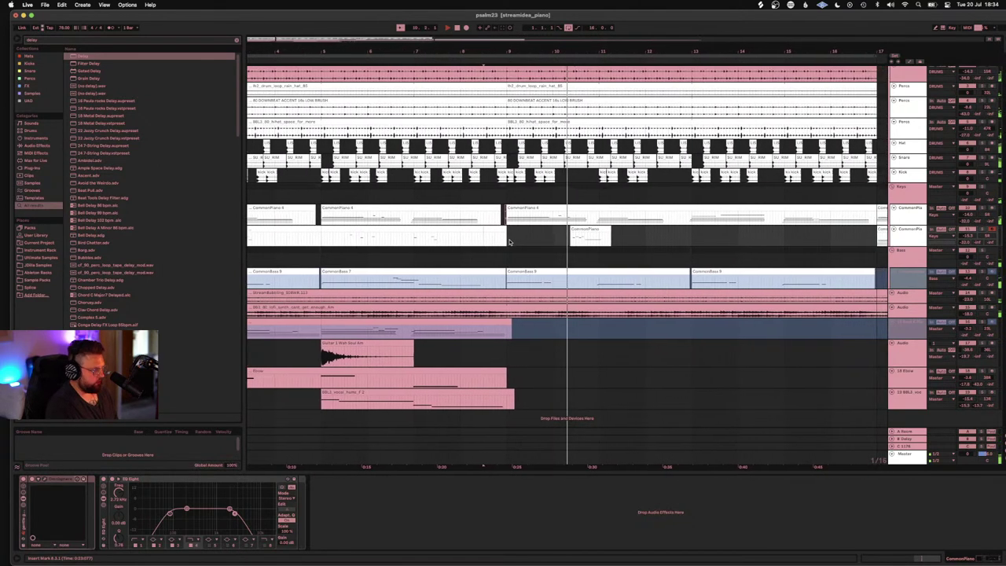
click(562, 228)
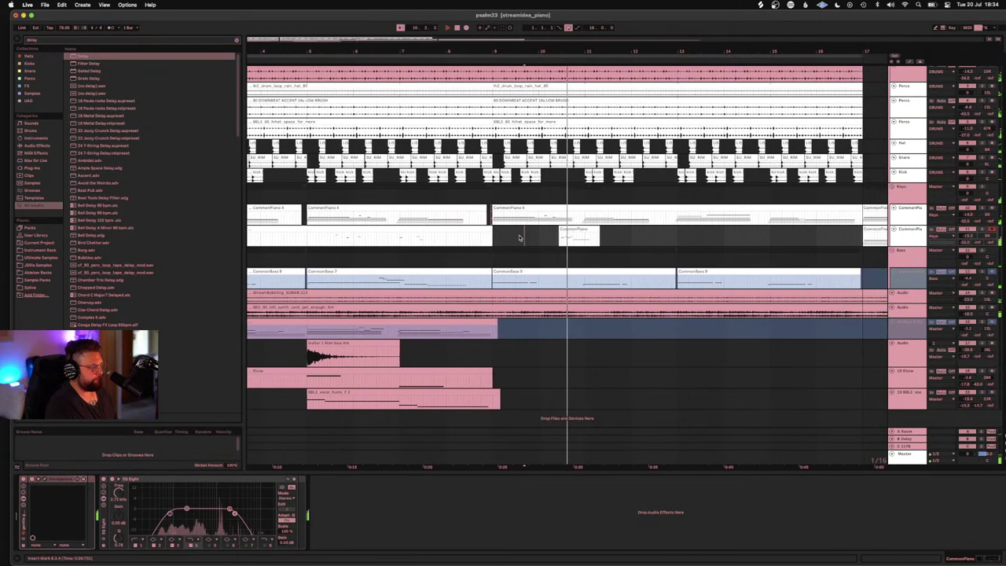
key(space)
click(564, 234)
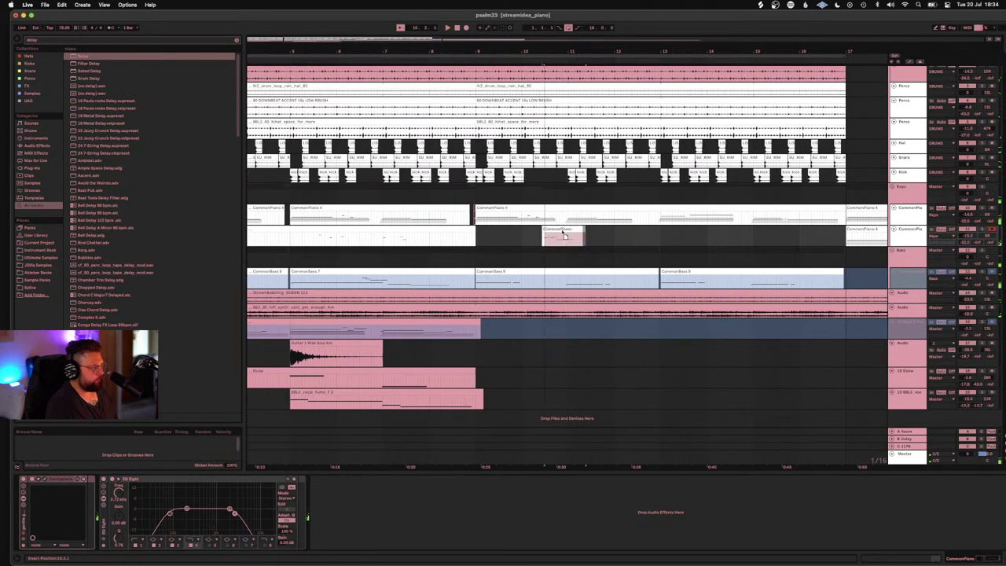
key(space)
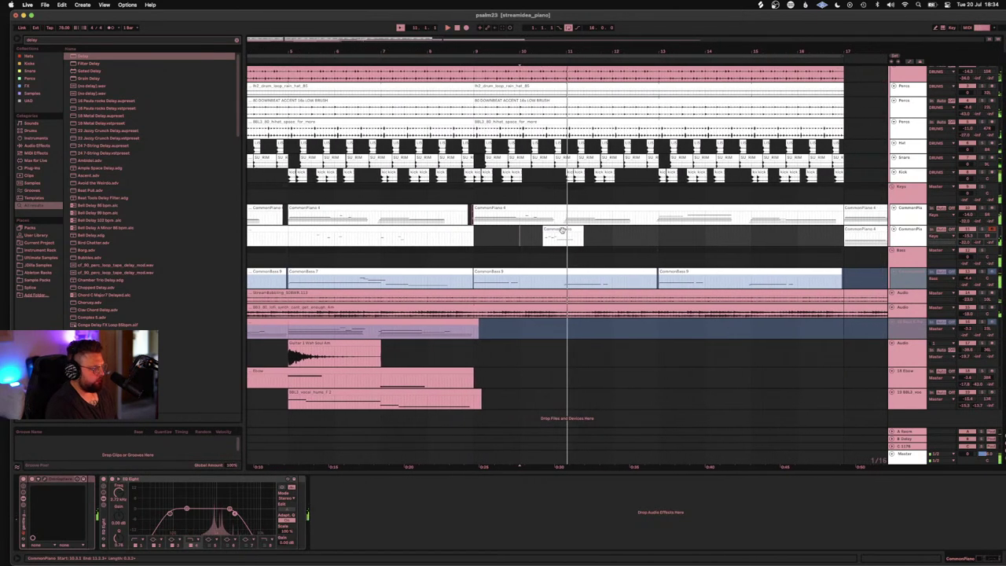
key(space)
click(561, 230)
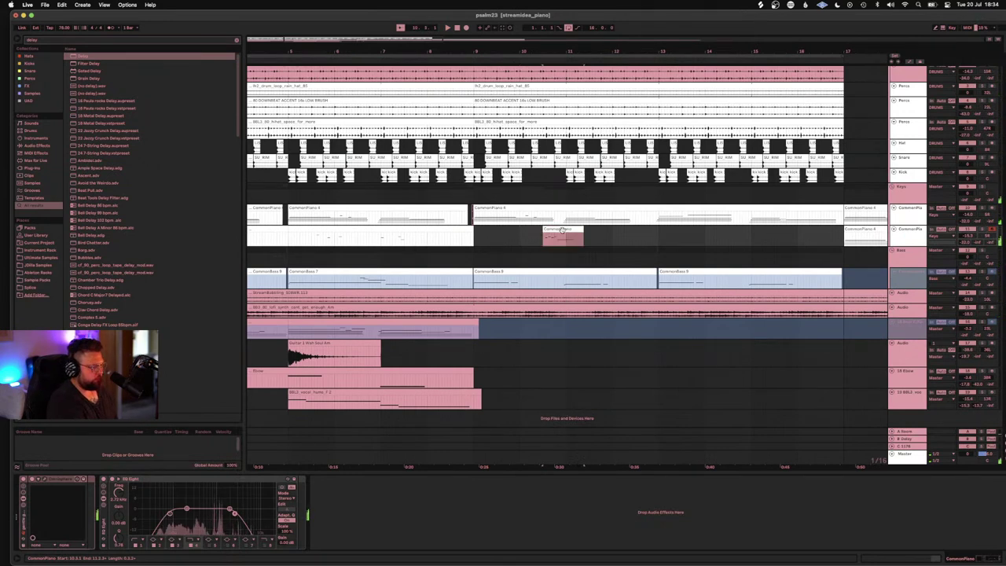
key(space)
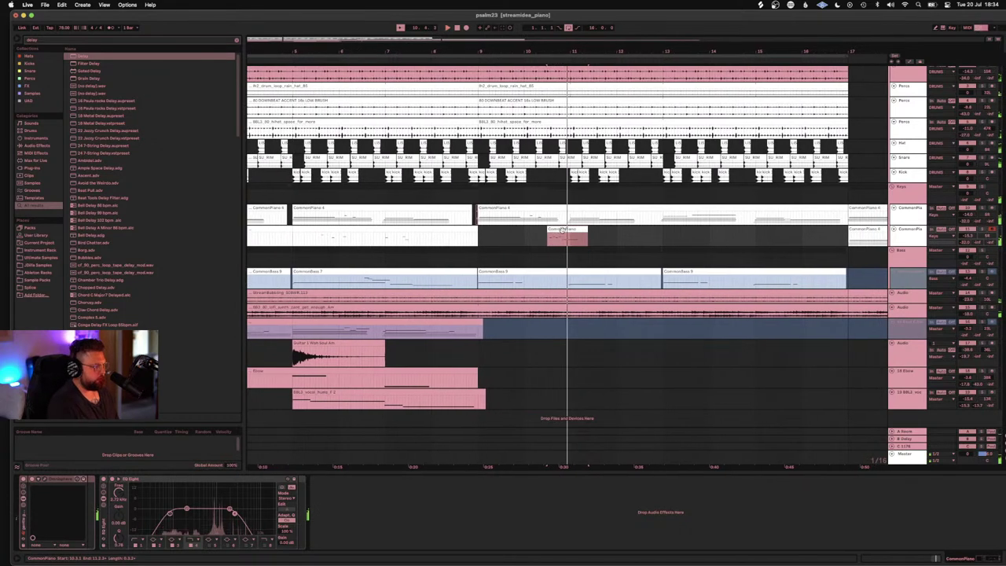
Step: Delete the short piano phrase, record a new part from bar 9 to about bar 12 on the same track, and play it back
click(563, 232)
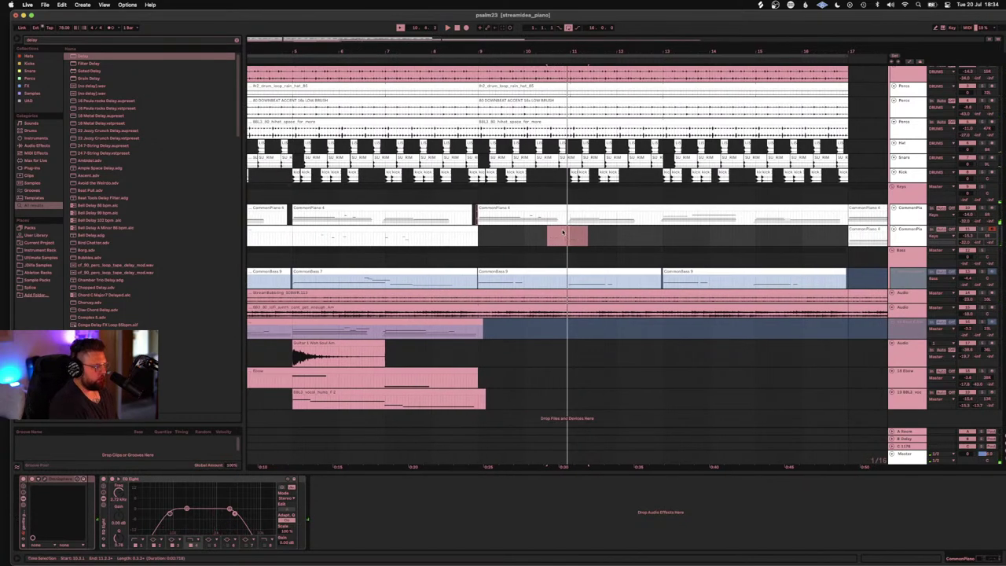
click(480, 238)
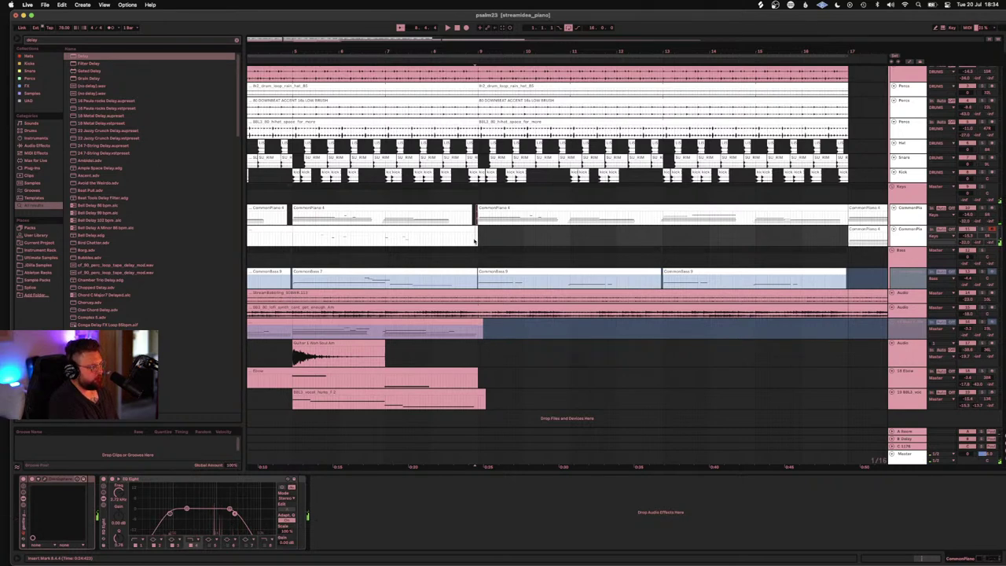
key(space)
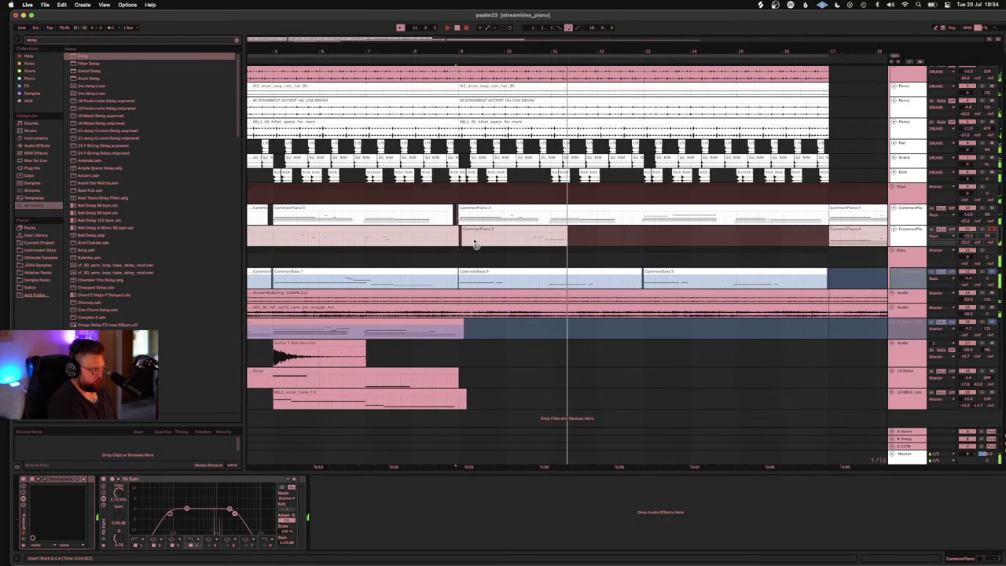
click(515, 228)
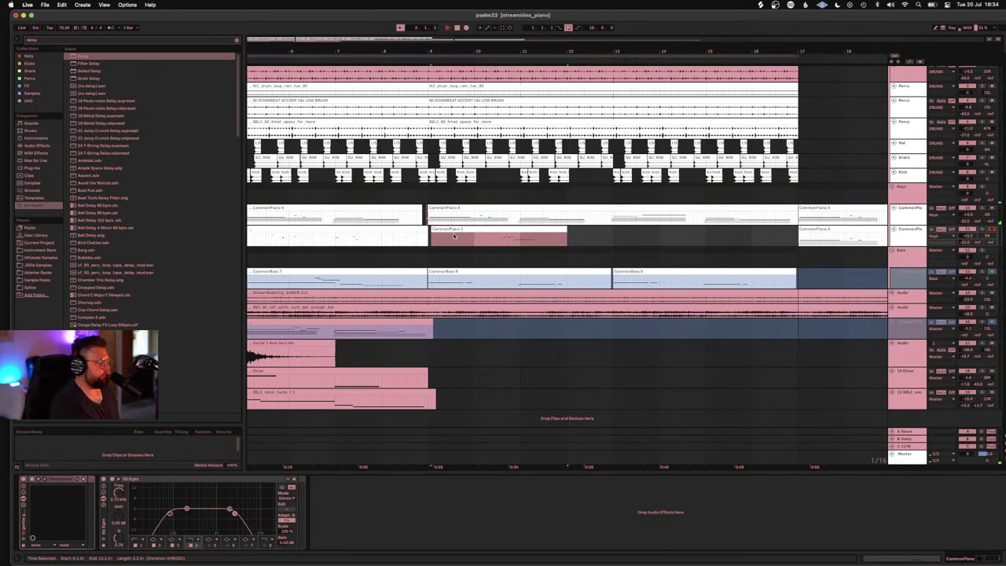
key(space)
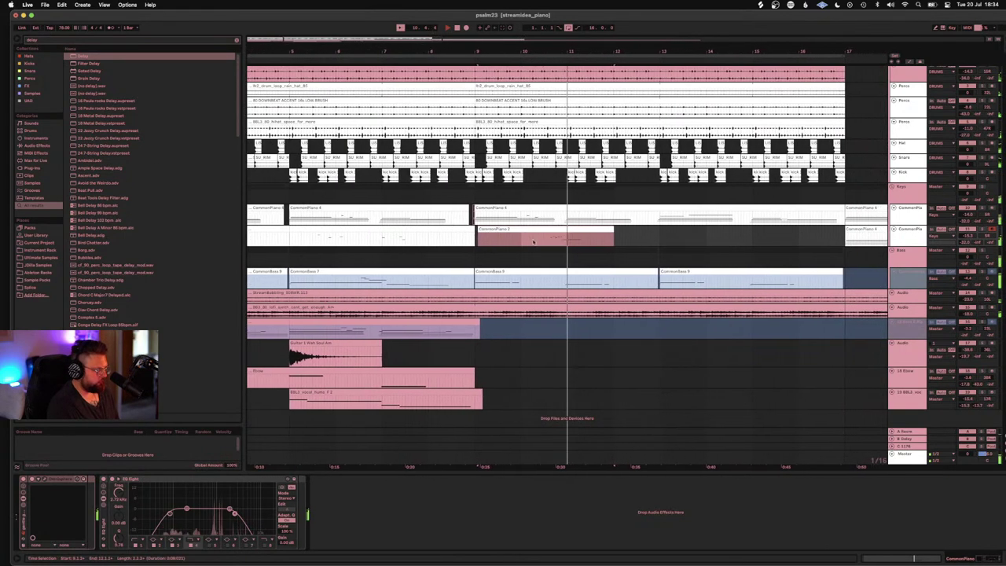
Step: Copy the phrase's notes in the newly recorded piano clip, transpose the copy up one octave, and listen to it
double_click(597, 236)
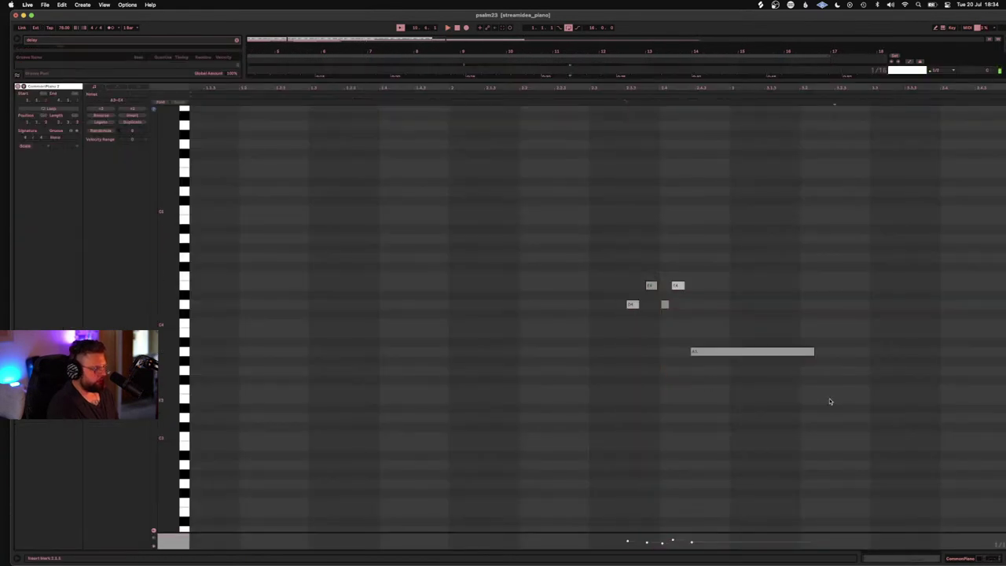
key(super+c)
key(super+v)
key(shift+Up)
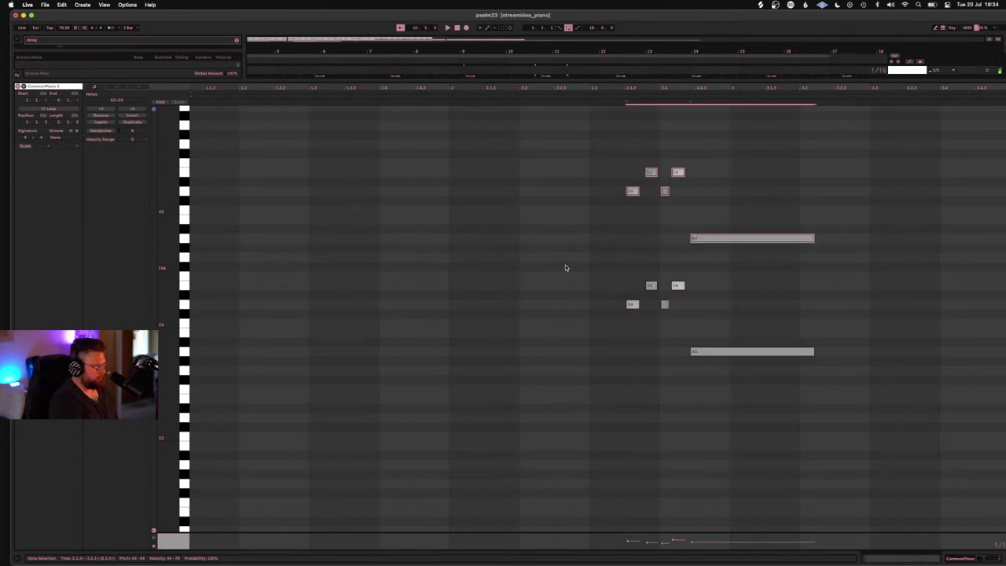
key(space)
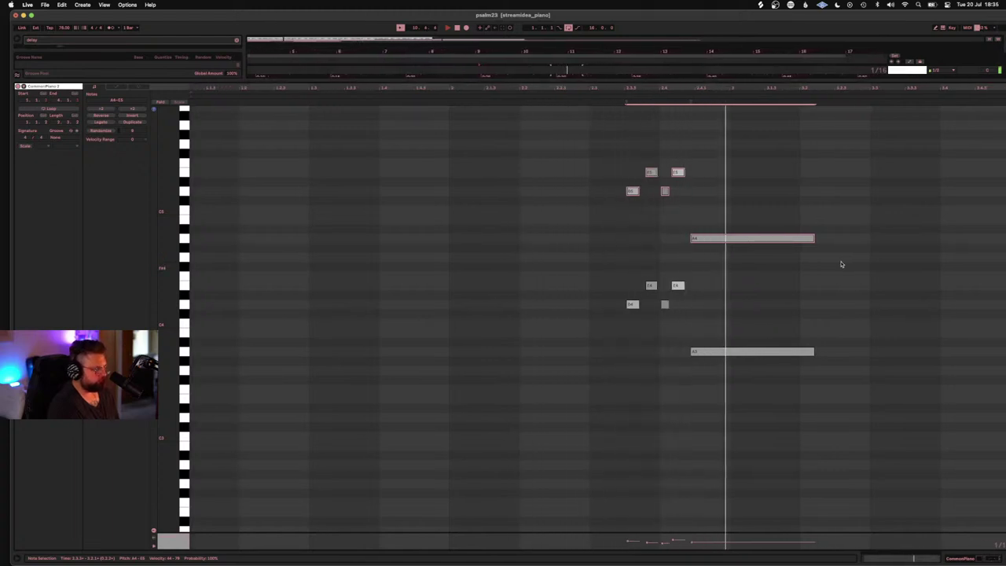
Step: Transpose the upper copied piano notes down two octaves so they double the original phrase one octave below
click(835, 370)
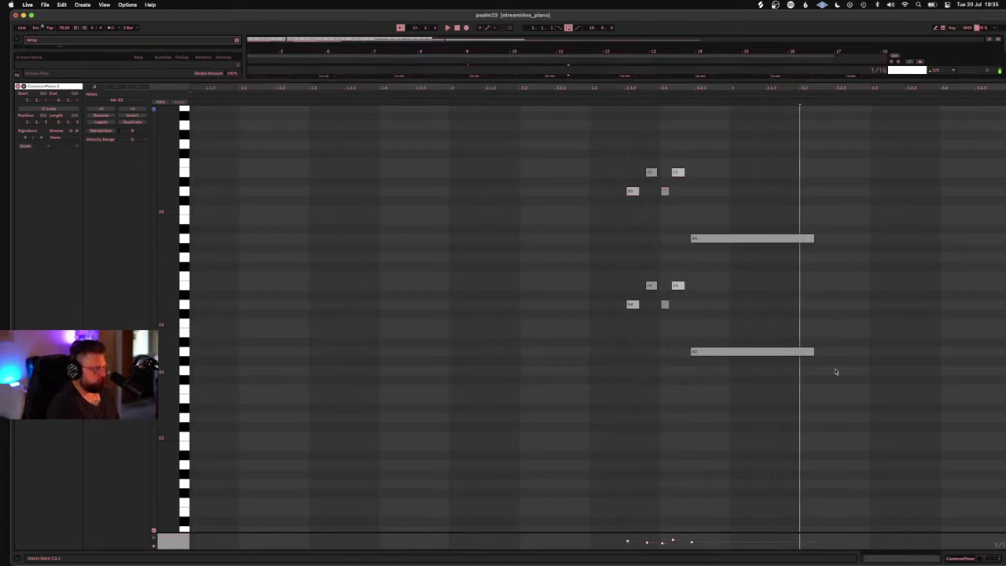
drag(833, 261, 626, 170)
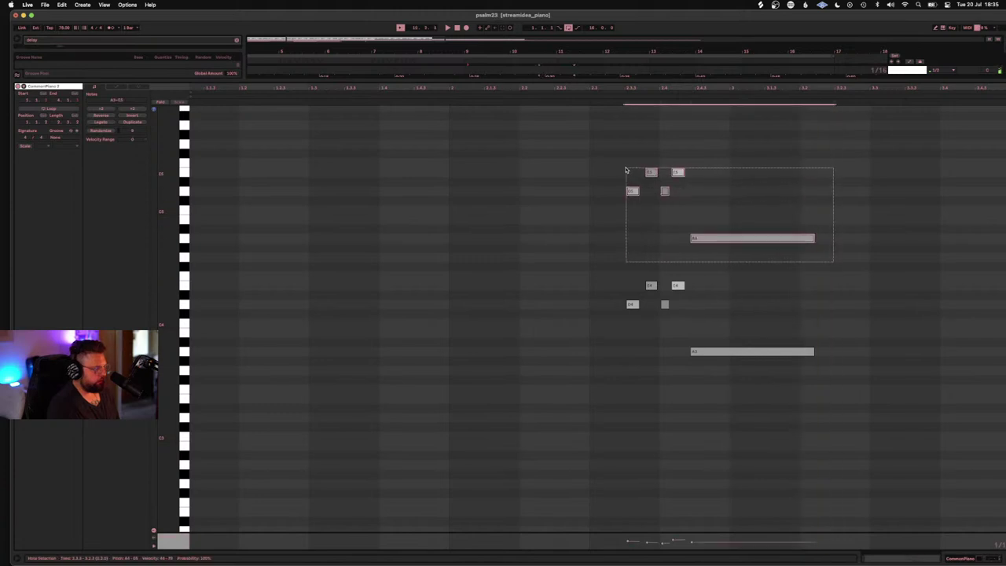
key(shift+Down)
key(shift+Down)
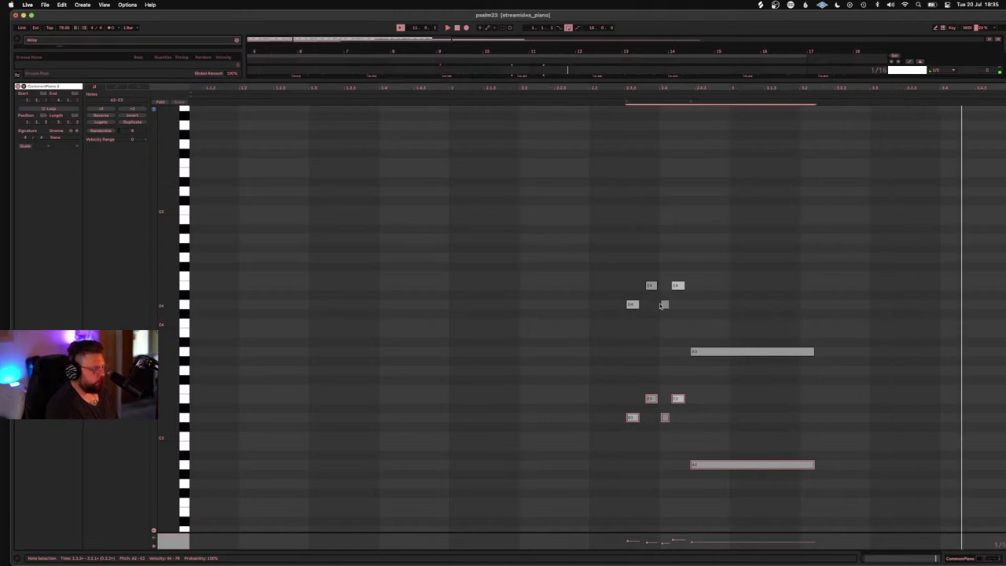
Step: Return to the arrangement, play it from the start, and slightly raise the volume of the Bend E.Piano track
key(shift+Tab)
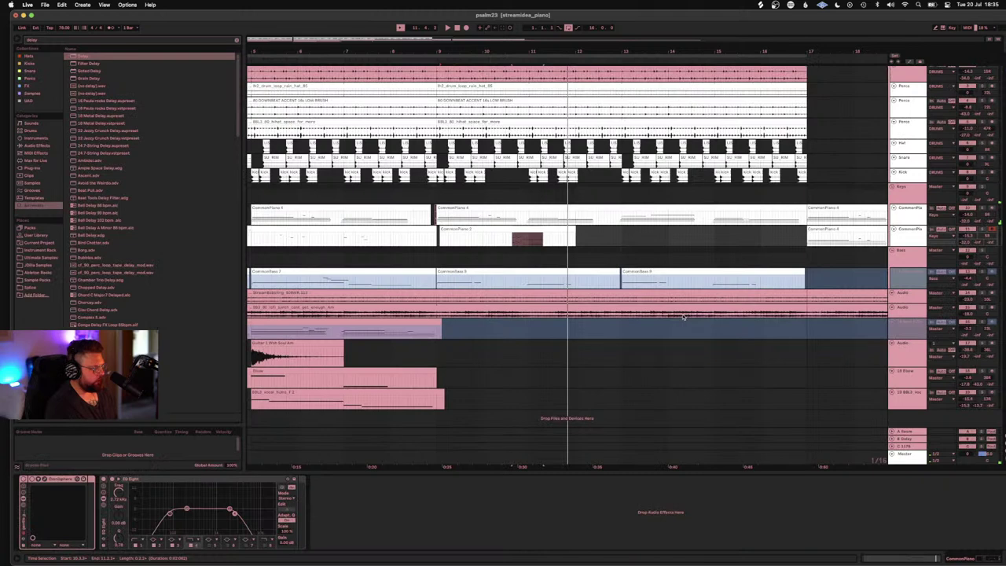
click(735, 255)
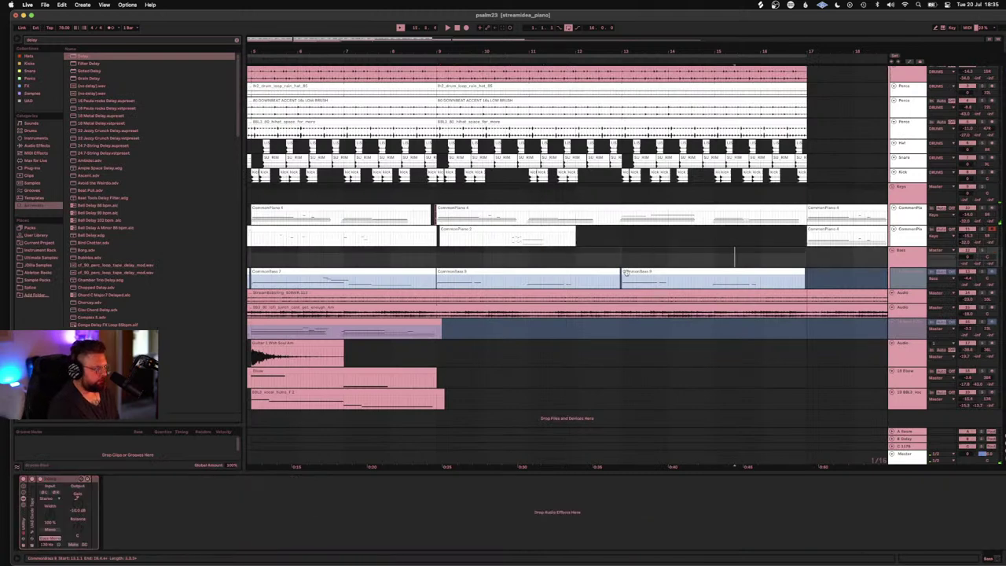
scroll(611, 335, right, 5)
scroll(611, 336, left, 5)
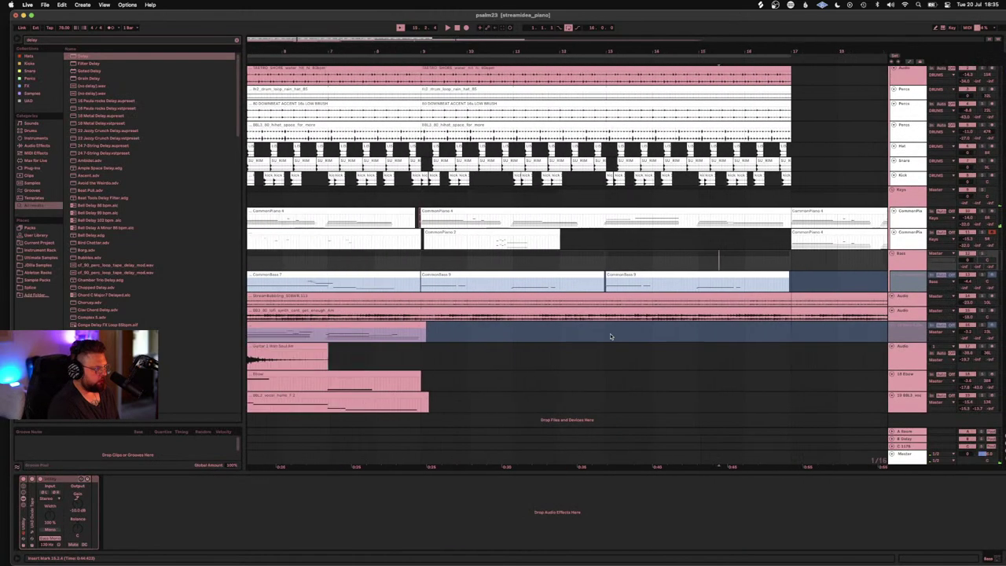
scroll(611, 337, left, 5)
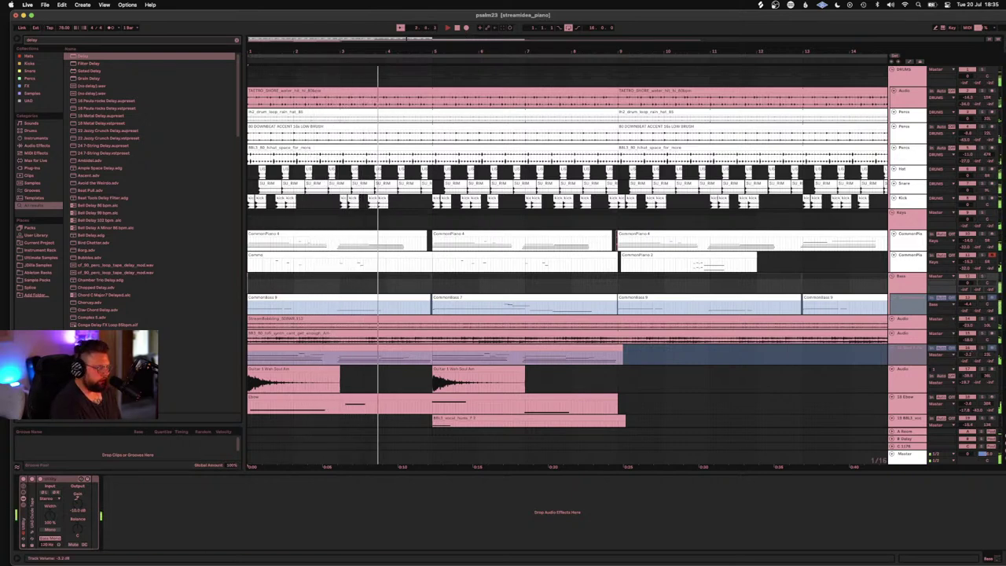
drag(967, 355, 967, 348)
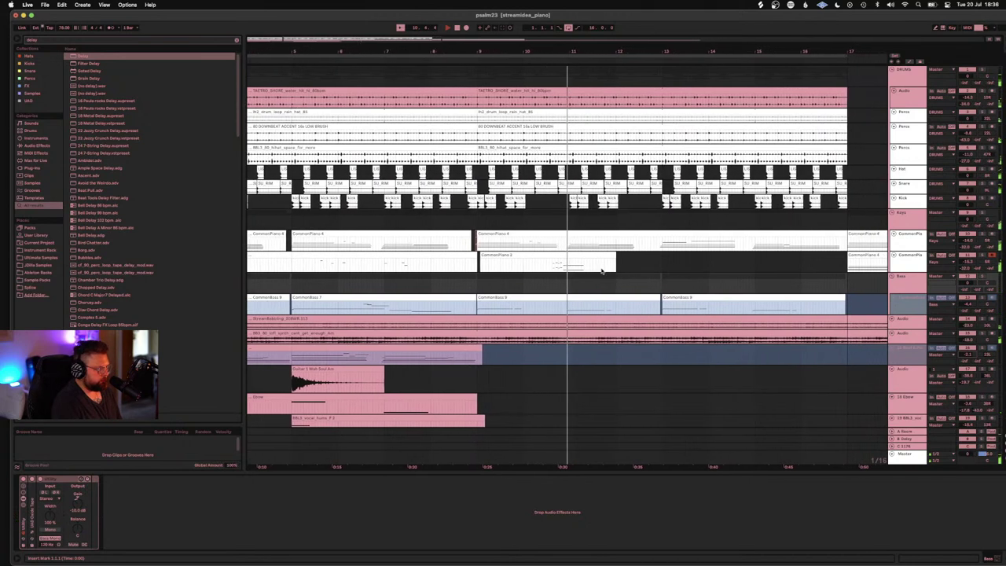
Step: Move the newly recorded piano clip on the second CommonPiano track from bar 9 to bar 17
click(553, 253)
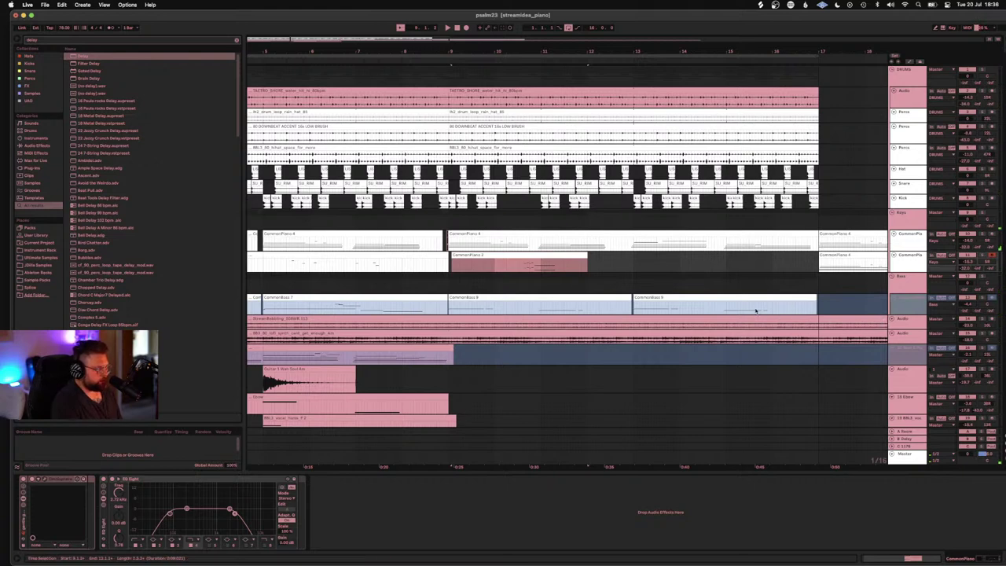
drag(536, 257, 870, 267)
click(667, 265)
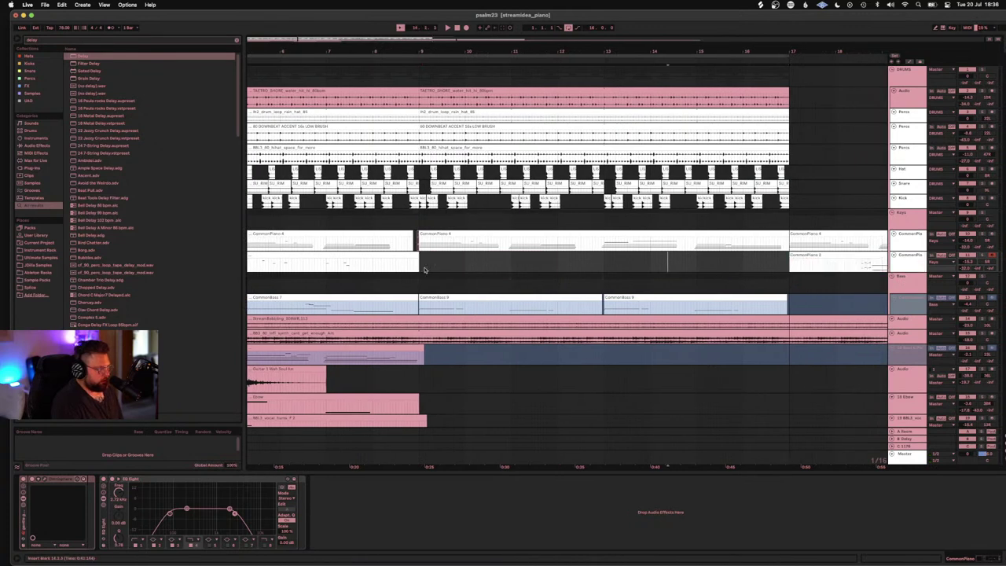
Step: Move the StreamBabbling and lofi synth audio tracks into the Keys group above the piano tracks
click(914, 351)
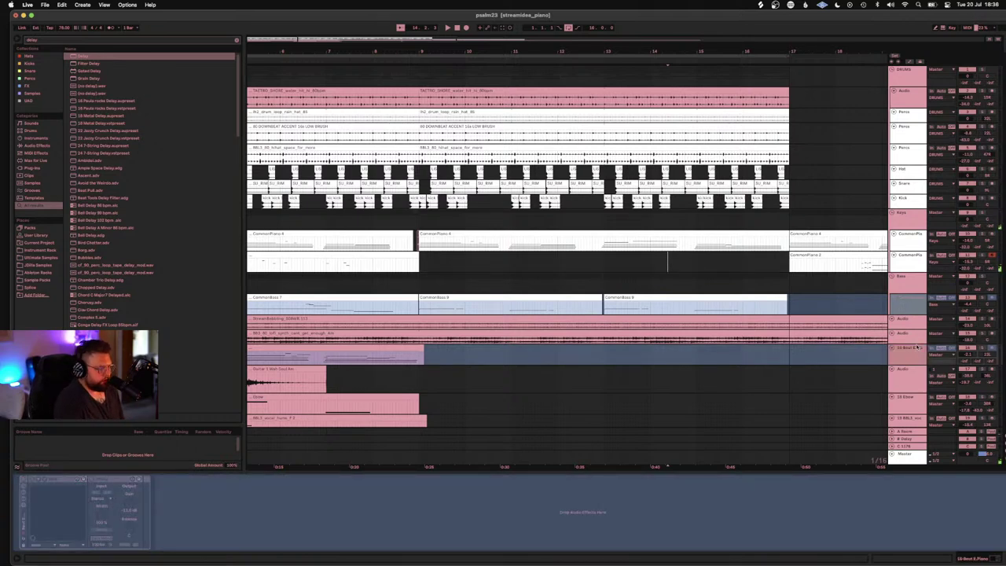
click(903, 314)
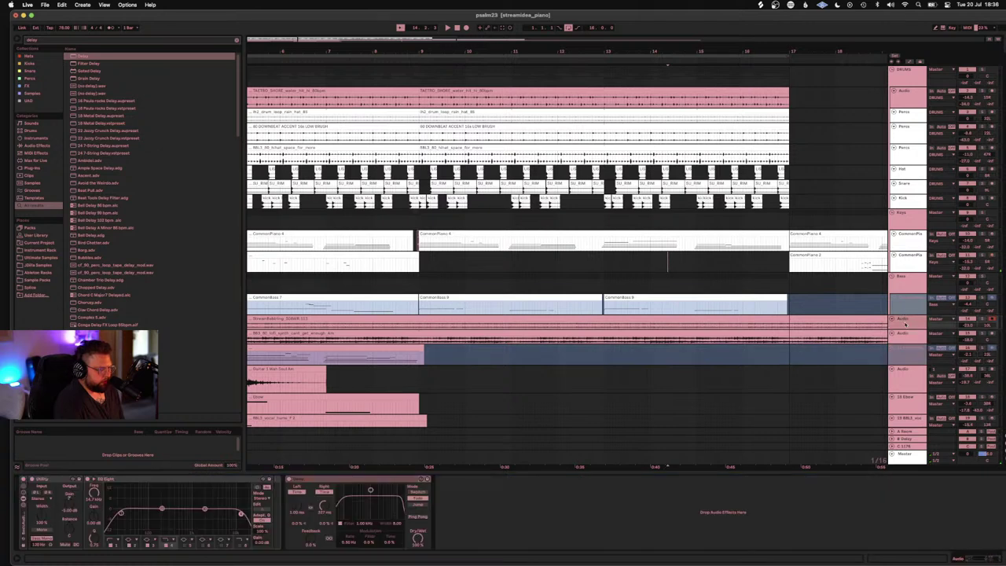
drag(905, 247, 905, 245)
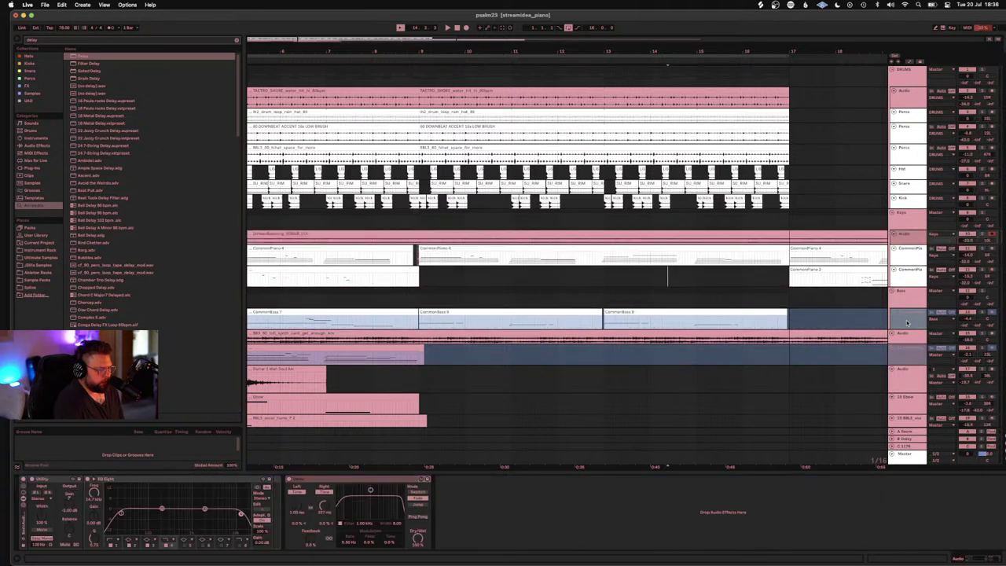
click(905, 336)
drag(905, 310, 905, 244)
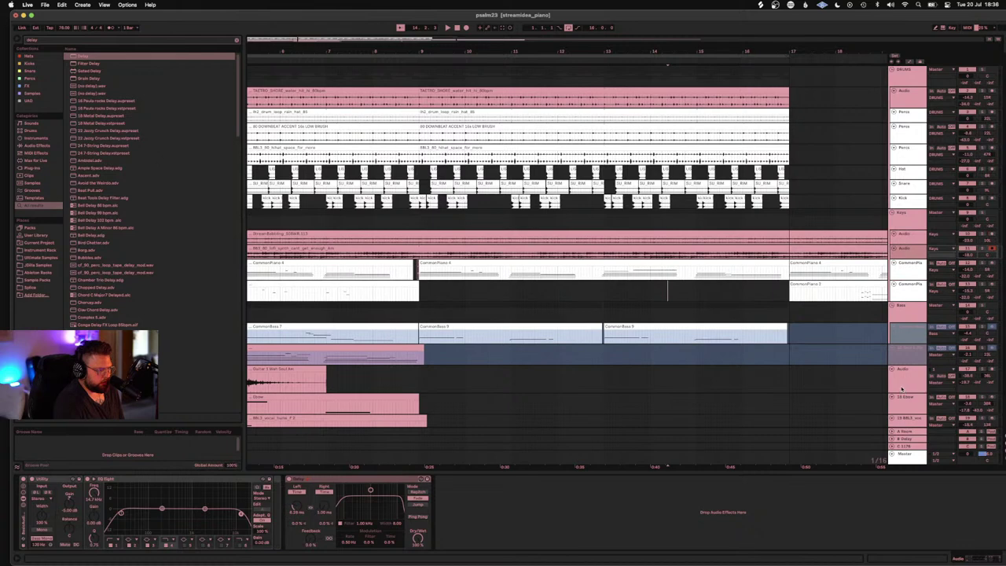
Step: Move the Ebow track and the guitar audio track into the Keys group, below the lofi synth track
drag(903, 400, 908, 260)
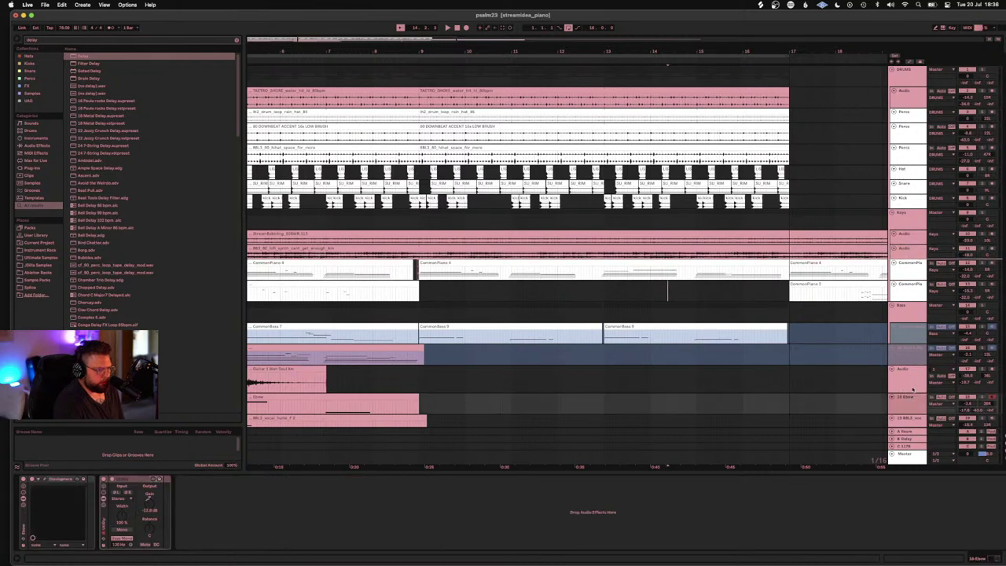
drag(912, 388, 910, 390)
click(907, 267)
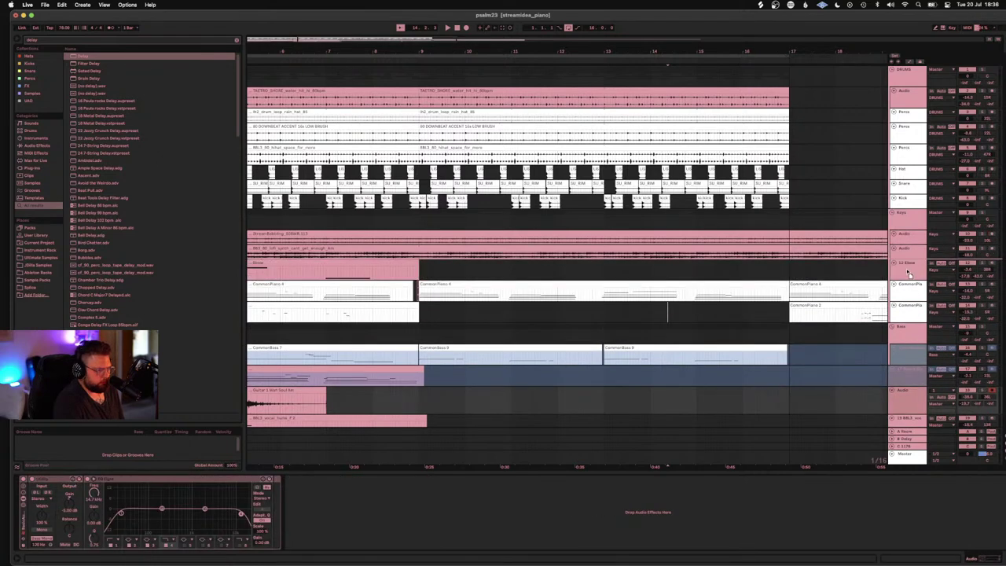
drag(905, 273, 906, 267)
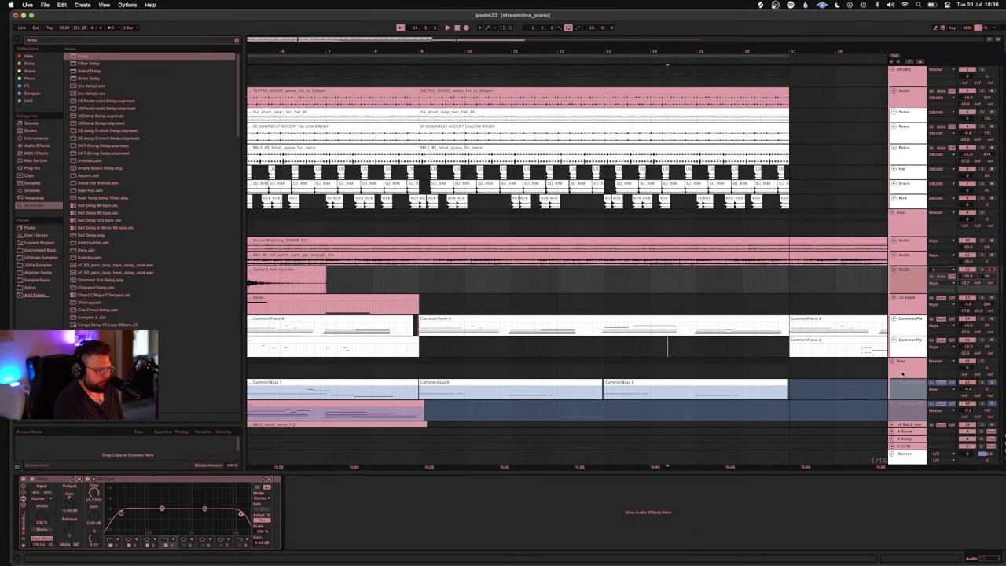
Step: Move the Bend E.Piano and vocal hums tracks into the Keys group, above the guitar track
scroll(912, 391, down, 2)
drag(912, 376, 904, 240)
click(909, 403)
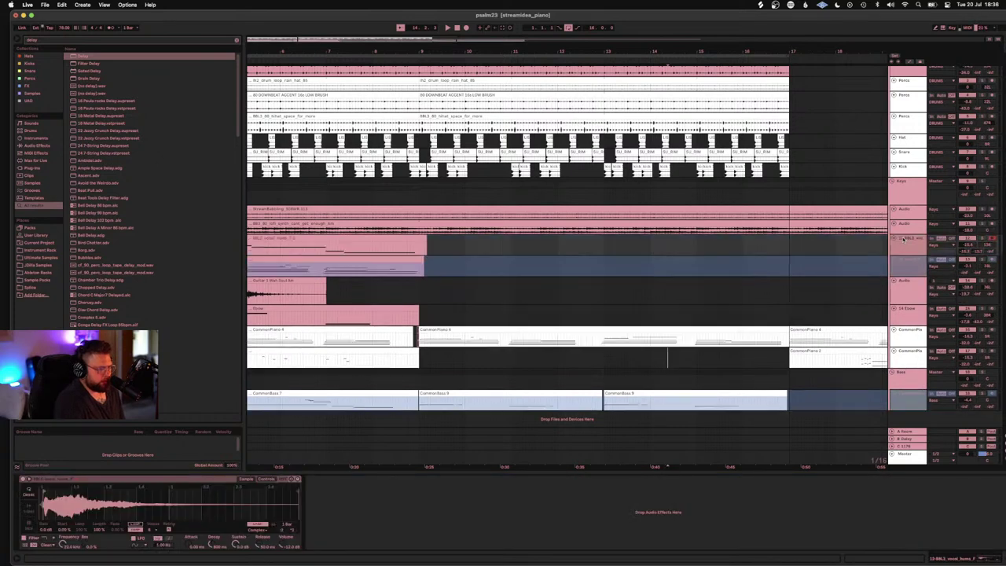
Step: Paste a Compressor after the EQ Eight on the Keys group and enable its sidechain with the Kick track as source
click(914, 191)
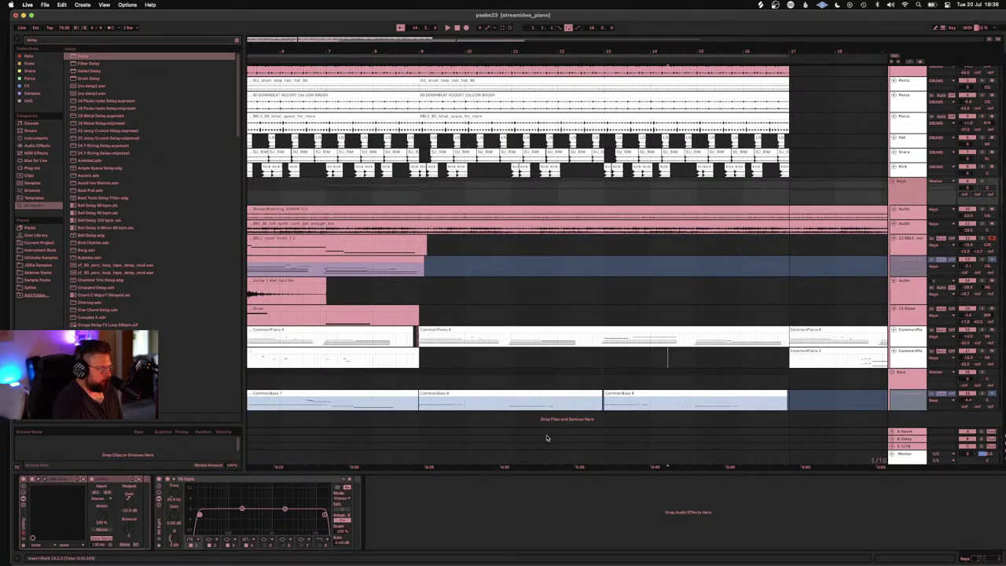
click(473, 503)
key(super+v)
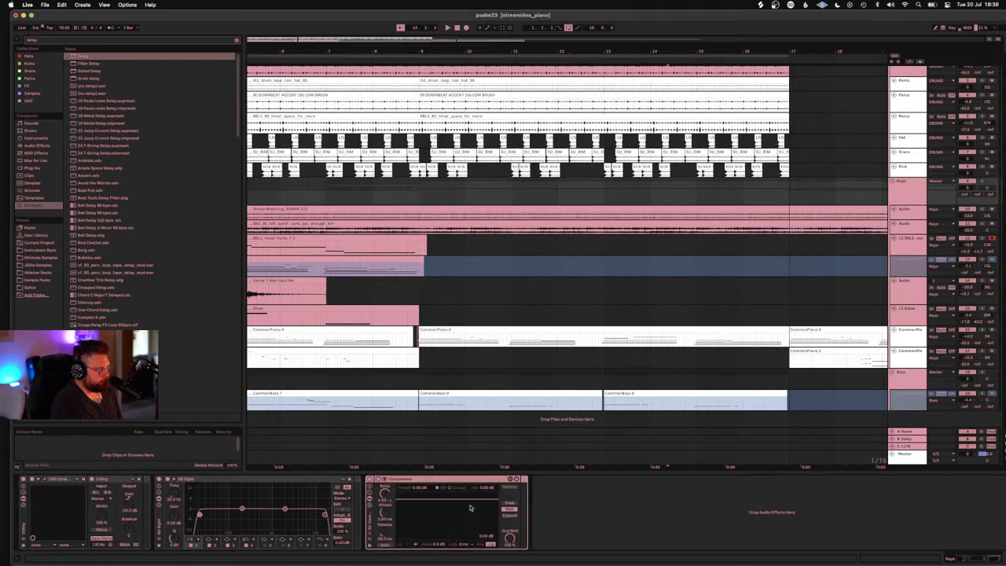
click(380, 484)
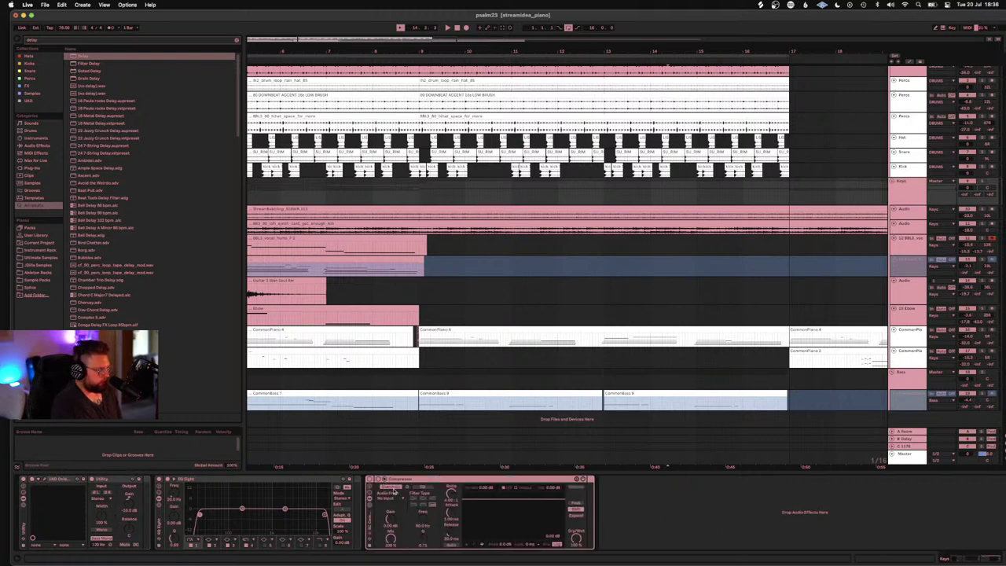
click(387, 499)
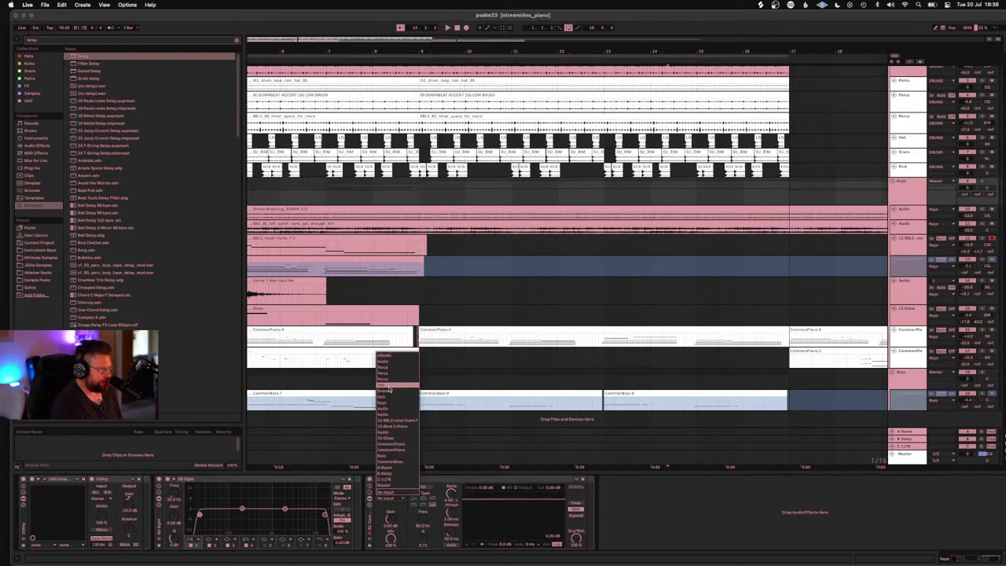
click(387, 397)
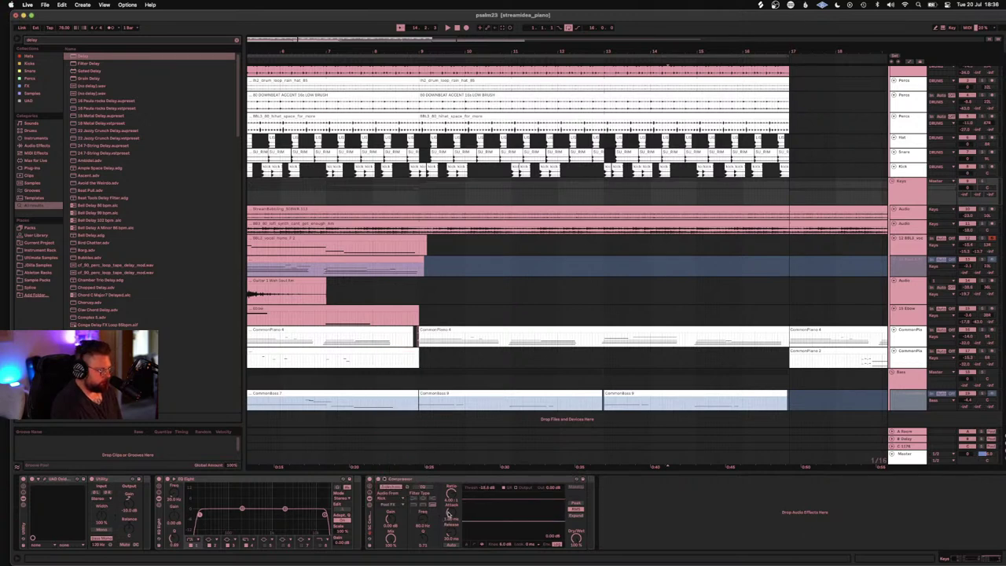
Step: Set the Keys compressor's threshold to -22.9 dB and adjust its attack and release while playing the arrangement, restarting from bar 1
key(space)
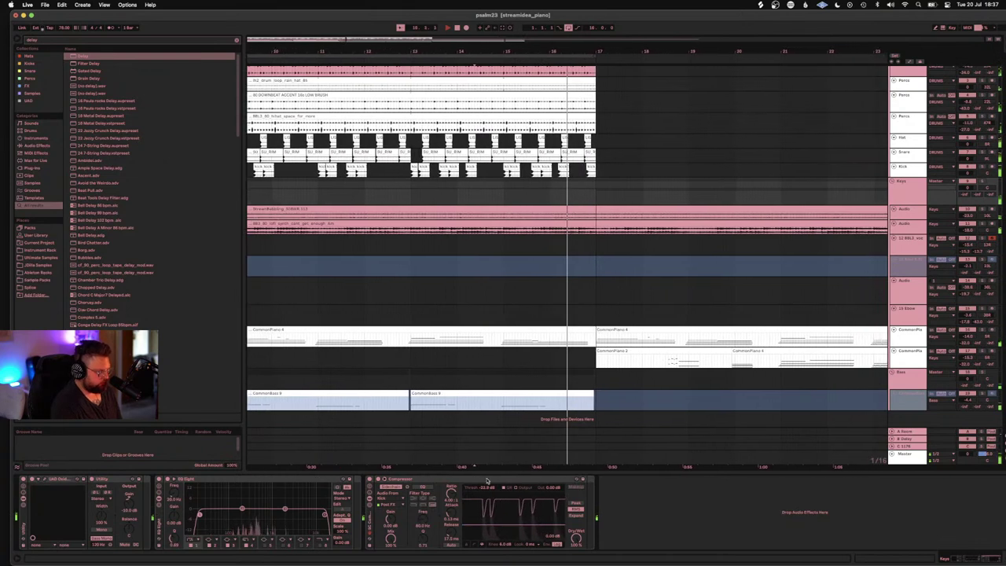
click(456, 28)
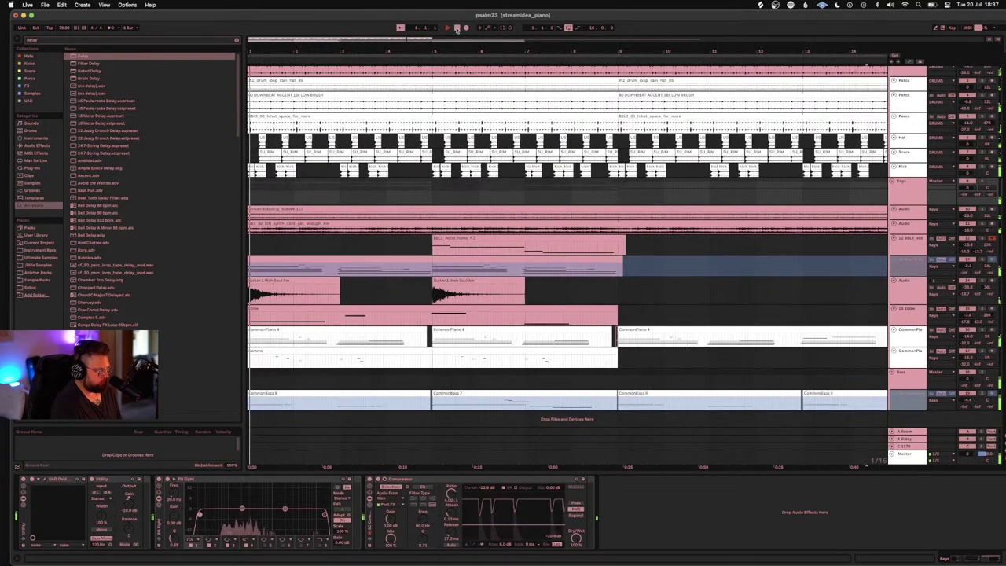
key(space)
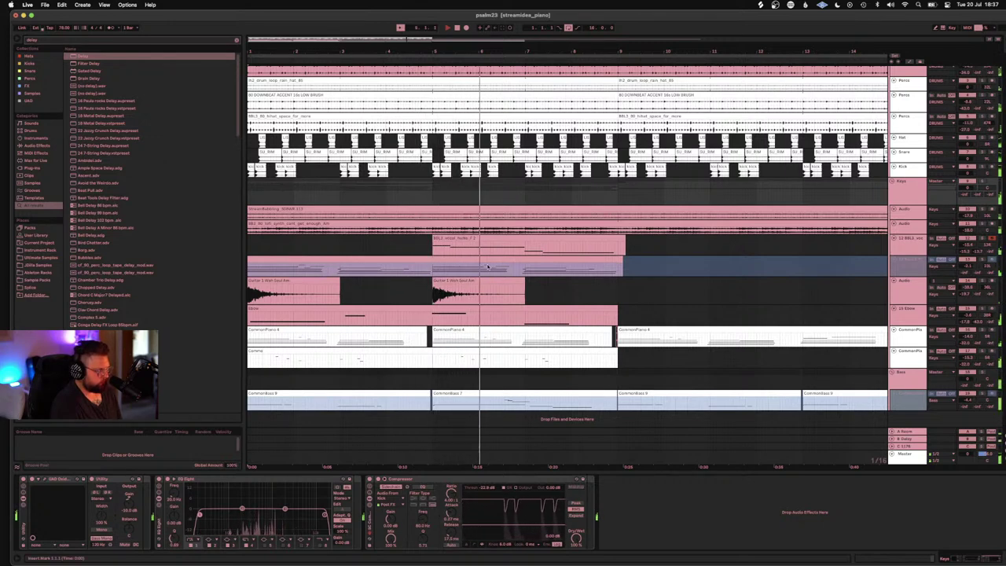
key(space)
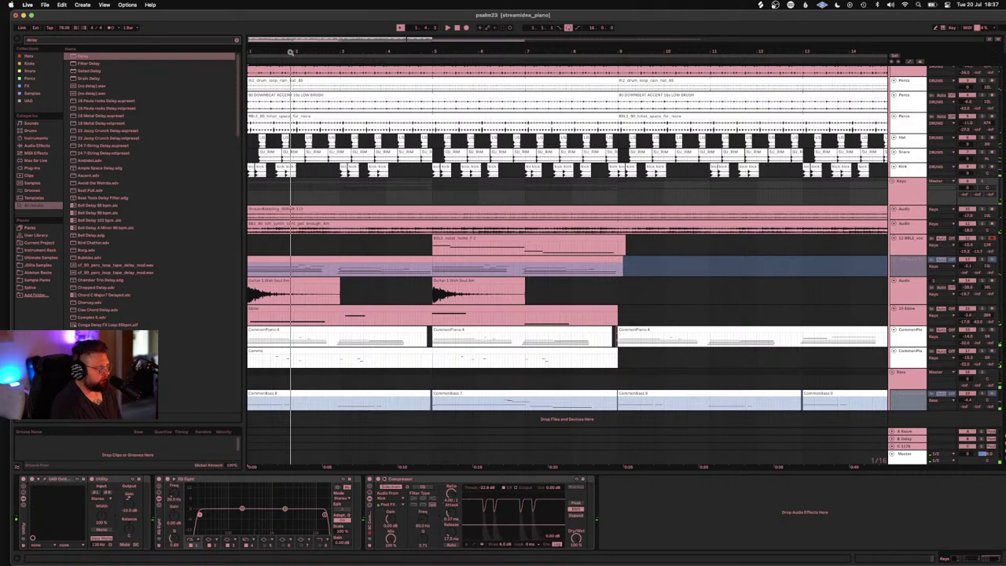
Step: Examine the timing of the kick clips in bar 1 up close and play back from the clip near beat 1.3.3
drag(290, 52, 319, 129)
scroll(316, 133, left, 10)
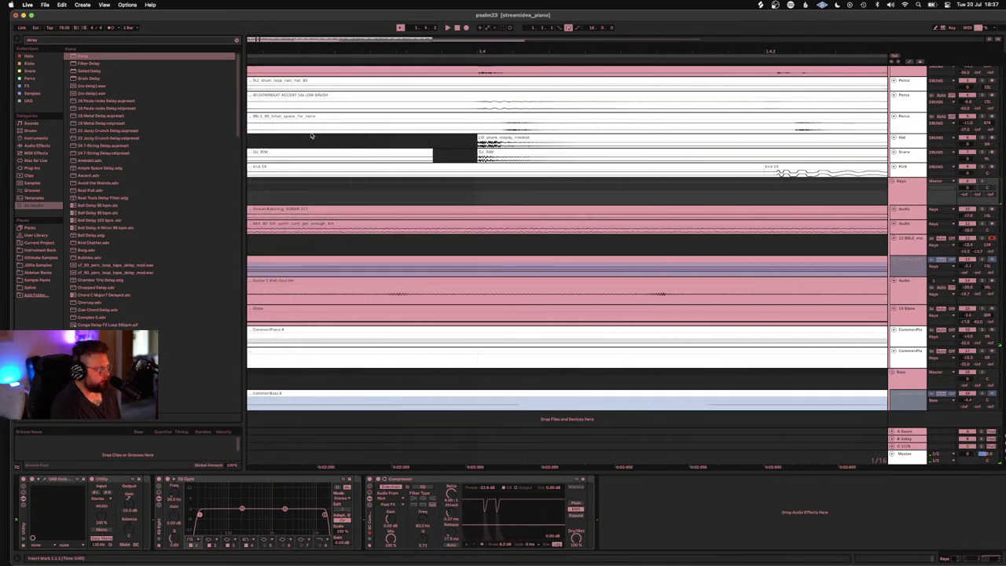
scroll(311, 135, left, 10)
scroll(377, 145, up, 1)
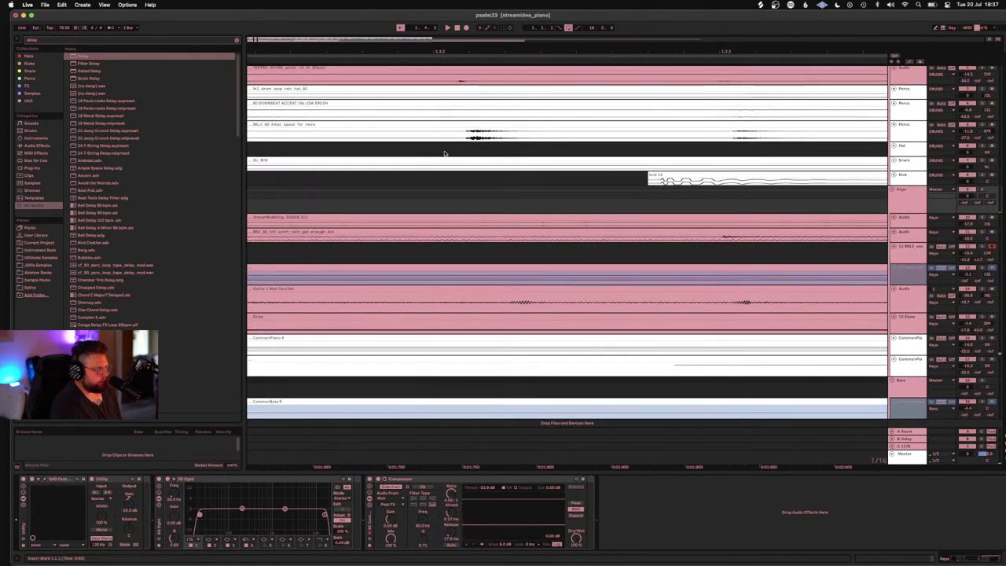
key(space)
key(space)
key(space)
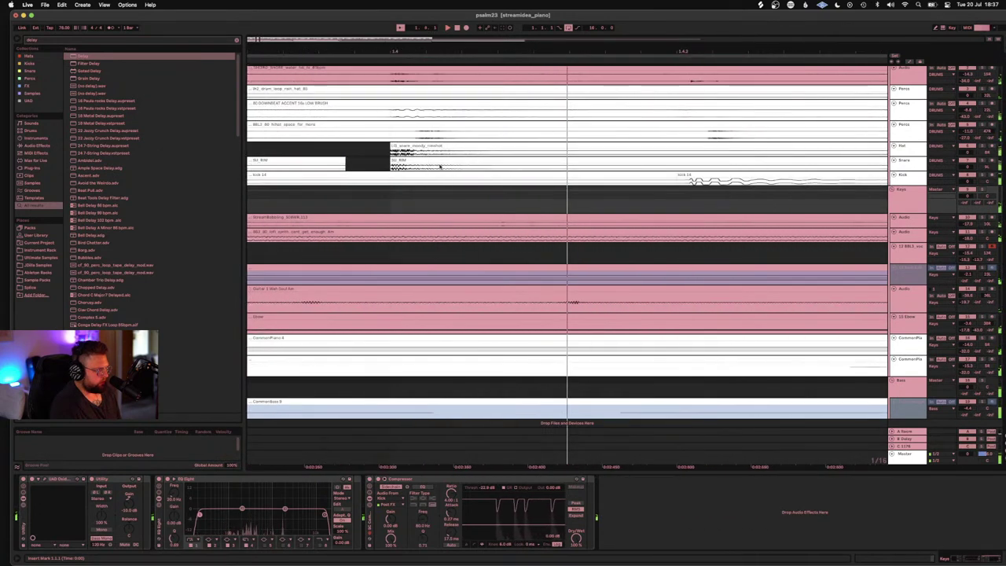
scroll(438, 170, left, 8)
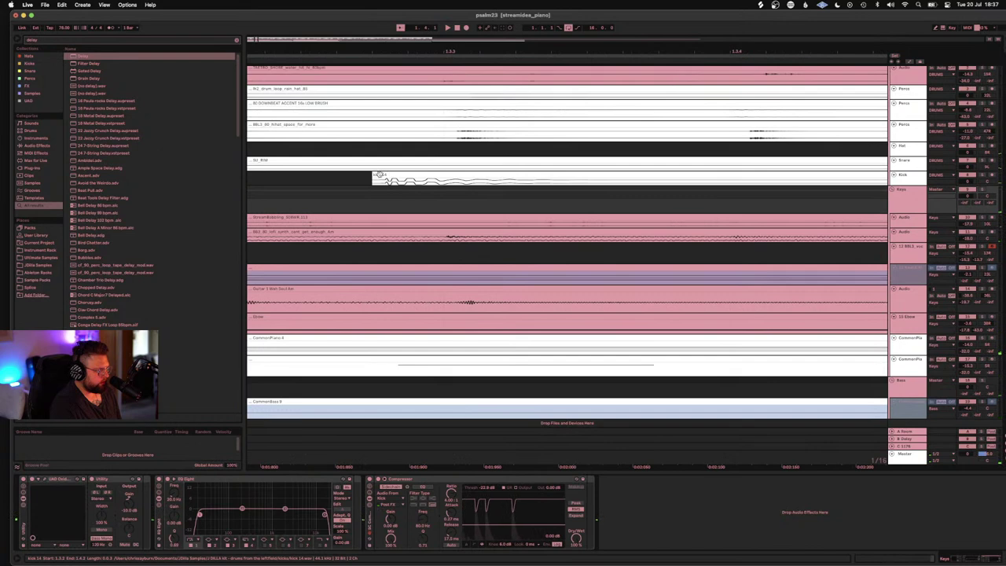
click(381, 178)
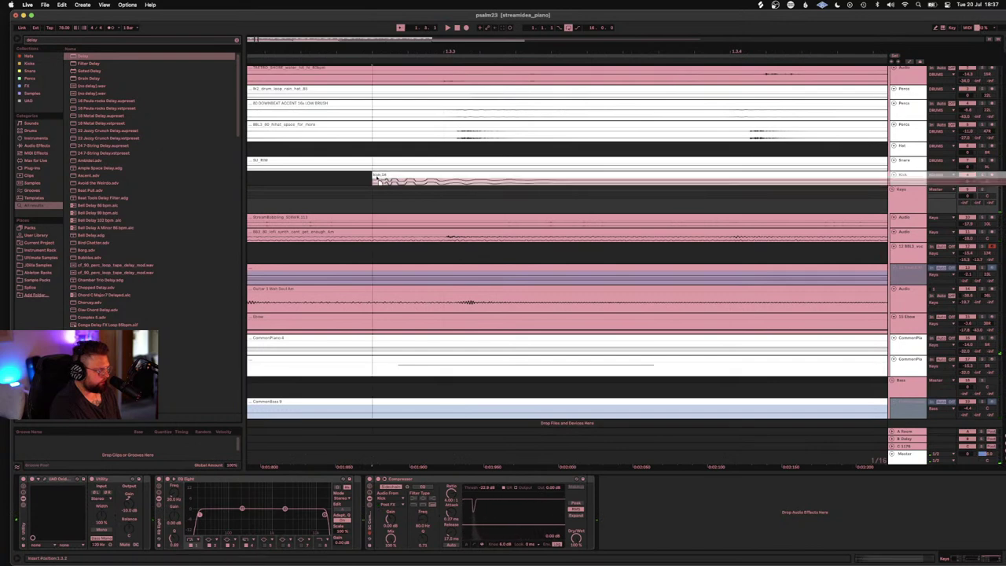
click(373, 177)
key(space)
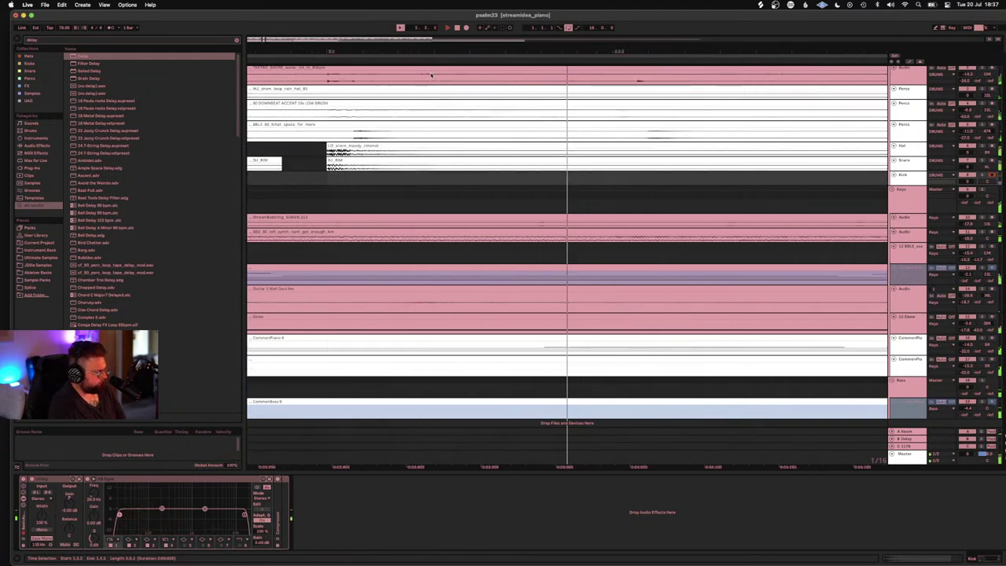
Step: On the Keys group, set the Utility gain to -2.23 dB and raise the EQ Eight low-cut frequency
key(minus)
key(minus)
key(minus)
key(minus)
key(minus)
key(minus)
key(minus)
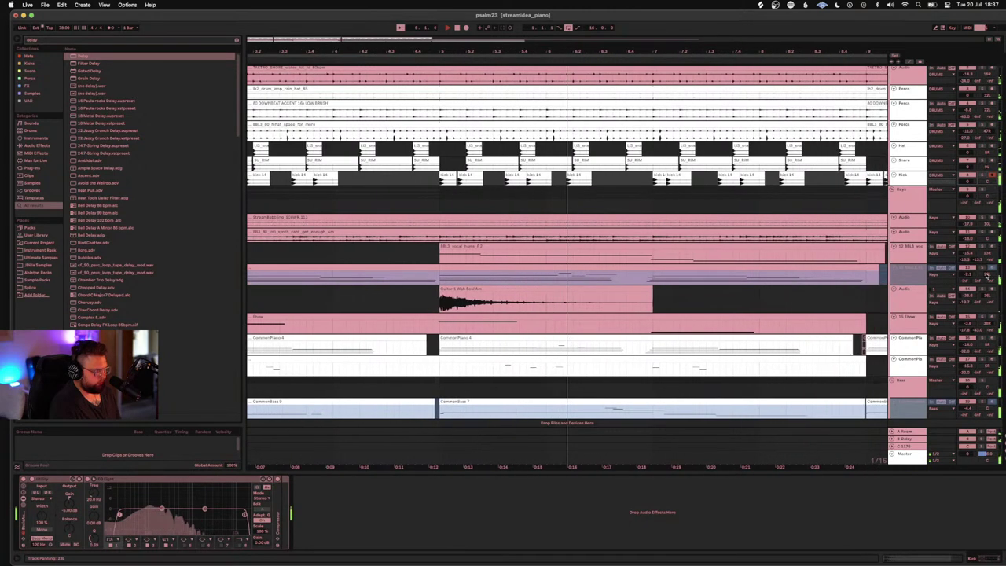
scroll(897, 340, up, 1)
scroll(896, 338, down, 2)
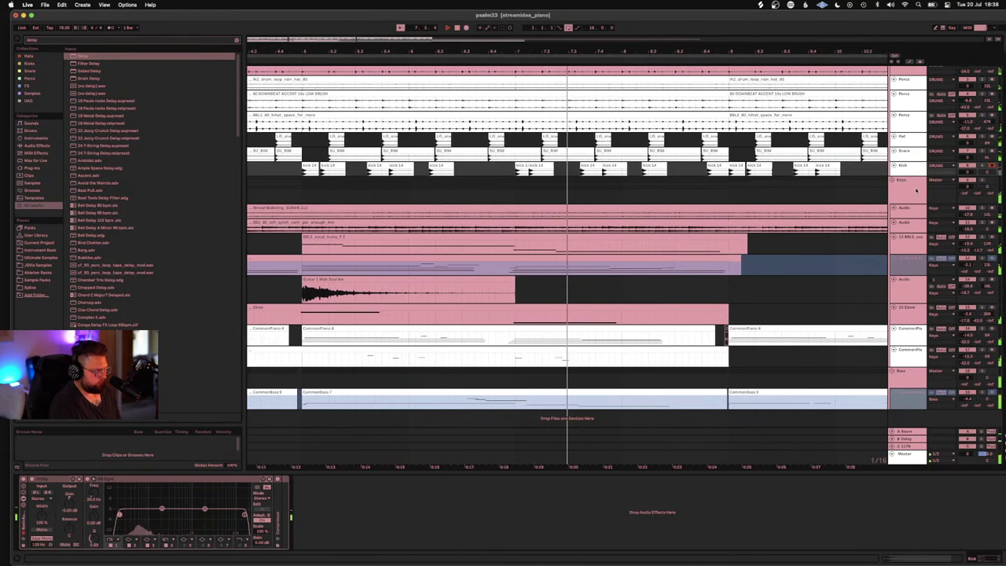
click(915, 189)
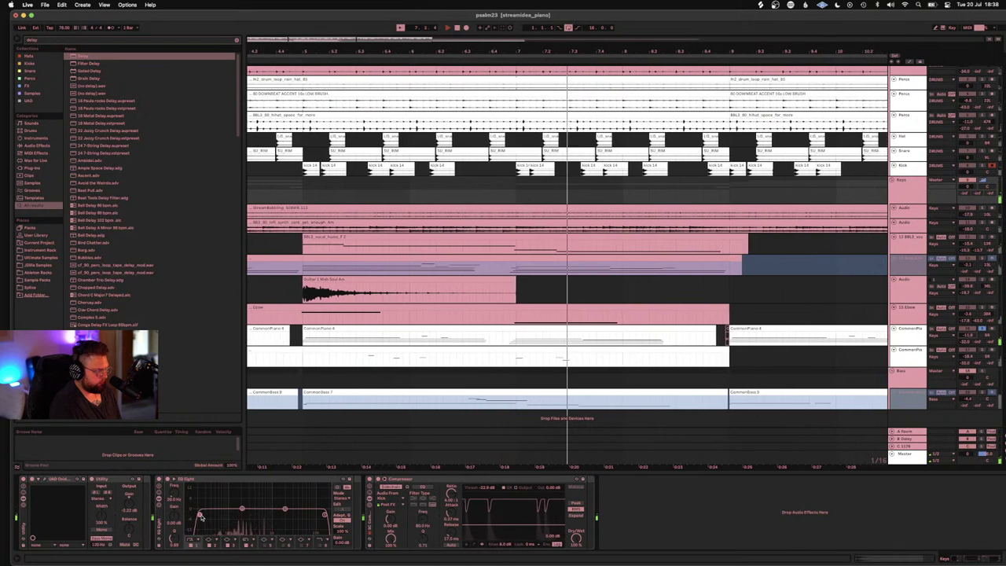
drag(201, 515, 219, 514)
click(191, 538)
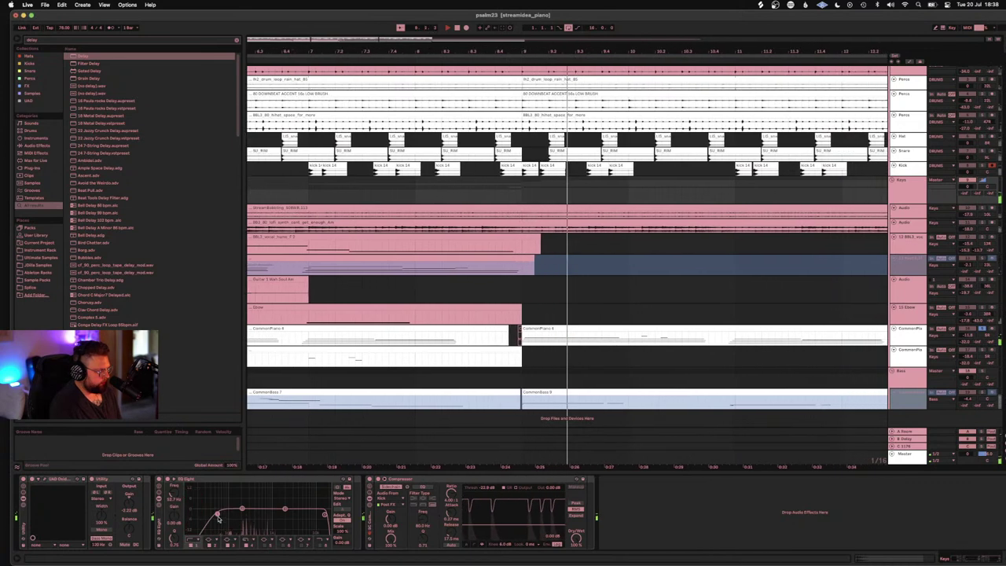
drag(173, 494, 174, 486)
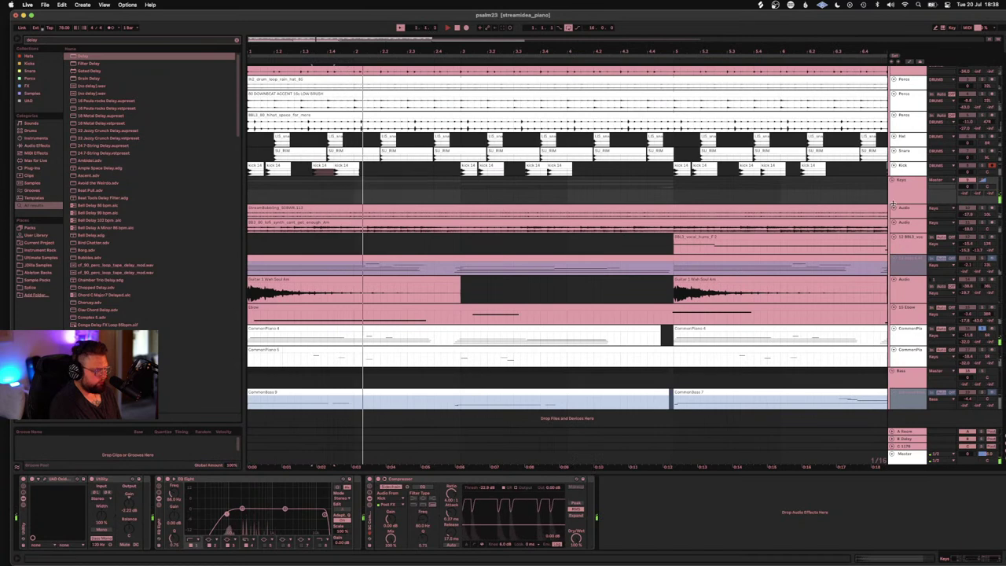
Step: Save the set and raise the Bend E.Piano, guitar and Ebow levels while replaying the Keys group from the start
click(901, 258)
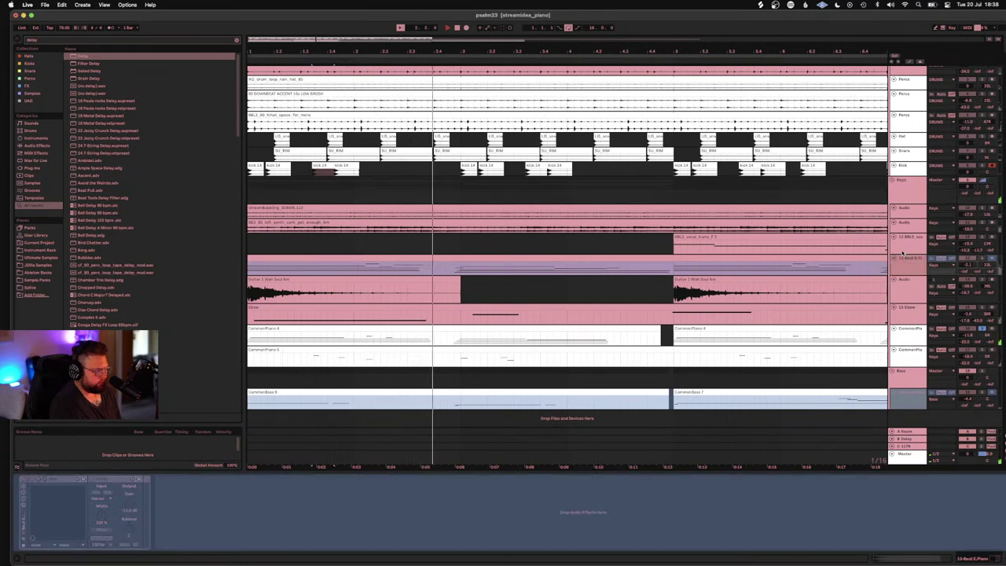
click(905, 197)
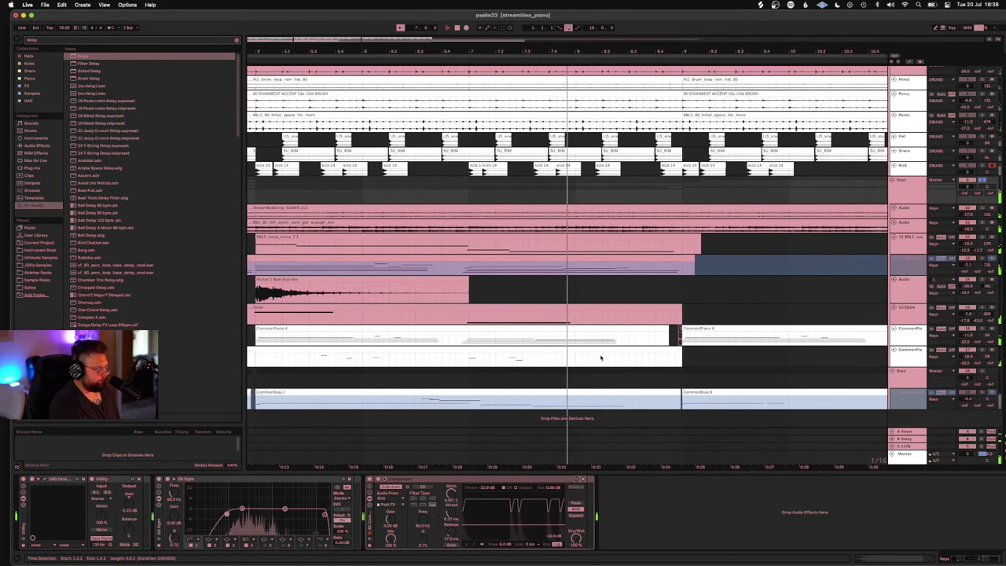
key(super+s)
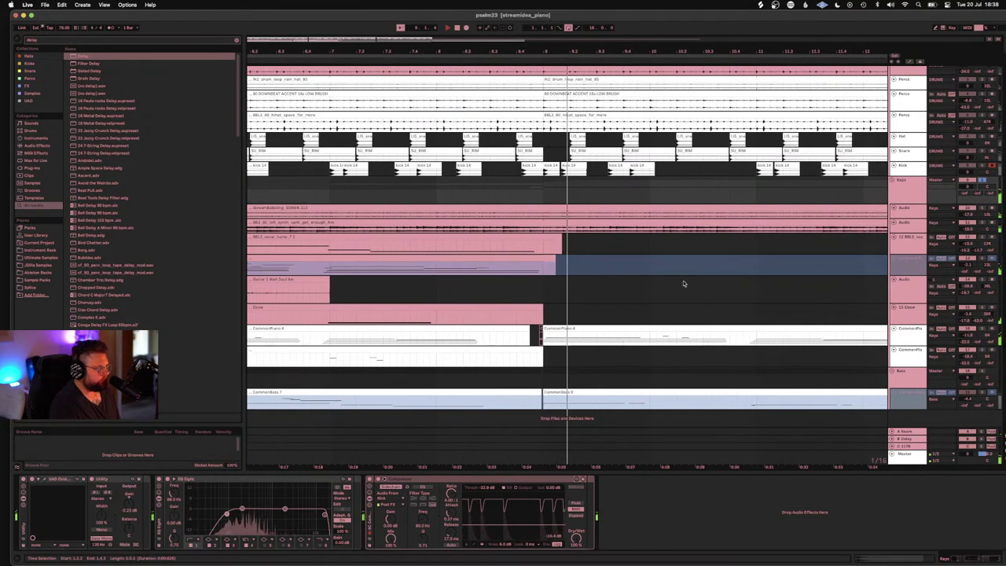
click(459, 29)
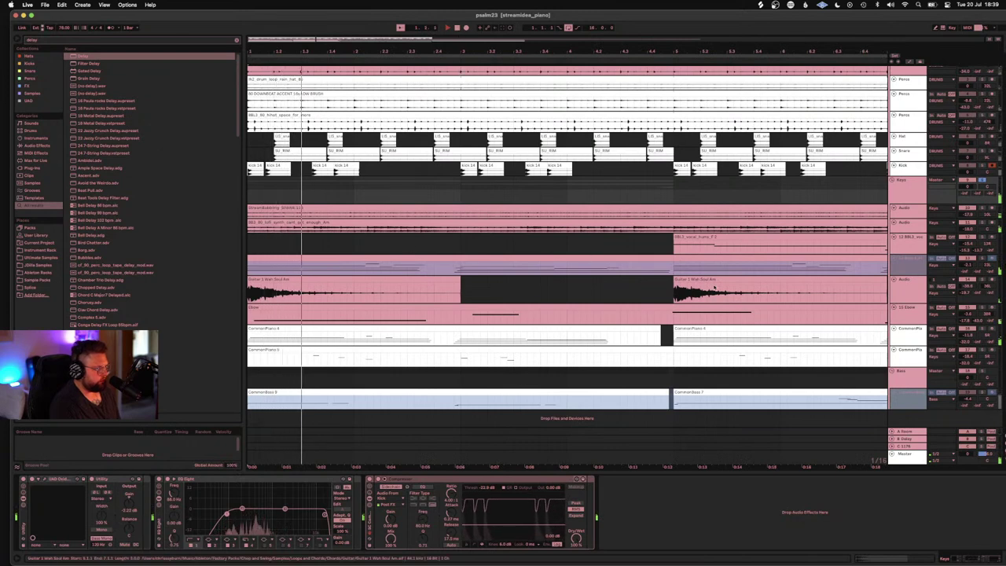
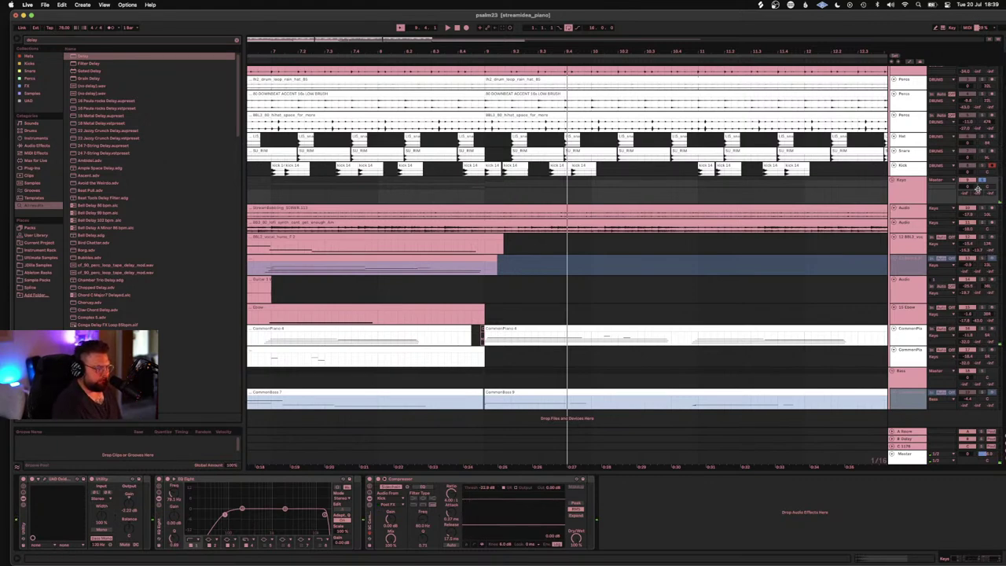
key(space)
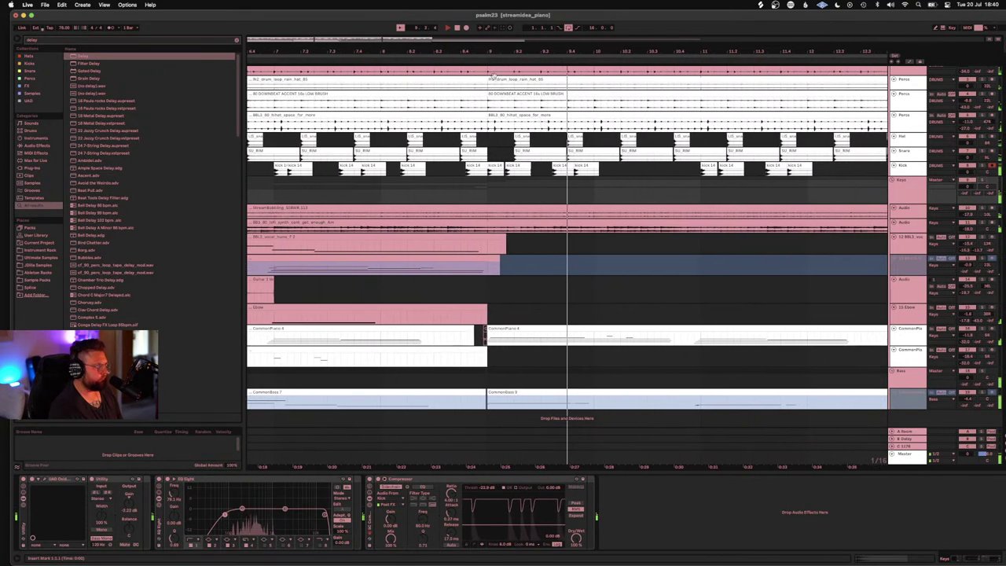
Step: Narrow the browser and set the Master track's Oxford Inflator to 100% Effect and 50 Curve
drag(242, 136, 190, 142)
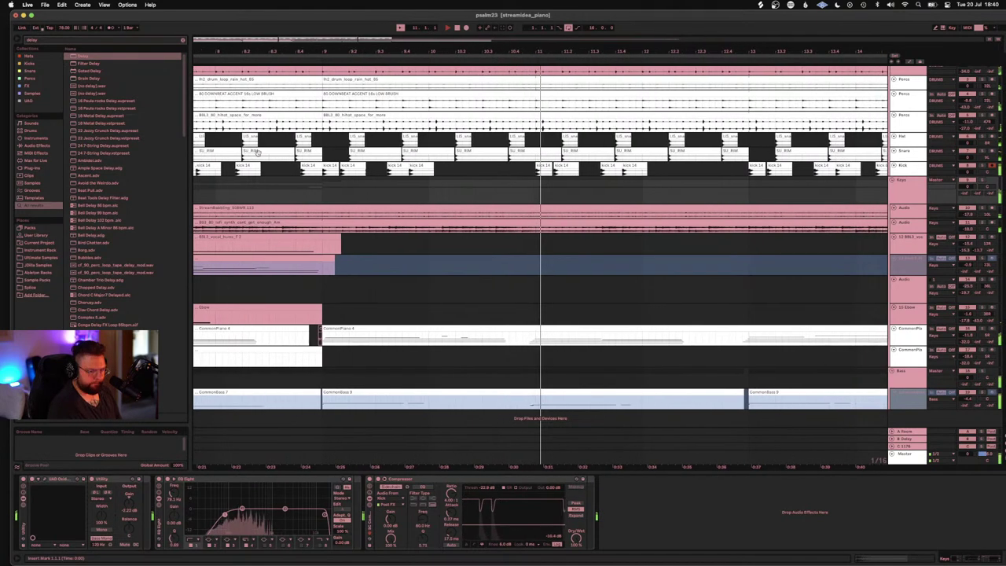
scroll(895, 223, up, 2)
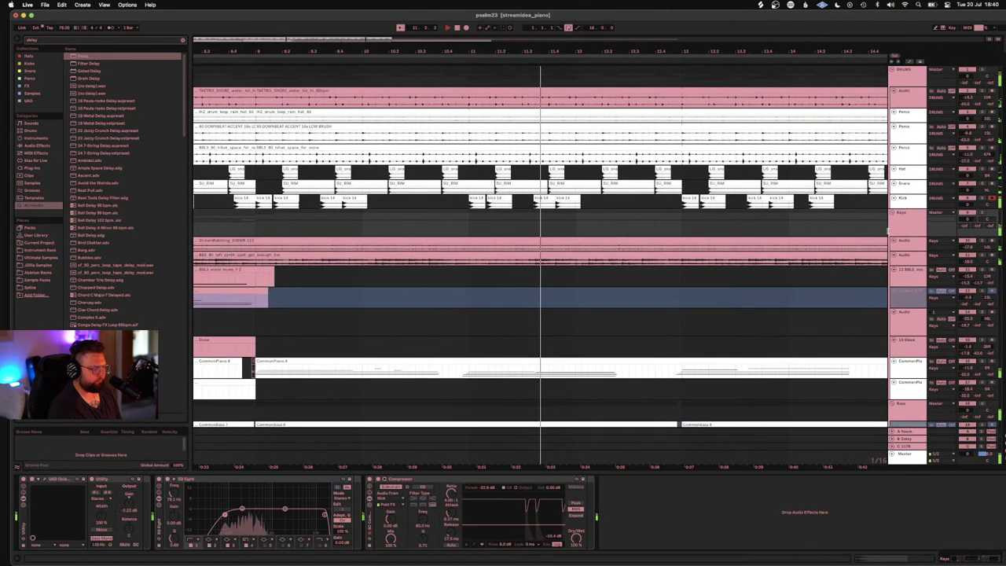
click(913, 458)
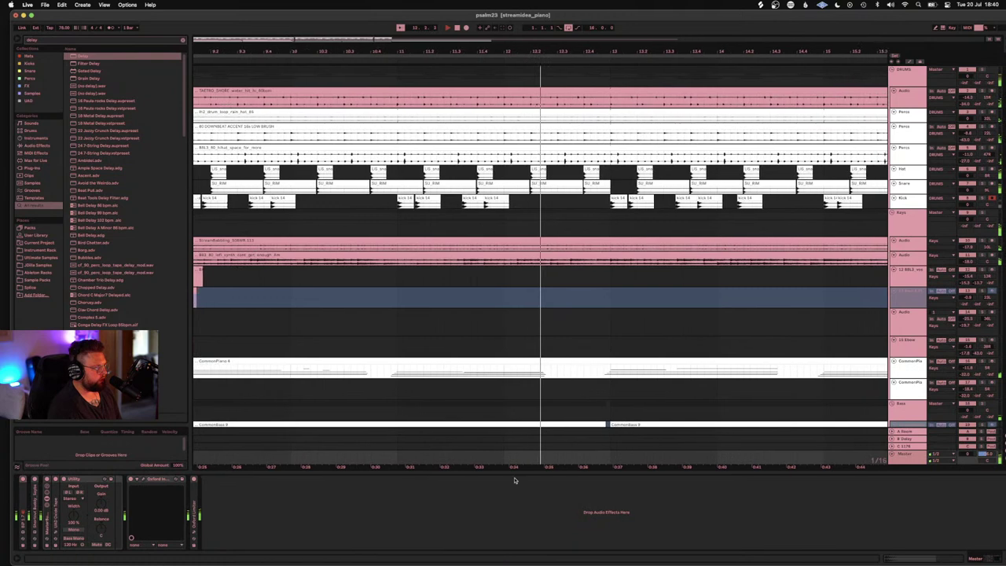
click(144, 481)
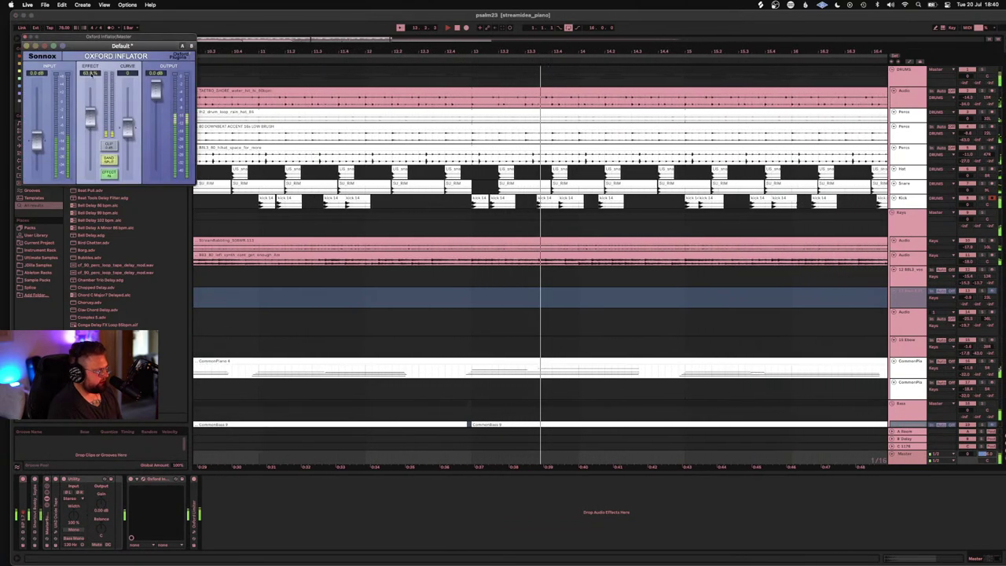
drag(89, 120, 91, 85)
drag(127, 128, 104, 5)
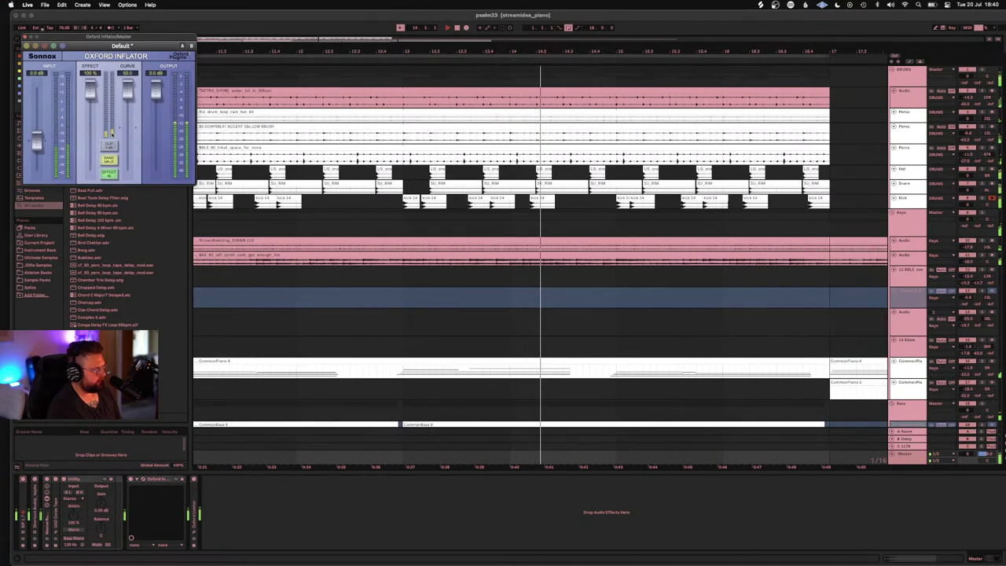
click(24, 36)
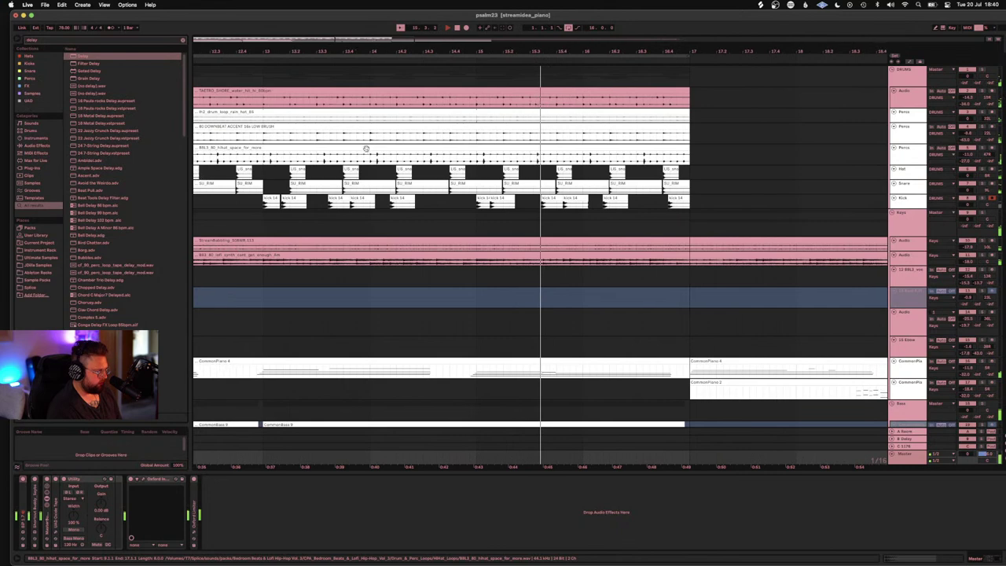
double_click(466, 197)
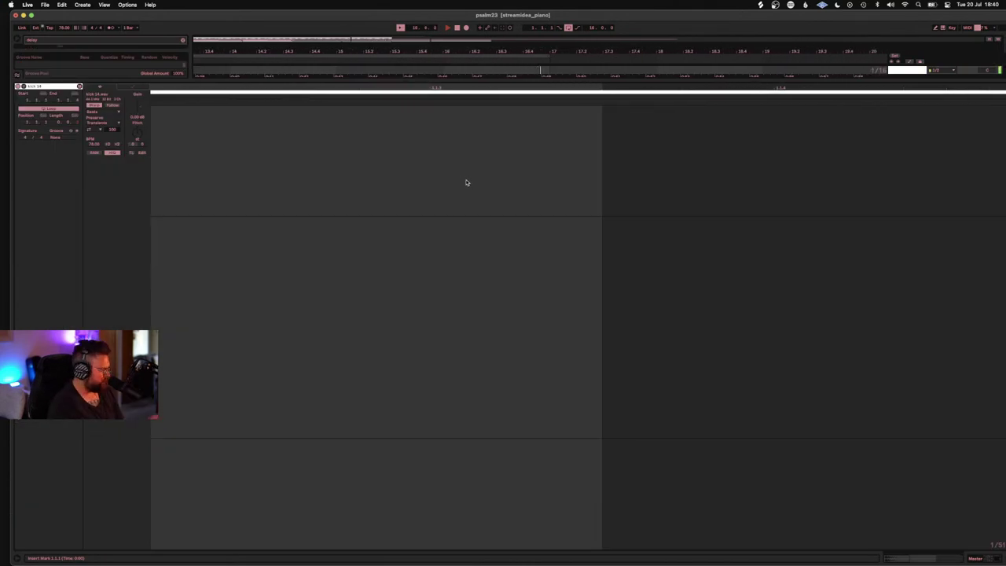
key(shift+Tab)
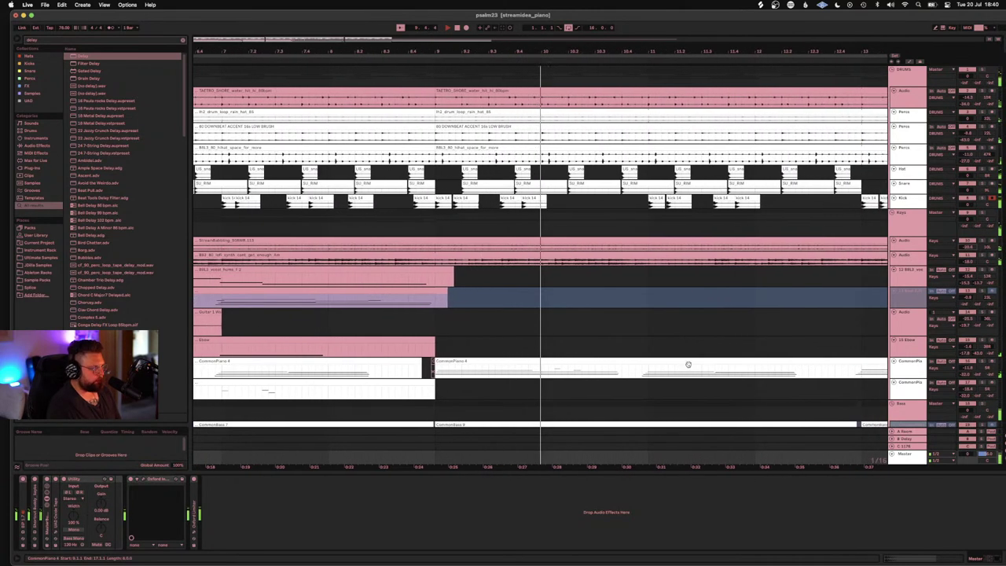
Step: Duplicate the frozen E.Piano track, keeping the copy as unfrozen MIDI and flattening the original to audio
click(907, 301)
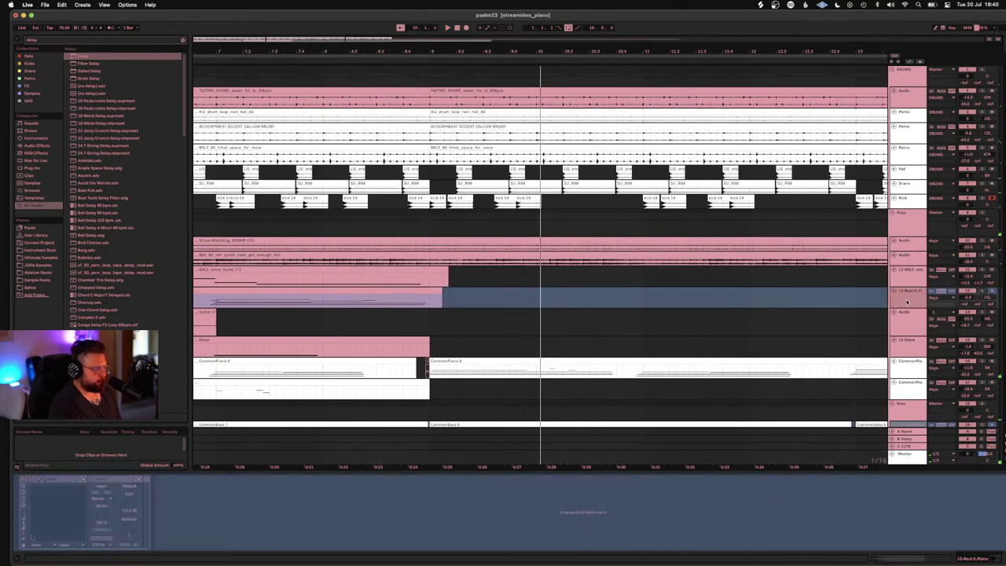
key(super+d)
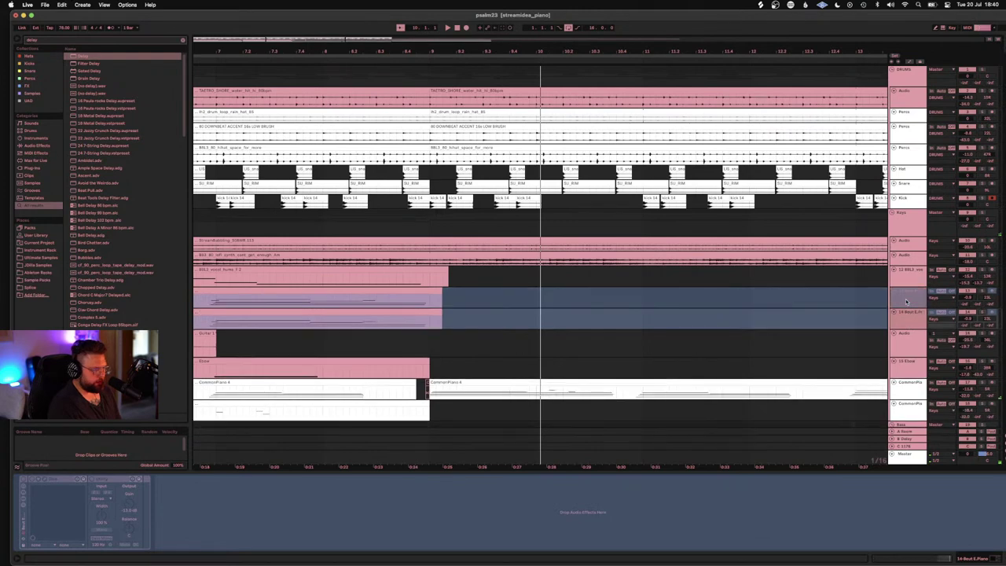
right_click(905, 315)
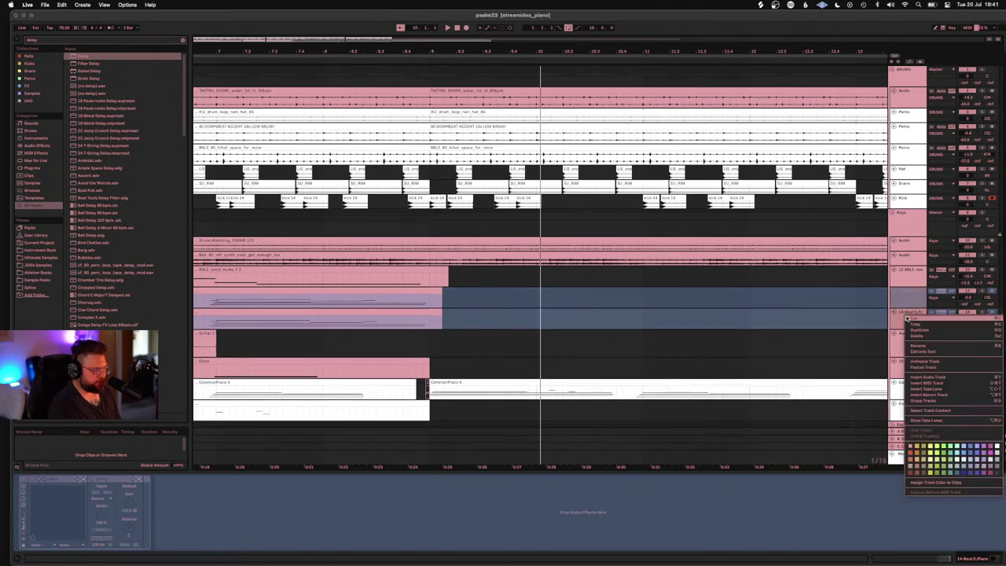
click(923, 361)
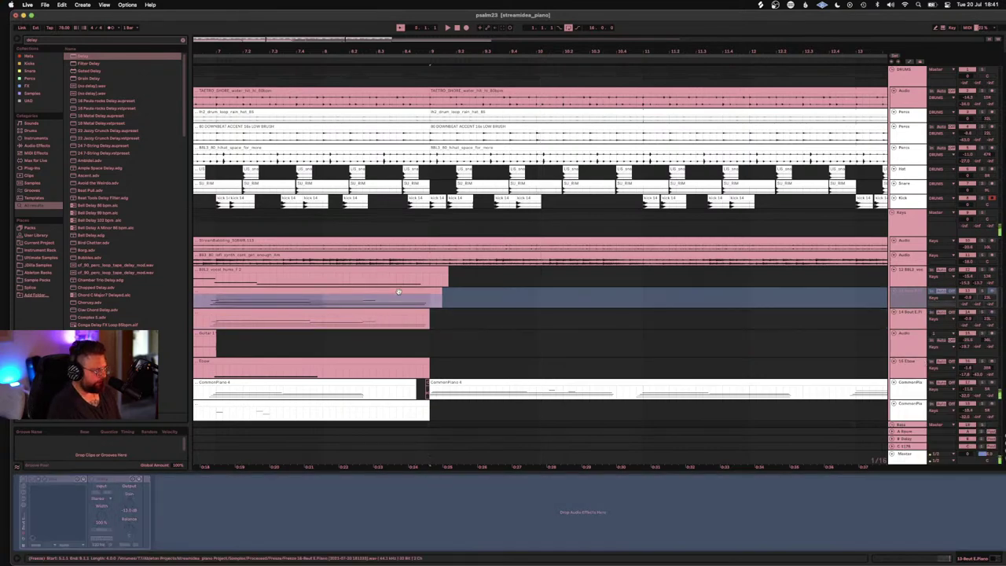
right_click(912, 292)
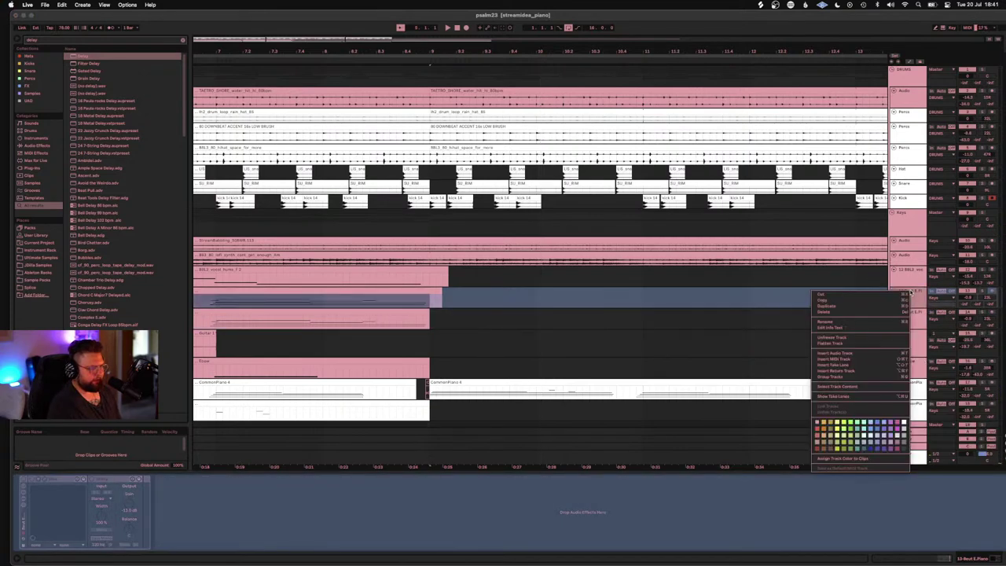
click(845, 344)
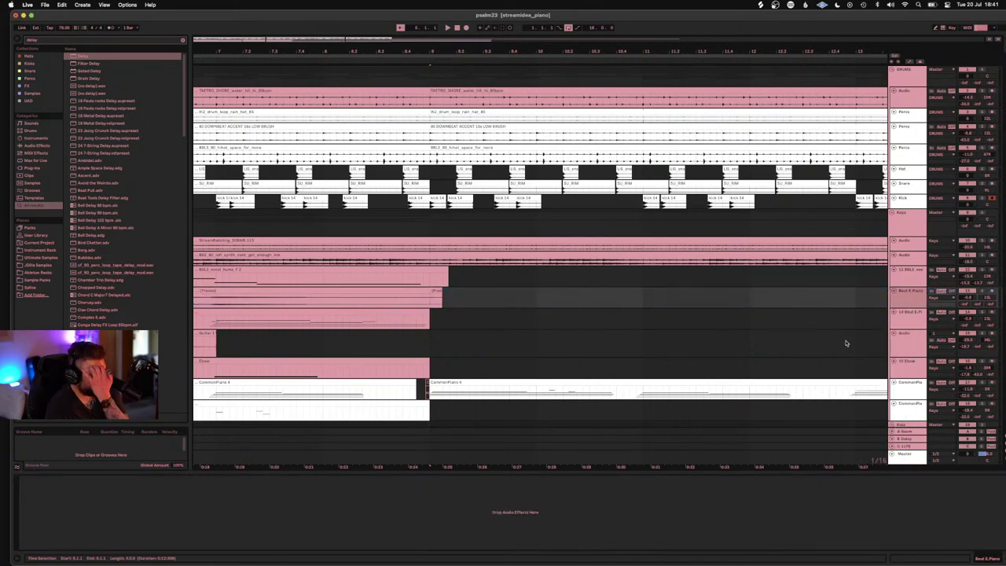
Step: Delete the MIDI clip spanning bars 5 to 9 on the duplicated E.Piano track
click(901, 317)
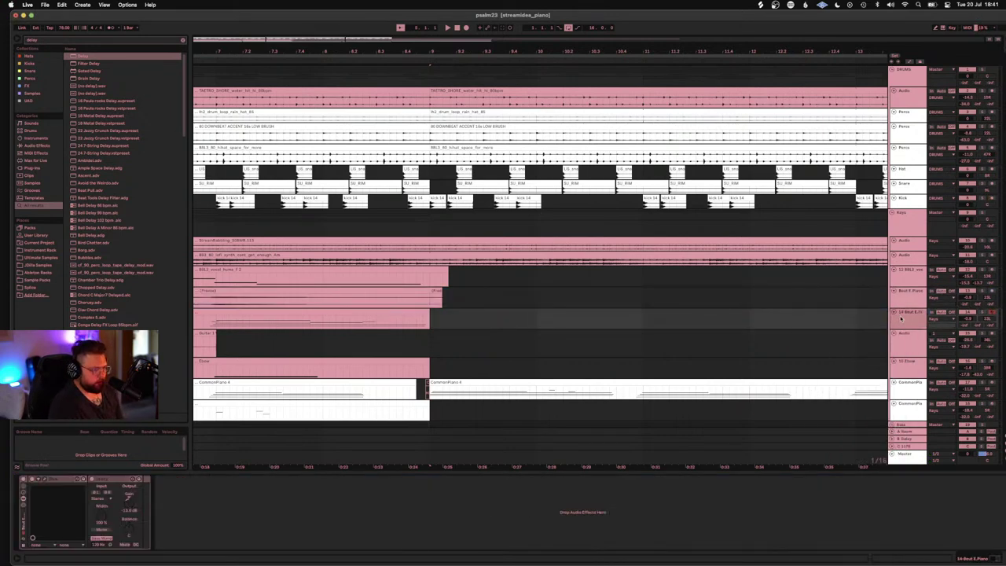
click(413, 312)
click(415, 313)
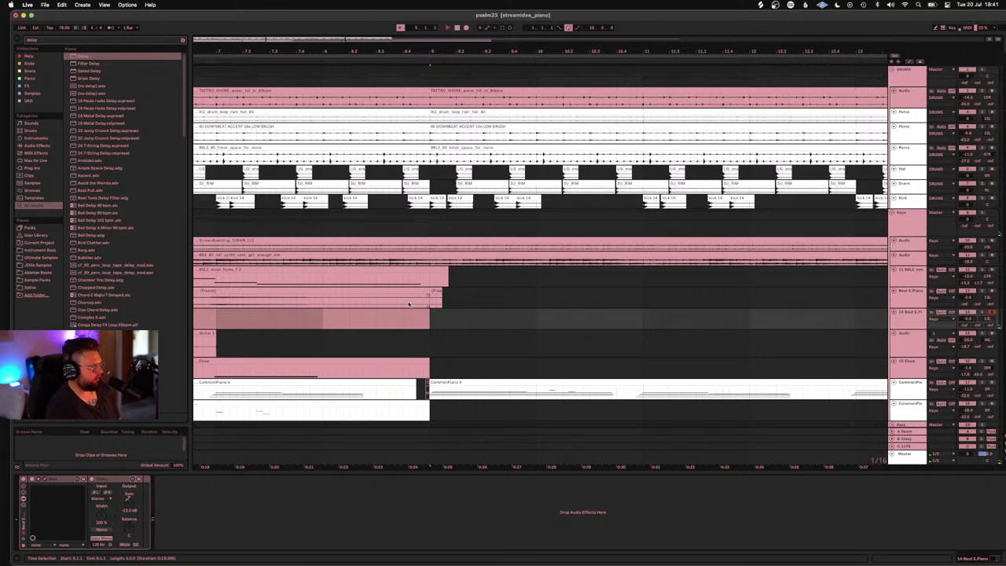
Step: Play back the arrangement and set the loop to the 8 bars from bar 9 to bar 17
key(space)
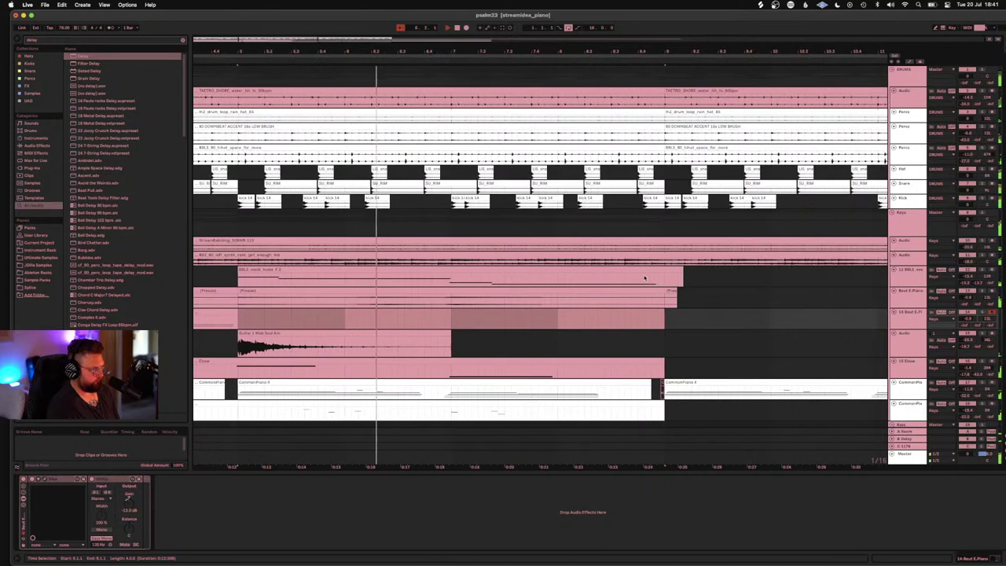
key(minus)
key(minus)
key(minus)
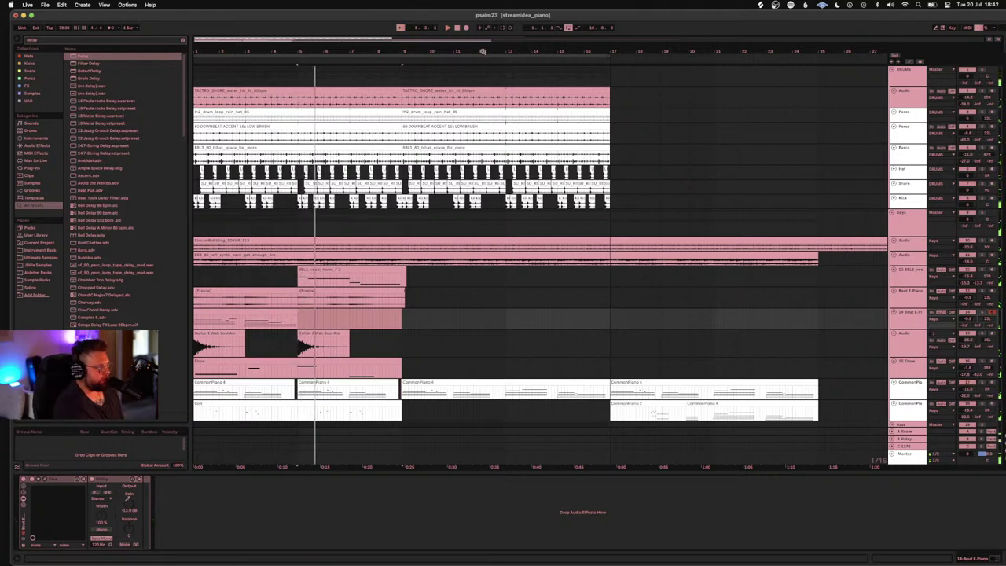
click(385, 57)
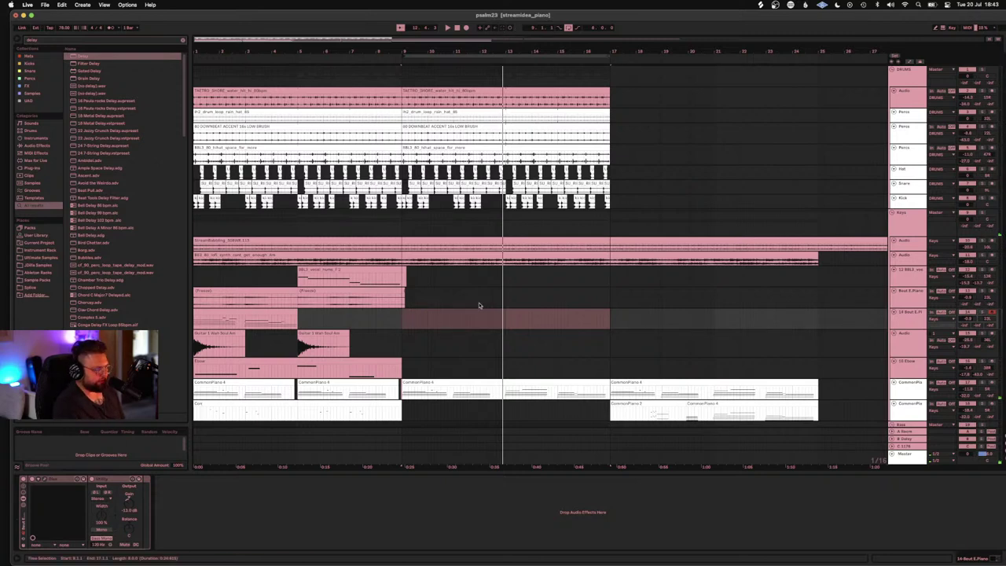
Step: Delete the remaining MIDI clip in bars 1 to 5 of the duplicated E.Piano track and play from the start
click(290, 312)
key(space)
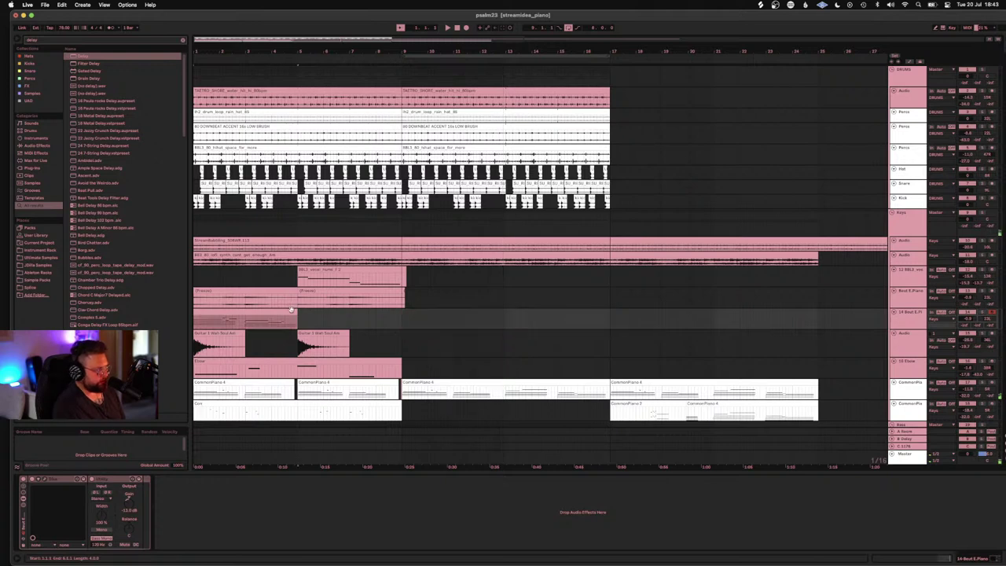
click(295, 315)
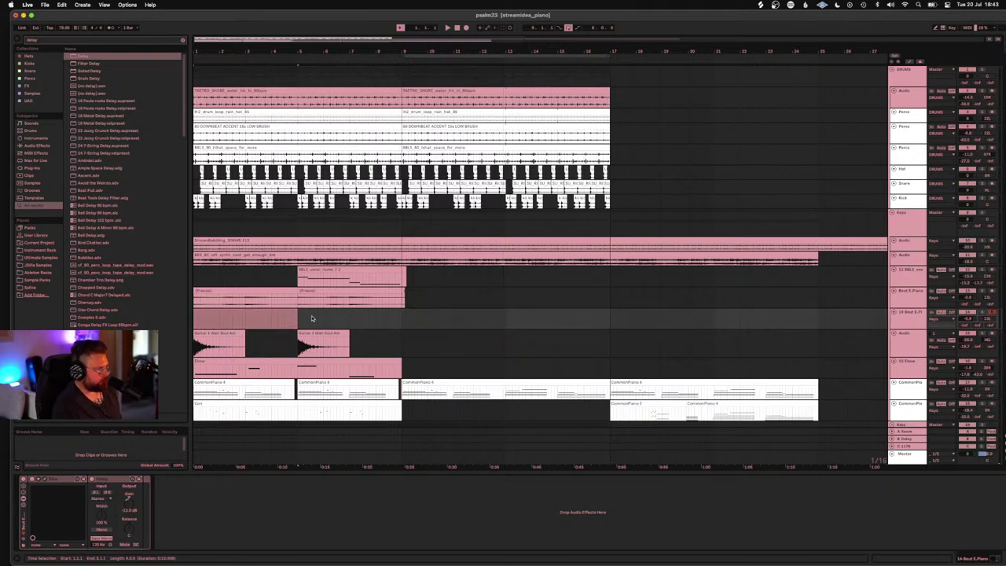
key(space)
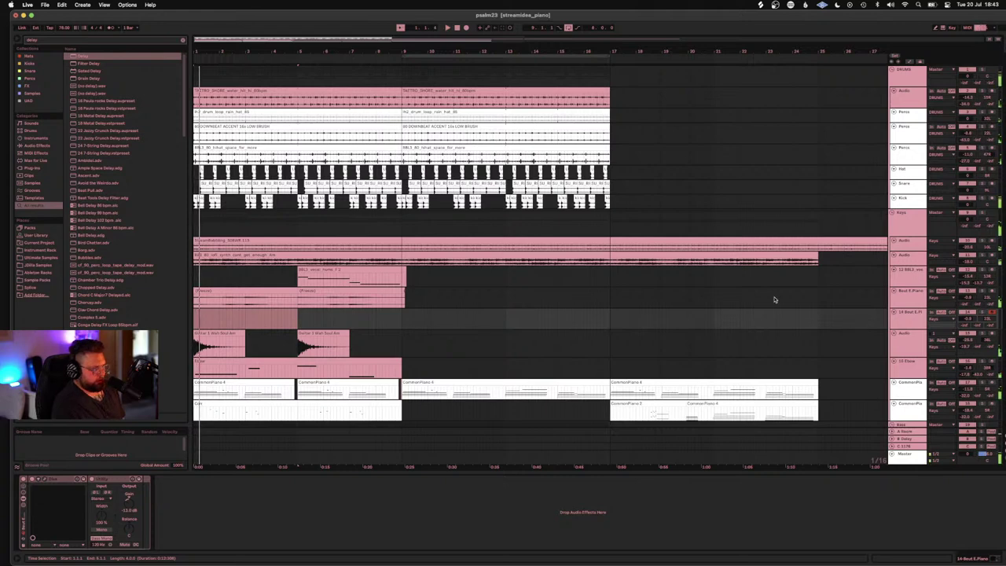
Step: Select the looped section from bar 9 to bar 17 and freeze both CommonPiano tracks
click(409, 55)
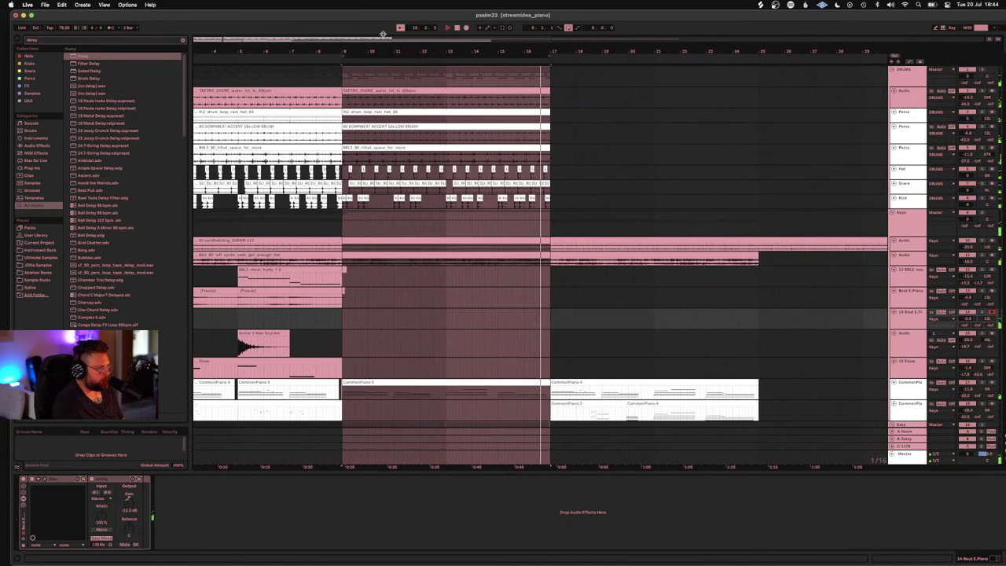
right_click(906, 384)
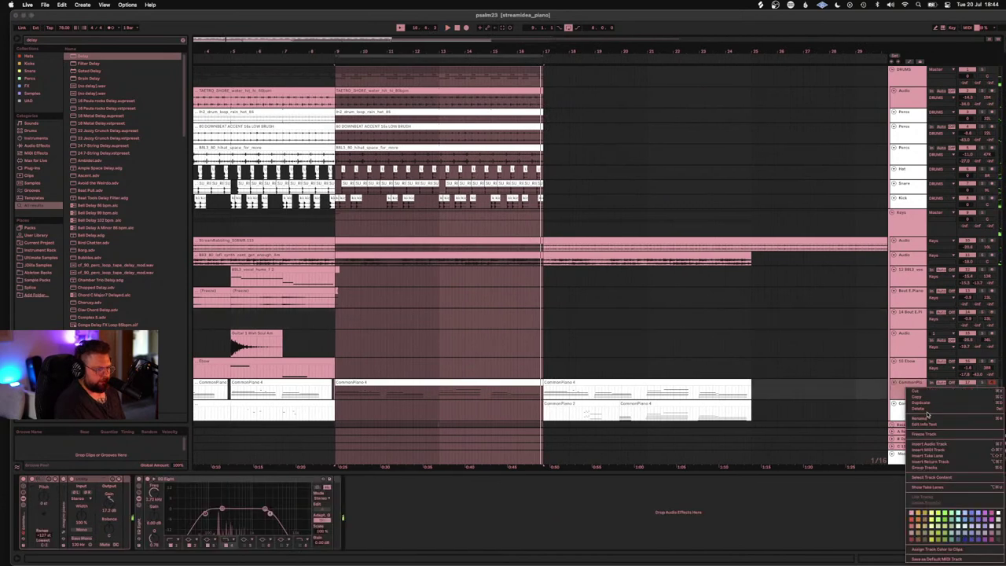
click(925, 425)
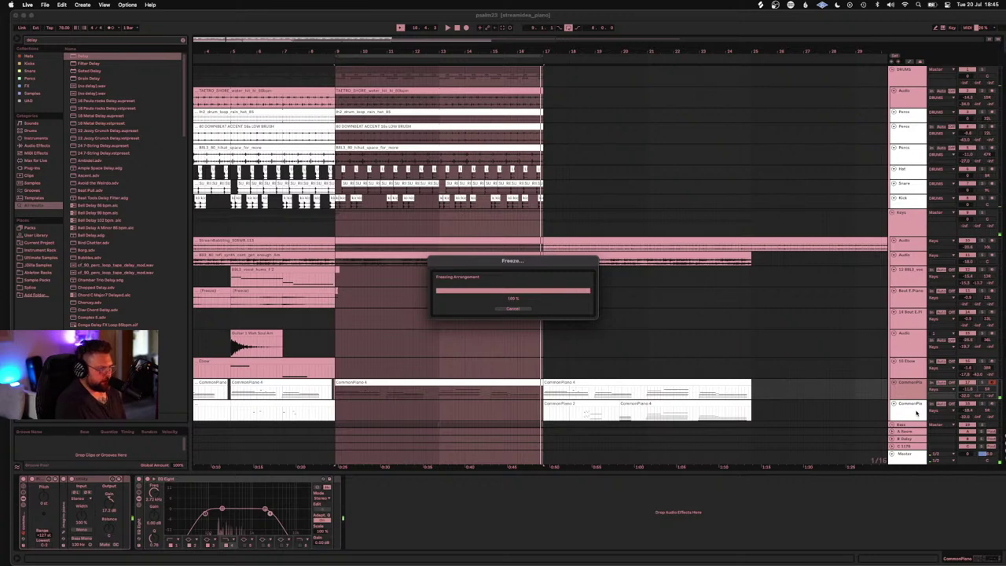
right_click(914, 410)
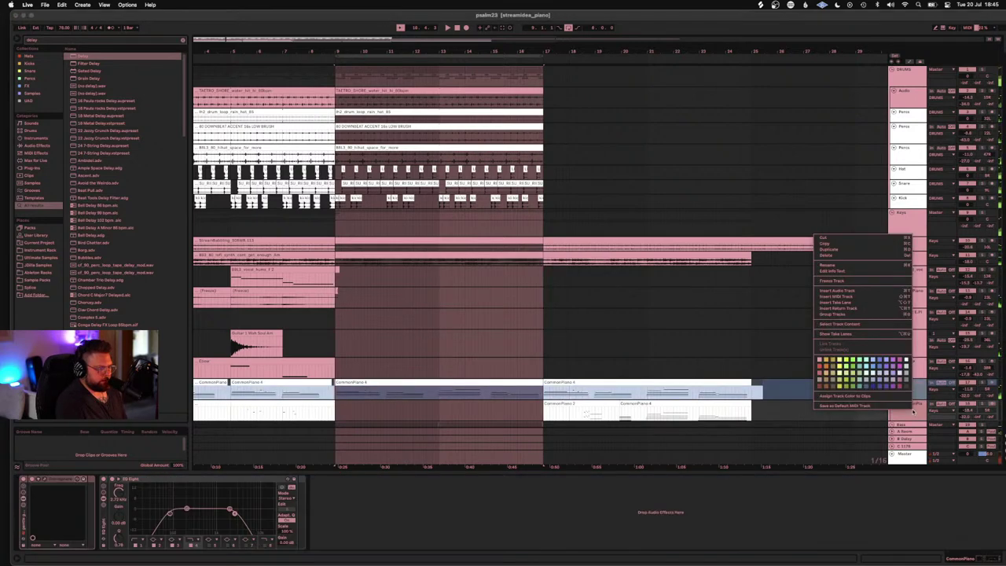
click(841, 281)
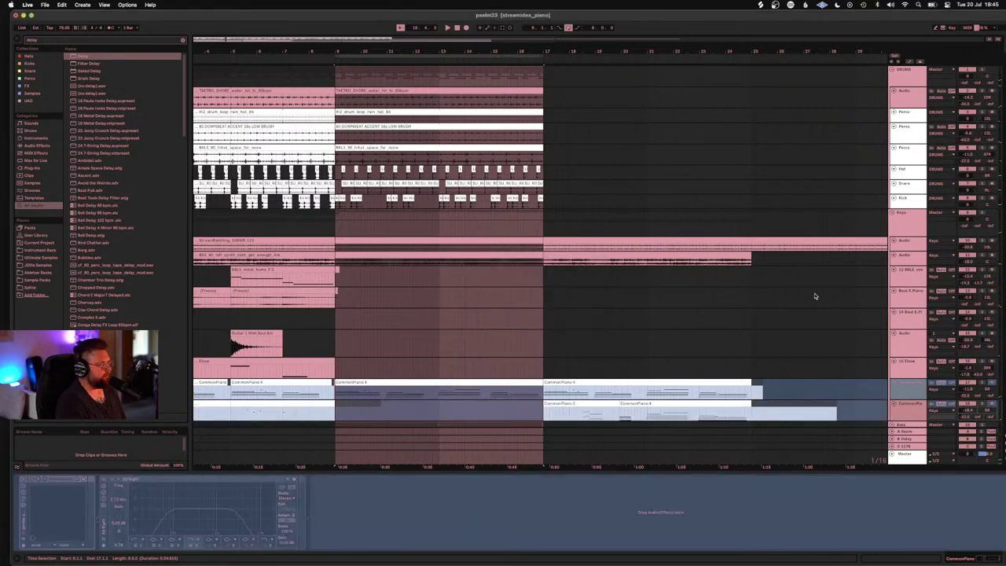
Step: Play the loop, freeze the Ebow track, and resume playback from bar 9
scroll(794, 297, left, 3)
key(space)
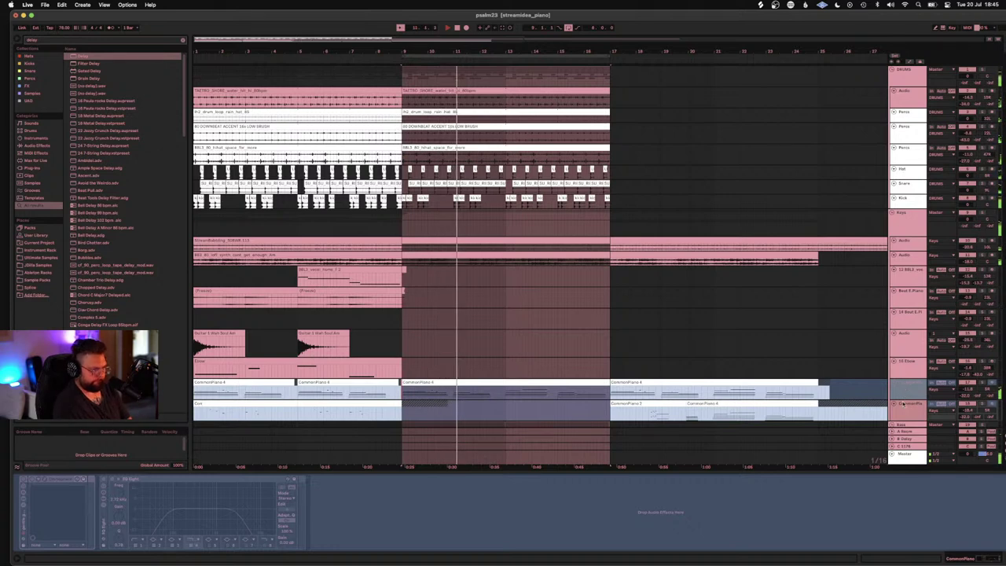
scroll(907, 405, down, 3)
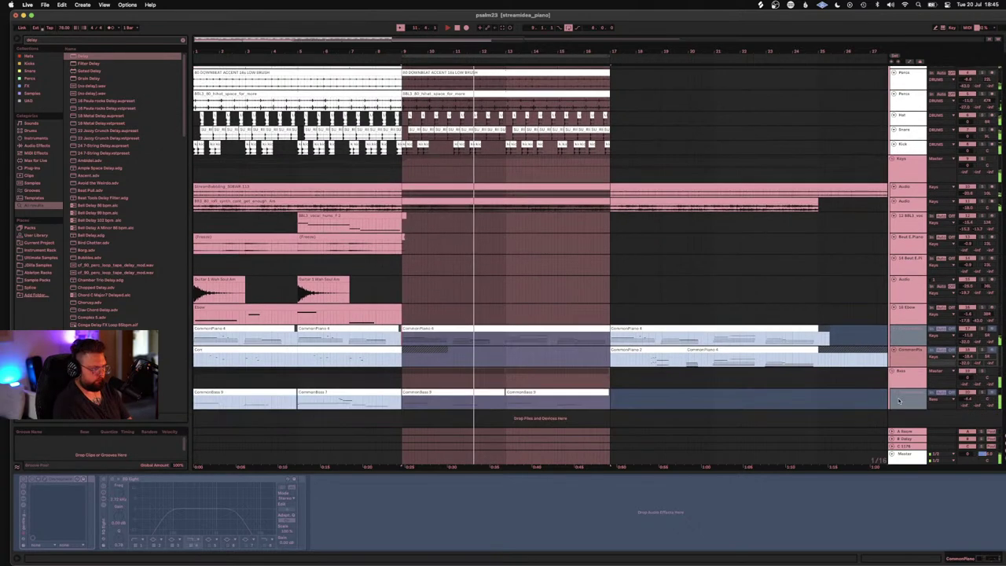
scroll(900, 397, up, 3)
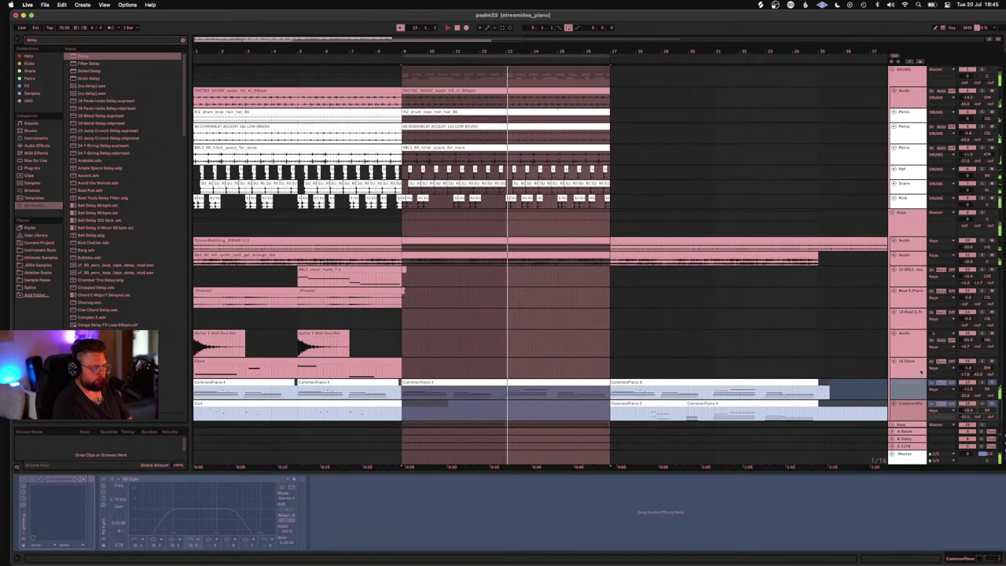
right_click(912, 369)
click(912, 368)
right_click(912, 369)
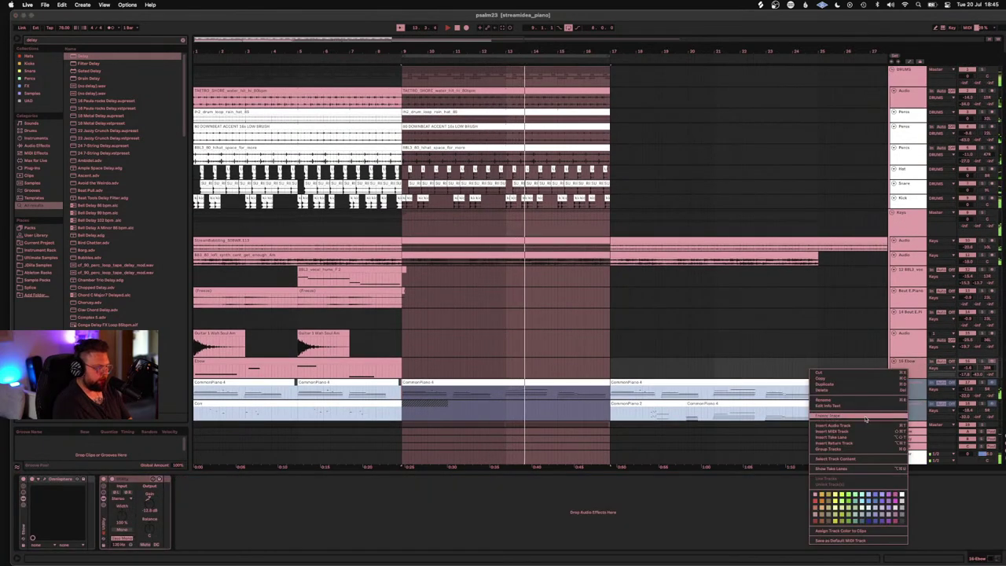
click(832, 415)
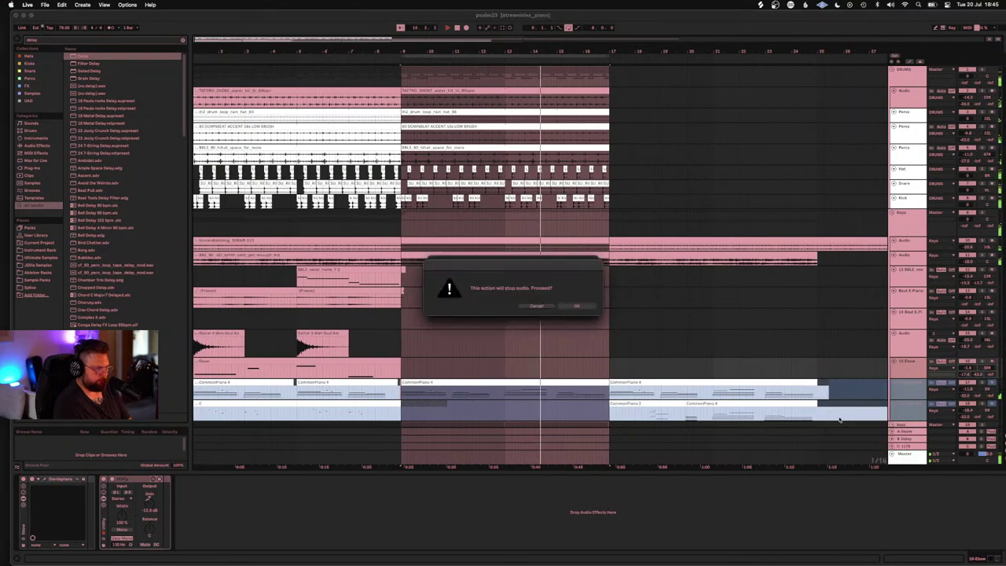
click(575, 304)
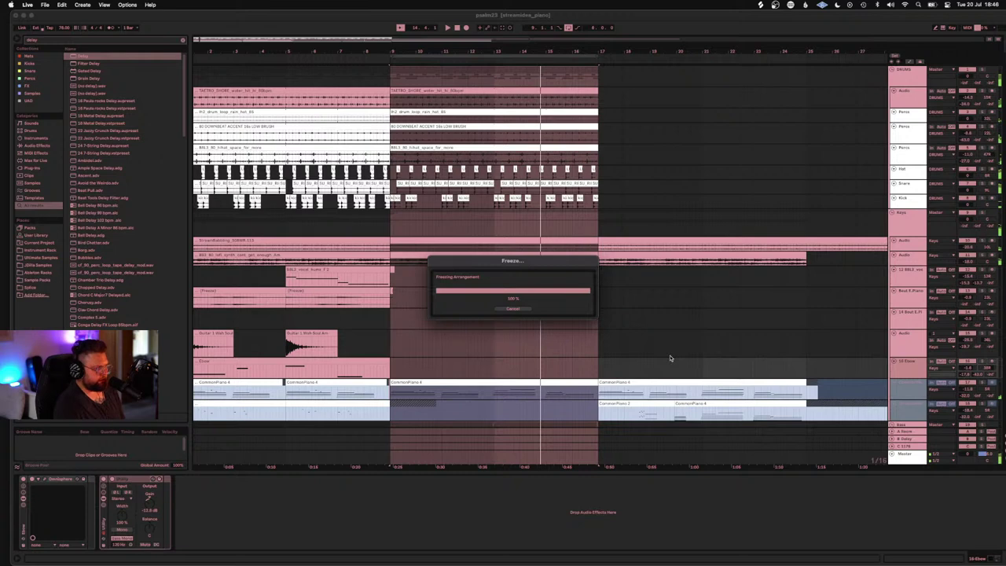
key(space)
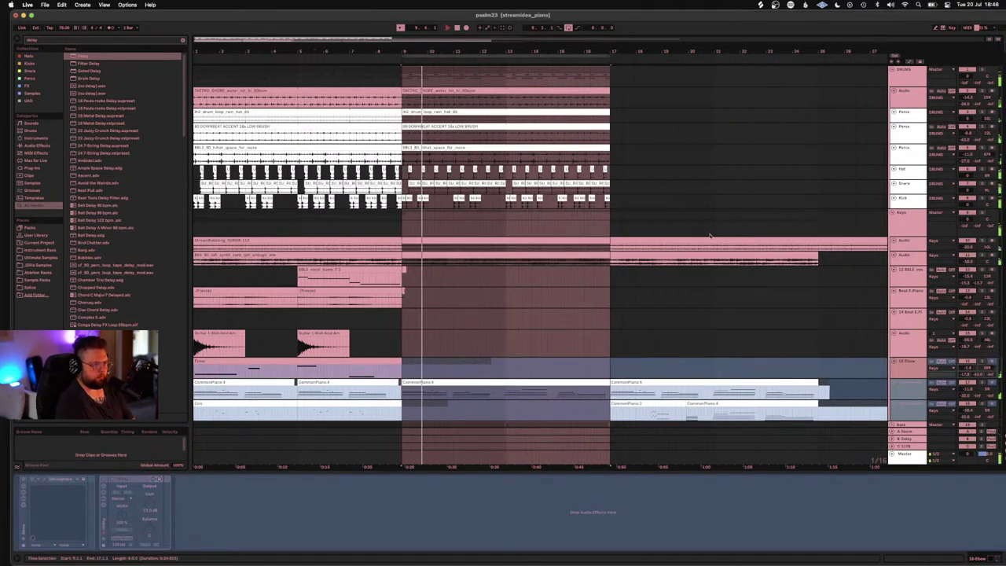
Step: Record a new E.Piano part on track 14 Beat E.Piano starting at bar 9, restarting the take when needed
click(909, 313)
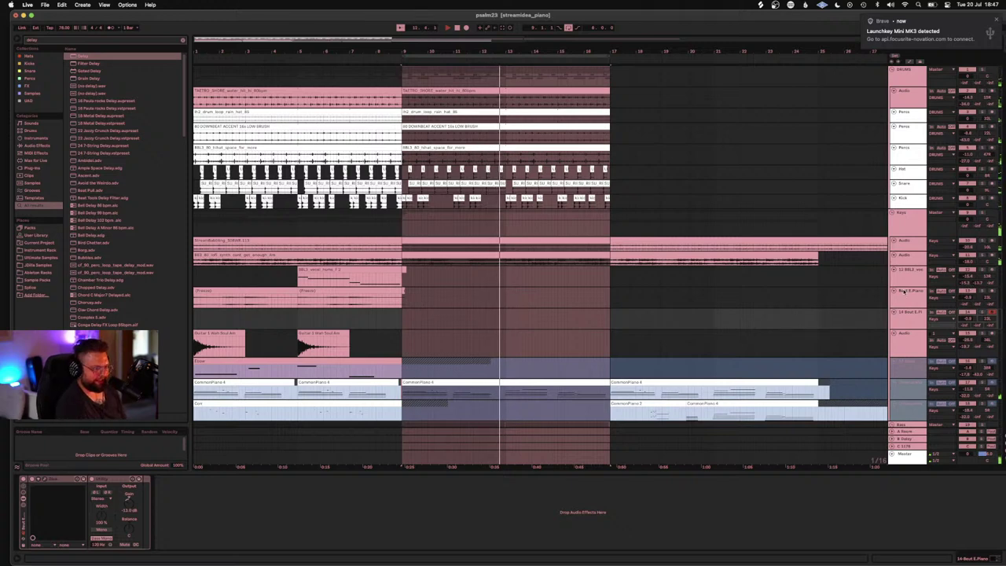
click(903, 291)
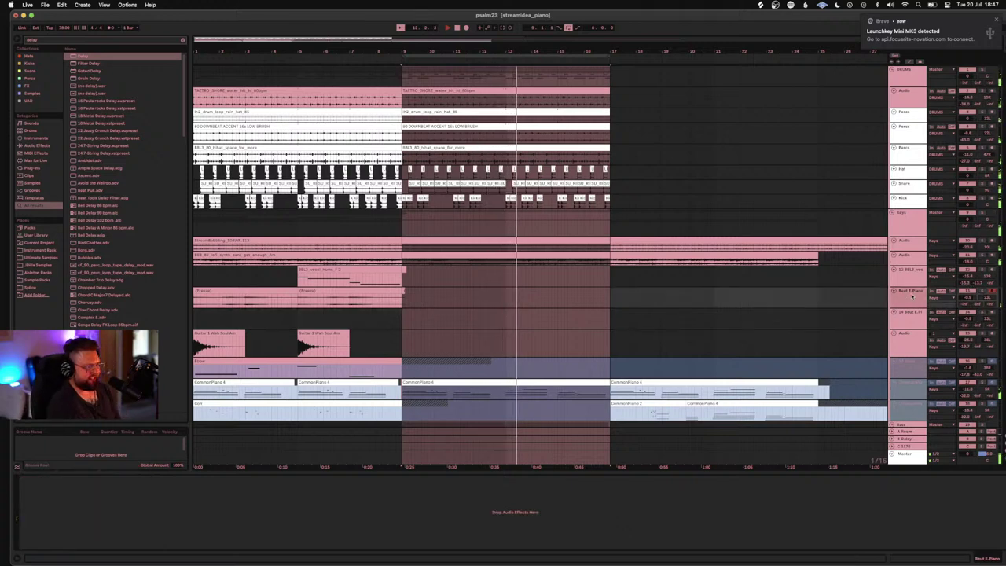
click(911, 321)
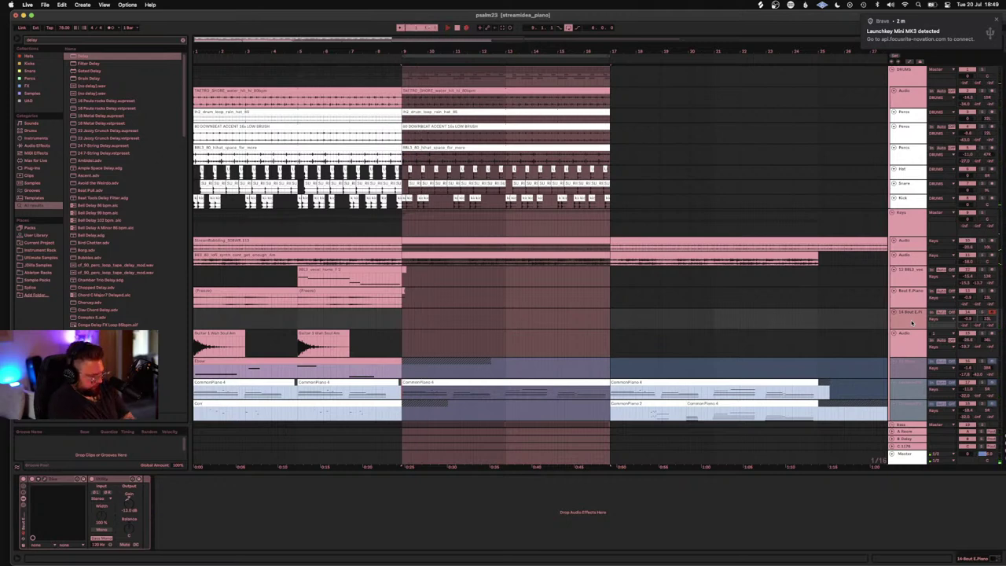
key(space)
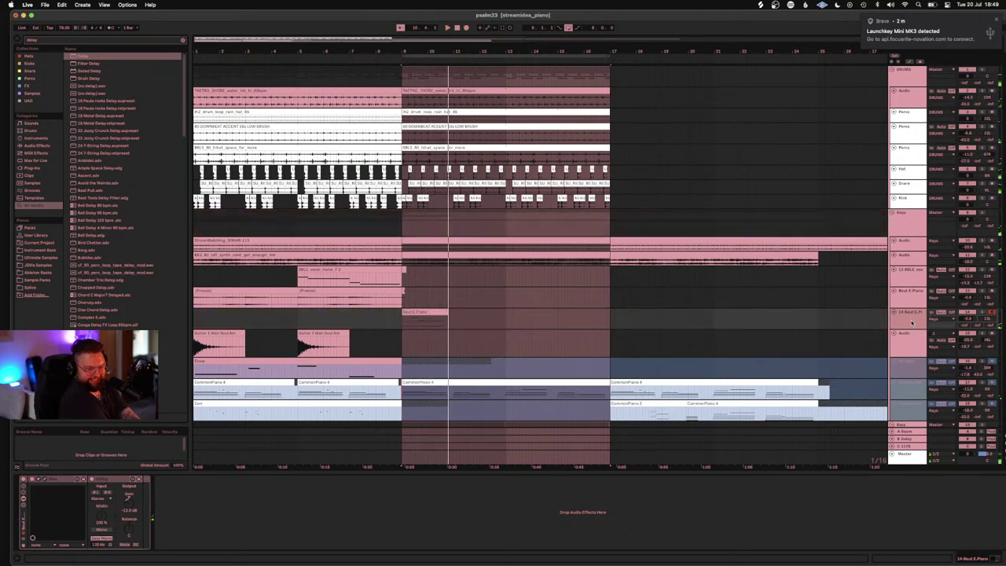
key(space)
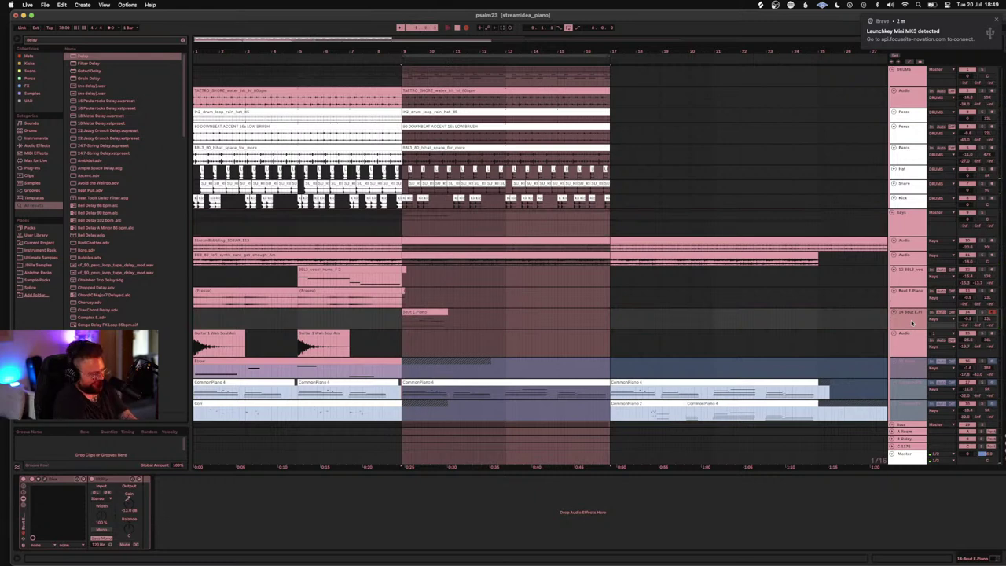
key(space)
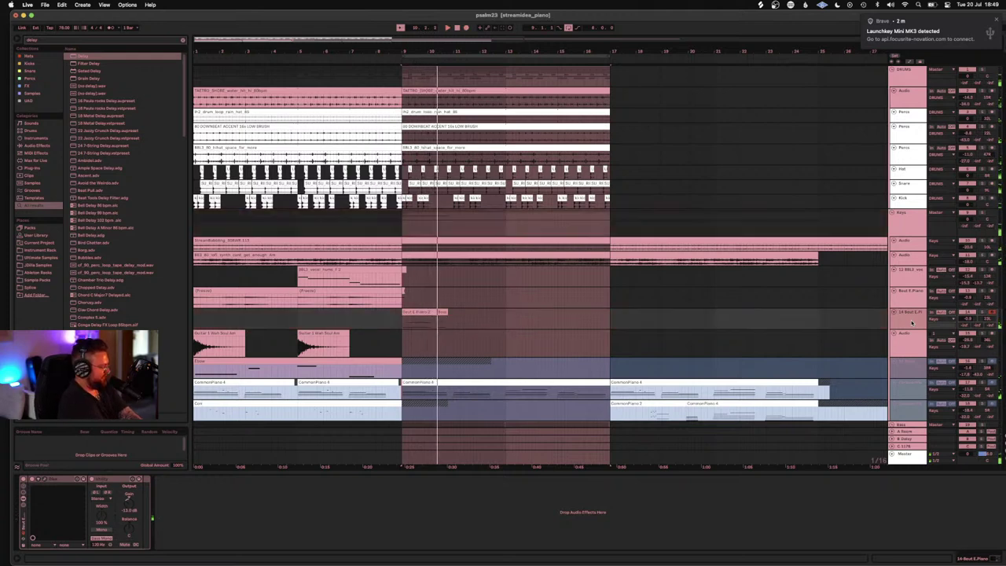
key(space)
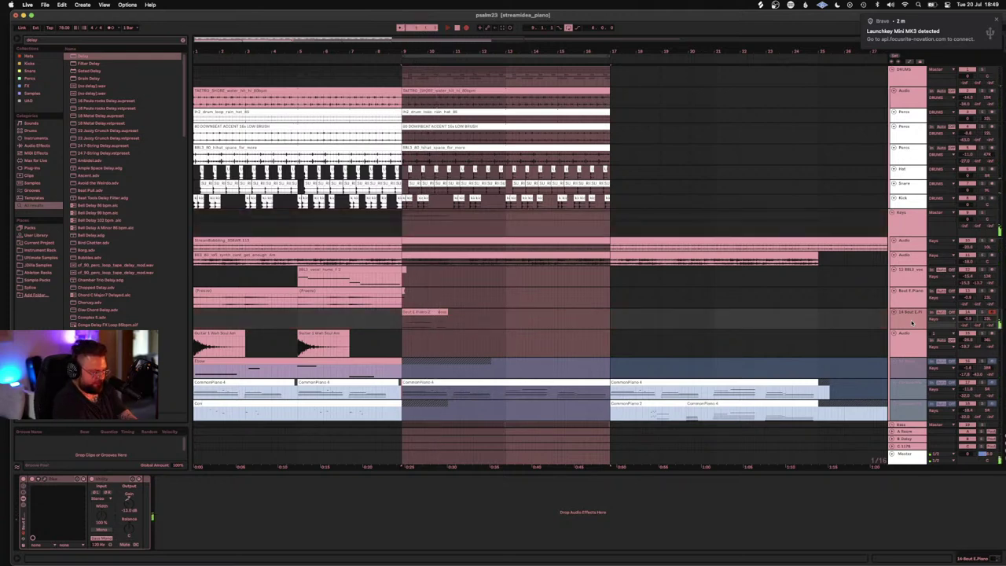
key(space)
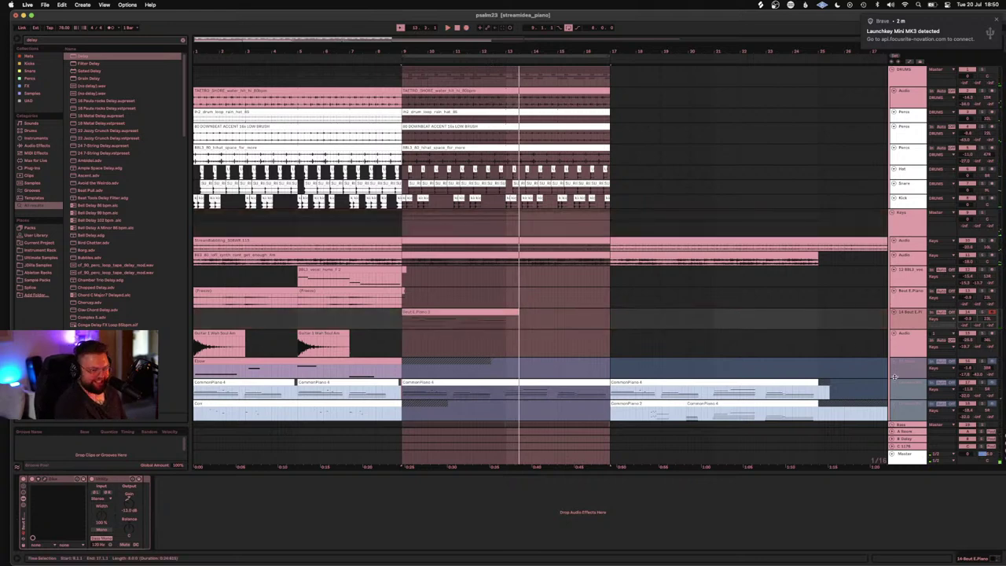
Step: Trim the recorded E.Piano clip to end at bar 13, play it back and lower its track volume
drag(516, 309, 504, 309)
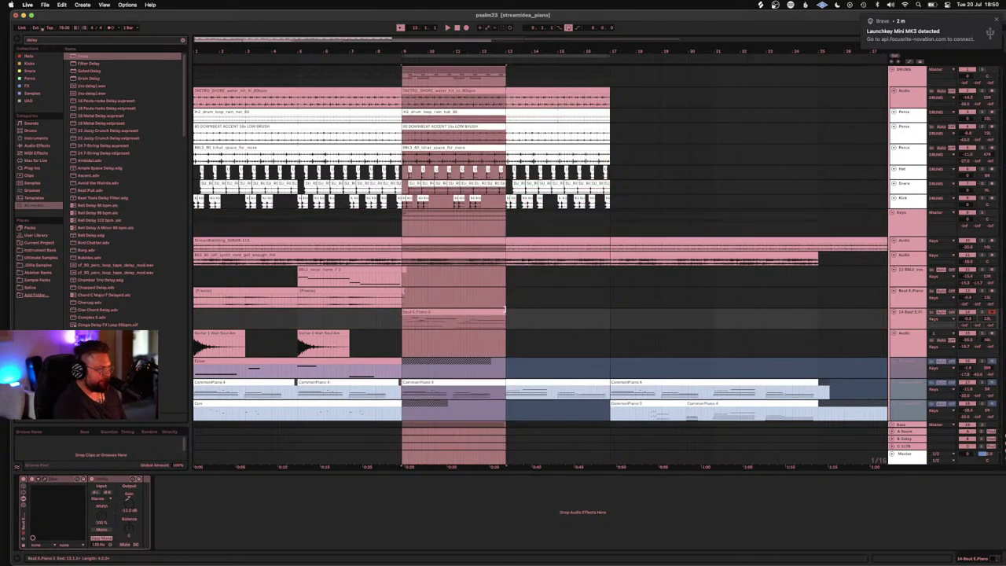
click(486, 309)
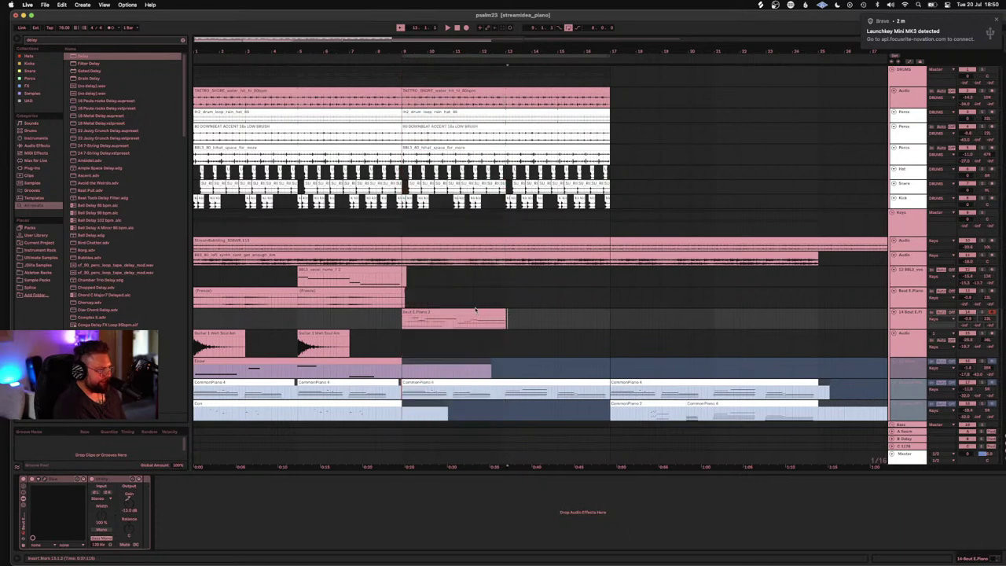
click(474, 309)
key(space)
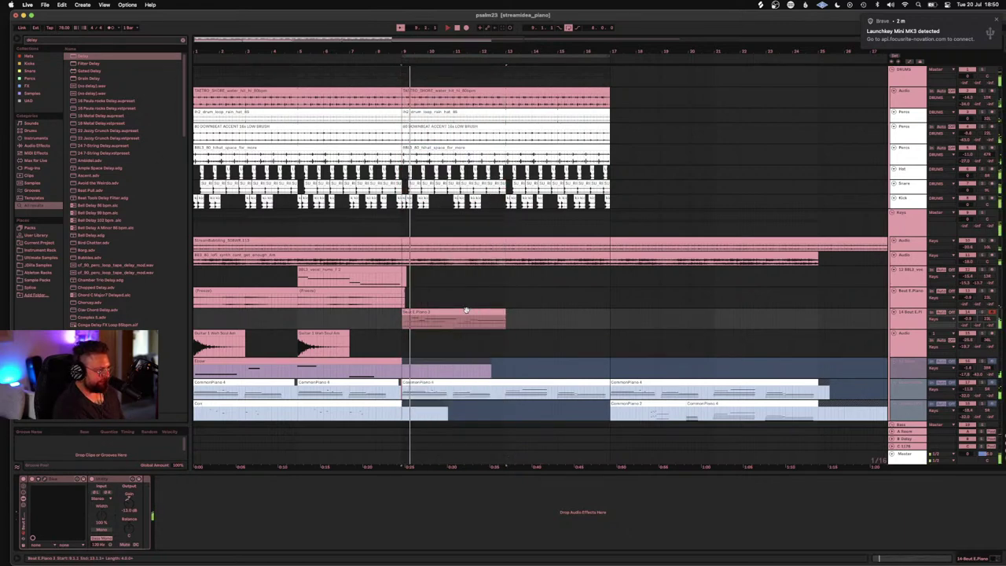
drag(966, 325, 966, 299)
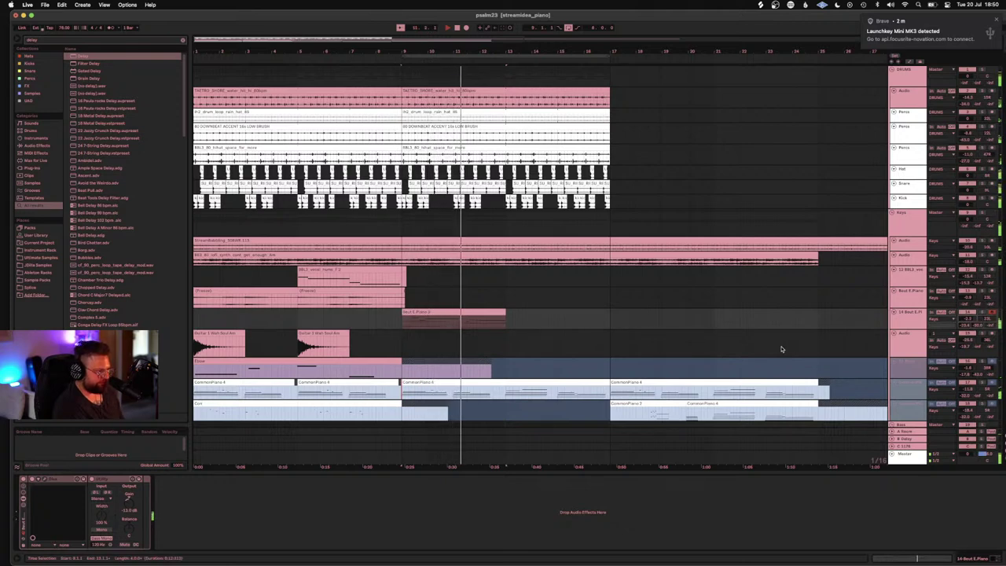
Step: Lengthen the first A2 bass note in the new E.Piano clip to the start of the clip's bar 3
double_click(487, 322)
drag(504, 404, 599, 404)
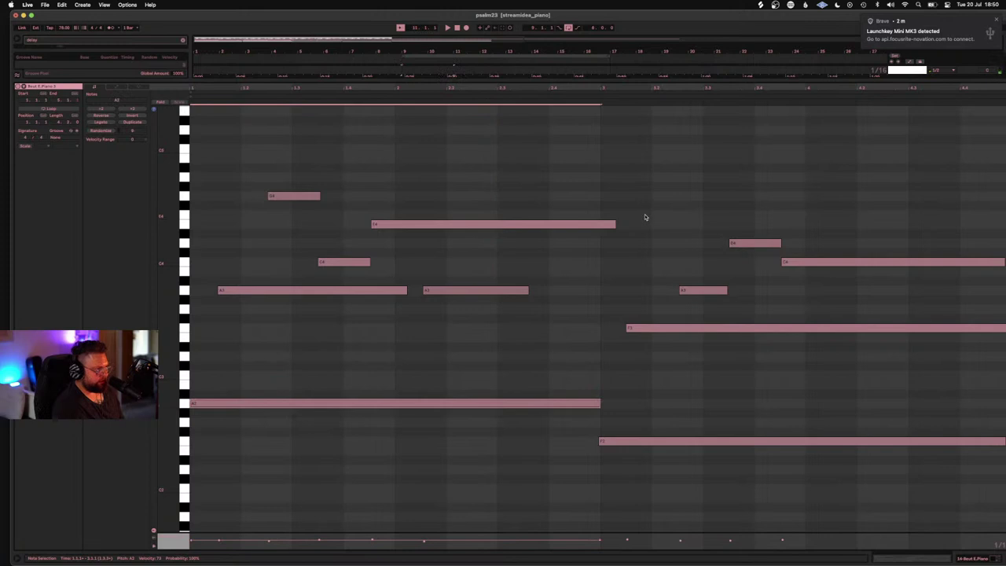
key(shift+Tab)
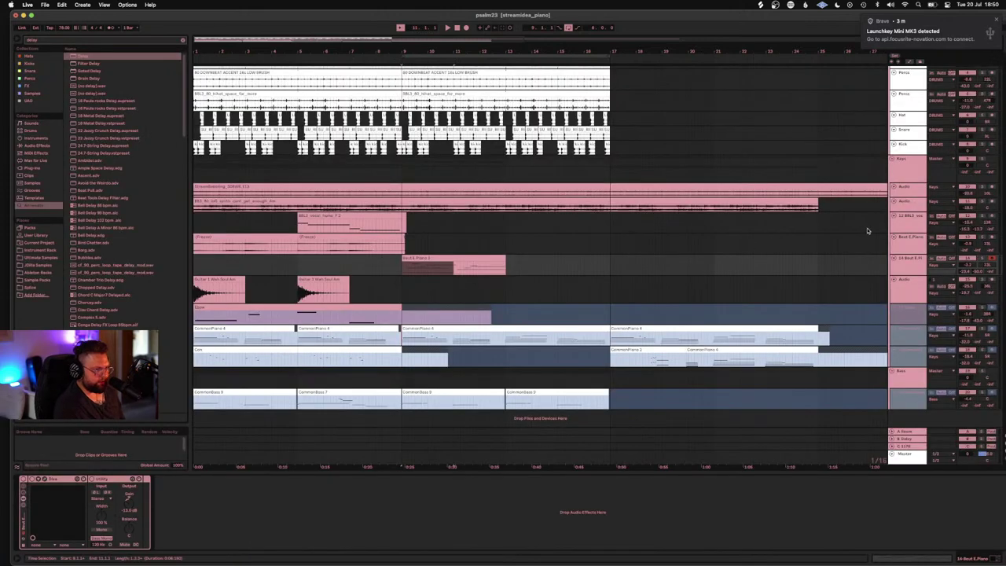
Step: Dismiss the keyboard detection notification and freeze track 14 Beat E.Piano
click(994, 21)
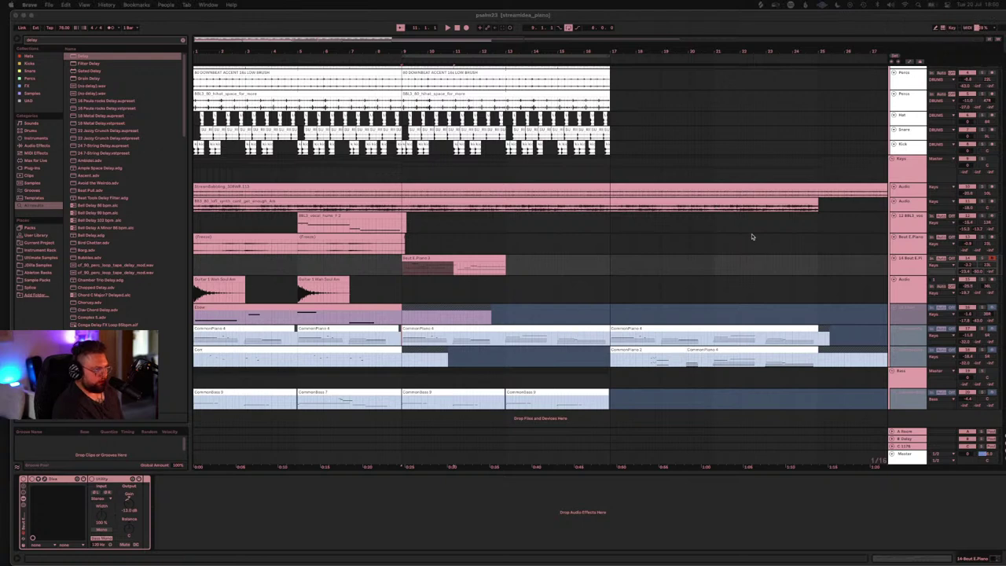
click(905, 166)
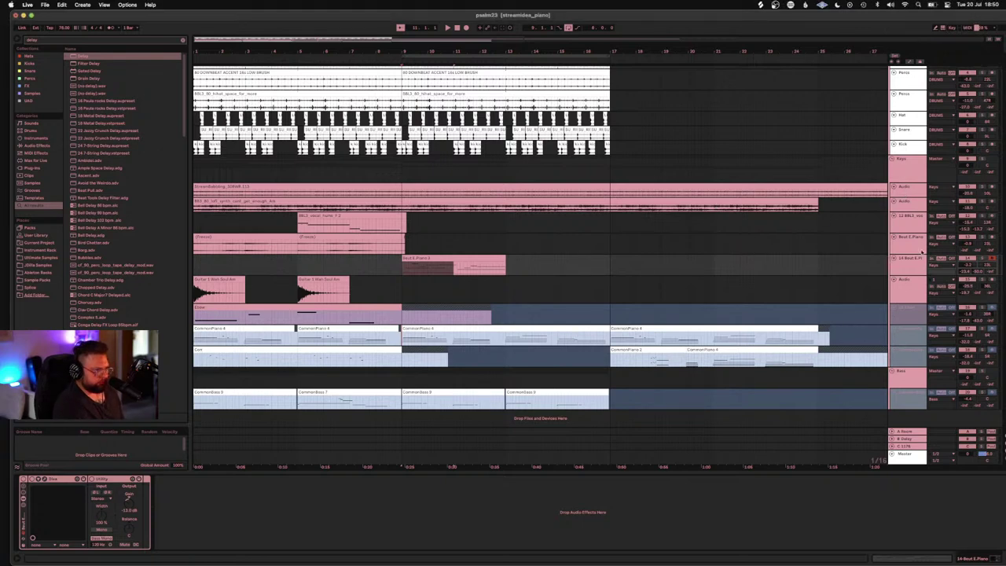
right_click(911, 266)
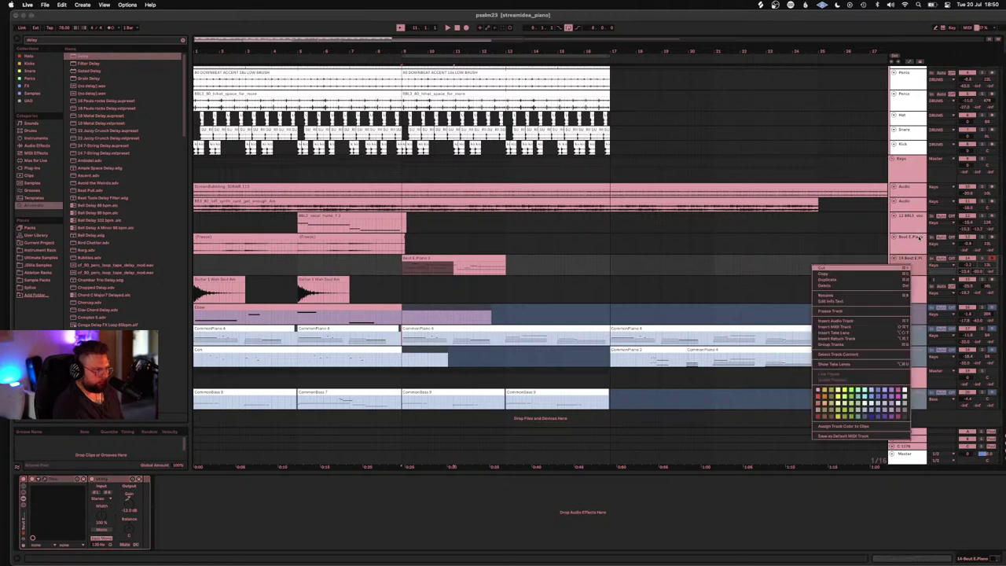
click(919, 238)
right_click(906, 270)
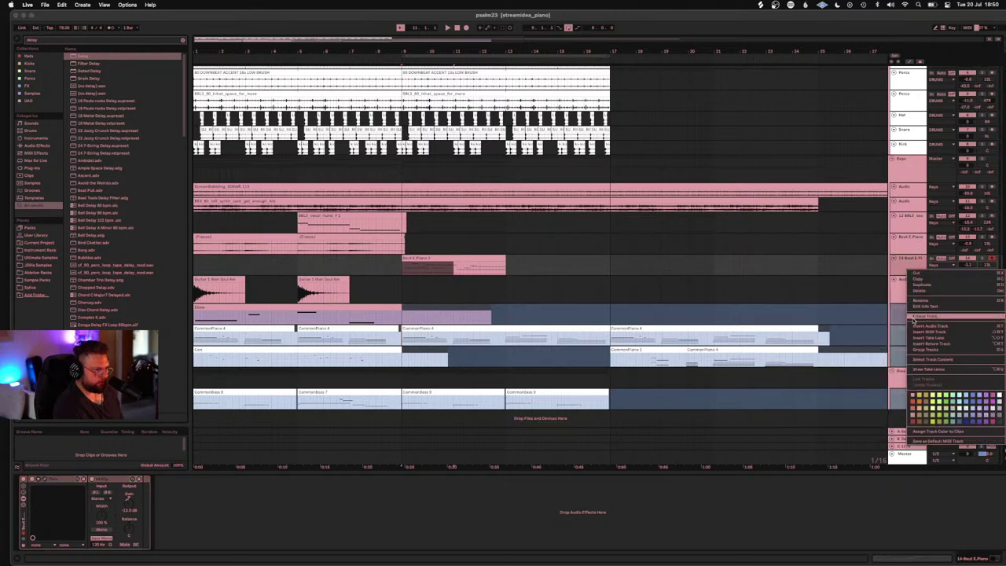
click(913, 320)
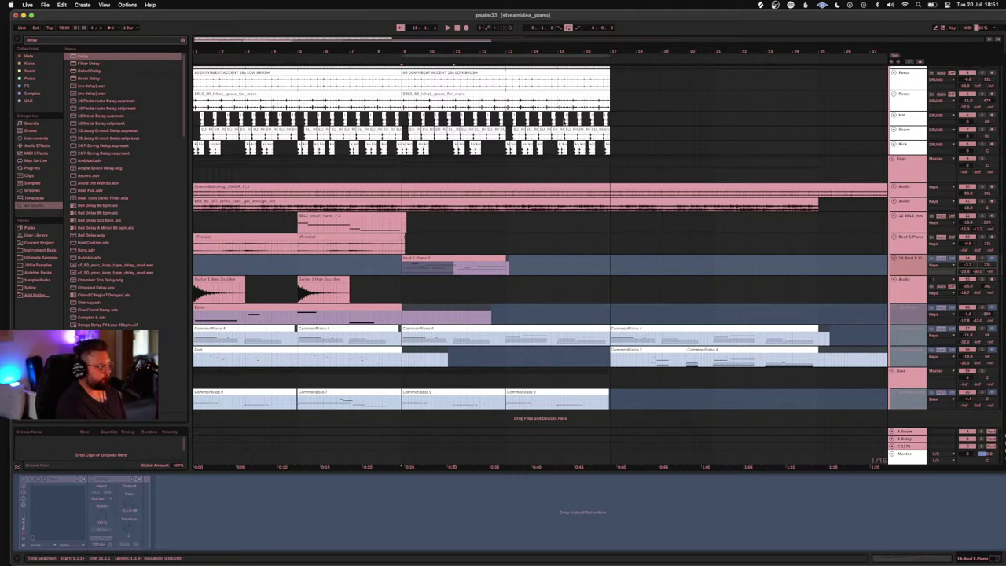
Step: Duplicate the frozen E.Piano clip into bars 13 to 17 during playback, and stop the transport
key(space)
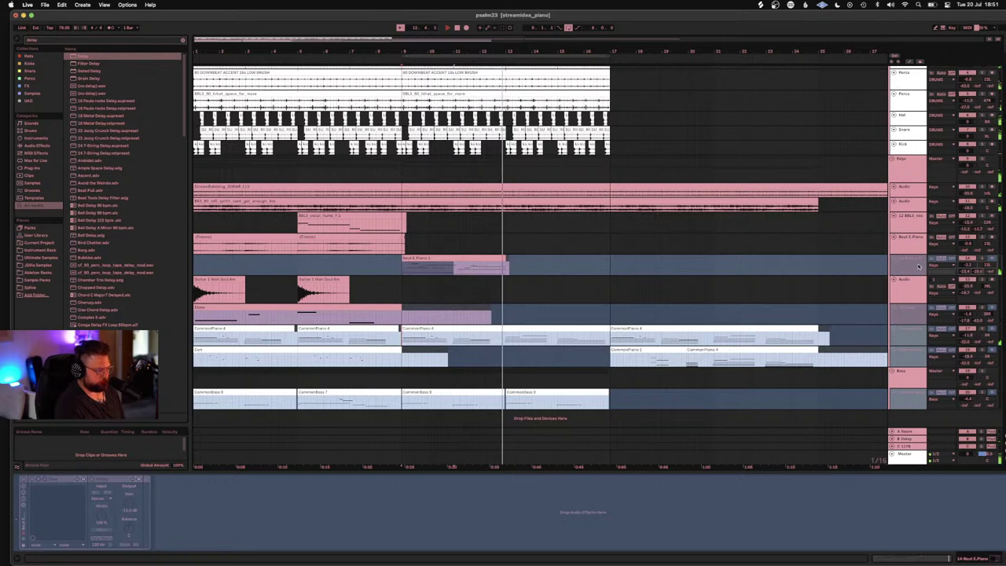
click(475, 260)
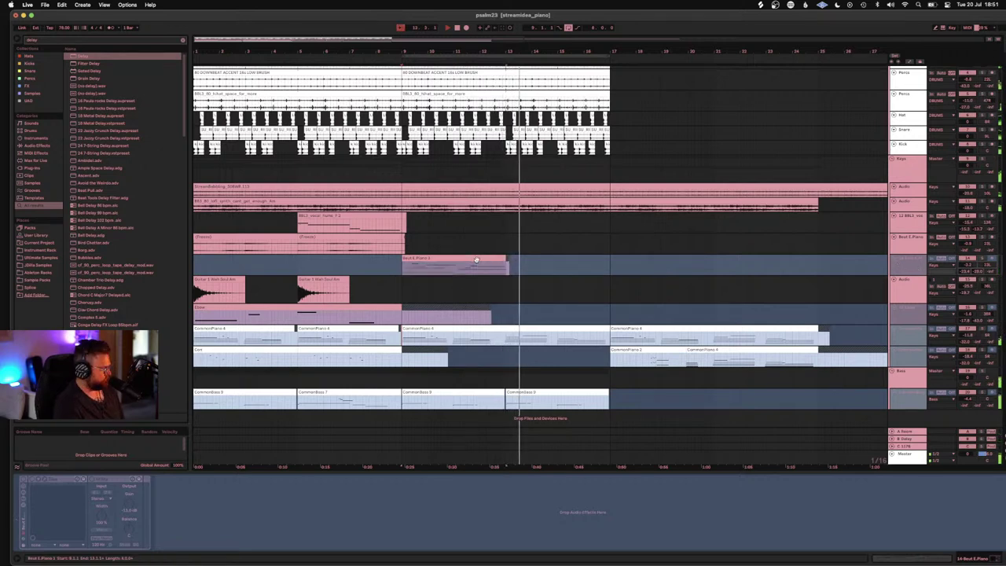
key(super+d)
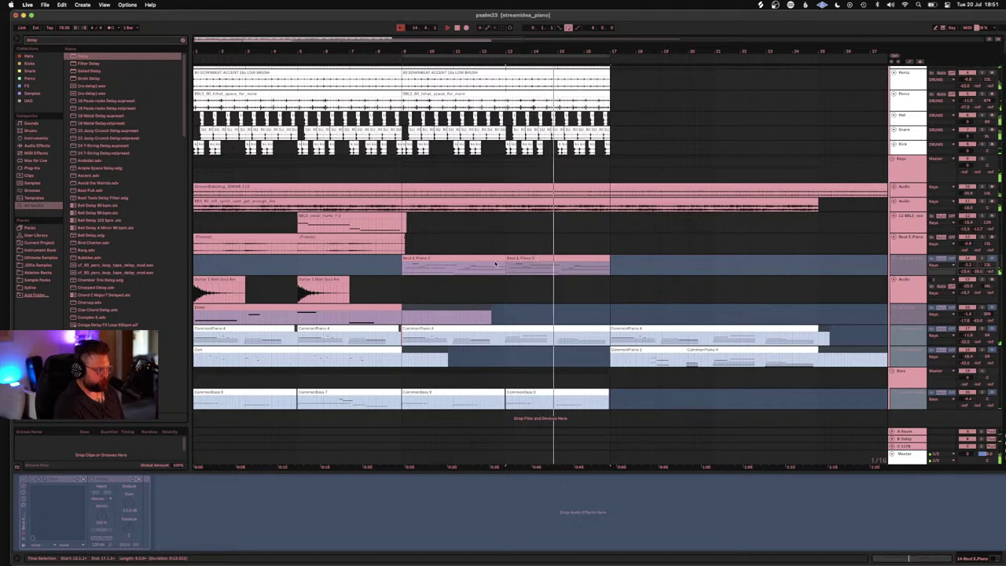
click(455, 29)
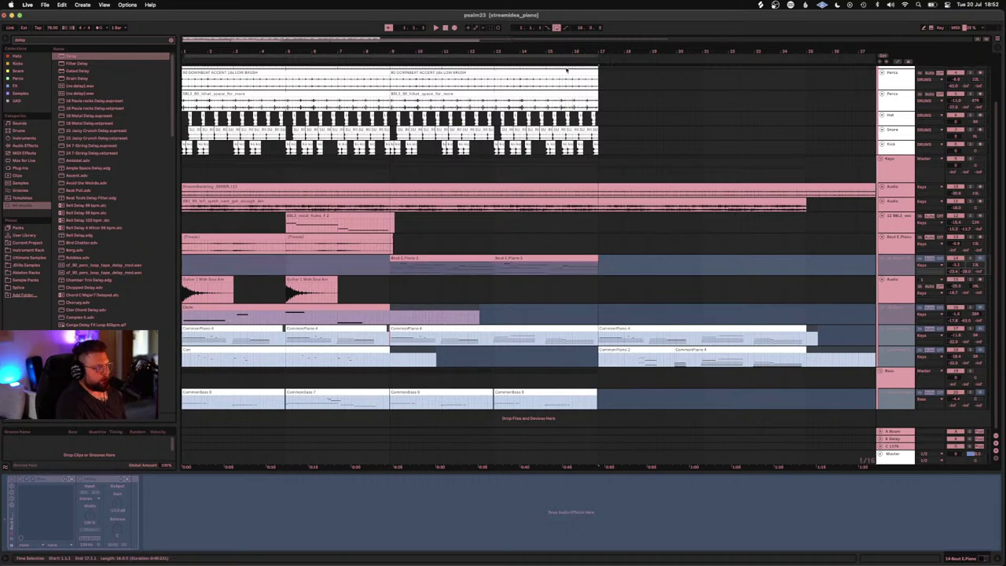
Step: Play the 16-bar loop and fit all tracks to the height of the arrangement view
key(space)
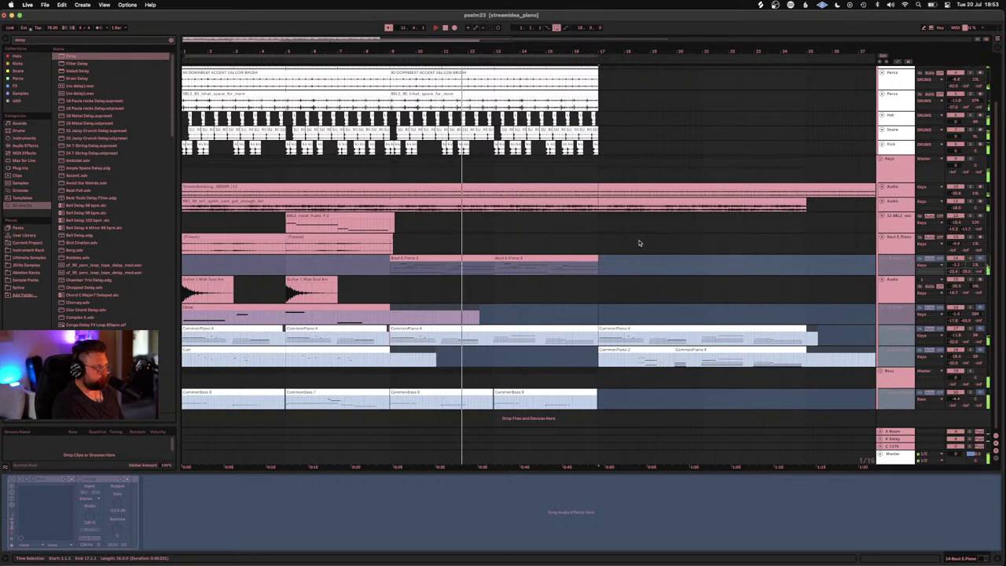
scroll(639, 243, up, 3)
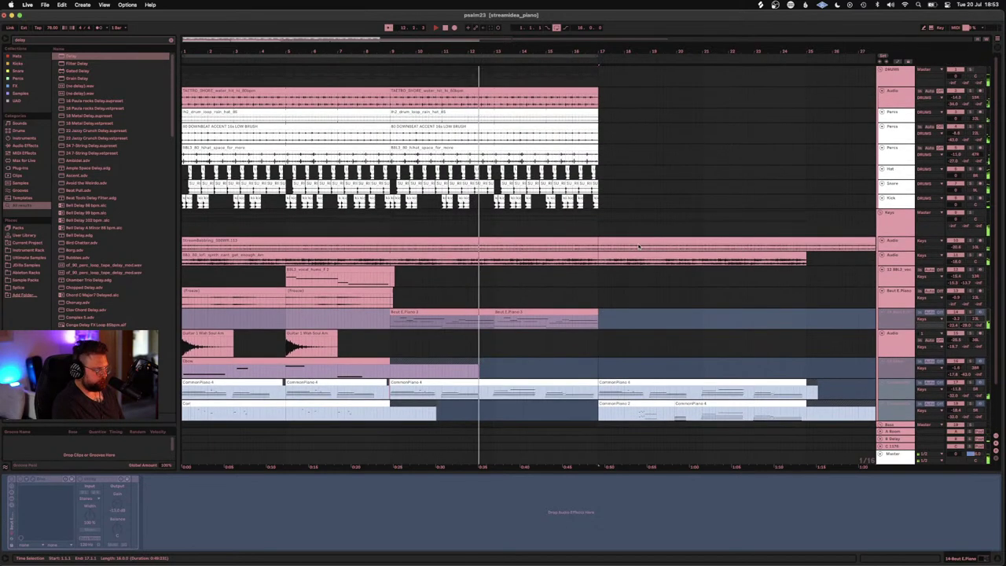
scroll(639, 246, down, 3)
scroll(638, 246, up, 3)
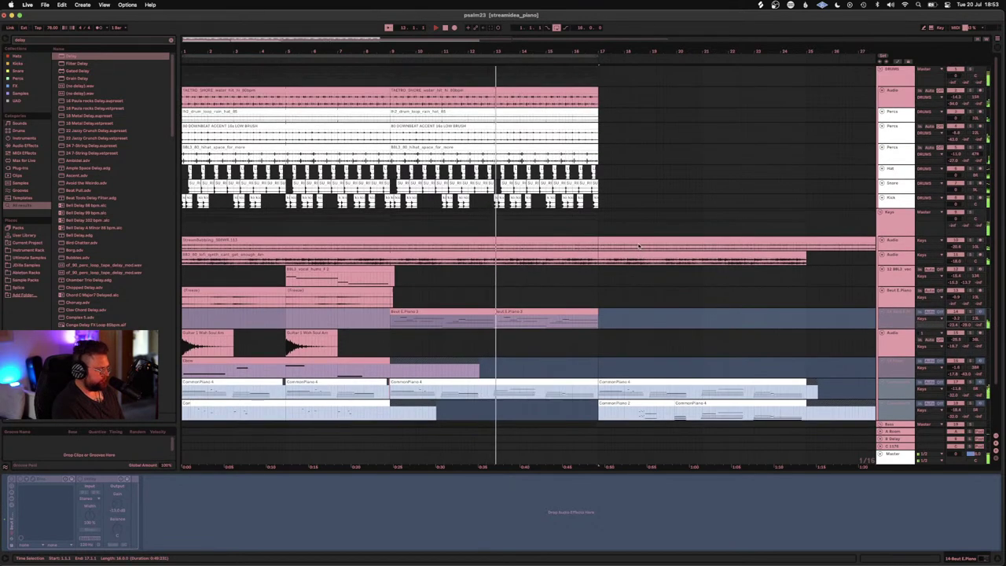
key(h)
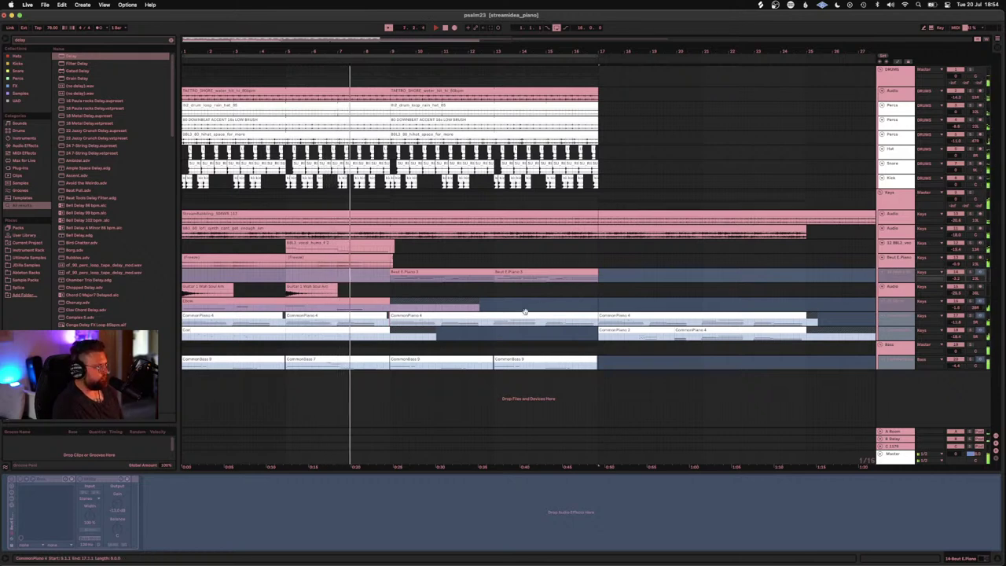
Step: Reset the original Beat E.Piano track's volume to 0 dB and bring up the Keys group's effects chain
click(956, 264)
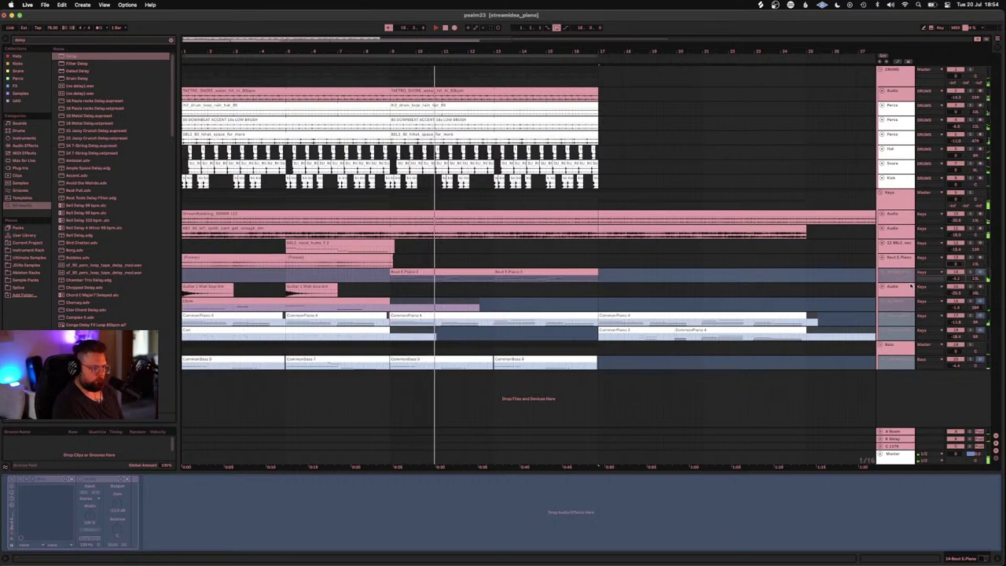
click(899, 193)
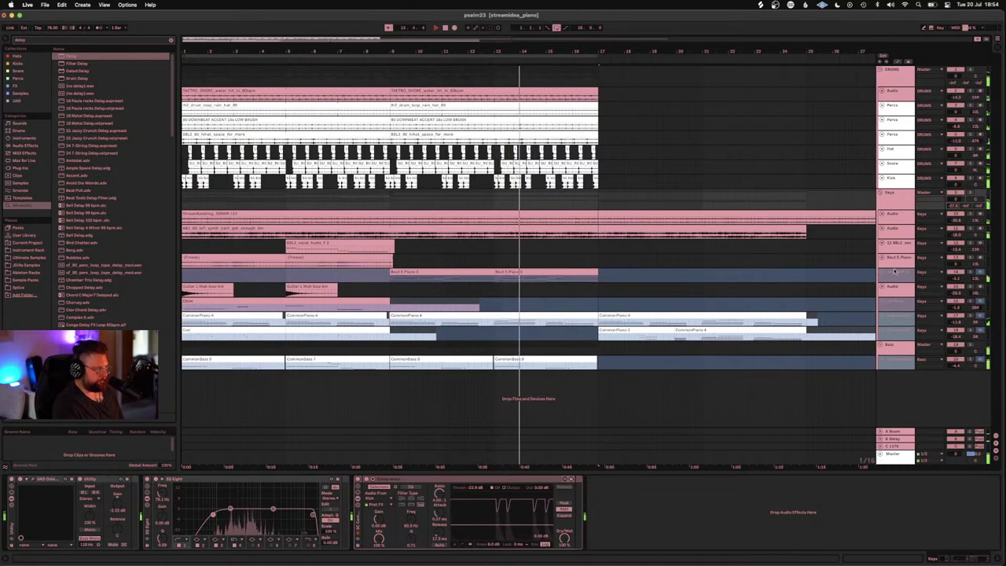
key(super+shift+f)
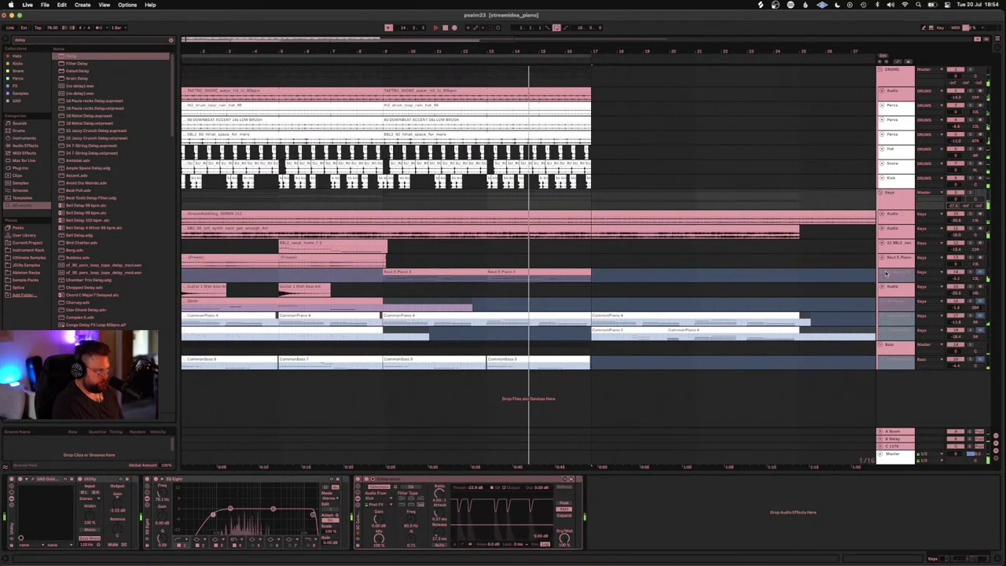